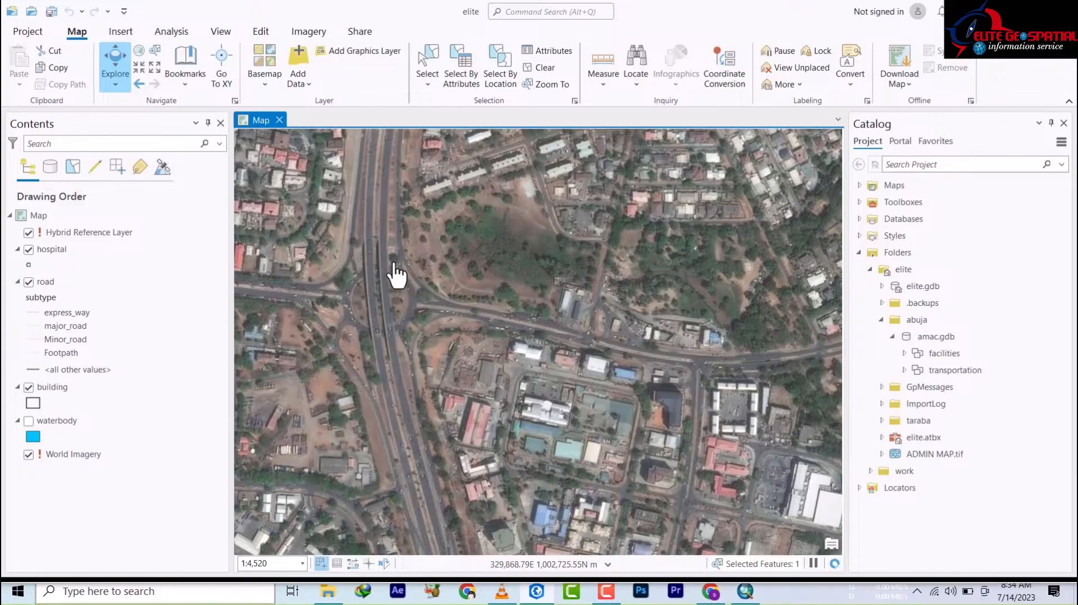
Start creating features with the road layer's express_way template
click(30, 262)
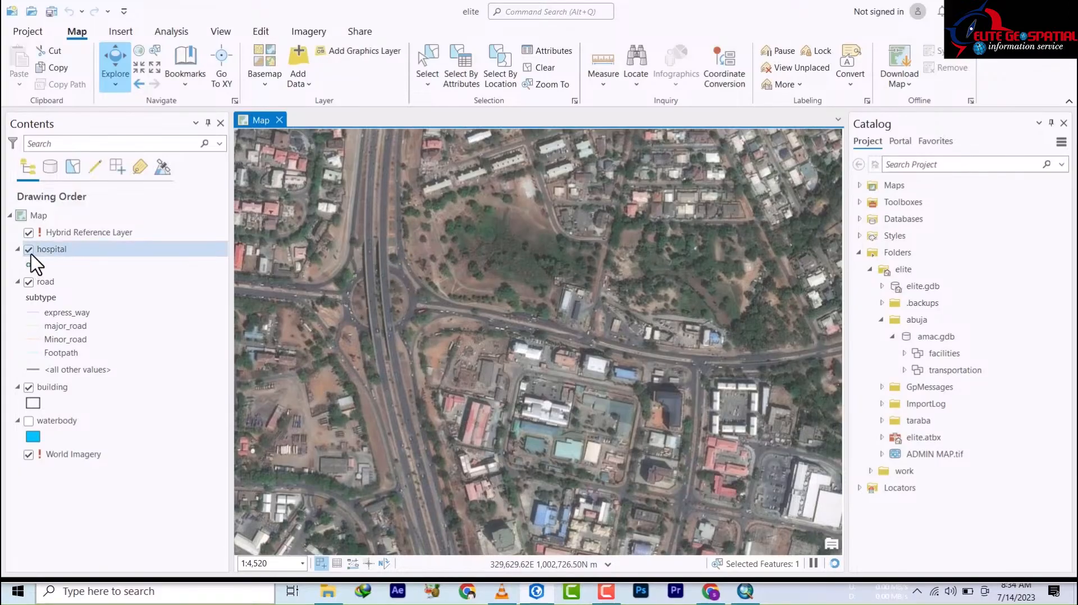
click(262, 34)
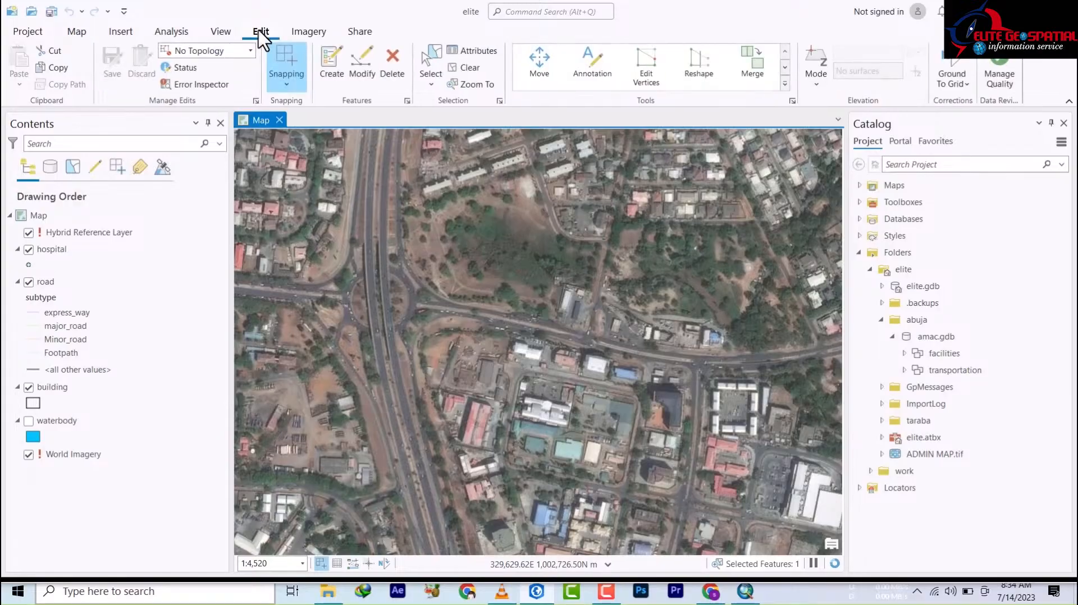
click(334, 69)
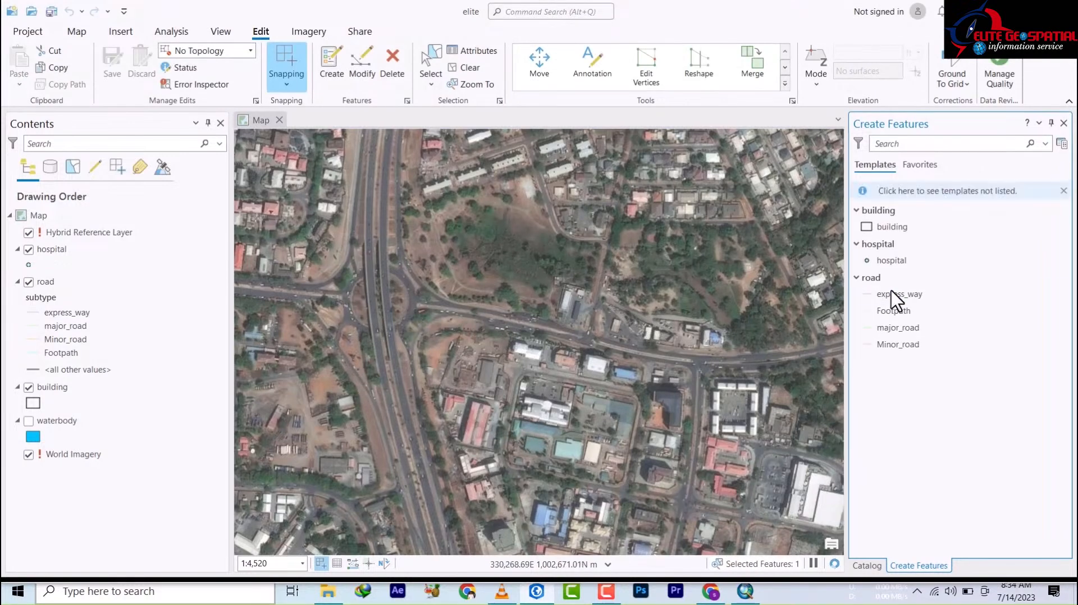
click(896, 298)
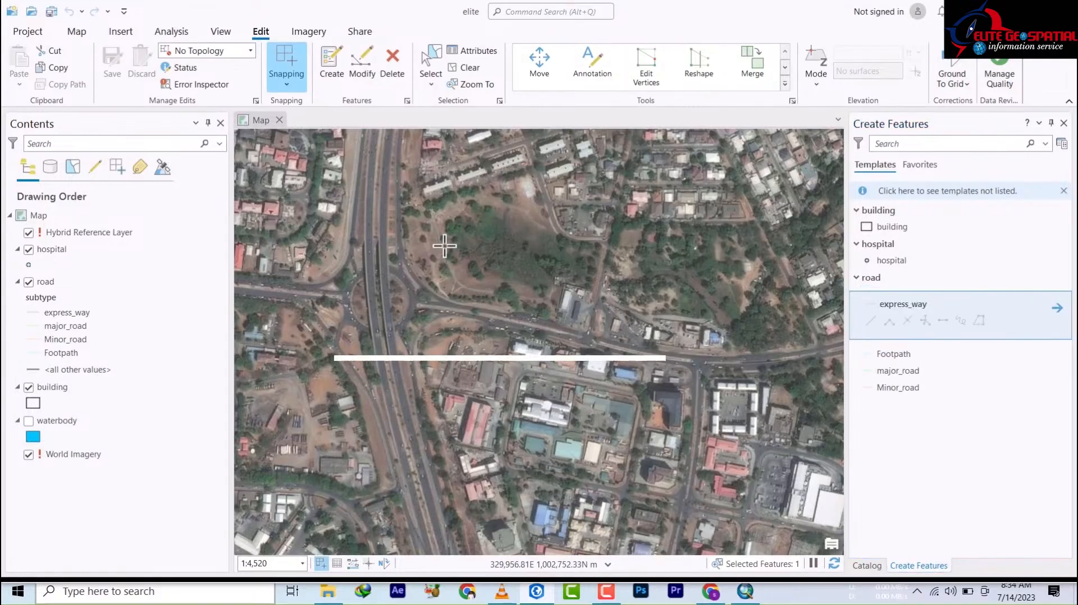
Digitize the express_way line along the eastern carriageway, from the stretch south of the road junction northward through the junction
scroll(443, 249, up, 4)
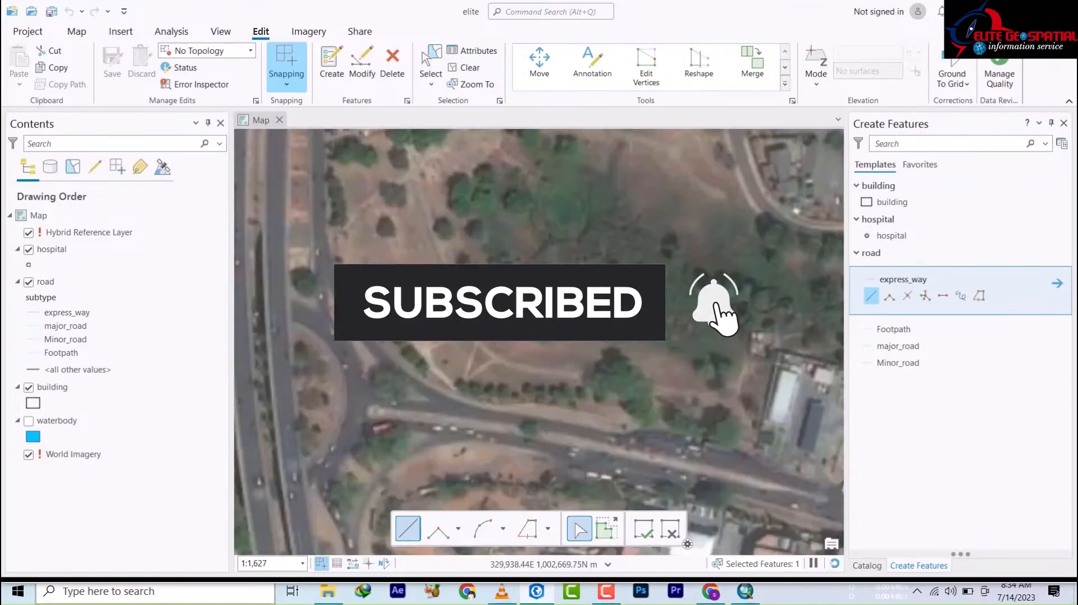
scroll(460, 212, down, 5)
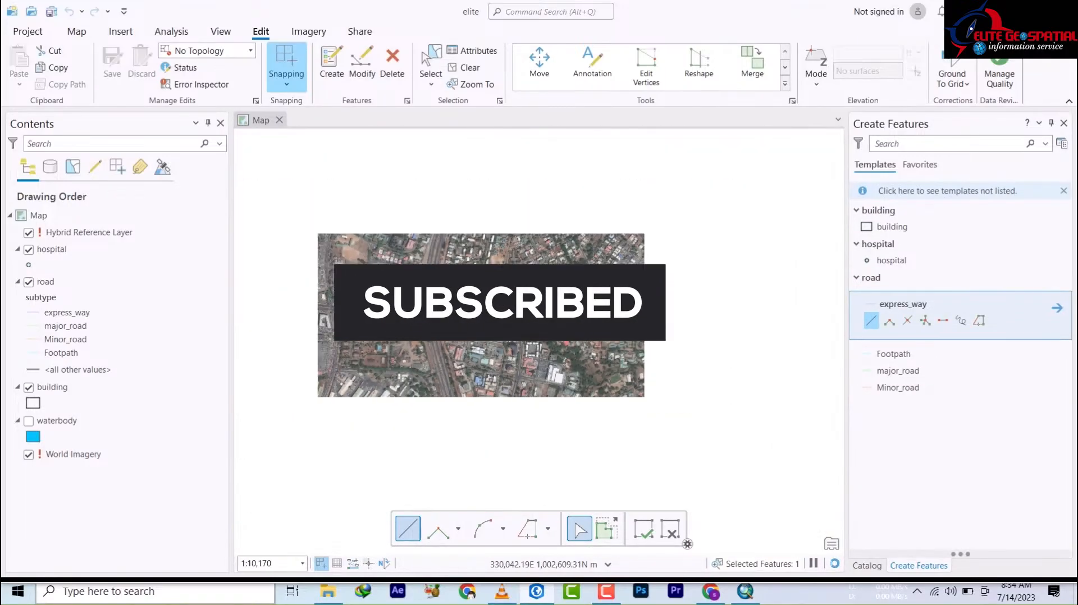
drag(461, 212, 460, 196)
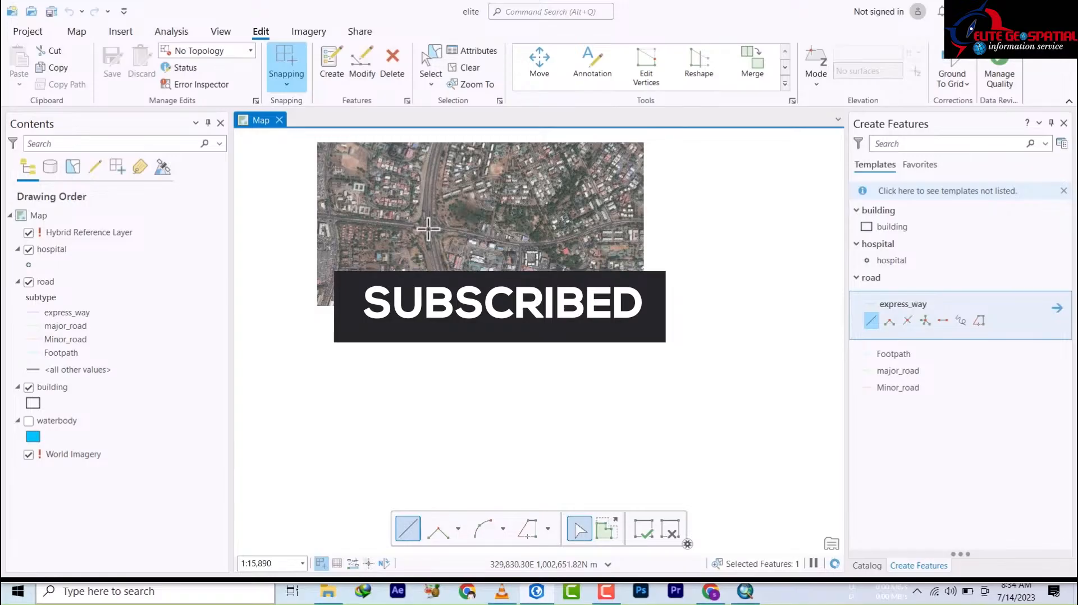
scroll(427, 211, up, 3)
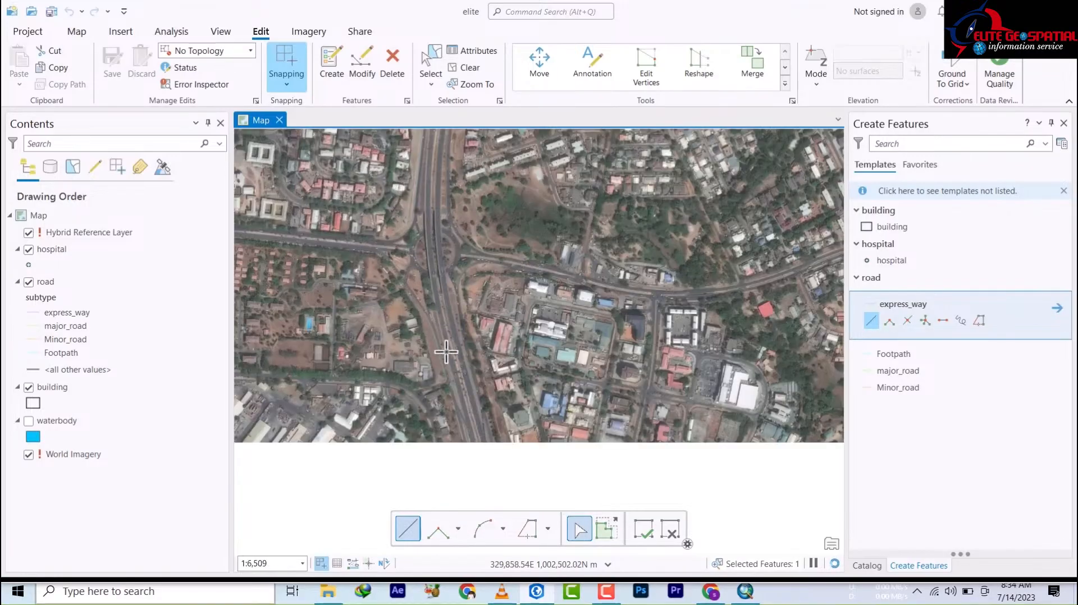
drag(484, 354, 409, 212)
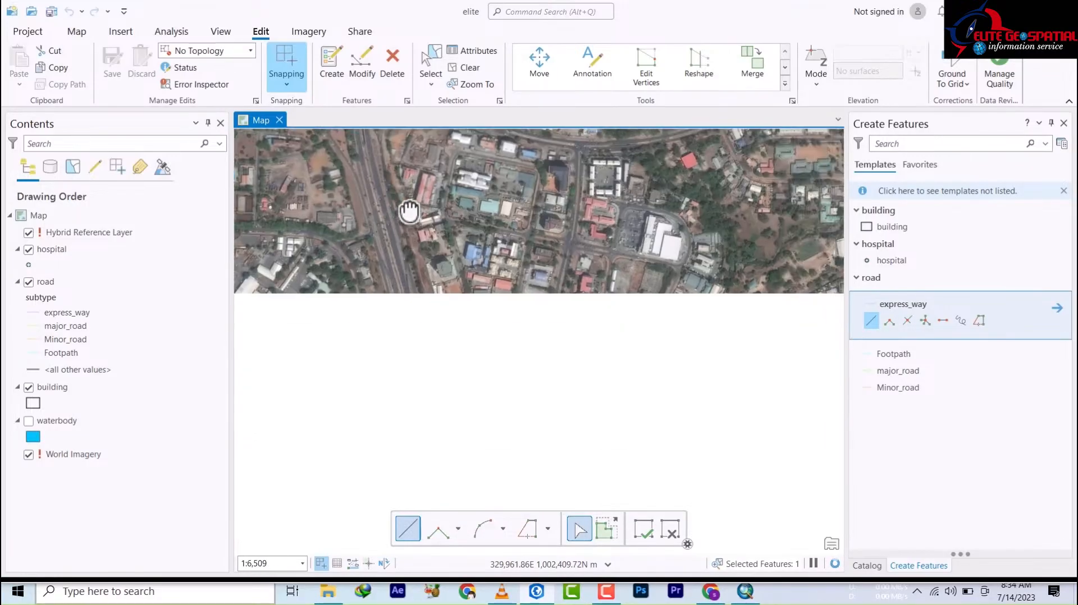
scroll(396, 222, up, 2)
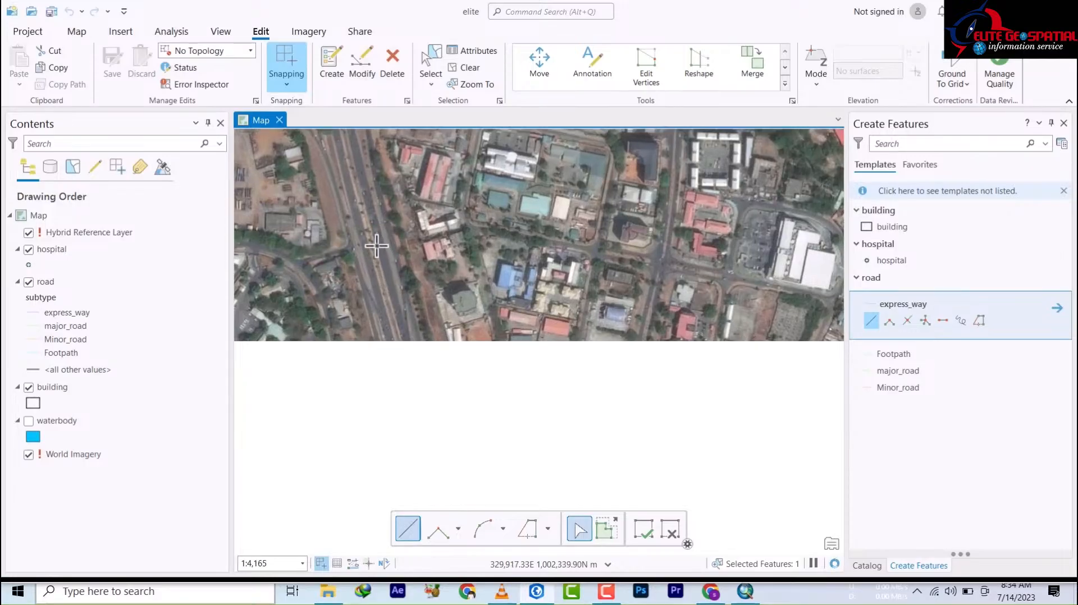
scroll(380, 258, up, 3)
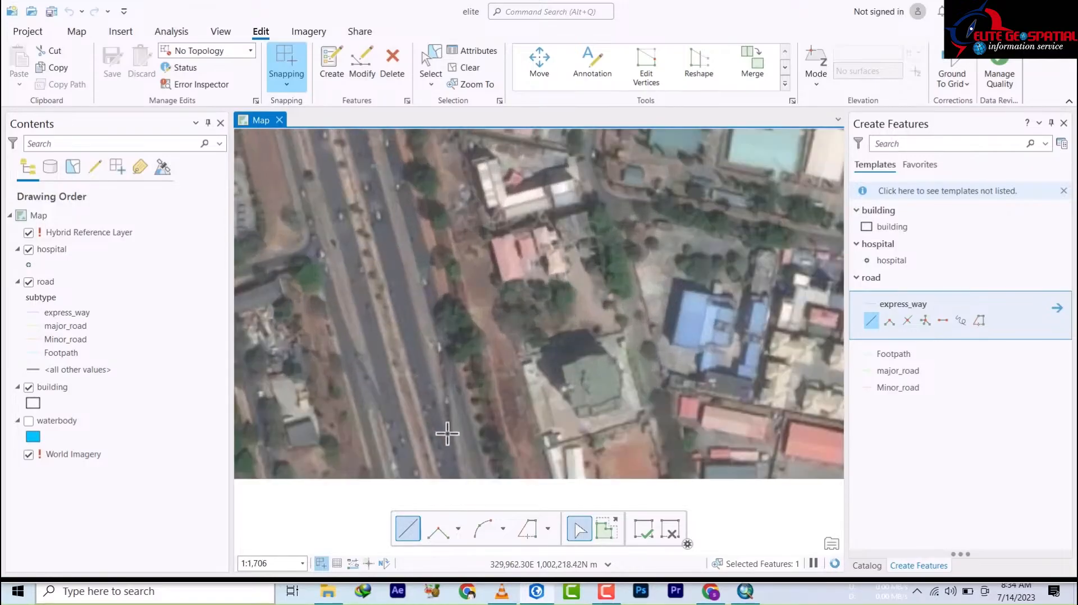
scroll(447, 433, down, 4)
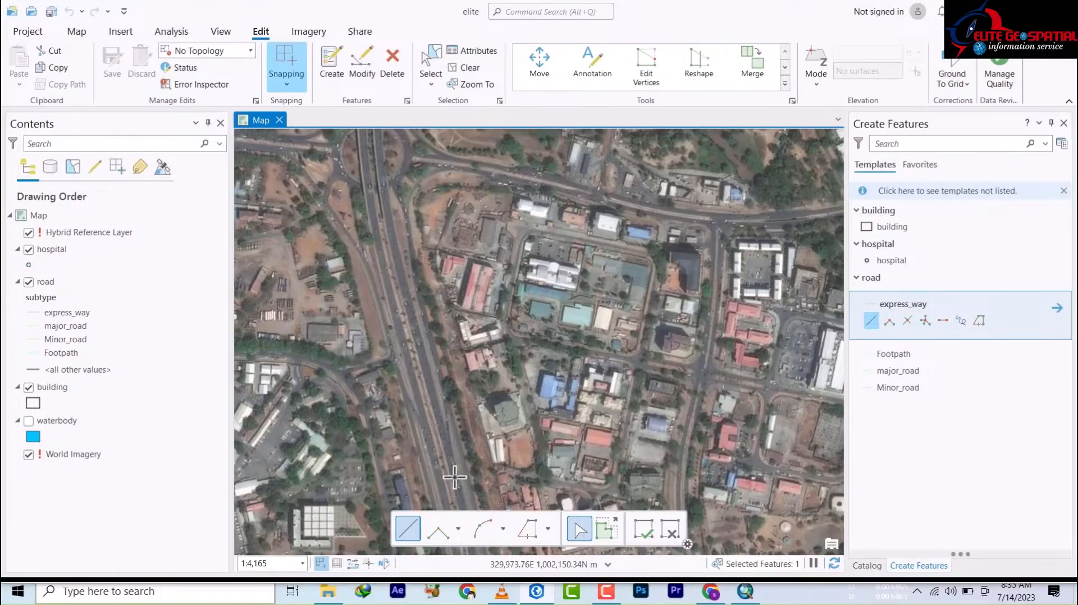
click(434, 400)
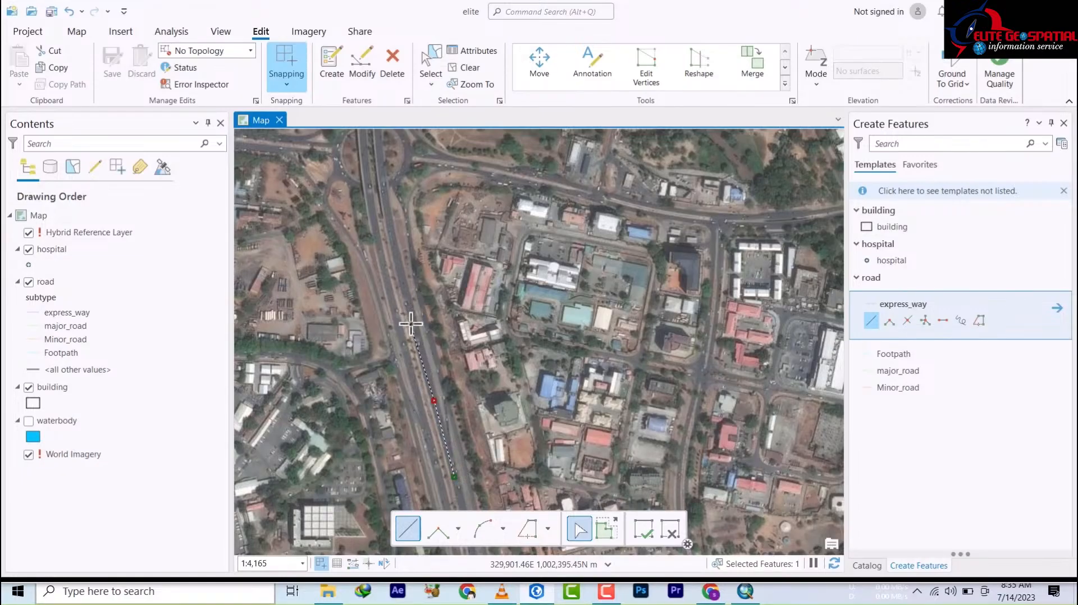
click(414, 327)
drag(418, 352, 421, 469)
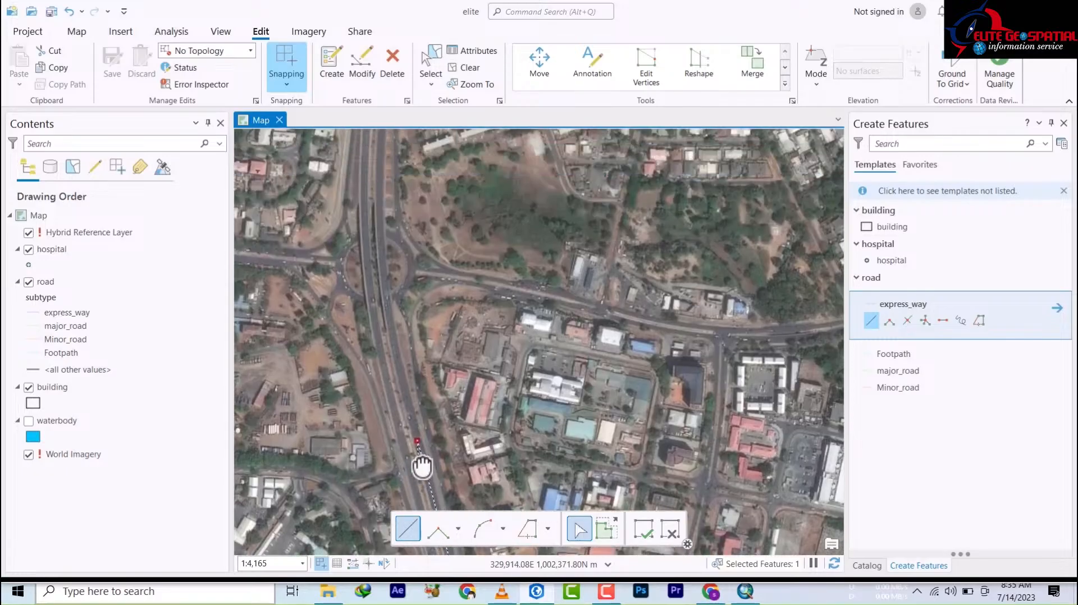
click(405, 387)
click(392, 335)
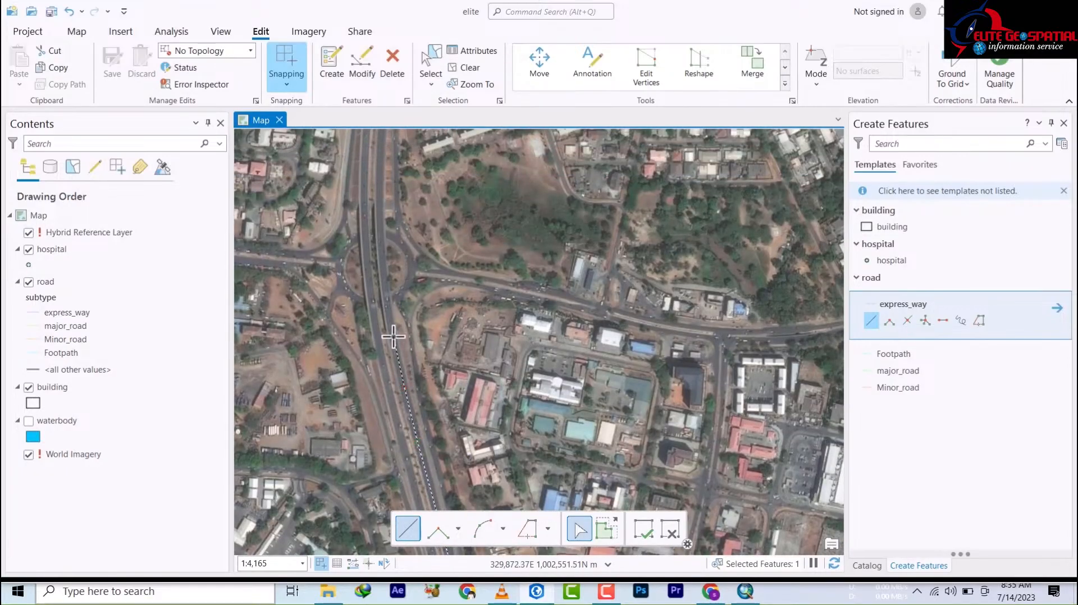
click(384, 289)
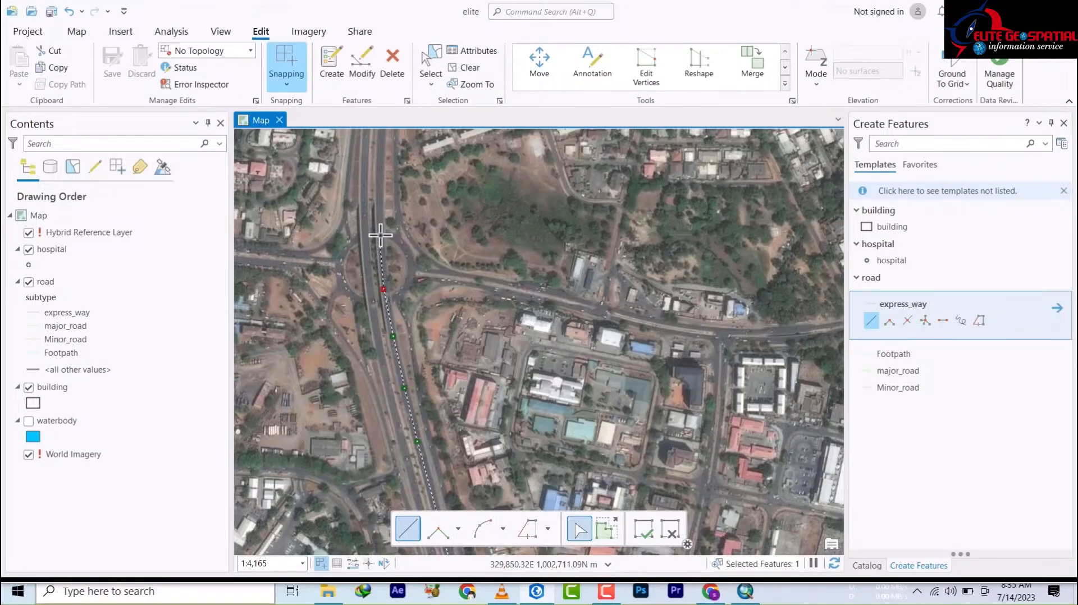
click(381, 235)
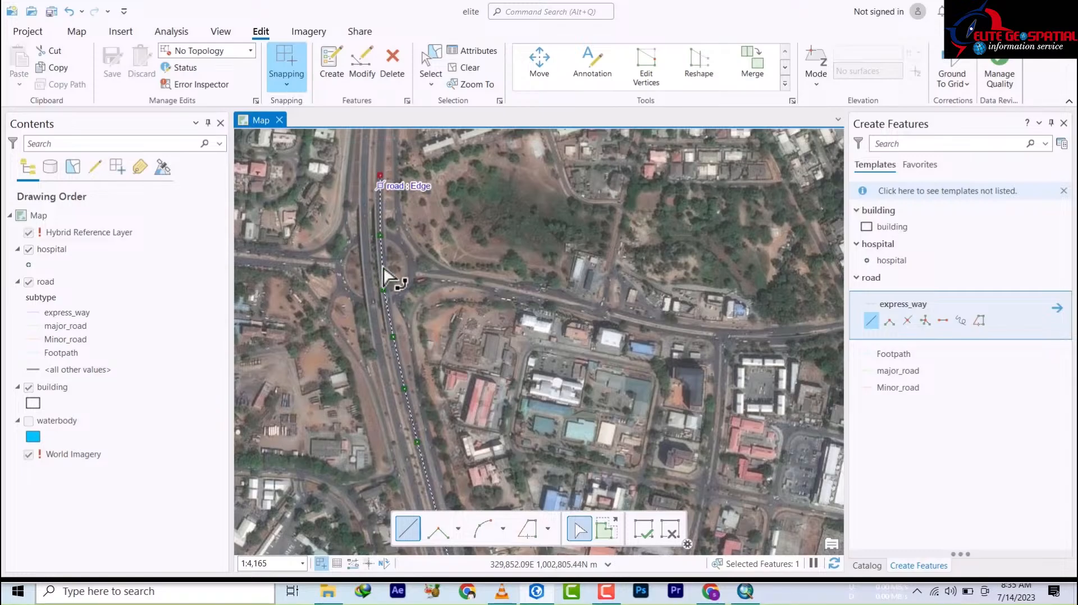
Continue the express_way line north of the junction, placing vertices along the carriageway's gentle curve past the housing area
drag(380, 174, 384, 467)
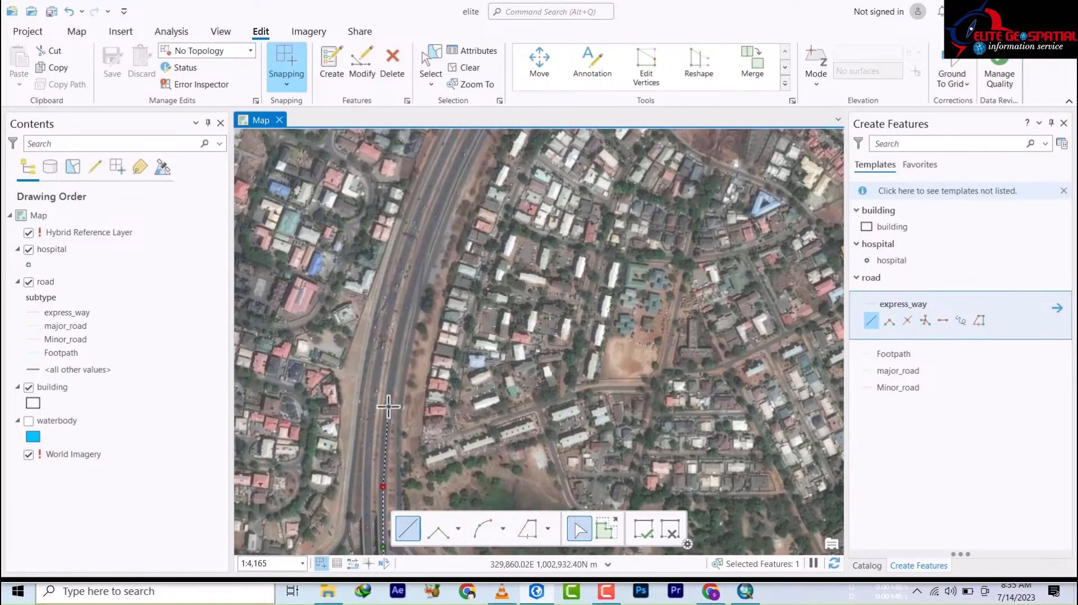
click(387, 406)
click(404, 310)
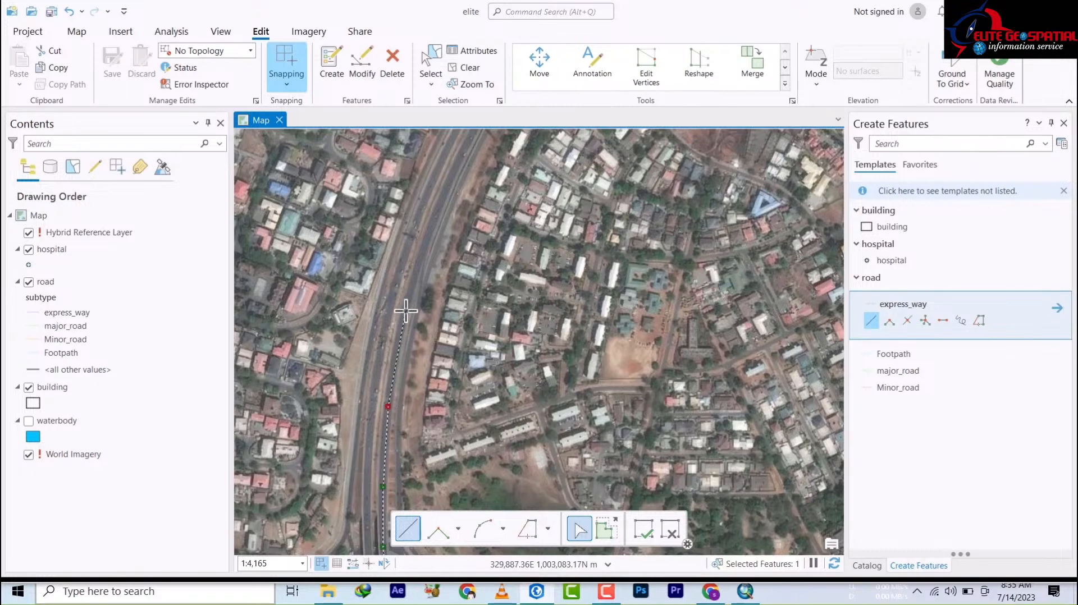
click(416, 272)
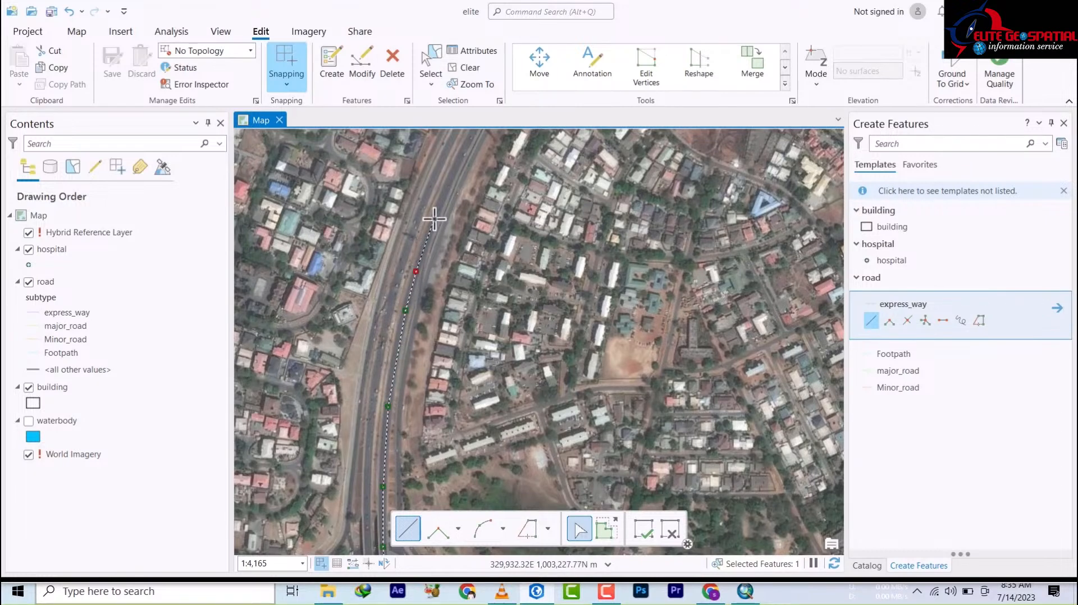
click(434, 219)
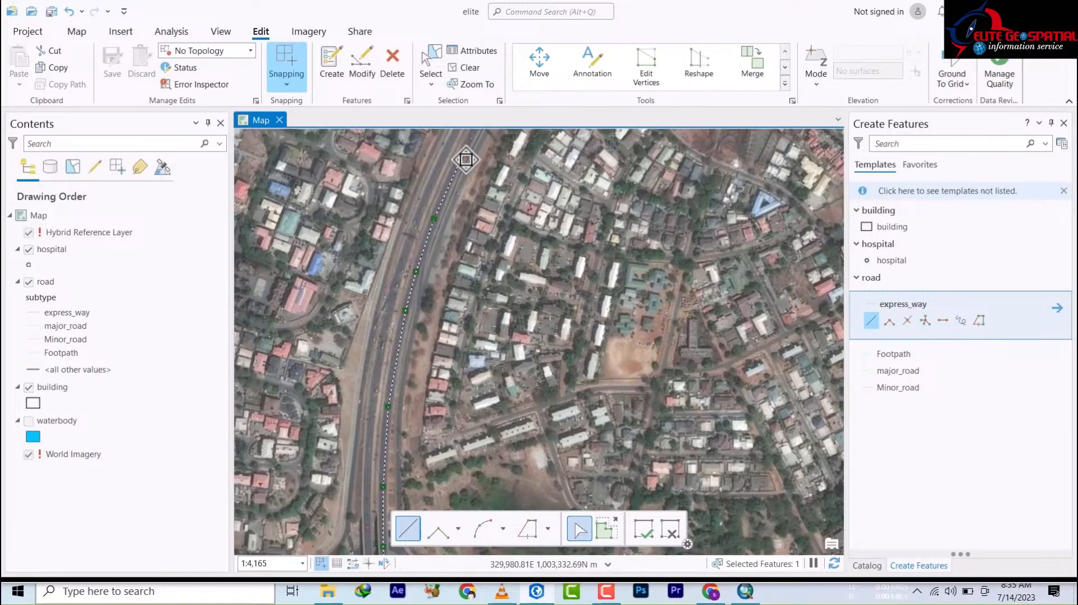
Extend the express_way line northeast through the cloverleaf interchange and finish it on the carriageway beyond
mouse_move(465, 163)
mouse_down()
mouse_move(447, 308)
mouse_move(402, 405)
mouse_up()
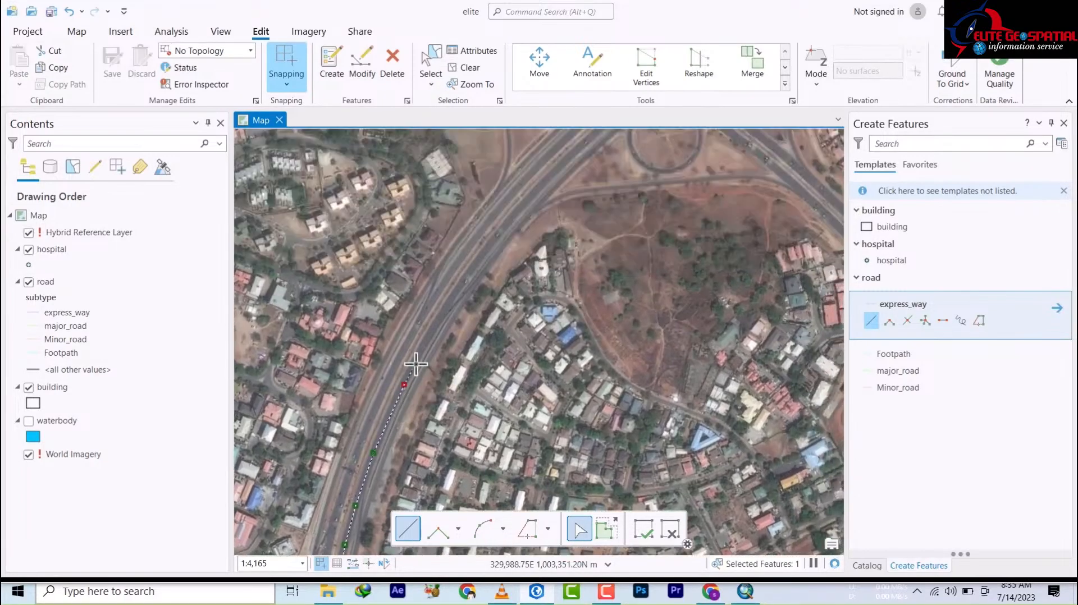
click(475, 265)
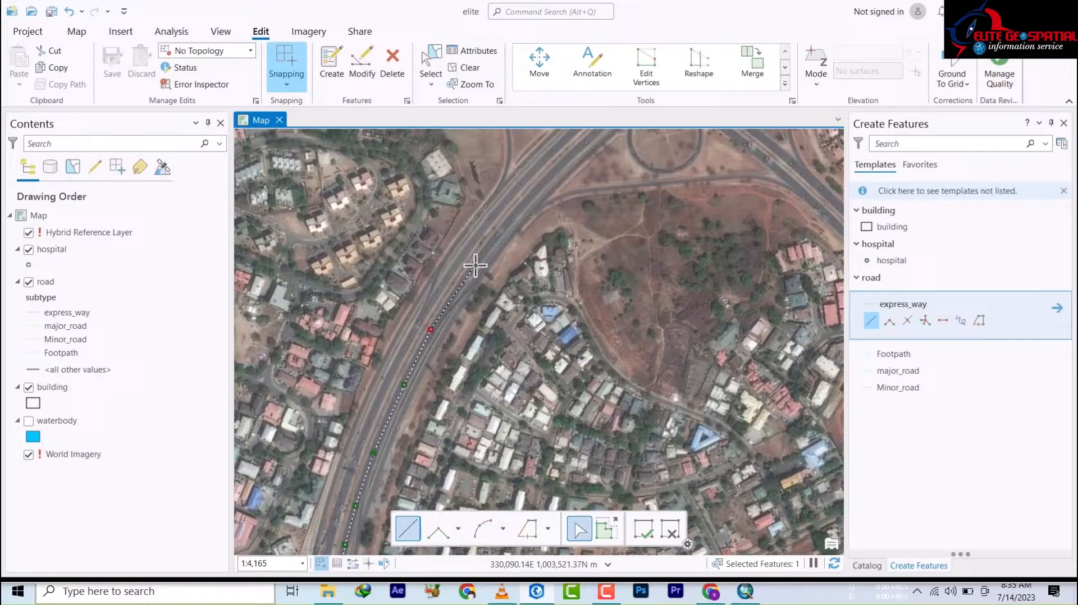
click(521, 206)
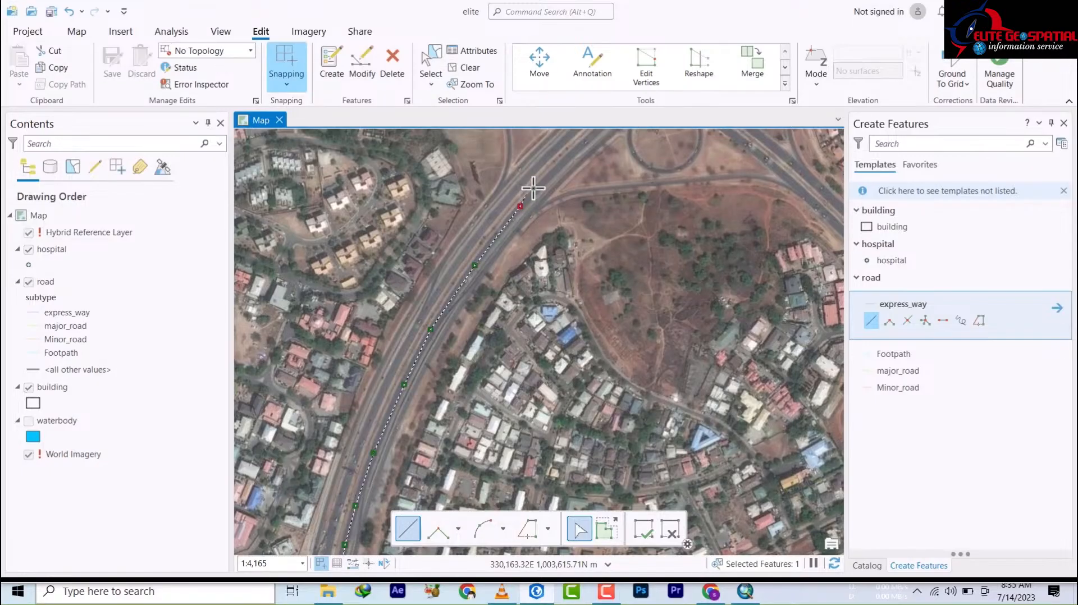
click(573, 154)
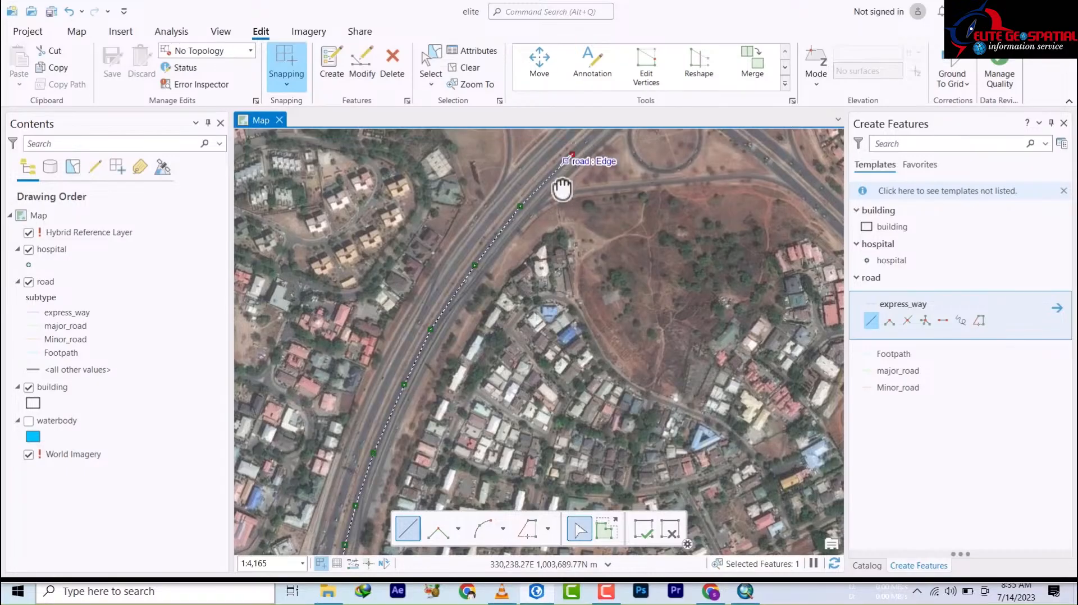
mouse_move(560, 188)
mouse_down()
mouse_move(522, 228)
mouse_move(511, 267)
mouse_up()
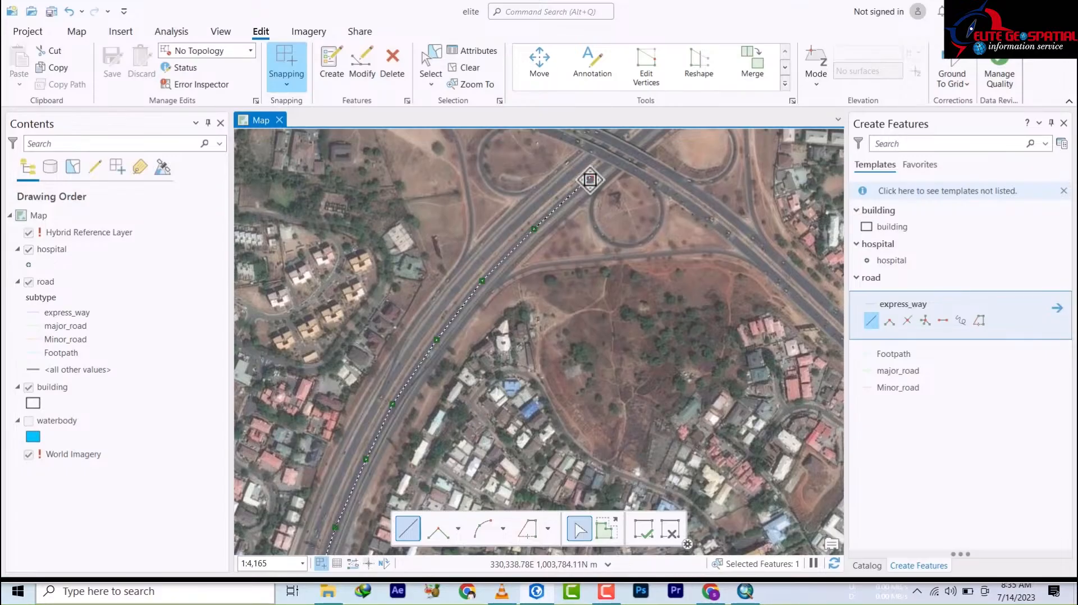
mouse_move(587, 176)
mouse_down()
mouse_move(503, 312)
mouse_move(424, 385)
mouse_up()
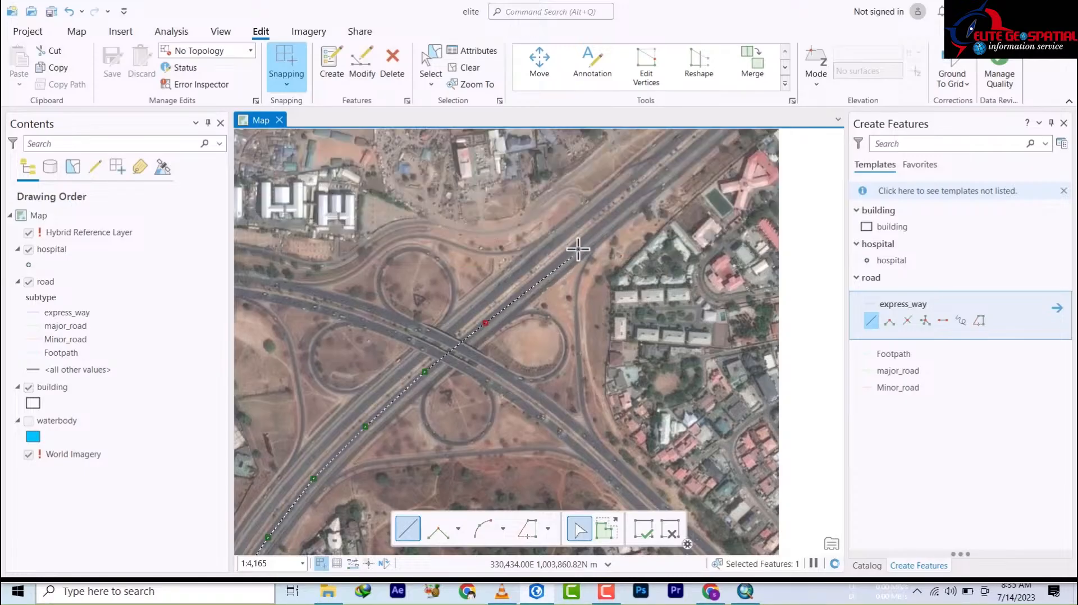
click(581, 242)
double_click(680, 163)
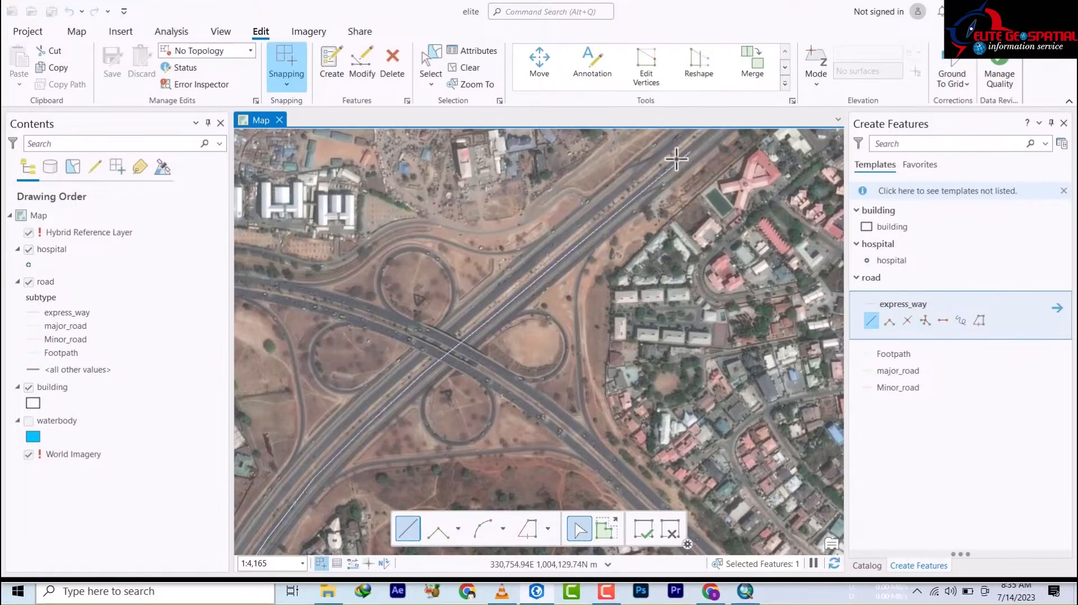
Examine the digitized express_way line against the imagery, from the cloverleaf interchange down to its southern end
scroll(522, 303, up, 1)
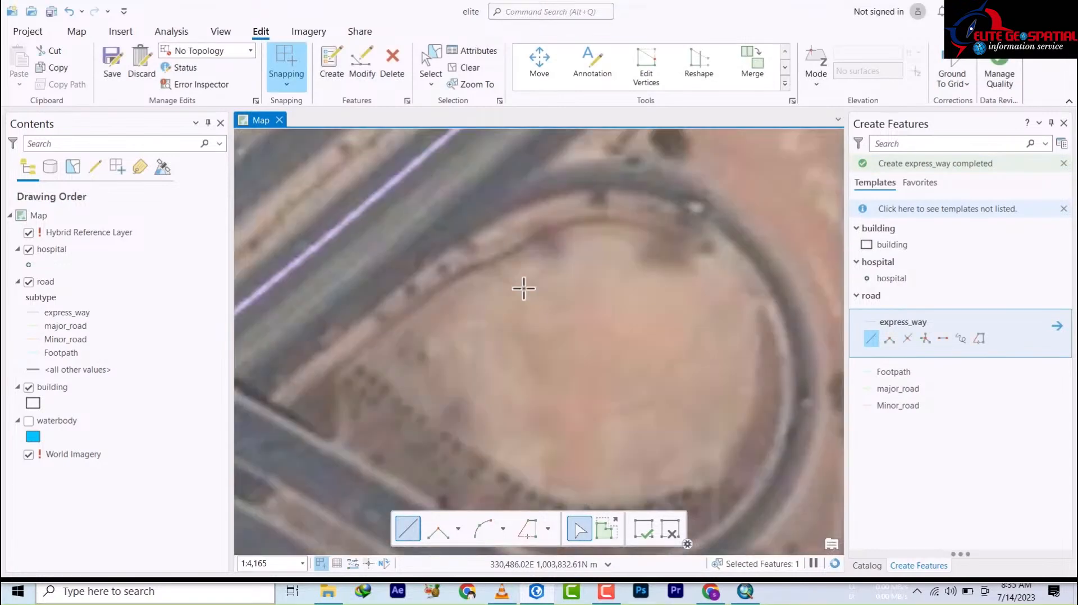
scroll(524, 289, down, 6)
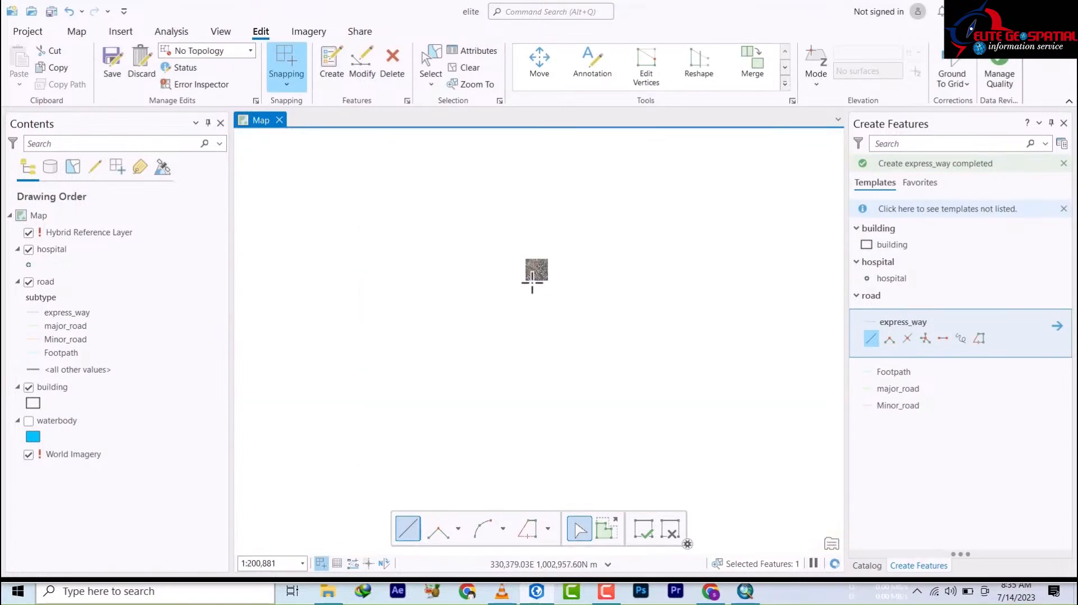
scroll(533, 278, up, 4)
drag(547, 229, 597, 447)
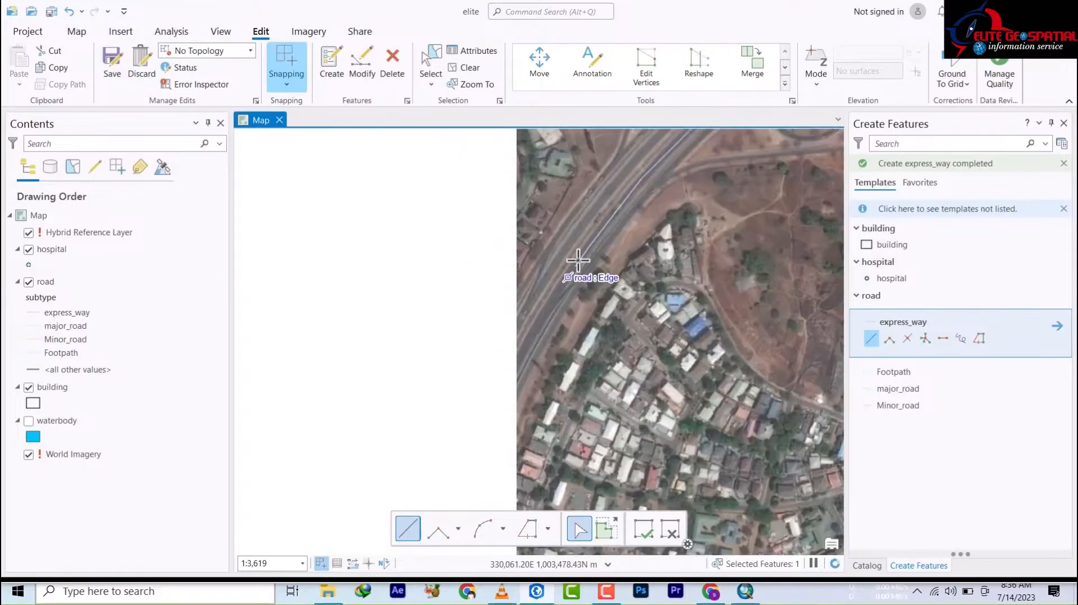
scroll(562, 337, up, 2)
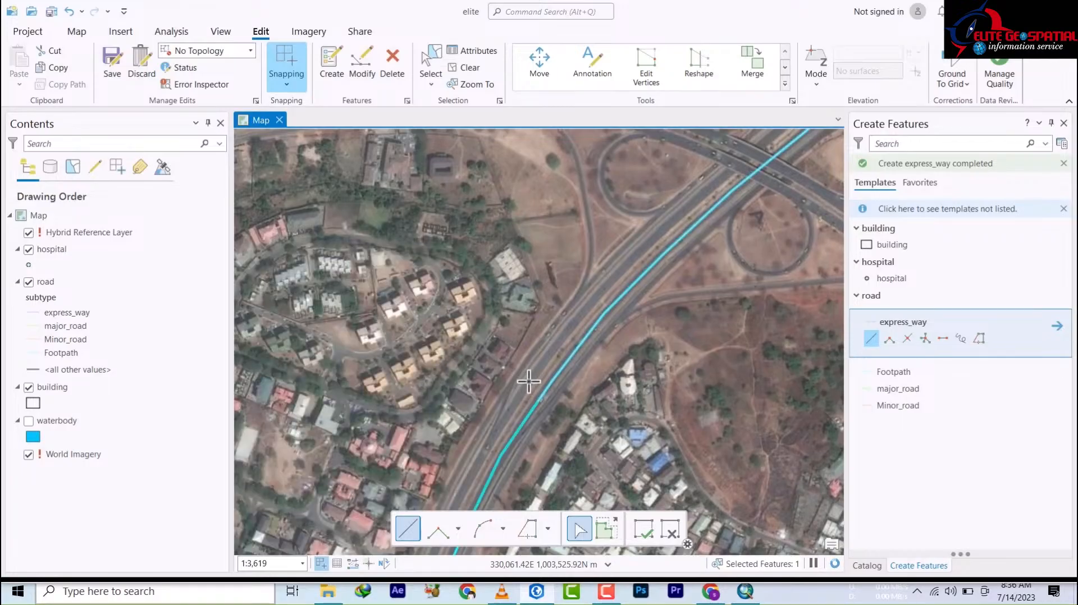
key(Down)
key(Down)
key(Down)
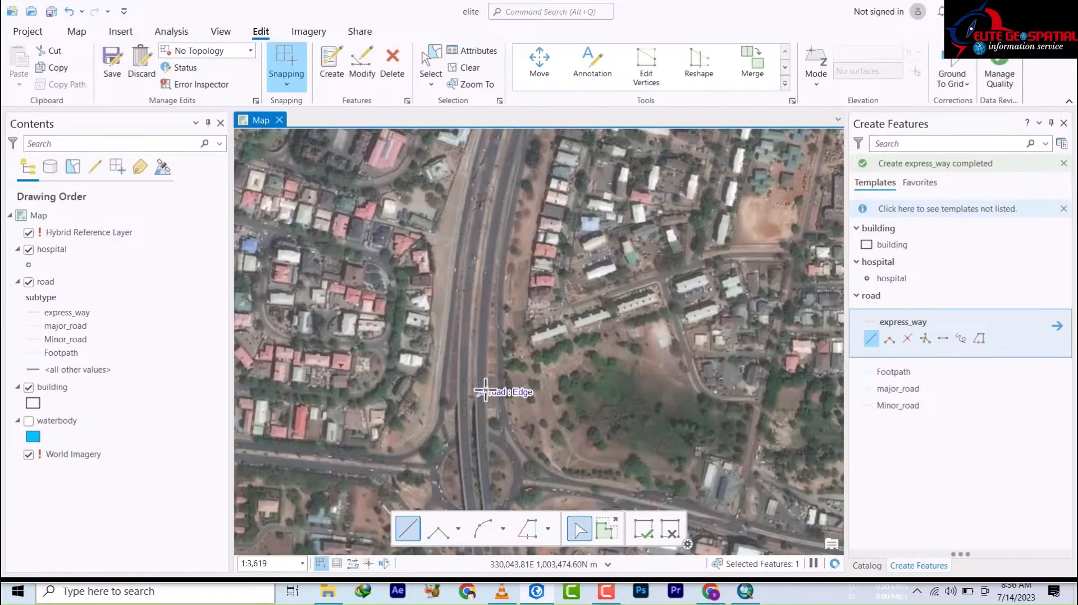
key(Up)
key(Up)
key(Up)
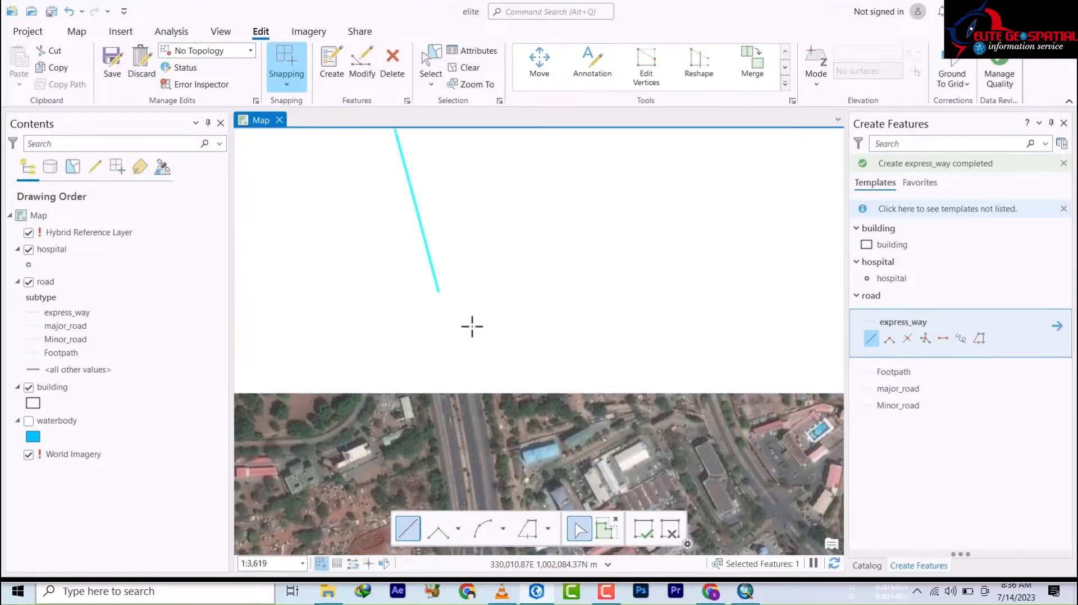
drag(488, 348, 522, 437)
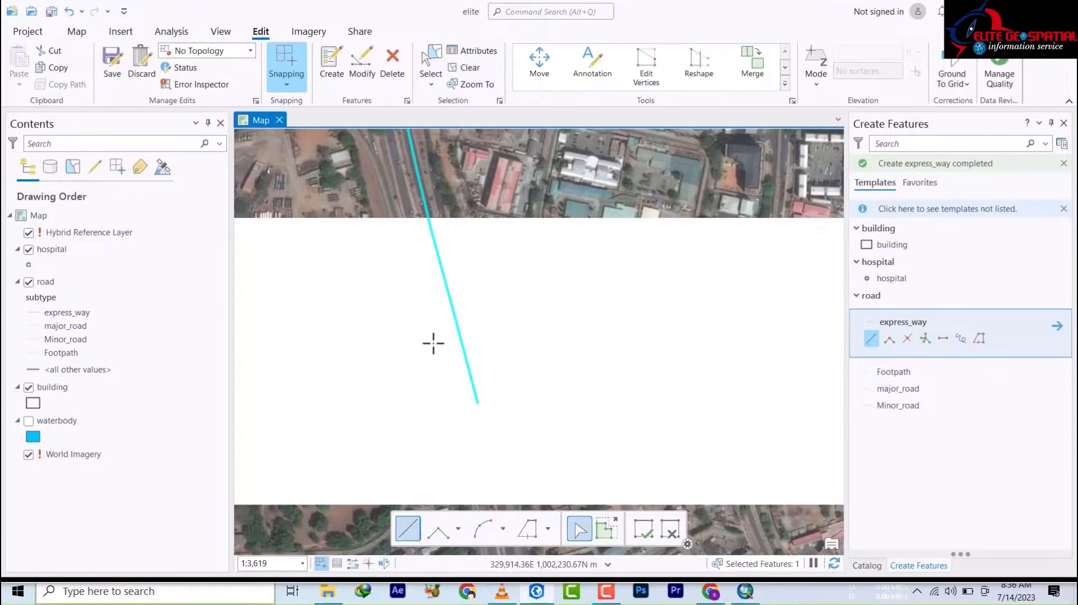
Start a second express_way line on the western carriageway south of the road junction and digitize it northward through the junction
scroll(433, 343, down, 3)
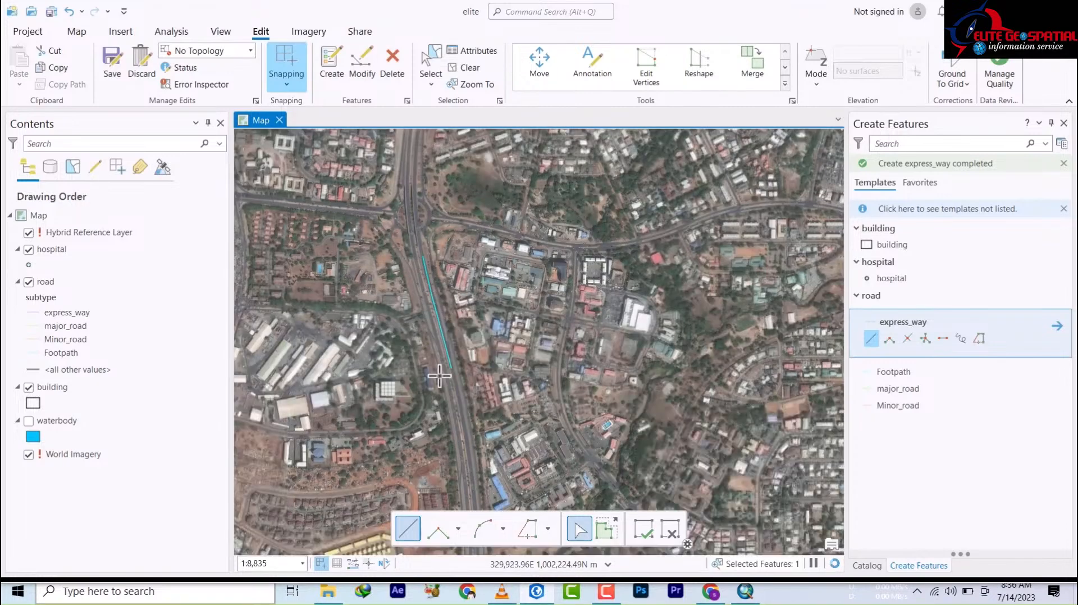
scroll(445, 364, up, 3)
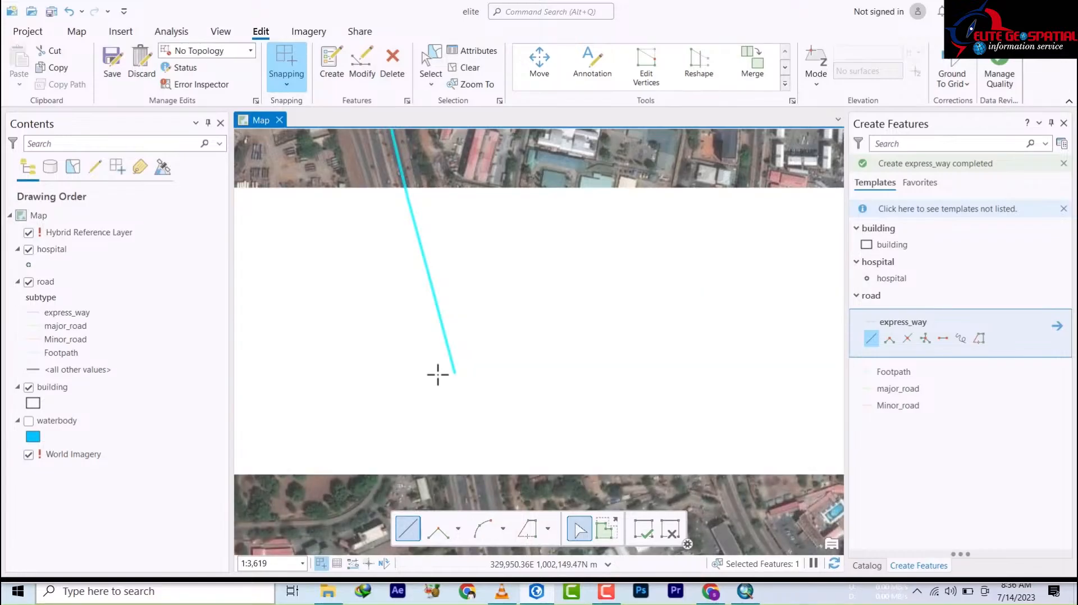
drag(427, 153, 448, 191)
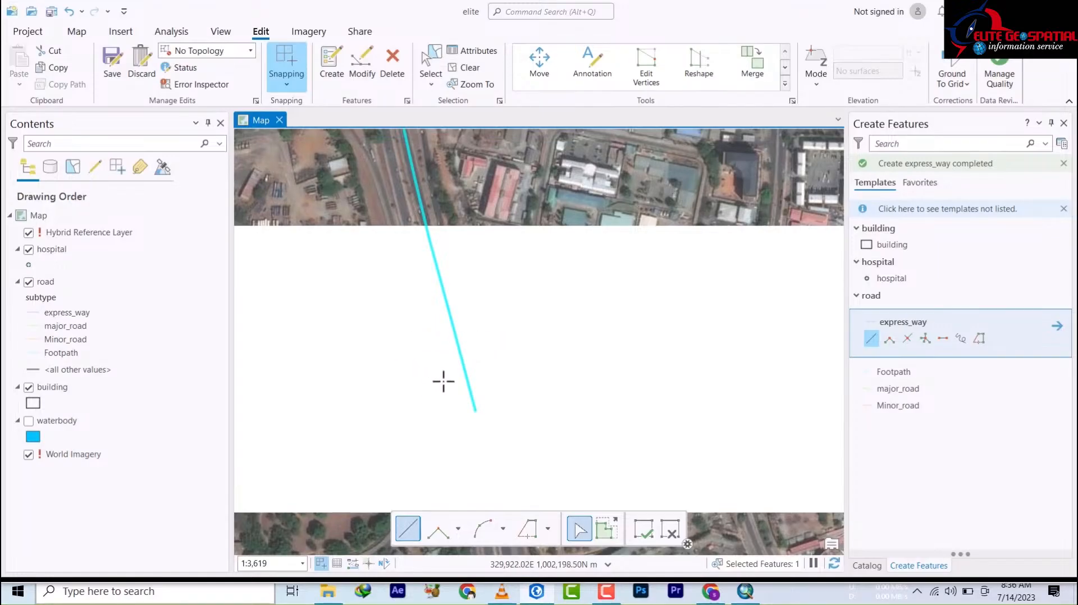
scroll(452, 373, down, 3)
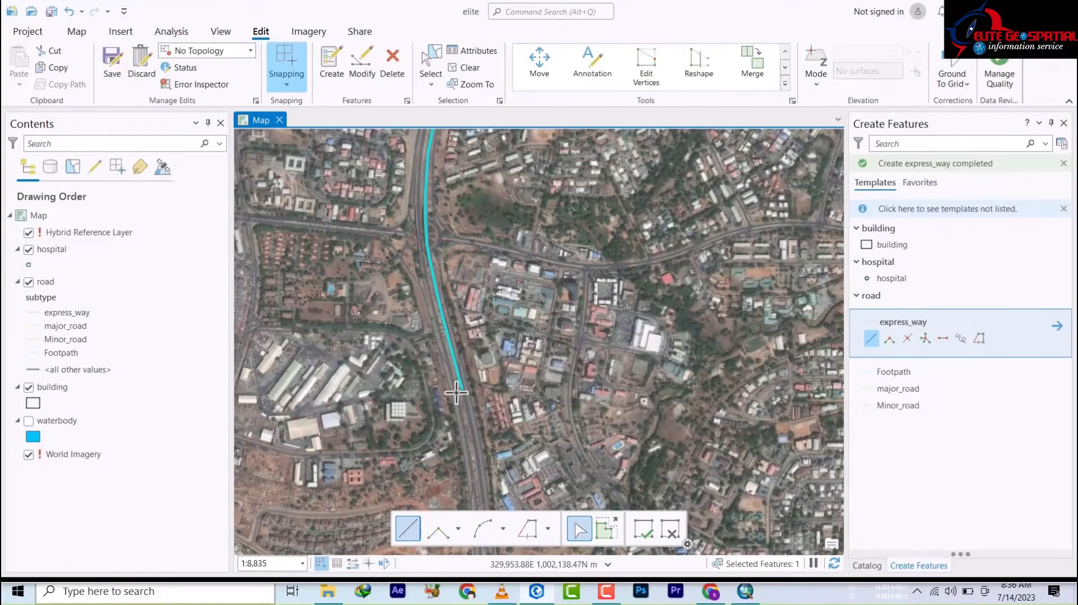
click(455, 393)
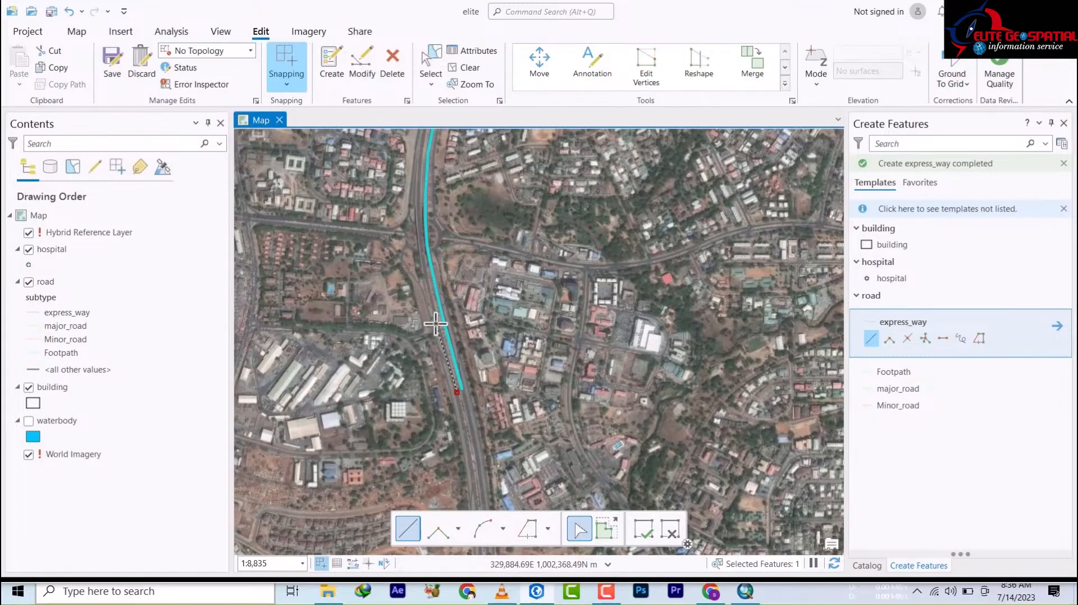
click(438, 321)
scroll(438, 321, up, 2)
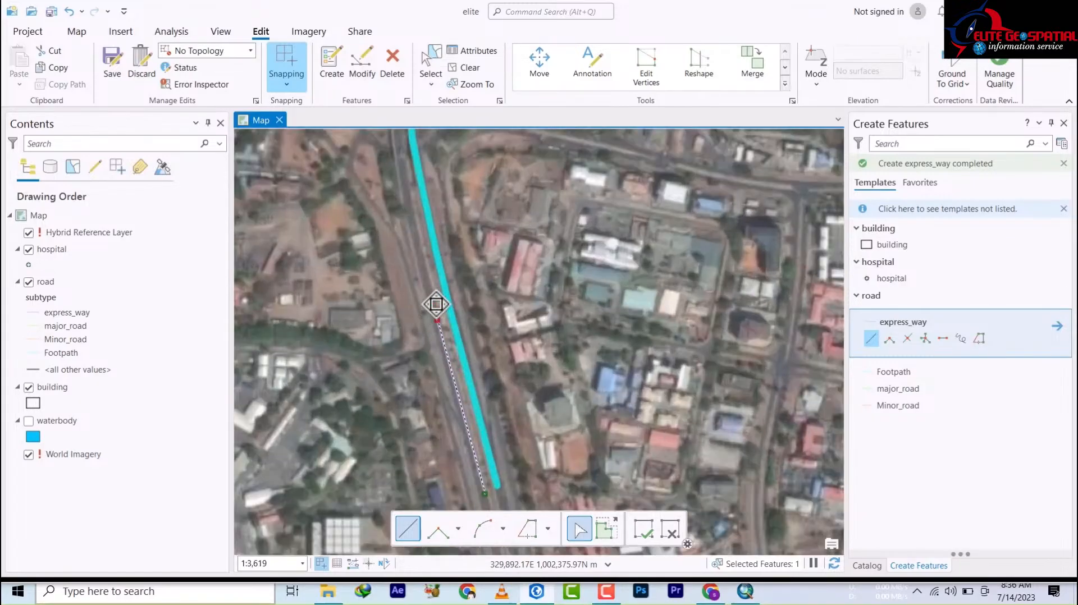
drag(410, 221, 438, 470)
click(426, 398)
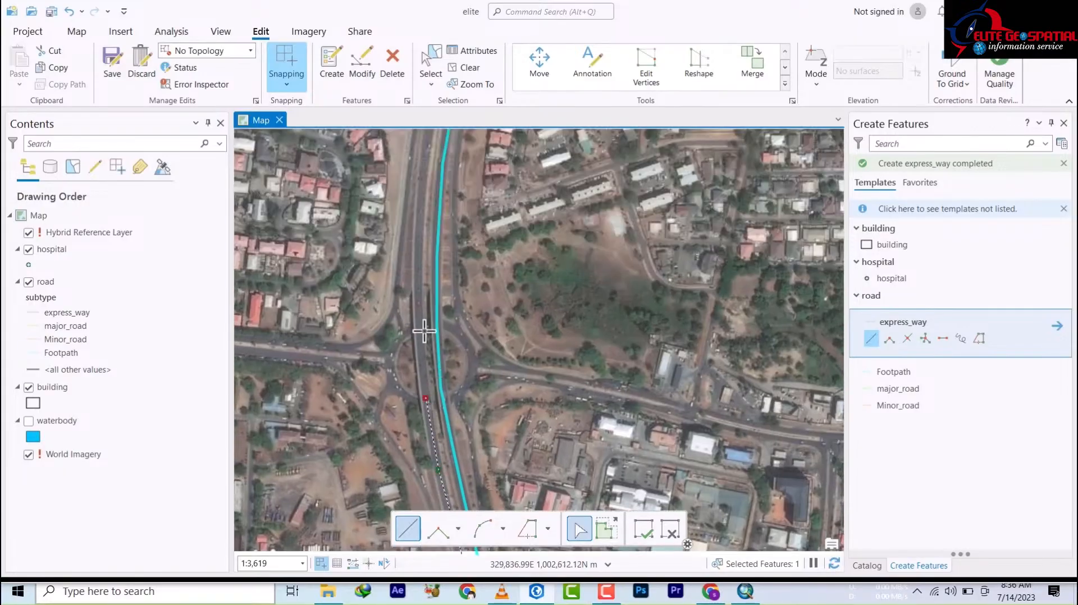
click(417, 317)
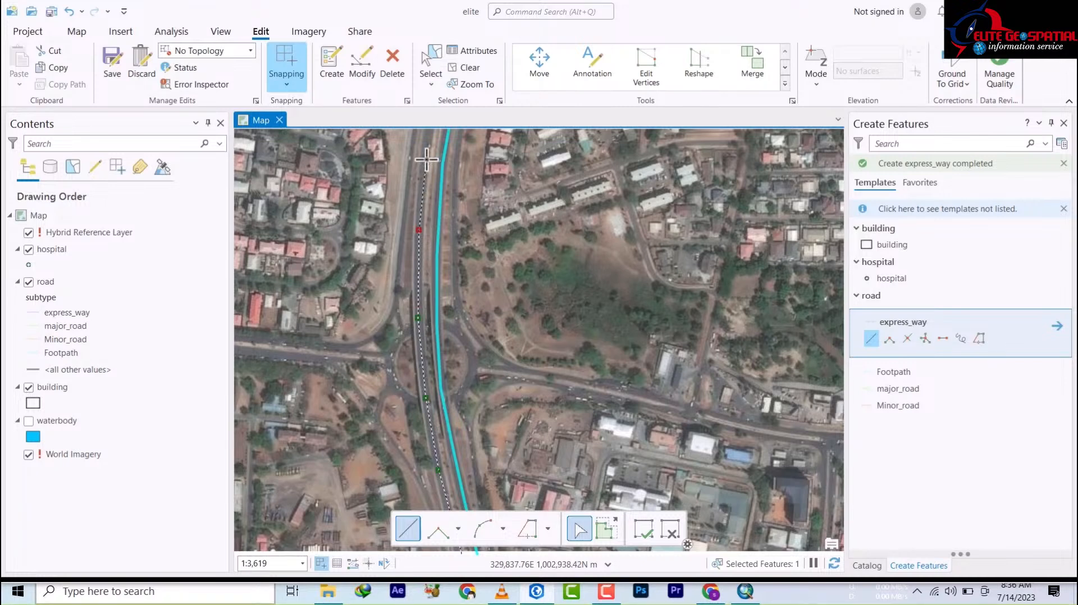
Continue the western express_way line north of the junction, placing vertices along the carriageway's curve past the housing area
drag(429, 181, 411, 488)
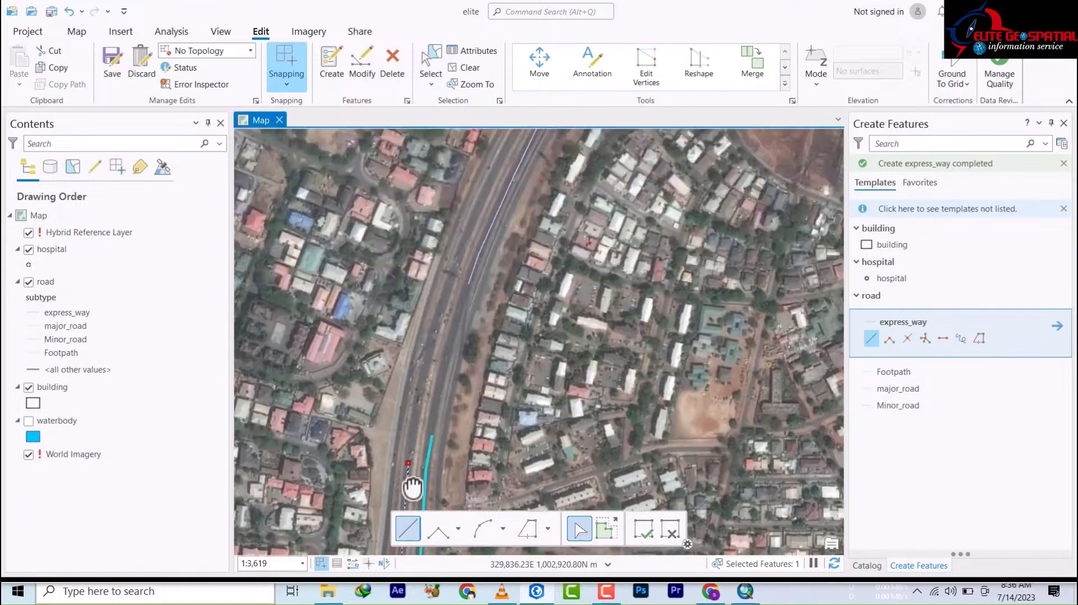
click(422, 384)
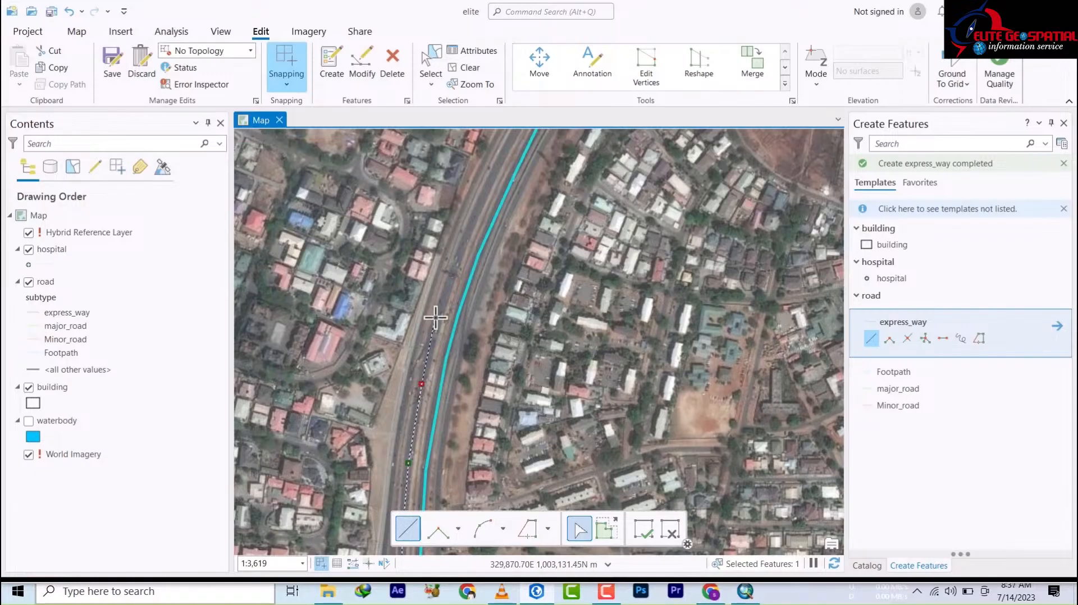
click(436, 323)
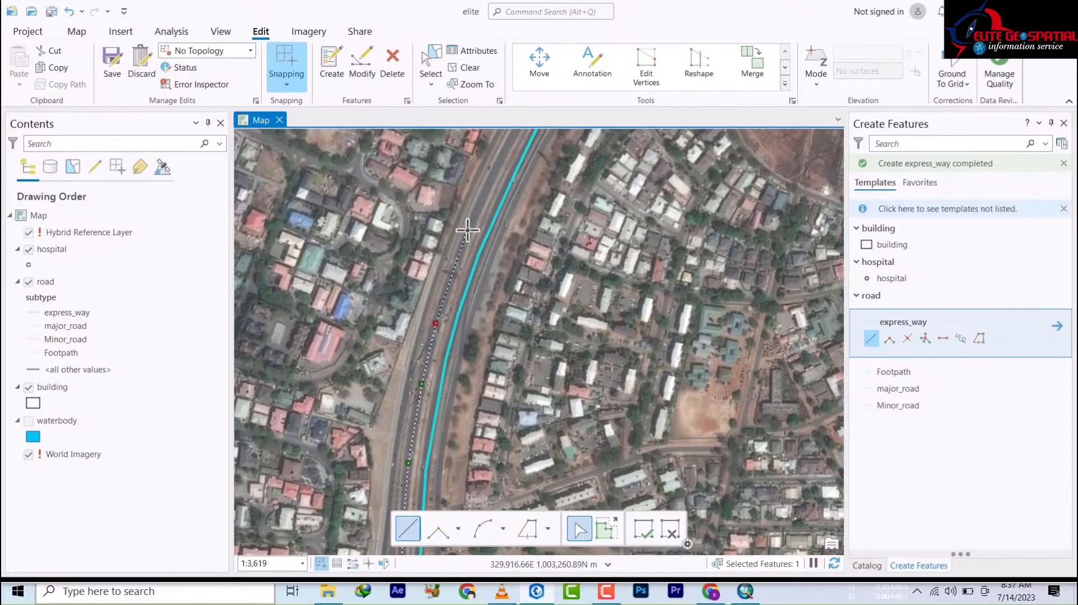
click(470, 228)
mouse_move(466, 274)
mouse_down()
mouse_move(395, 403)
mouse_move(402, 378)
mouse_up()
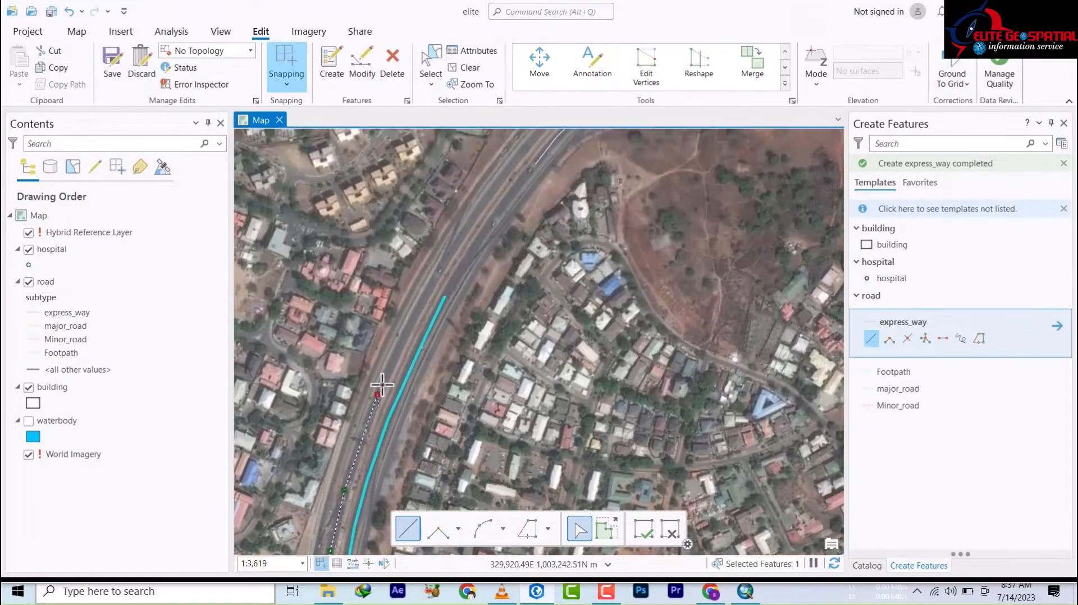
click(440, 269)
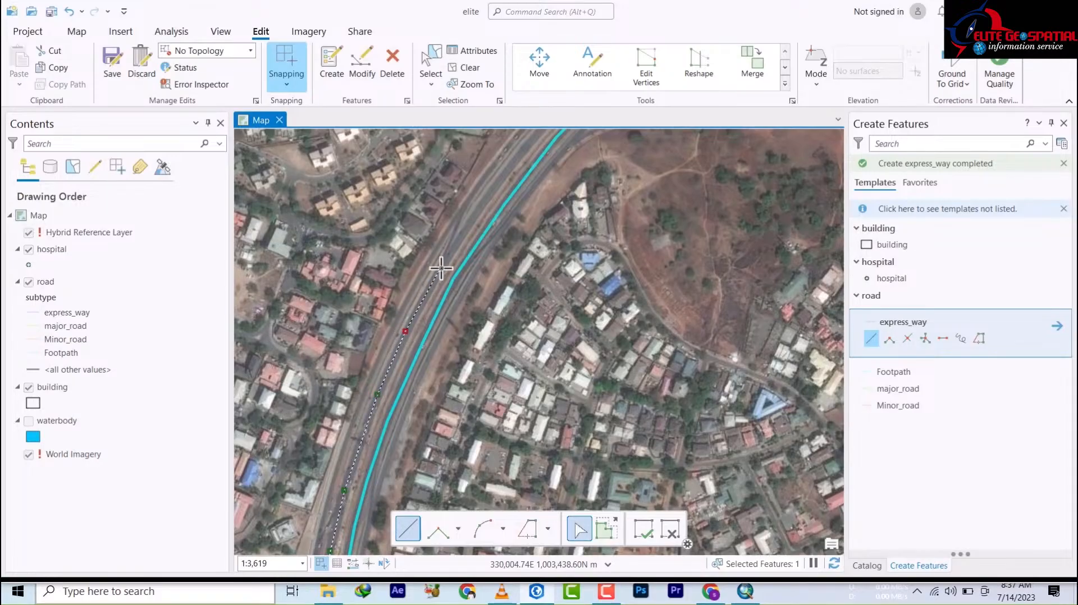
click(499, 180)
Extend the western express_way line northeast through the cloverleaf interchange and finish it on the carriageway beyond
drag(507, 182, 392, 384)
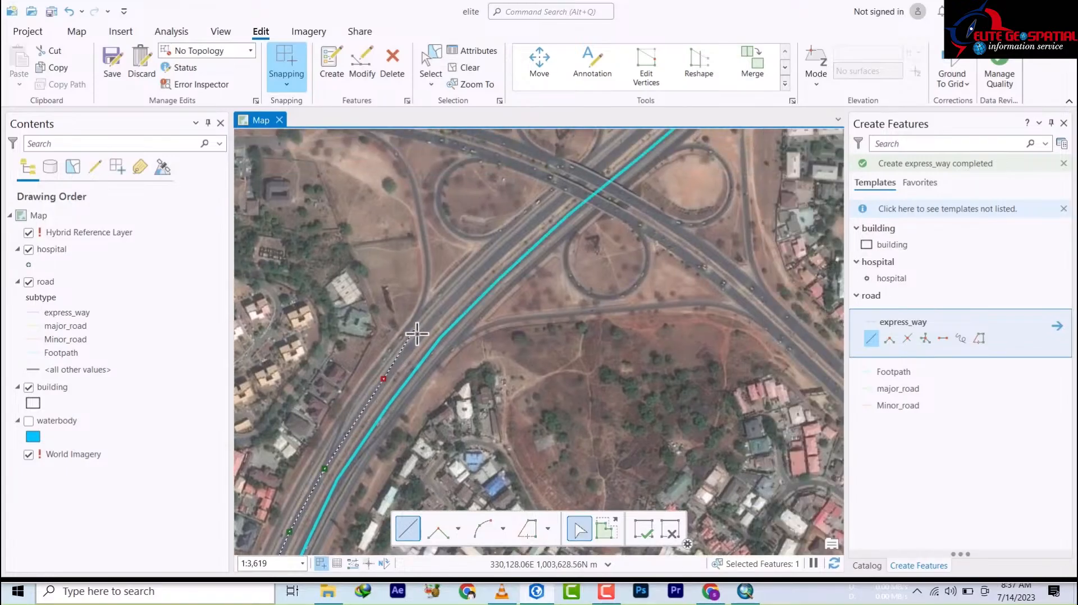
click(497, 260)
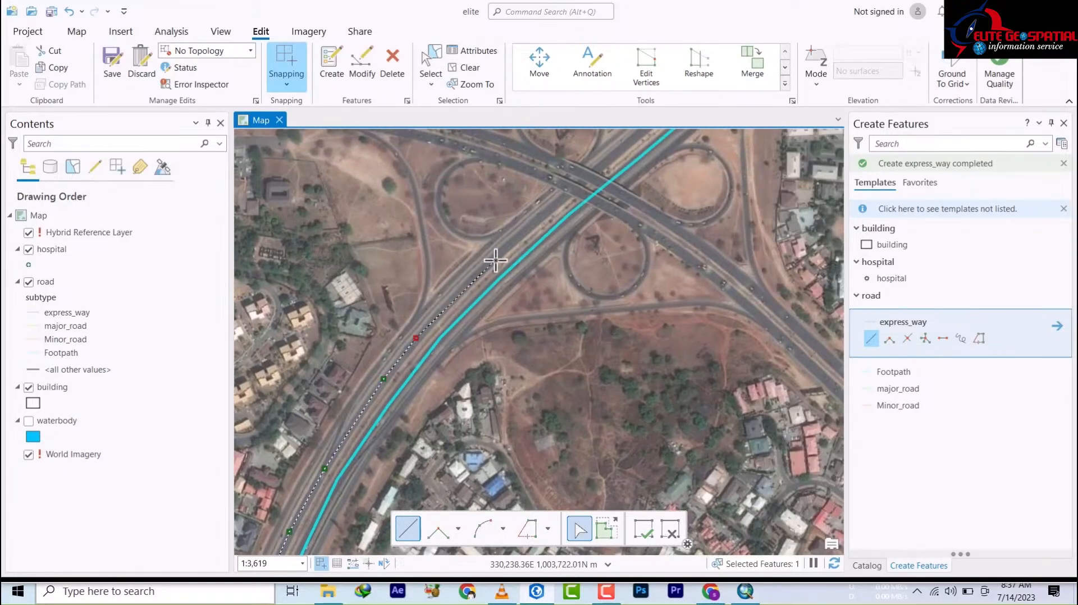
click(553, 204)
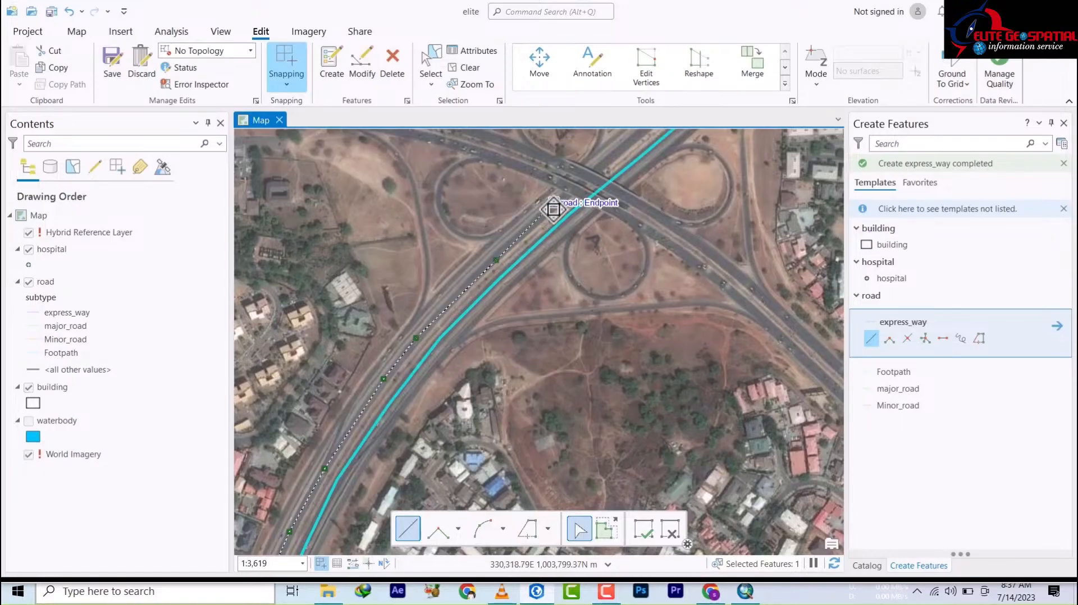
mouse_move(549, 205)
mouse_down()
mouse_move(397, 404)
mouse_move(431, 362)
mouse_up()
click(444, 343)
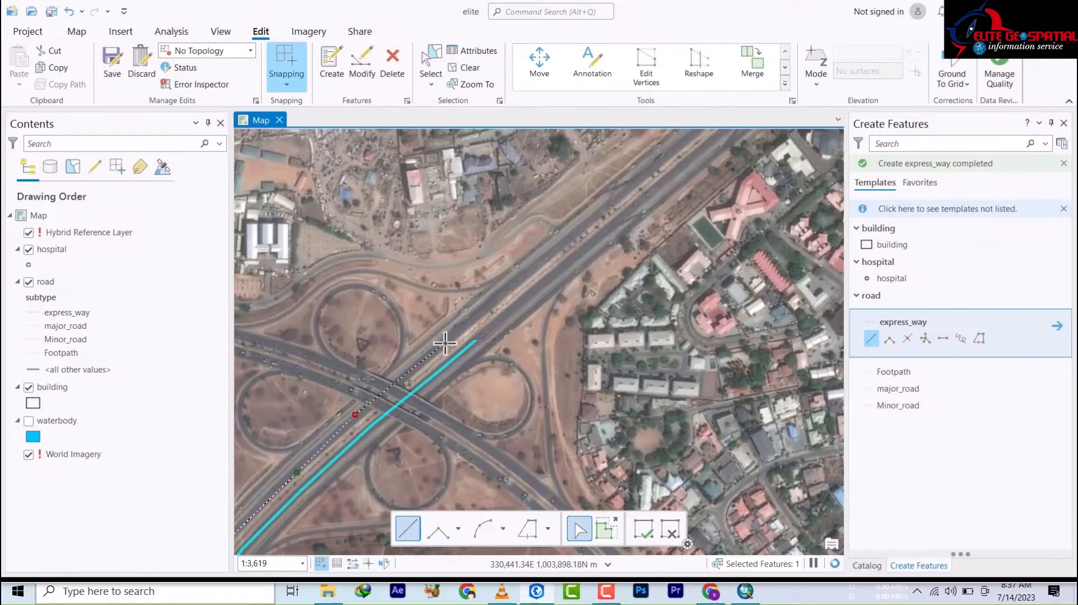
click(536, 263)
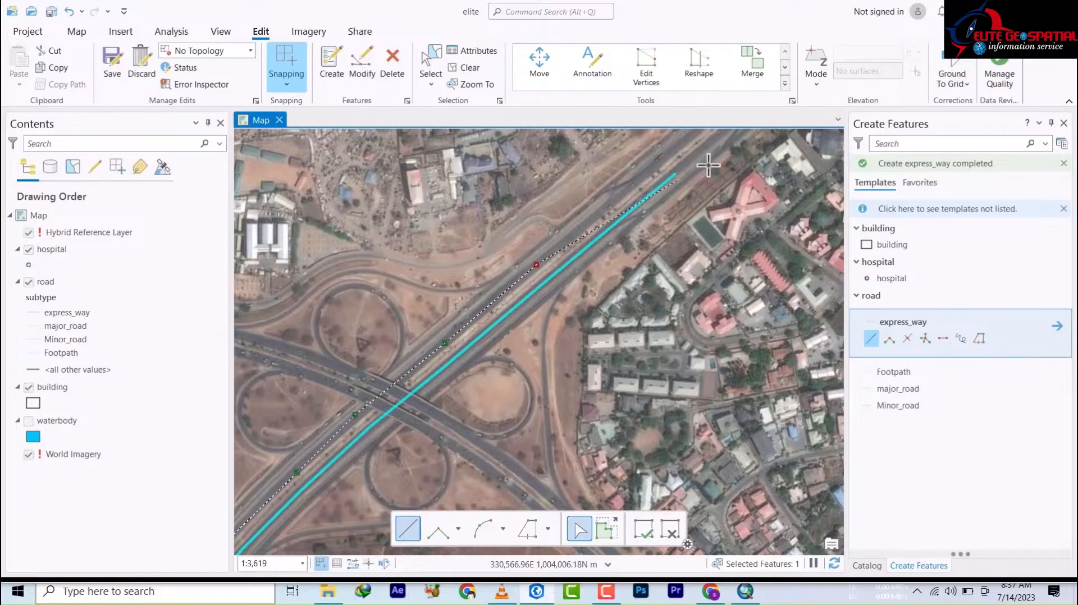
double_click(666, 158)
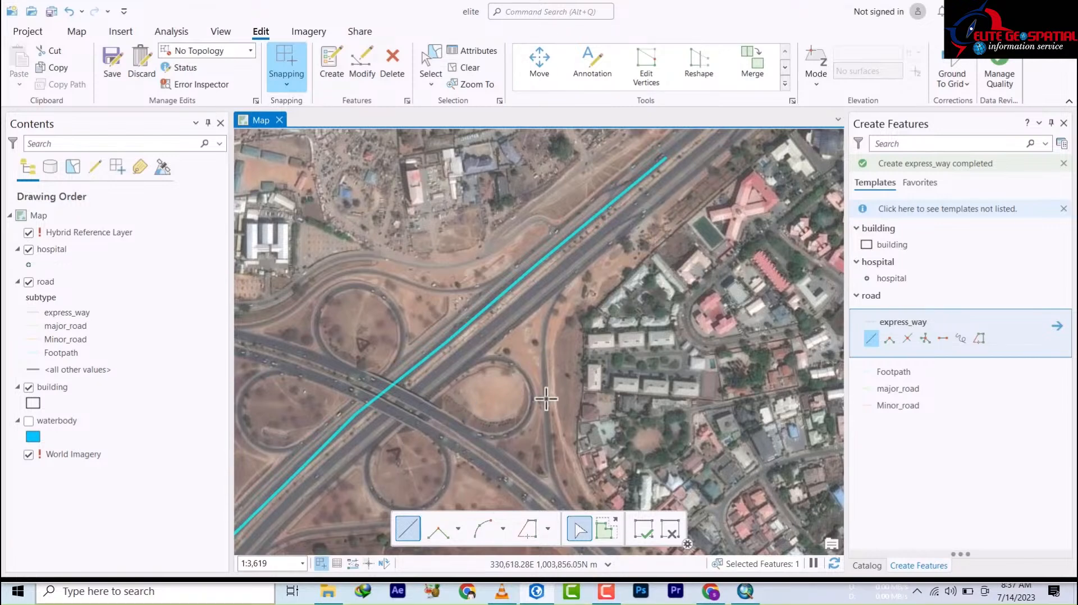
Start an express_way line on the crossing highway's northern carriageway, from just east of the southeastern overpass to the stretch northwest of it
drag(548, 385, 611, 320)
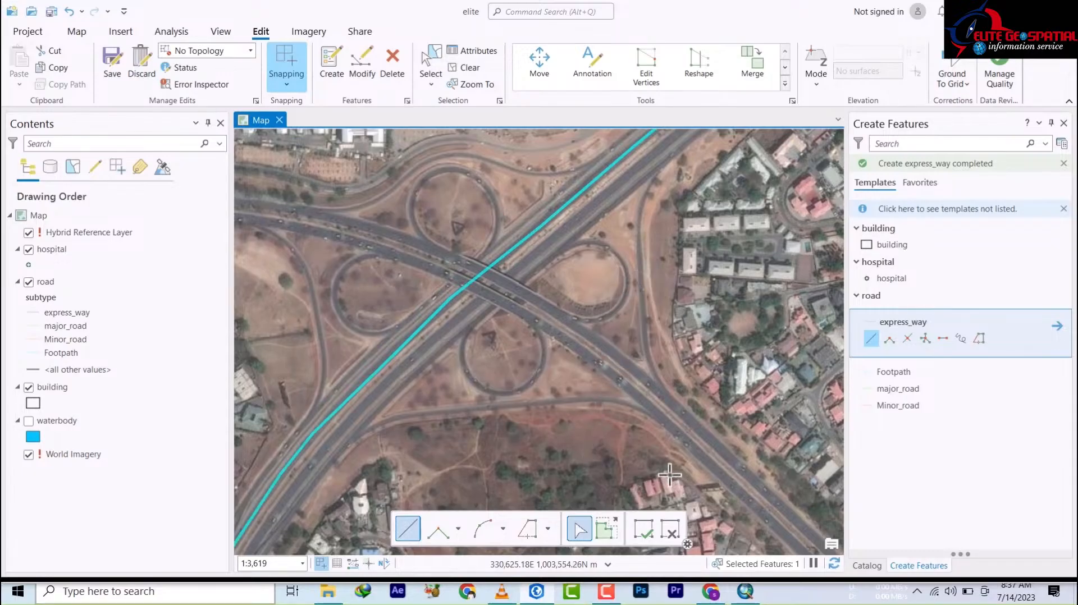
drag(640, 477, 349, 253)
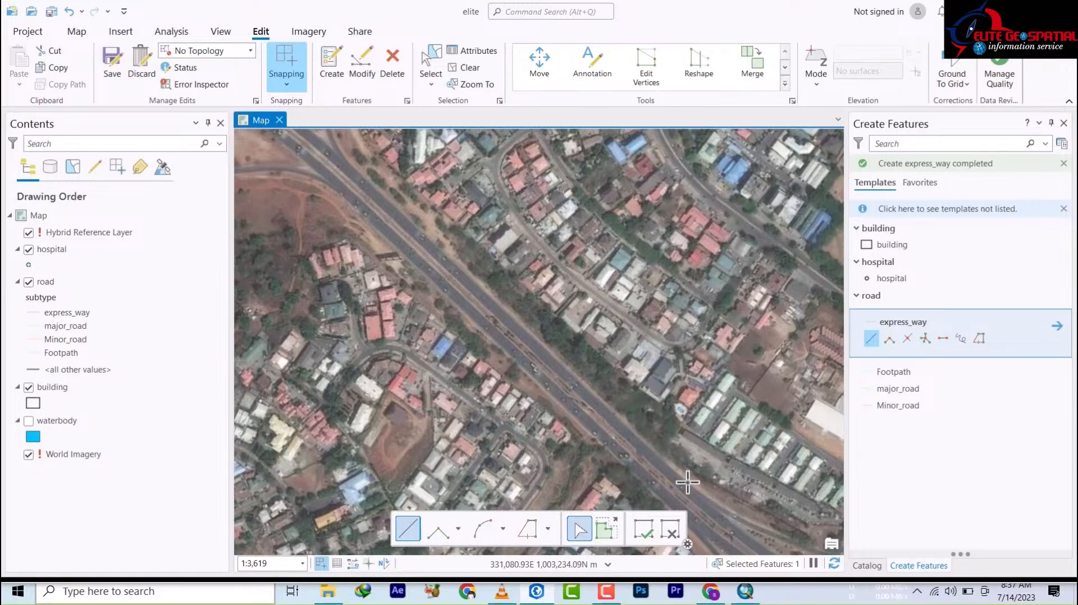
drag(687, 482, 630, 421)
drag(486, 304, 412, 251)
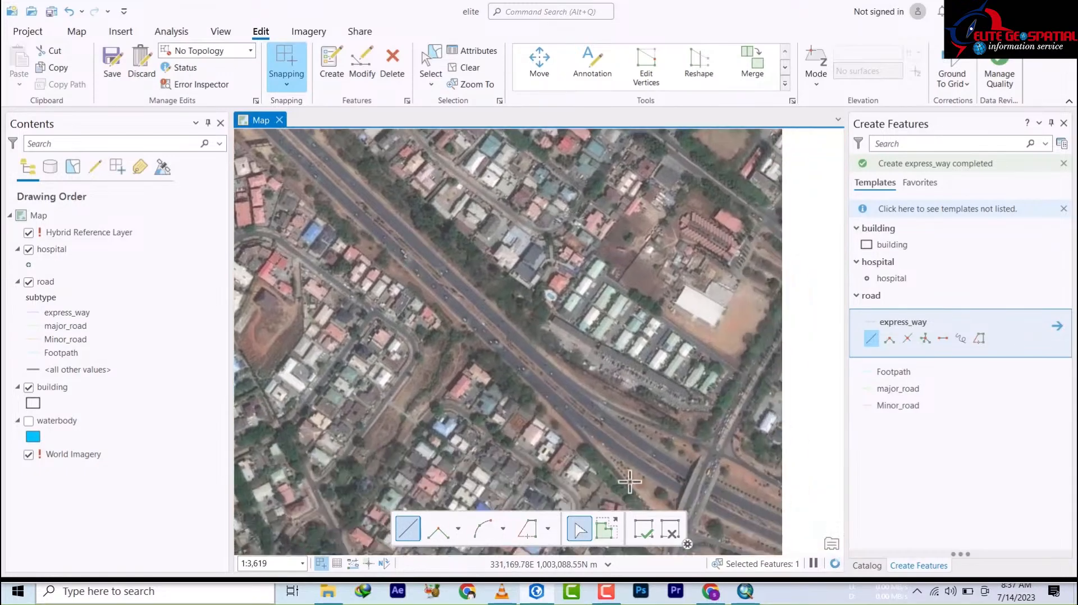
drag(638, 474, 427, 315)
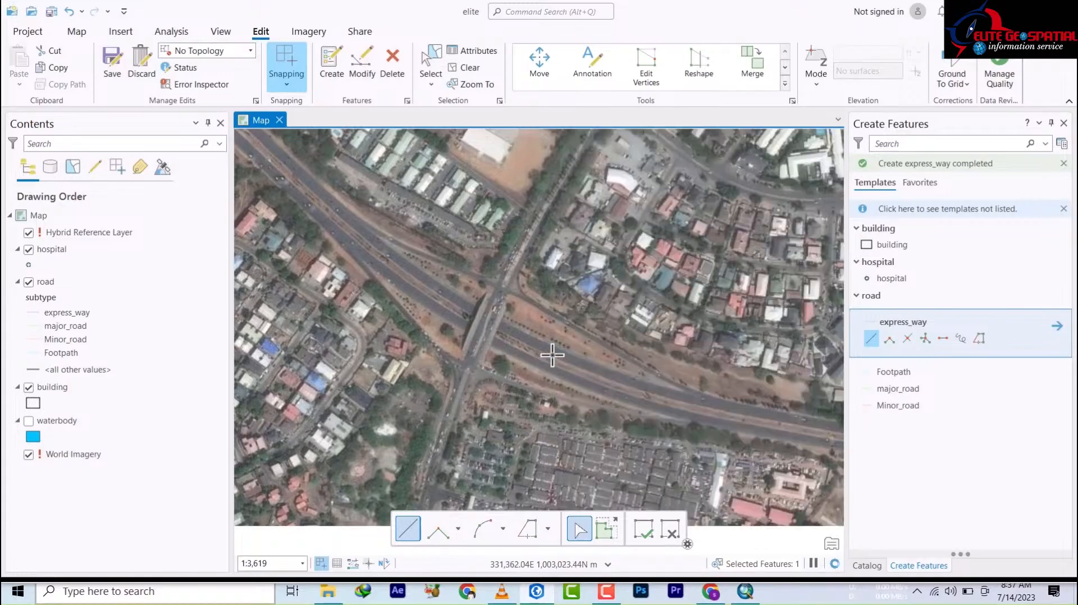
click(558, 351)
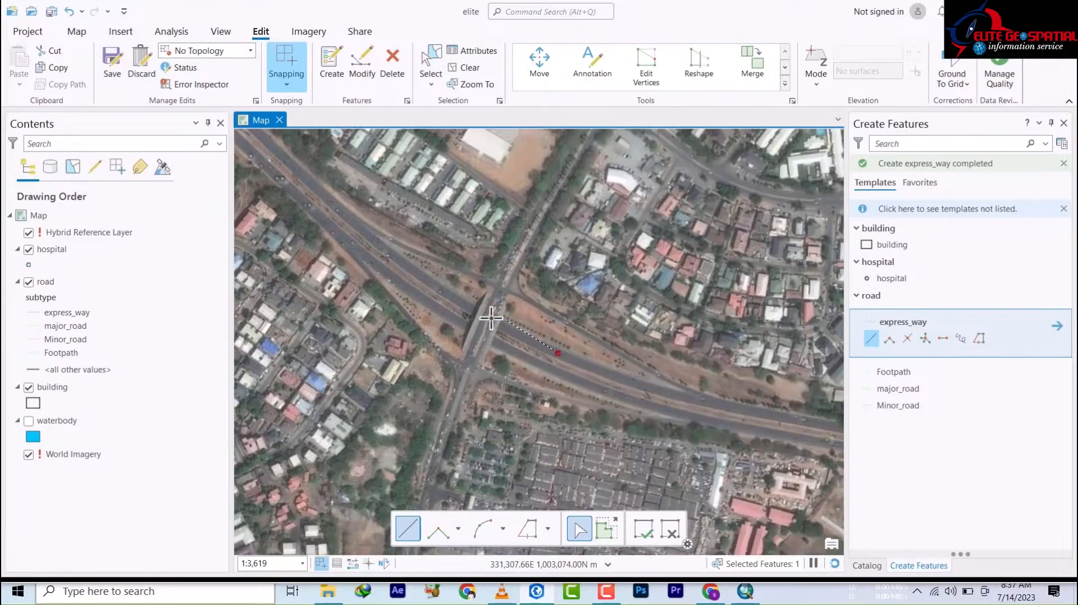
click(456, 301)
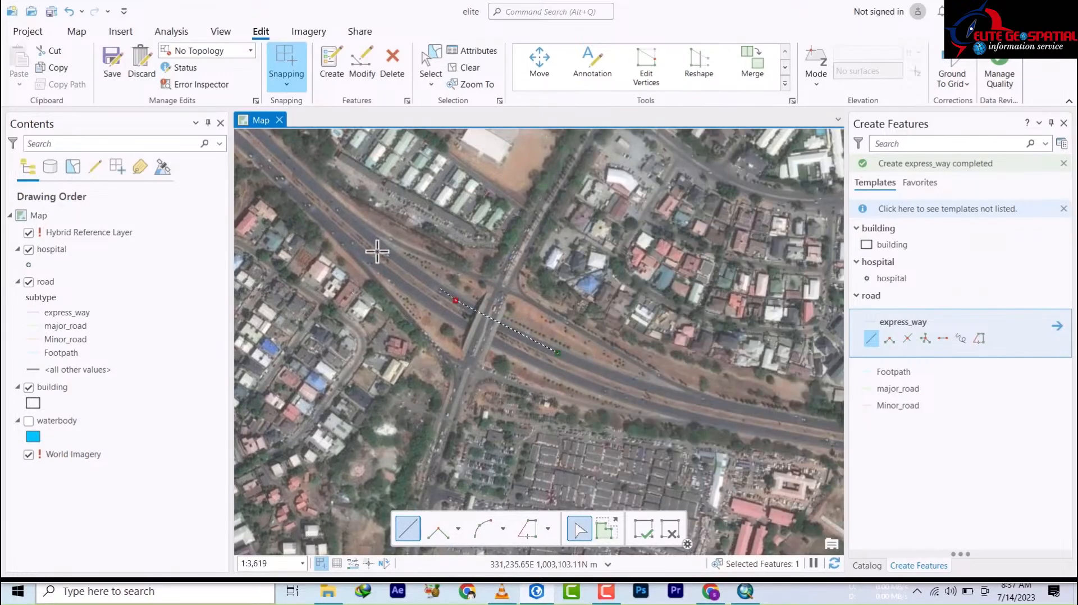
click(373, 241)
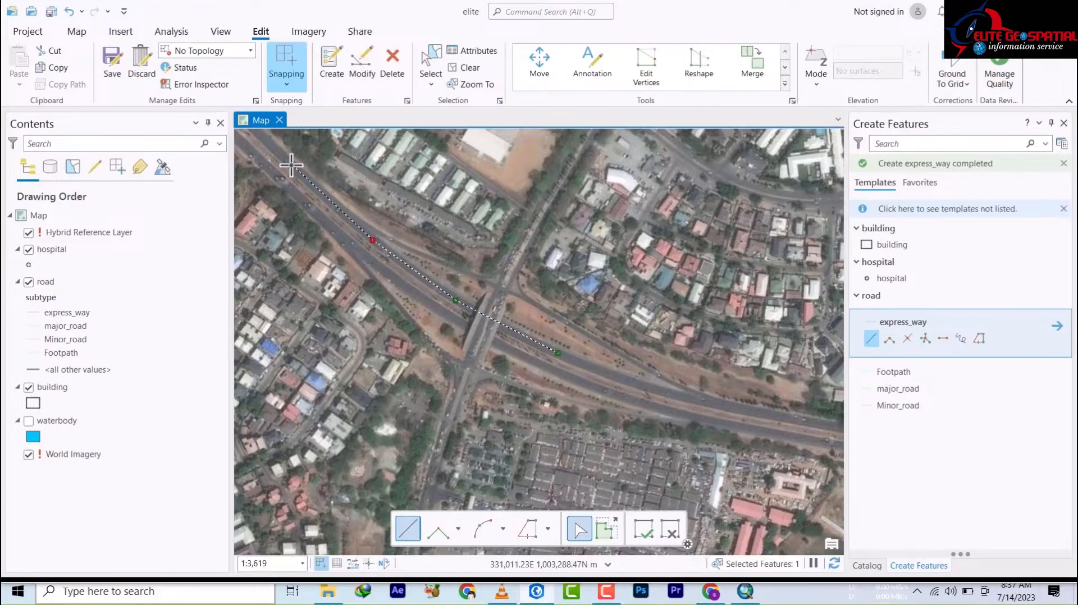
Continue the crossing highway's express_way line northwest along the northern carriageway between the housing areas
mouse_move(298, 188)
mouse_down()
mouse_move(642, 518)
mouse_move(644, 491)
mouse_up()
click(633, 471)
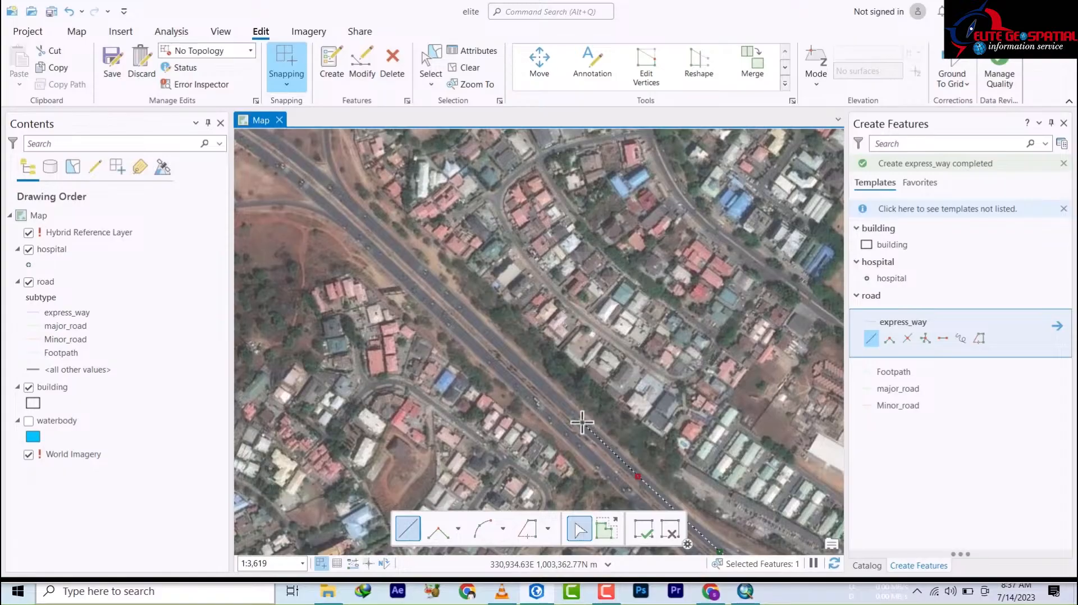
click(582, 422)
click(475, 321)
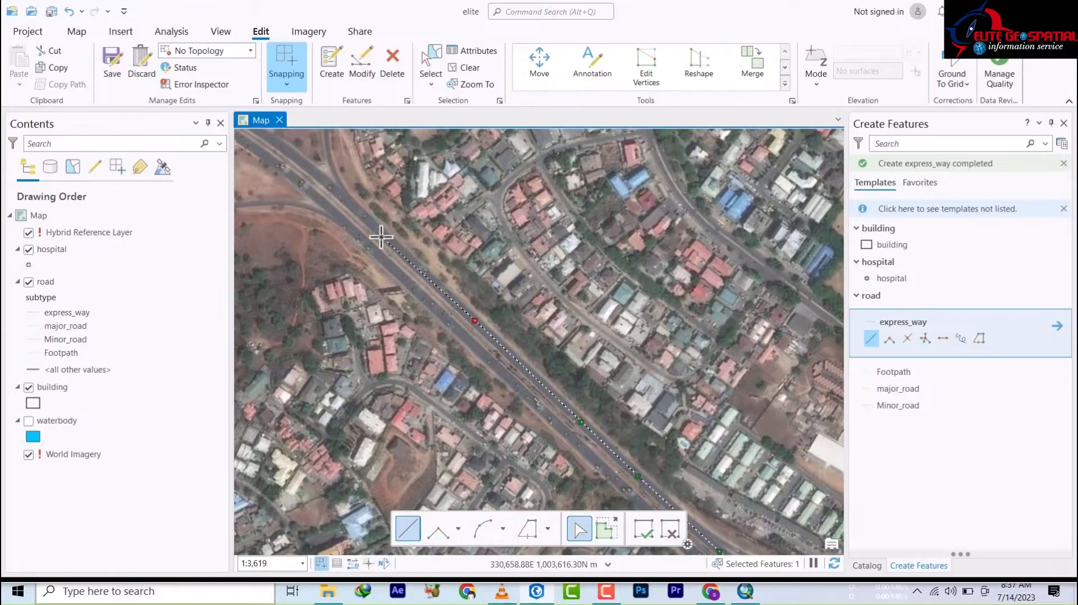
click(380, 233)
Extend the crossing highway's northern-carriageway express_way line northwest through the cloverleaf interchange and over the other expressway
drag(381, 233, 584, 399)
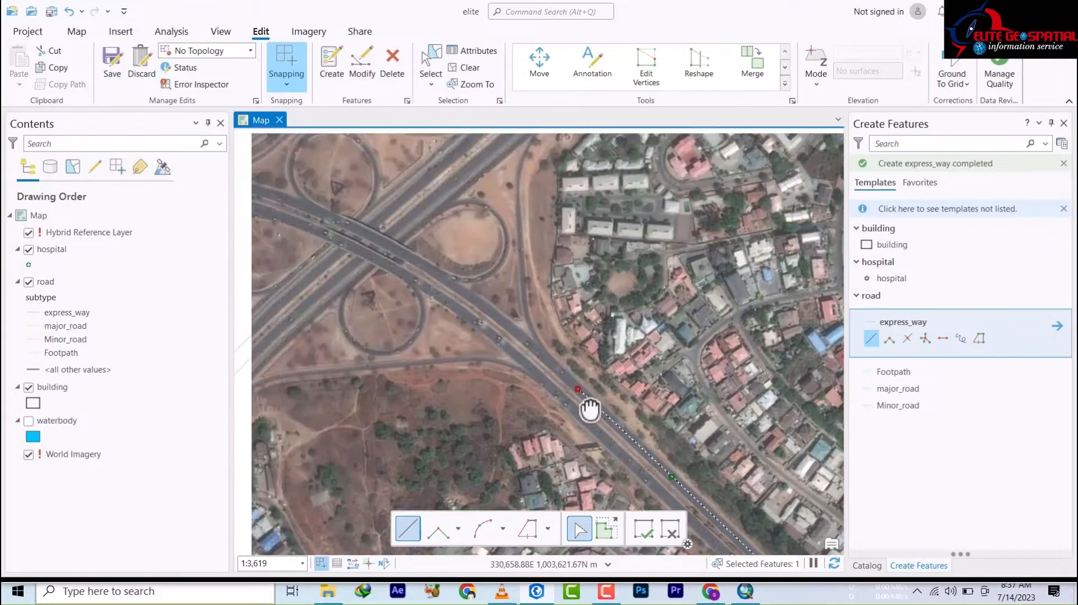
click(505, 325)
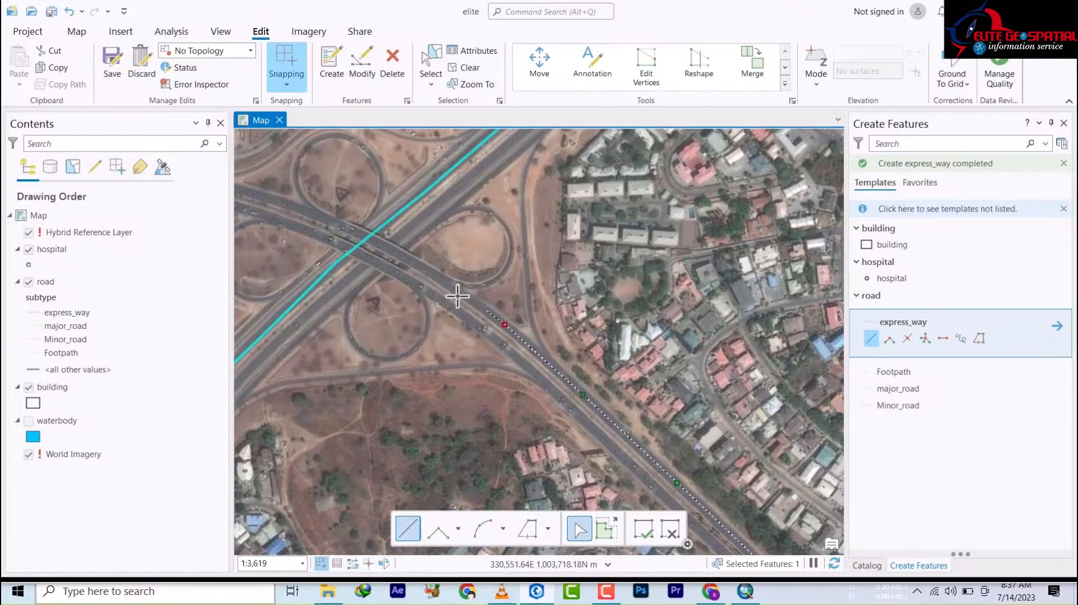
click(434, 276)
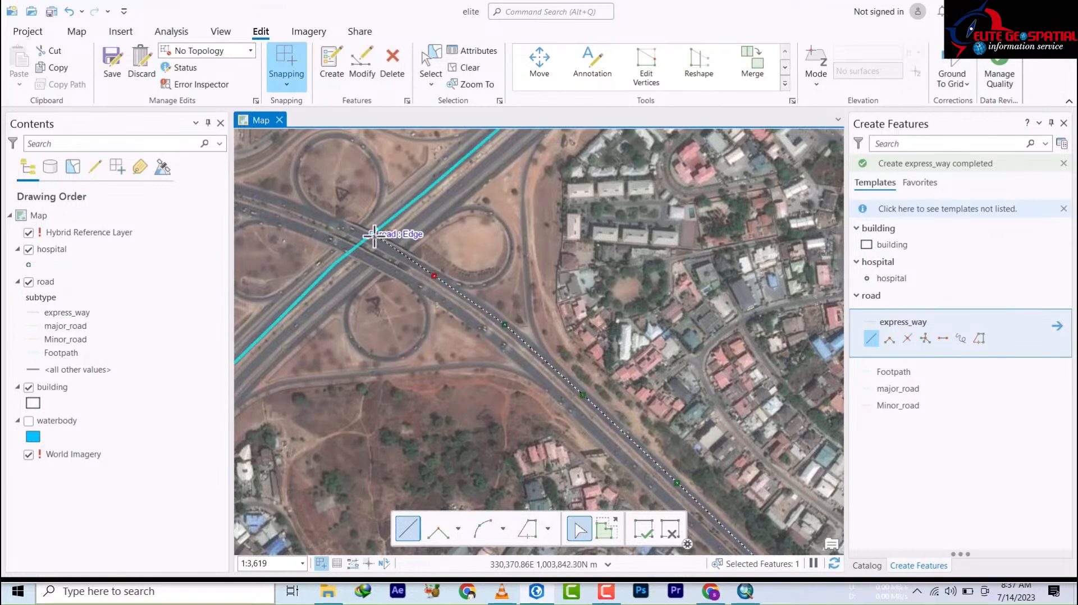
drag(378, 250, 539, 396)
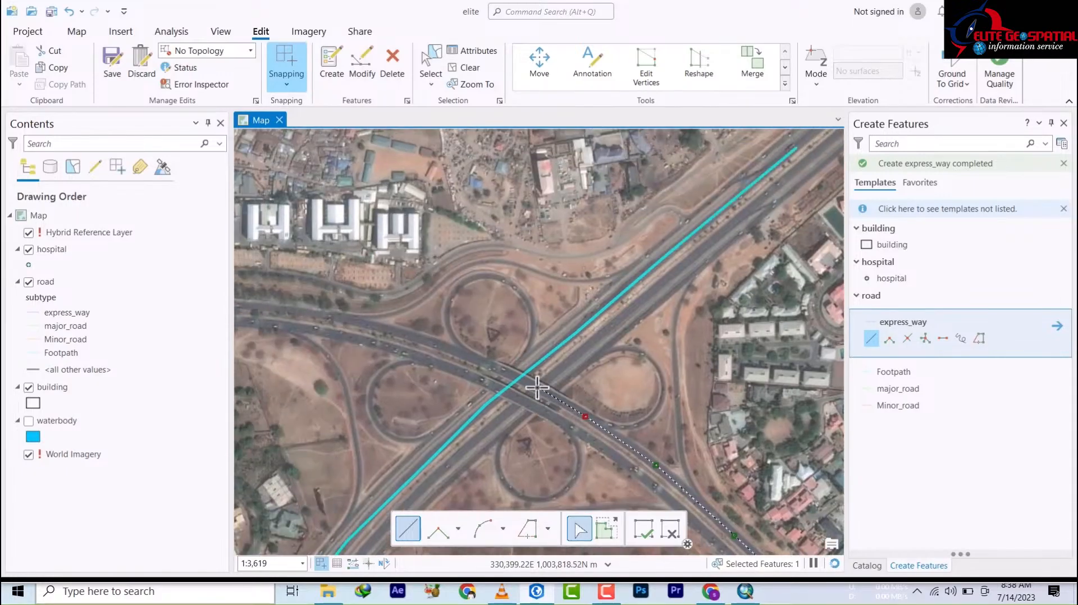
click(529, 383)
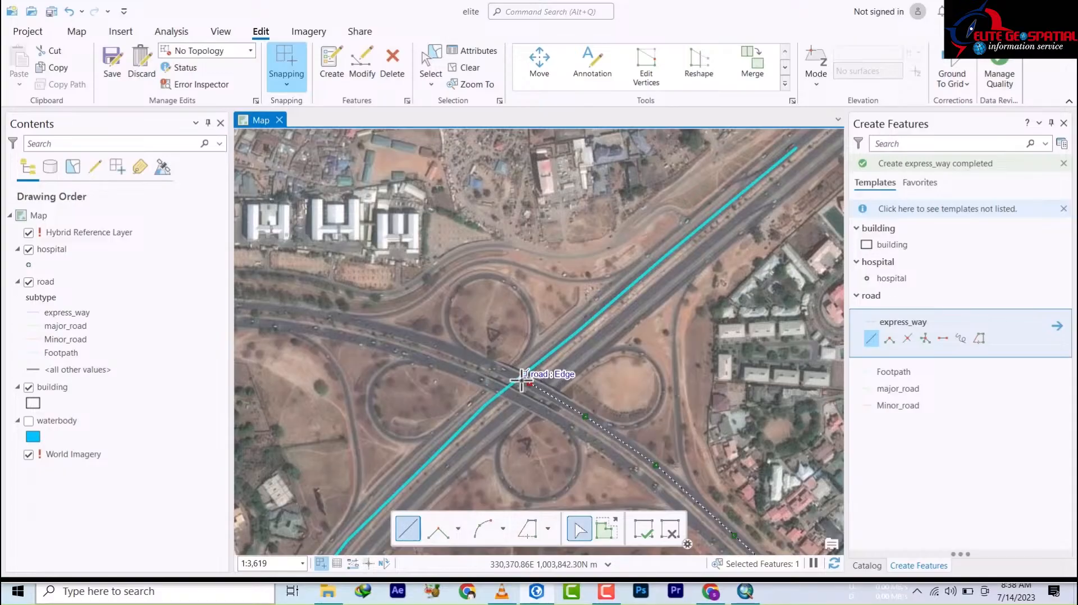
click(495, 367)
click(441, 343)
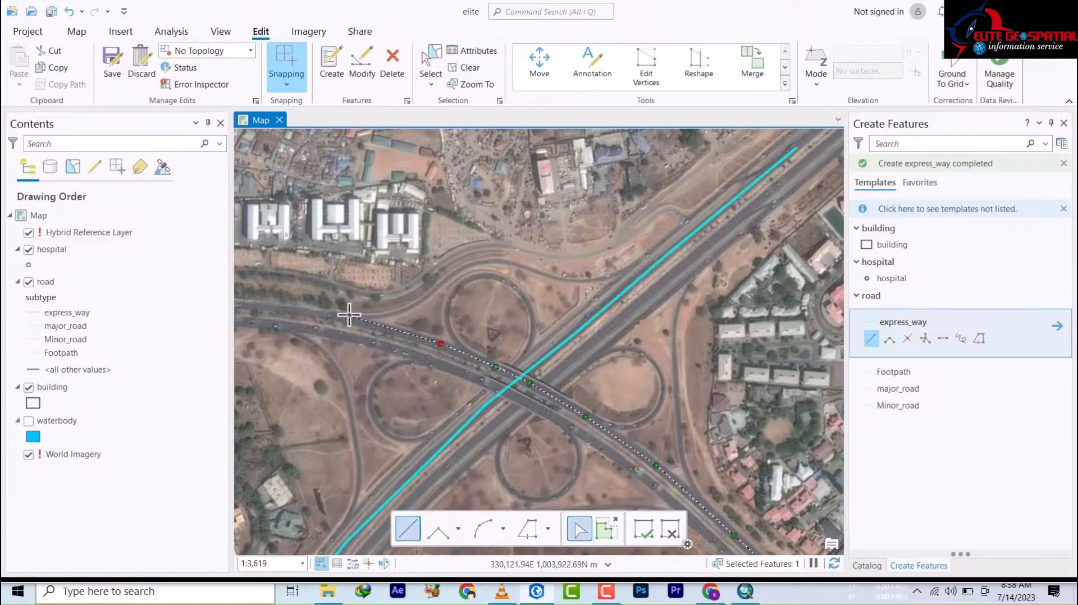
Carry the express_way line west along the northern carriageway and finish it south of the large white-roofed buildings
click(366, 323)
drag(368, 326, 515, 381)
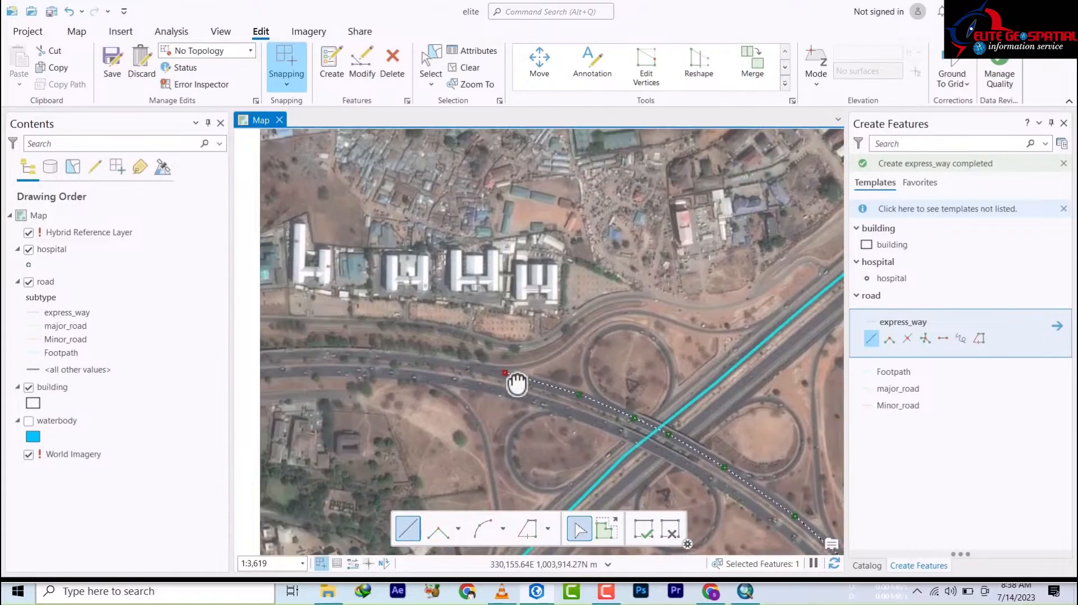
click(454, 363)
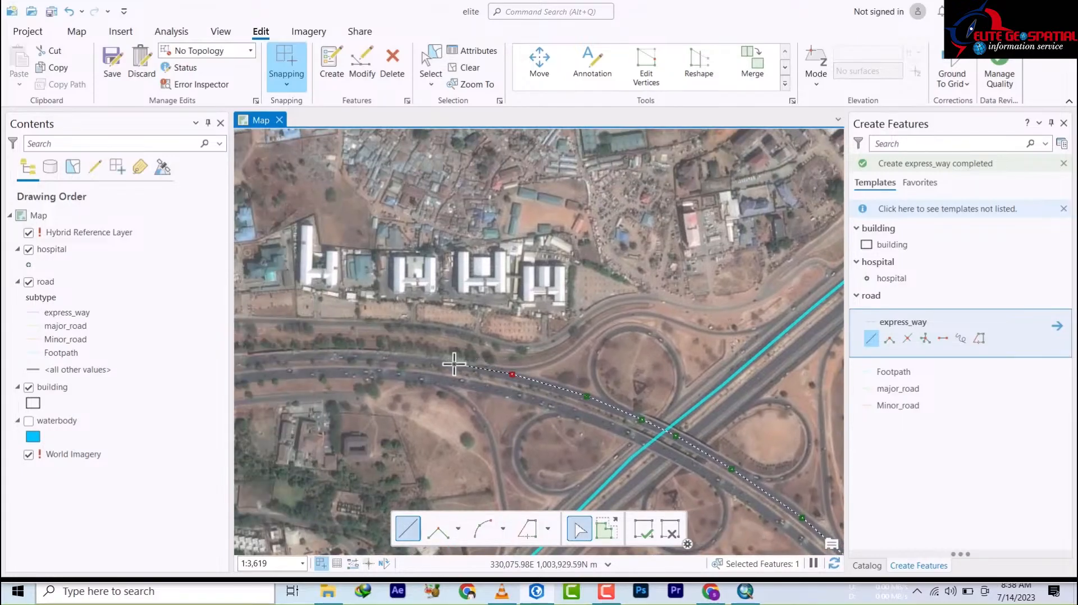
click(375, 356)
double_click(258, 357)
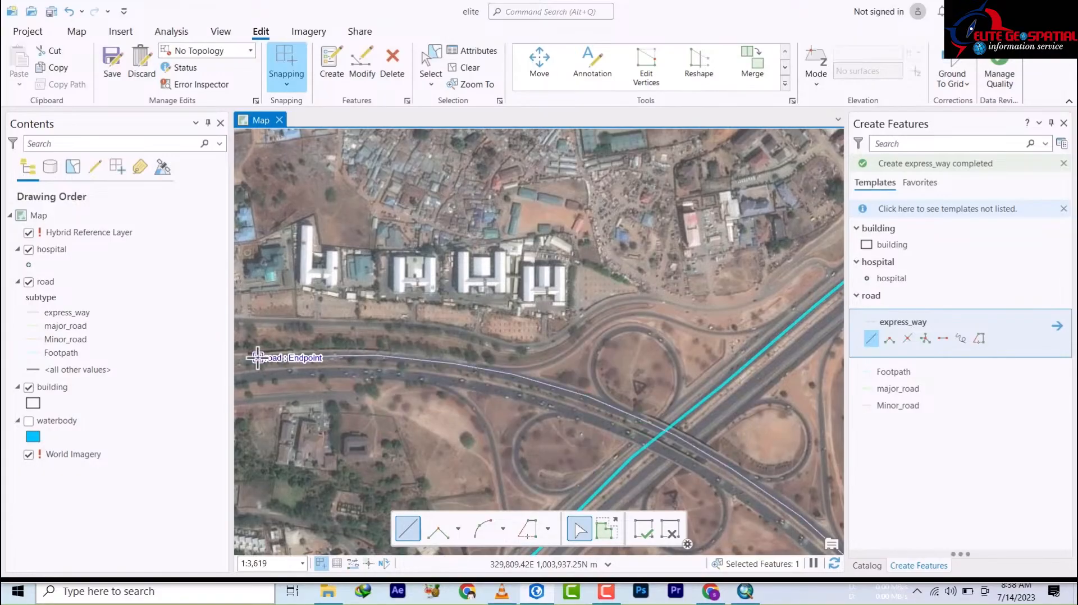
Start an express_way line on the crossing highway's southern carriageway, from just east of the southeastern overpass to the stretch northwest of it
drag(727, 468, 398, 95)
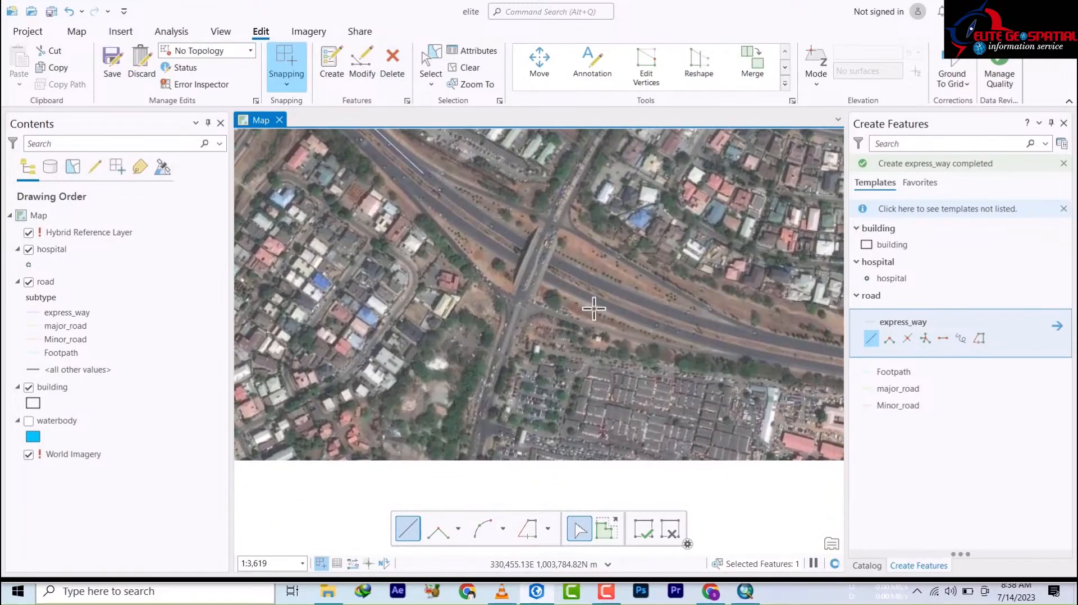
drag(598, 324, 534, 356)
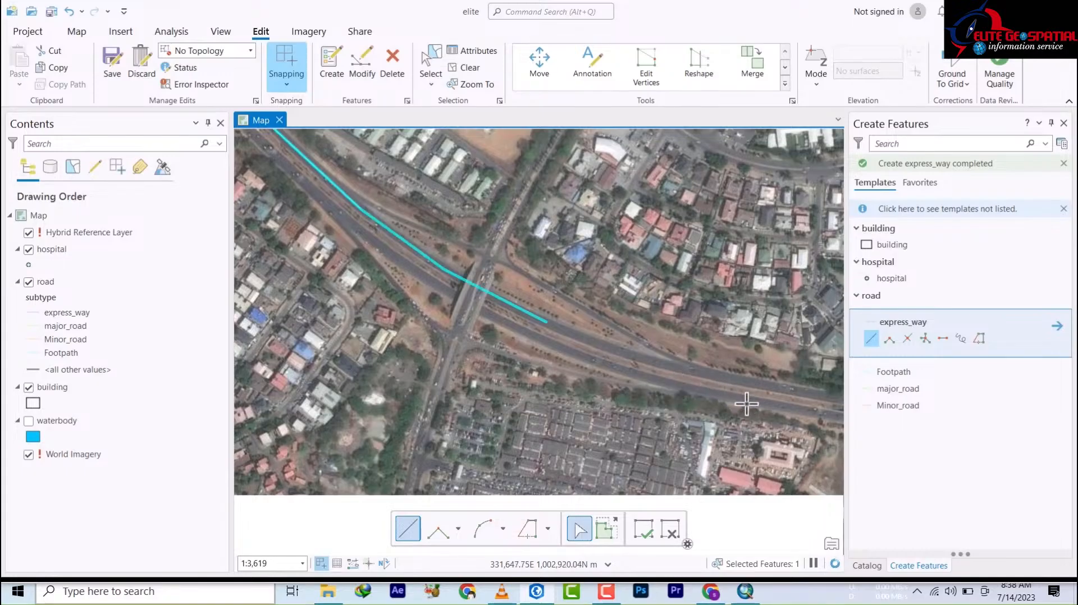
click(563, 352)
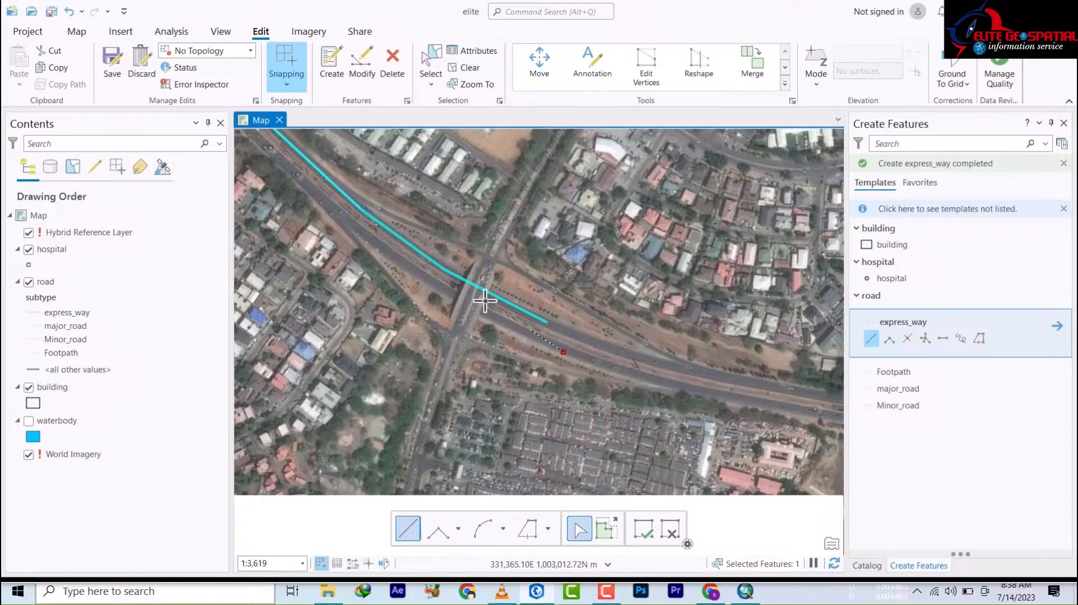
click(443, 290)
click(376, 243)
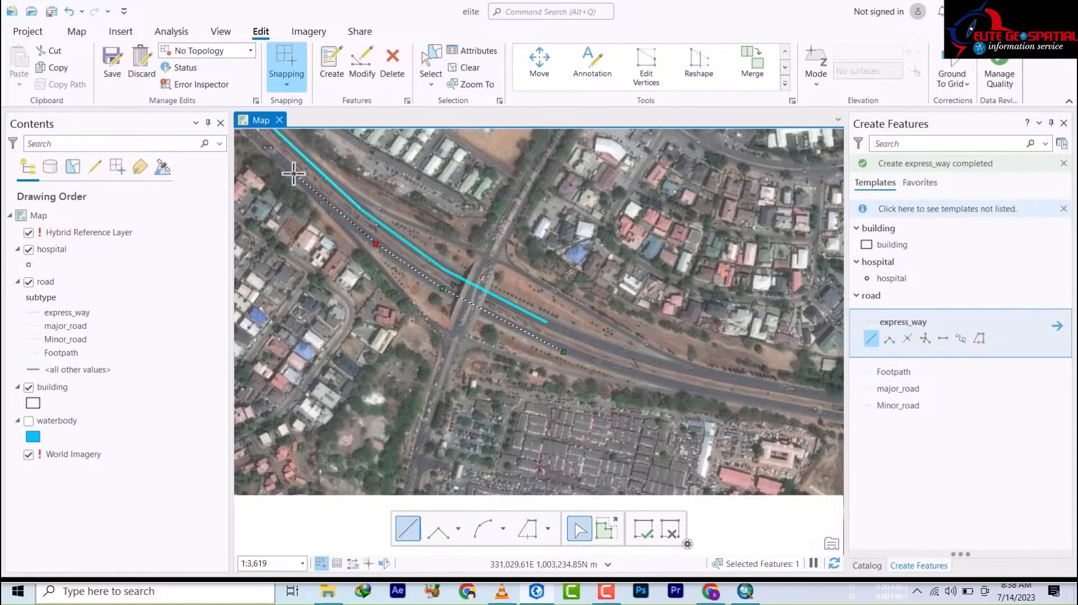
Continue the southern-carriageway express_way line northwest between the housing areas up to the cloverleaf interchange
mouse_move(293, 168)
mouse_down()
mouse_move(560, 464)
mouse_move(590, 456)
mouse_up()
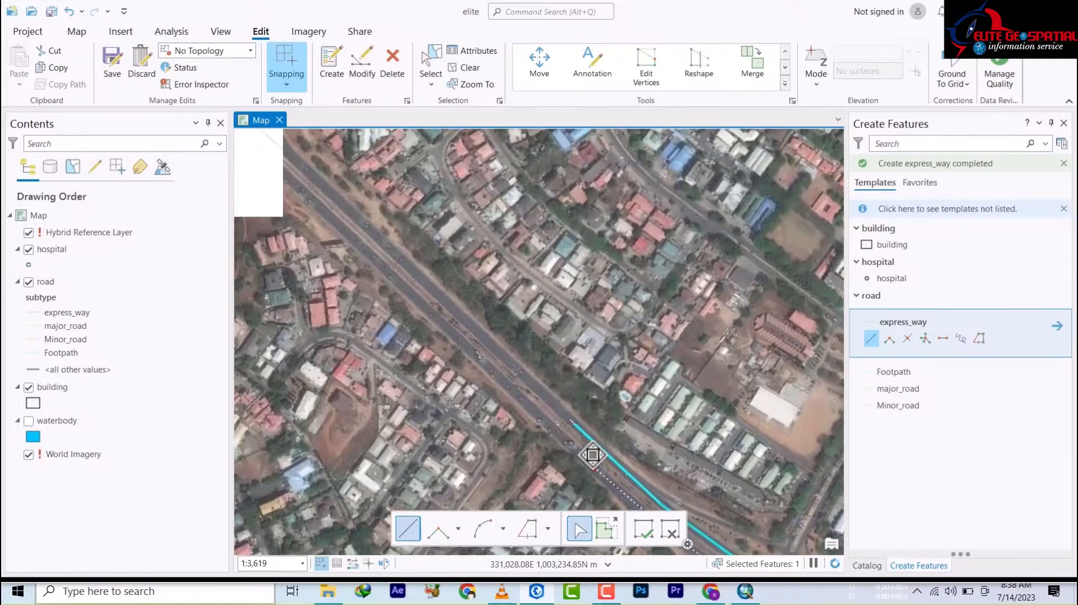
click(506, 384)
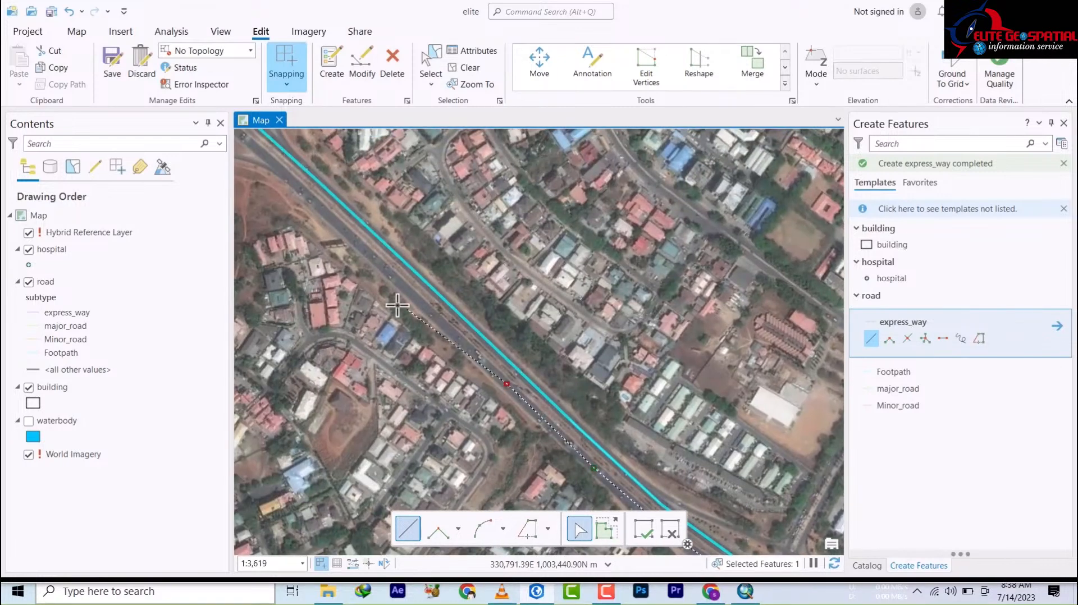
click(401, 285)
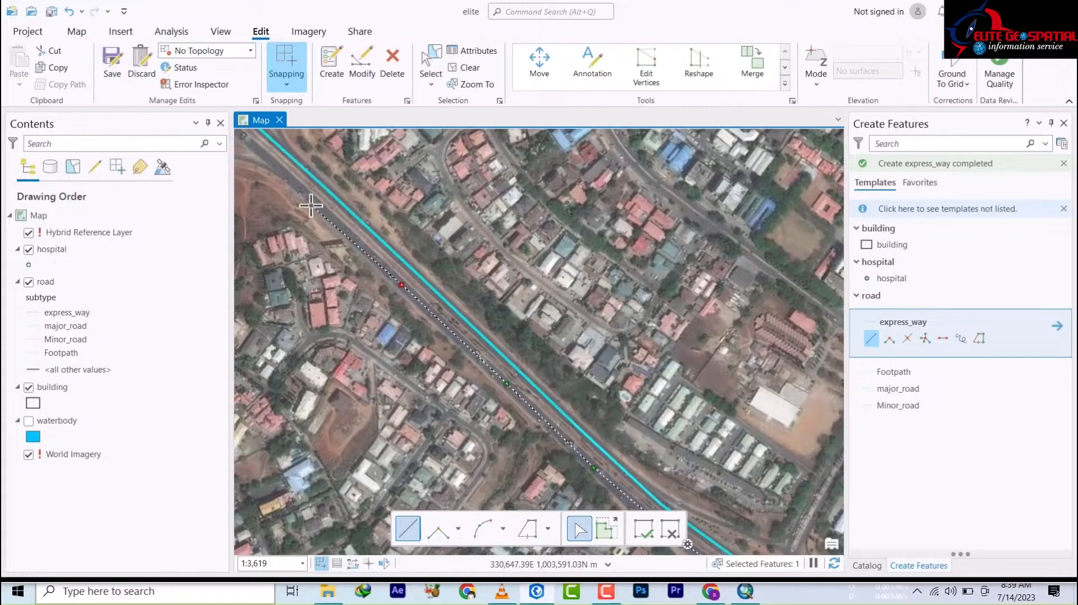
mouse_move(312, 202)
mouse_down()
mouse_move(397, 313)
mouse_move(623, 445)
mouse_up()
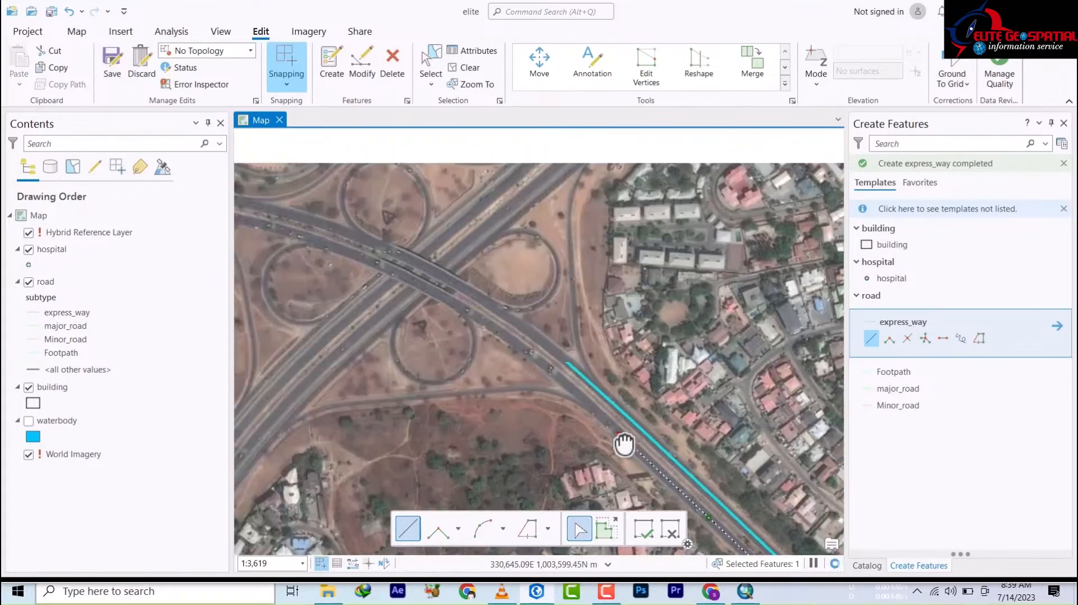
click(564, 381)
click(501, 334)
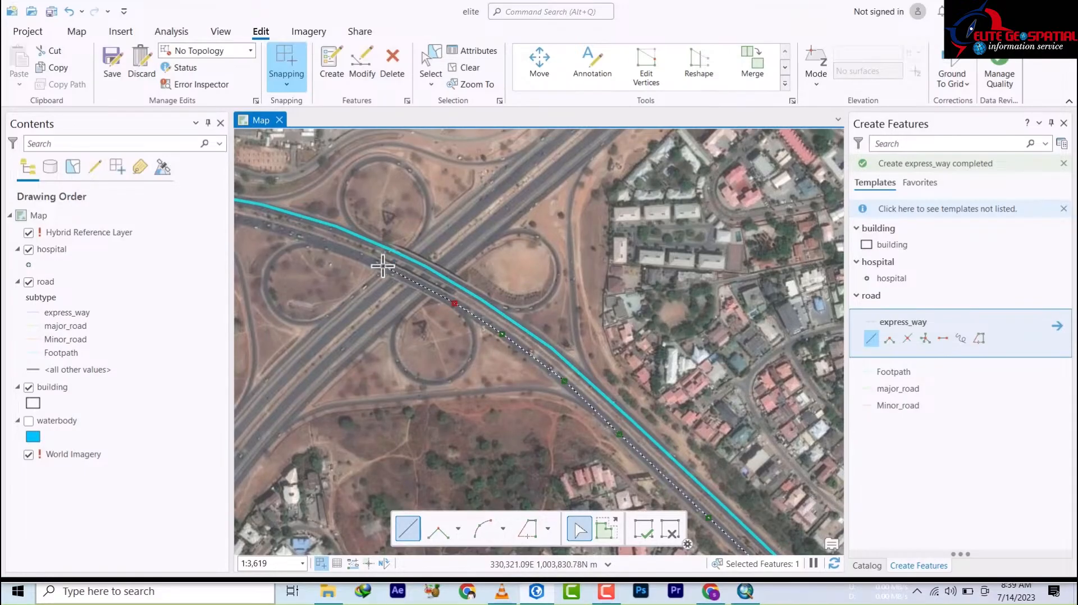
Extend the southern-carriageway line across the cloverleaf interchange and finish it to the west, level with the northern line's end
mouse_move(385, 269)
mouse_down()
mouse_move(589, 421)
mouse_move(621, 430)
mouse_up()
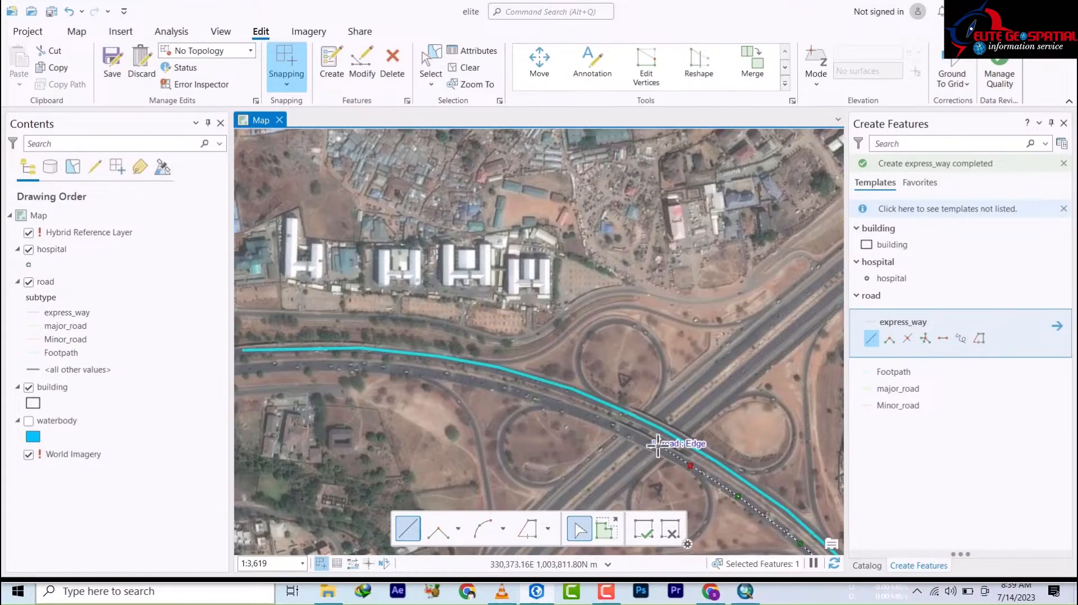
click(599, 420)
click(516, 393)
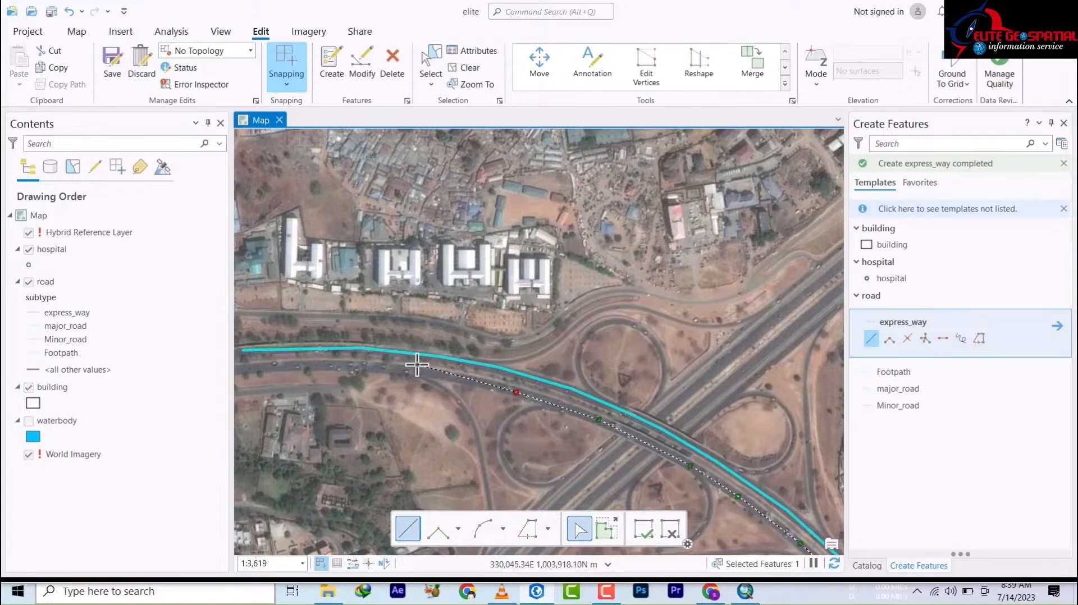
click(439, 372)
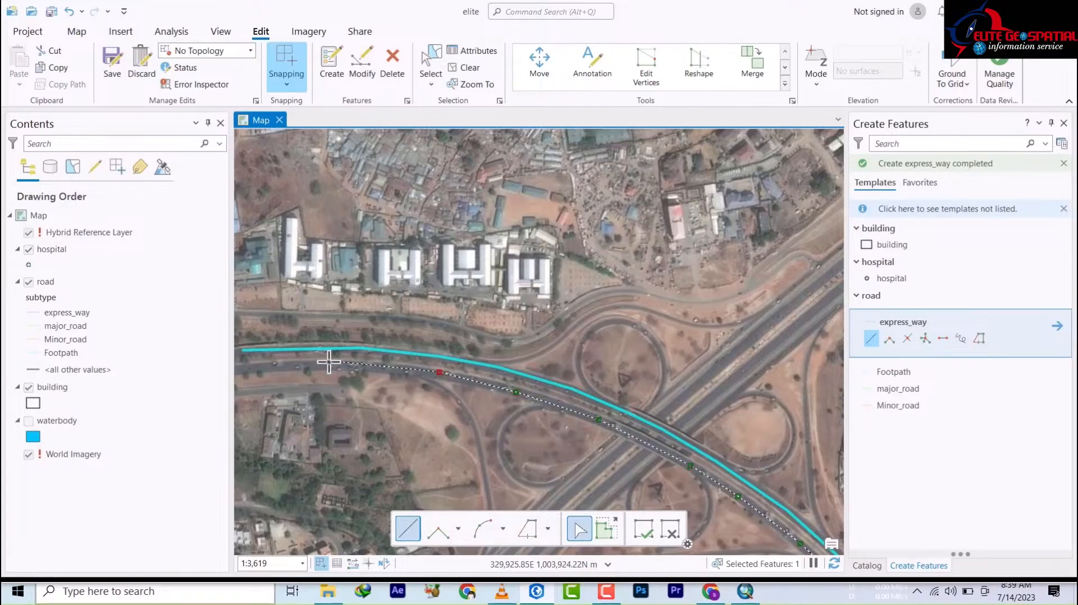
scroll(270, 359, up, 2)
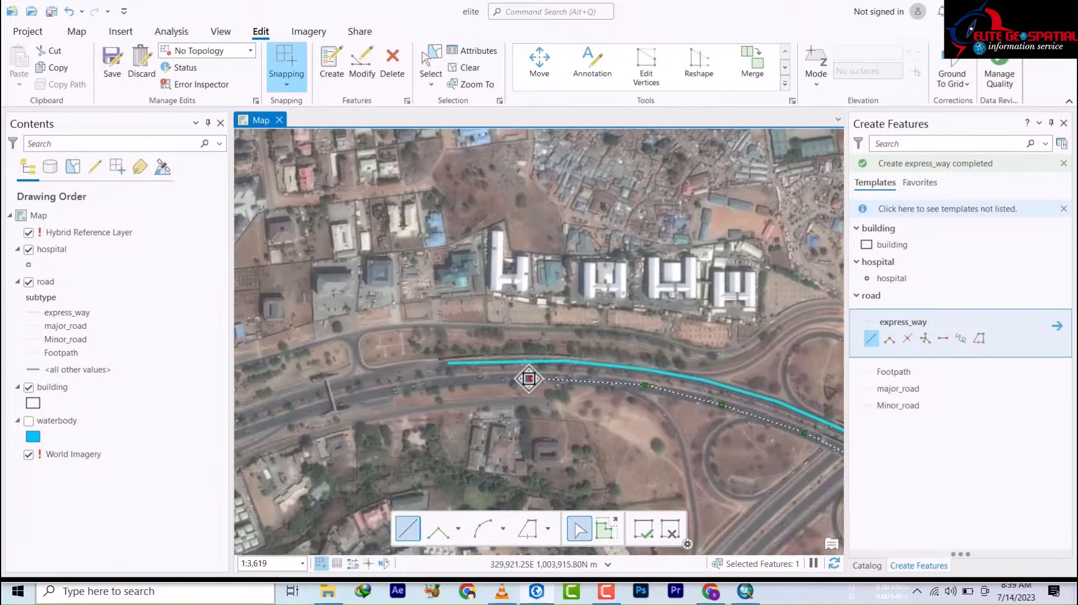
double_click(453, 383)
Try to digitize the road over the southeastern overpass as an express_way line, from the junction south of the market northward past the highway
scroll(376, 280, up, 2)
scroll(374, 274, down, 3)
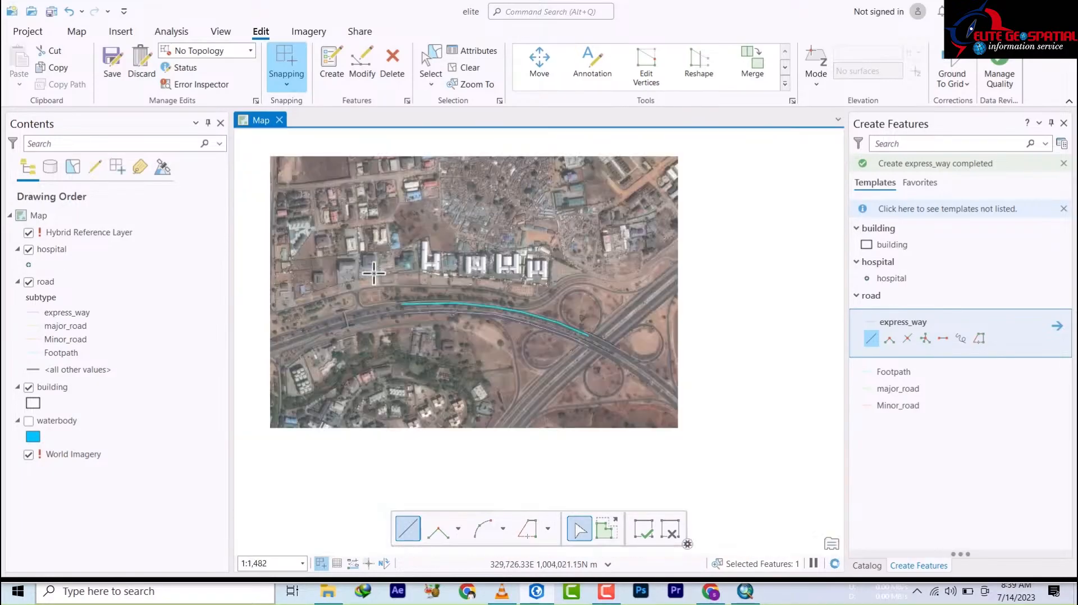
scroll(373, 273, down, 5)
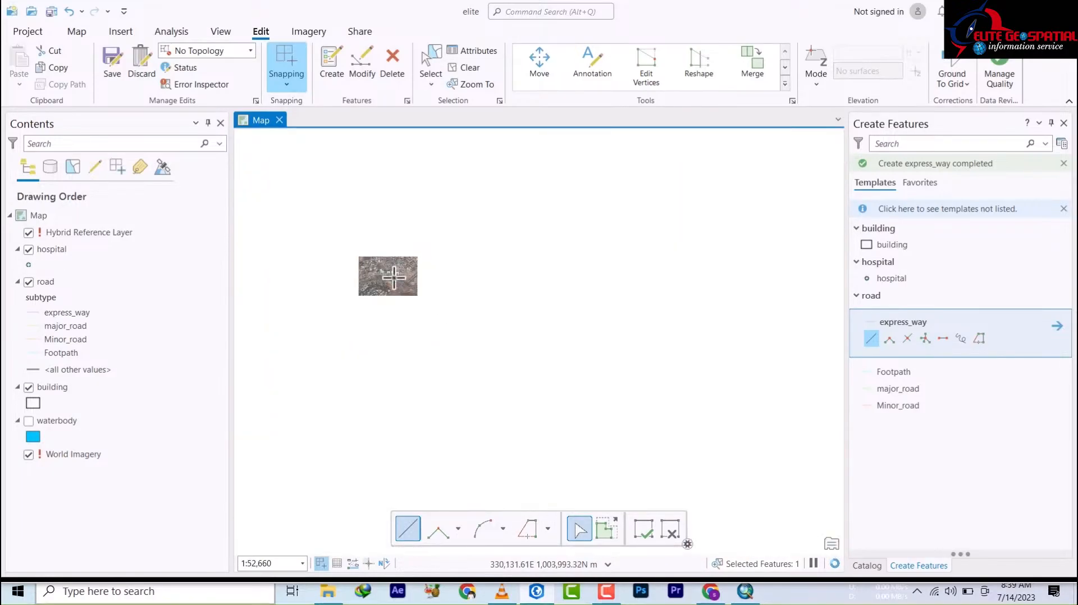
scroll(393, 276, up, 4)
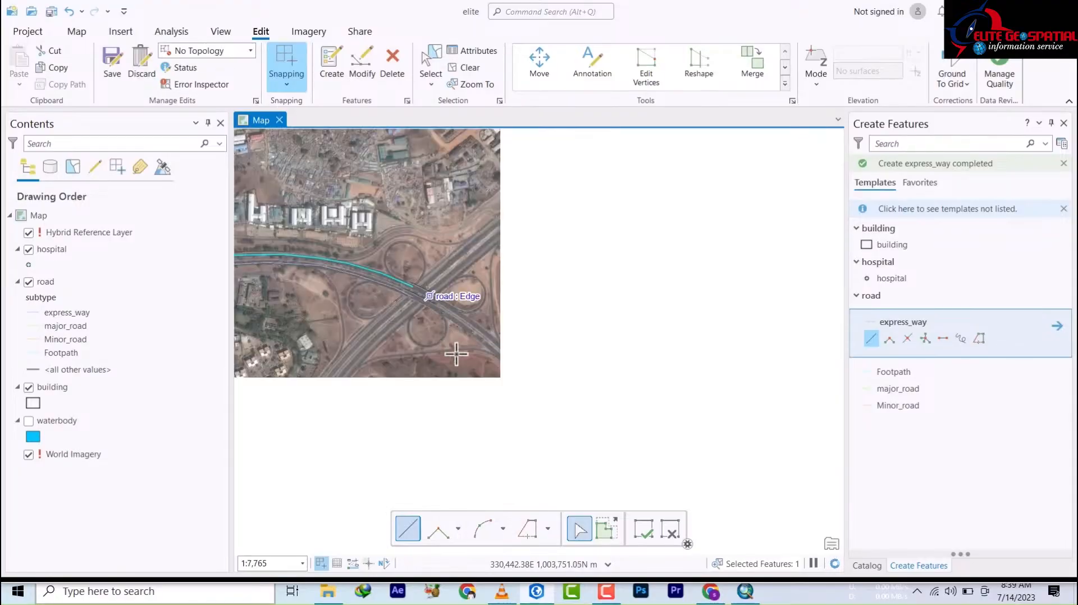
drag(427, 345, 430, 207)
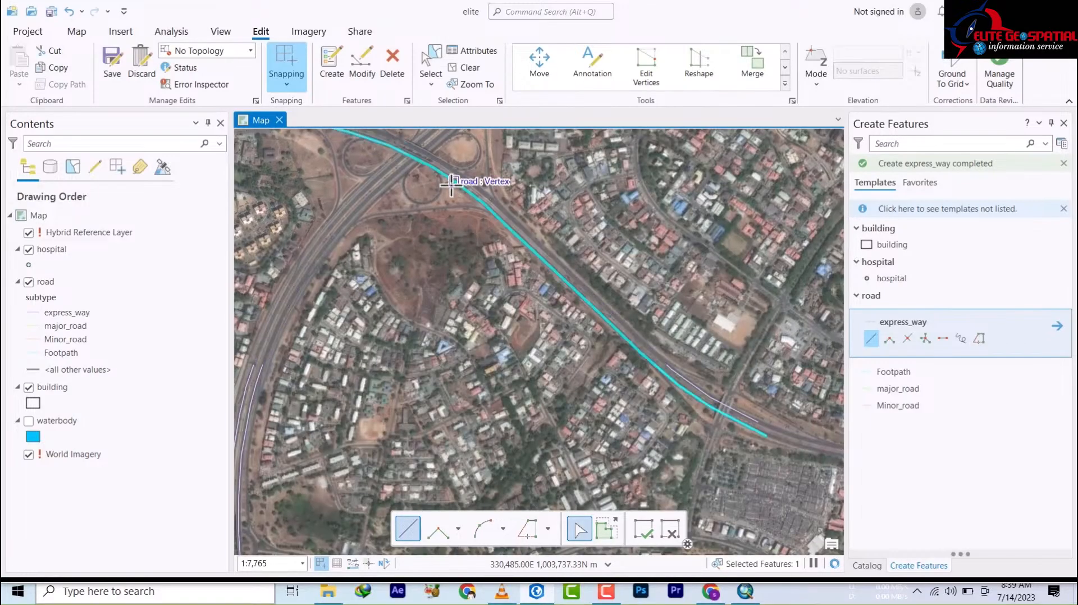
drag(674, 404, 359, 245)
scroll(372, 374, up, 5)
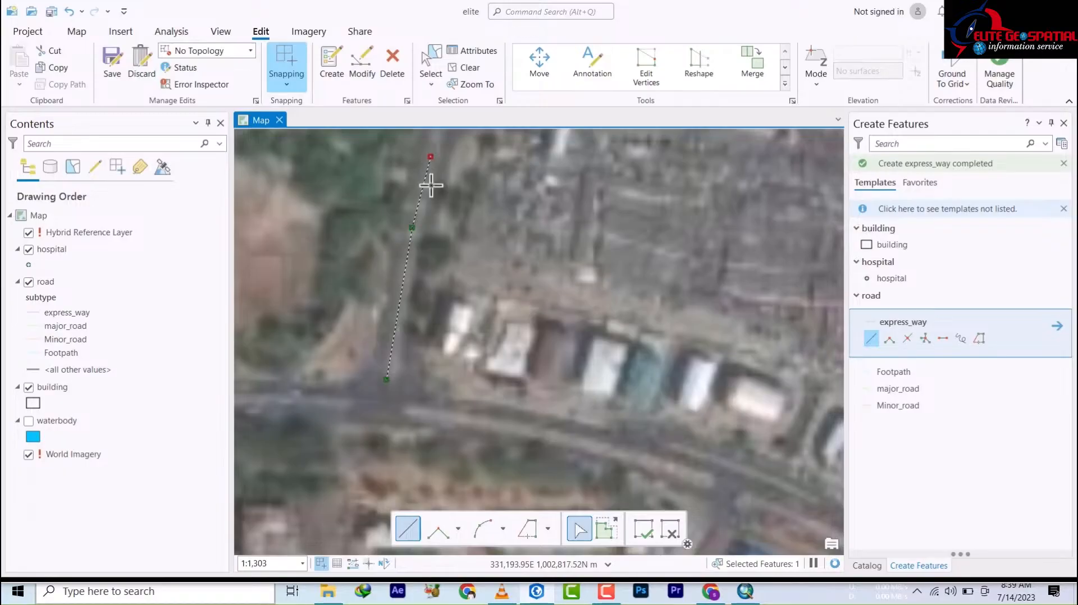
mouse_move(428, 182)
mouse_down()
mouse_move(399, 505)
mouse_move(407, 419)
mouse_up()
scroll(407, 386, down, 5)
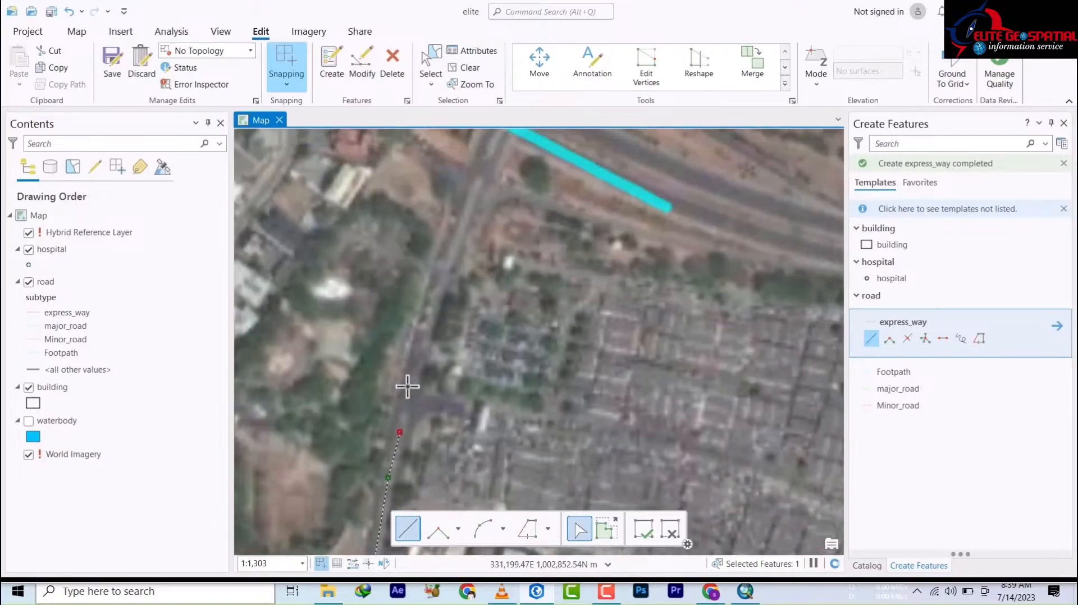
scroll(411, 370, up, 3)
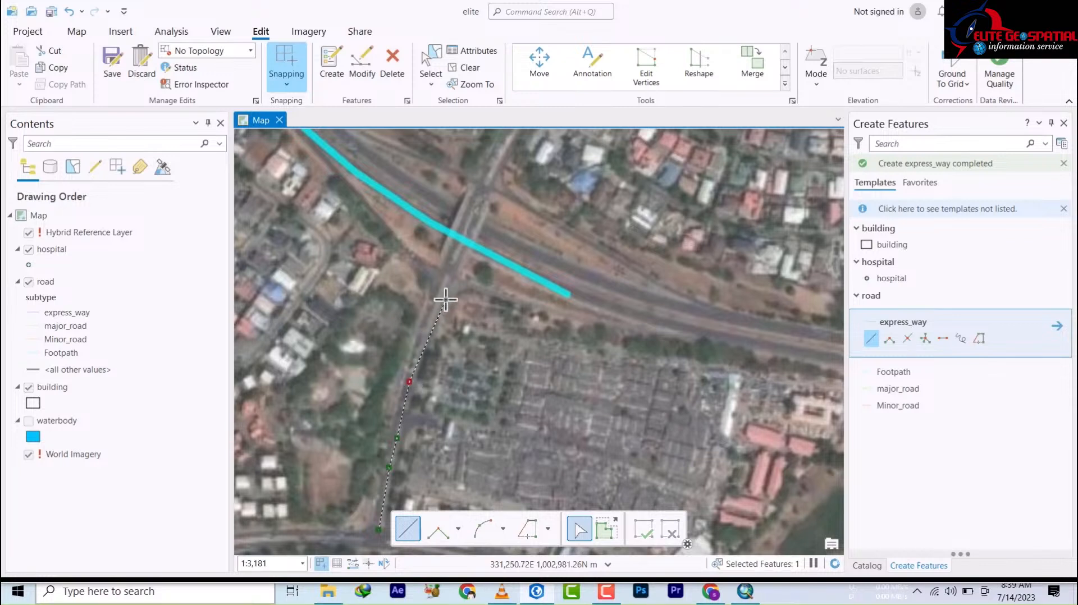
click(445, 279)
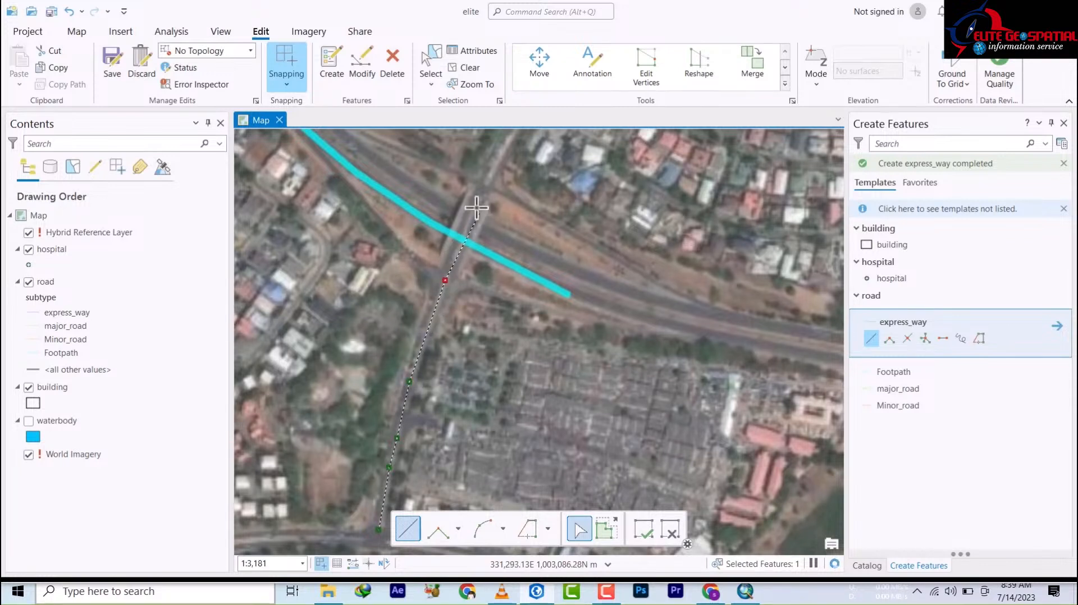
drag(477, 206, 428, 334)
click(462, 261)
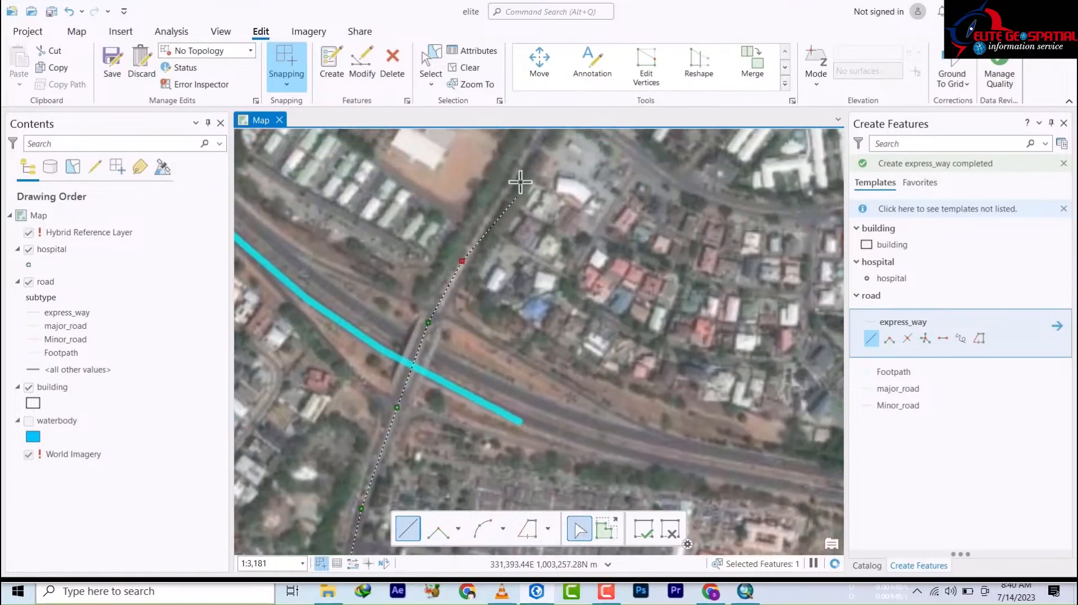
scroll(520, 160, down, 2)
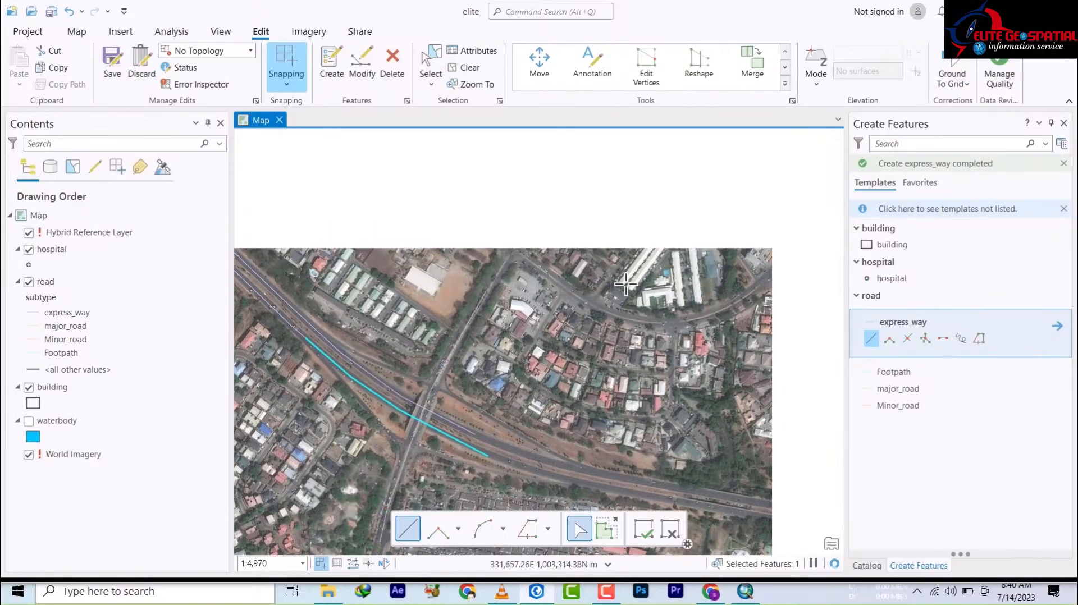
scroll(632, 324, up, 6)
scroll(659, 334, down, 7)
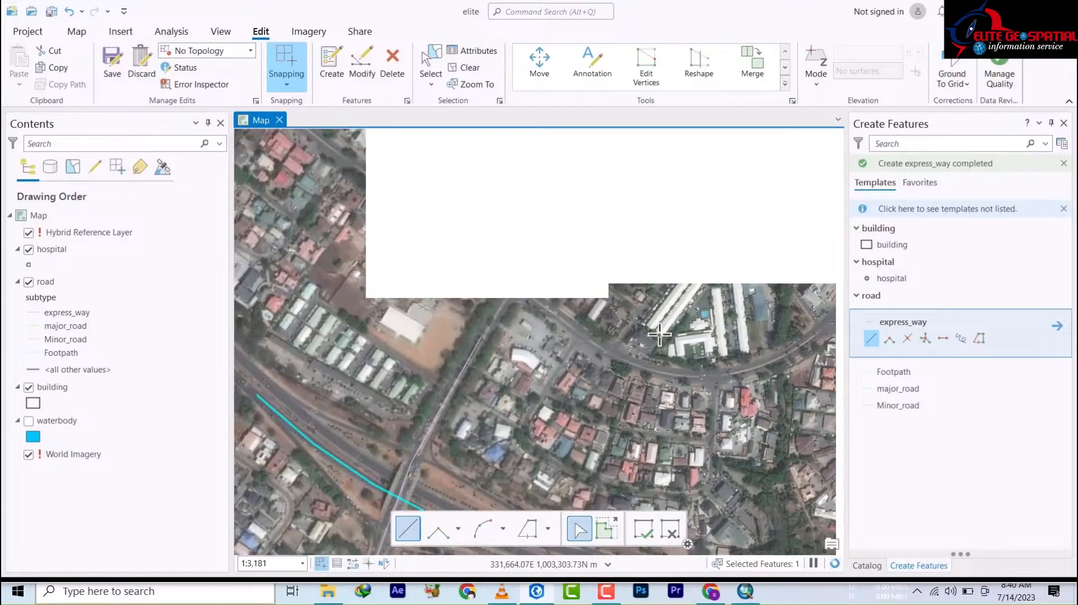
scroll(640, 374, down, 3)
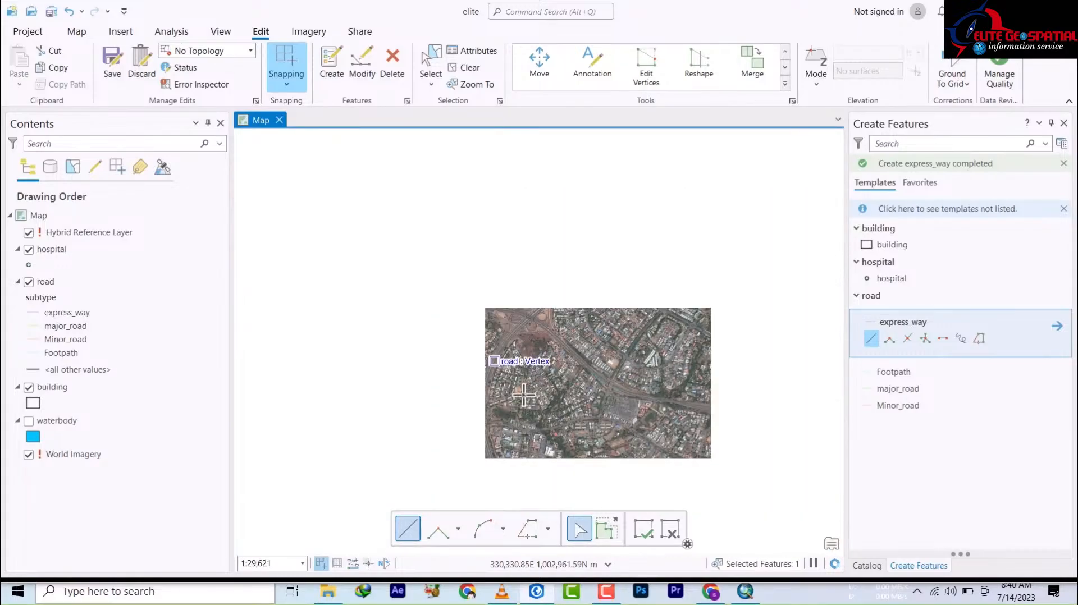
drag(582, 336, 584, 311)
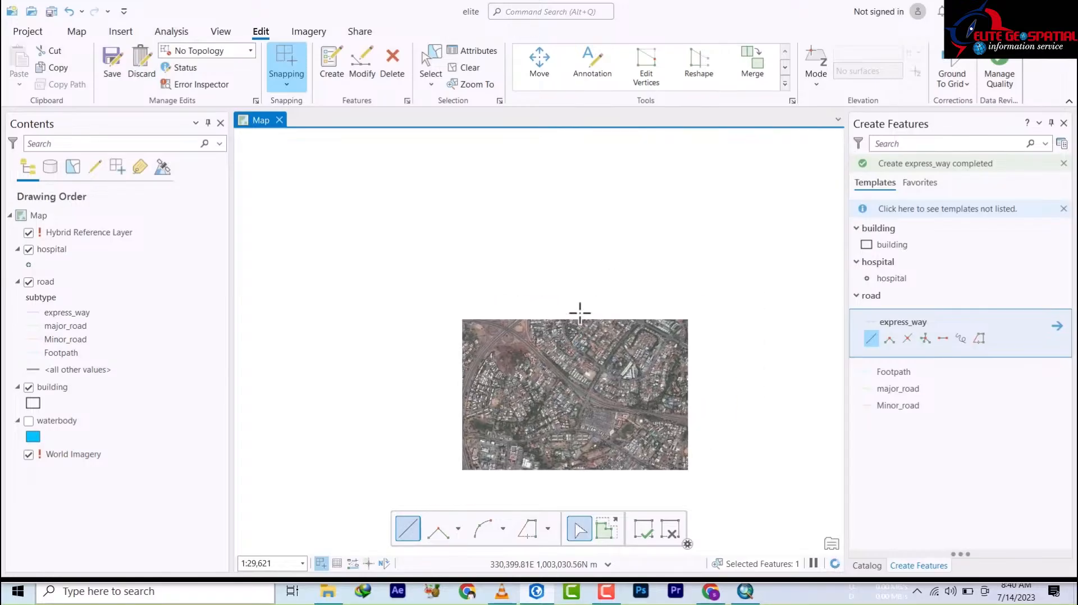
Examine the digitized expressway and the southeastern districts for the next road to digitize
scroll(489, 441, up, 3)
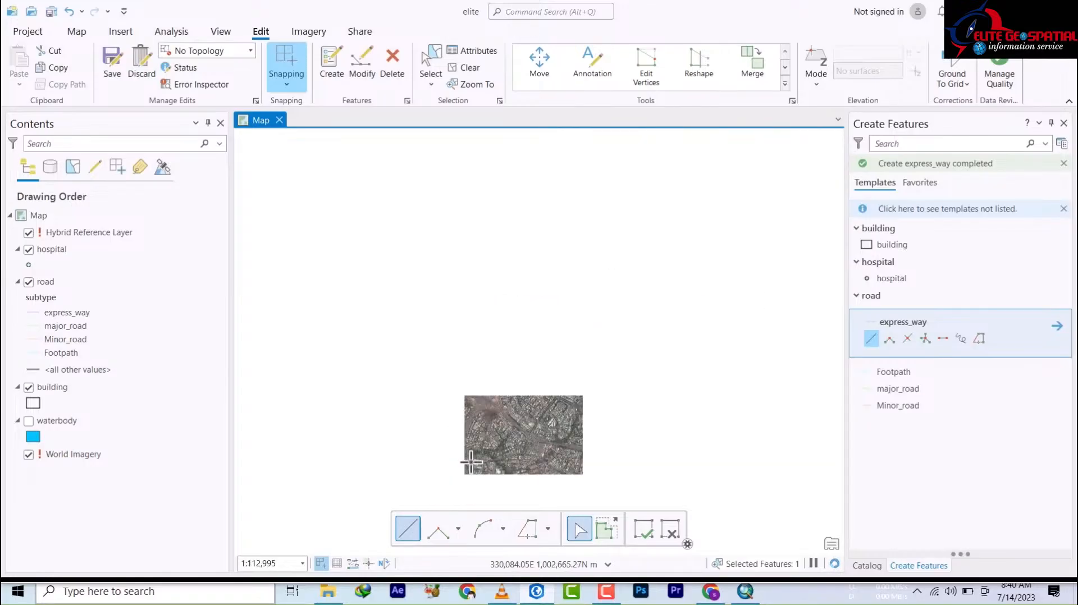
drag(477, 432, 522, 299)
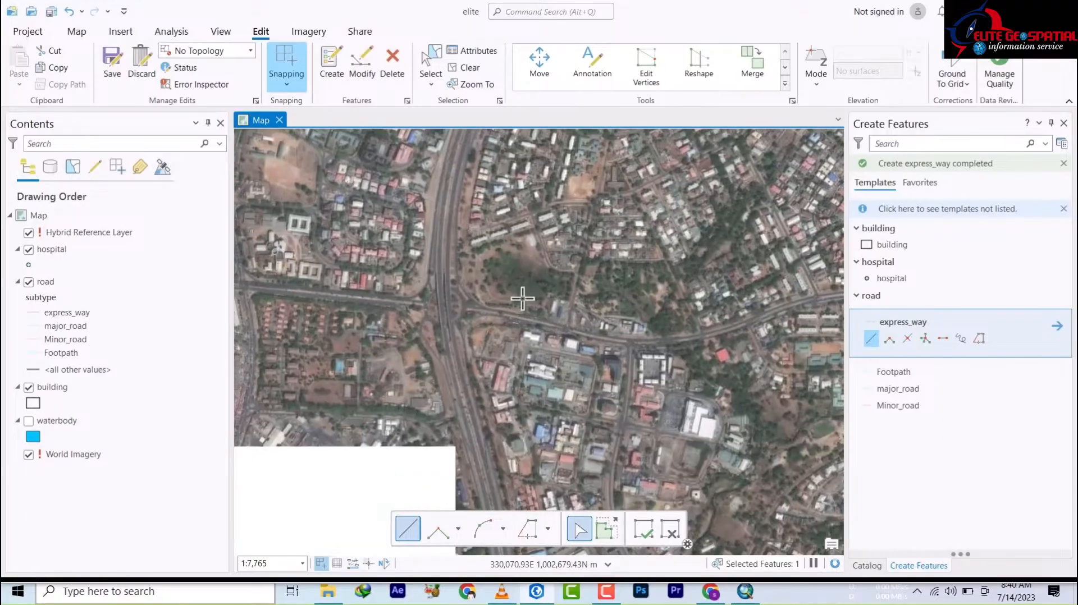
drag(501, 340, 486, 224)
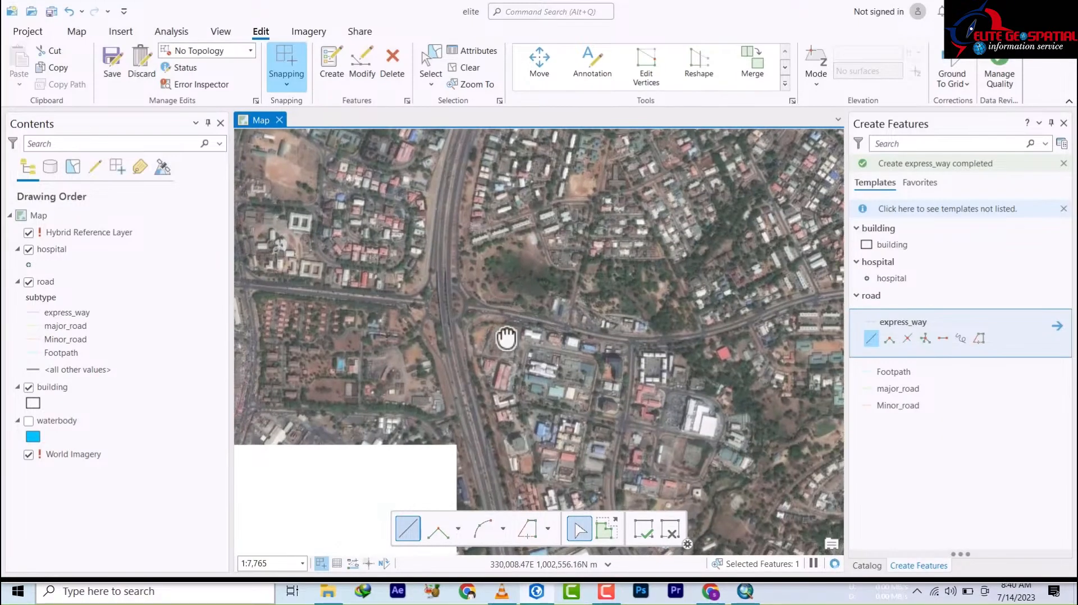
scroll(452, 192, up, 3)
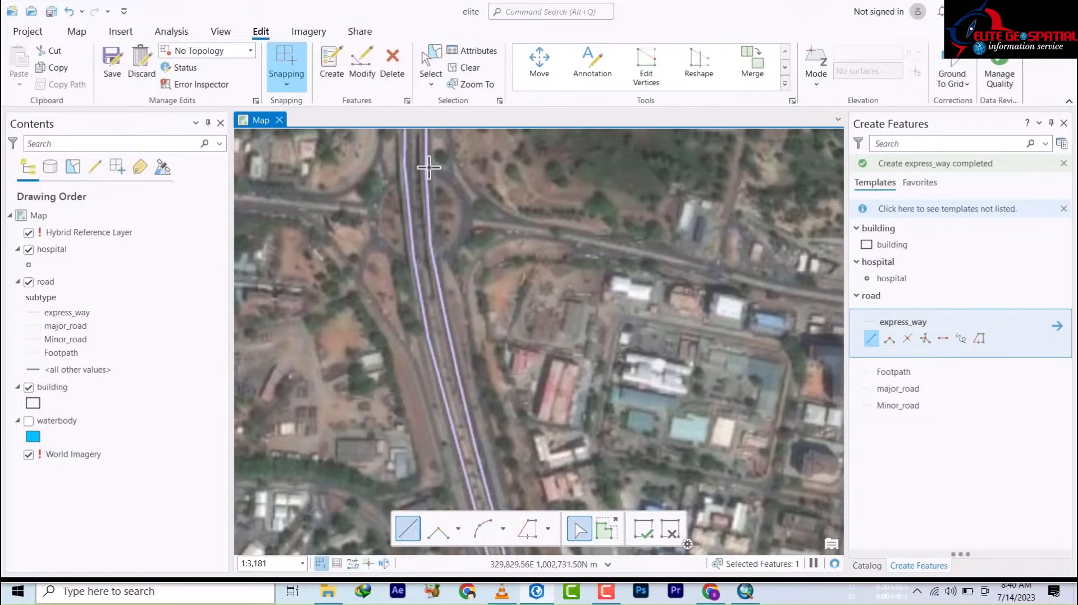
scroll(576, 278, down, 7)
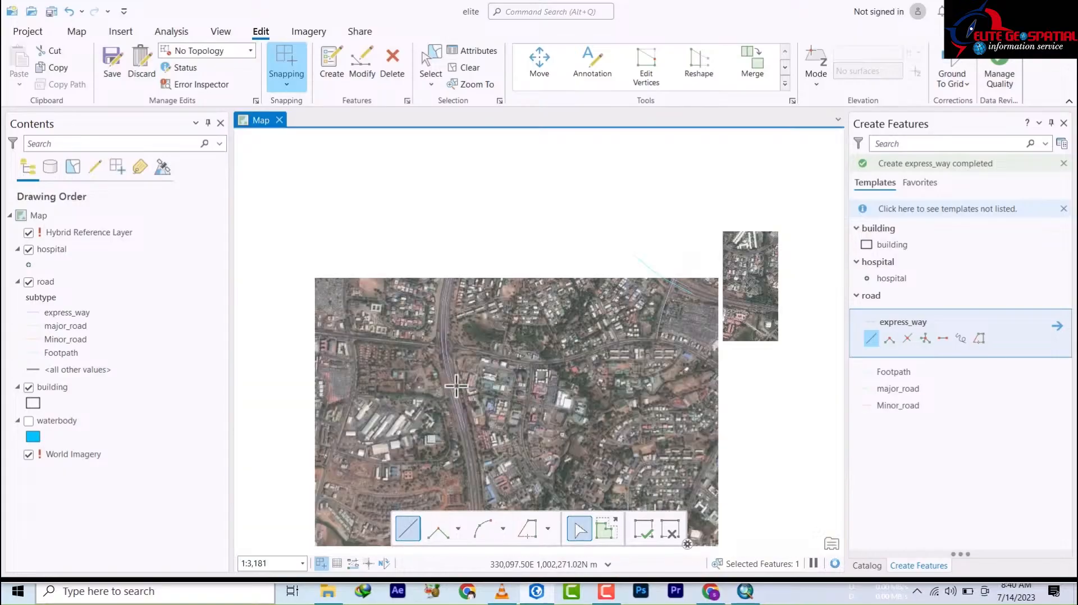
drag(585, 436, 400, 308)
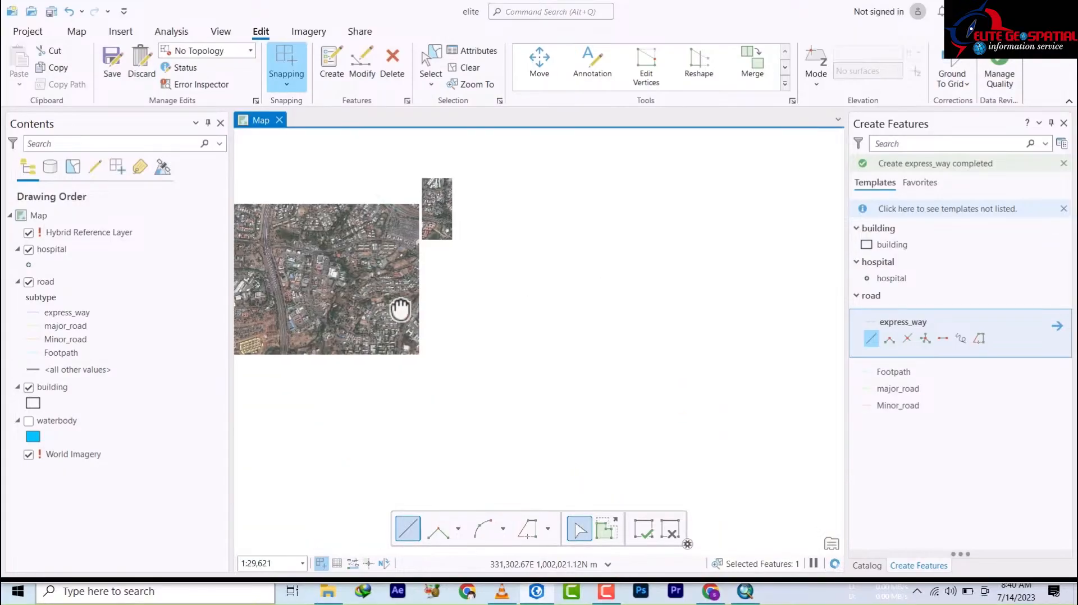
scroll(380, 325, up, 5)
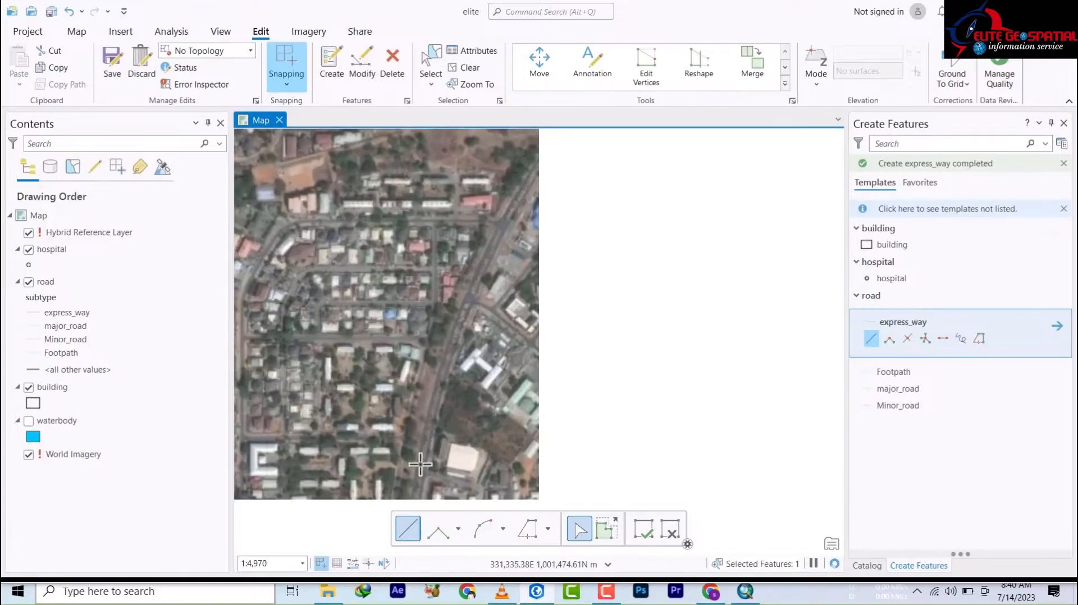
scroll(432, 423, down, 5)
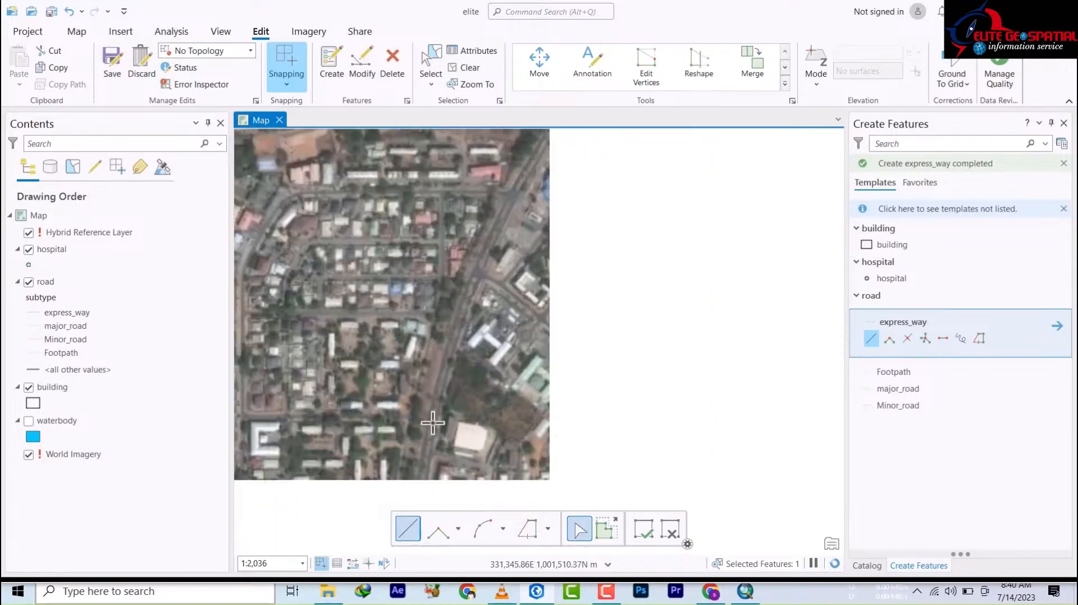
scroll(430, 429, up, 5)
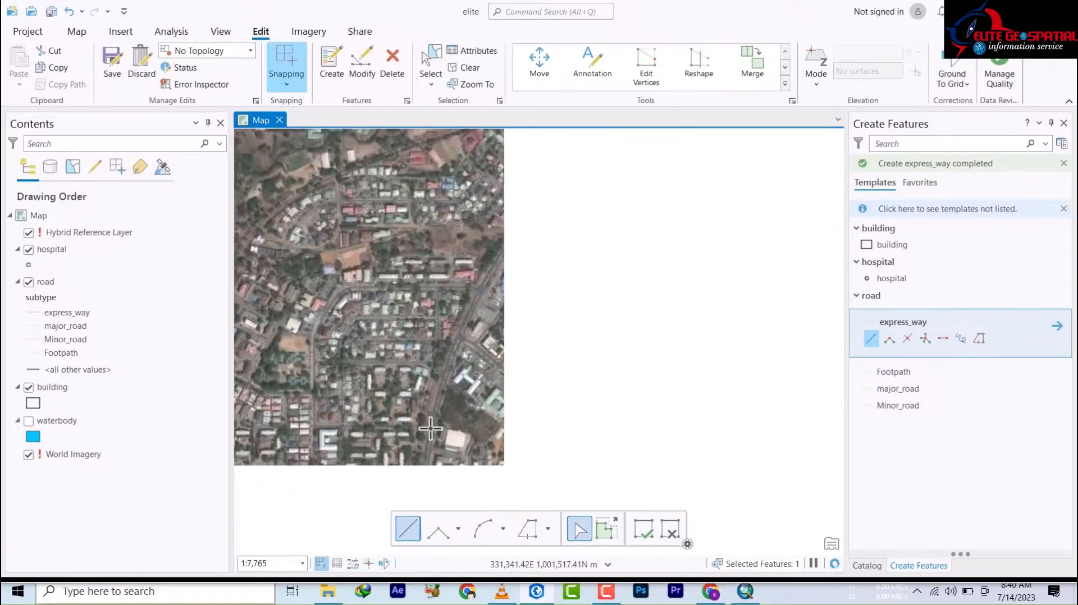
scroll(430, 429, down, 2)
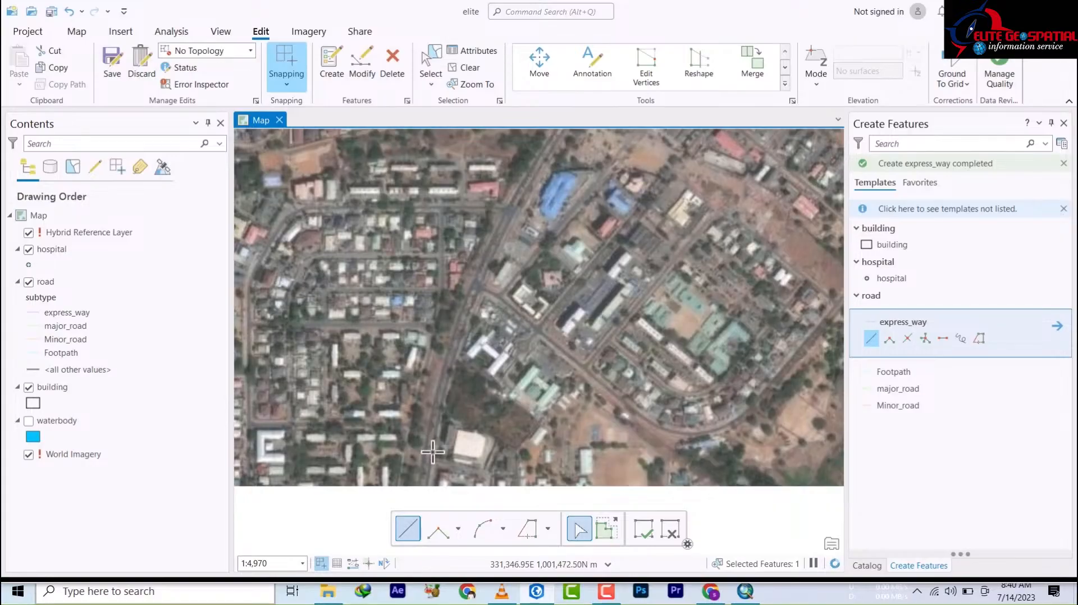
Digitize an express_way line northeast from beside the white-roofed building, past the blue-roofed buildings, to the junction with the diagonal road
click(428, 456)
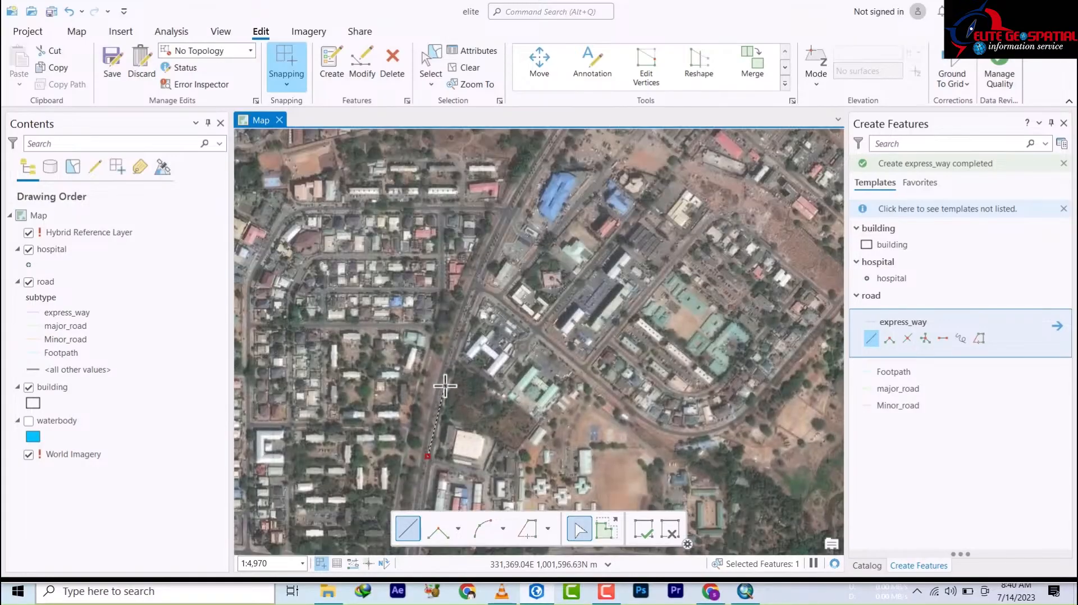
click(445, 380)
click(460, 330)
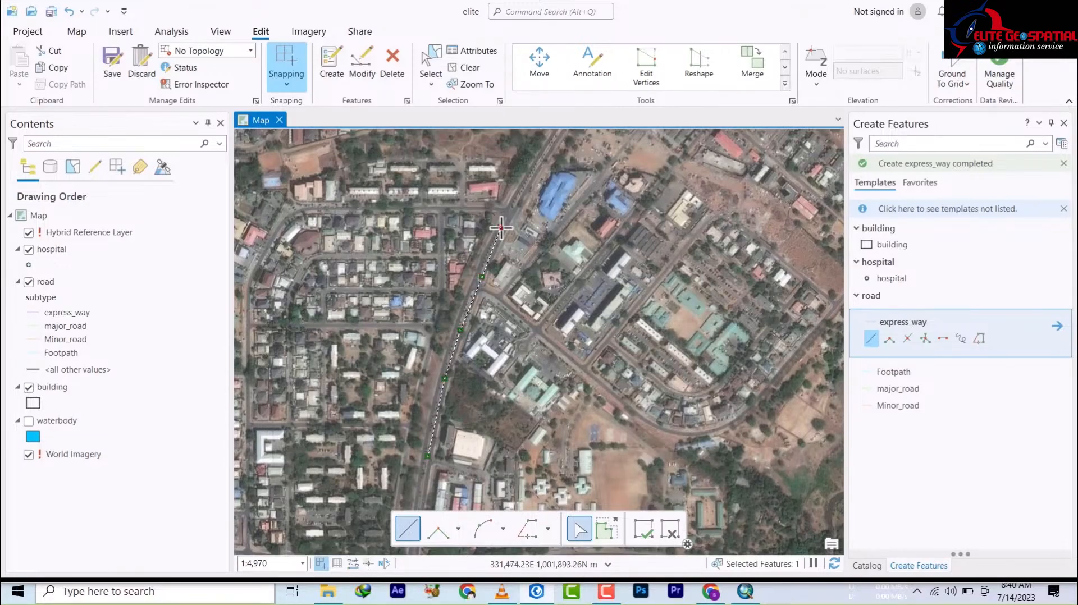
click(545, 153)
drag(550, 194, 506, 259)
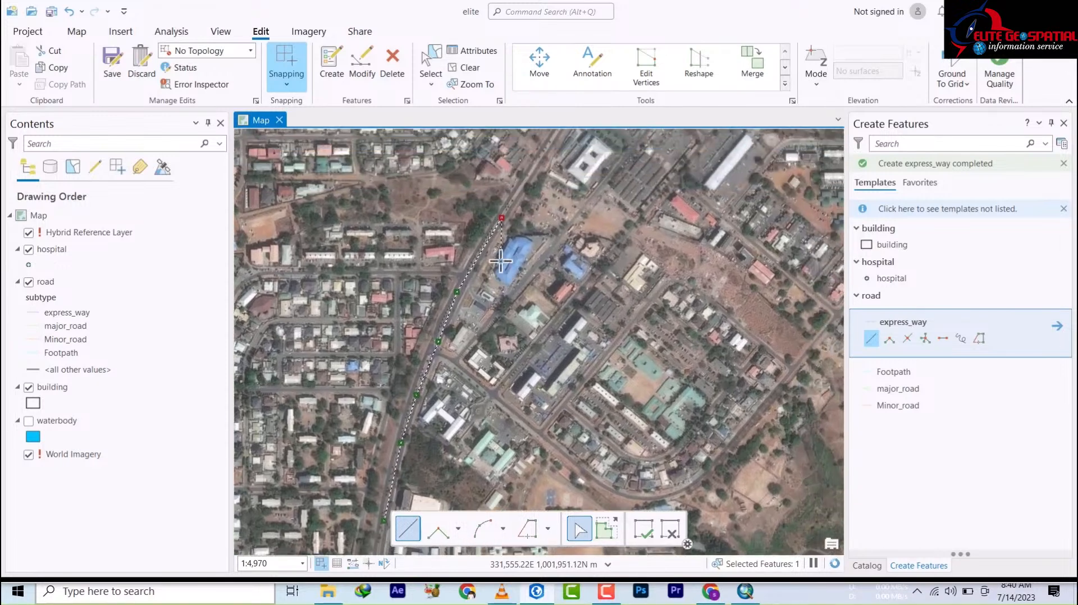
drag(525, 177, 458, 354)
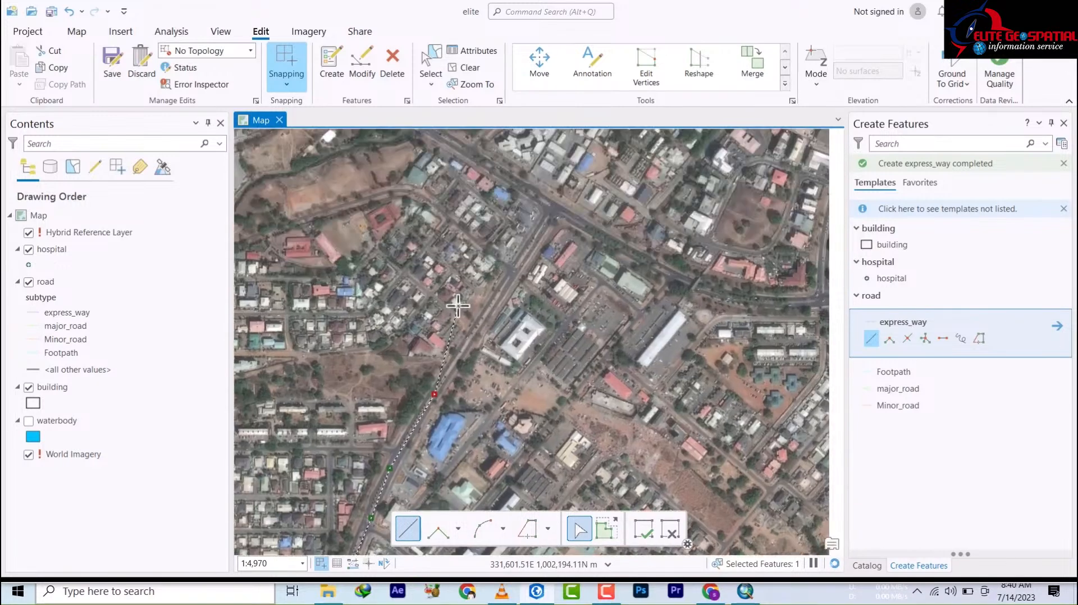
click(484, 315)
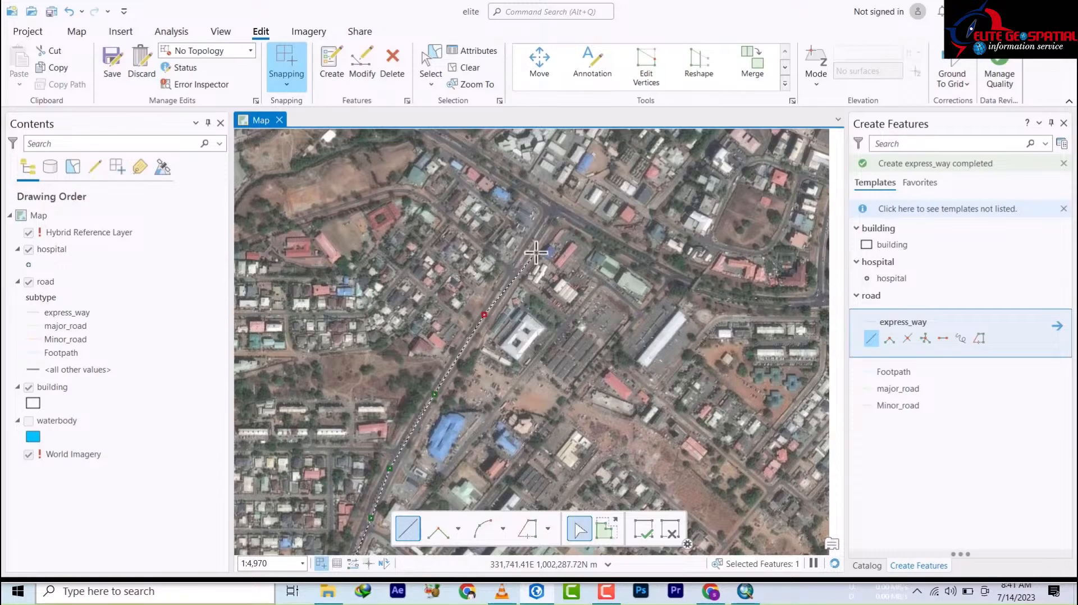
click(540, 239)
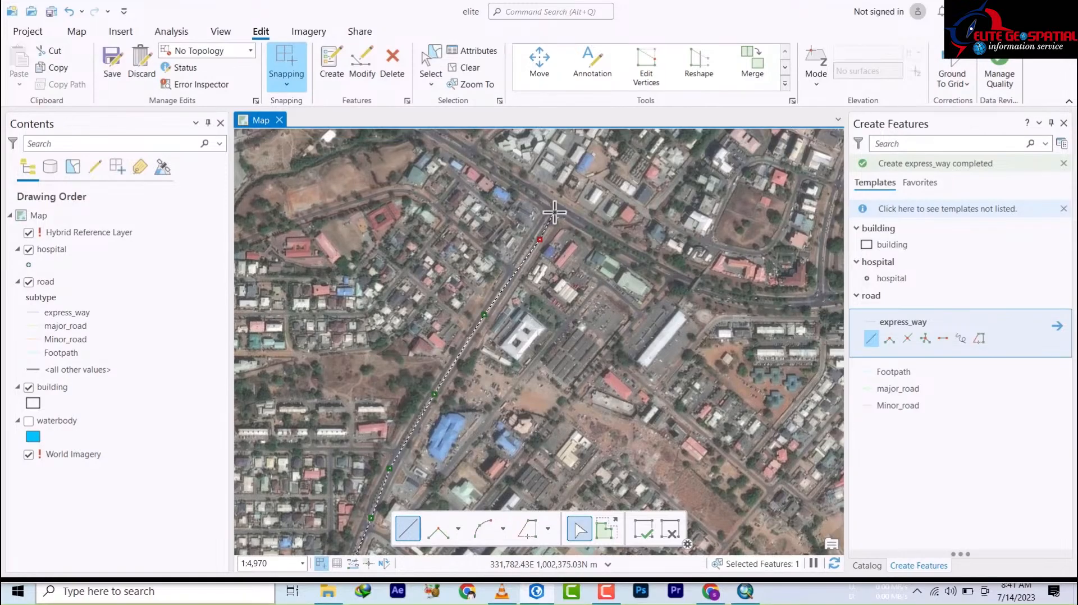
double_click(554, 212)
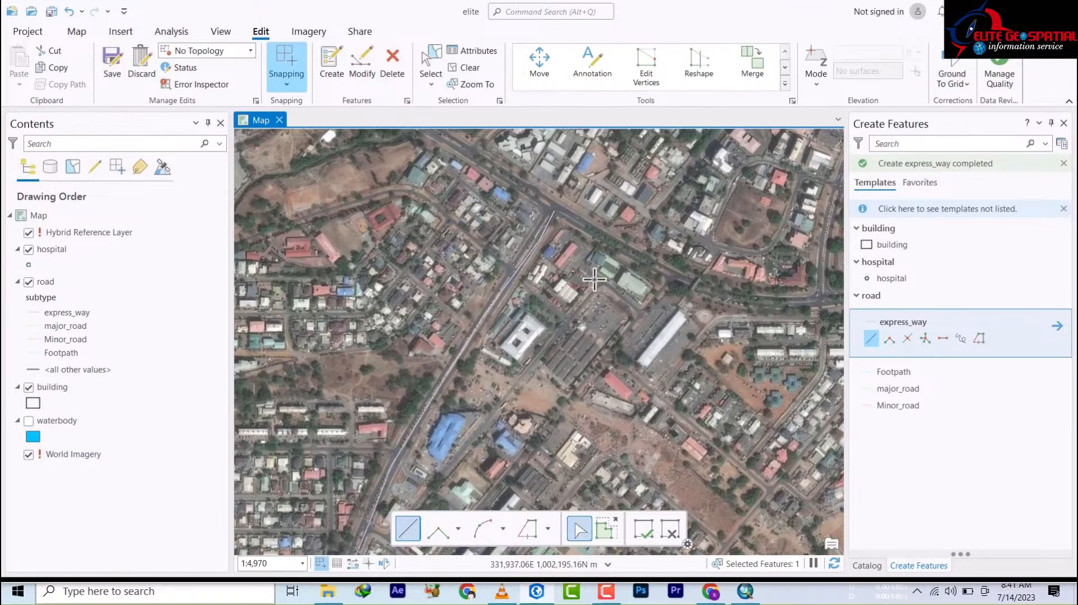
Start an express_way line on the diagonal road, from the junction south of the market southeast to the end of the previous line
drag(569, 243, 633, 391)
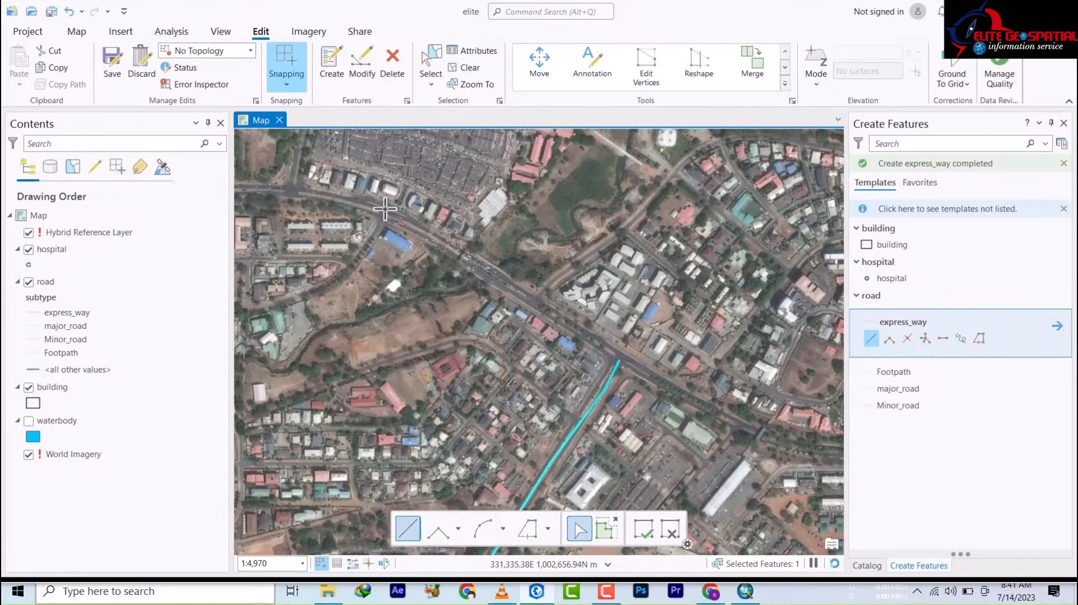
click(387, 212)
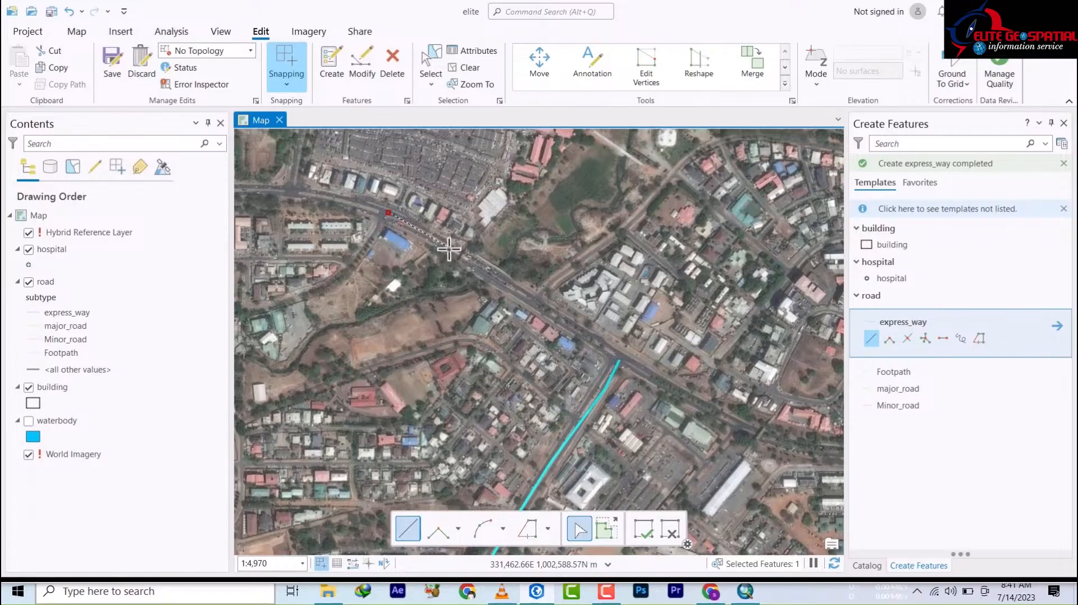
click(449, 249)
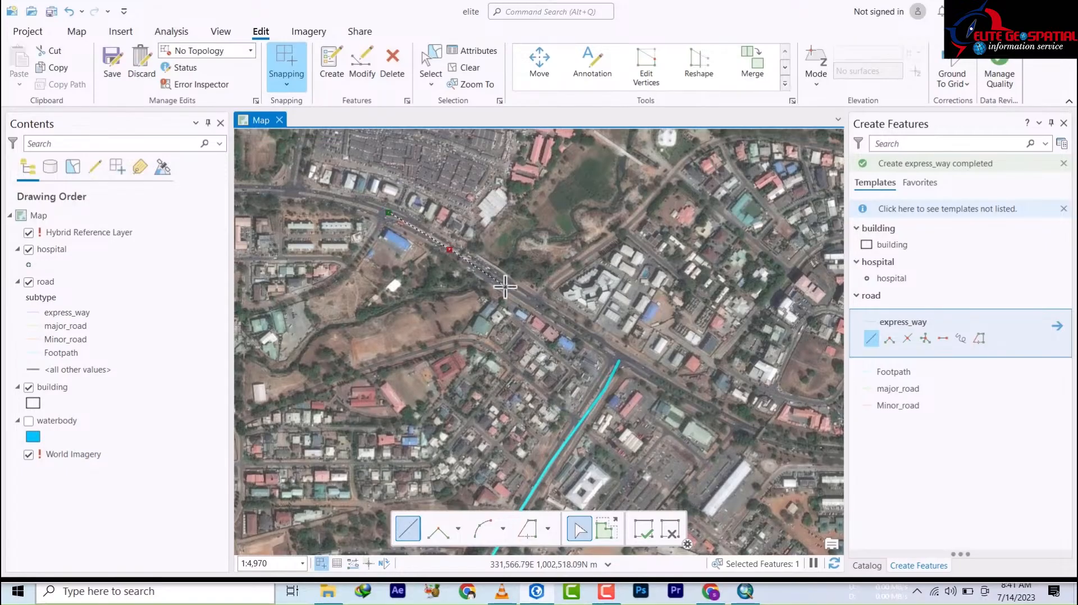
click(556, 319)
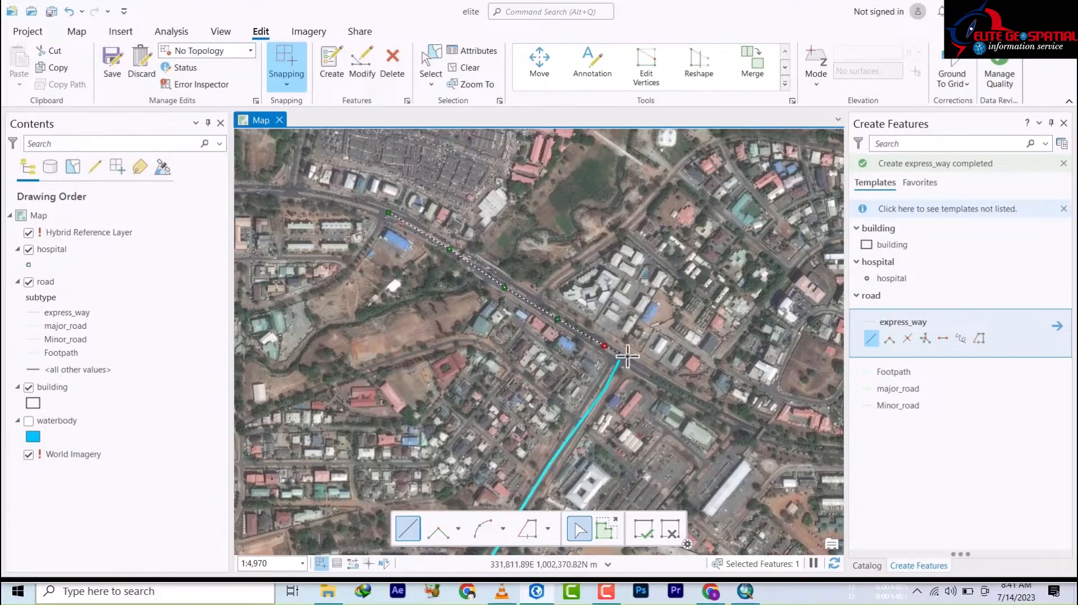
click(621, 358)
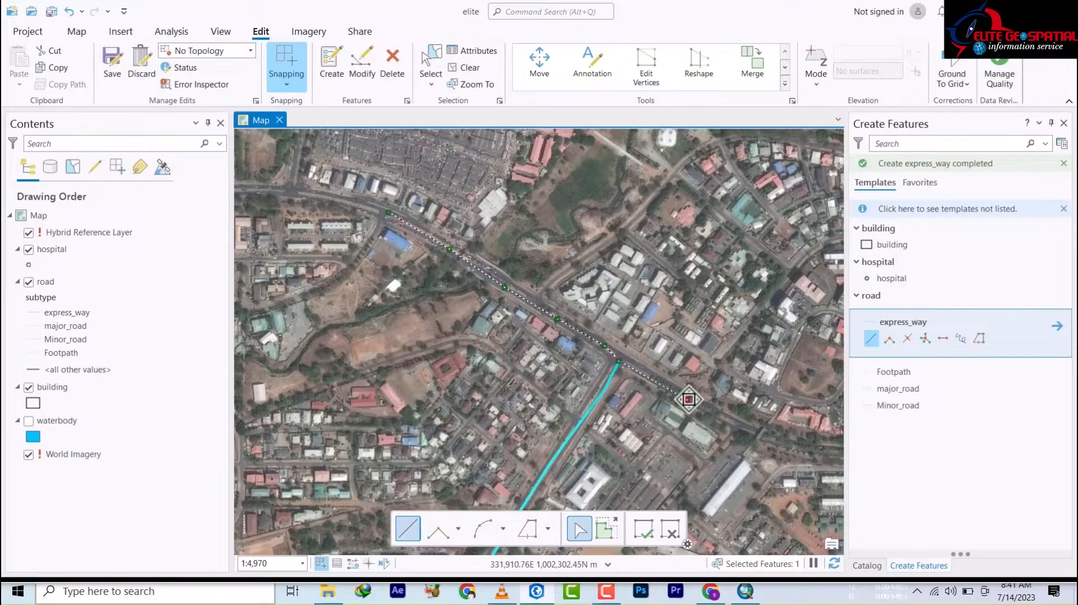
Continue the diagonal road's line southeast, follow its bend eastward and finish it just beyond the loaded imagery's eastern edge
mouse_move(689, 399)
mouse_down()
mouse_move(589, 397)
mouse_move(312, 344)
mouse_move(500, 411)
mouse_up()
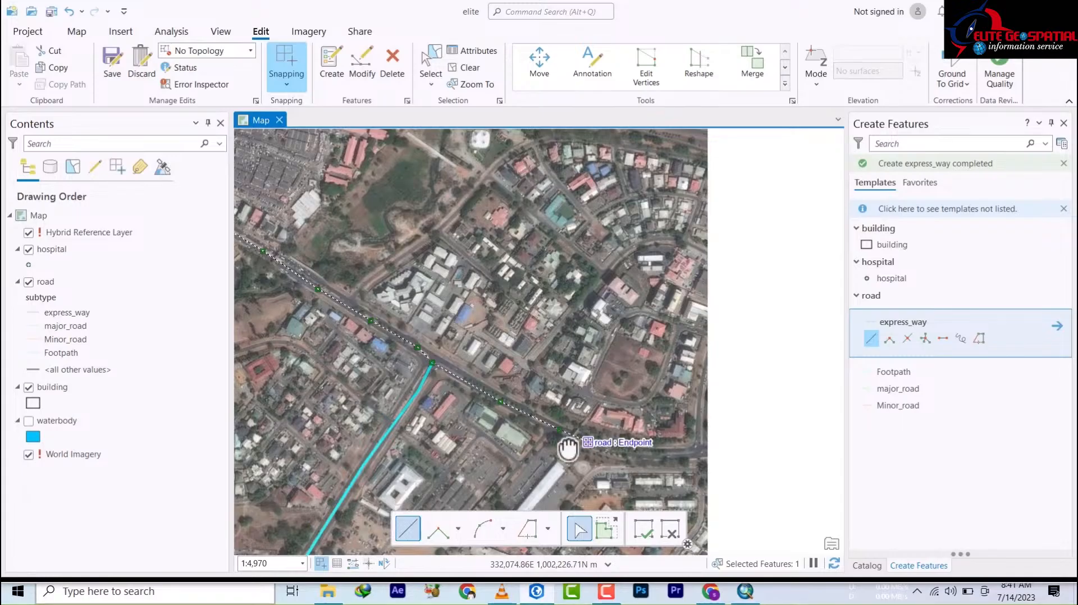
drag(567, 448, 389, 404)
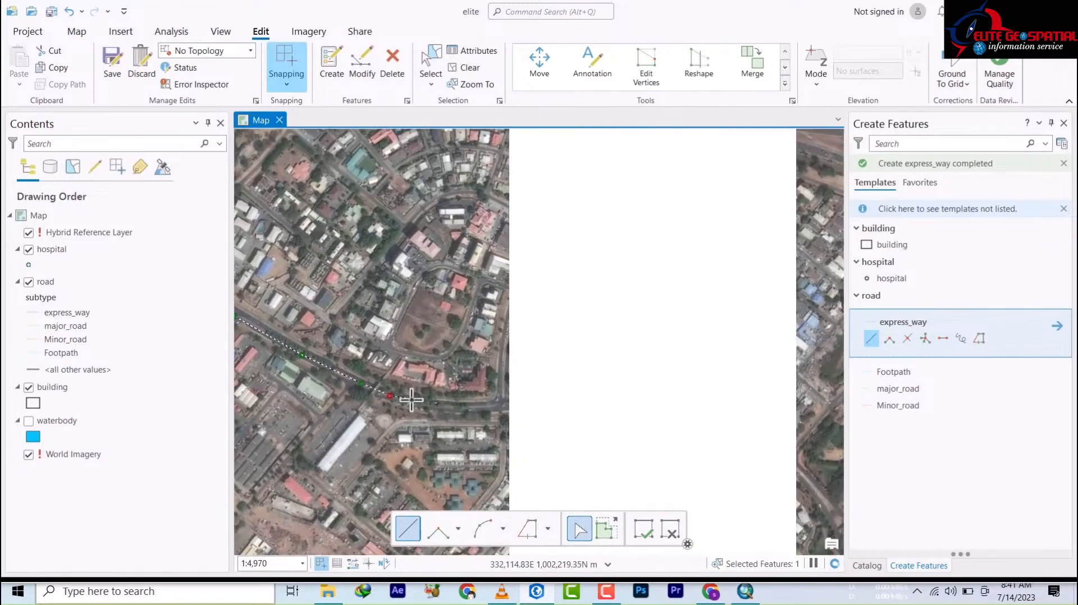
click(410, 403)
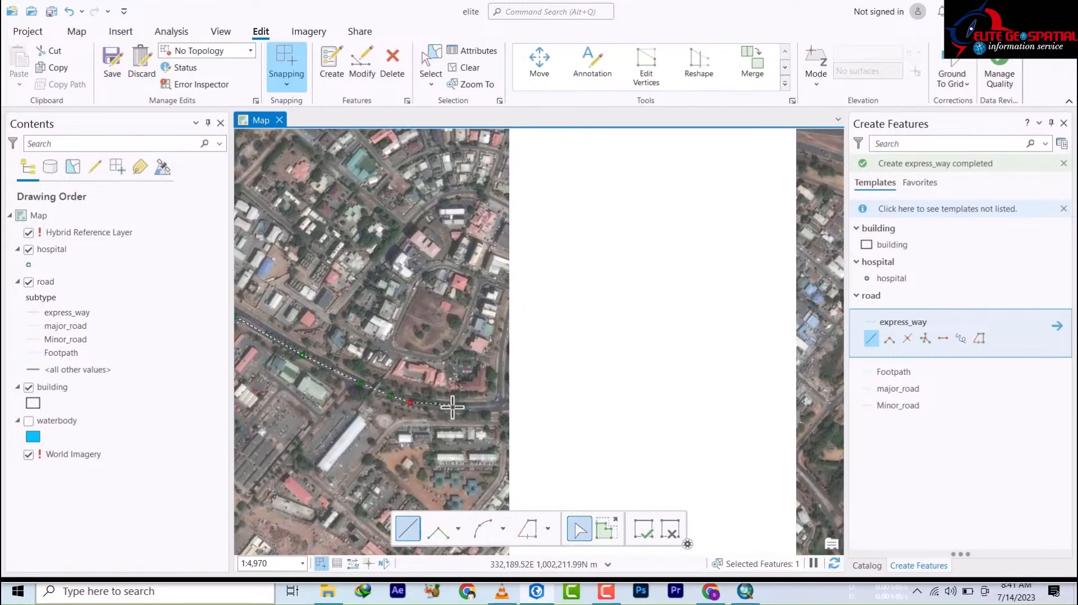
click(452, 408)
drag(502, 405, 459, 416)
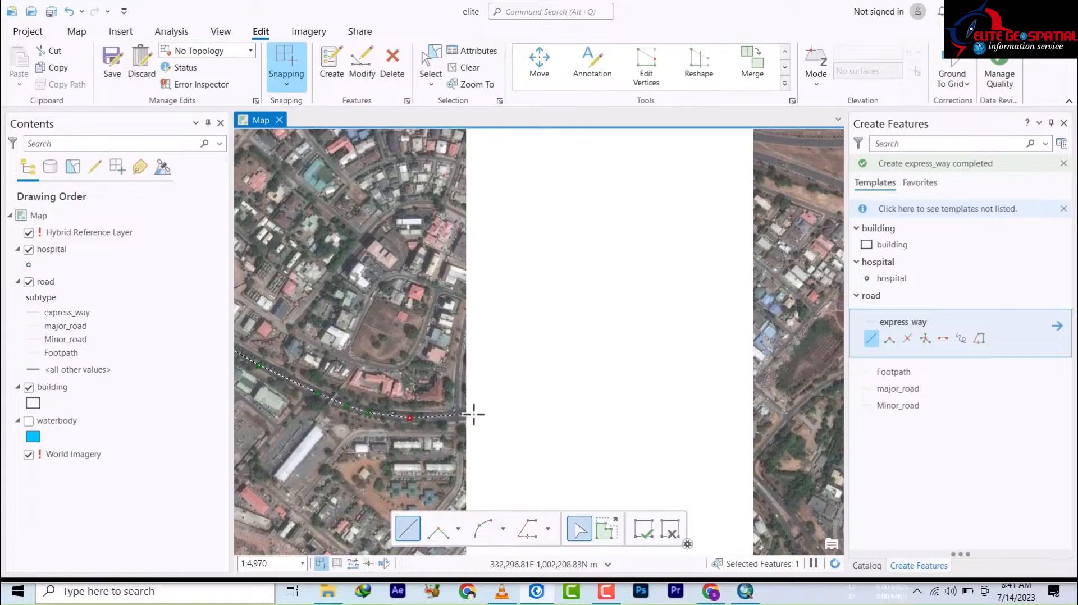
click(476, 413)
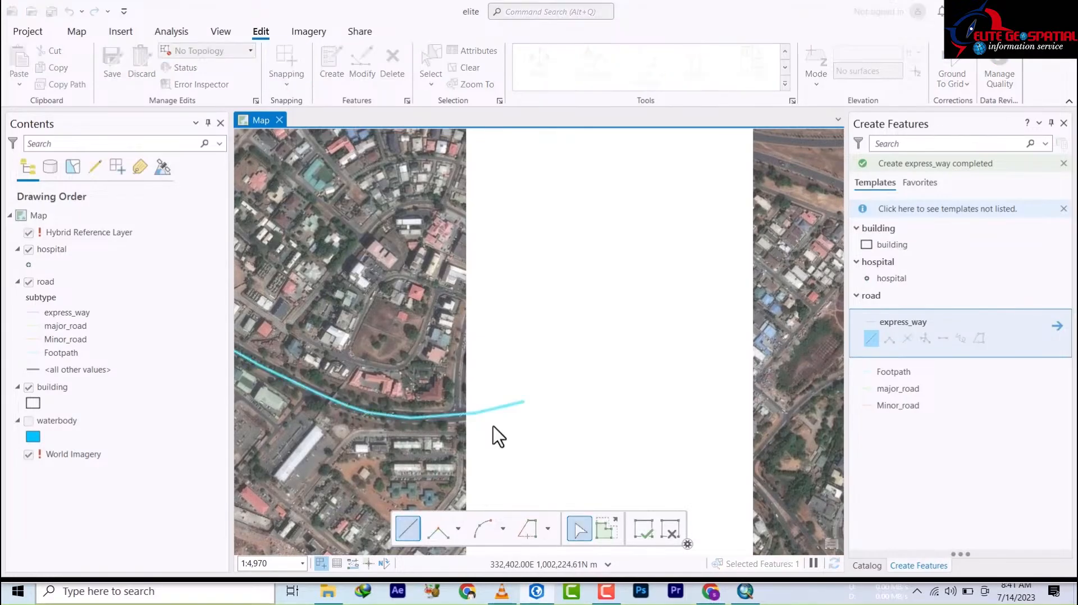
Start an express_way line on the branch road, from the diagonal road northeast past the white-roofed complex and the pond
drag(361, 415, 712, 422)
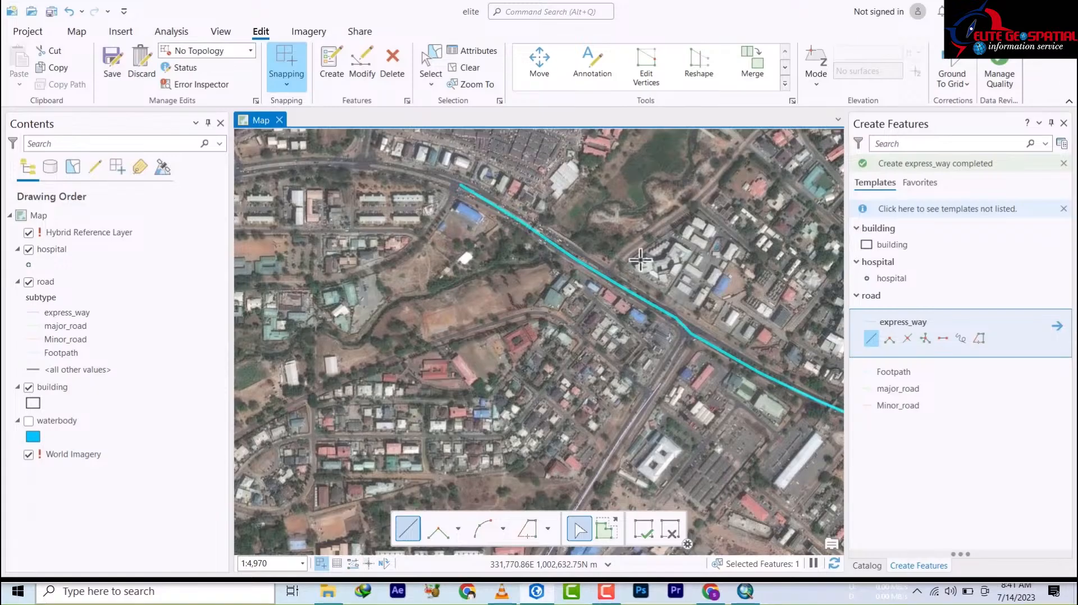
click(599, 273)
click(617, 258)
click(635, 245)
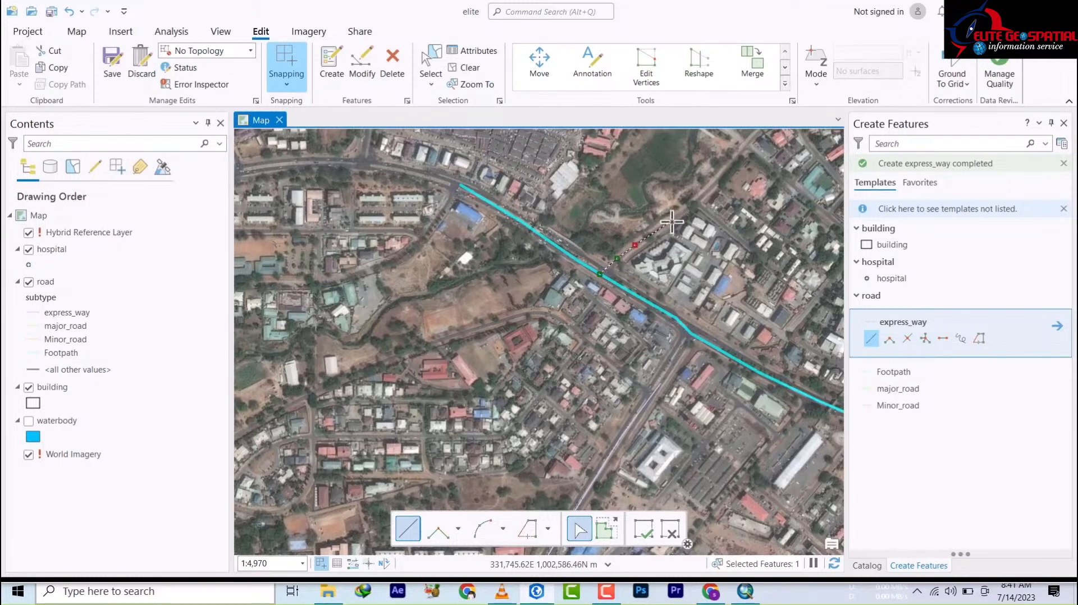
click(673, 216)
click(699, 201)
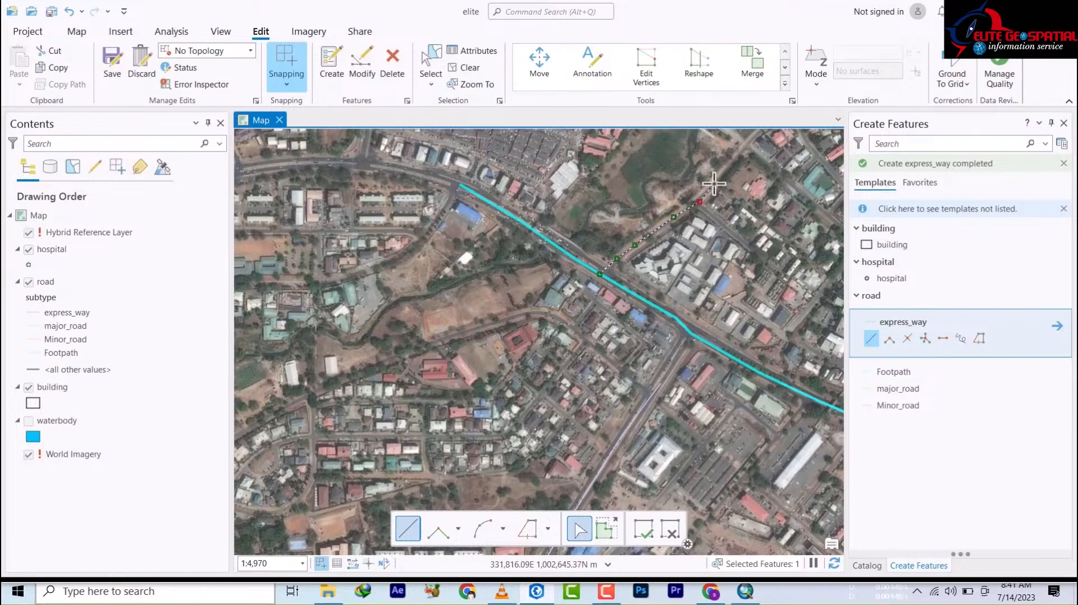
drag(726, 171, 553, 324)
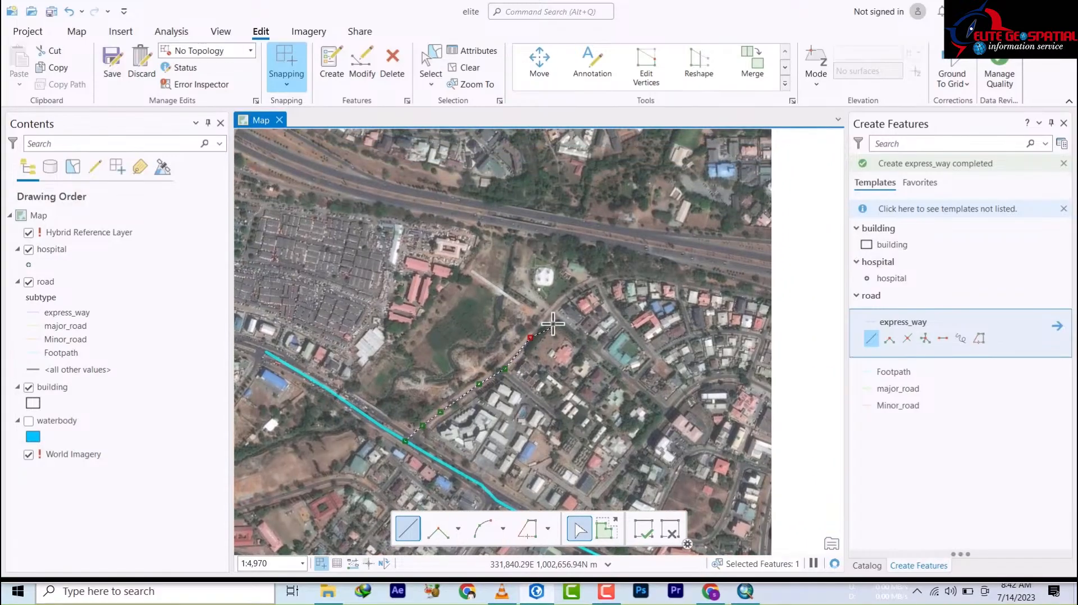
Continue the branch road's line around the northern side of the housing estate and finish it eastward, just south of the highway
click(573, 291)
click(597, 281)
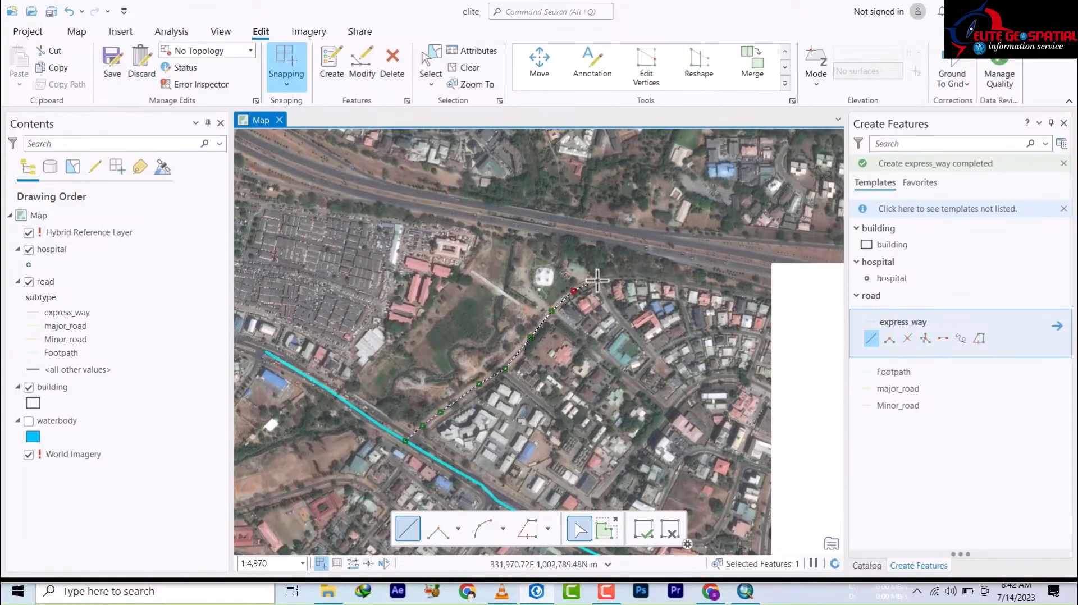
click(629, 276)
click(670, 279)
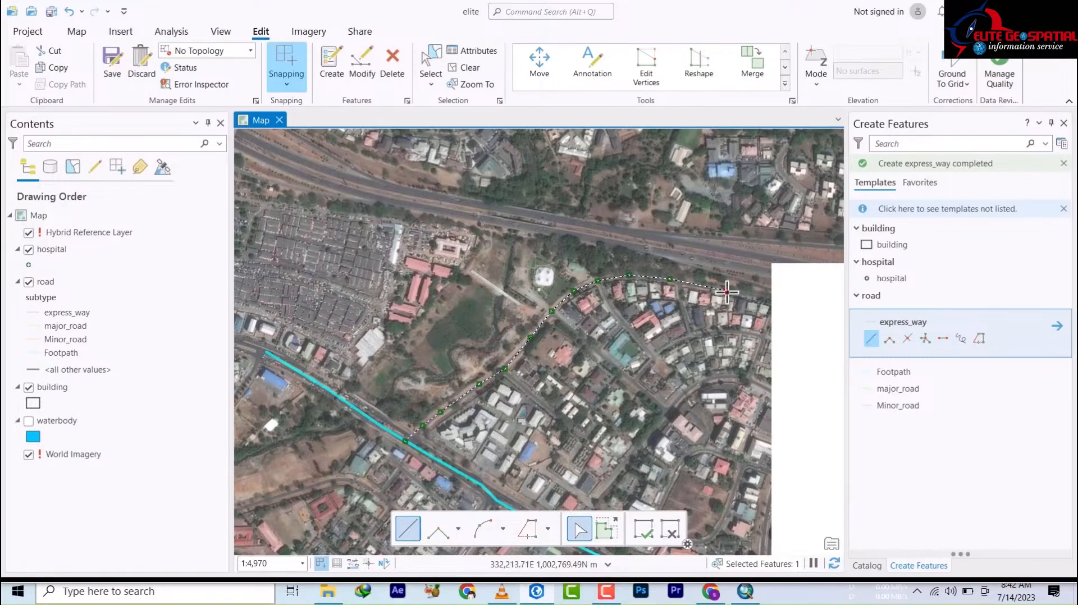
click(727, 291)
drag(727, 291, 481, 315)
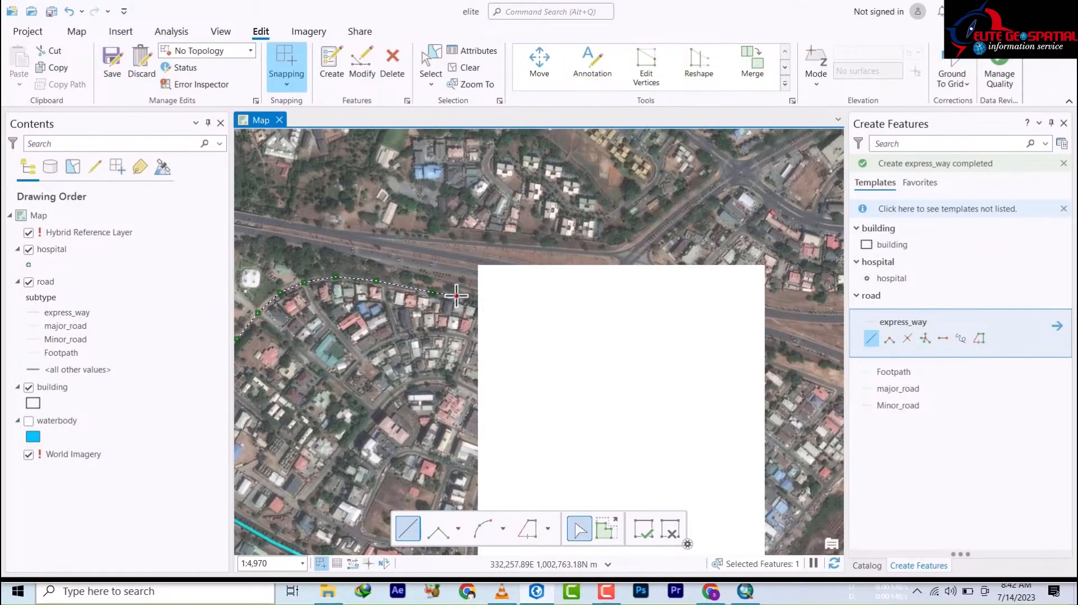
double_click(456, 295)
mouse_move(400, 341)
mouse_down()
mouse_move(654, 264)
mouse_move(549, 381)
mouse_move(525, 365)
mouse_up()
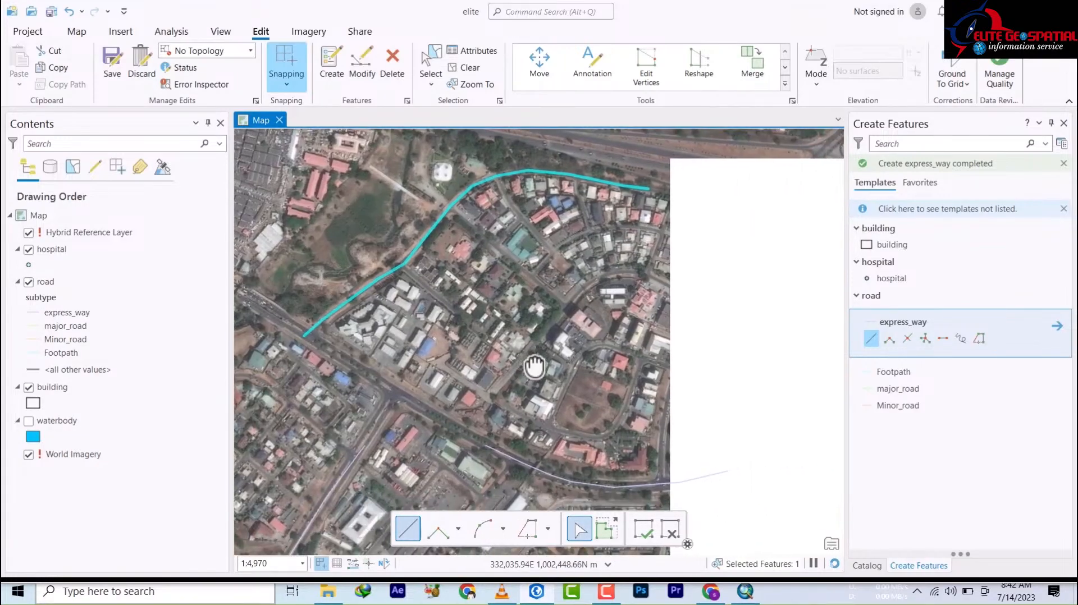
Start an express_way line at the traced road southwest of the diagonal road's junction, running northwest along the street between the houses
drag(550, 421, 664, 298)
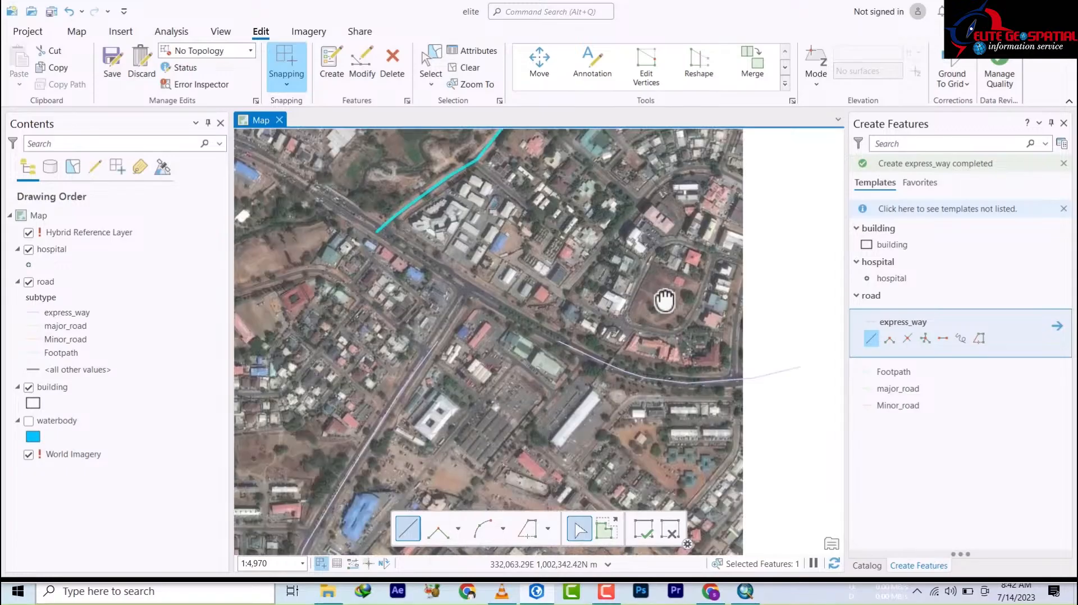
drag(432, 281, 471, 308)
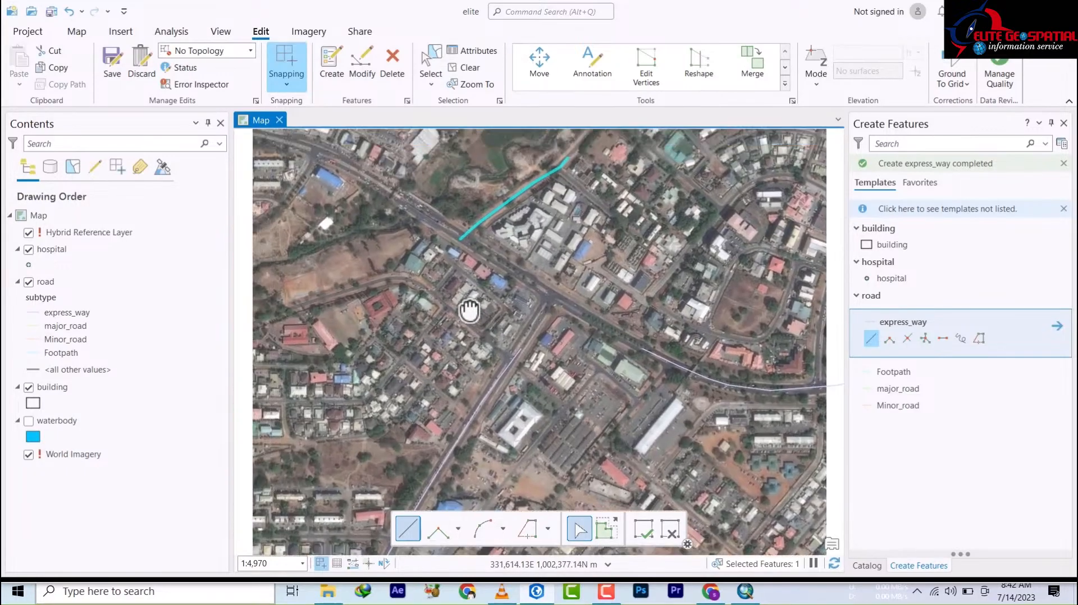
click(514, 361)
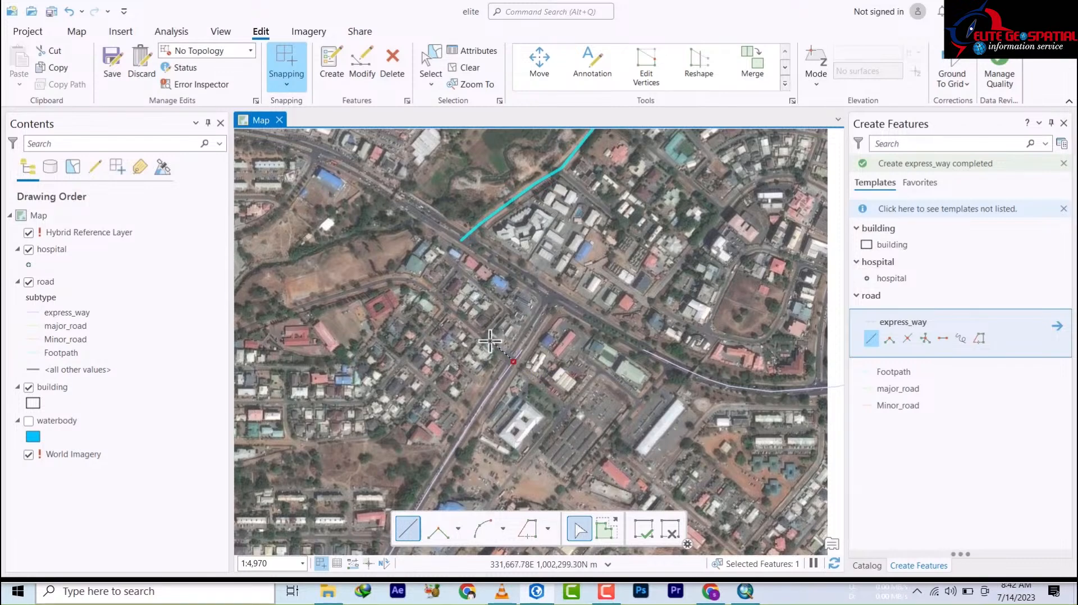
click(489, 340)
click(456, 313)
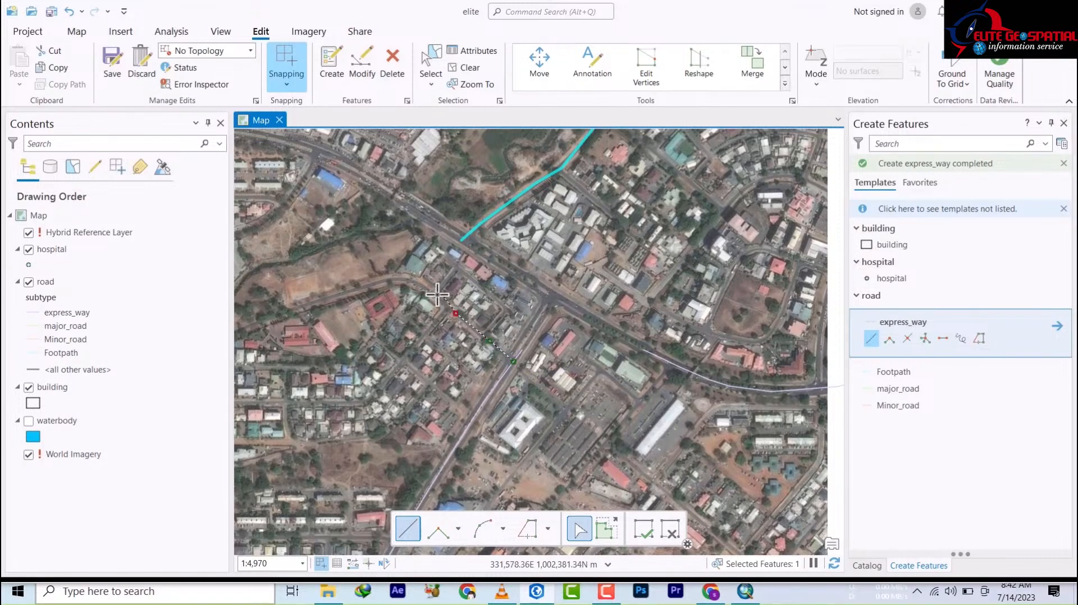
Continue the street's line around its bend westward and finish it southwest along the southern edge of the bare field
click(424, 288)
click(404, 277)
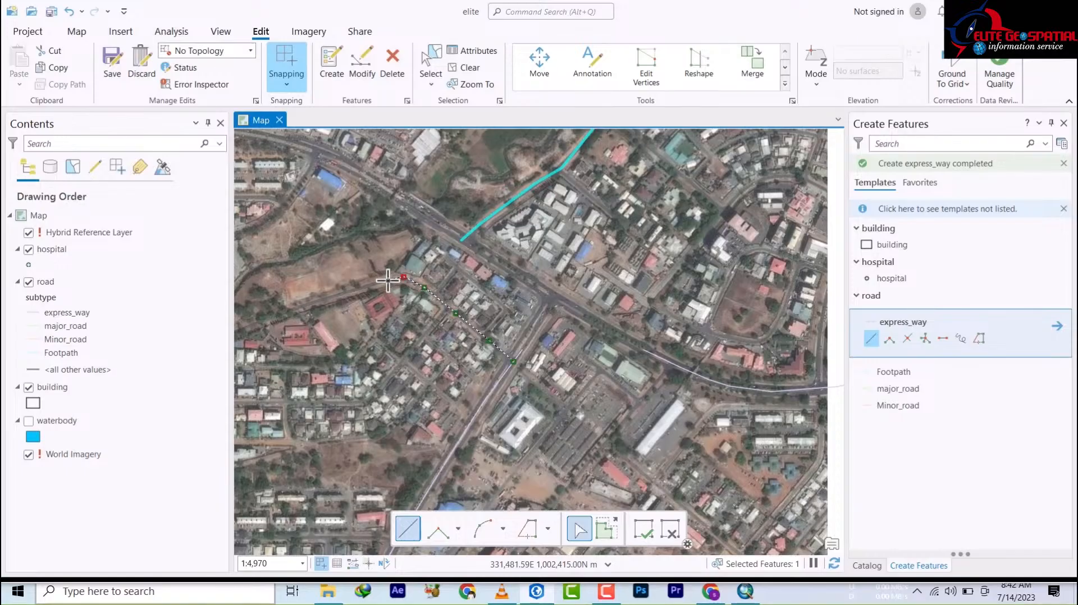
click(379, 279)
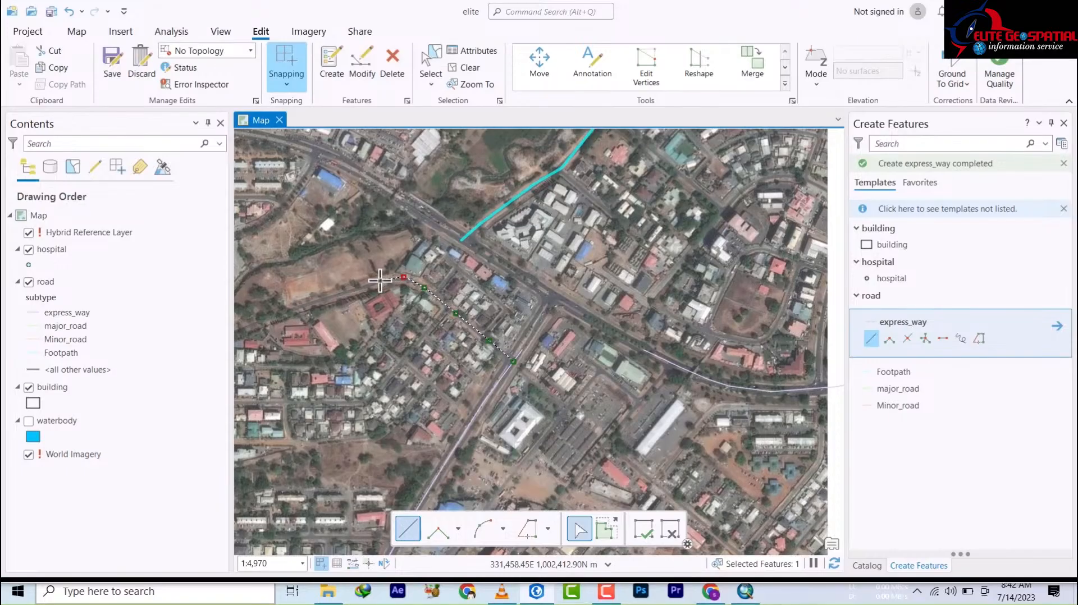
click(323, 299)
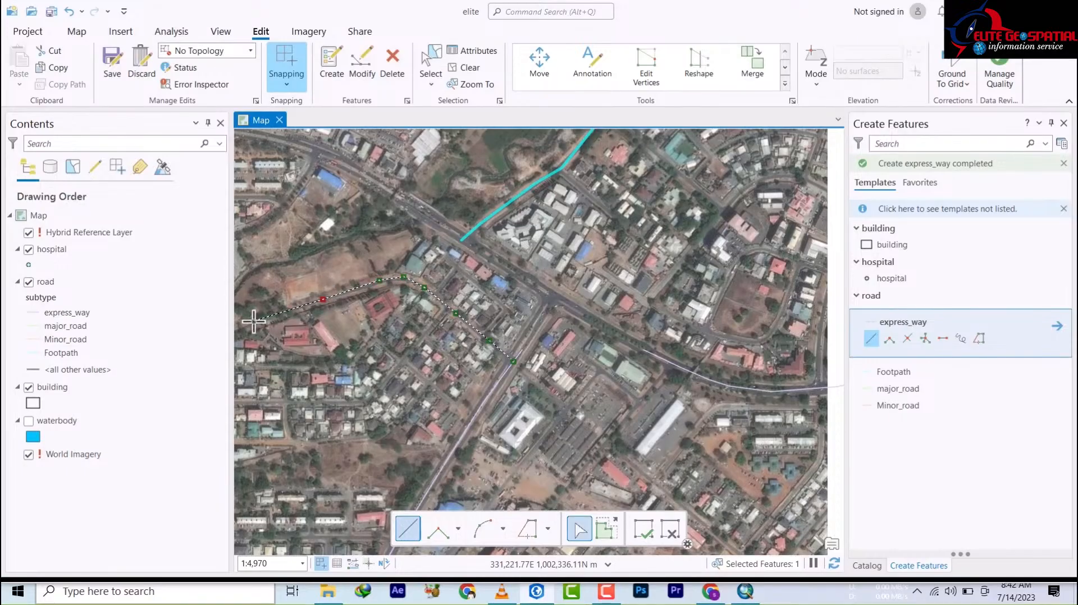
double_click(254, 323)
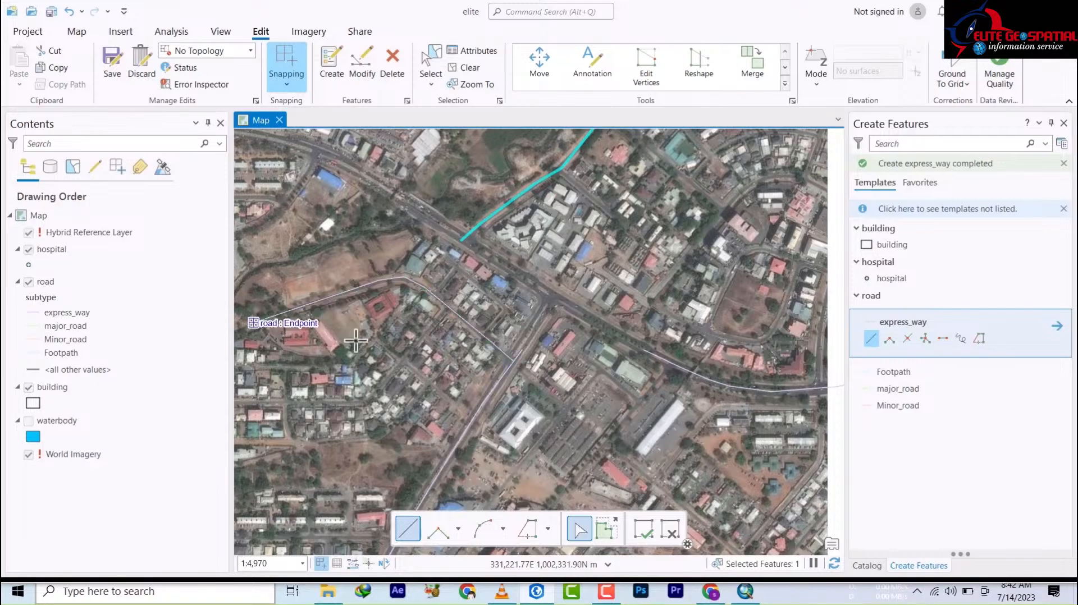
Draw a short express_way line along the side street, from the new line northeast between the houses
click(435, 296)
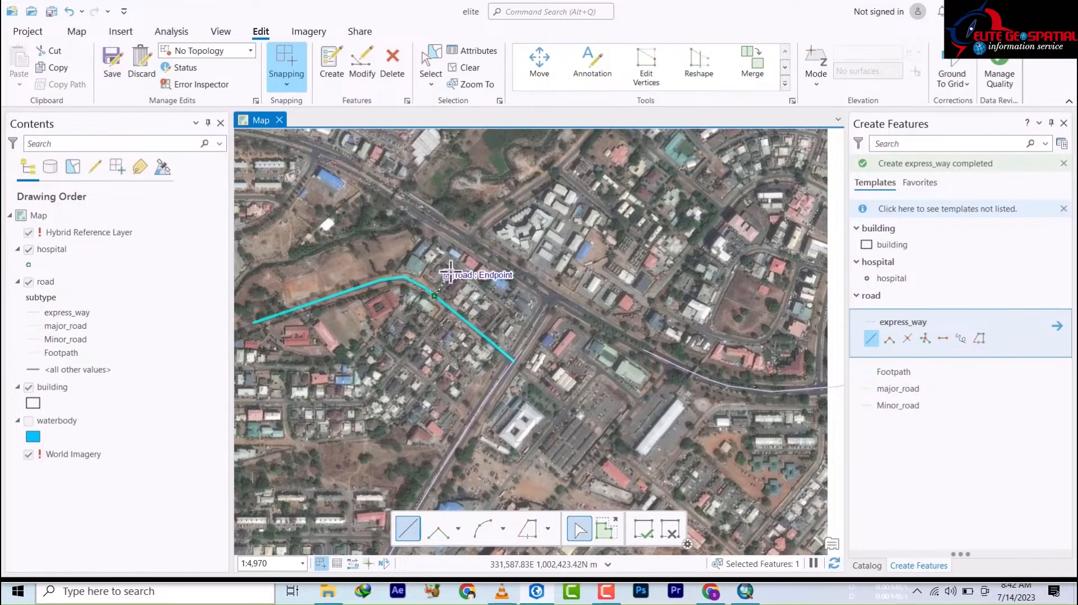
click(448, 274)
scroll(457, 270, up, 5)
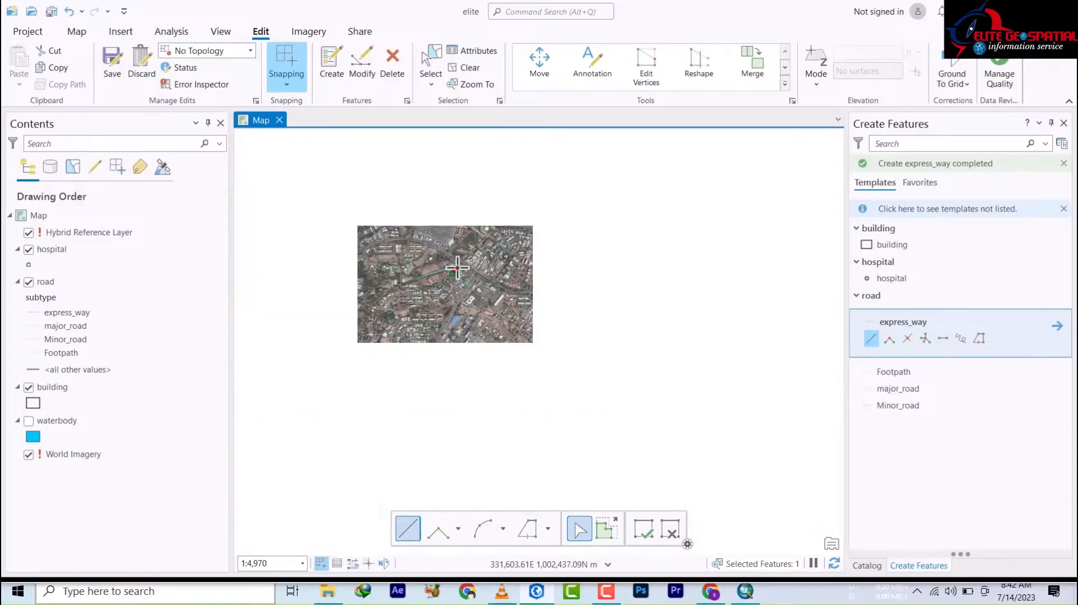
scroll(435, 284, down, 2)
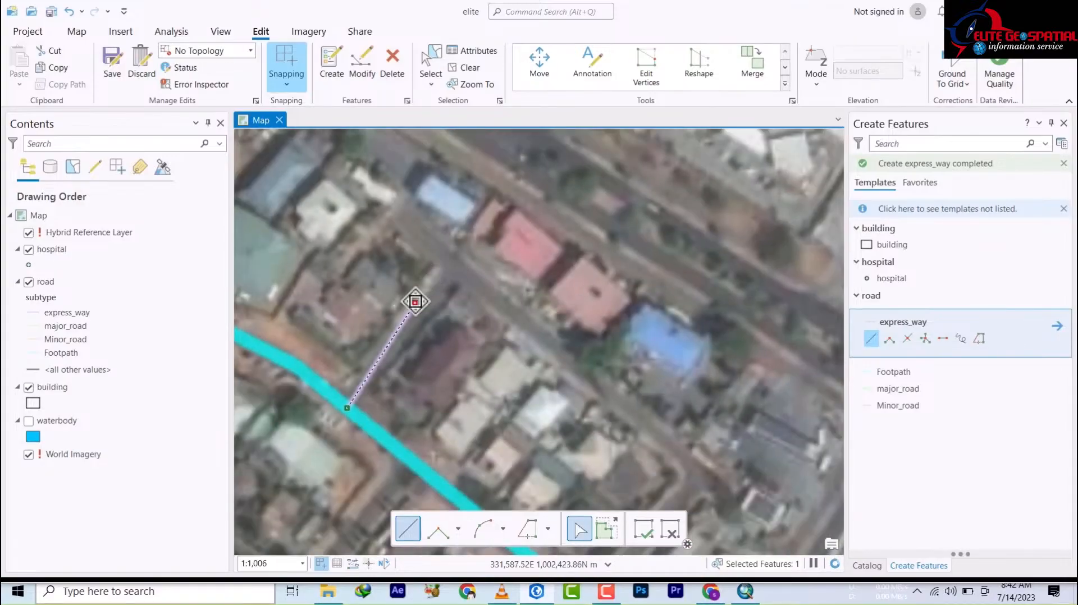
right_click(416, 301)
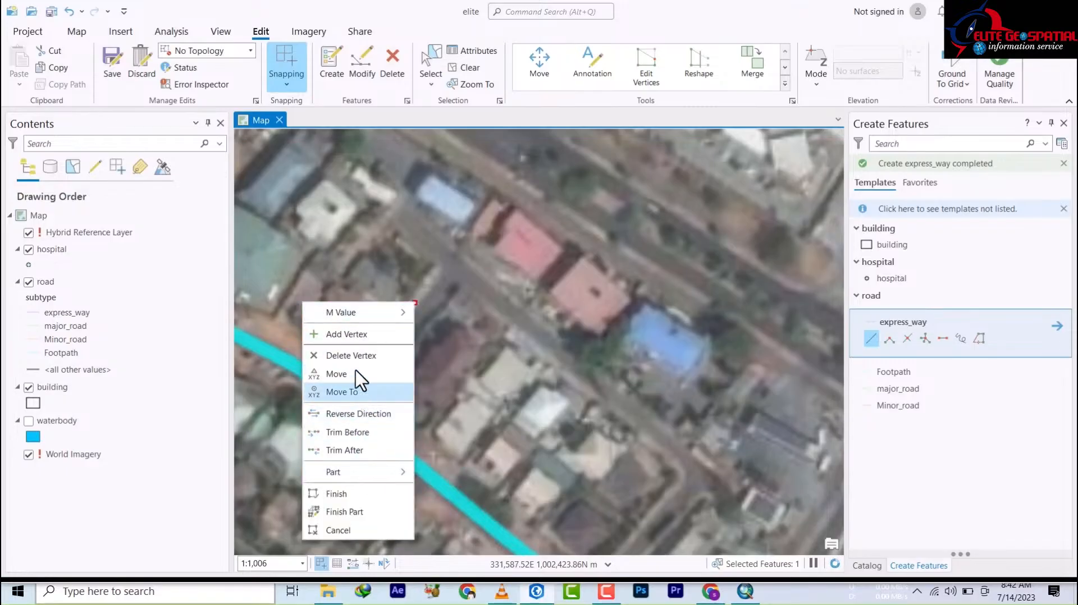
click(358, 355)
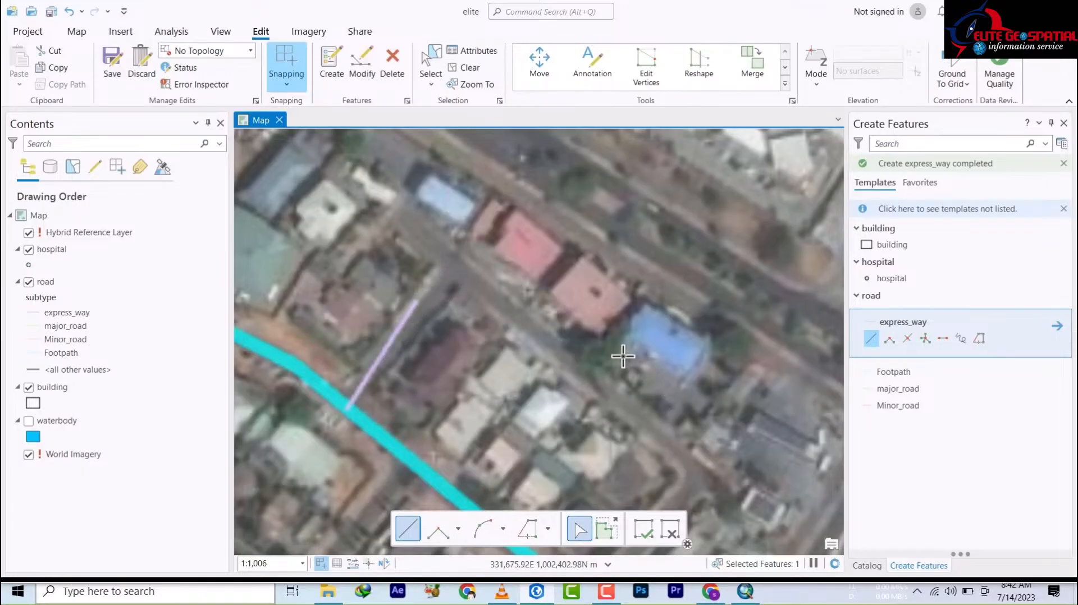
Start an express_way line on the next side street to the southeast, from the highlighted line northeast and around its bend to the northwest
drag(621, 355, 544, 243)
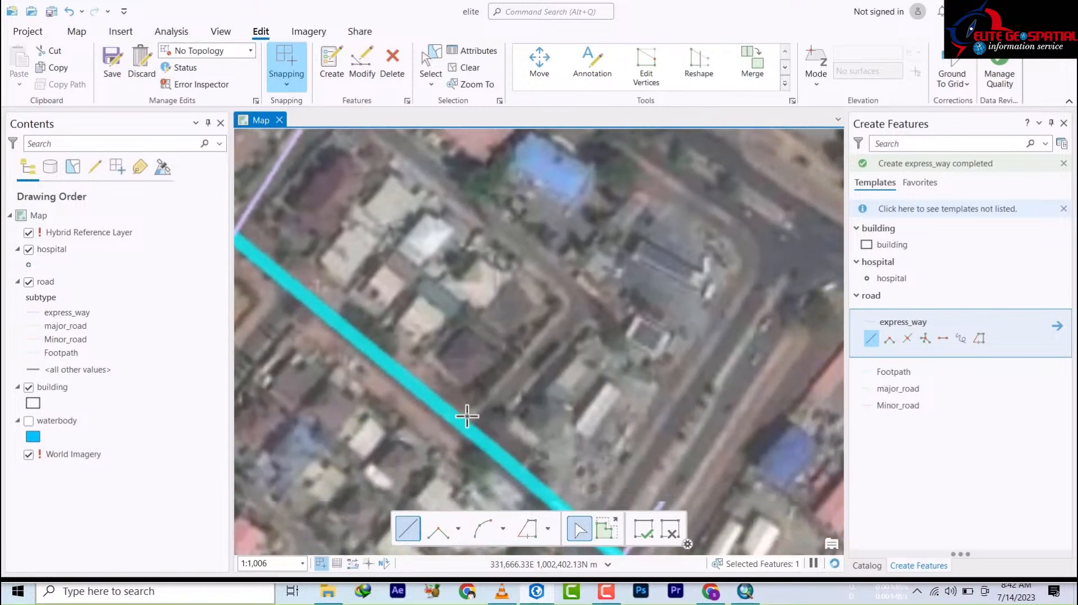
click(467, 420)
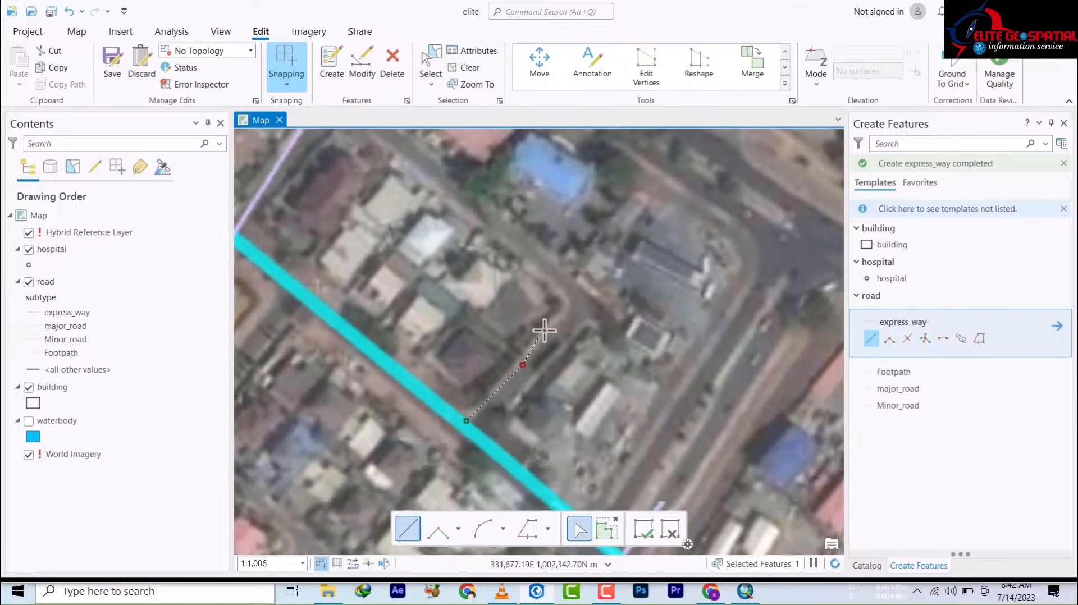
click(571, 295)
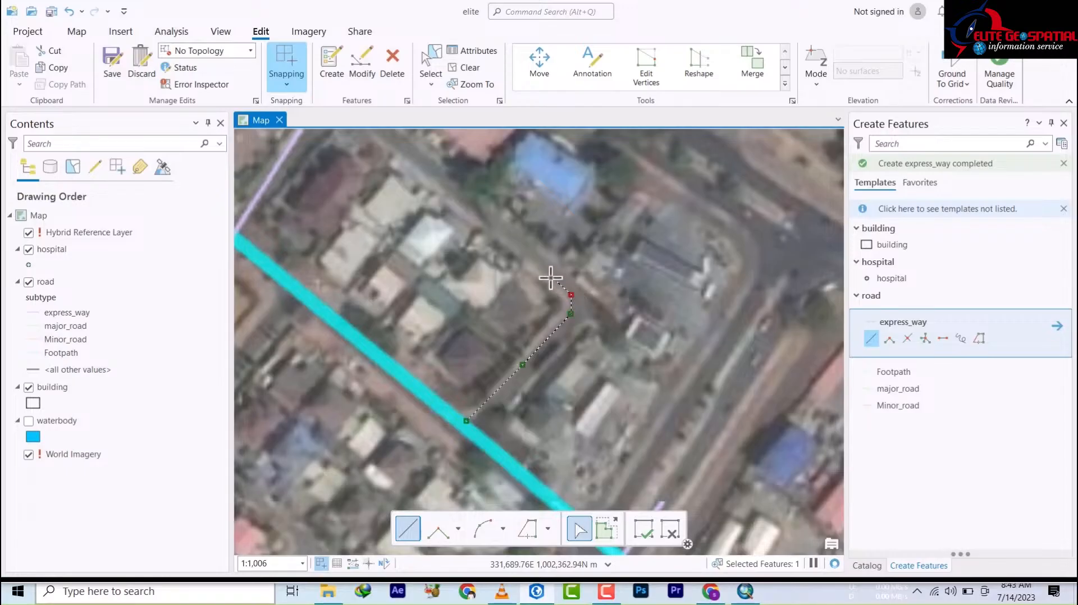
click(543, 261)
click(451, 192)
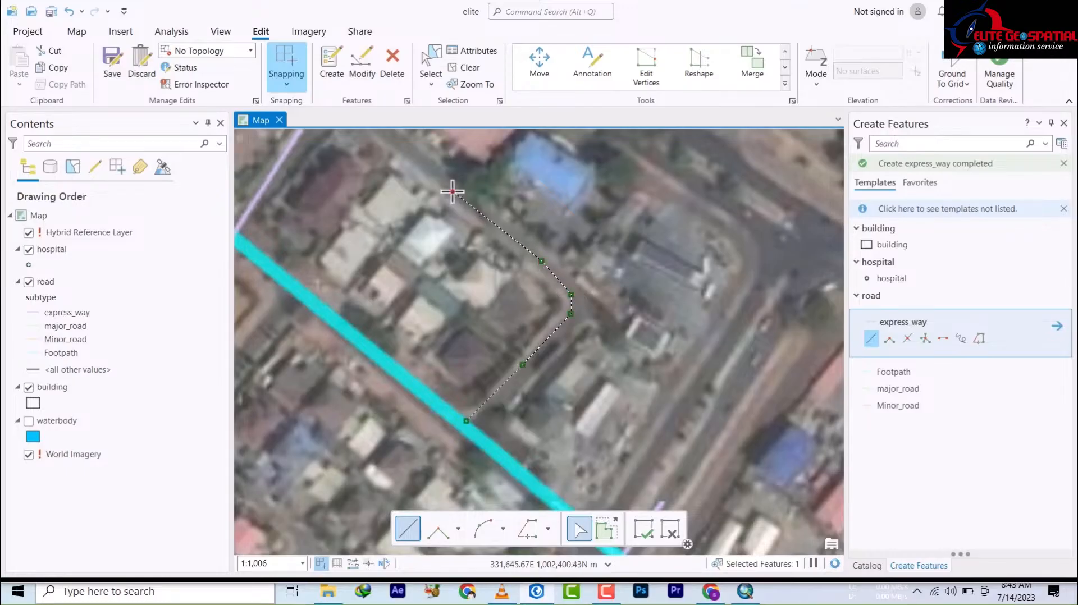
Continue the side street's line northwest behind the red-roofed buildings and finish it beside the small blue-roofed building
drag(492, 255, 573, 391)
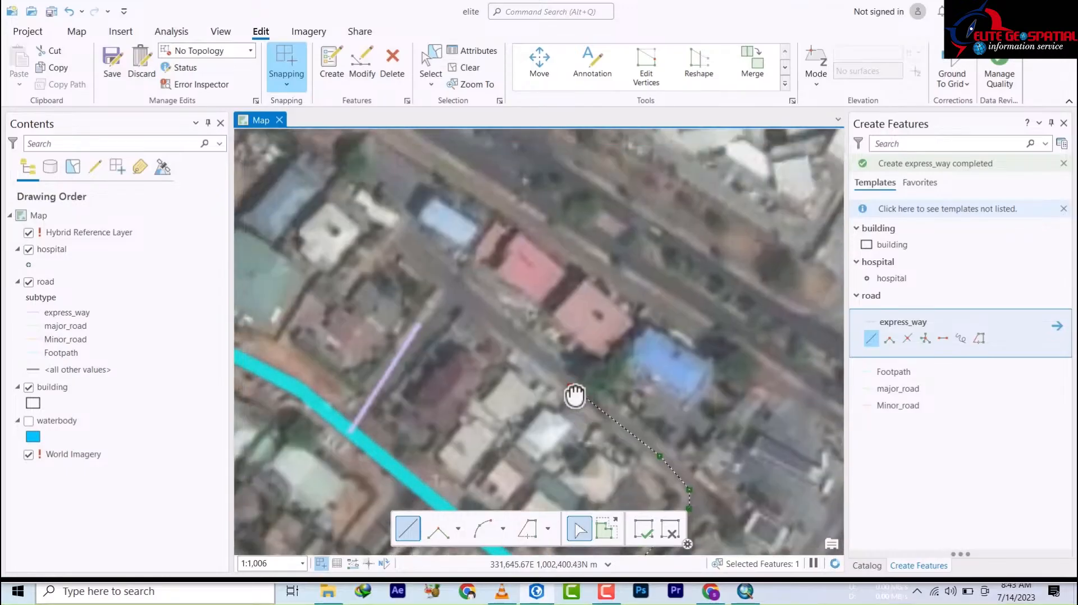
click(490, 312)
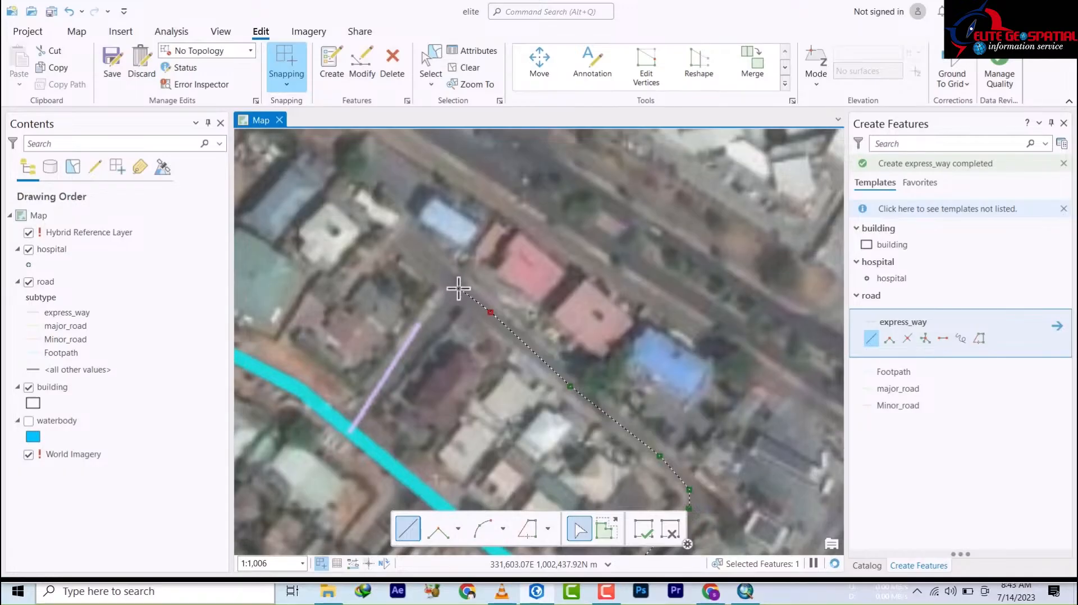
scroll(462, 290, down, 5)
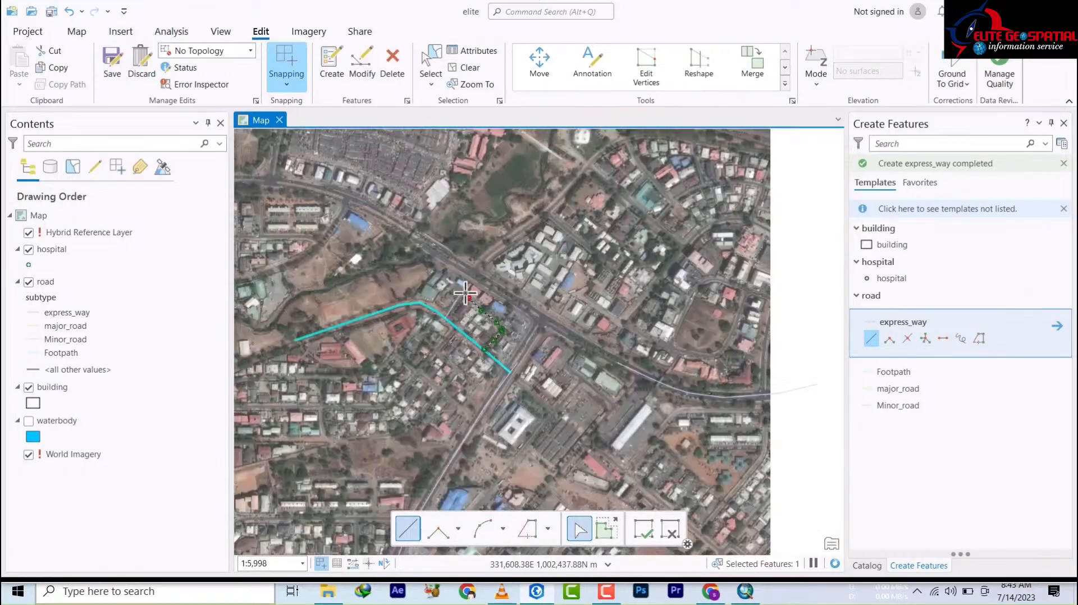
scroll(462, 302, up, 3)
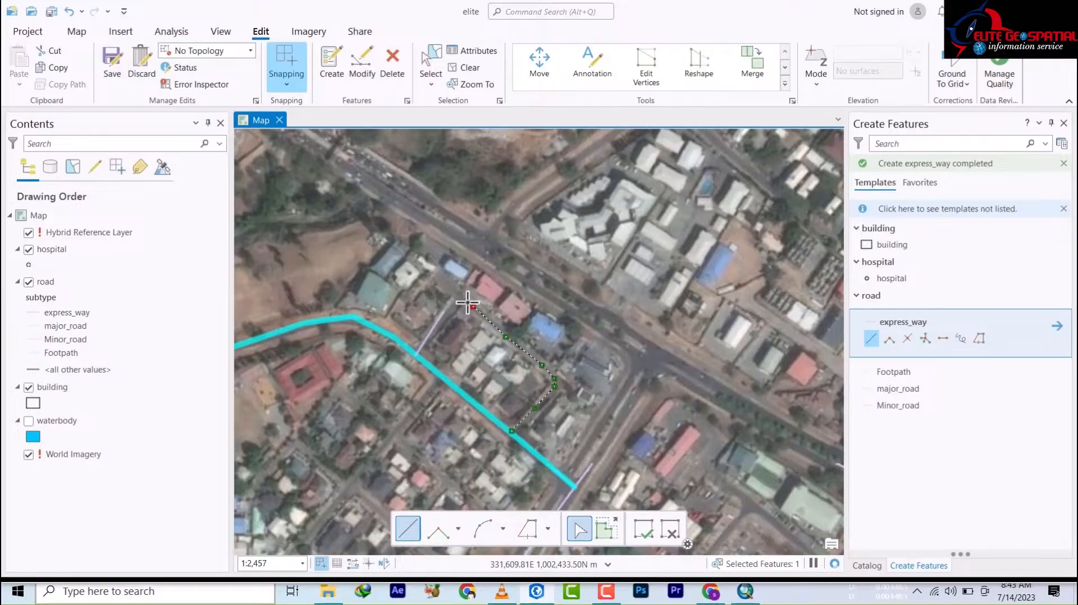
scroll(462, 301, up, 2)
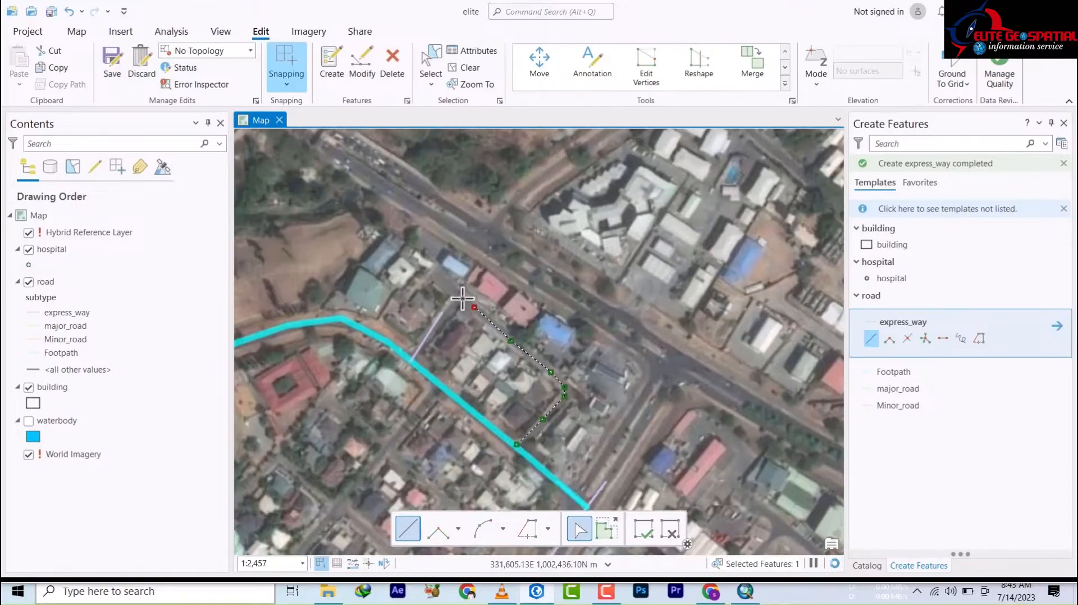
click(460, 297)
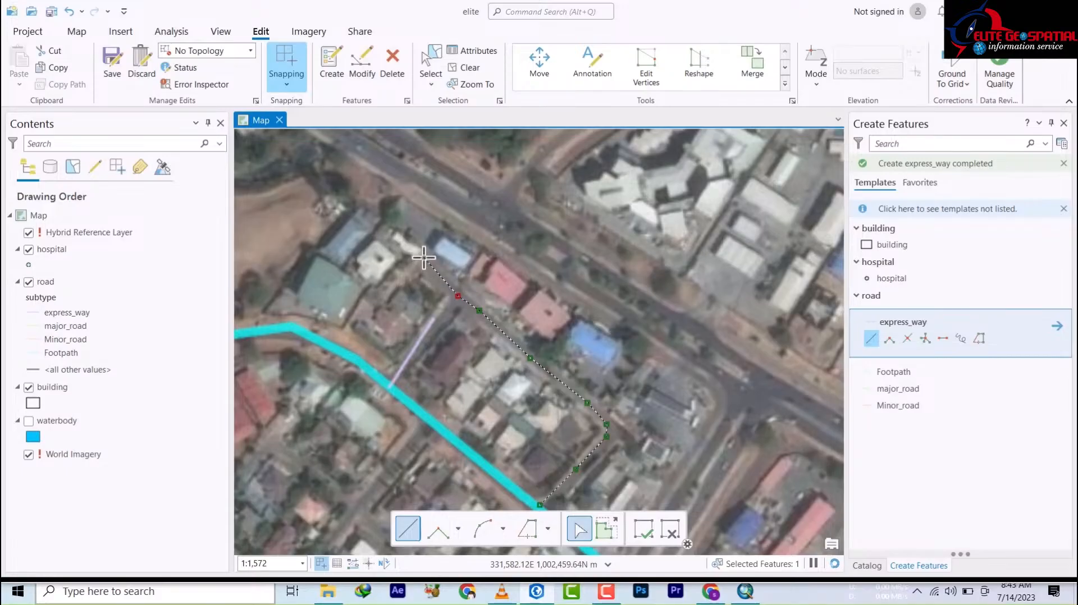
key(Escape)
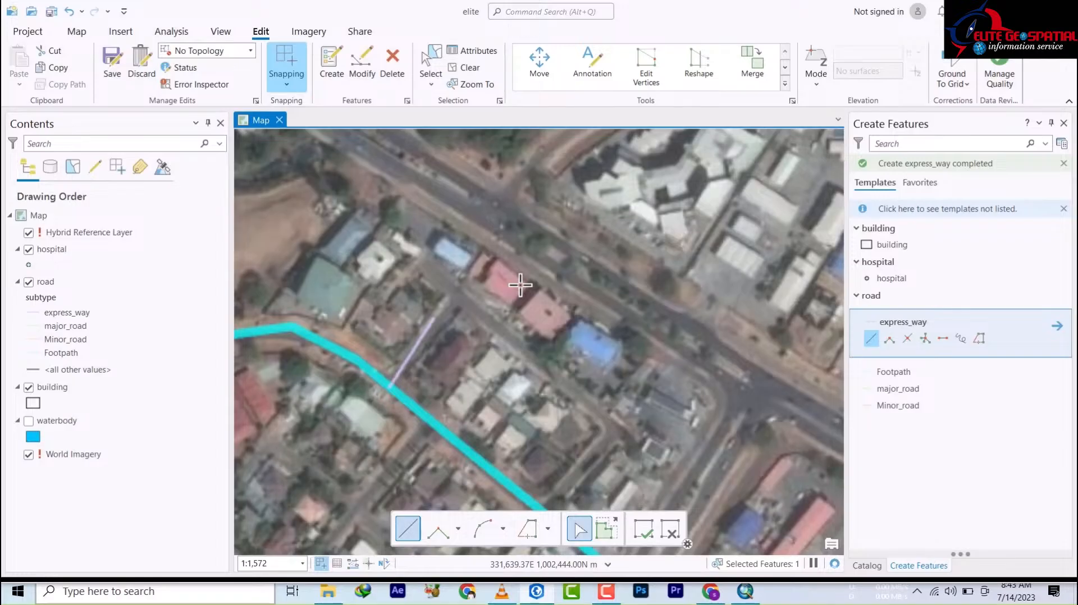
scroll(517, 287, down, 5)
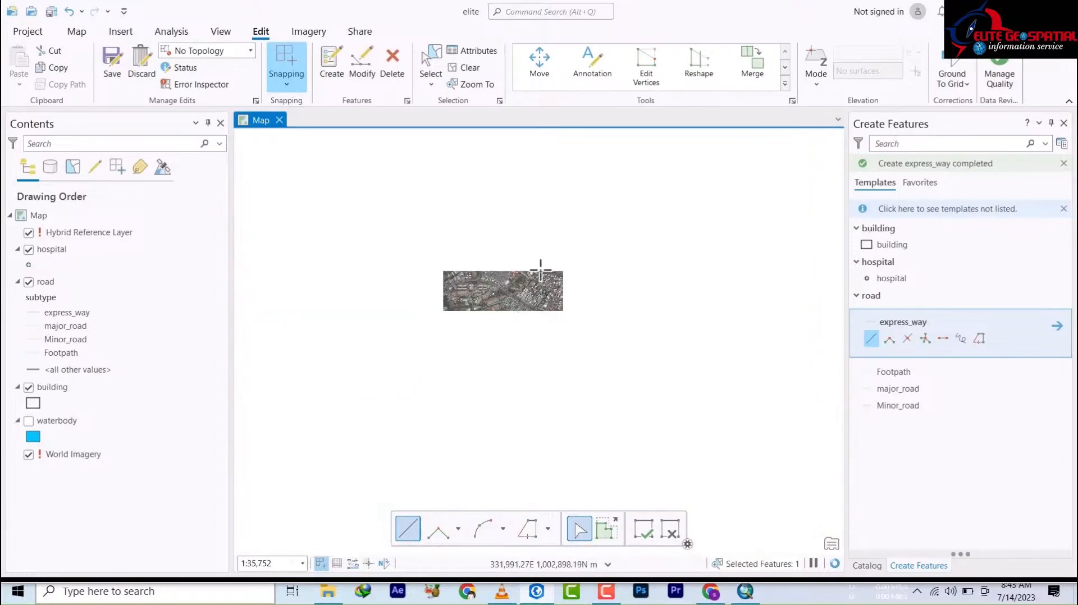
scroll(541, 272, up, 3)
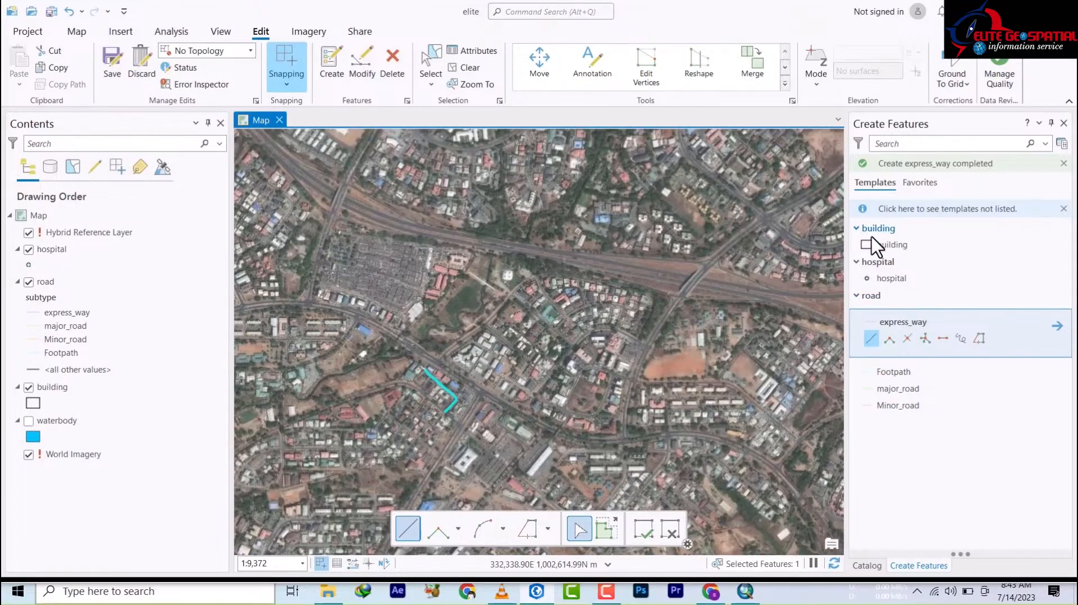
click(889, 380)
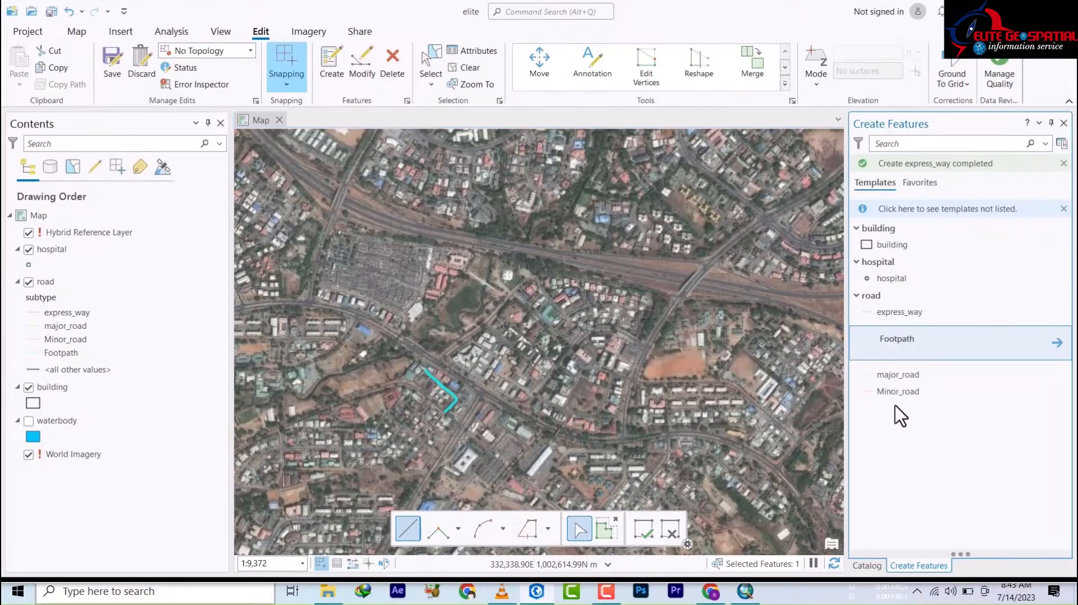
click(897, 391)
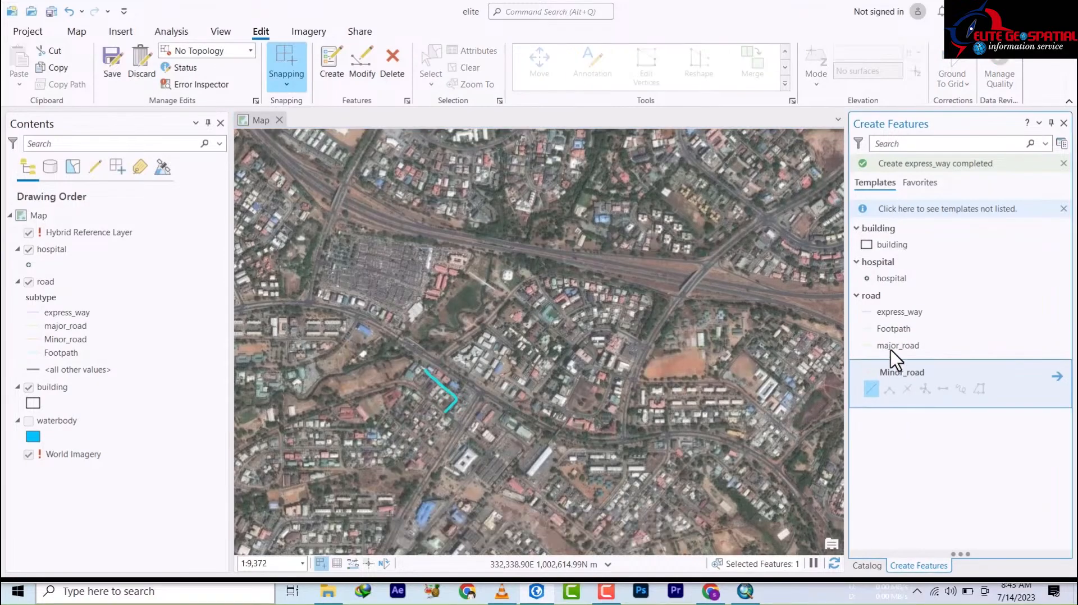
click(891, 332)
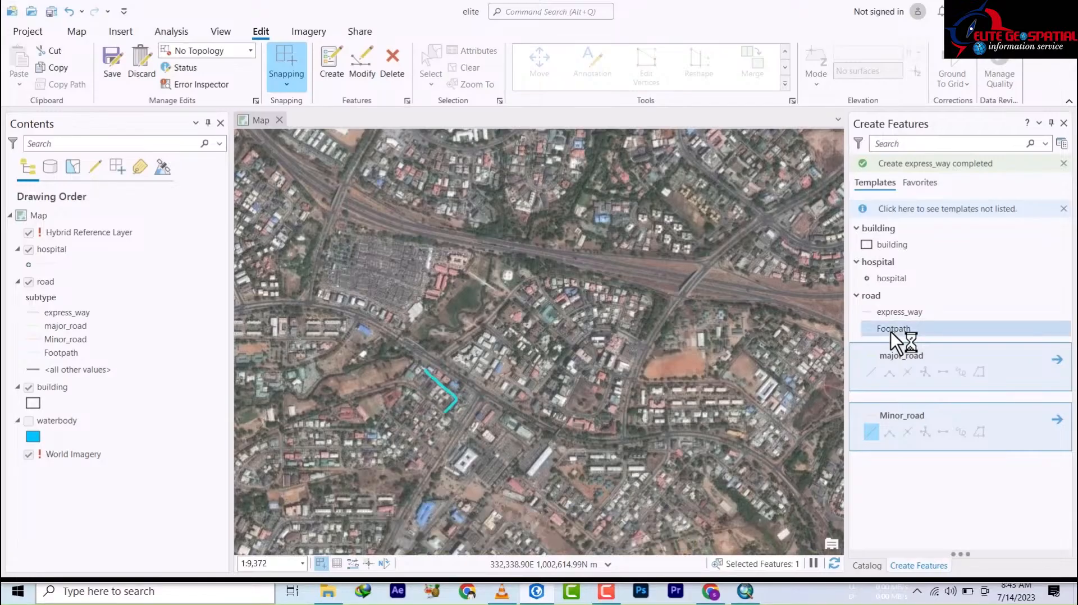
click(893, 312)
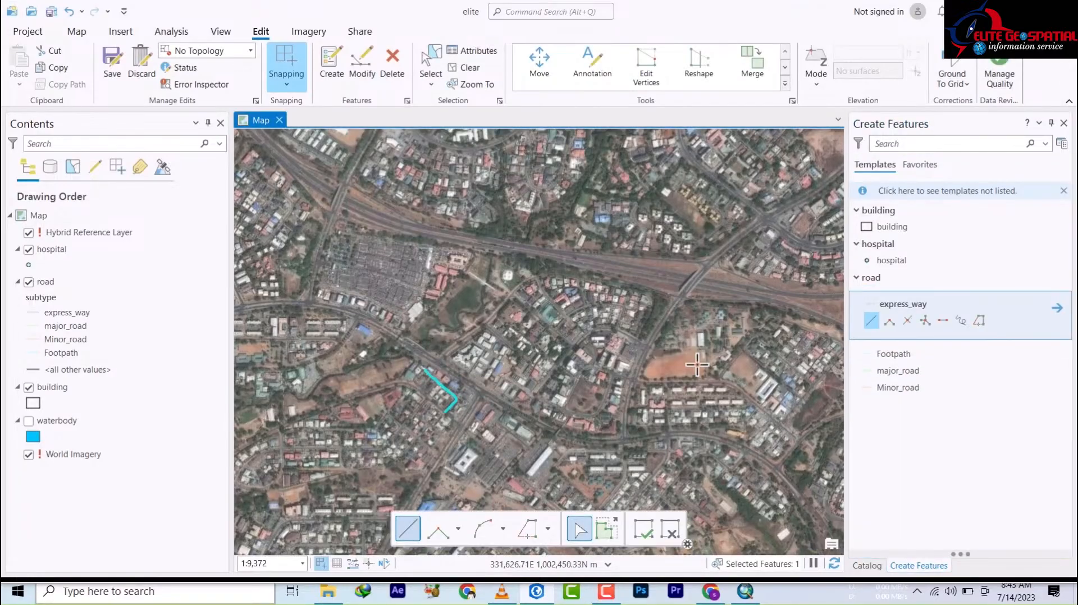
Start an express_way line on the highway's eastbound main carriageway, from just west of the slip-road merge, tracing it eastward
scroll(662, 354, down, 3)
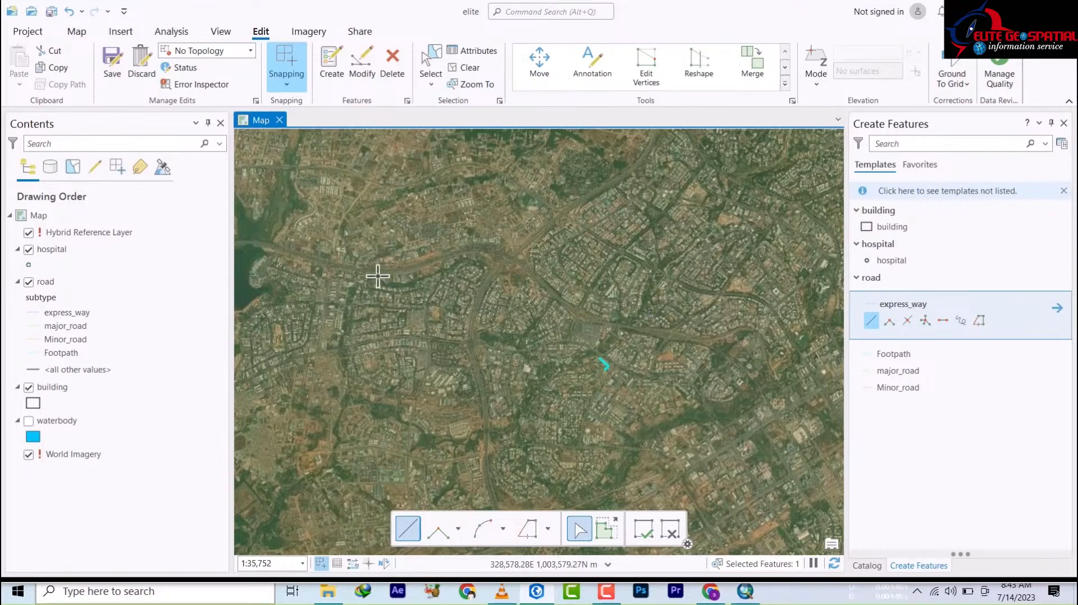
scroll(378, 276, up, 3)
scroll(378, 276, up, 5)
drag(421, 233, 445, 503)
drag(460, 447, 406, 373)
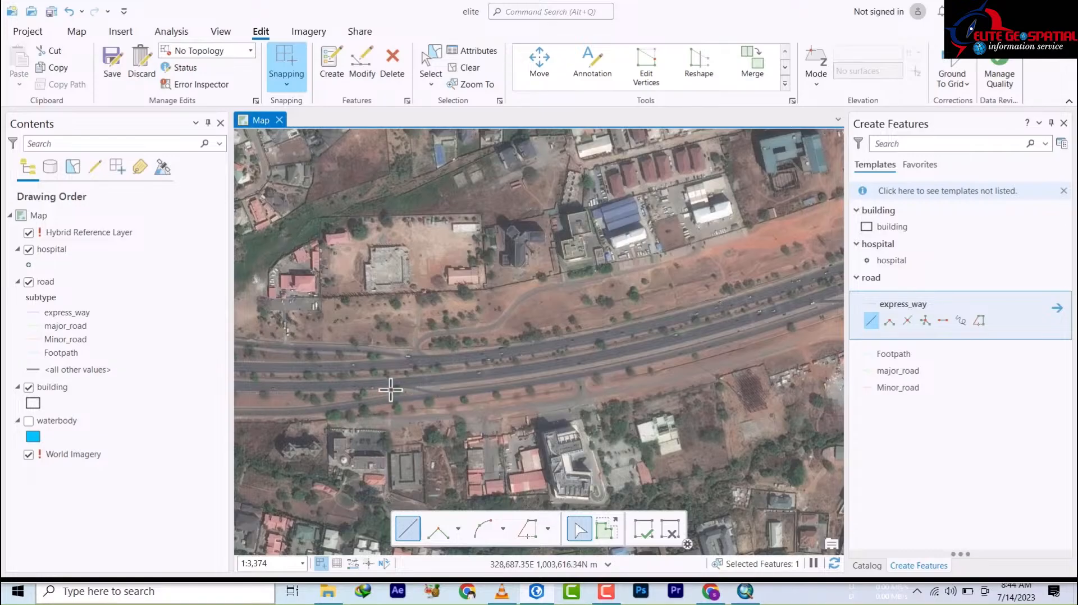
scroll(390, 389, up, 3)
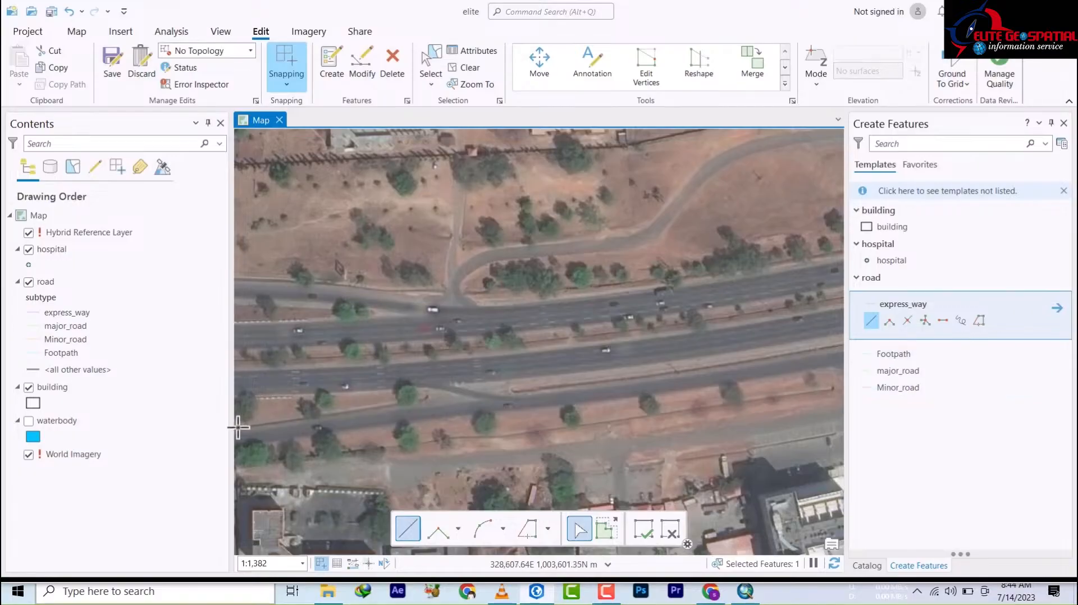
click(287, 384)
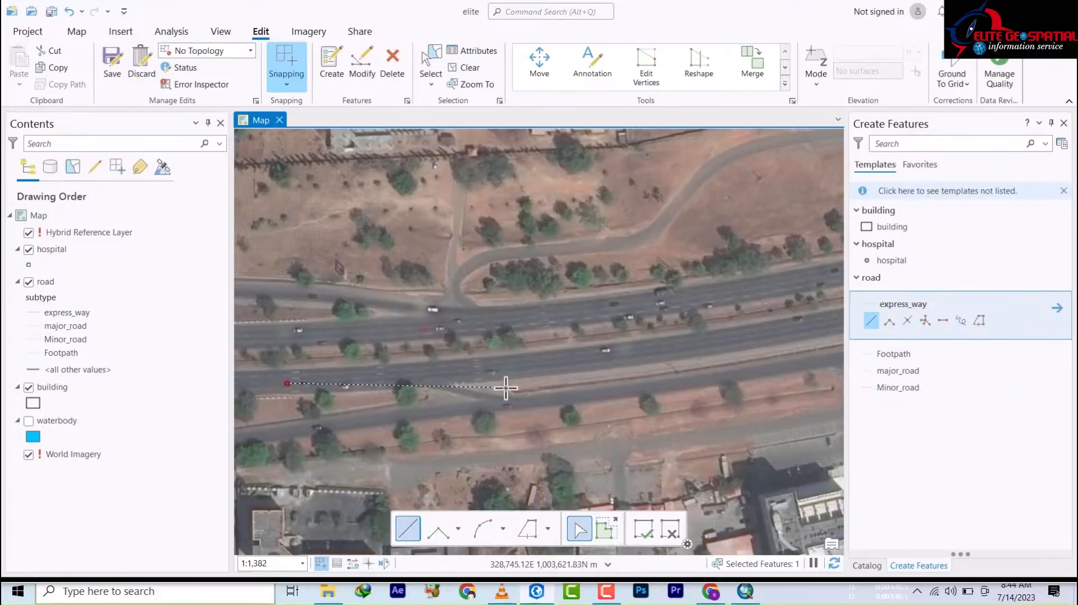
click(397, 375)
click(544, 362)
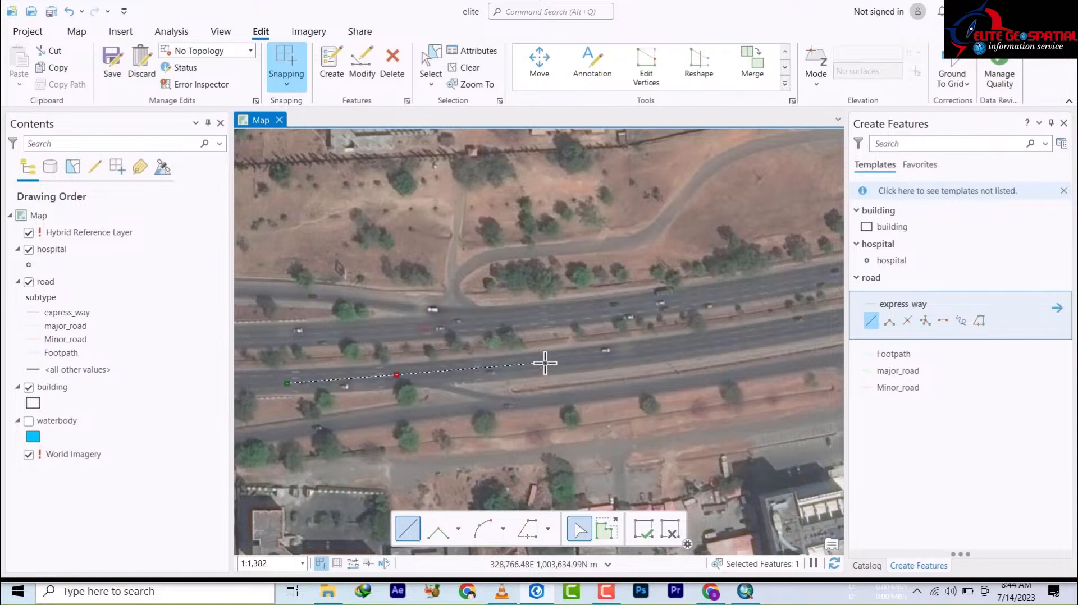
click(753, 337)
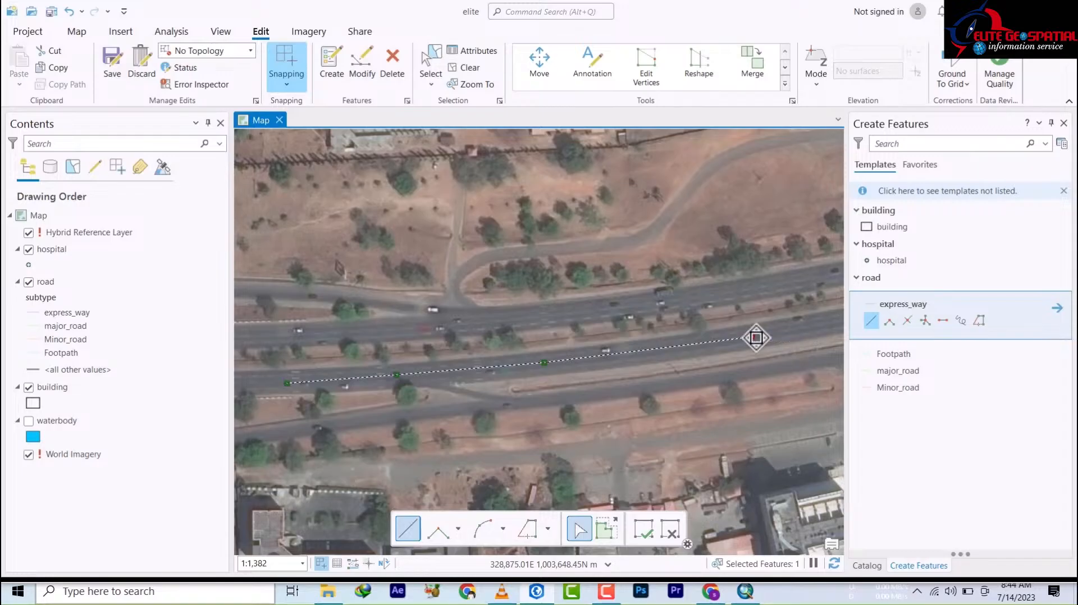
Continue the highway line east-northeast along the same carriageway, past the open ground and the unfinished building frame to the south
mouse_move(754, 337)
mouse_down()
mouse_move(365, 419)
mouse_move(274, 426)
mouse_up()
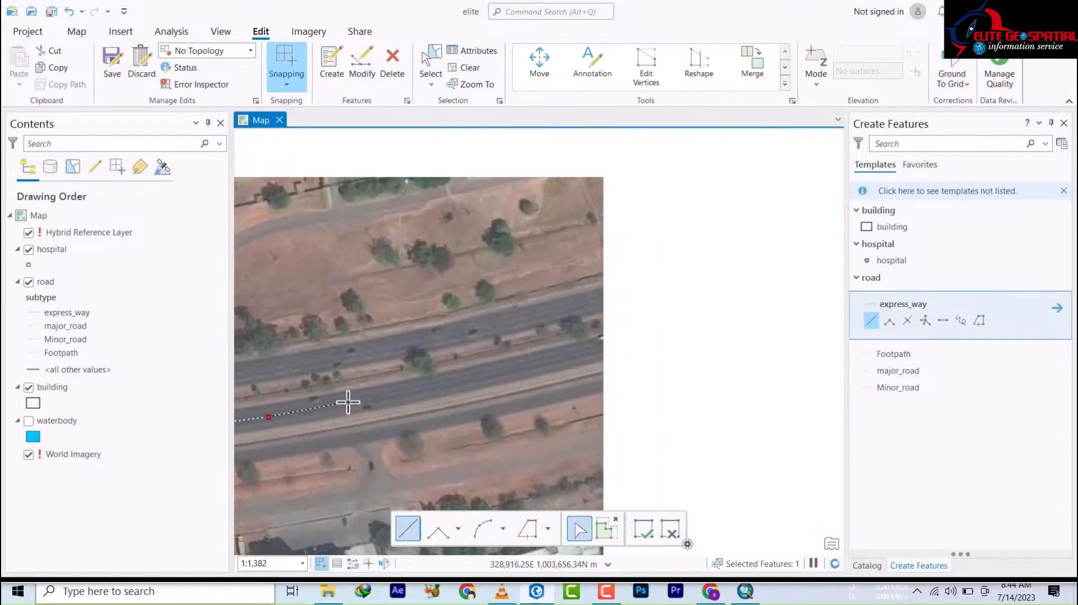
click(450, 383)
click(539, 365)
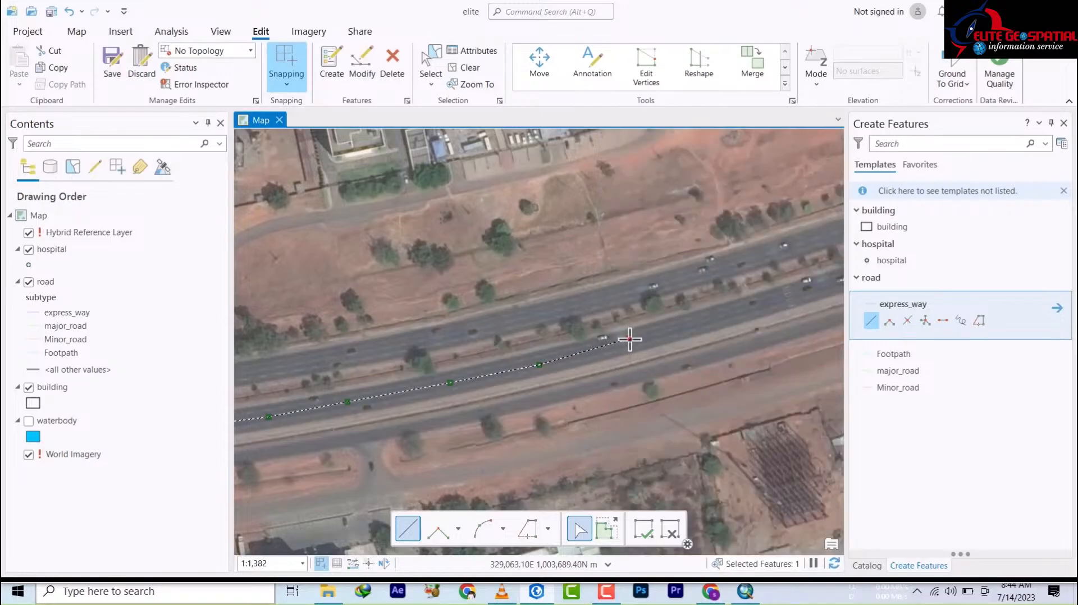
click(629, 339)
click(765, 302)
Extend the highway line northeast past the vehicle yard and finish it just beyond the side-road junction to the south
mouse_move(766, 302)
mouse_down()
mouse_move(586, 412)
mouse_move(438, 435)
mouse_up()
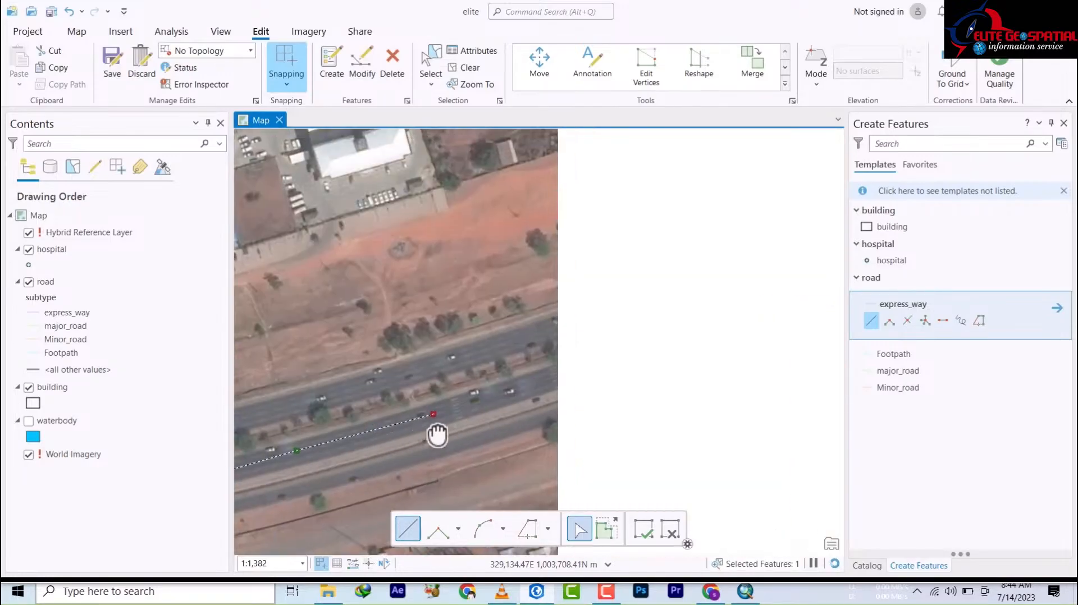
click(551, 378)
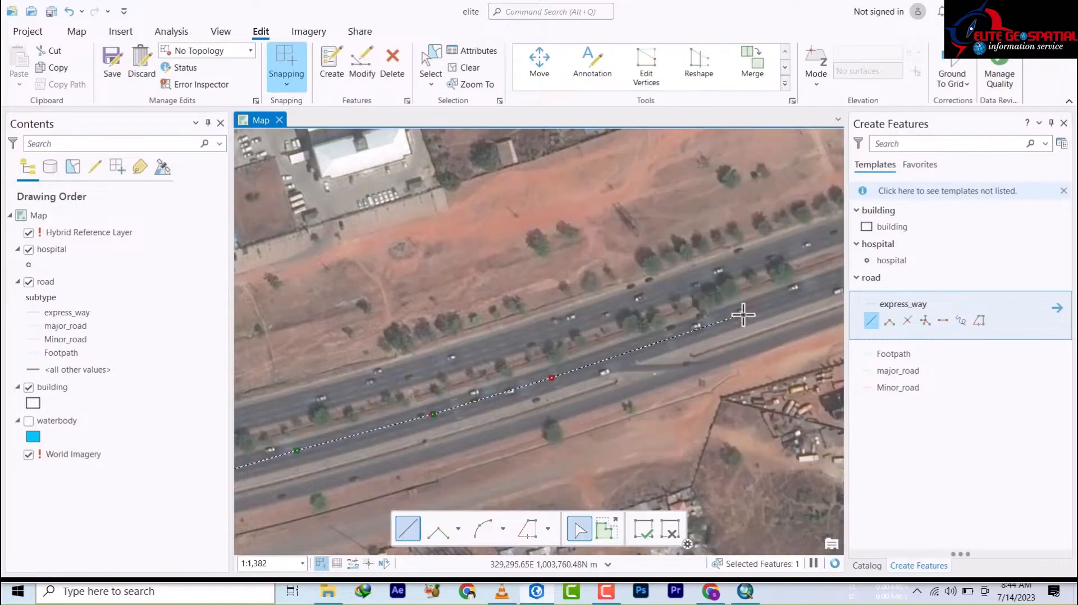
mouse_move(744, 315)
mouse_down()
mouse_move(507, 386)
mouse_move(339, 417)
mouse_up()
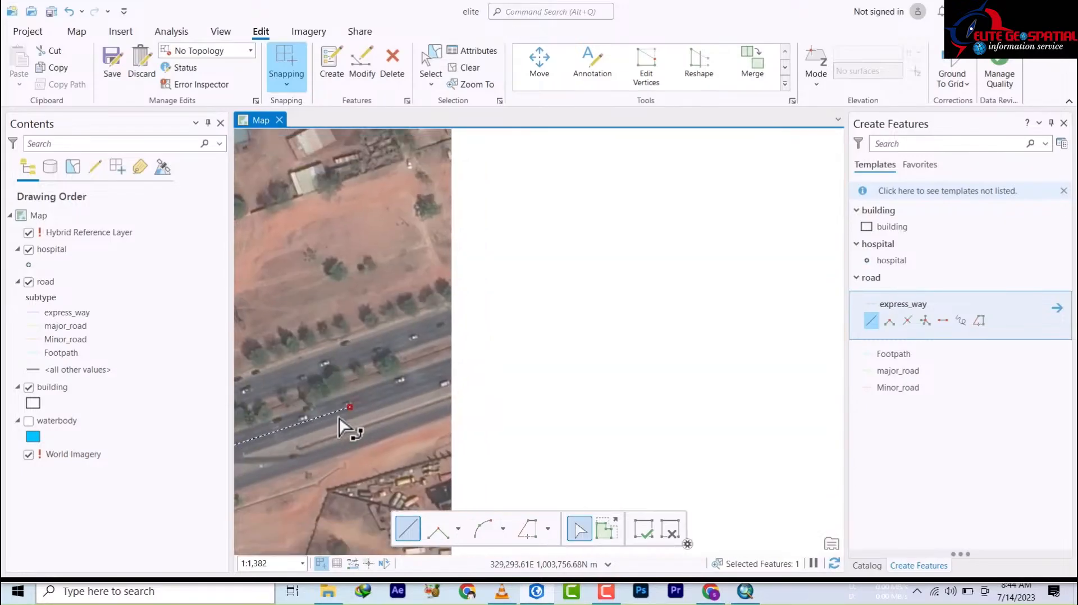
click(347, 407)
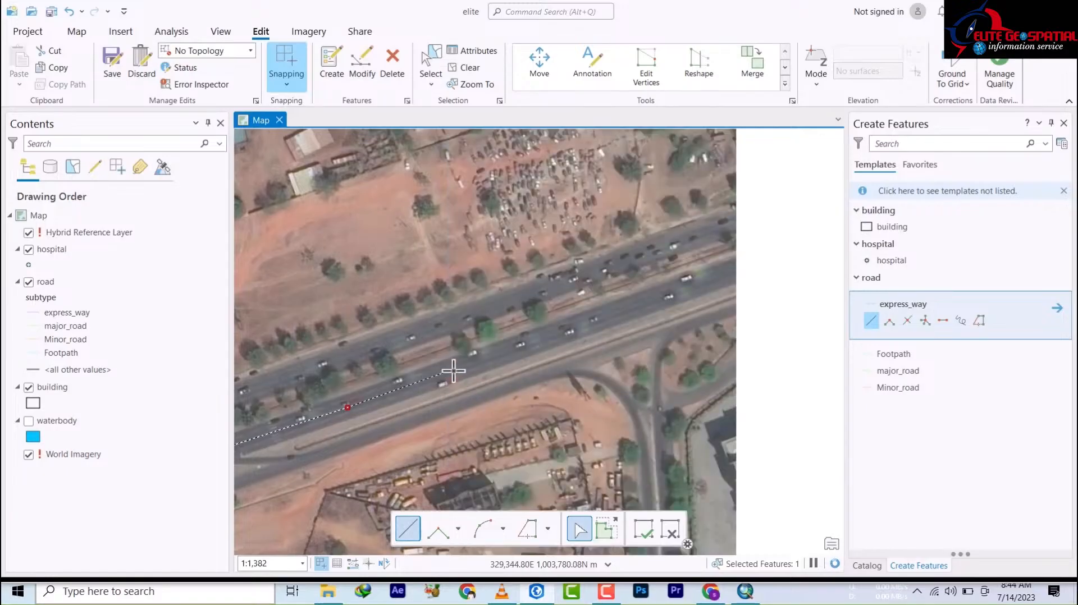
click(460, 367)
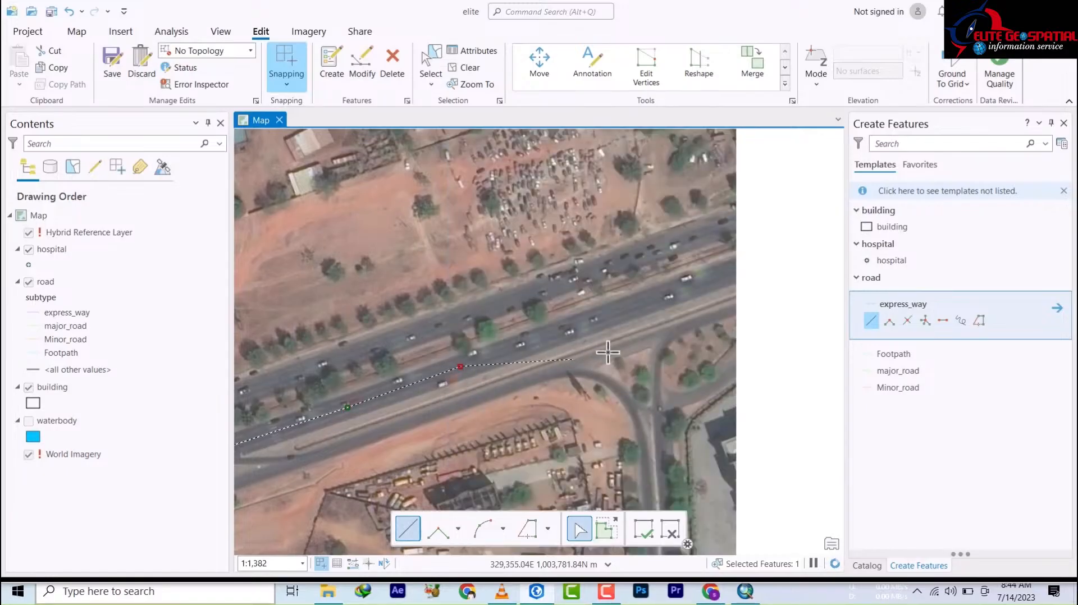
click(653, 299)
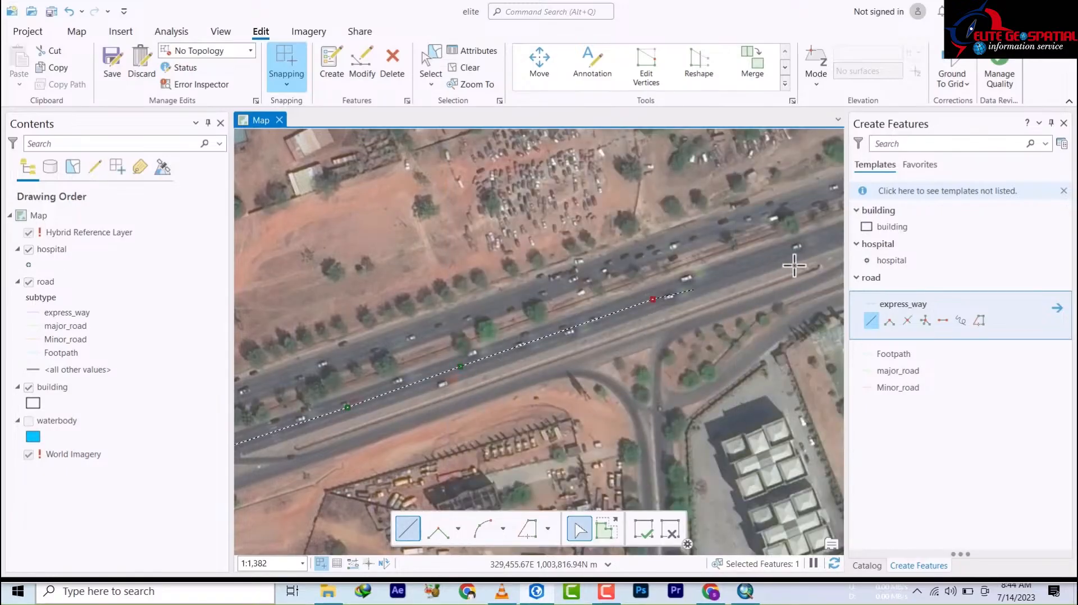
double_click(823, 241)
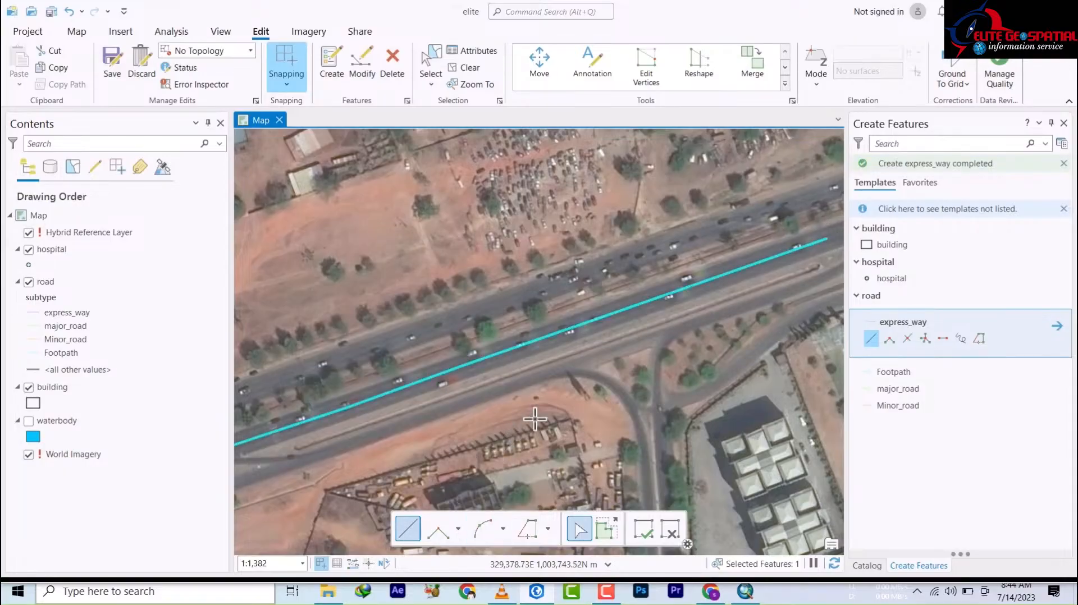
Draw an express_way line along the southeastern outer carriageway at the cloverleaf interchange, from the overpass southwest beyond the ramp junction
scroll(578, 414, up, 3)
scroll(579, 414, down, 5)
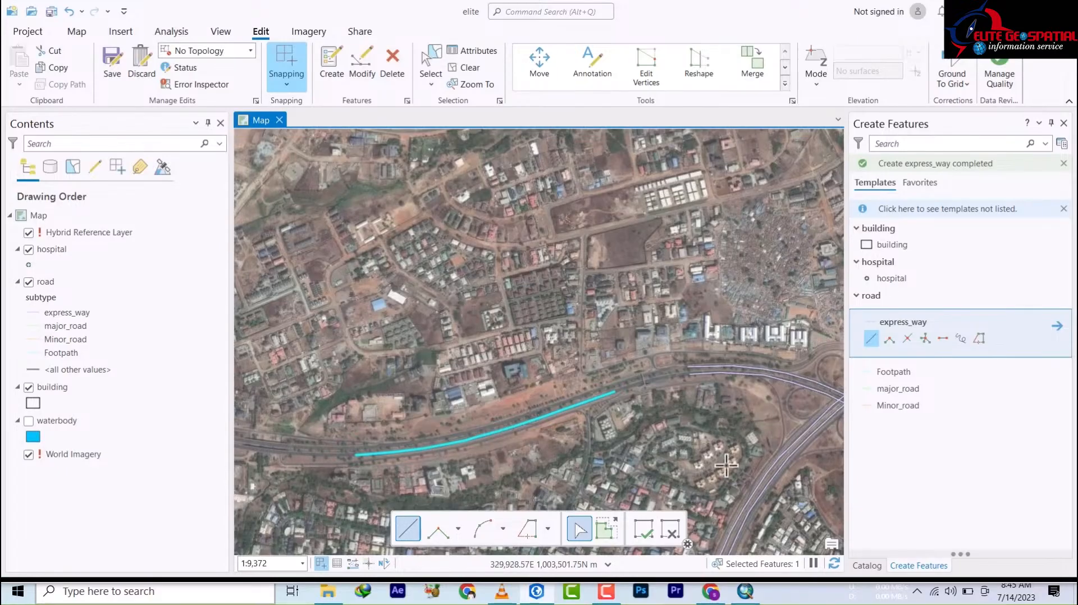
drag(731, 459, 416, 397)
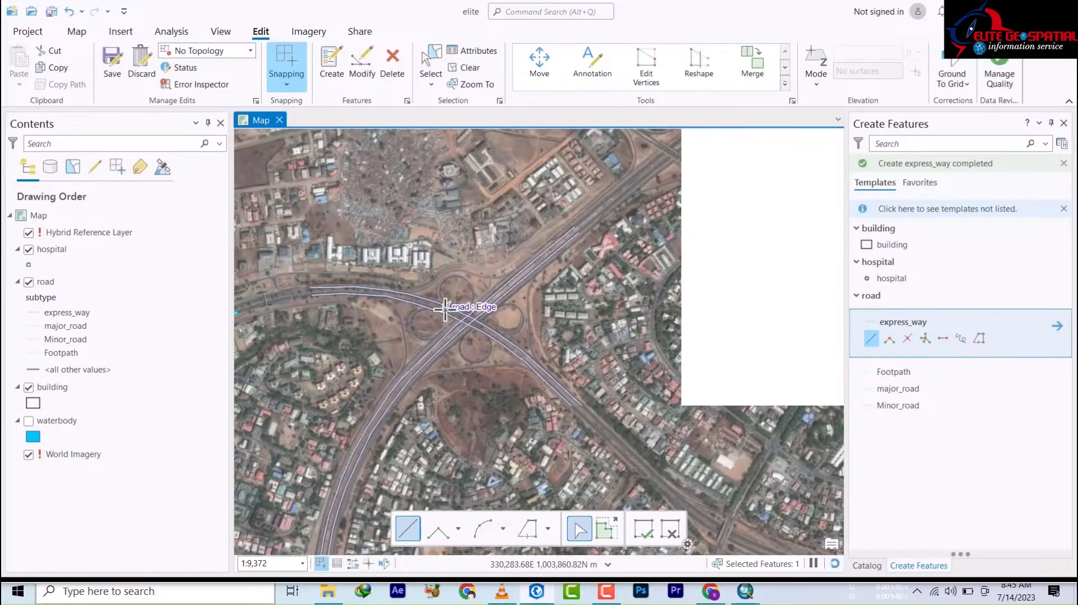
scroll(466, 315, up, 3)
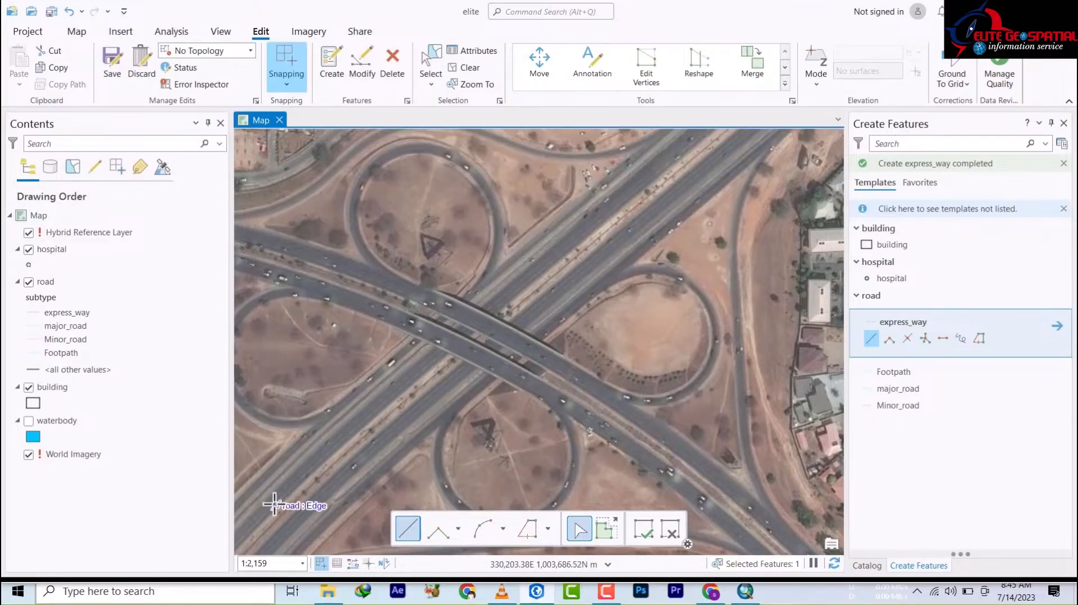
drag(273, 504, 581, 257)
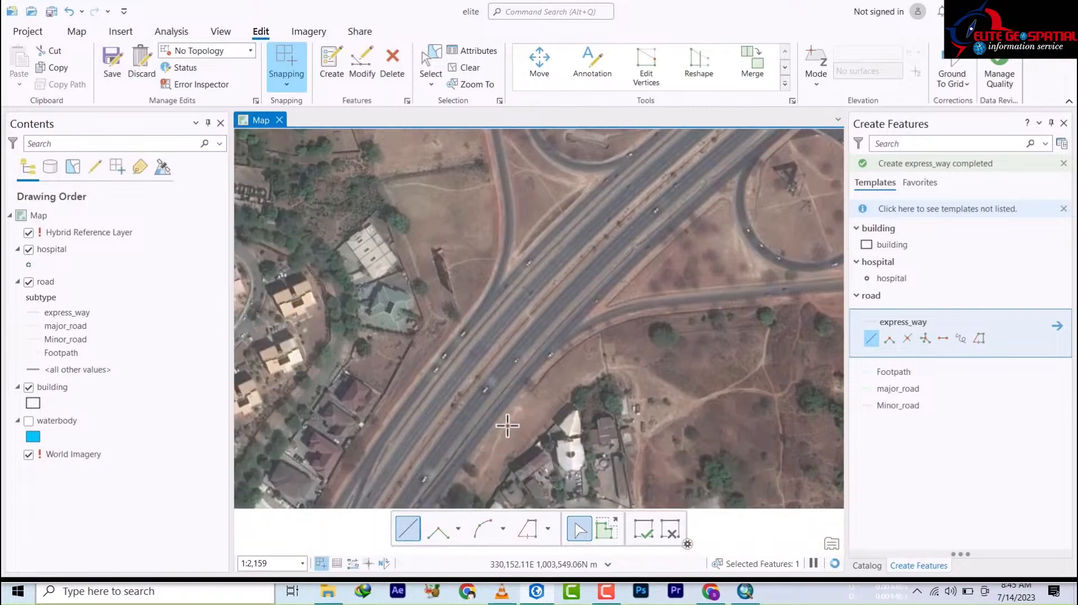
drag(503, 436, 308, 482)
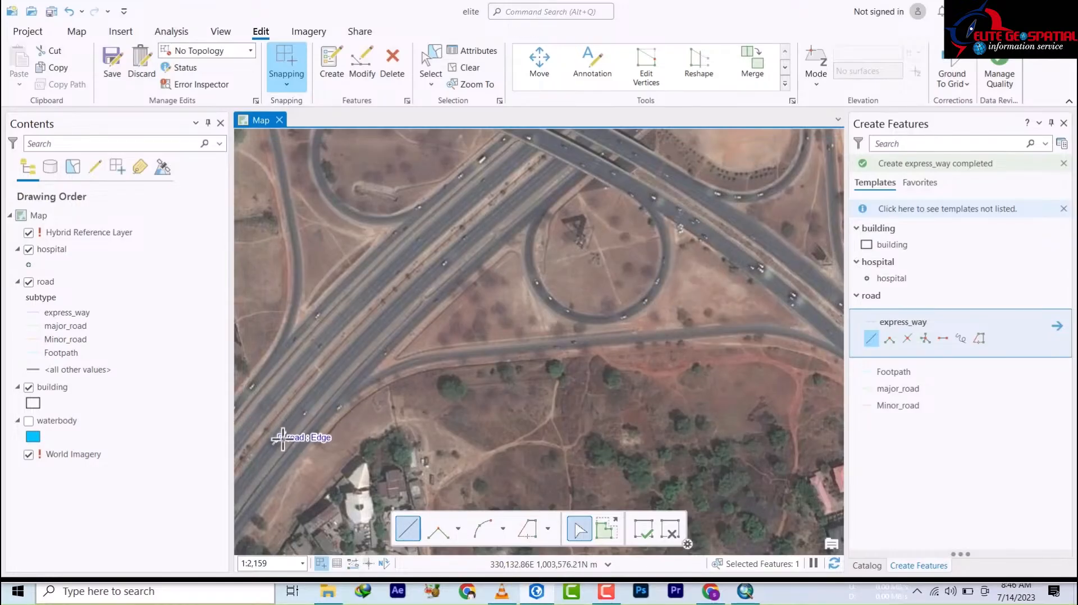
click(578, 175)
click(463, 273)
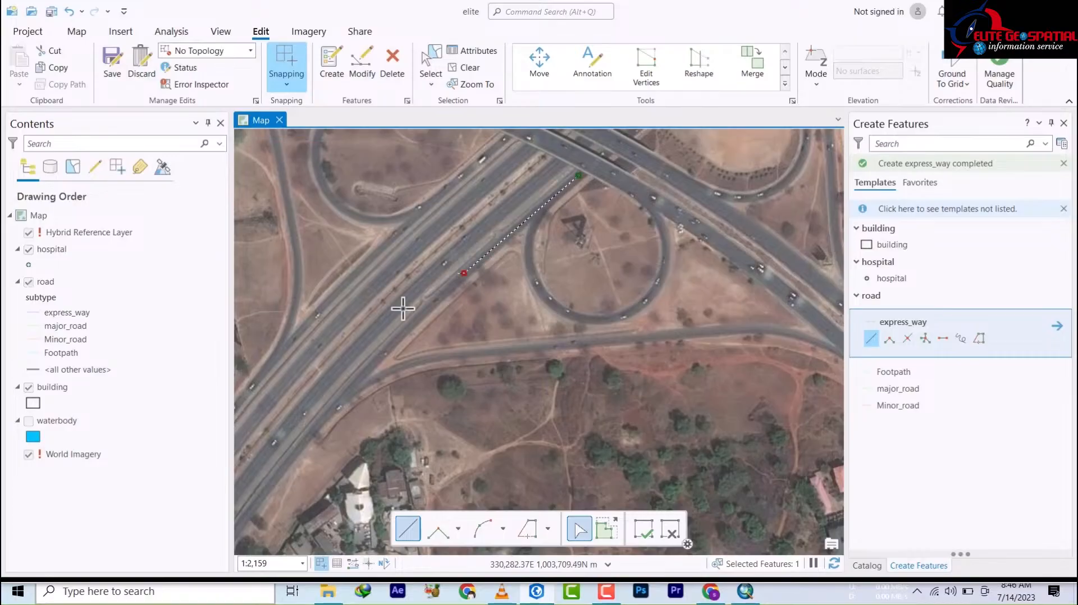
click(365, 368)
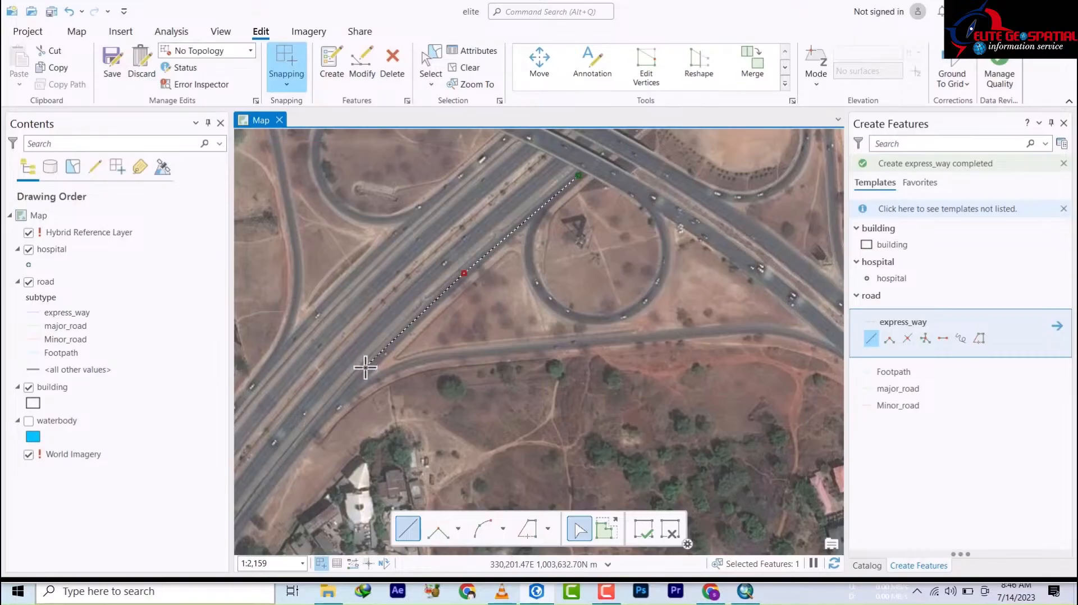
click(293, 450)
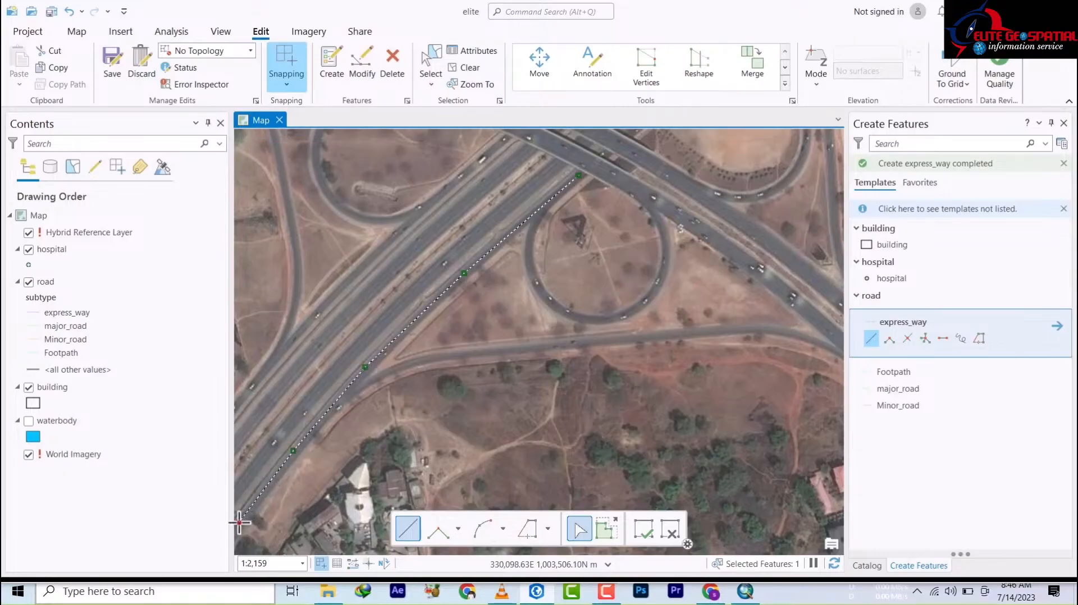
double_click(240, 522)
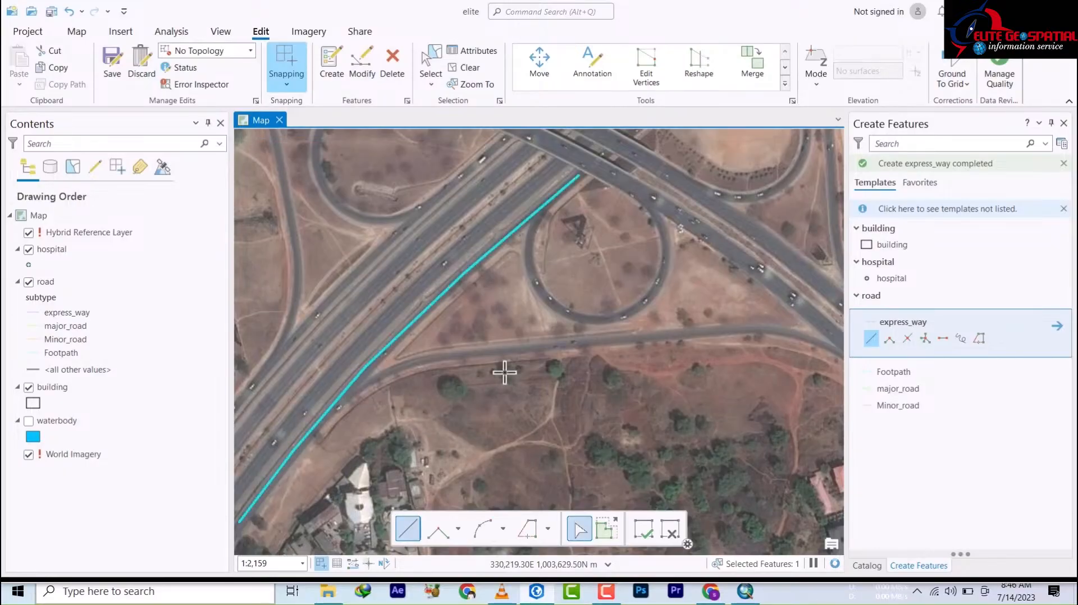
Start an express_way line on the interchange's southern connecting ramp, from the new carriageway line around the bend and east below the loop
click(331, 409)
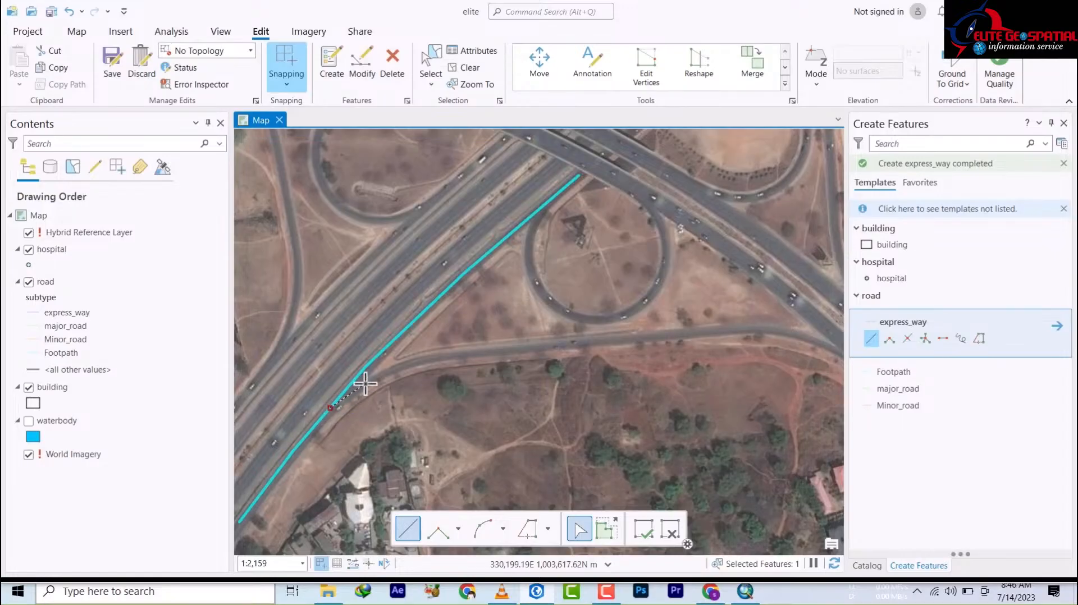
click(365, 383)
click(389, 372)
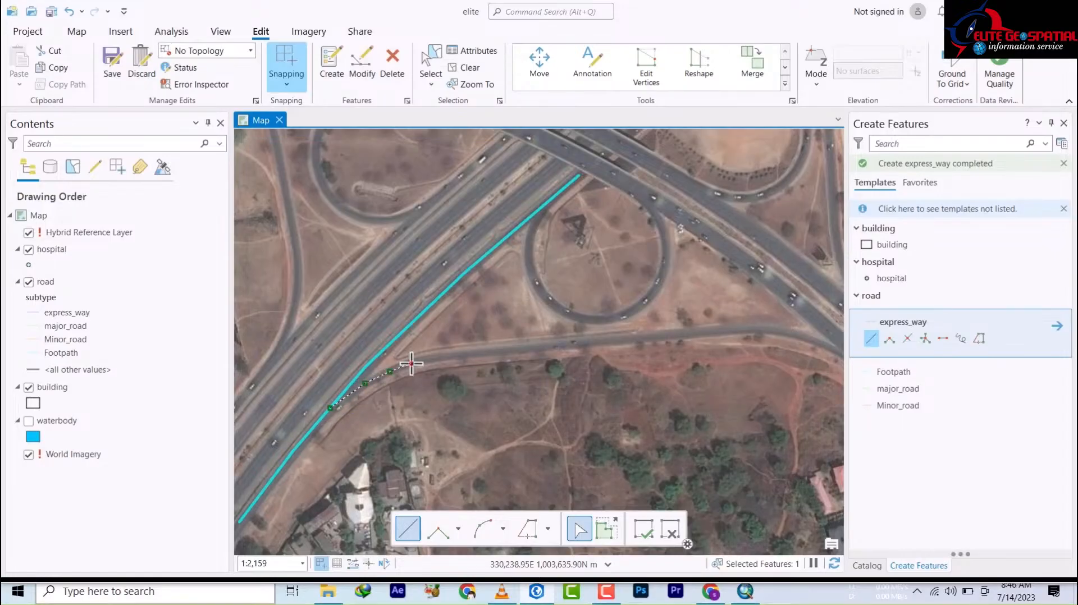
click(472, 354)
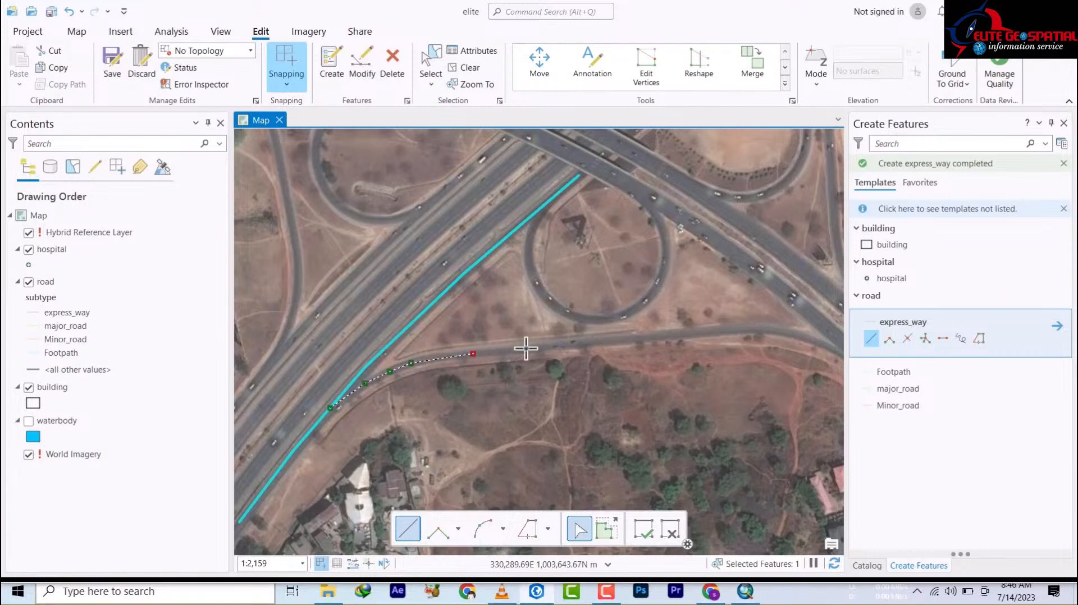
click(571, 344)
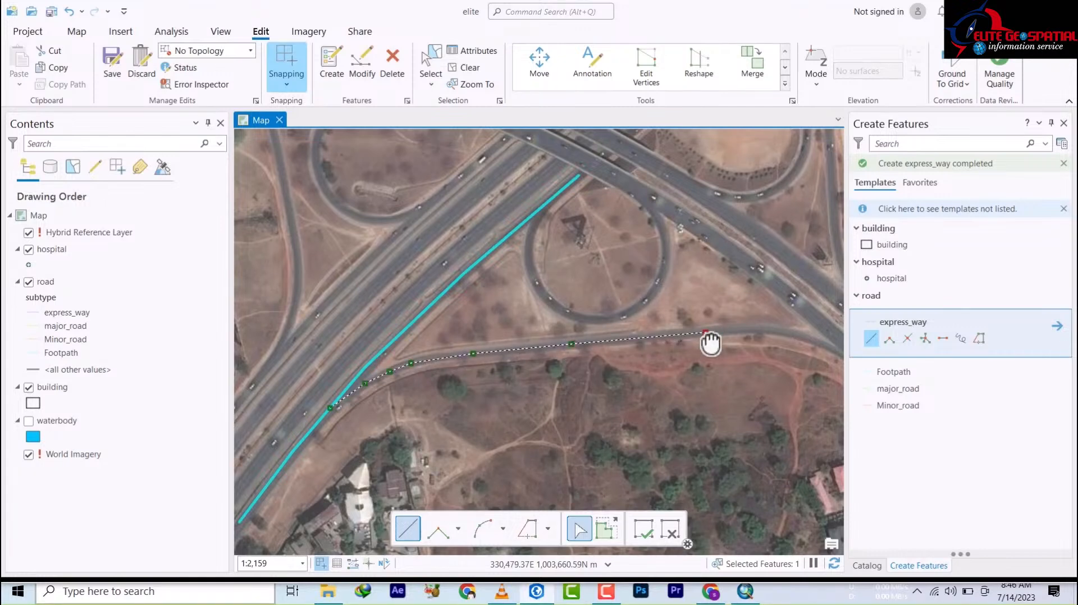
Continue the ramp's line east and southeast, finishing it where the ramp merges with the southeast-bound highway
scroll(471, 363, down, 2)
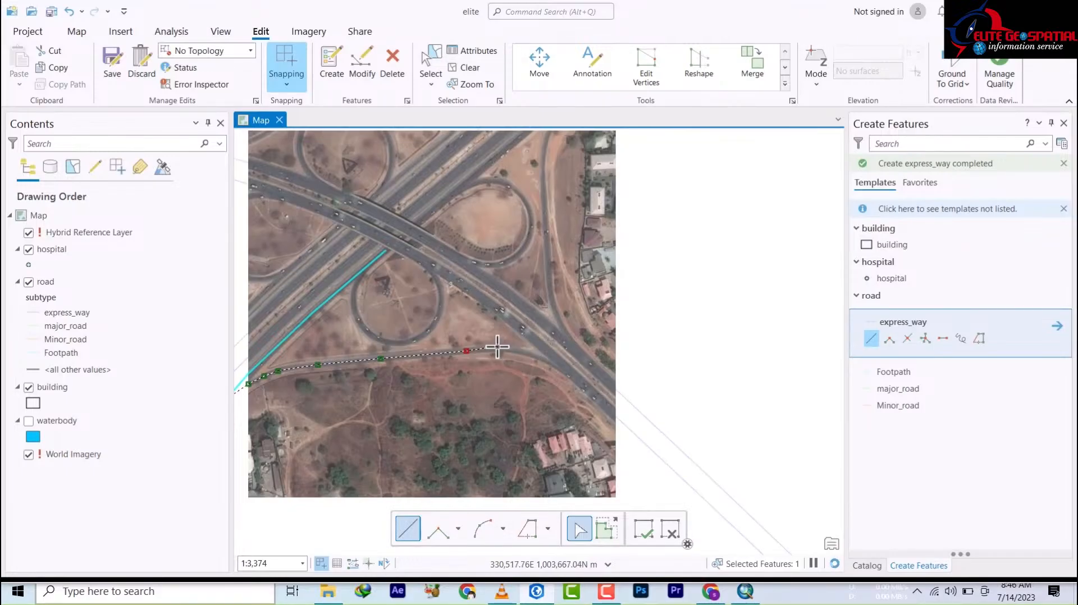
click(503, 348)
click(535, 356)
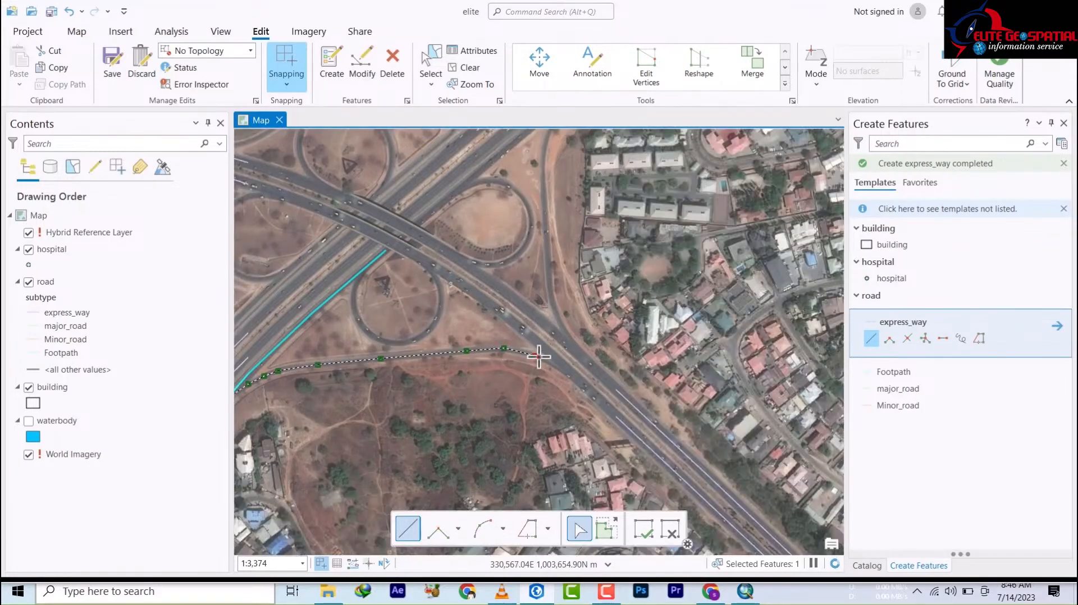
double_click(577, 378)
Examine the highway and road junctions northeast of the cloverleaf interchange
scroll(618, 375, up, 5)
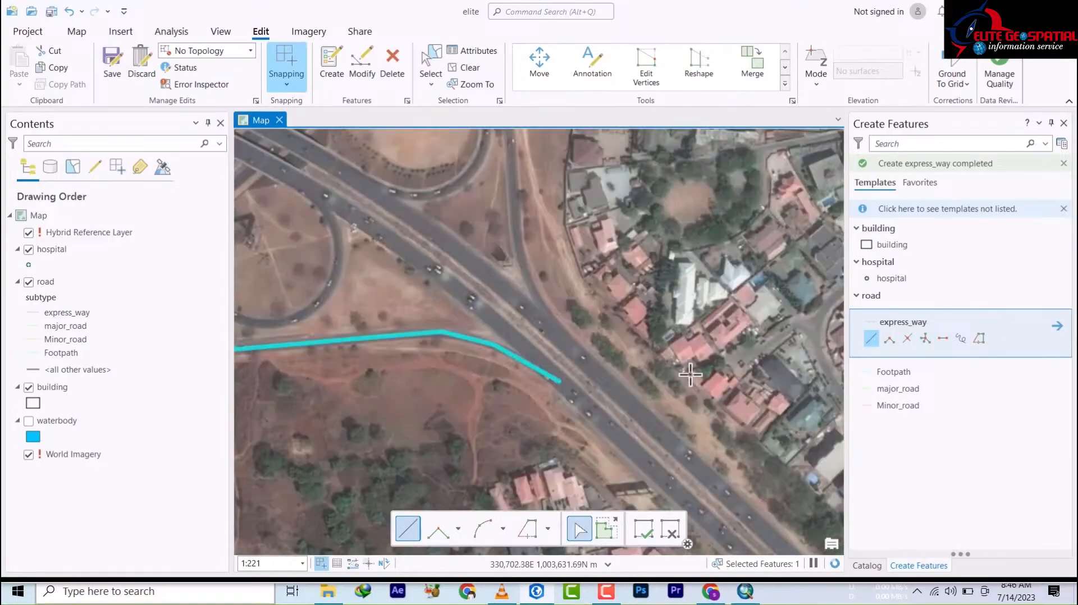
scroll(690, 375, down, 5)
scroll(645, 390, down, 2)
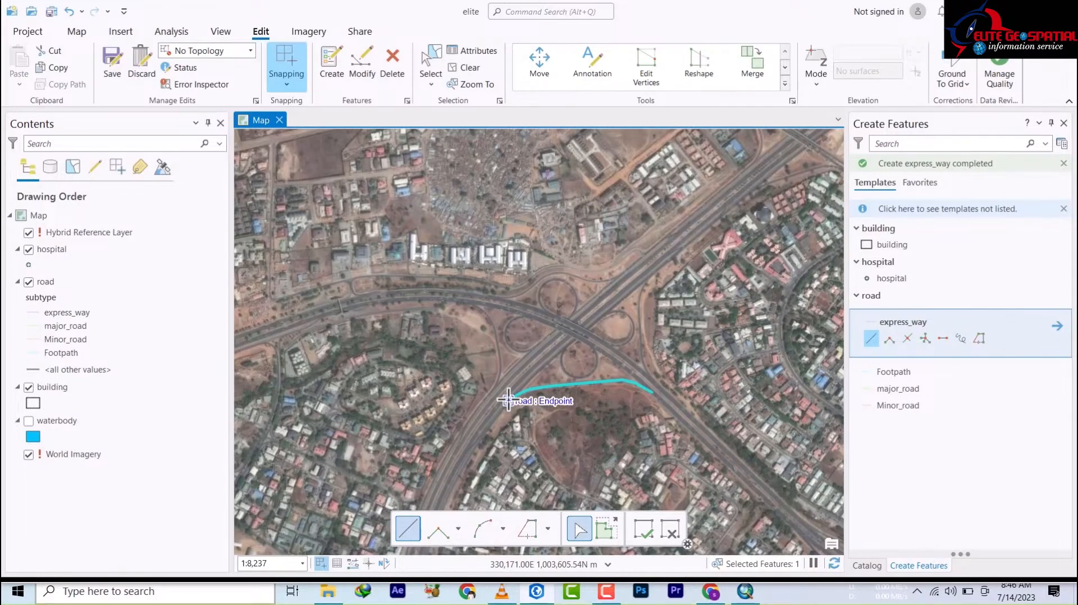
drag(619, 244, 257, 425)
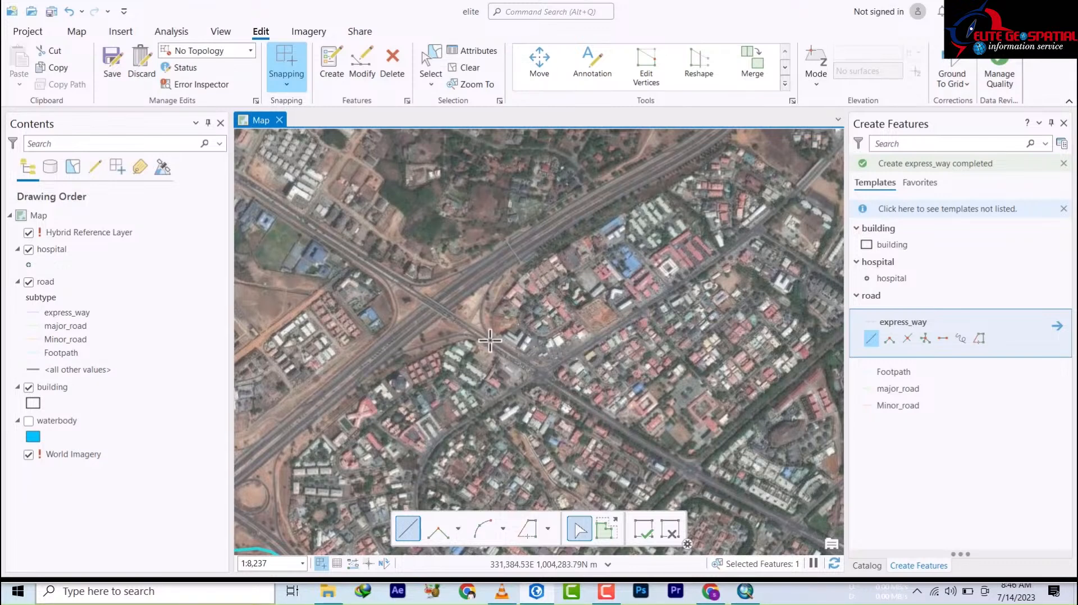
scroll(524, 243, up, 1)
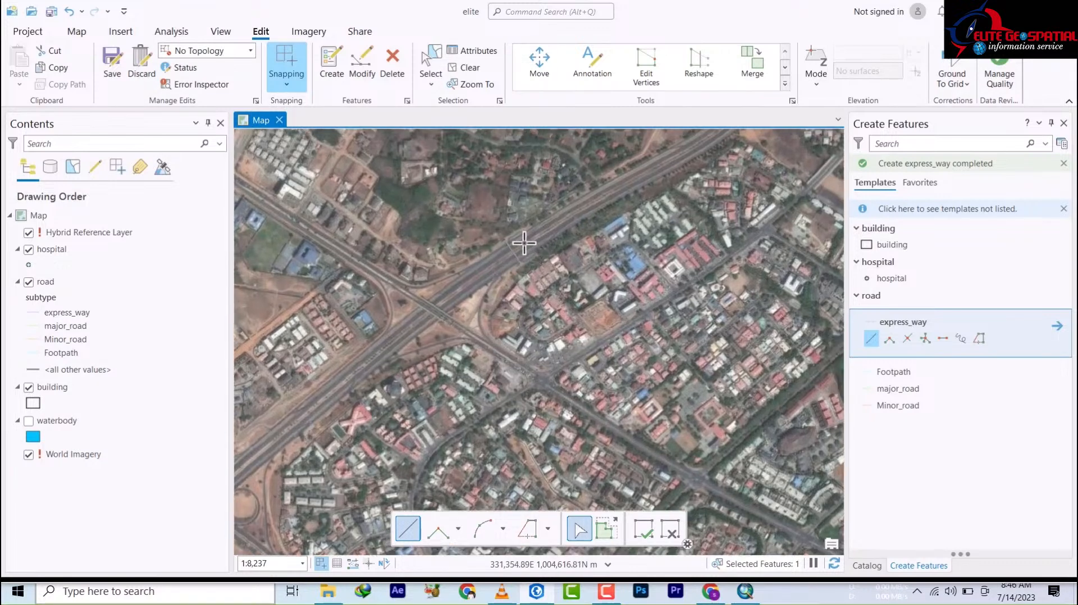
scroll(524, 244, up, 3)
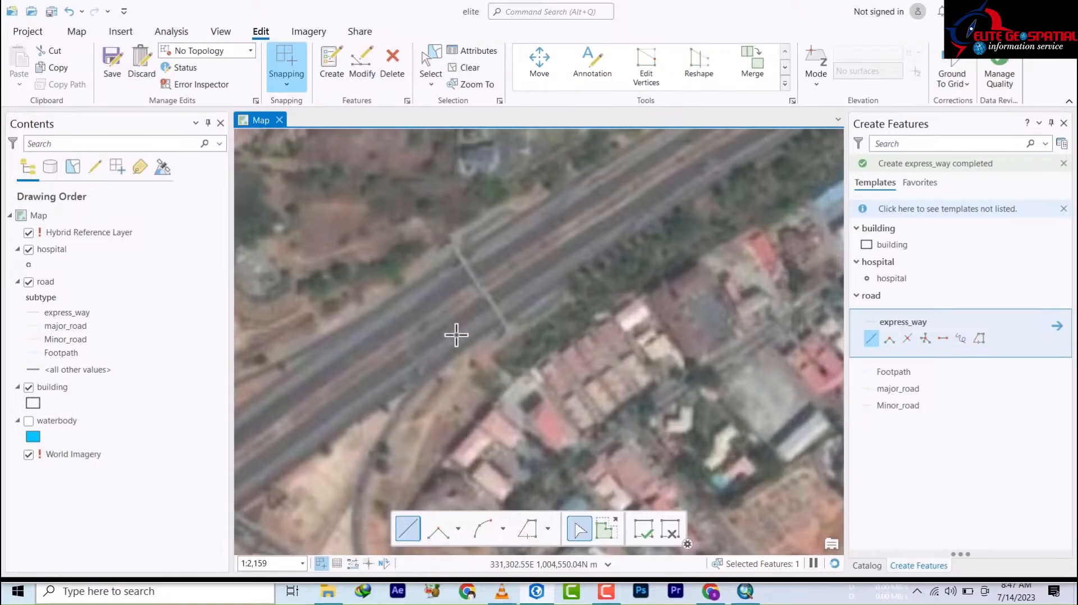
scroll(453, 335, down, 3)
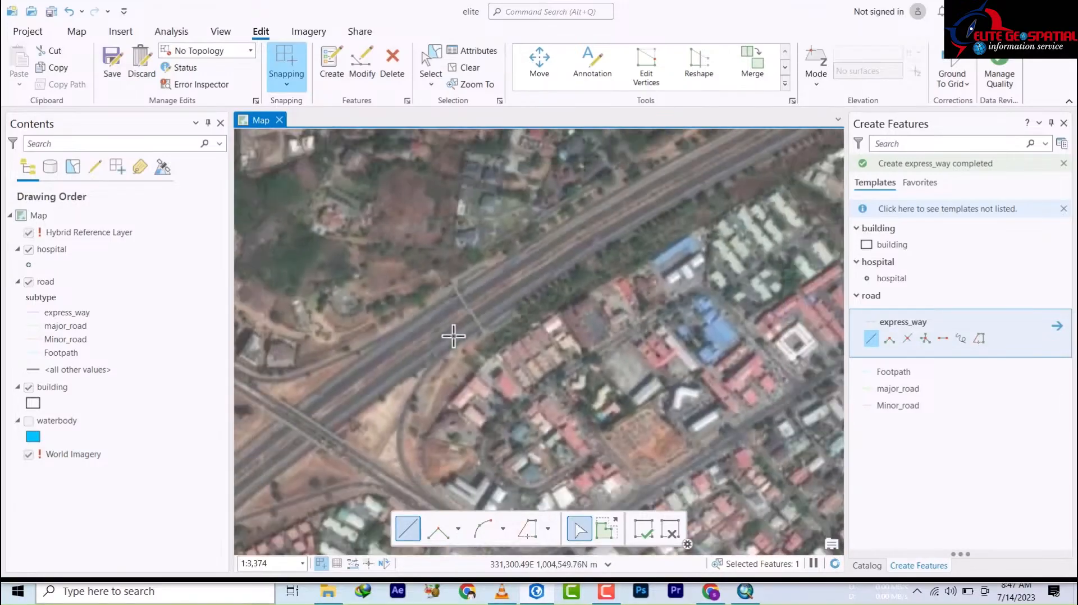
scroll(454, 337, down, 1)
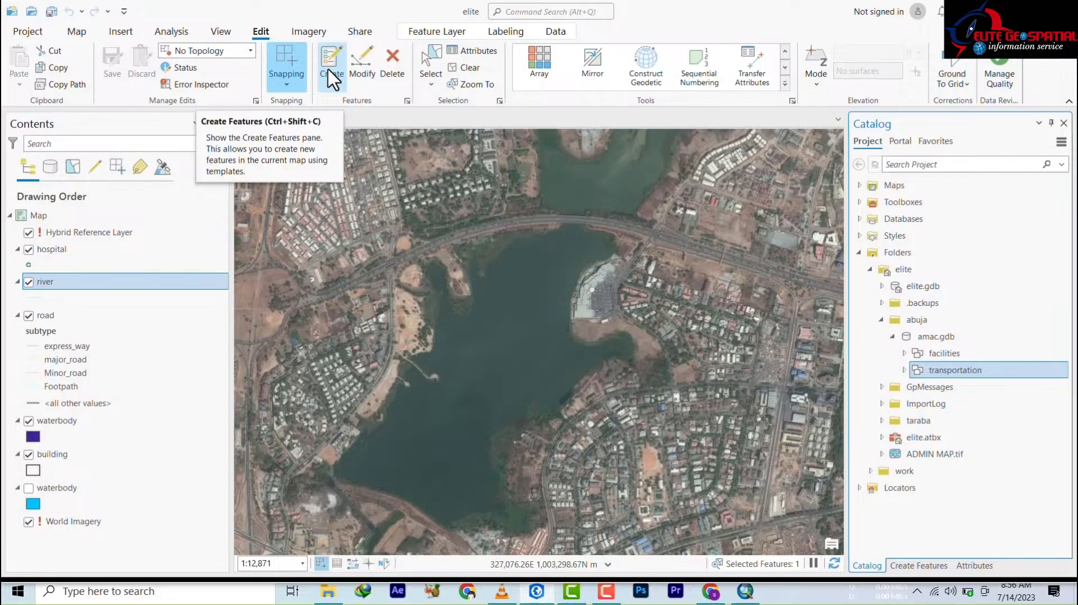
Enable Map Topology for editing and activate the polygon tool of the waterbody feature template
click(250, 51)
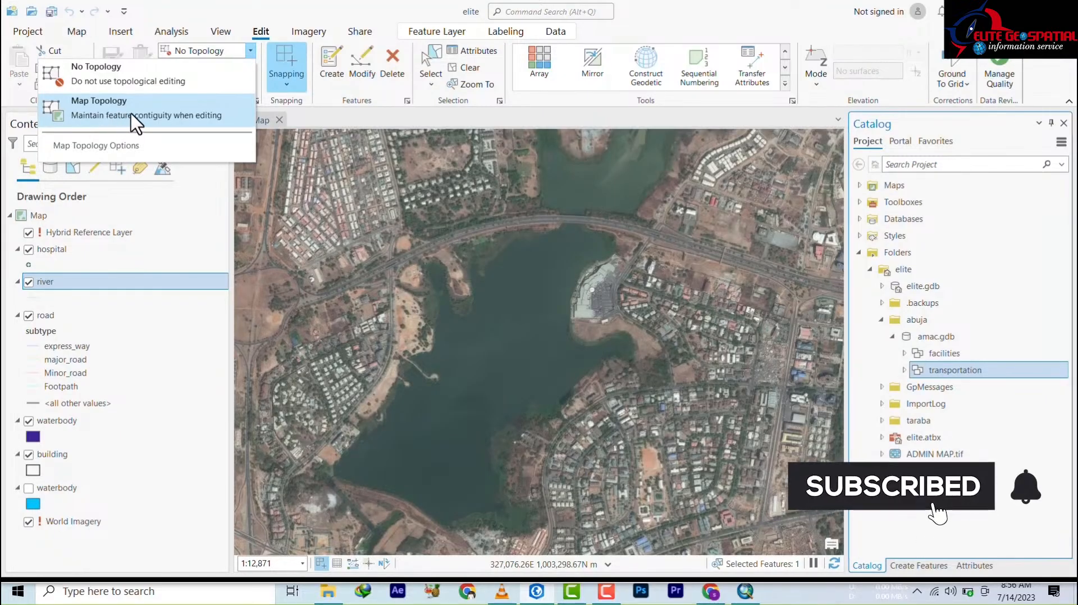
click(190, 124)
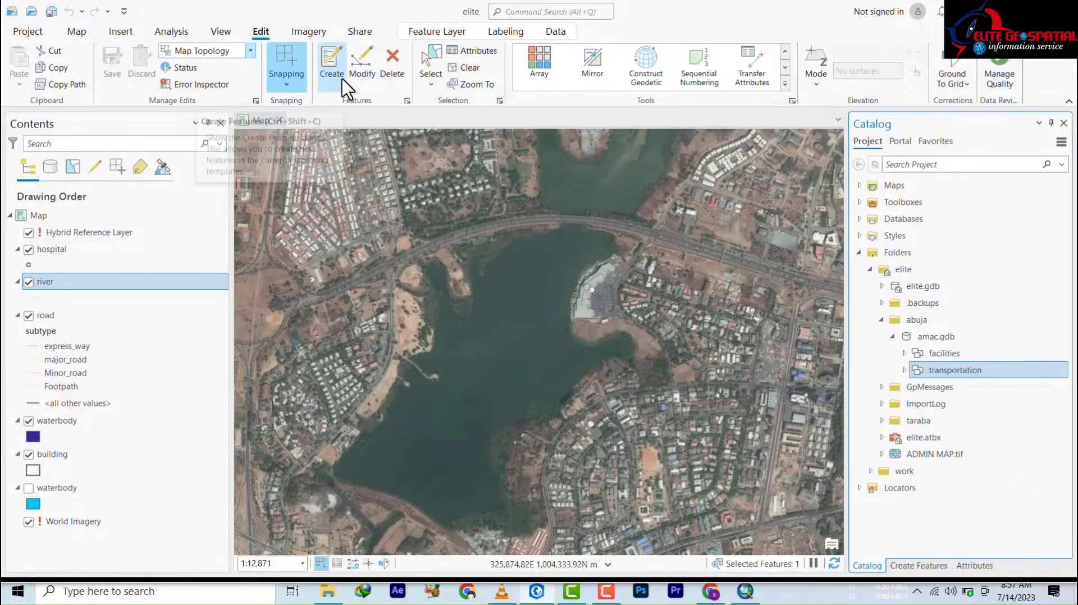
click(327, 71)
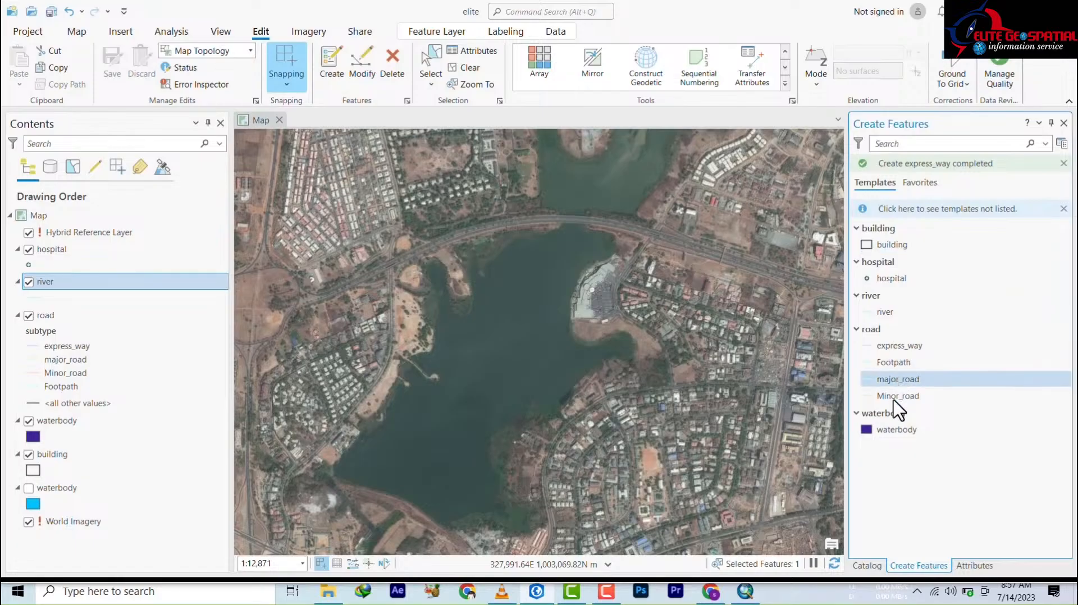
click(889, 429)
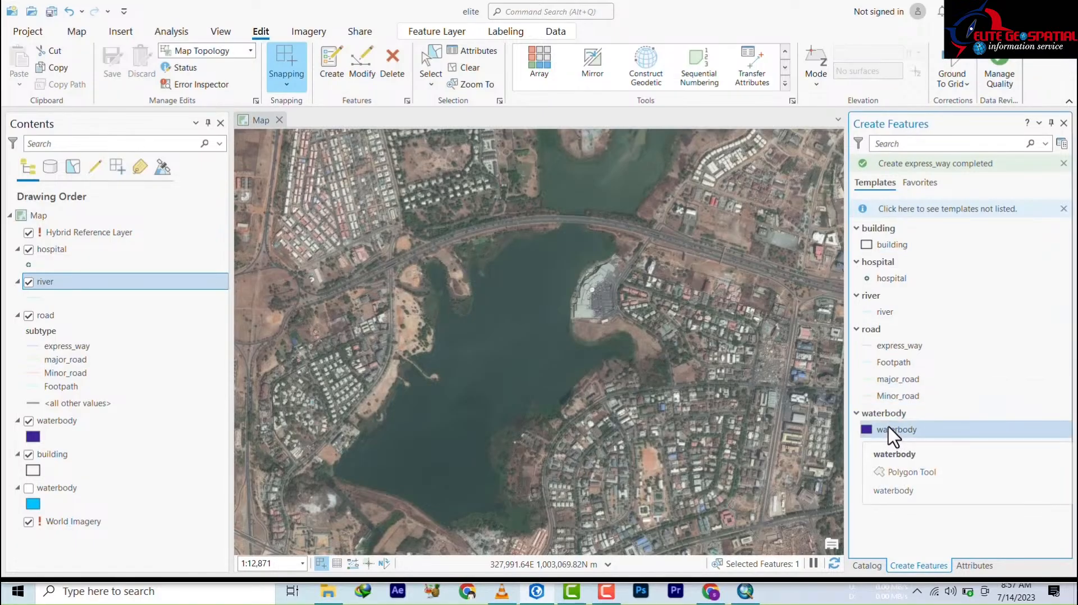
click(870, 456)
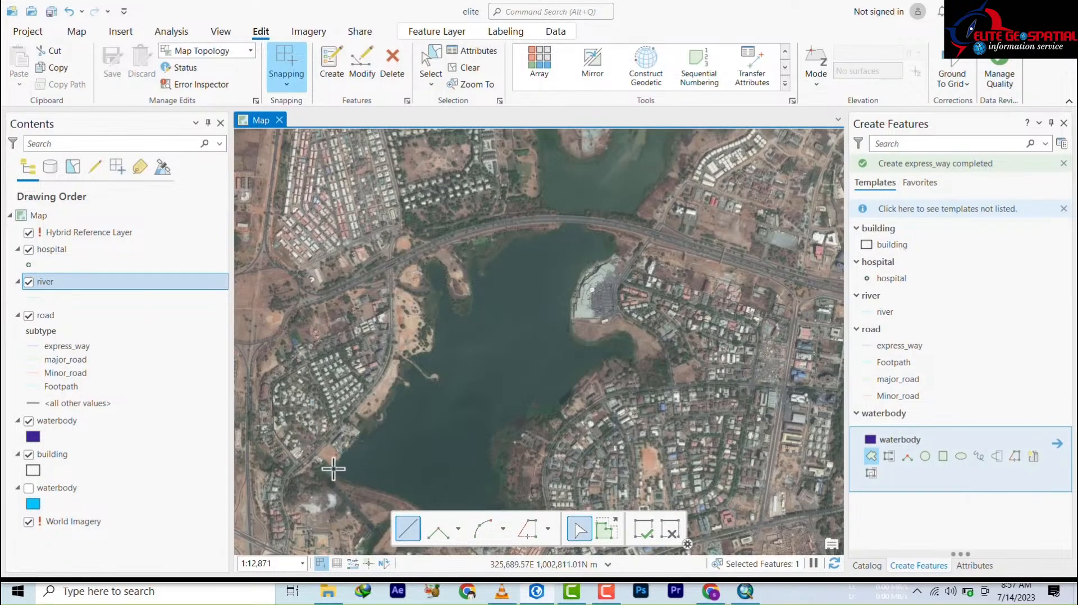
Start a waterbody polygon at the lake's southwest corner and trace the western shore northeast to the small sandy spit
scroll(334, 469, up, 3)
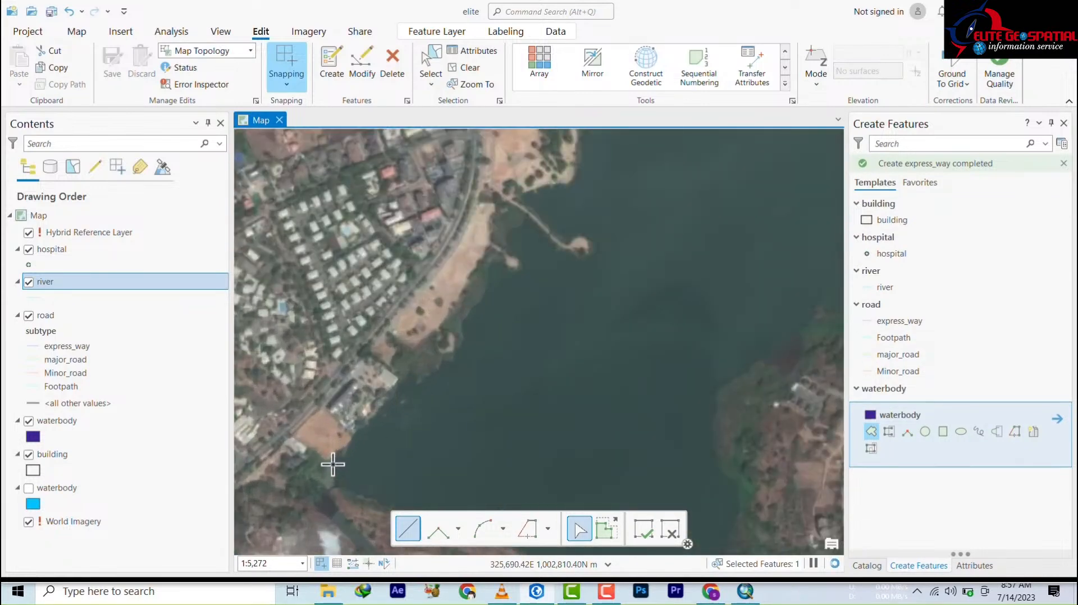
click(360, 430)
click(401, 398)
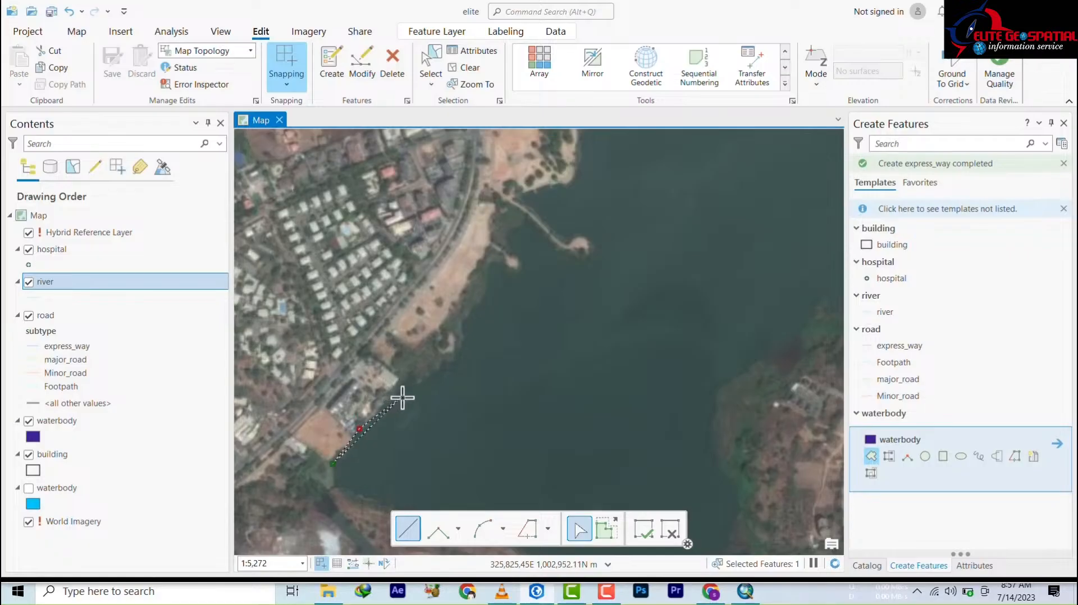
click(446, 370)
click(469, 331)
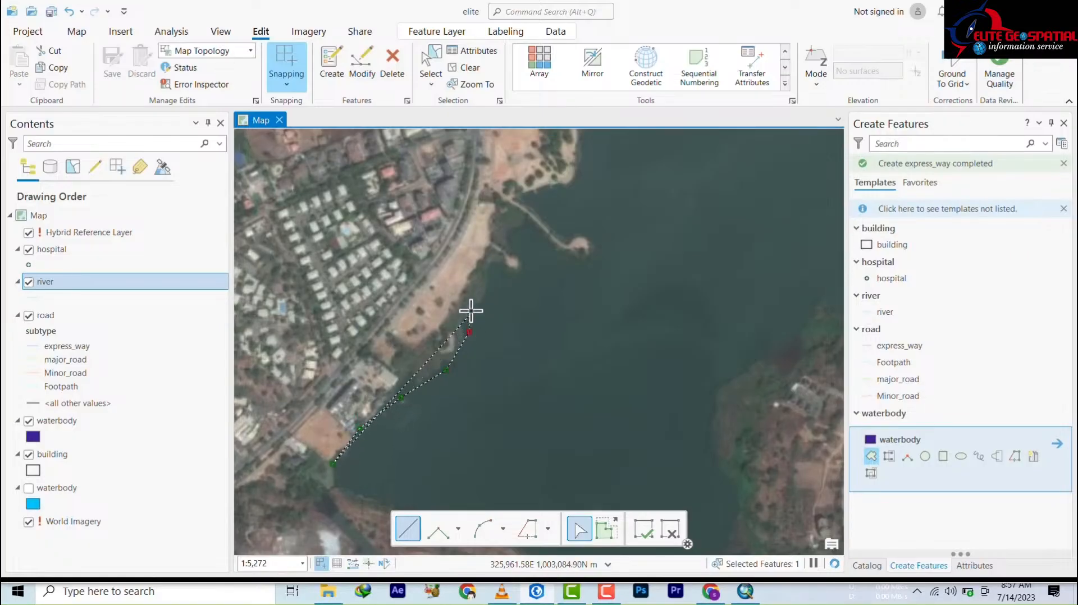
click(471, 310)
click(488, 273)
click(495, 262)
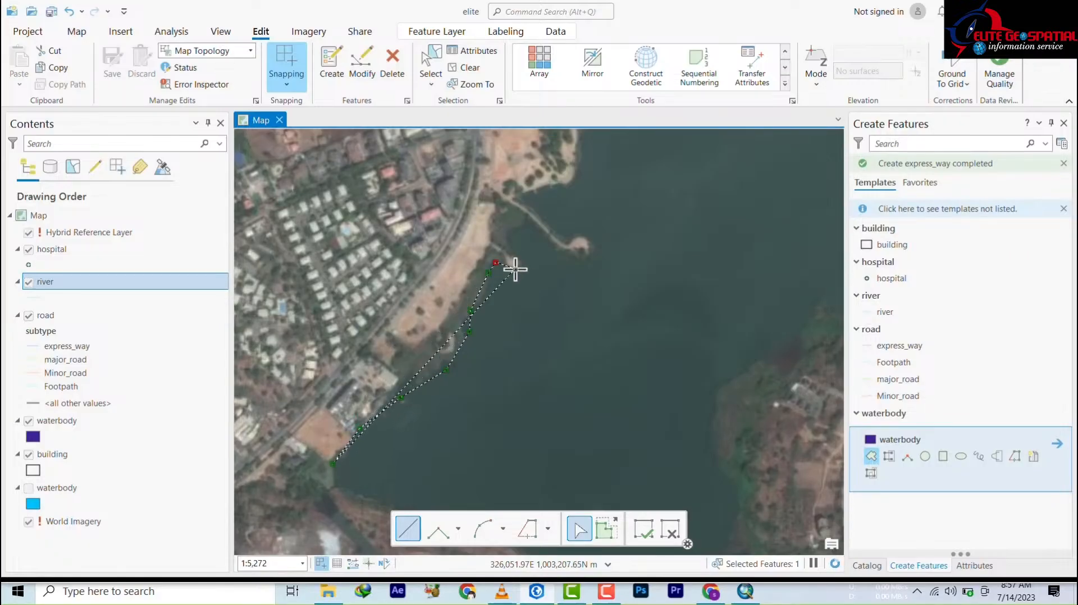
Continue the waterbody outline around the small spit, across the base of the longer jetty and east along the shore to the sandy point
click(518, 274)
click(520, 259)
click(504, 241)
click(525, 223)
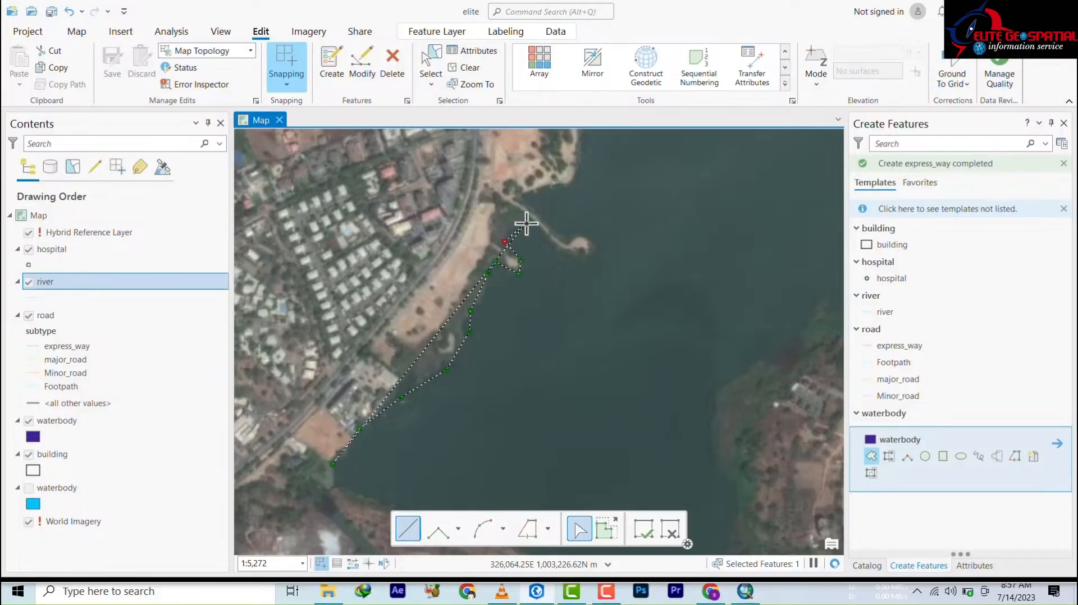
click(524, 197)
click(542, 187)
click(569, 182)
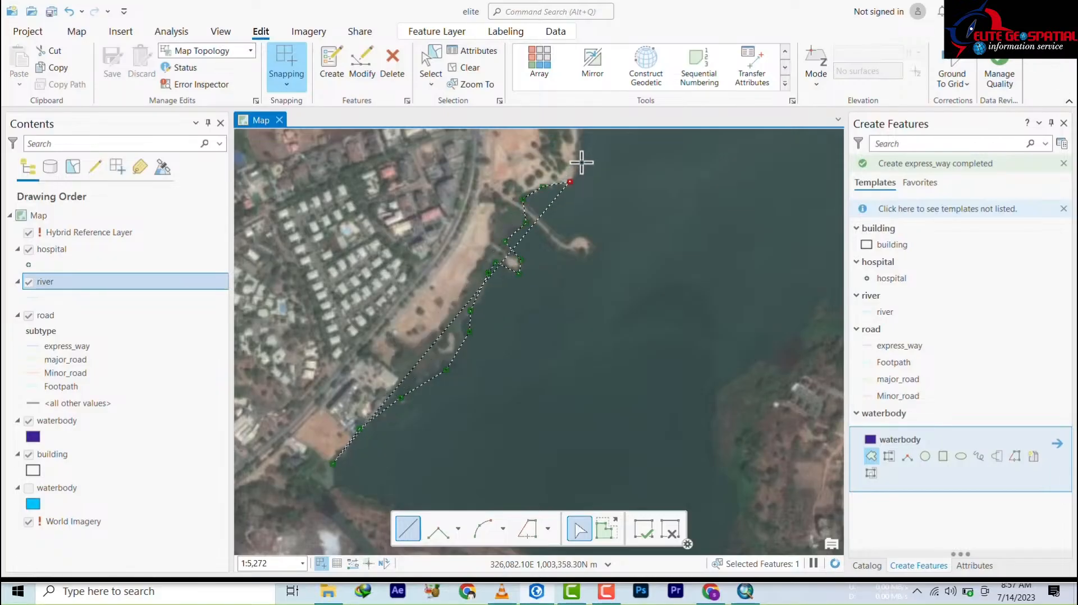
Continue the waterbody outline north along the western shore and around the narrow inlet beside the sandy peninsula
mouse_move(508, 482)
mouse_down()
mouse_move(620, 189)
mouse_move(664, 135)
mouse_up()
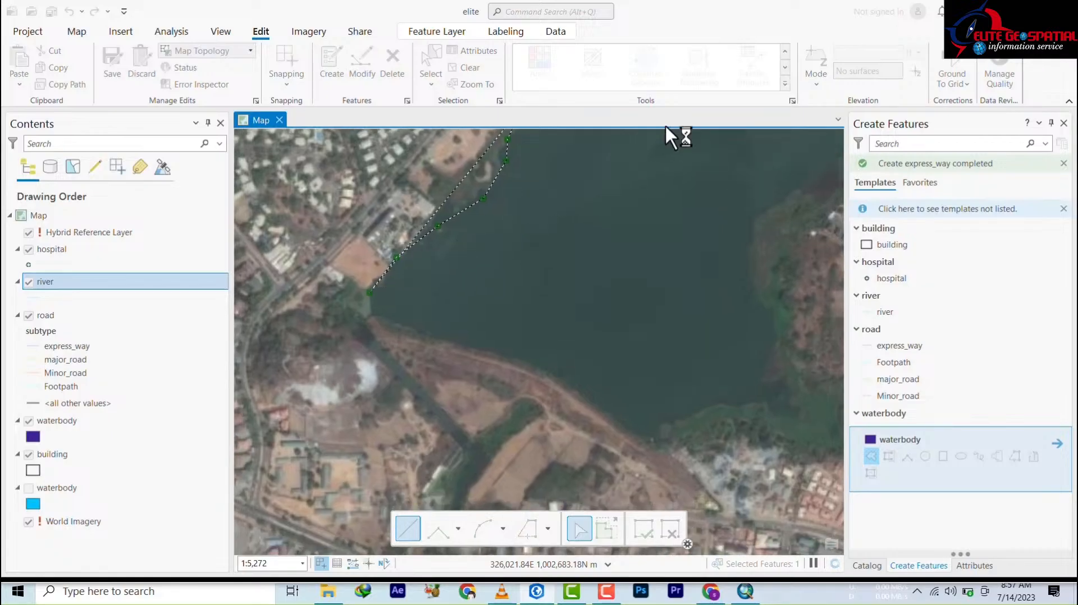
scroll(527, 486, down, 5)
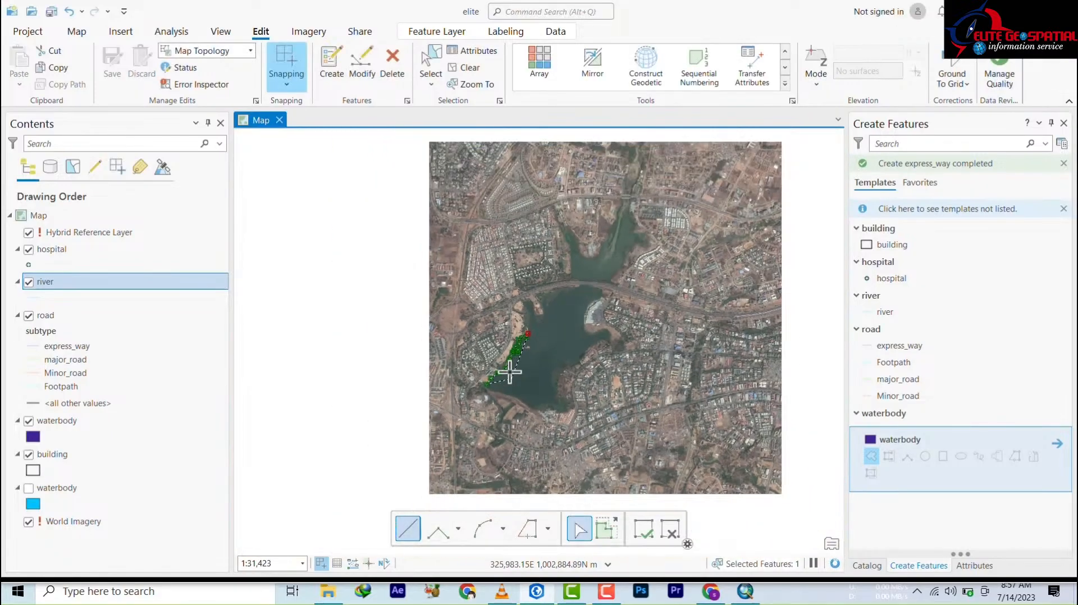
drag(581, 247, 557, 408)
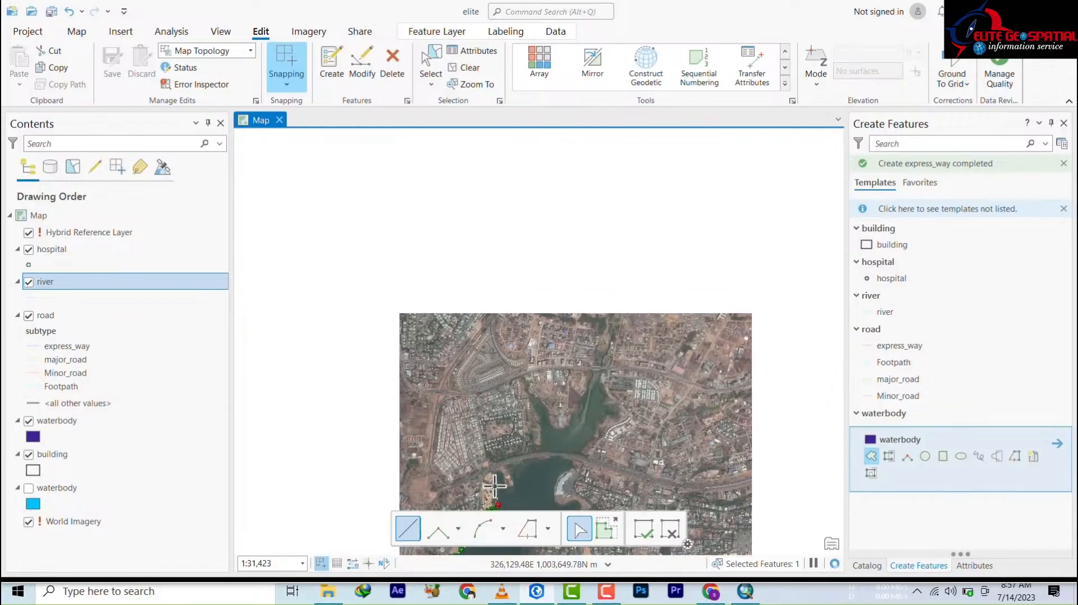
scroll(512, 461, up, 5)
drag(513, 461, 436, 337)
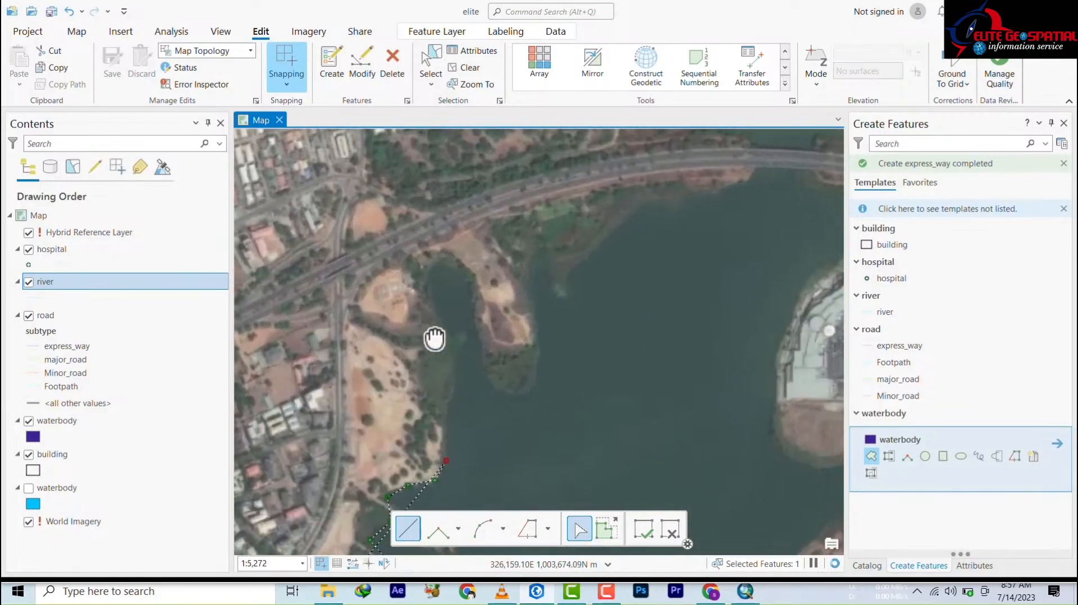
click(445, 416)
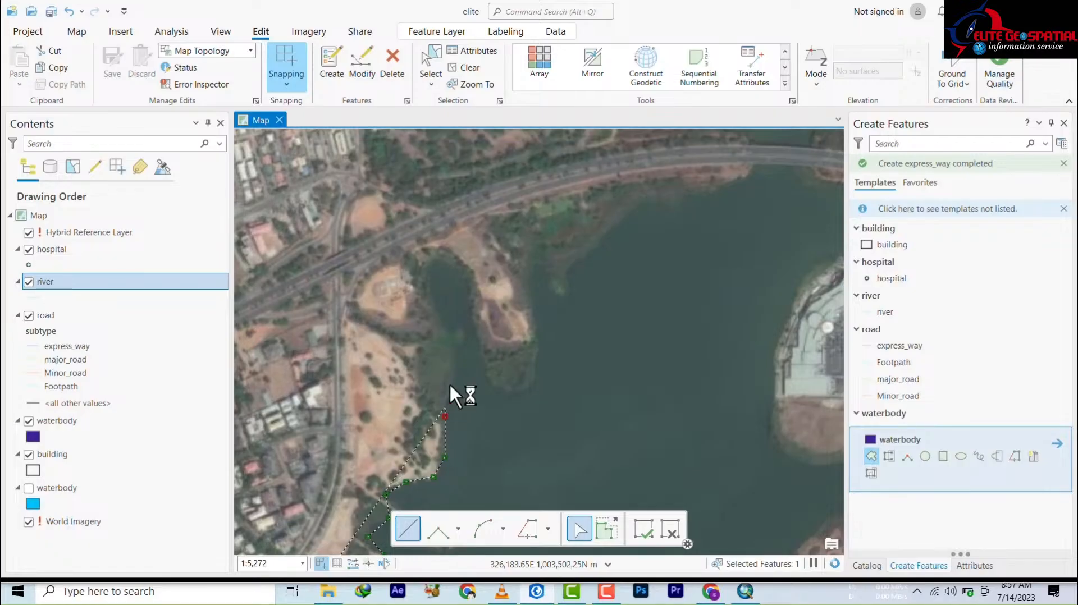
mouse_move(459, 338)
mouse_down()
mouse_move(433, 298)
mouse_move(437, 257)
mouse_move(466, 295)
mouse_move(488, 380)
mouse_up()
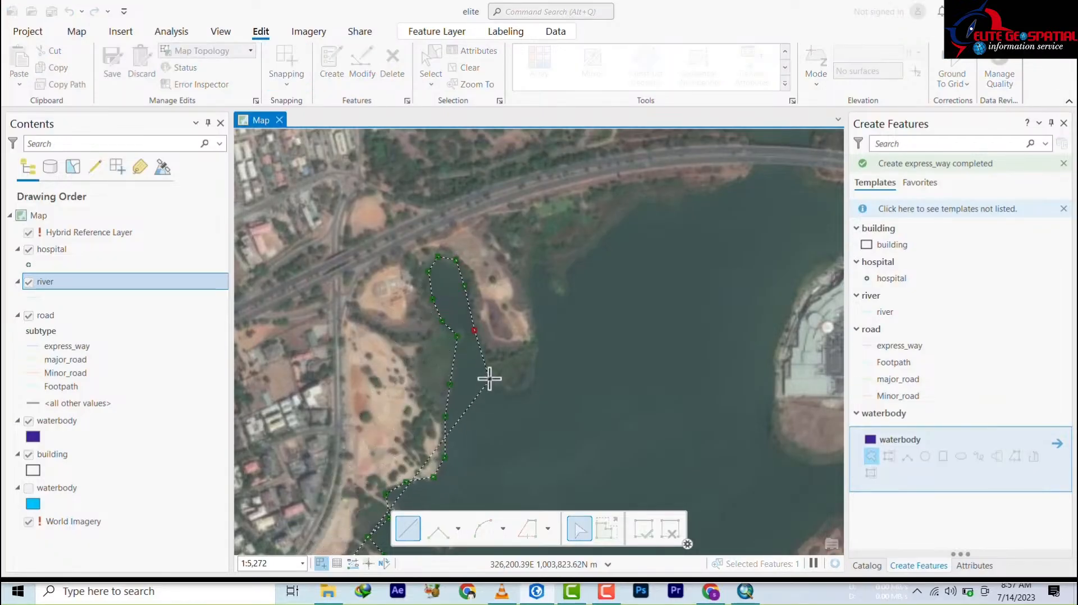
Trace the waterbody outline around the peninsula's southern tip and northeast along the shore to the west end of the highway bridge
click(515, 393)
drag(527, 262, 564, 303)
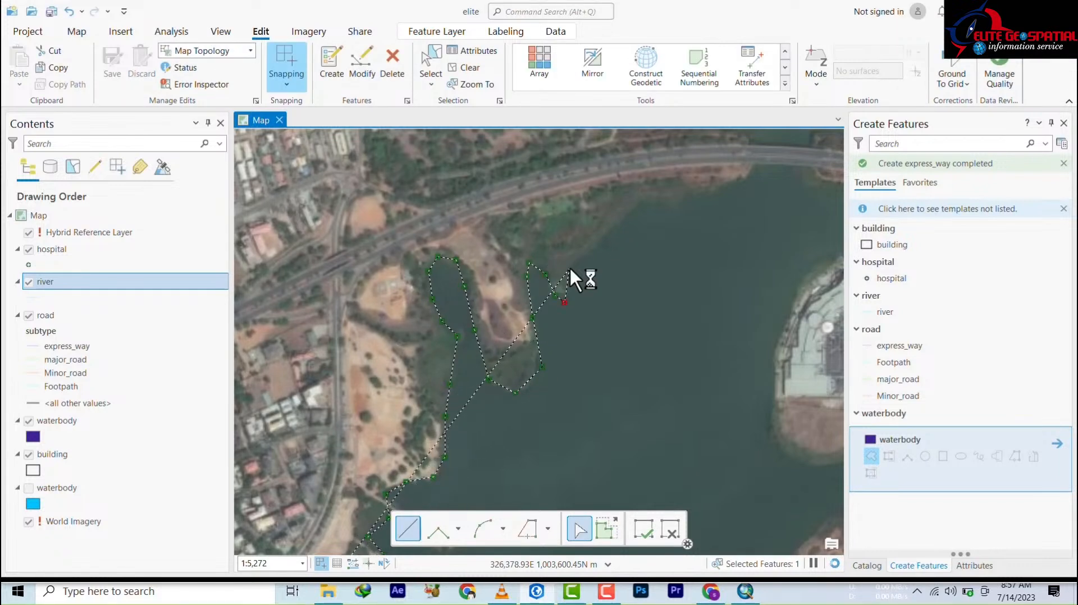
mouse_move(594, 231)
mouse_down()
mouse_move(659, 195)
mouse_move(707, 187)
mouse_move(735, 163)
mouse_move(742, 175)
mouse_move(715, 236)
mouse_move(464, 453)
mouse_move(452, 444)
mouse_move(541, 308)
mouse_up()
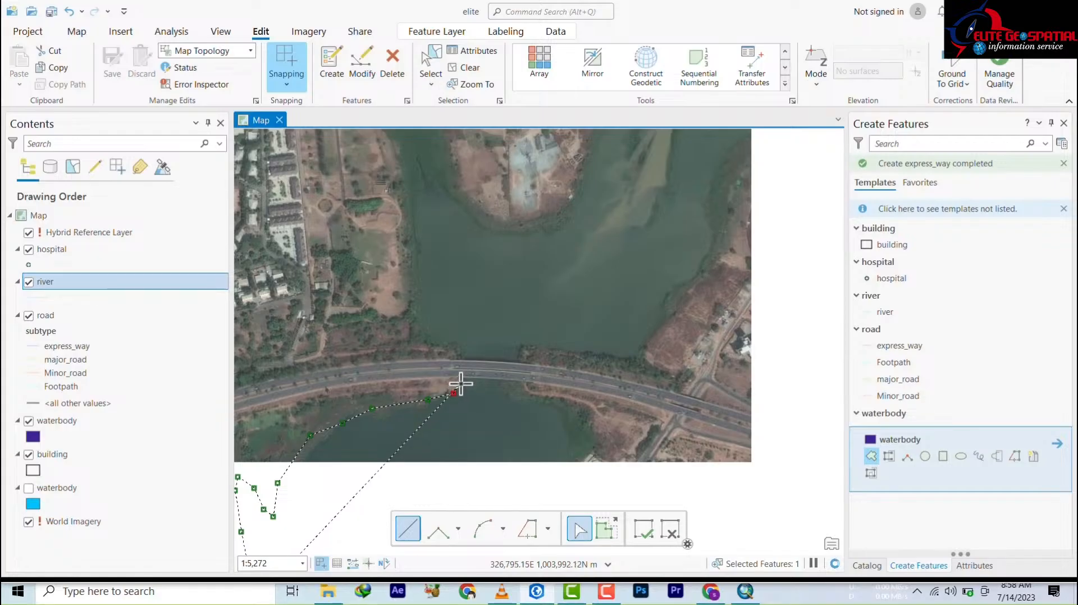
Carry the waterbody outline across the highway bridge and north along the western shore of the upper lake
click(461, 384)
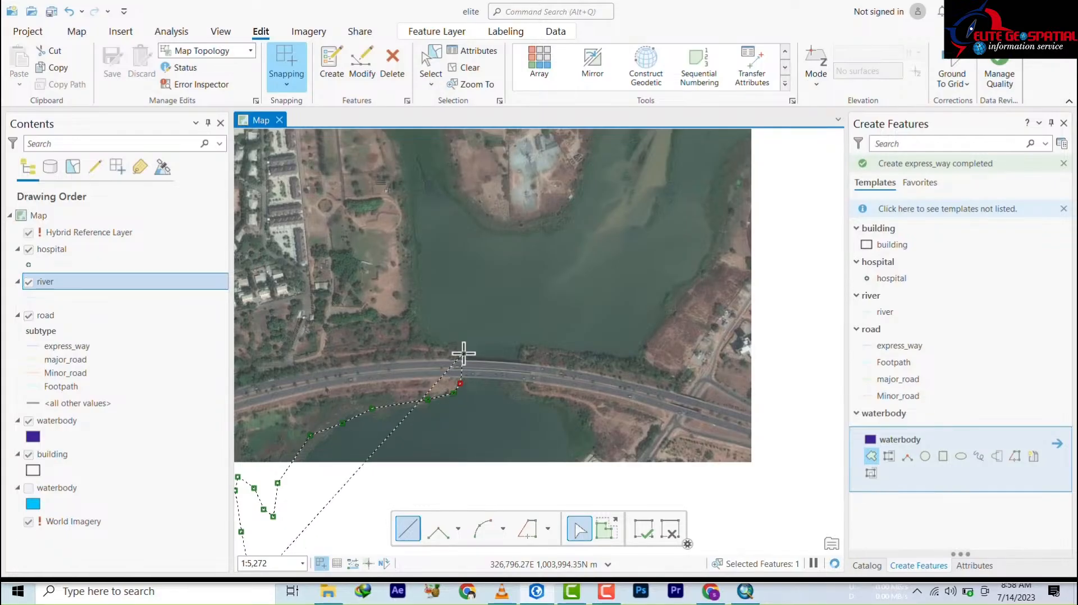
click(464, 354)
click(420, 312)
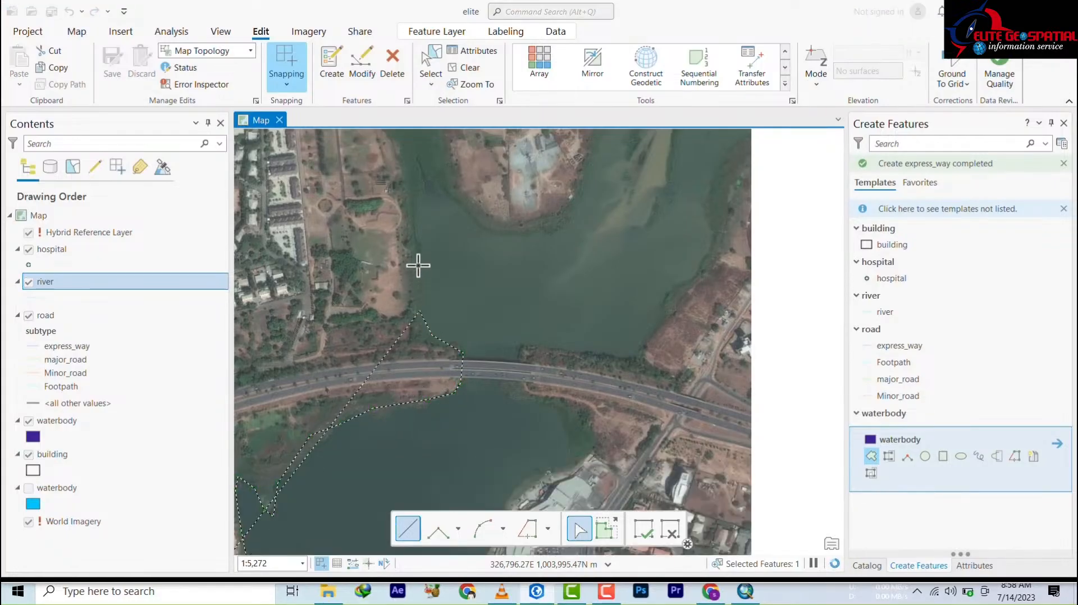
click(418, 264)
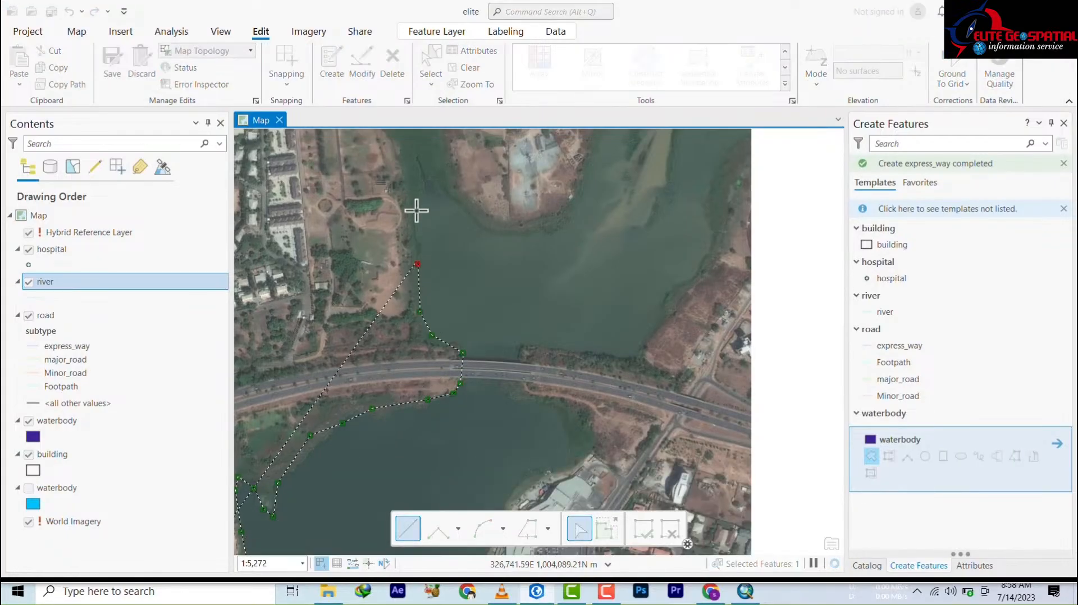
click(412, 152)
Continue the waterbody outline down the inlet's east side and around the southern end of the headland to its eastern shore
click(441, 178)
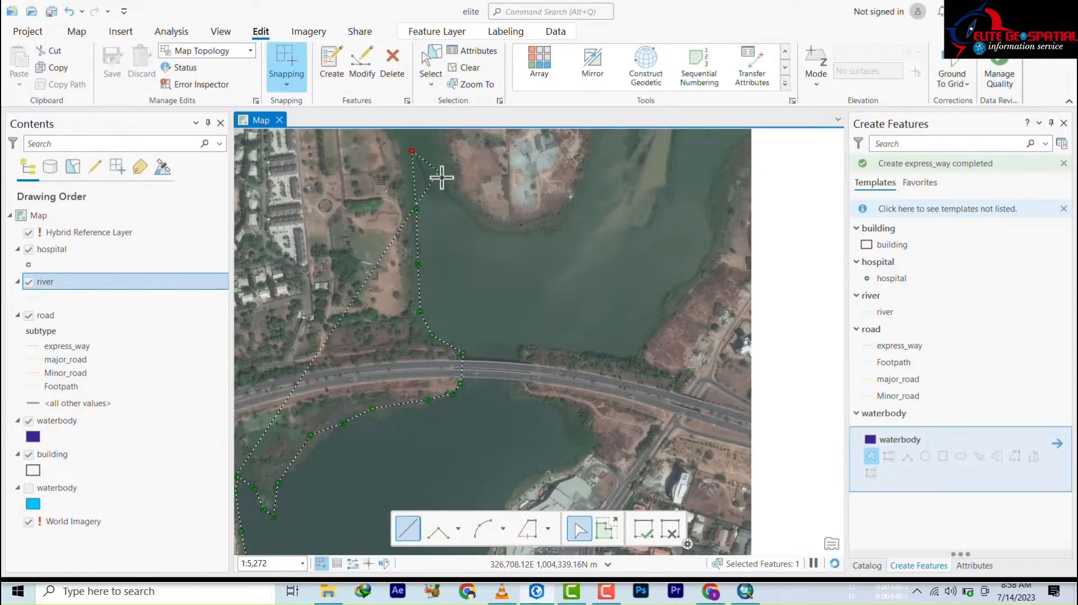
click(466, 216)
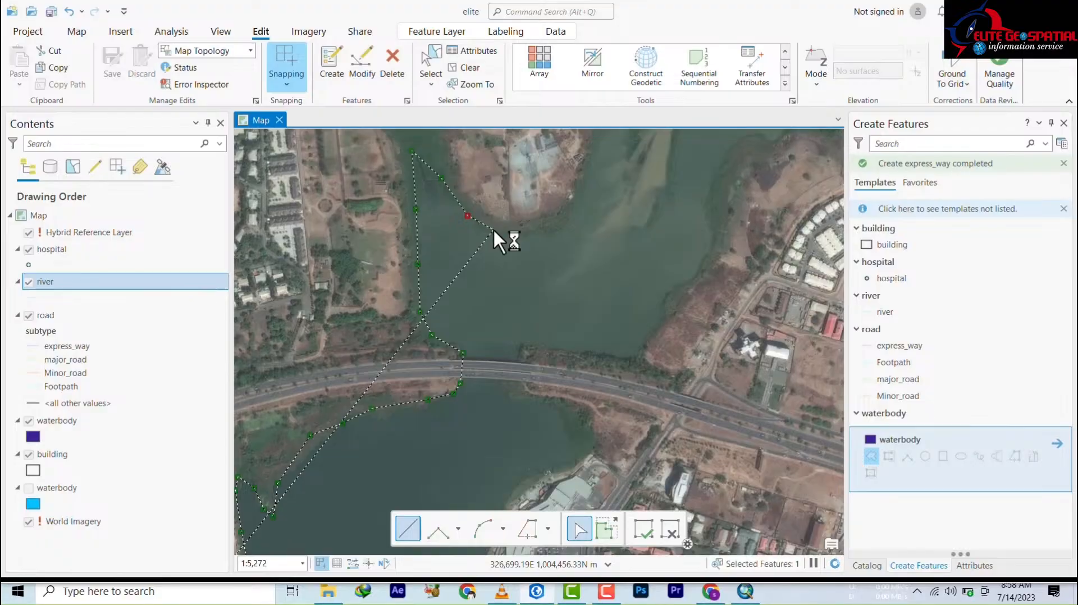
click(492, 229)
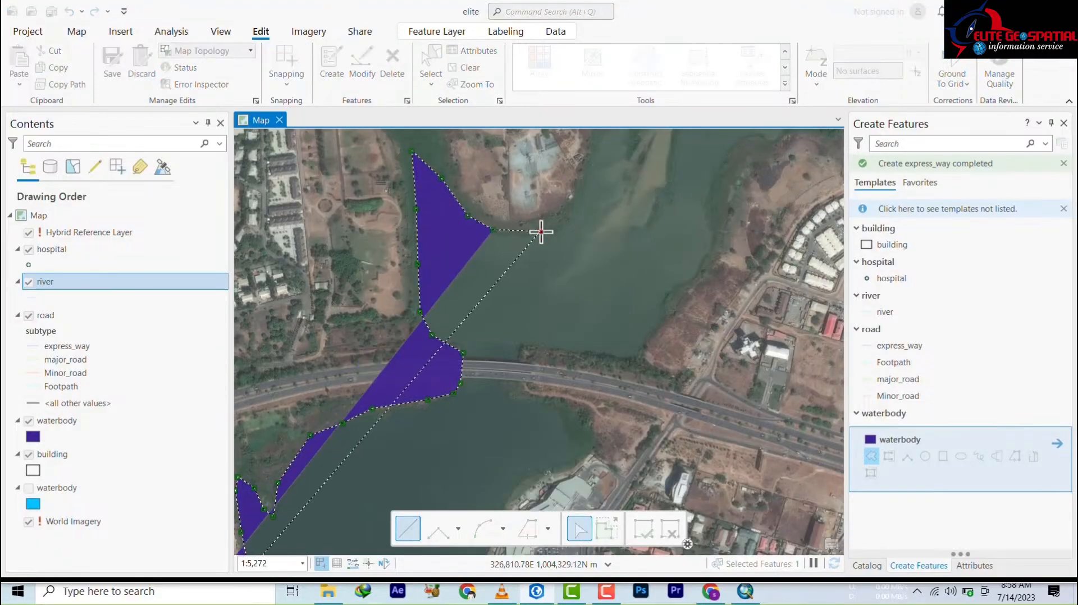
click(541, 232)
click(572, 217)
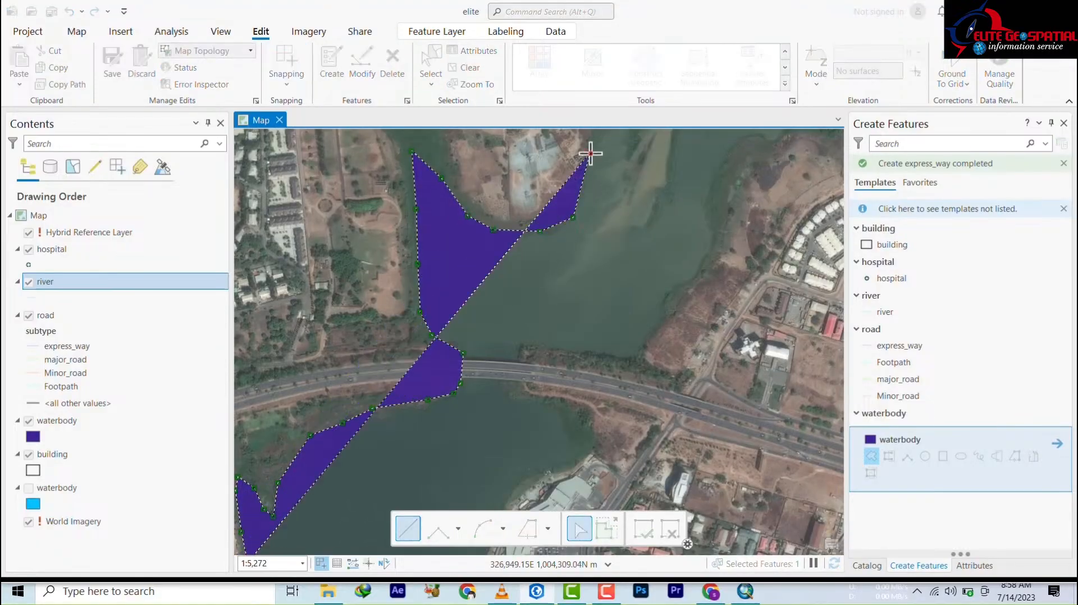
mouse_move(590, 155)
mouse_down()
mouse_move(506, 299)
mouse_move(449, 363)
mouse_move(458, 340)
mouse_up()
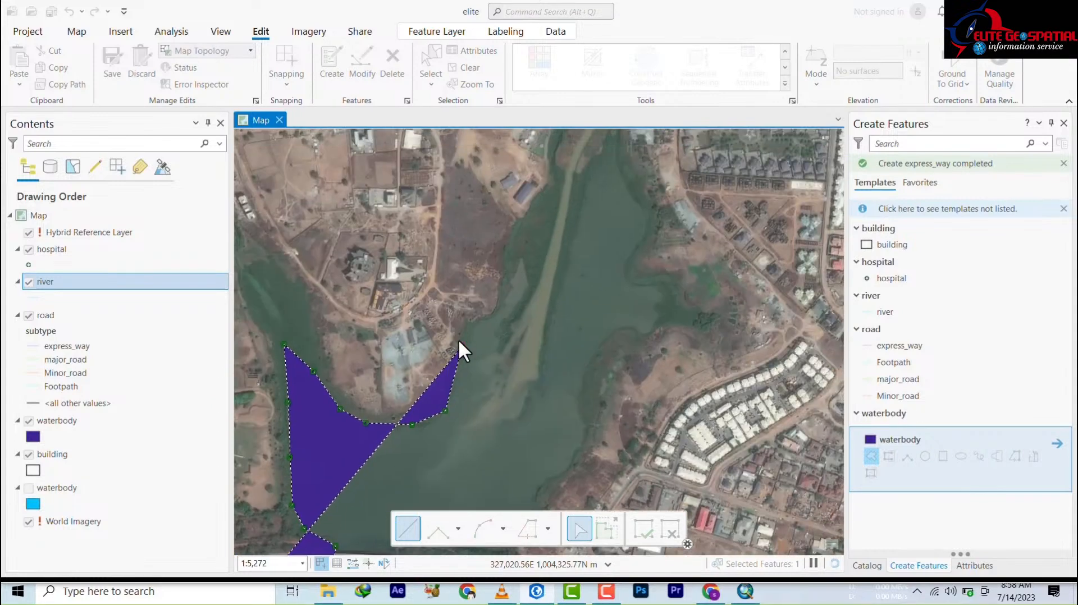
Trace the waterbody outline northeast along the western shore of the lake's northern arm to the narrow sediment channel
click(473, 326)
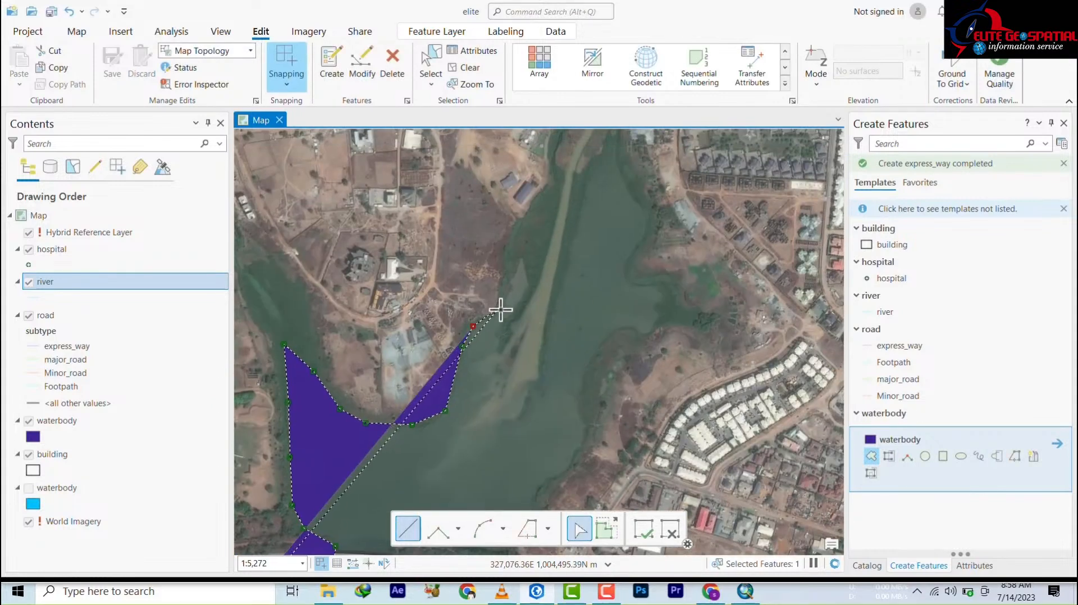
click(500, 309)
click(506, 282)
click(531, 232)
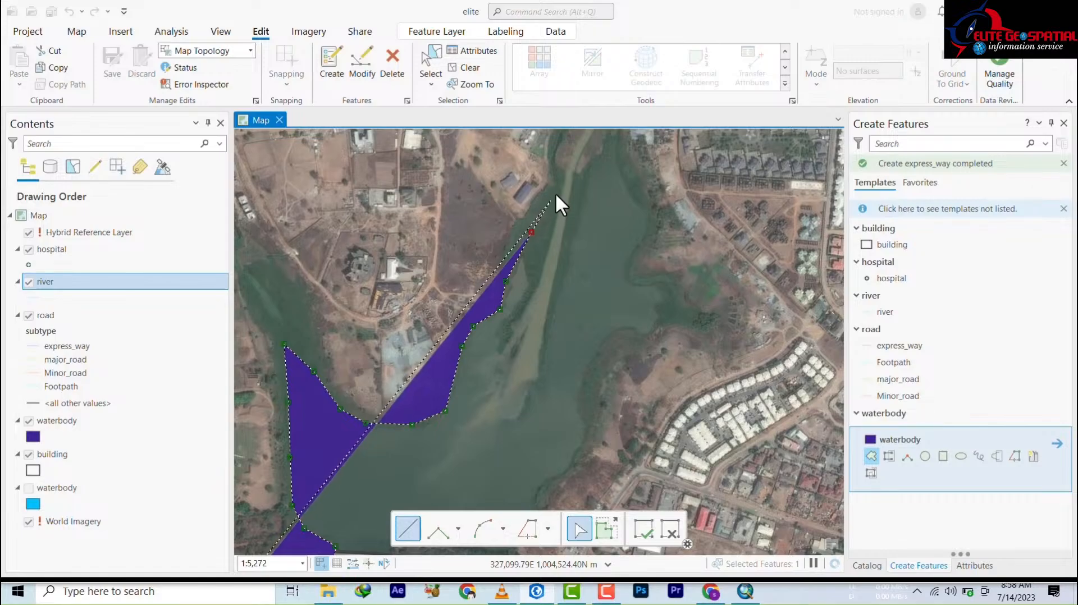
click(556, 181)
click(592, 171)
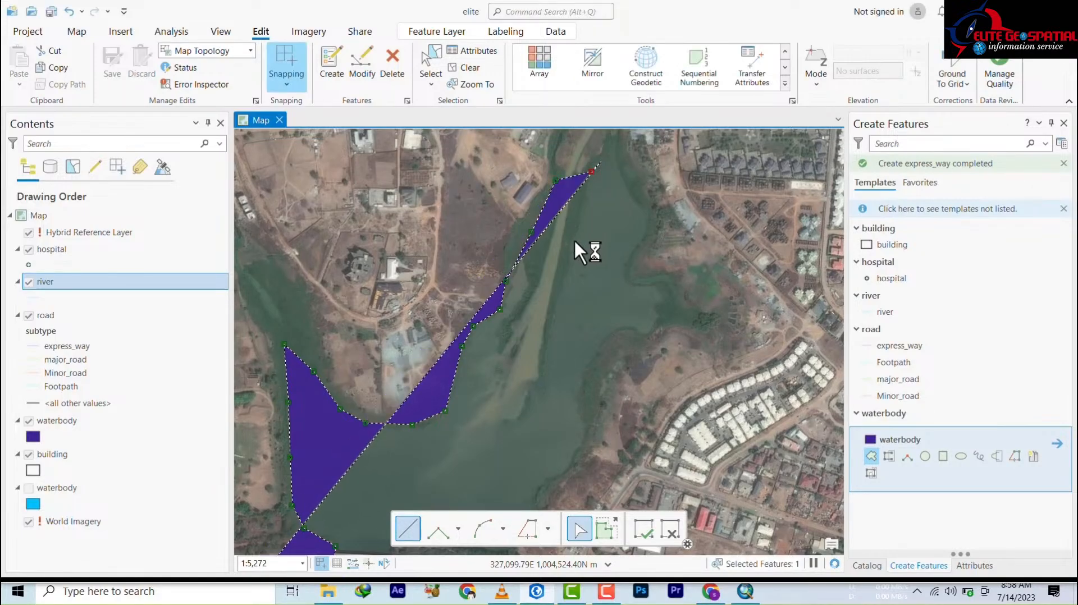
Carry the waterbody outline around the narrow northern tip of the arm and onto its eastern shore
drag(574, 238, 508, 339)
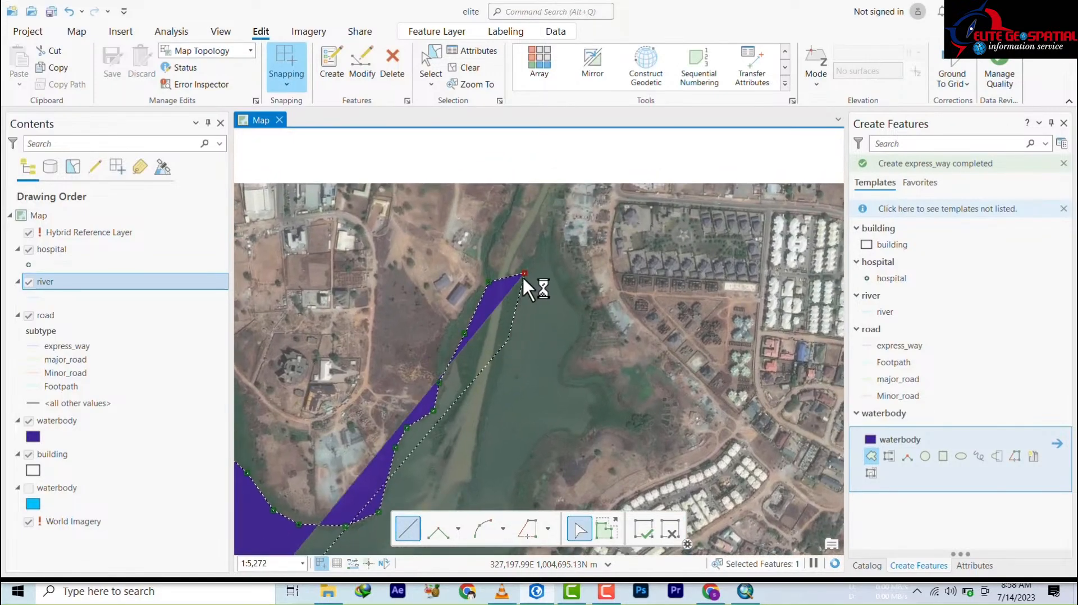
click(543, 235)
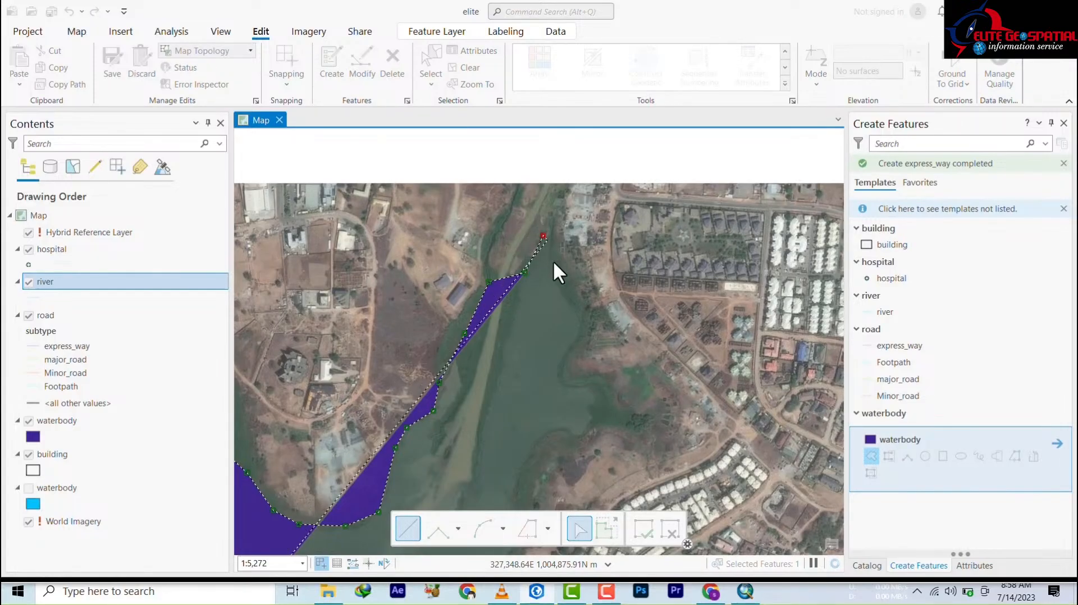
click(550, 245)
click(555, 280)
click(574, 306)
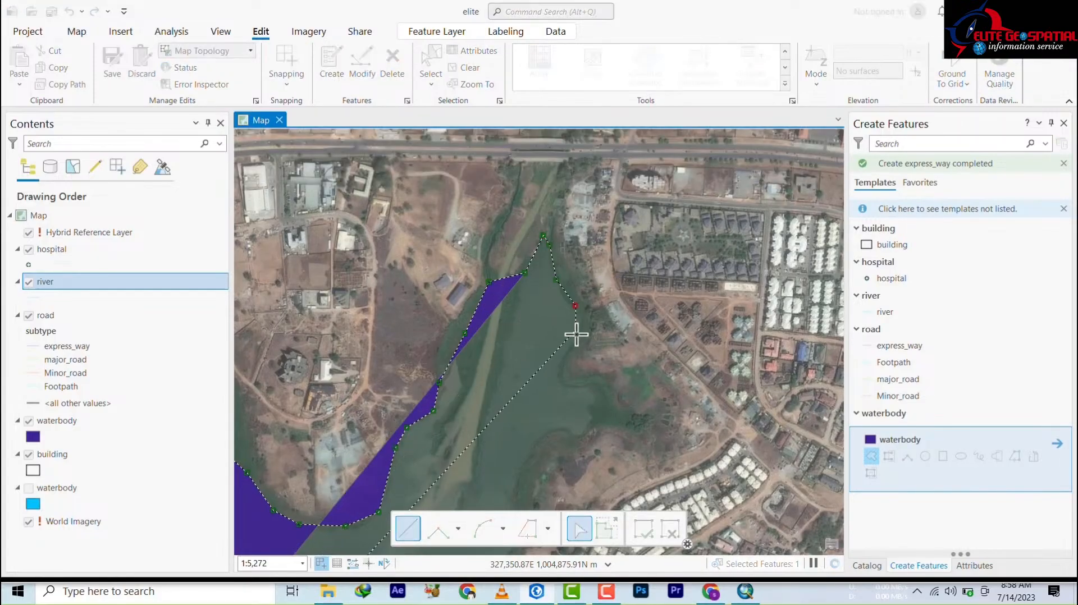
Continue the waterbody outline south along the northern arm's eastern shore and around the small side inlet
click(575, 340)
click(560, 358)
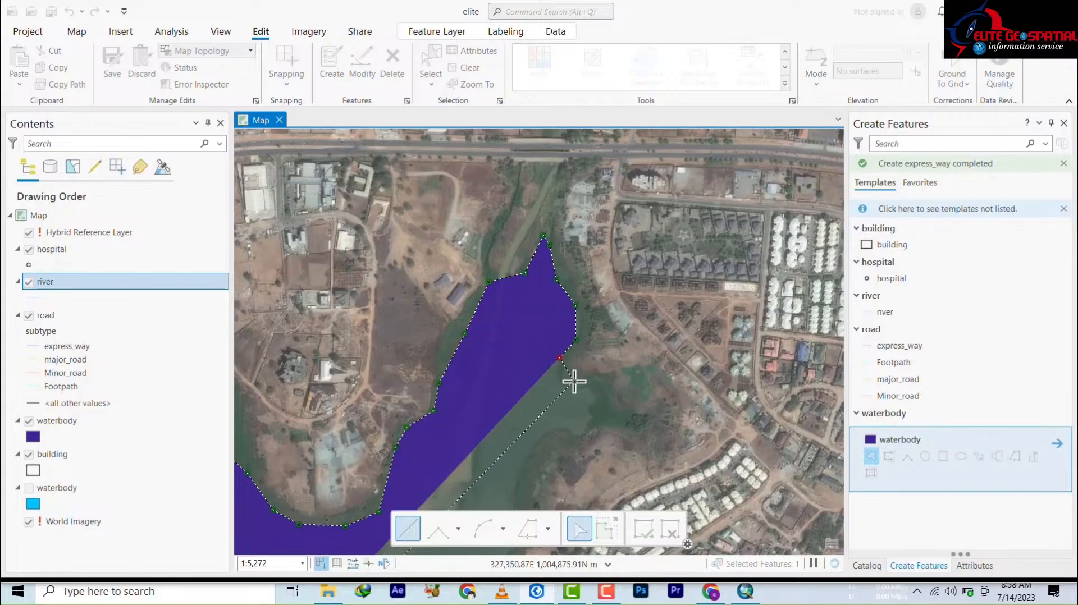
click(562, 385)
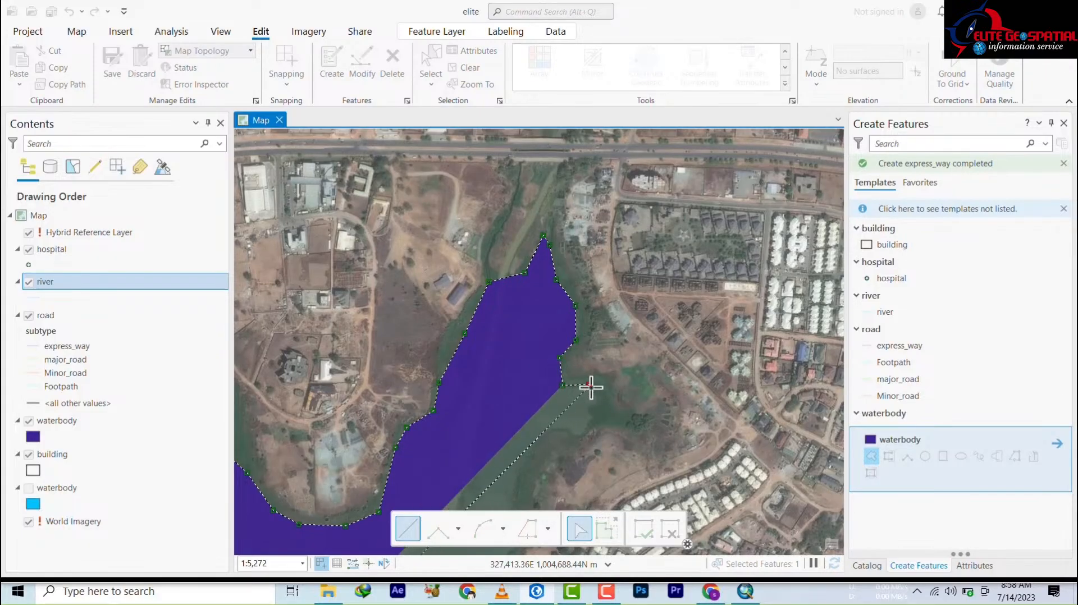
click(588, 384)
click(592, 427)
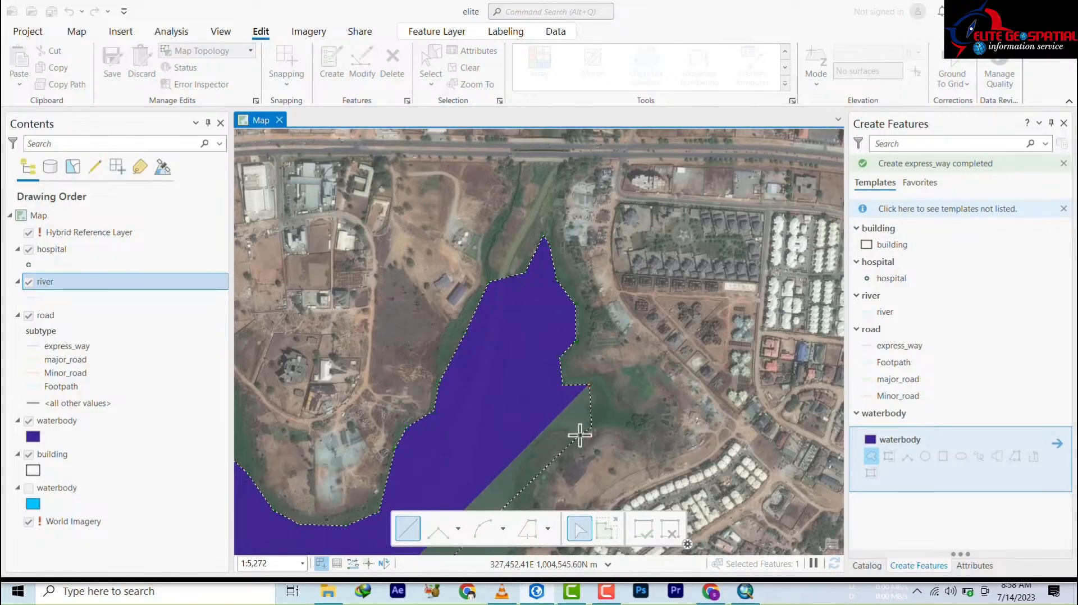
click(559, 433)
click(534, 448)
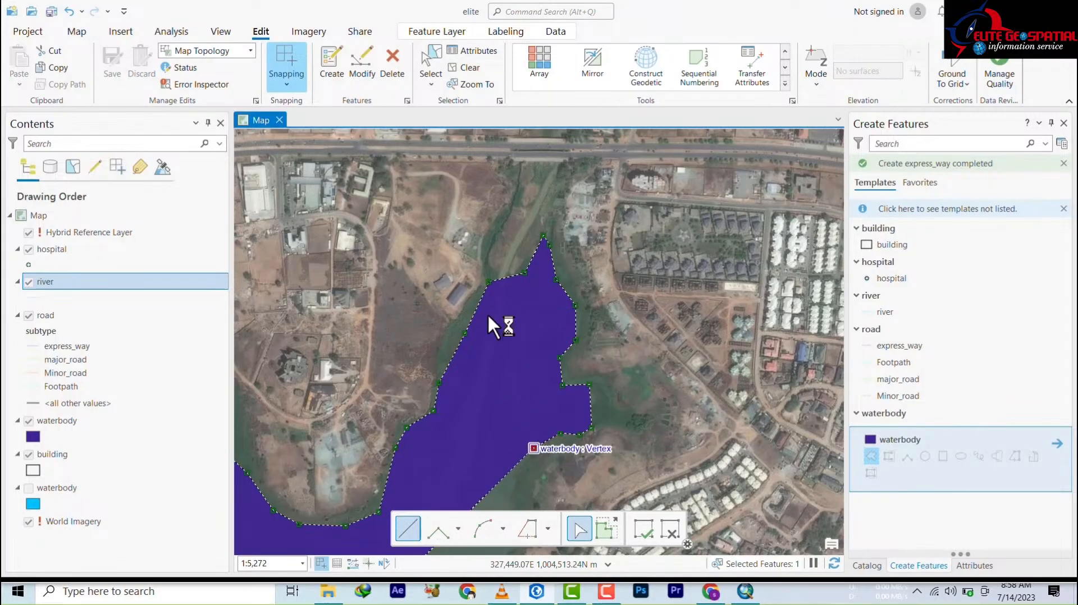
Trace the waterbody outline south and southwest along the upper lake's eastern shore to the bank just north of the highway
mouse_move(500, 322)
mouse_down()
mouse_move(477, 216)
mouse_move(482, 125)
mouse_up()
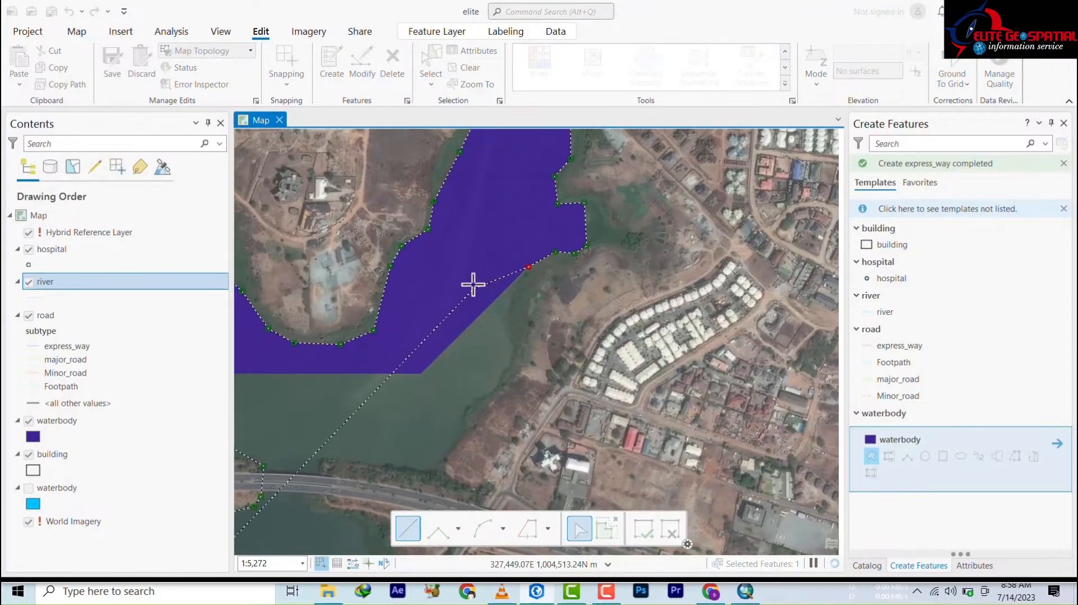
click(523, 285)
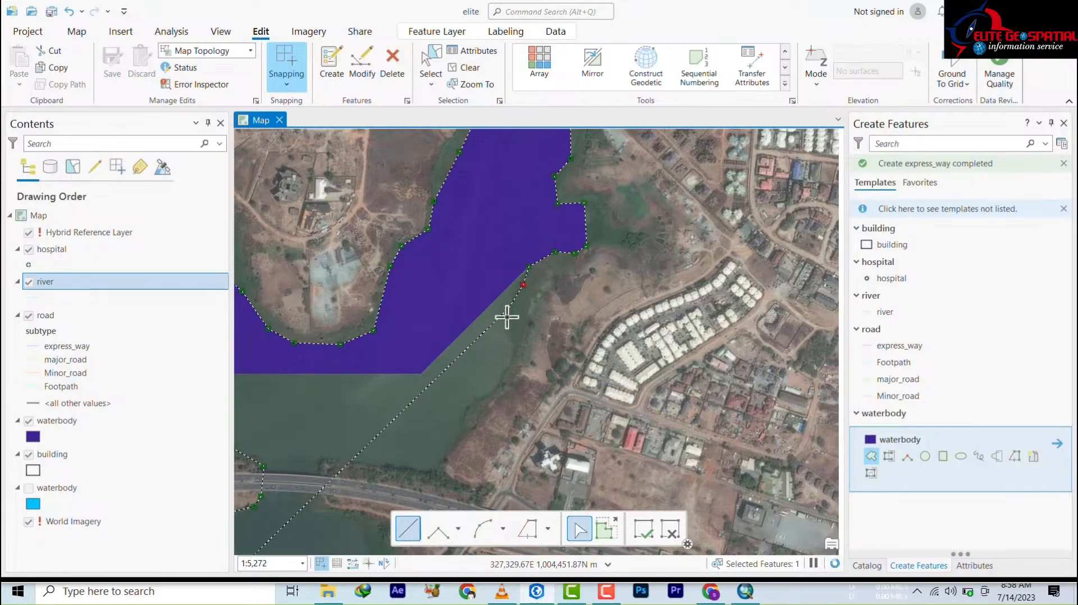
click(516, 354)
click(492, 396)
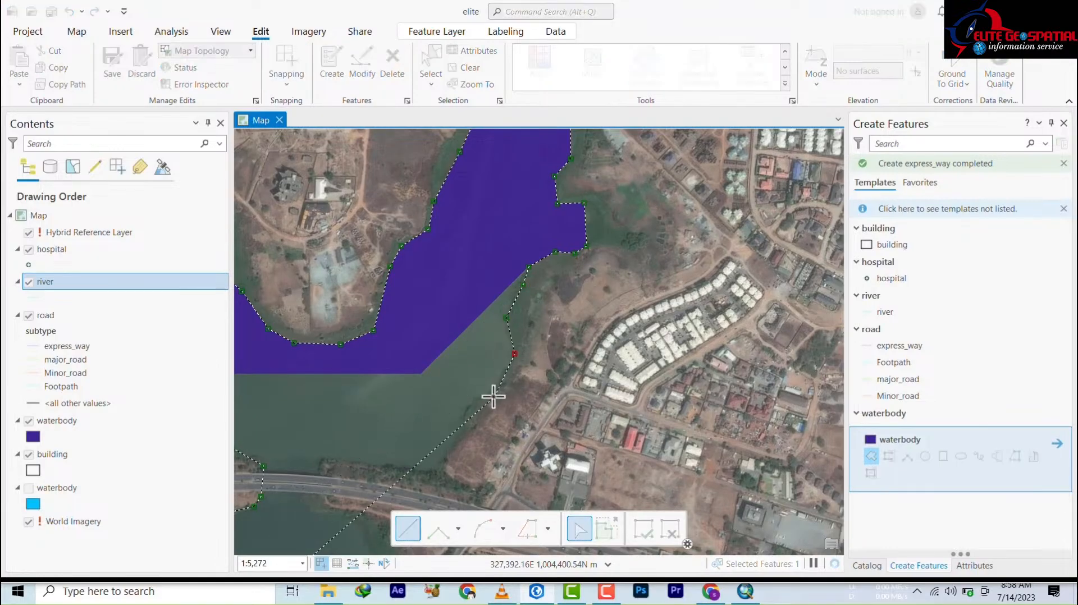
click(470, 415)
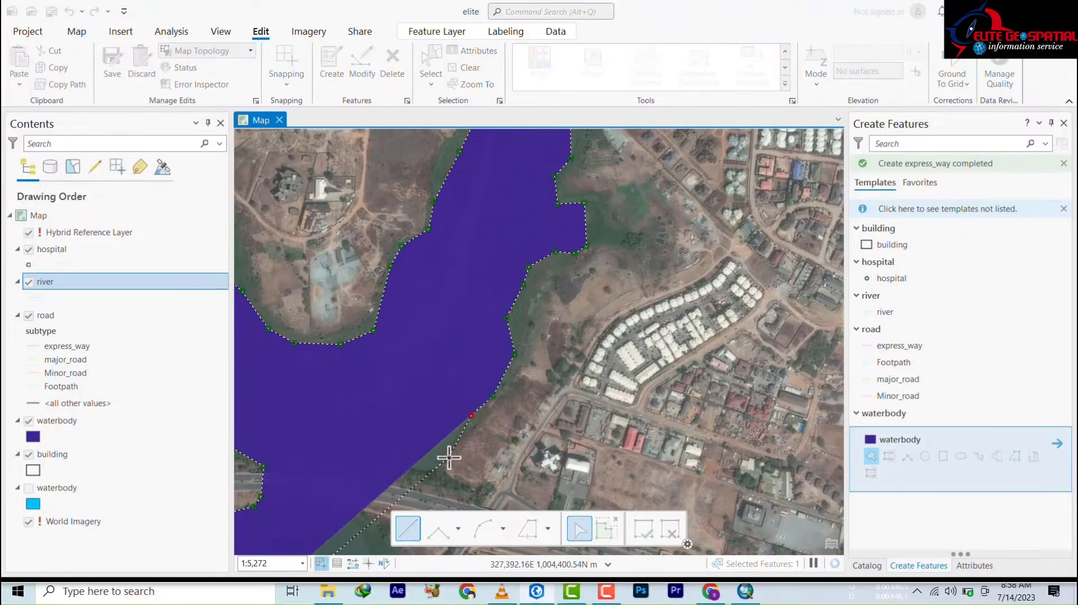
click(447, 458)
click(361, 474)
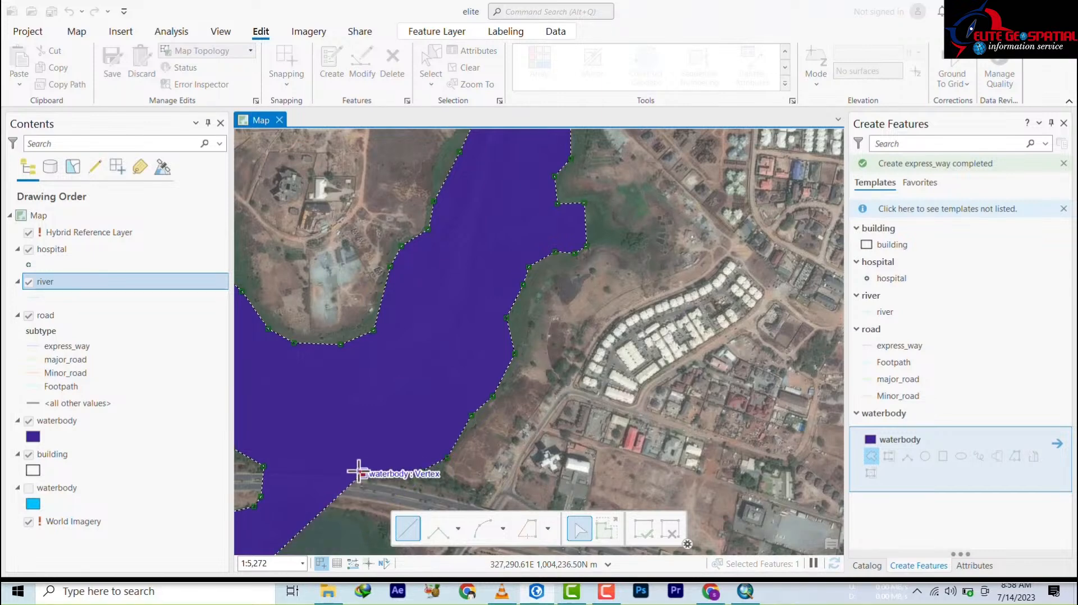
Carry the waterbody outline south across the east end of the highway bridge to the lower lake's northern shore
mouse_move(360, 474)
mouse_down()
mouse_move(423, 161)
mouse_move(445, 253)
mouse_up()
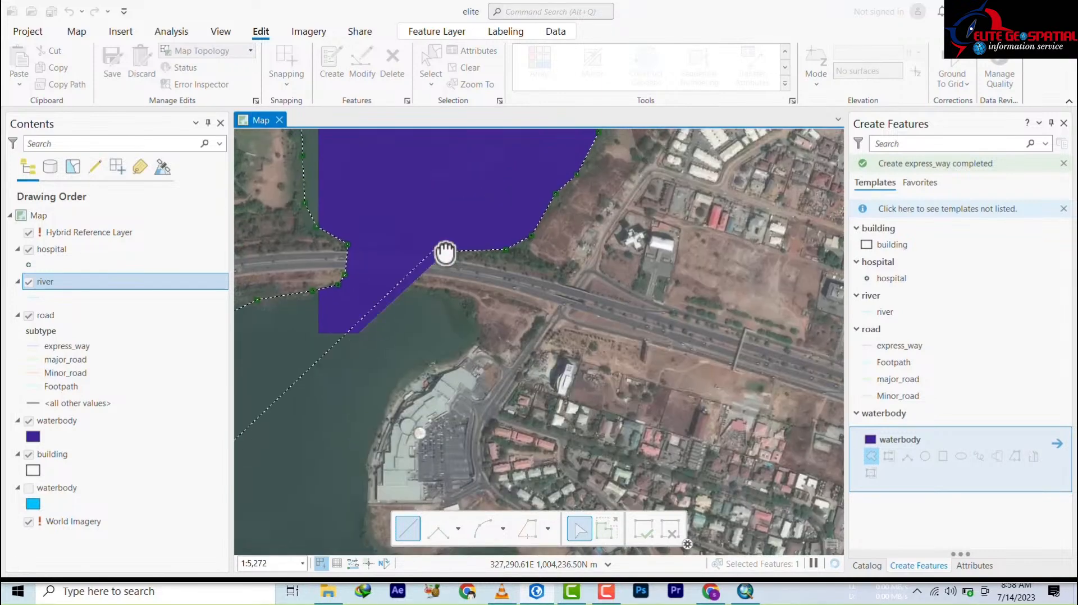
click(407, 236)
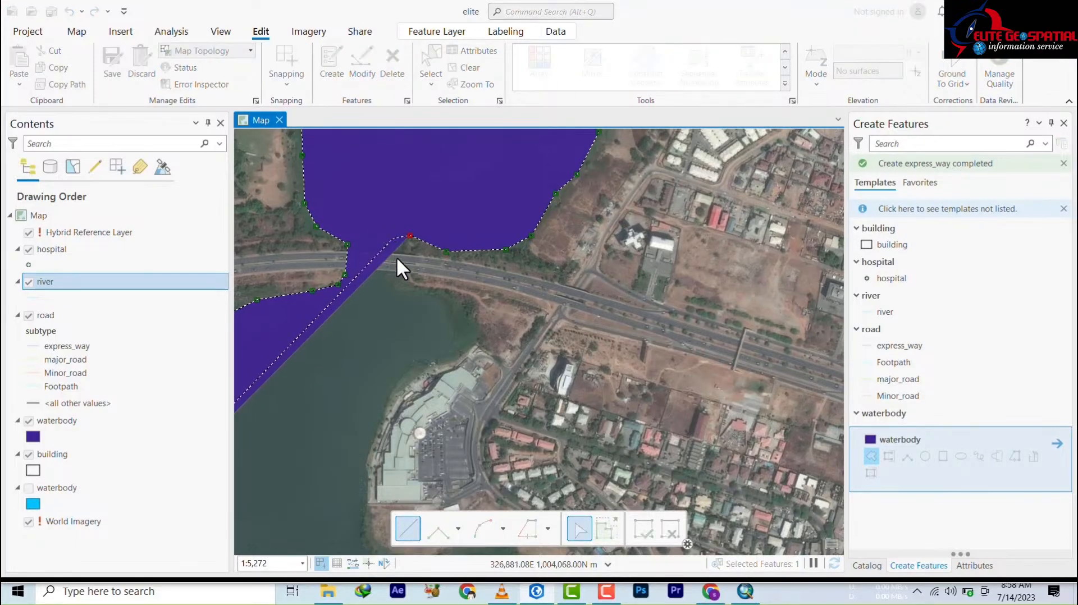
click(393, 240)
click(408, 279)
click(438, 298)
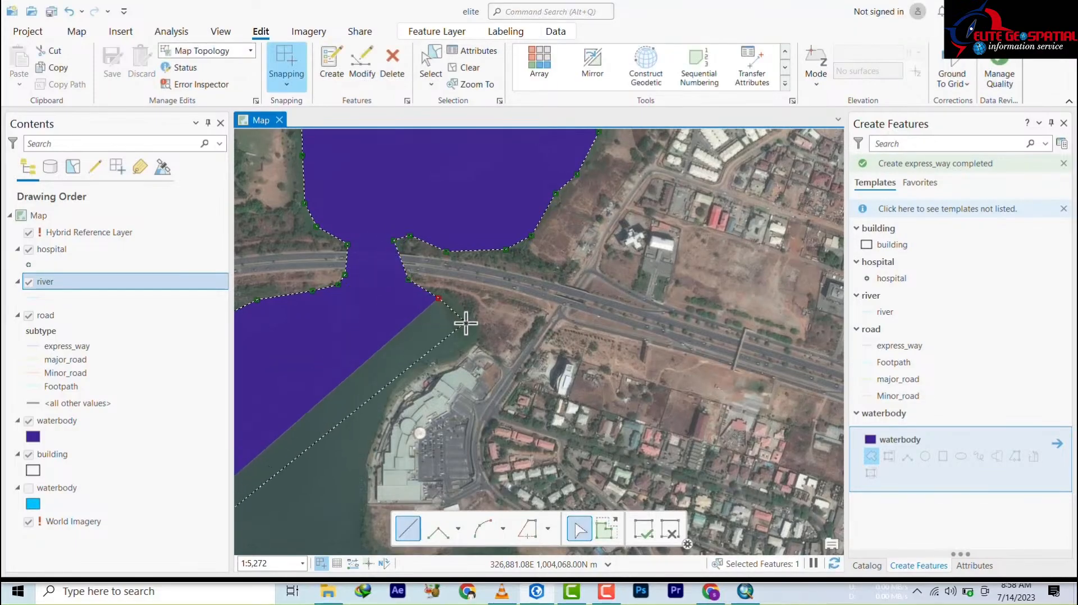
Continue the waterbody outline around the cove south of the highway and along the waterfront of the large building with the parking lot
click(466, 323)
click(465, 344)
click(428, 364)
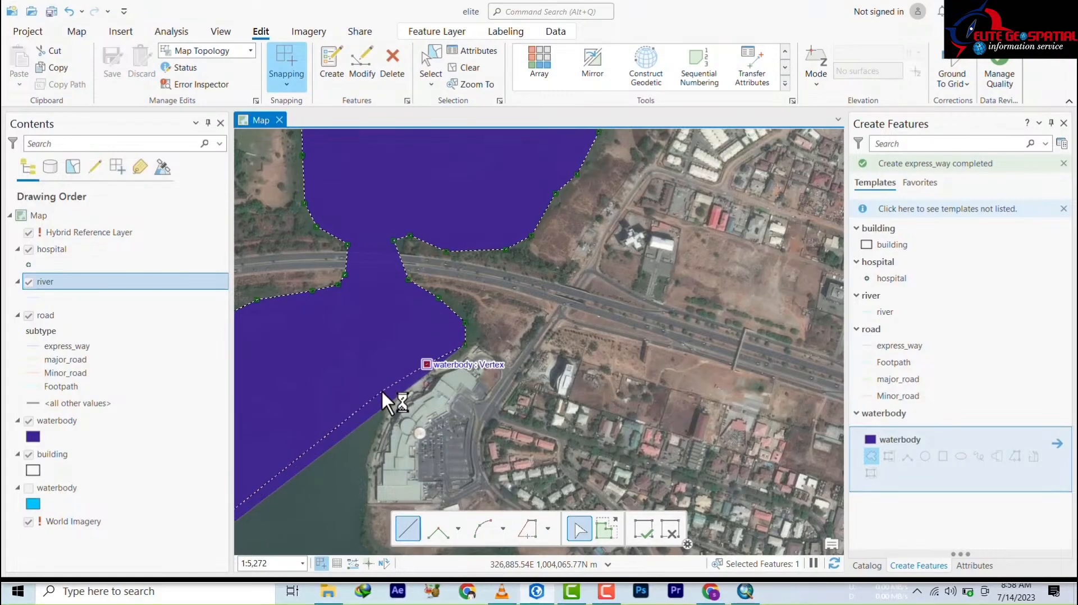
click(383, 392)
click(376, 424)
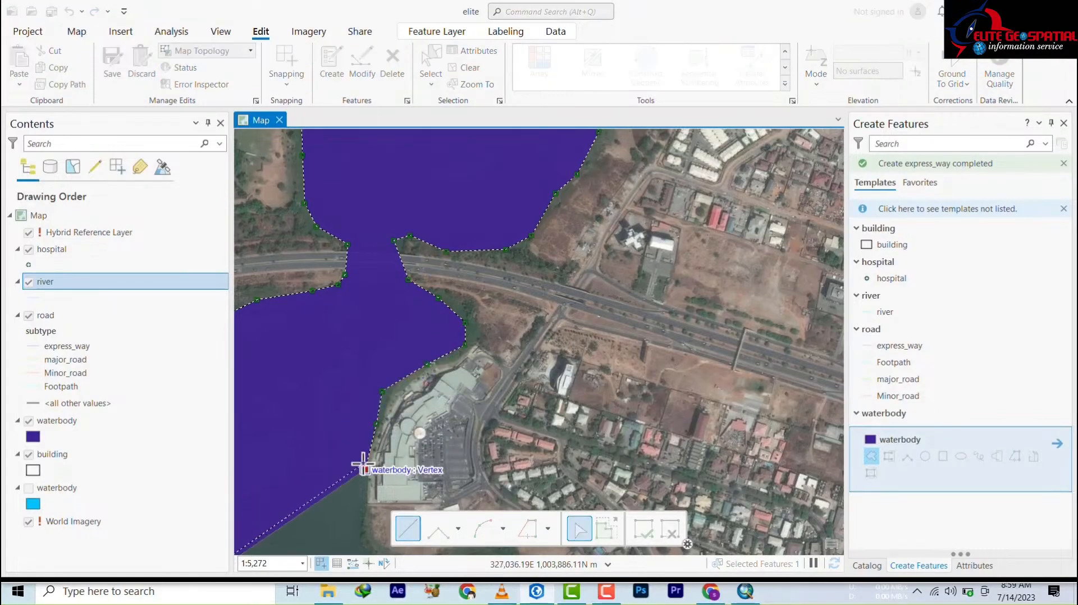
mouse_move(361, 461)
mouse_down()
mouse_move(590, 120)
mouse_move(568, 224)
mouse_move(492, 348)
mouse_move(651, 90)
mouse_up()
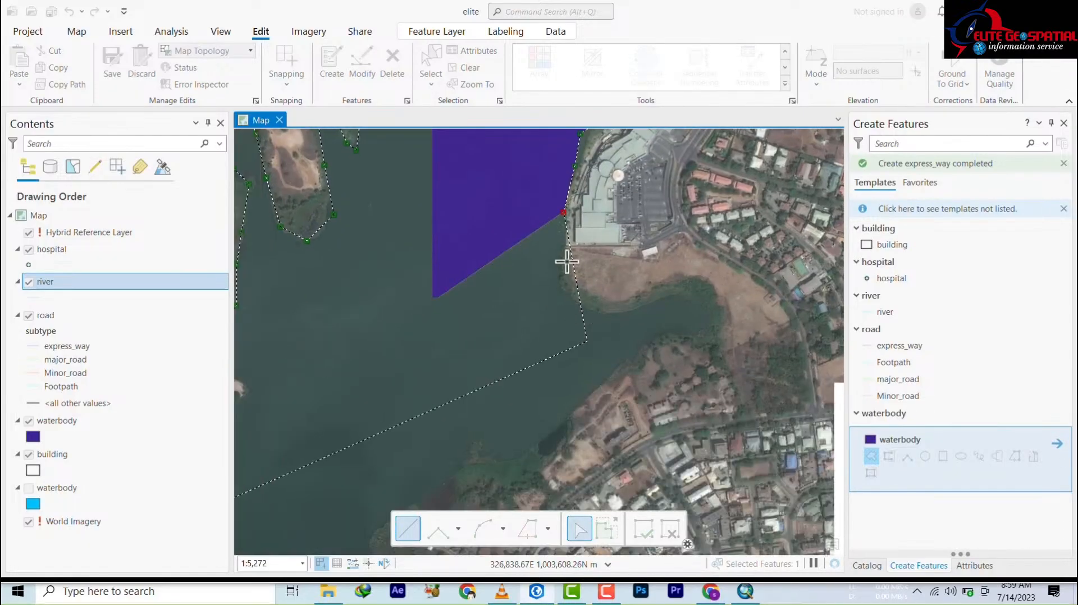
Trace the waterbody outline around the bare land south of the large building and east to the head of the inlet
scroll(565, 263, up, 2)
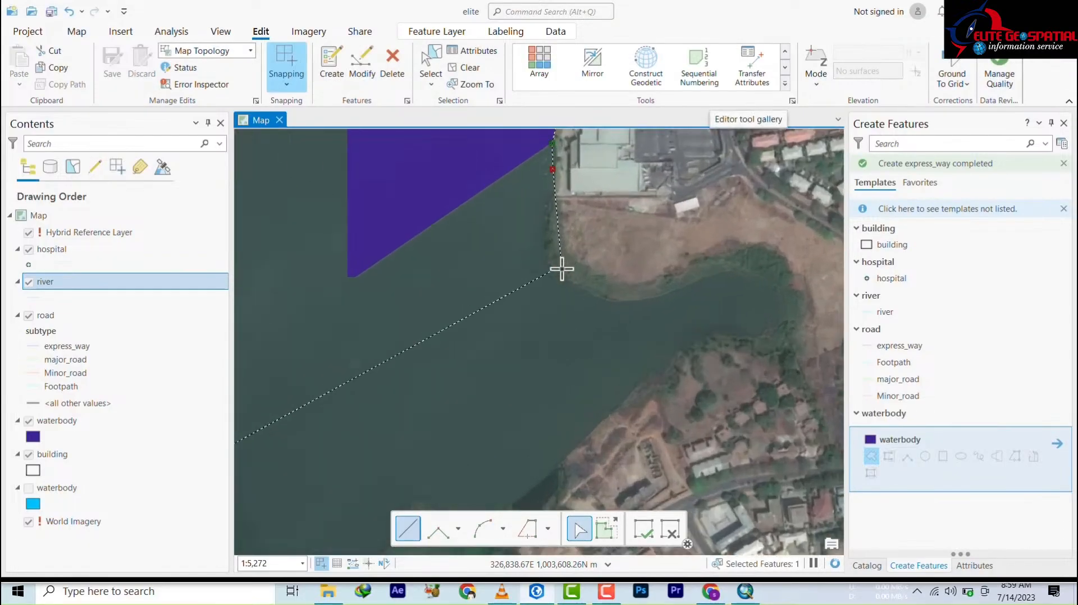
click(546, 239)
click(556, 273)
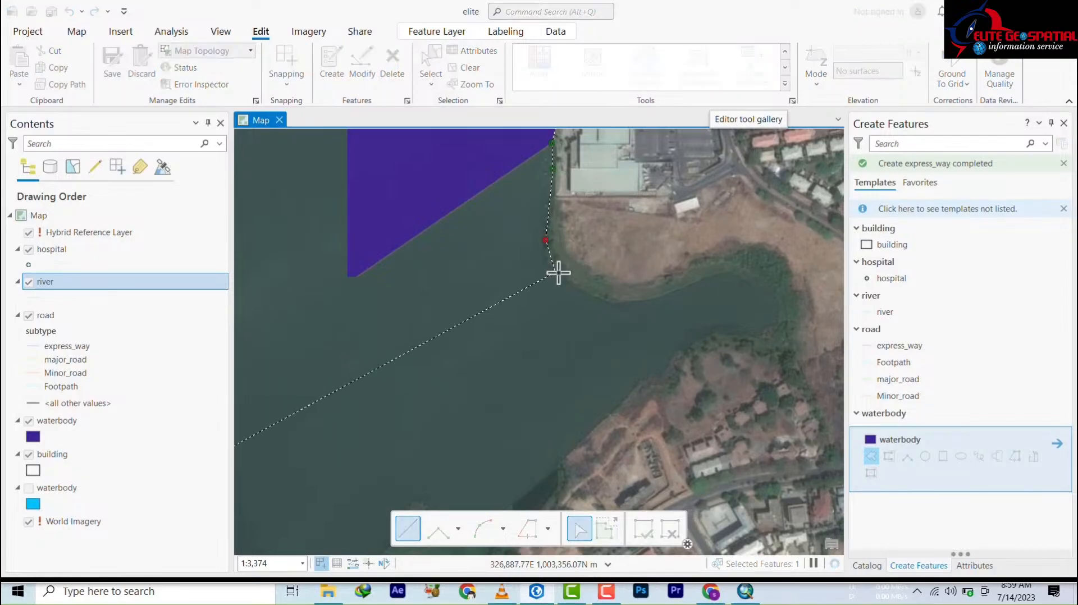
click(595, 293)
click(666, 292)
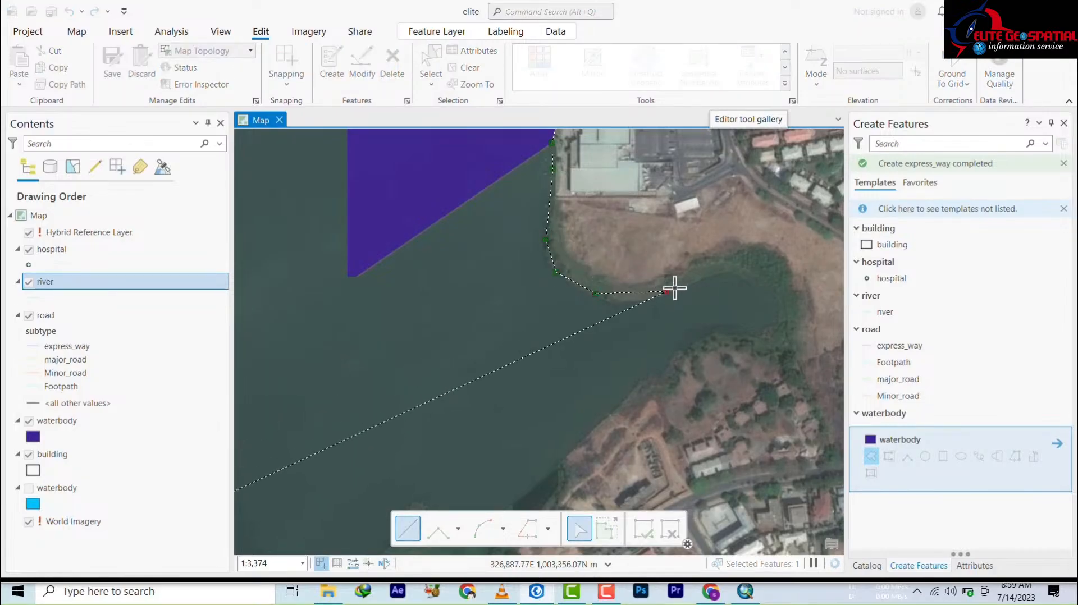
click(727, 269)
click(762, 279)
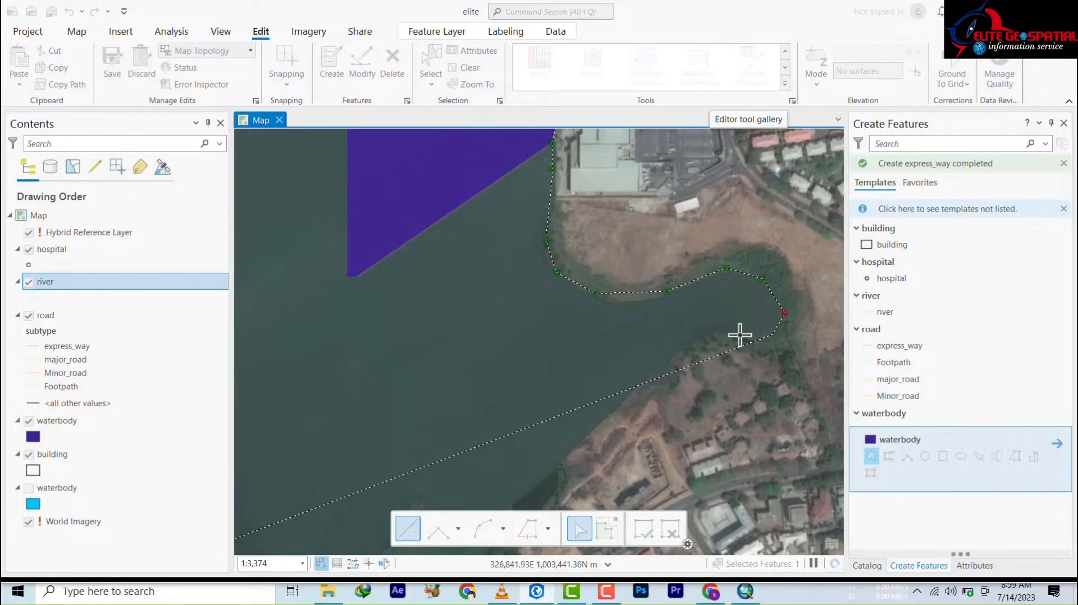
Trace the waterbody outline around the inlet's head and southwest along the inlet's southern bank
click(708, 329)
click(657, 375)
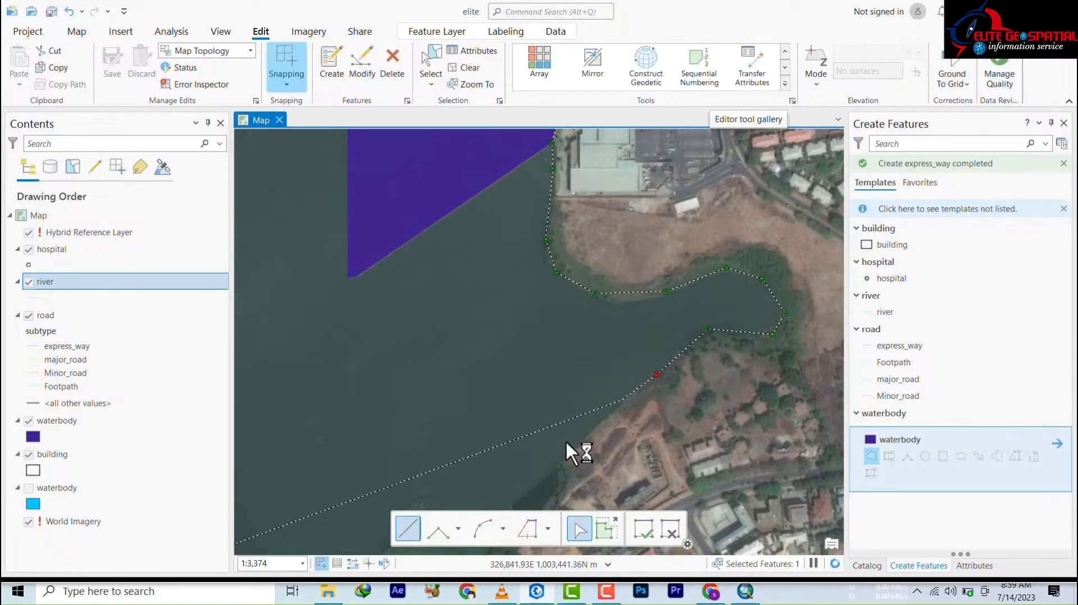
click(571, 444)
Continue the waterbody outline southwest along the lower lake's eastern shore and around the wooded headland to its southern end
scroll(571, 444, up, 2)
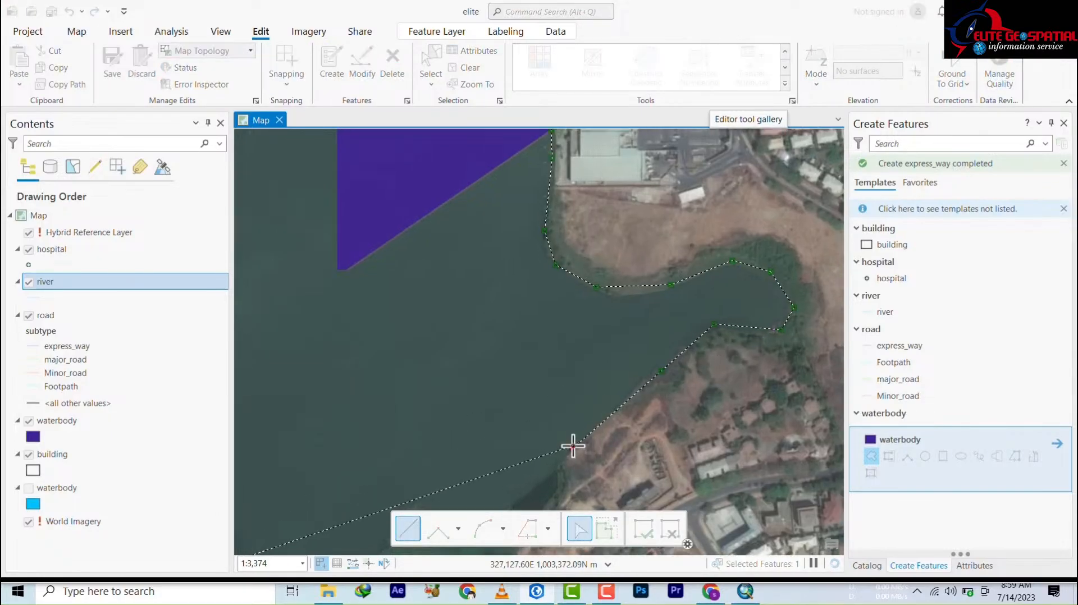
scroll(572, 444, down, 5)
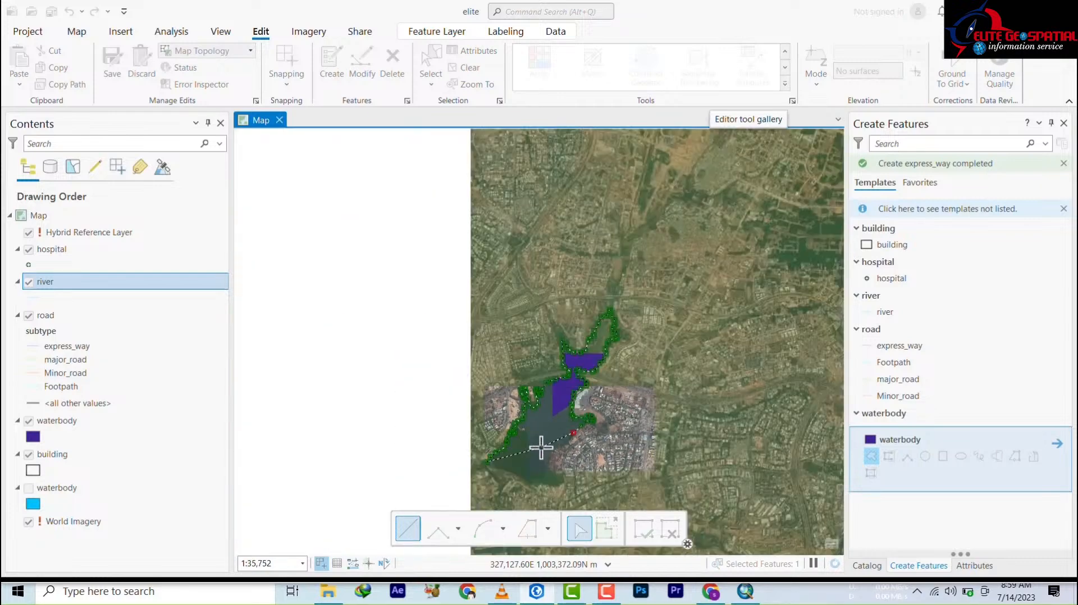
drag(541, 448, 549, 238)
scroll(561, 207, up, 2)
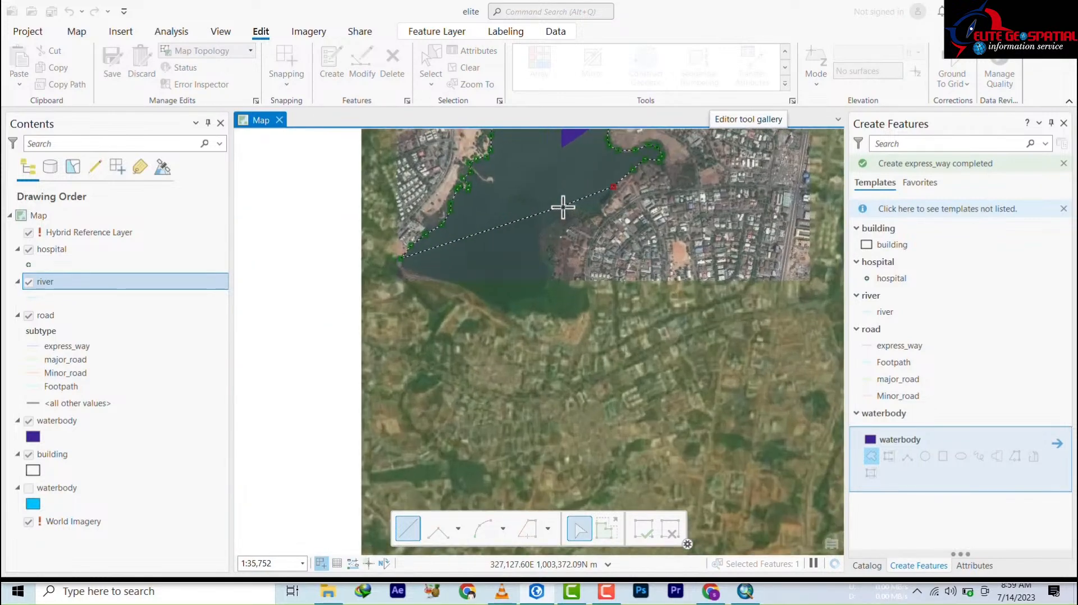
click(601, 200)
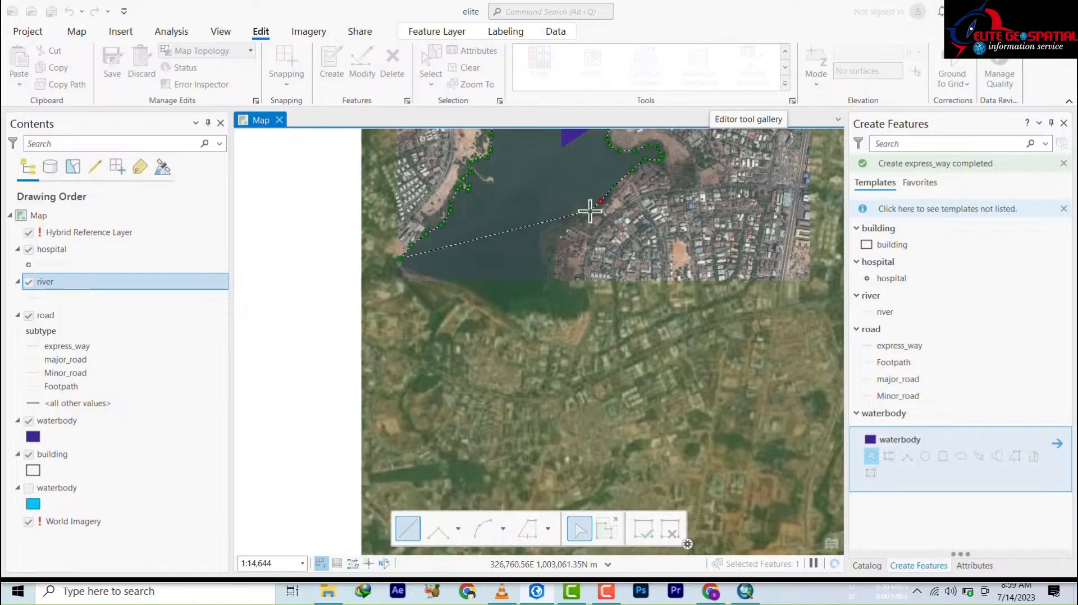
click(588, 209)
click(575, 208)
click(564, 208)
click(544, 223)
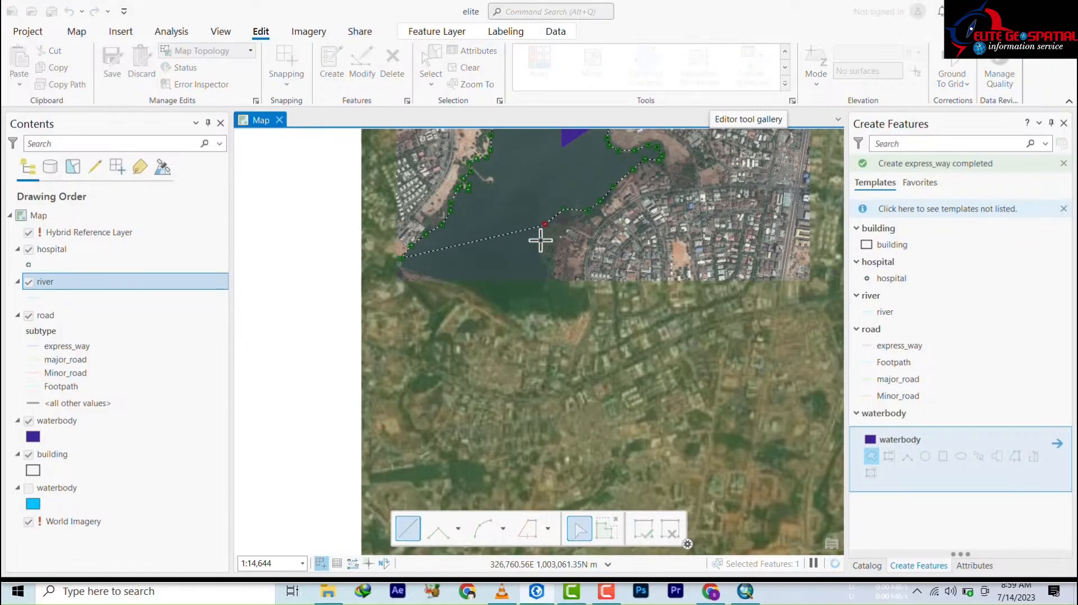
click(540, 241)
click(561, 285)
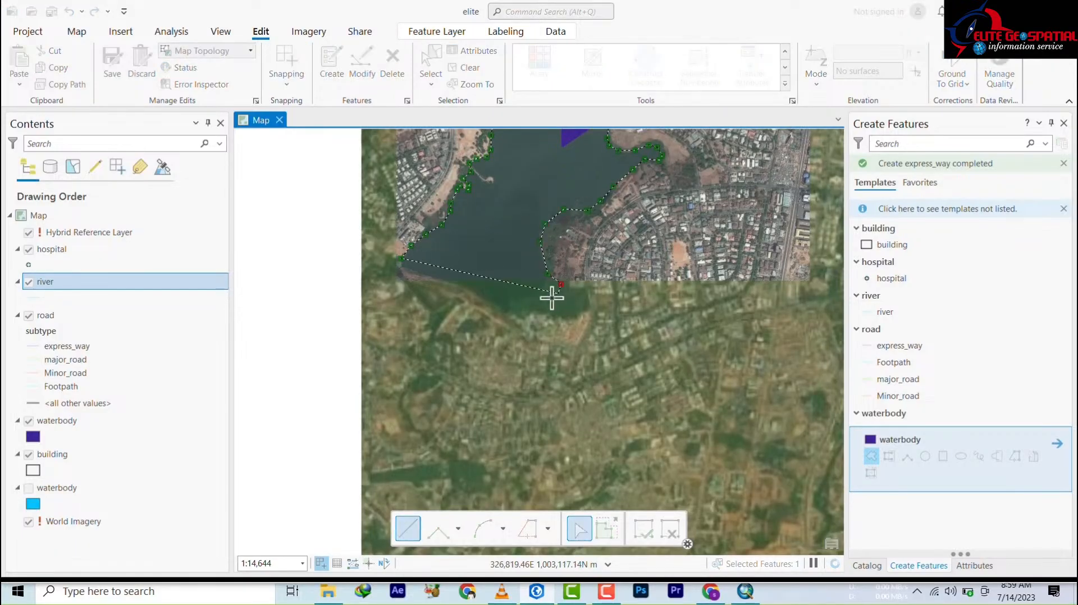
Trace the lower lake's southern shore west toward the outline's starting point and finish the waterbody polygon
click(551, 299)
click(525, 310)
click(507, 310)
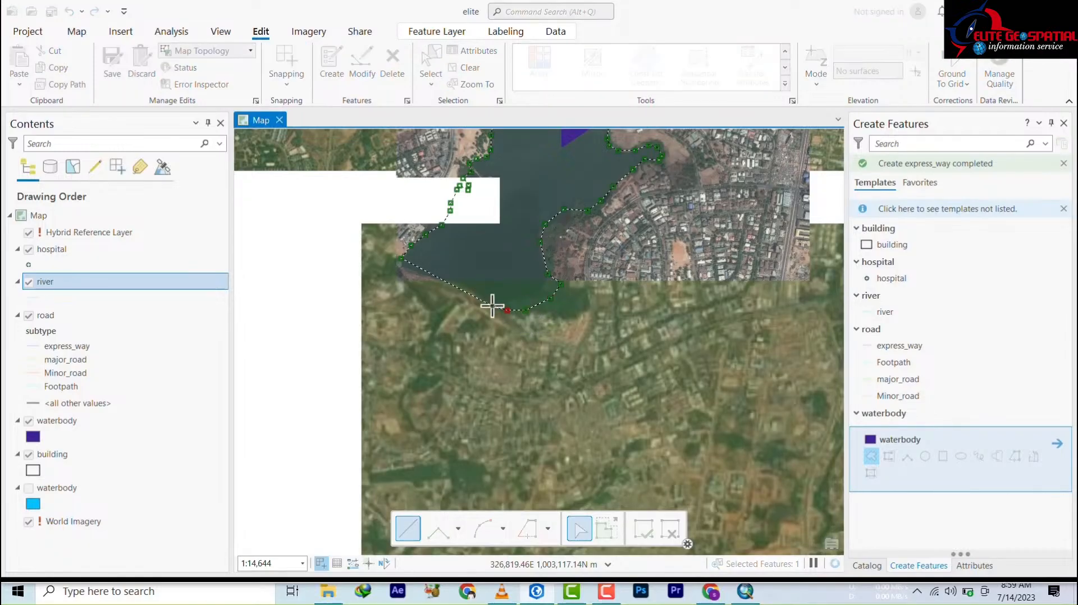
click(491, 305)
click(461, 288)
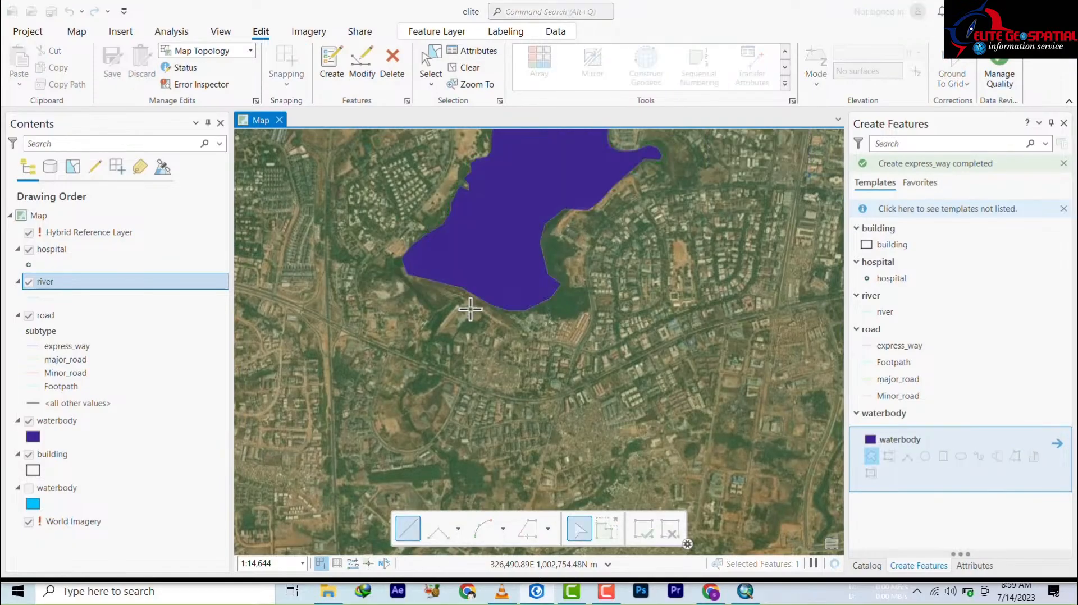
Set the new waterbody polygon's name attribute to "jabi lake", apply the edit and stop drawing waterbodies
scroll(482, 389, up, 2)
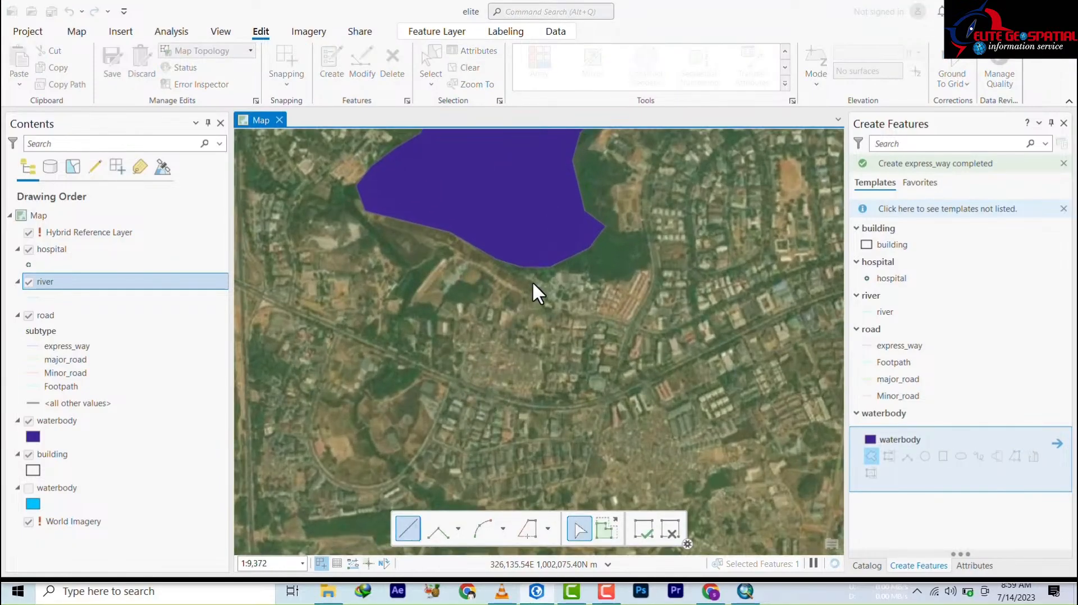
scroll(532, 282, down, 6)
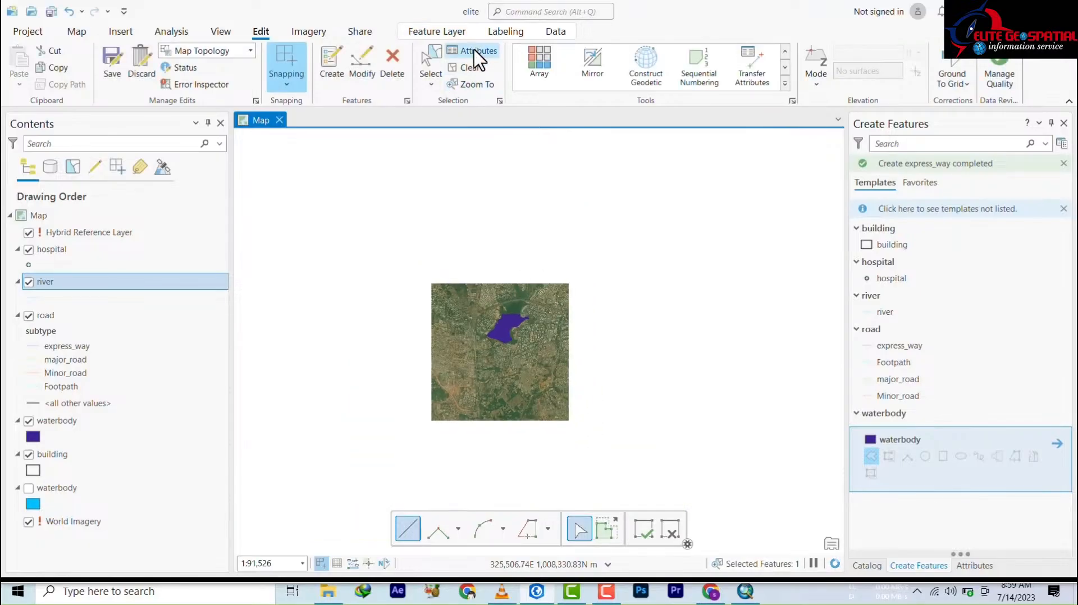
click(475, 51)
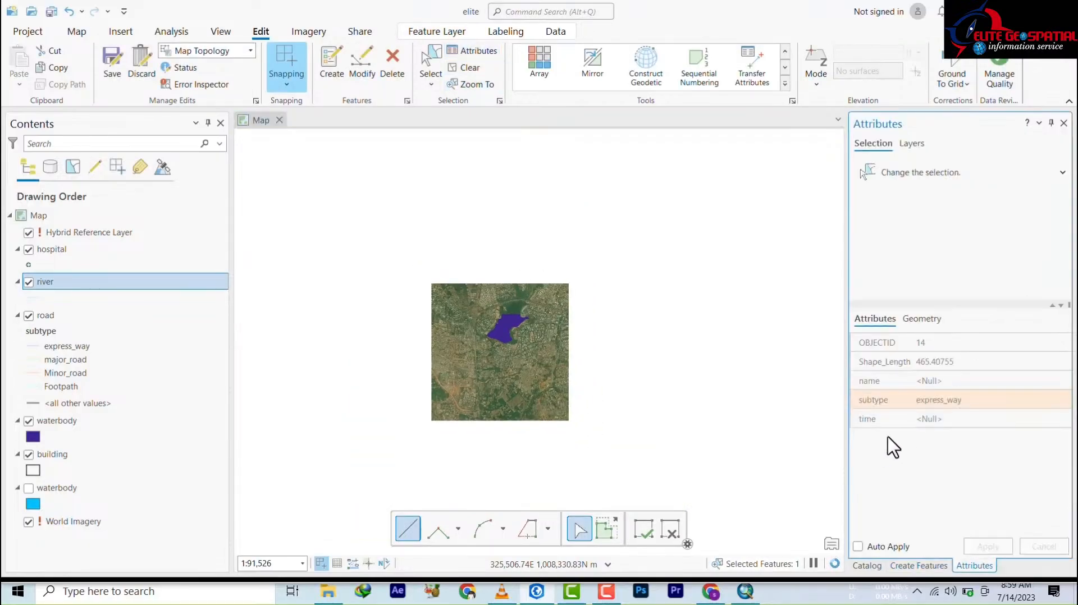
click(927, 381)
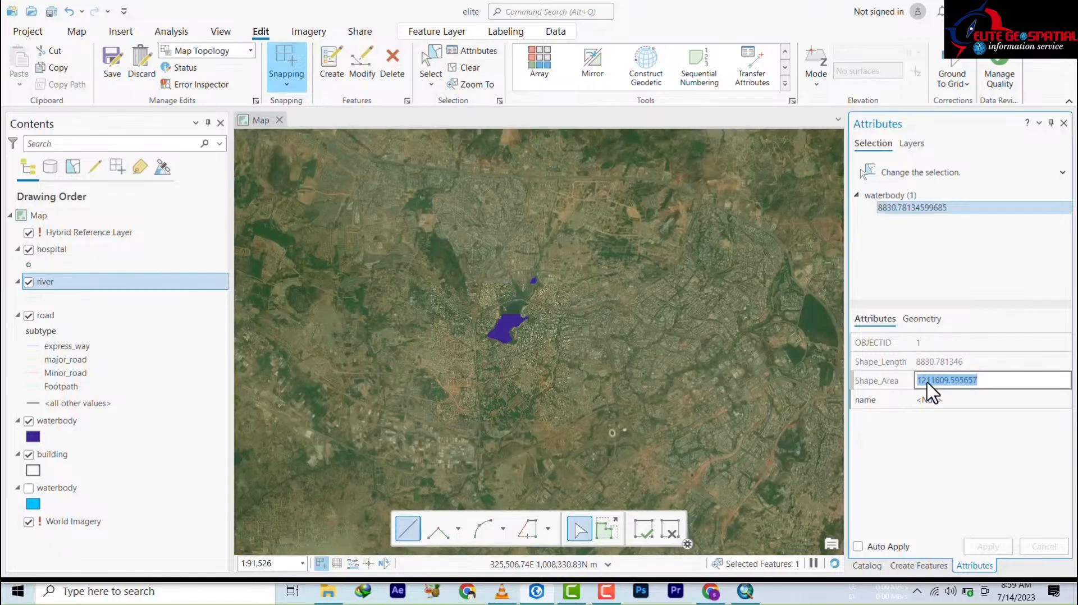
click(930, 400)
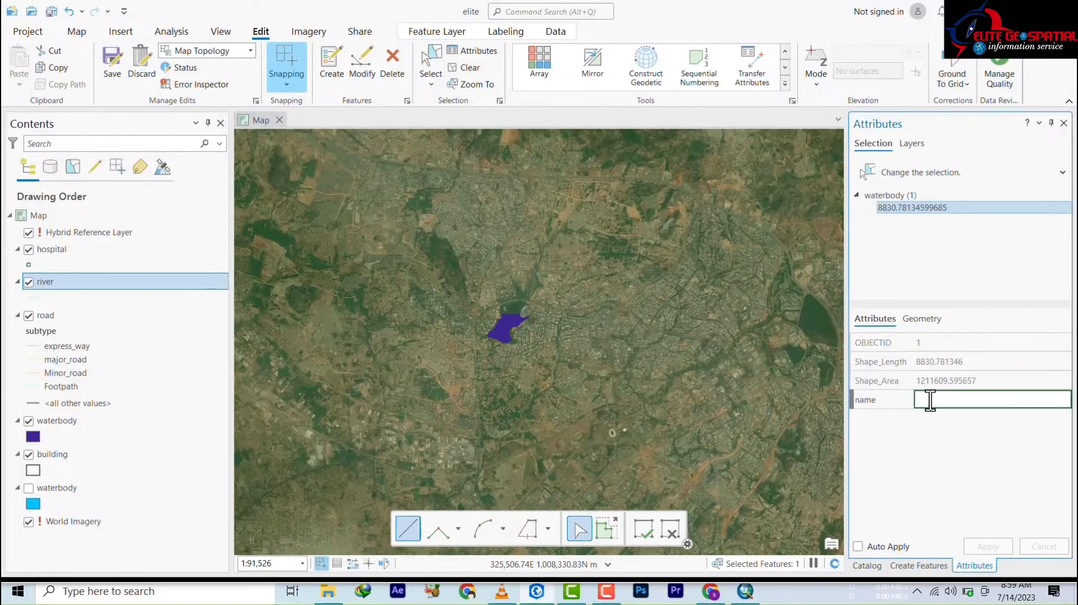
text(jab)
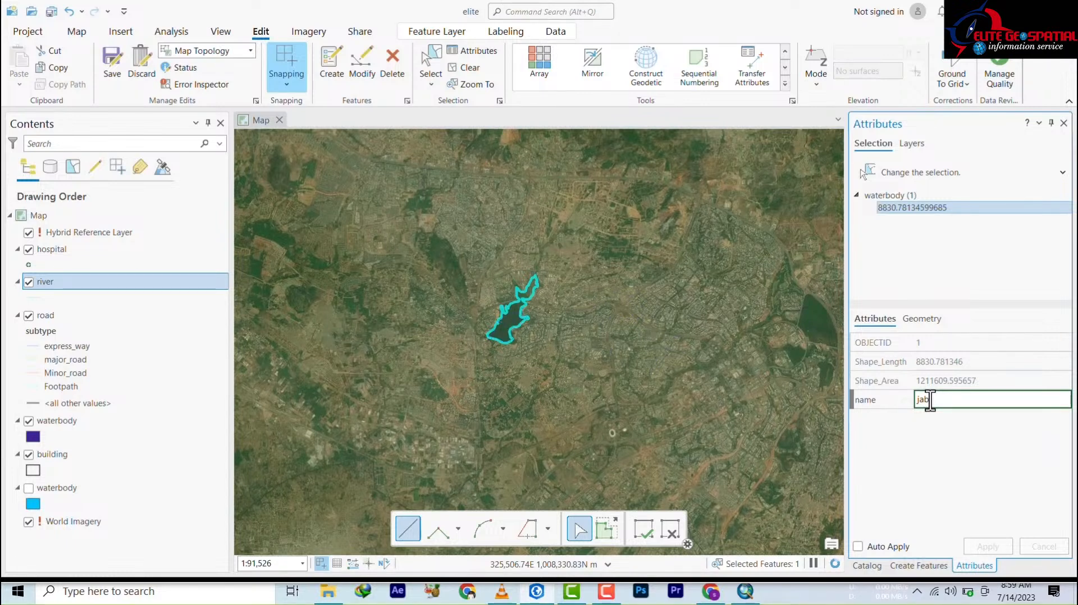
text( lak)
text(i)
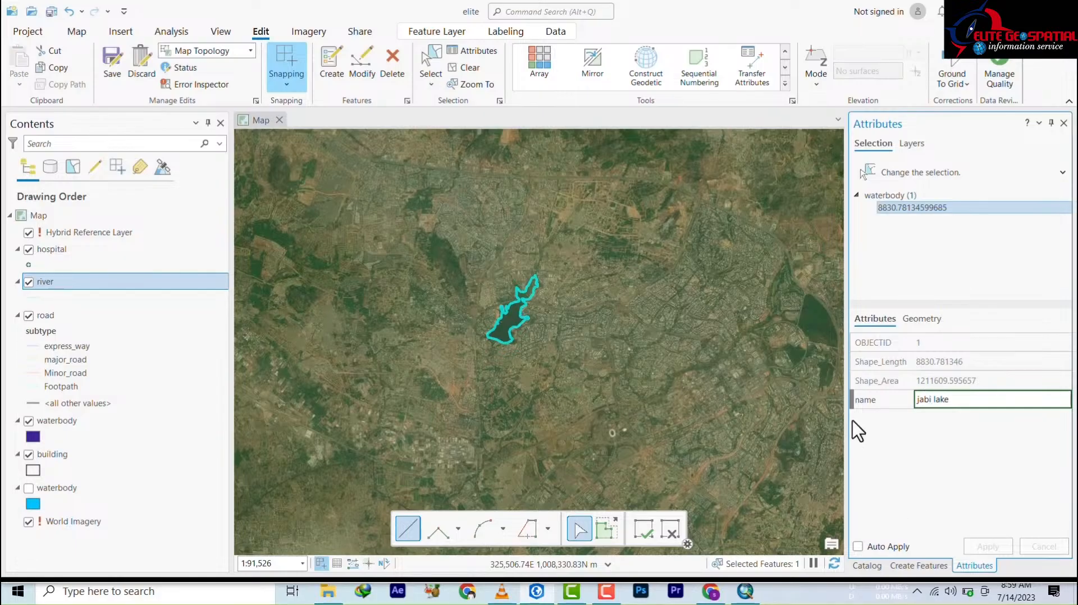
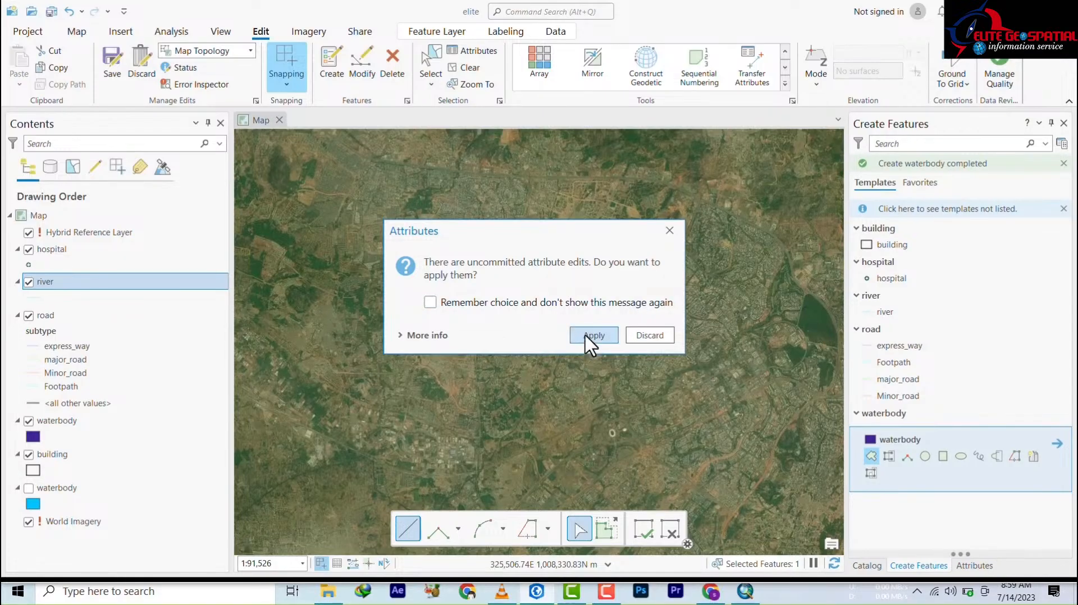
click(593, 337)
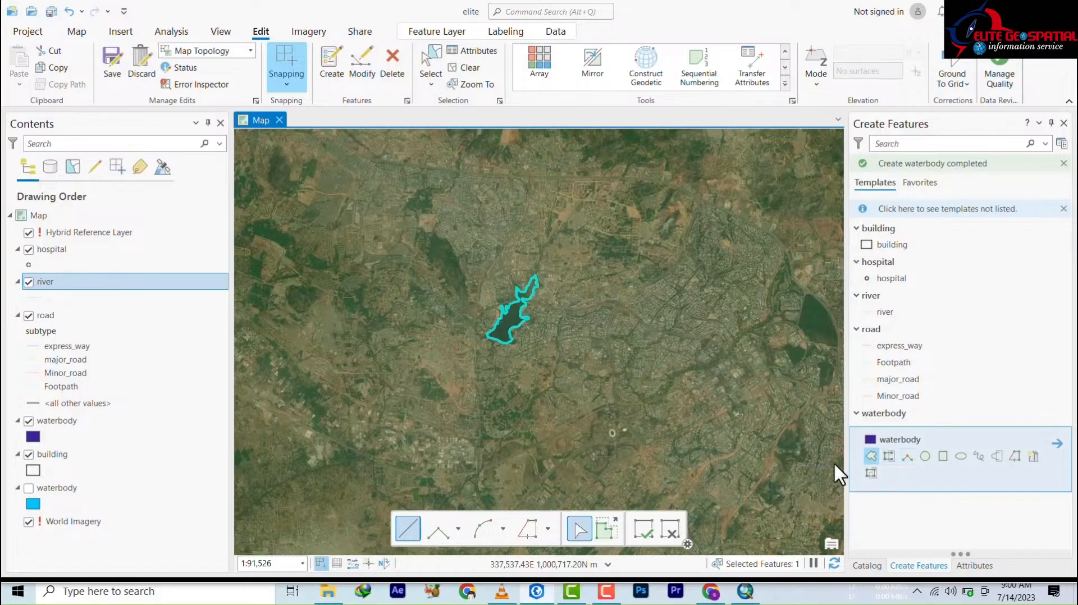
click(643, 540)
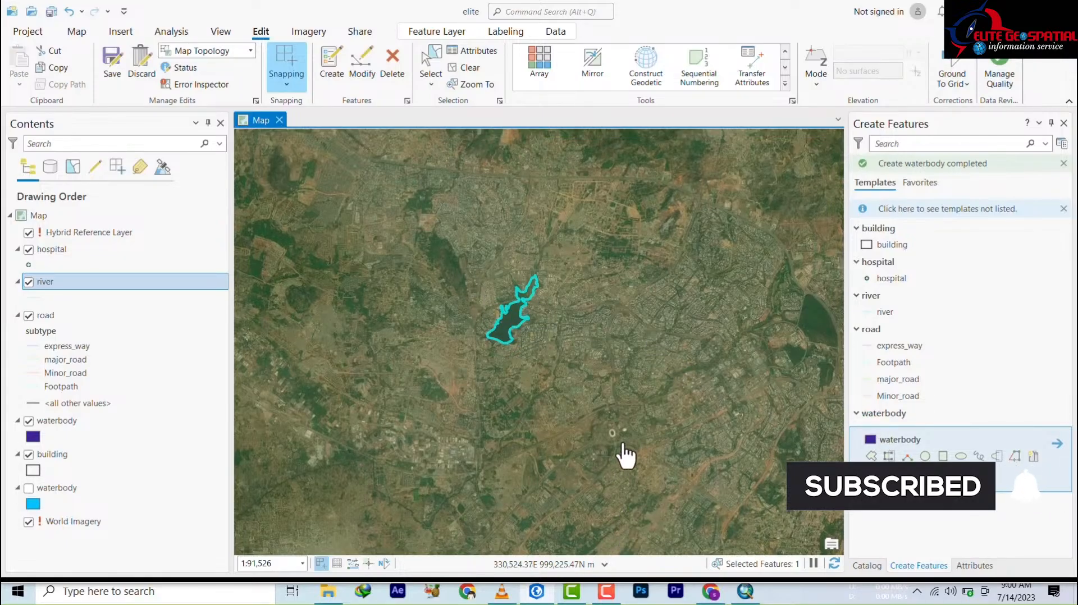
Save all edits to the waterbody layer, showing the edit list and turning off the save confirmation for future saves
scroll(412, 547, up, 2)
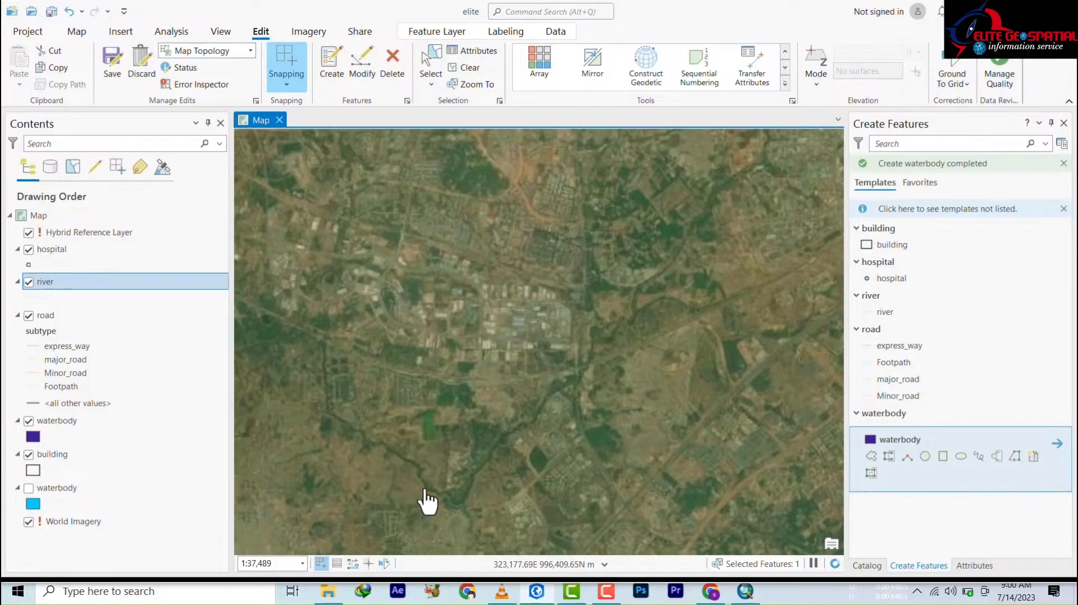
scroll(429, 506, up, 2)
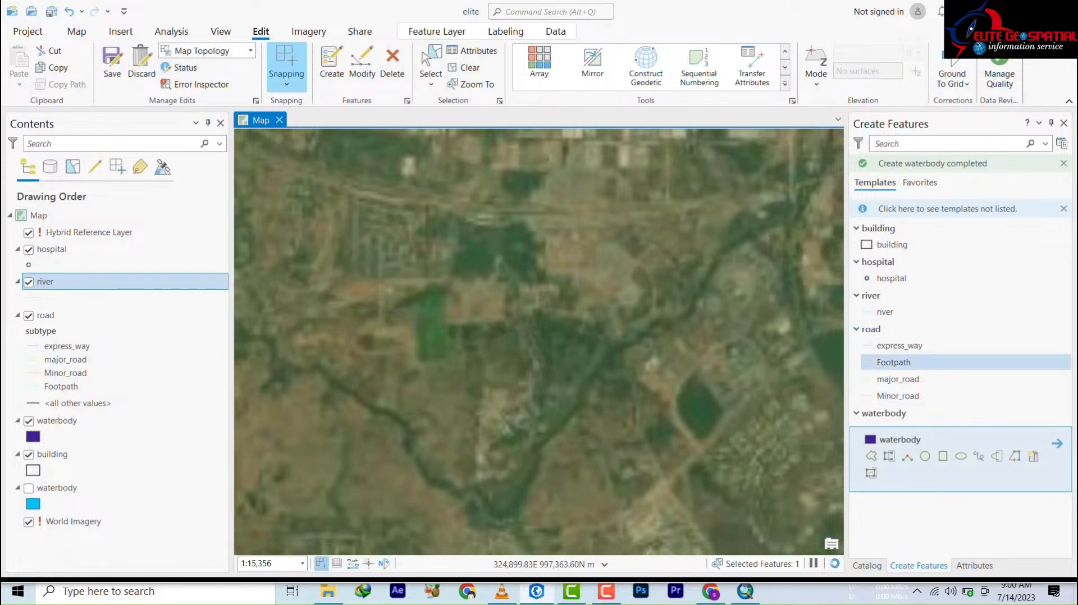
click(109, 76)
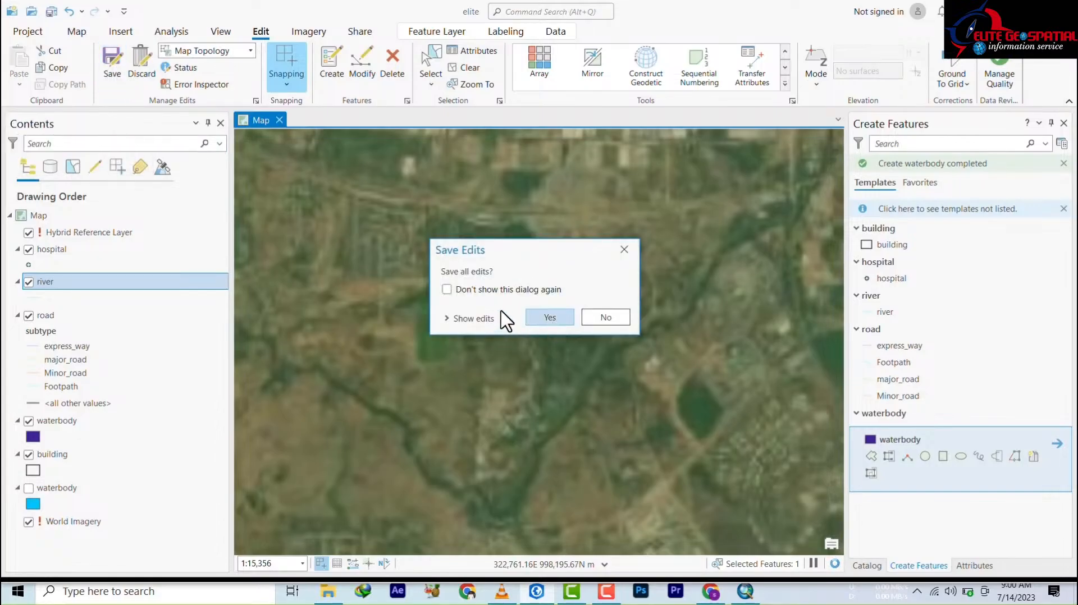
click(445, 289)
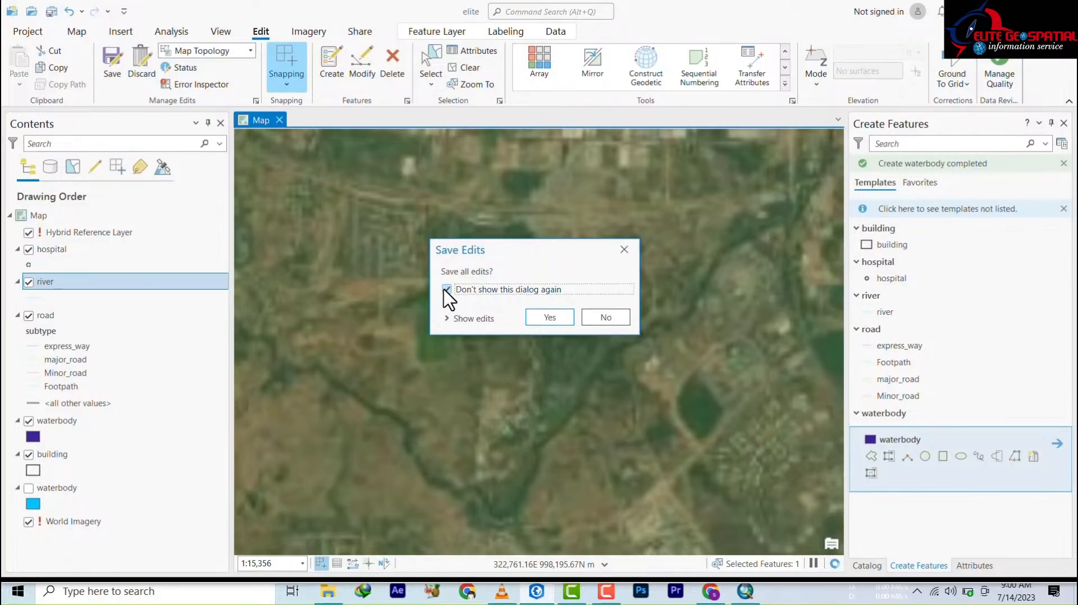
click(449, 318)
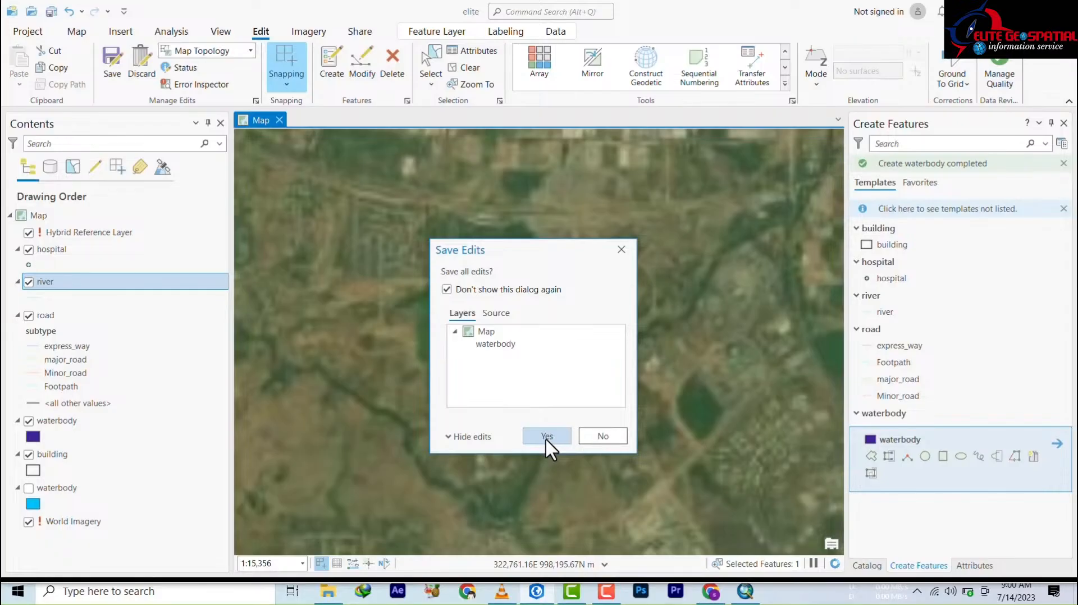
click(544, 436)
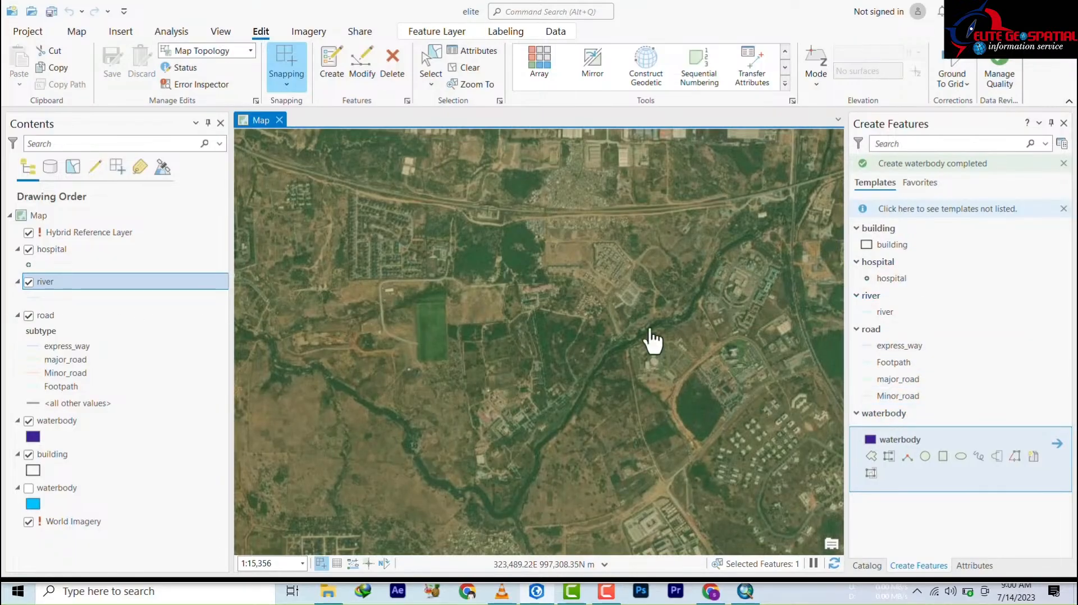
Start a new river line where the river enters at the imagery's northern edge and trace it south to just past the highway crossing
click(857, 229)
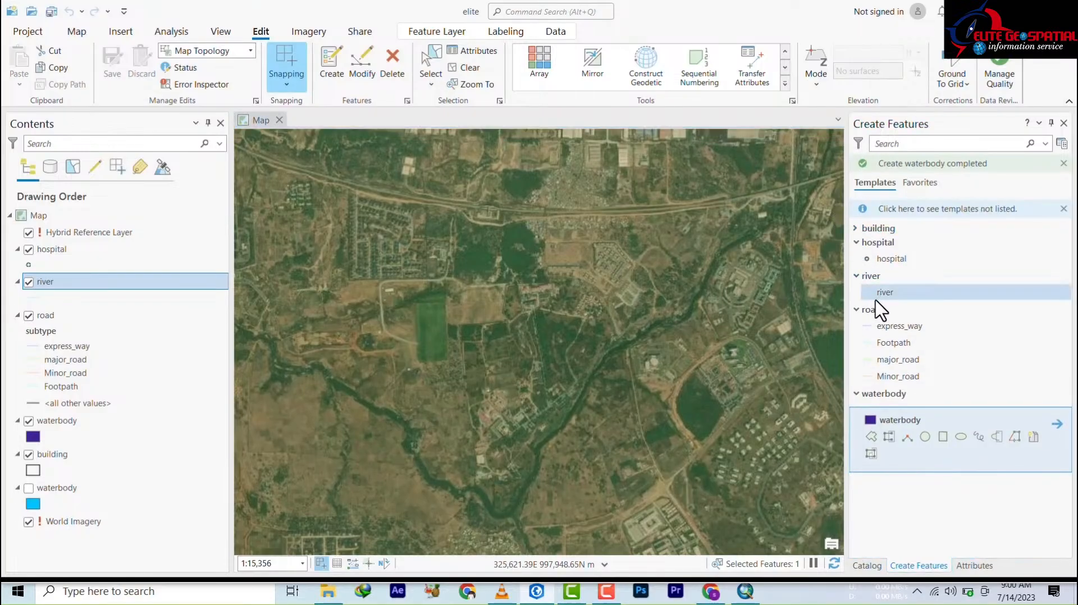
click(885, 298)
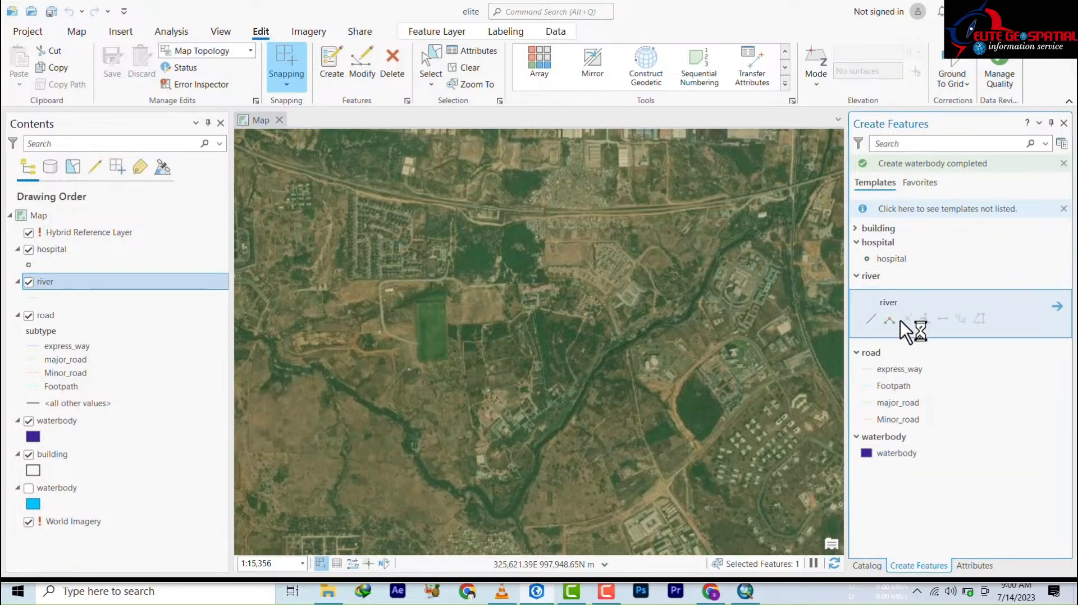
click(871, 319)
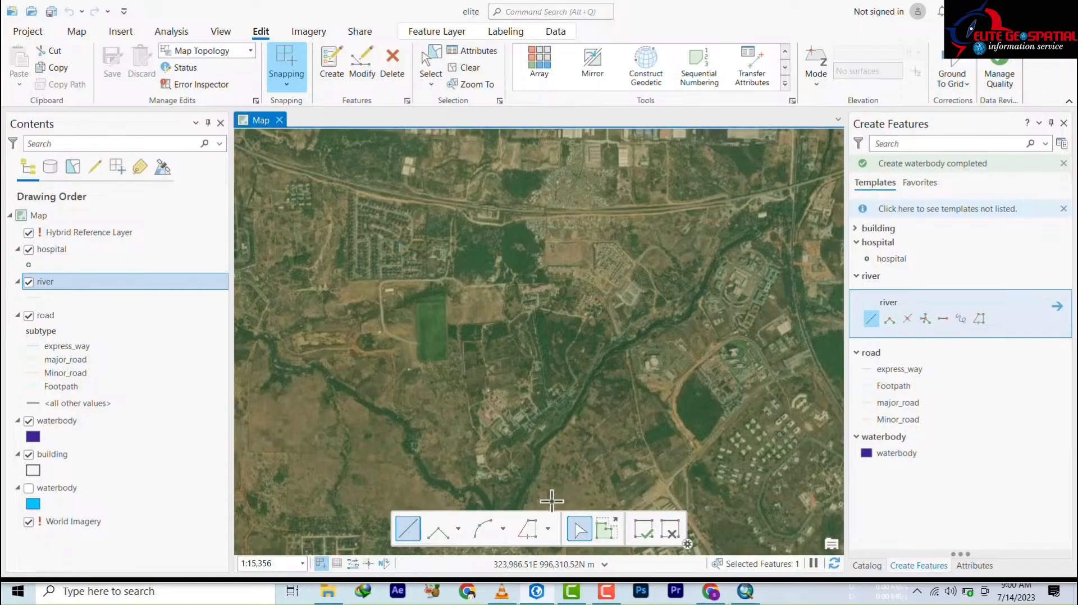
scroll(571, 346, up, 2)
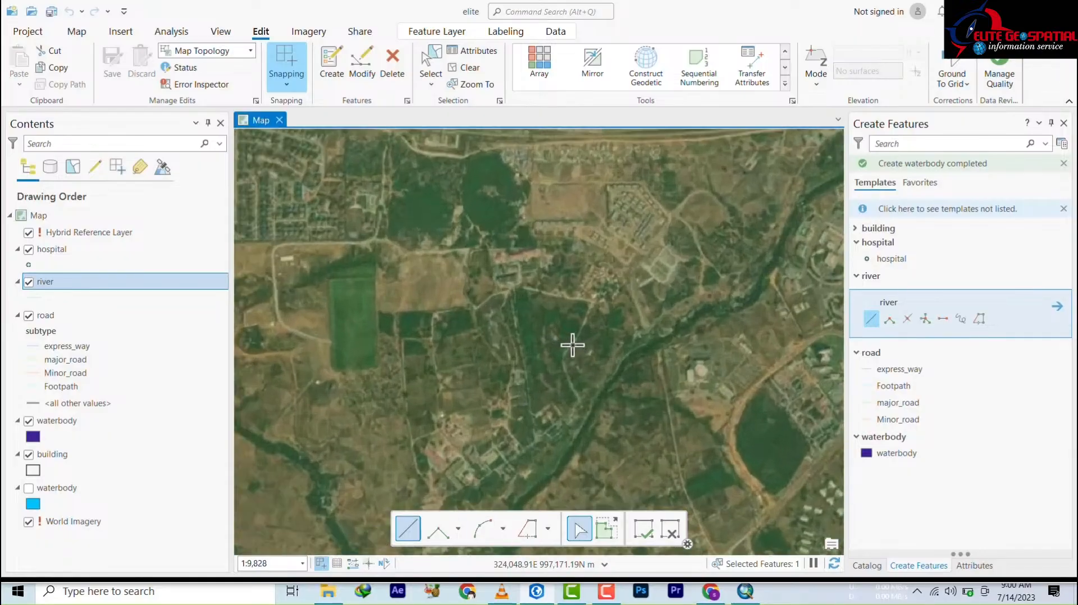
scroll(572, 346, down, 4)
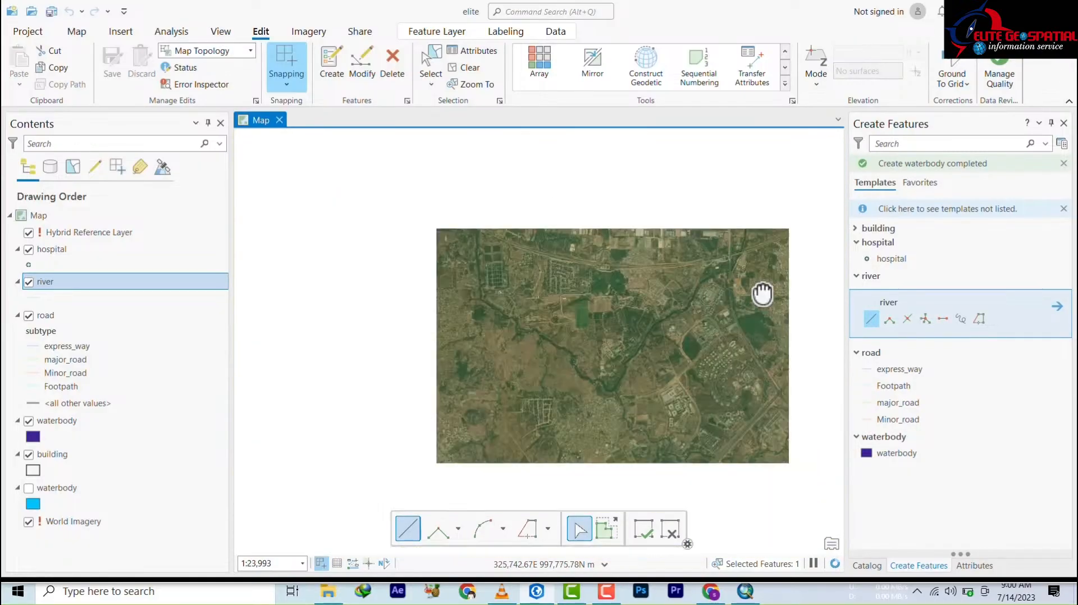
drag(763, 294, 532, 469)
drag(356, 447, 601, 261)
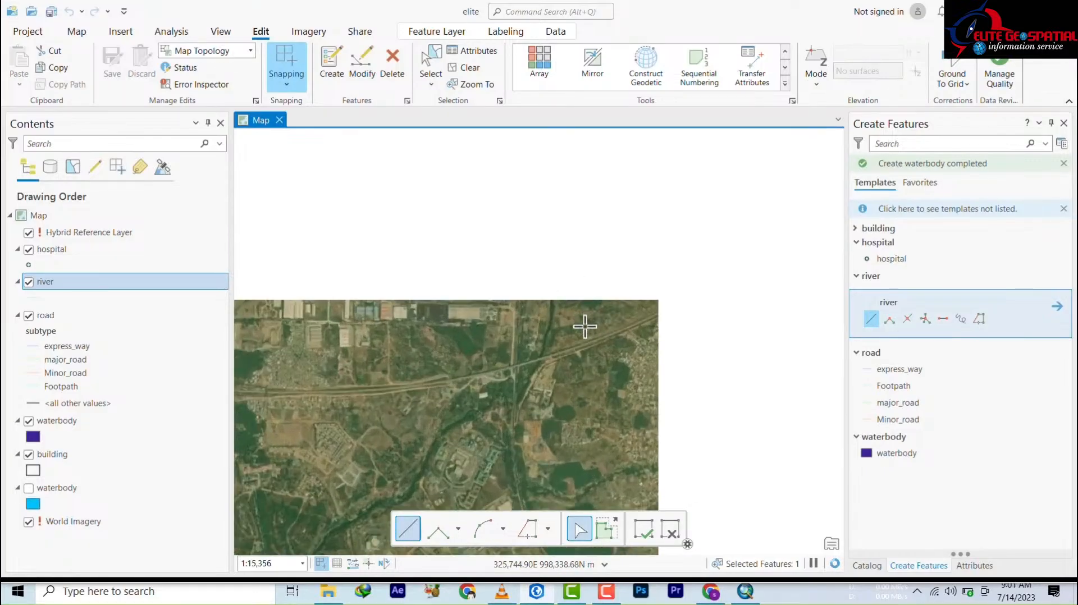
scroll(583, 328, up, 3)
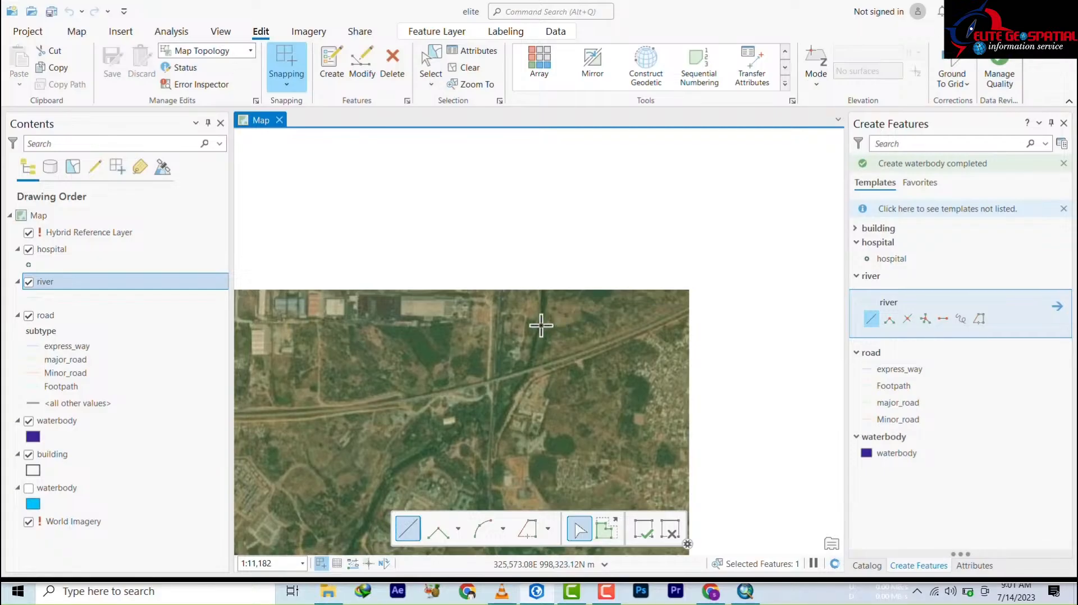
scroll(542, 310, up, 2)
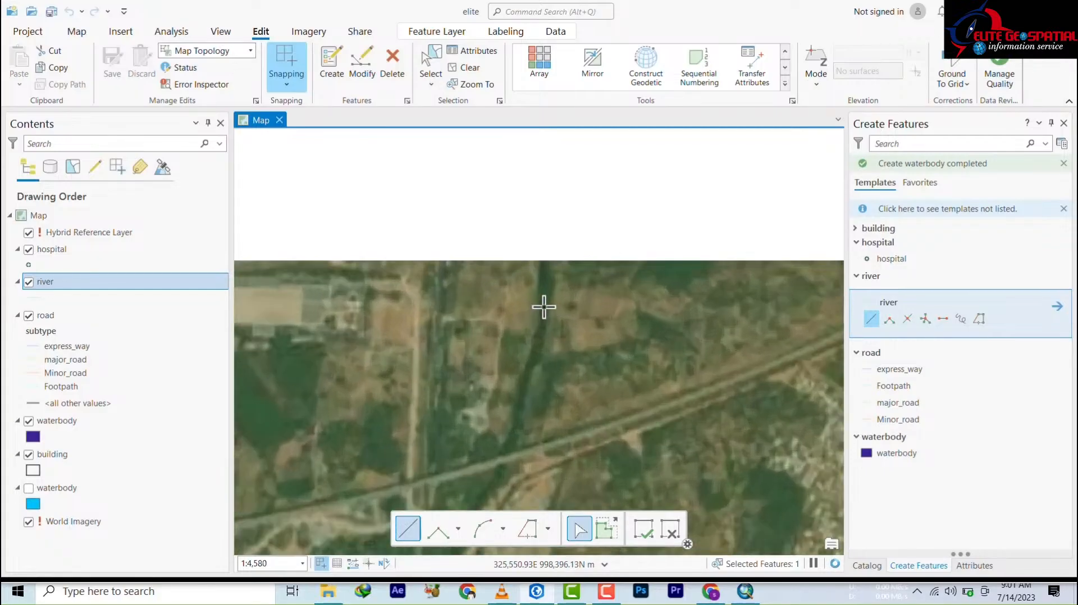
click(545, 273)
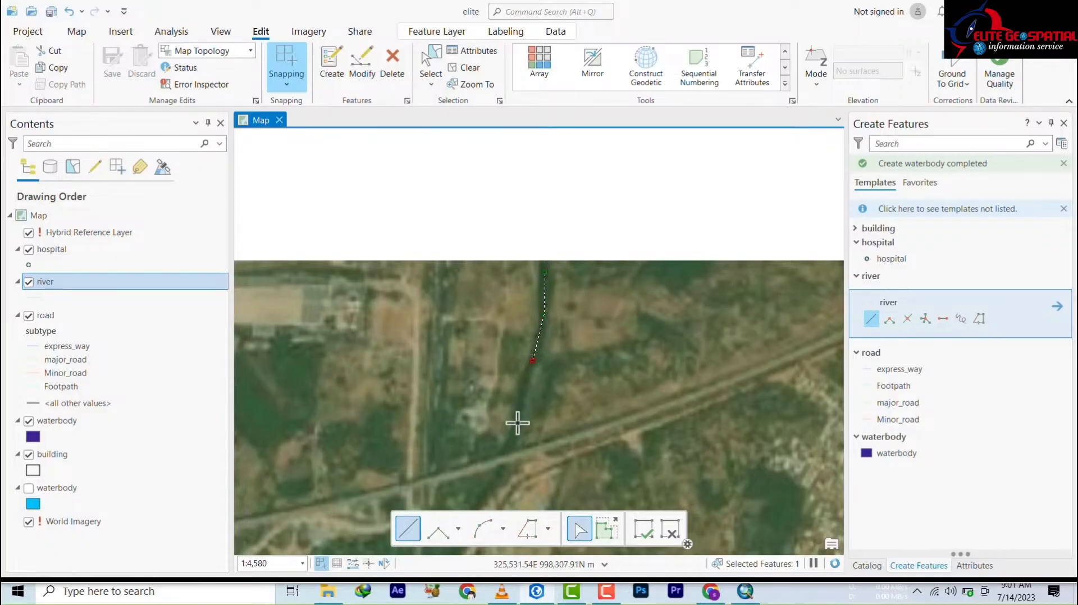
drag(517, 404, 664, 214)
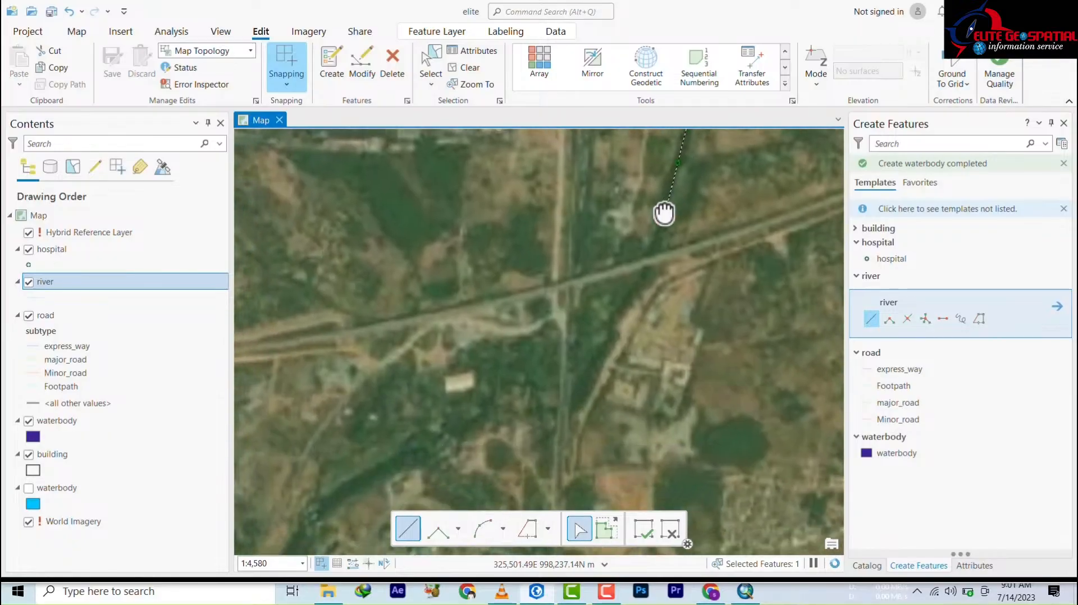
click(658, 241)
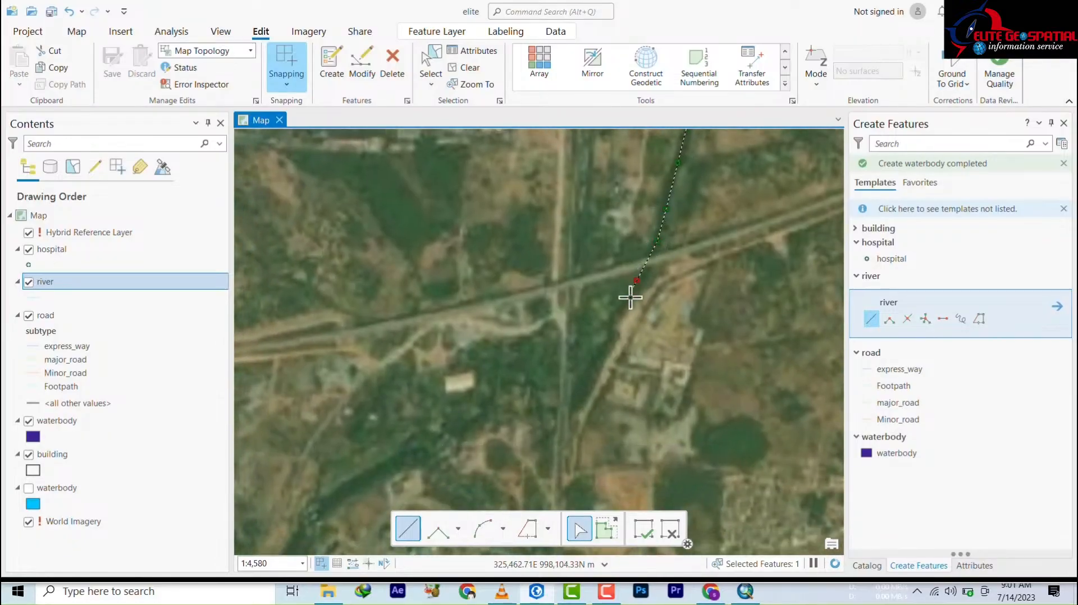
Dismiss the low-battery notice and extend the river line southwest from the highway crossing to the bend northwest of the large building compound
scroll(610, 340, down, 5)
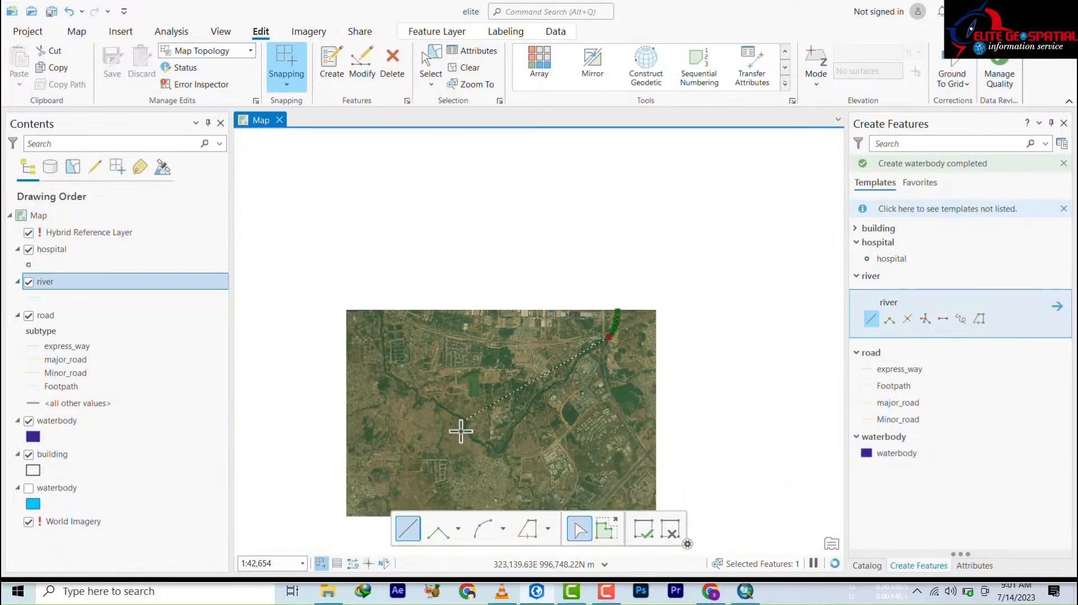
scroll(537, 383, down, 1)
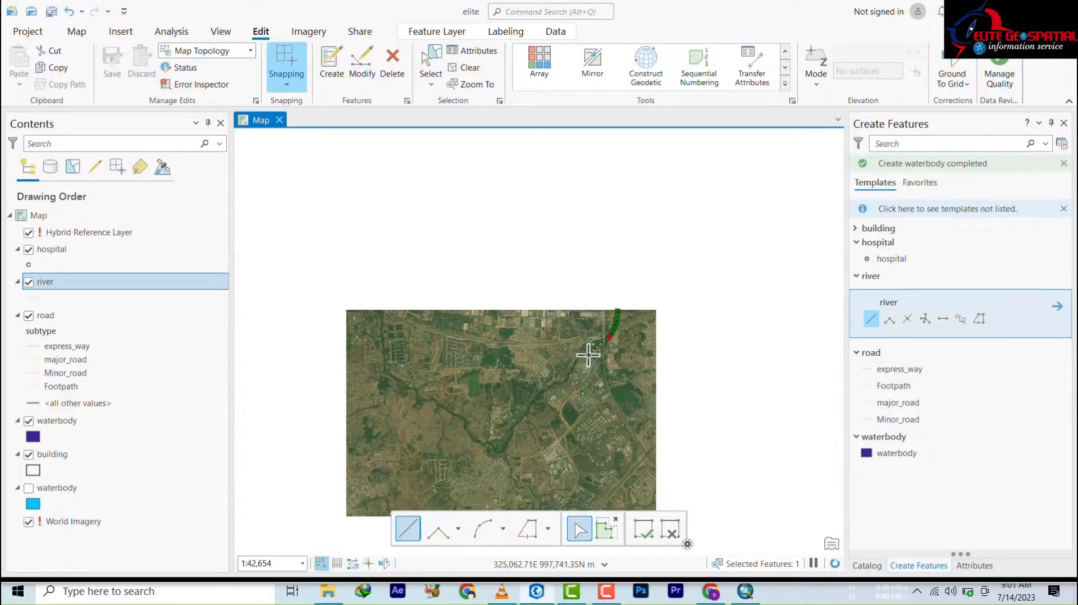
scroll(589, 351, up, 3)
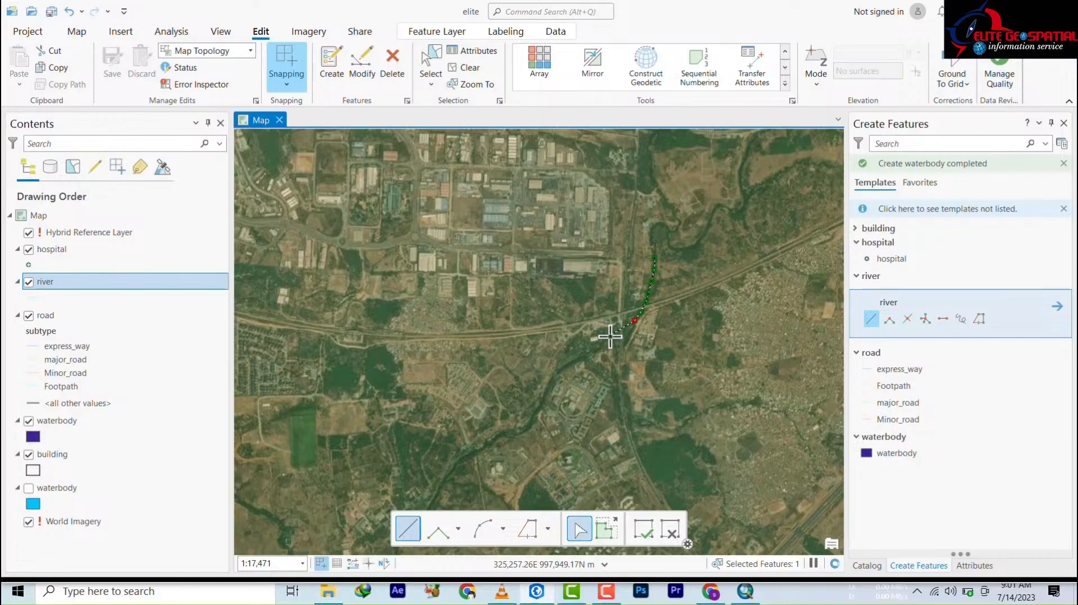
scroll(610, 338, down, 3)
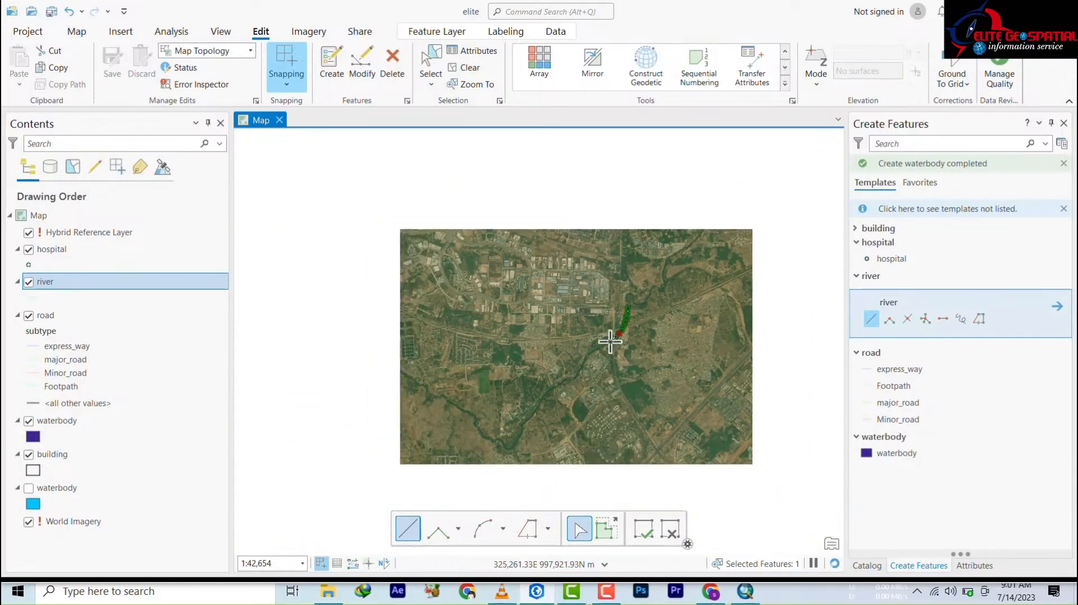
scroll(607, 351, up, 5)
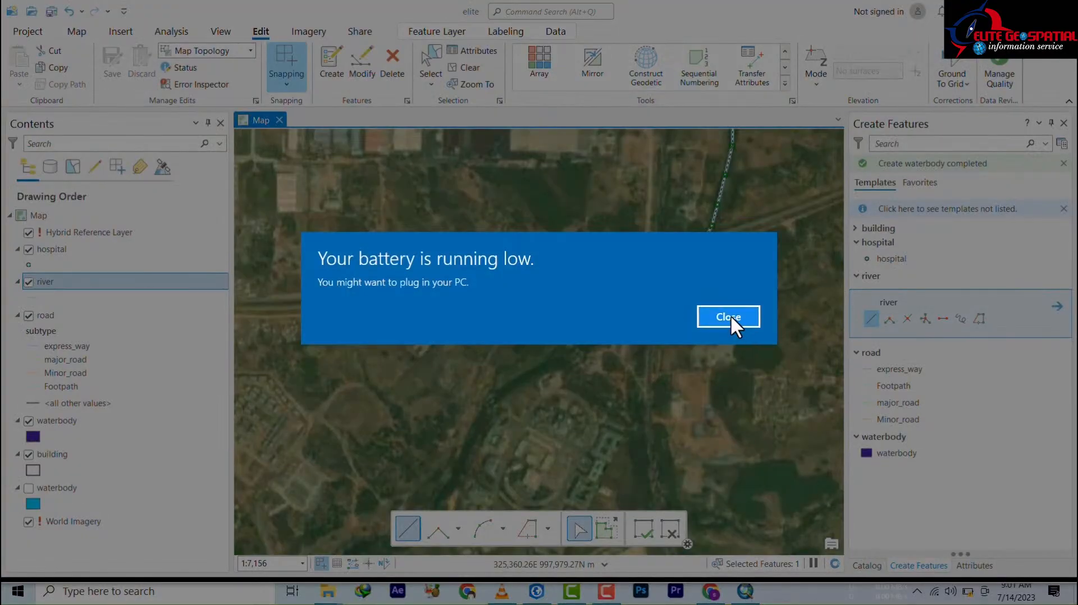
click(728, 316)
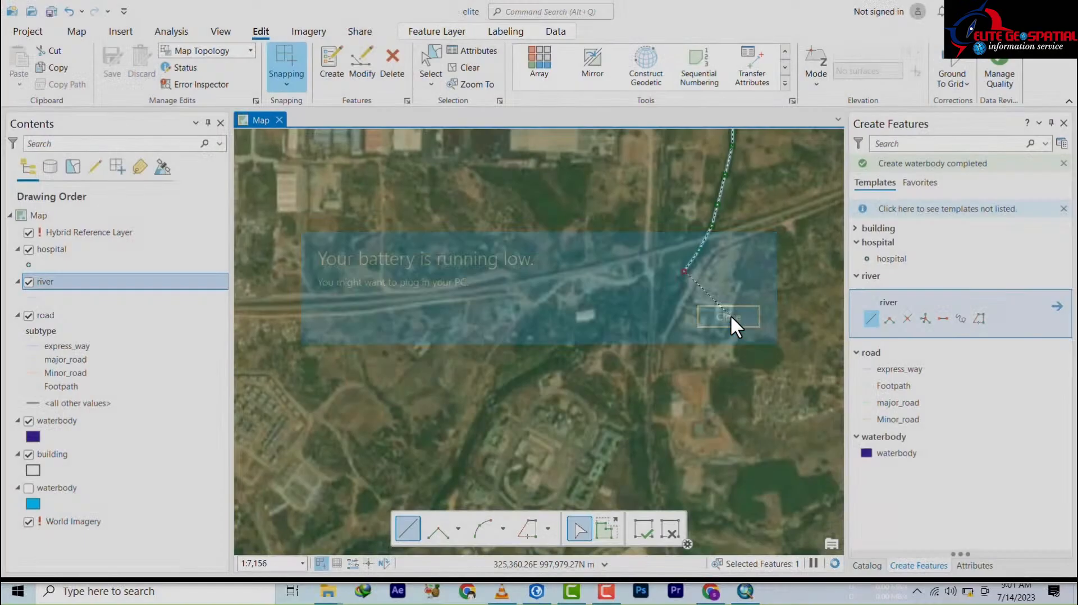
click(621, 333)
click(547, 370)
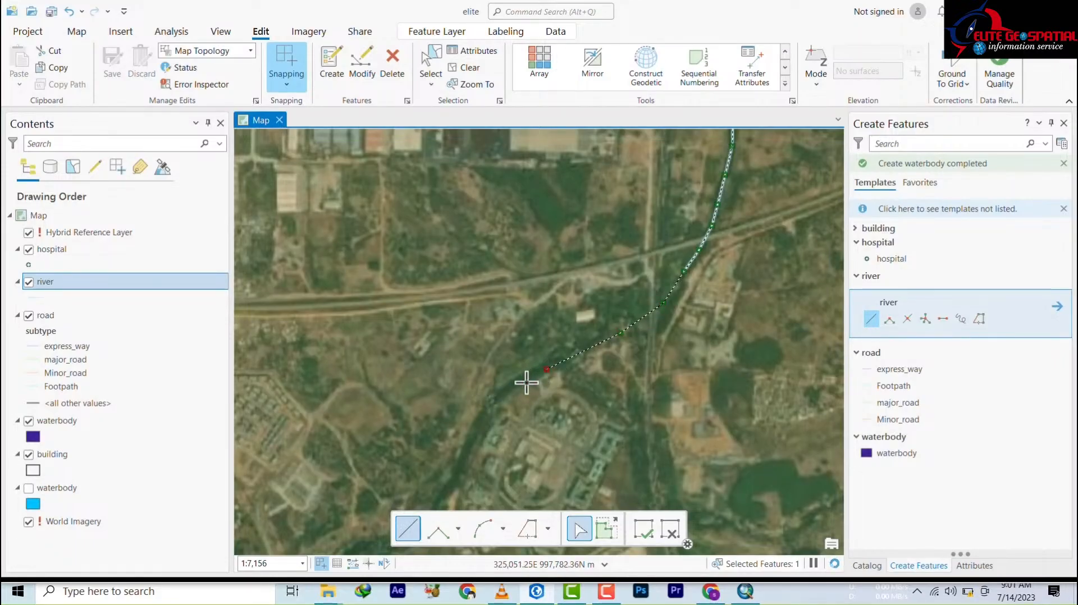
click(496, 399)
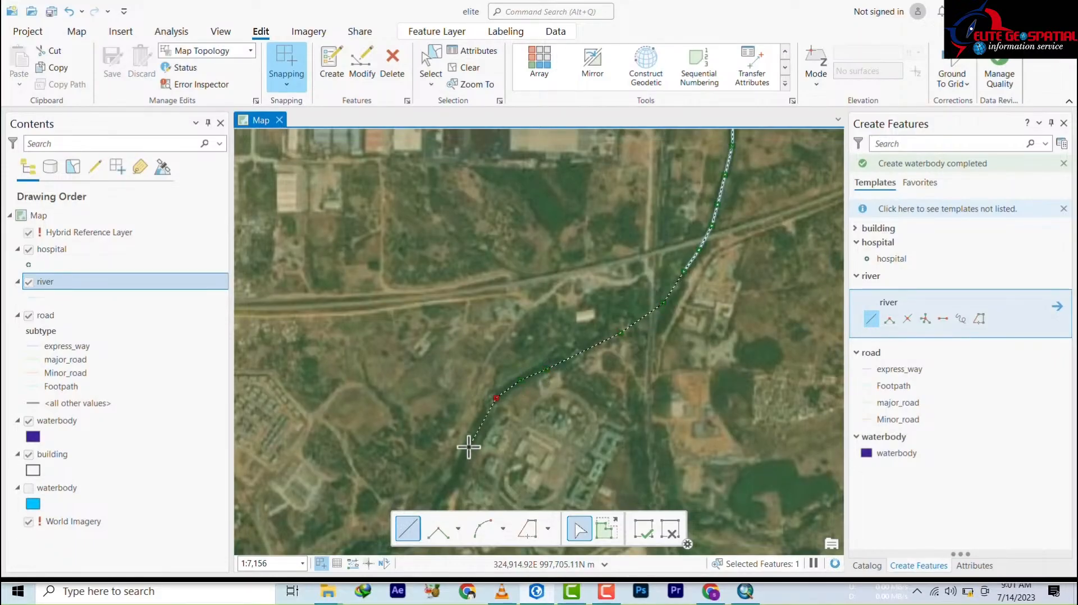
Continue the river line south along the building compound and around the westward bend to the cleared construction site
drag(469, 458, 669, 173)
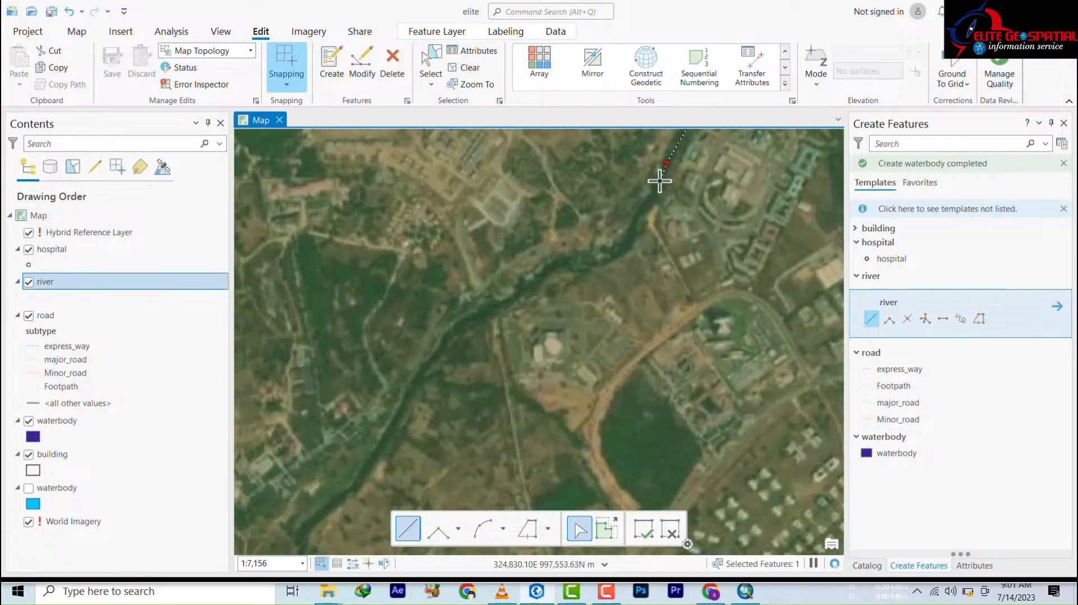
click(641, 214)
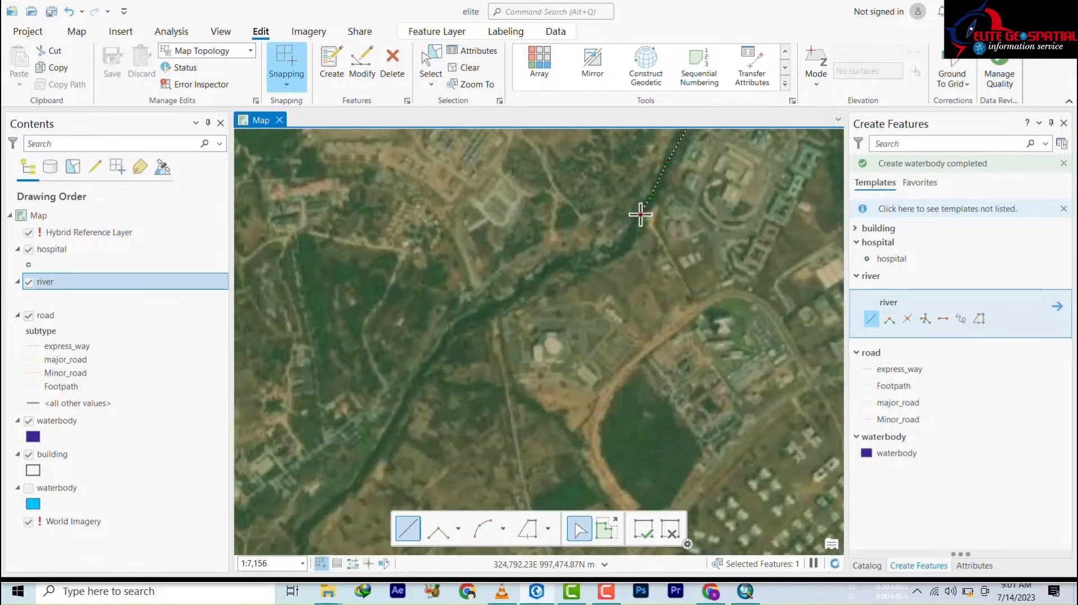
click(629, 241)
click(589, 263)
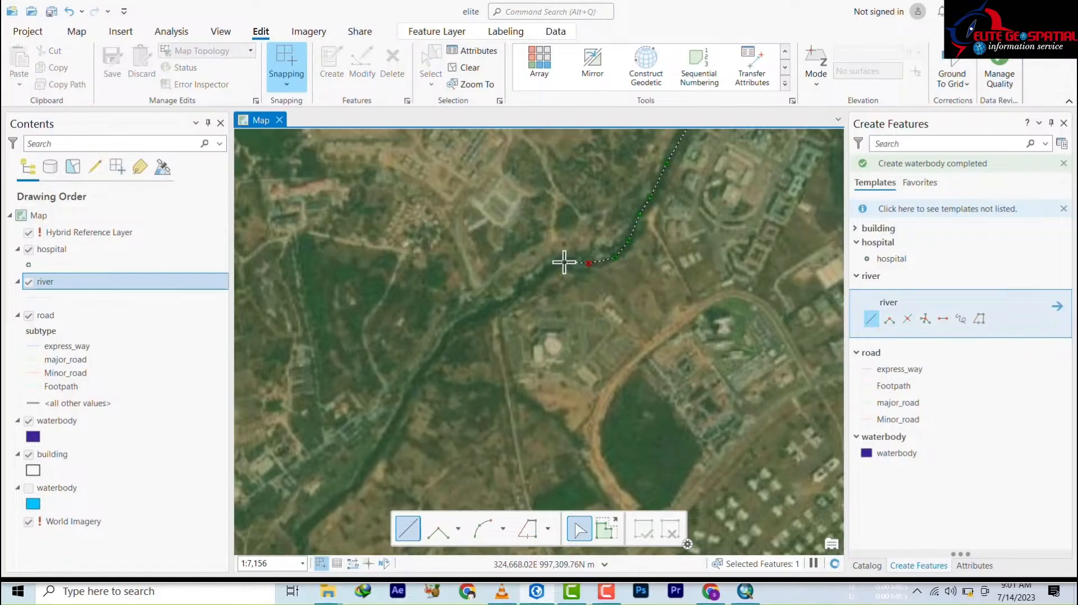
click(546, 266)
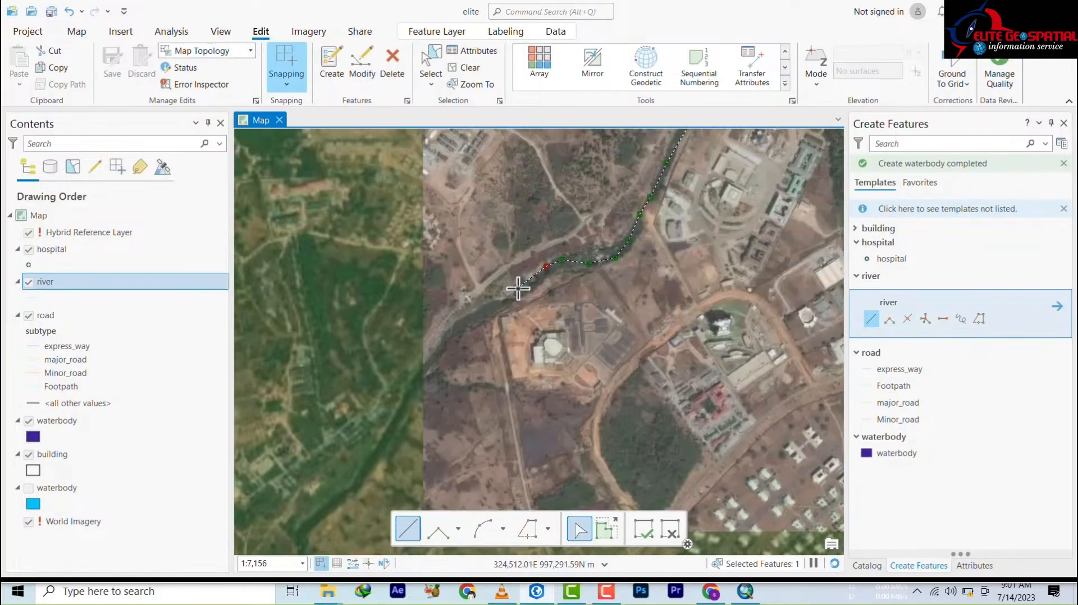
click(494, 306)
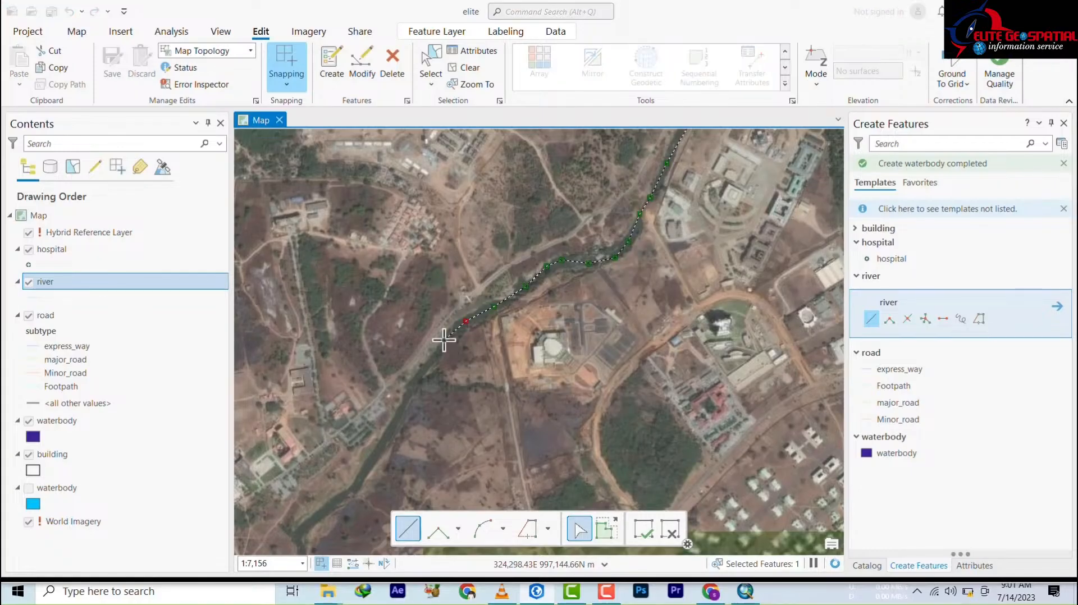
Trace the river line southwest past the construction site and finish it beside the buildings on the river's western bank
click(444, 339)
click(416, 380)
click(395, 424)
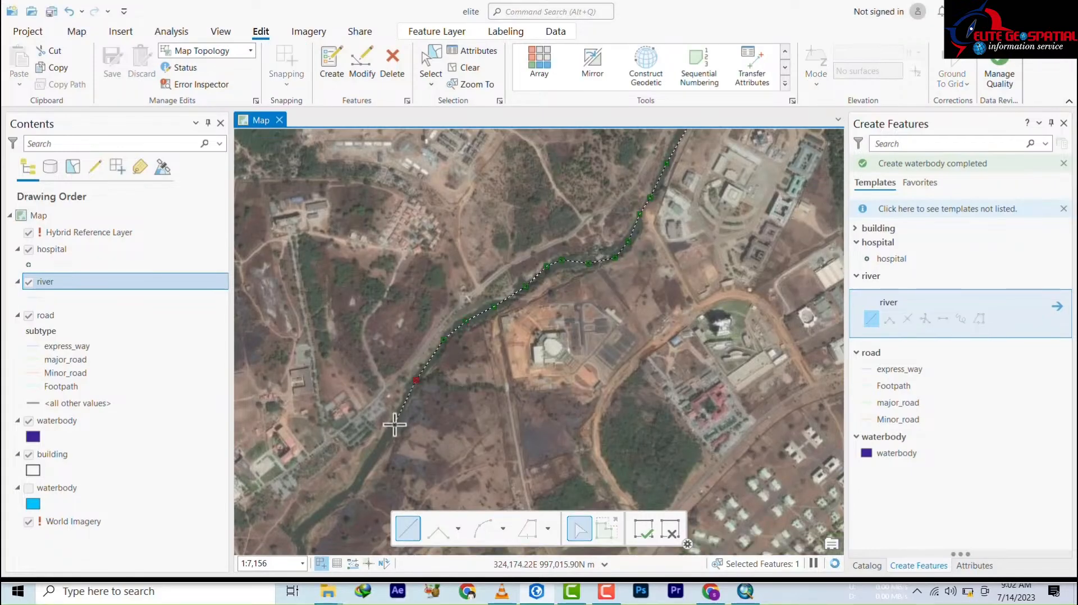
click(371, 456)
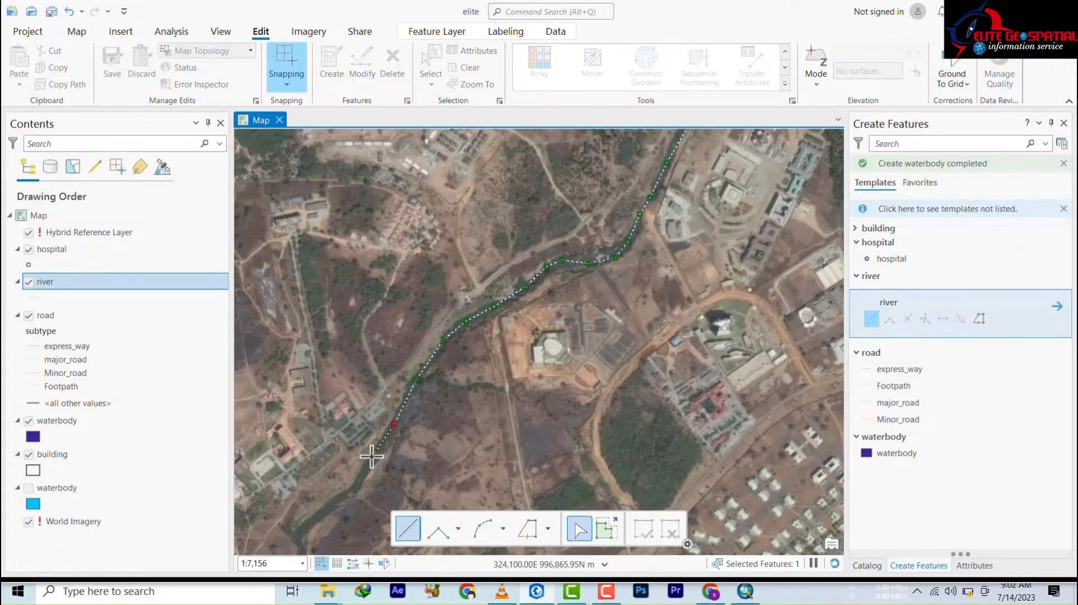
double_click(353, 489)
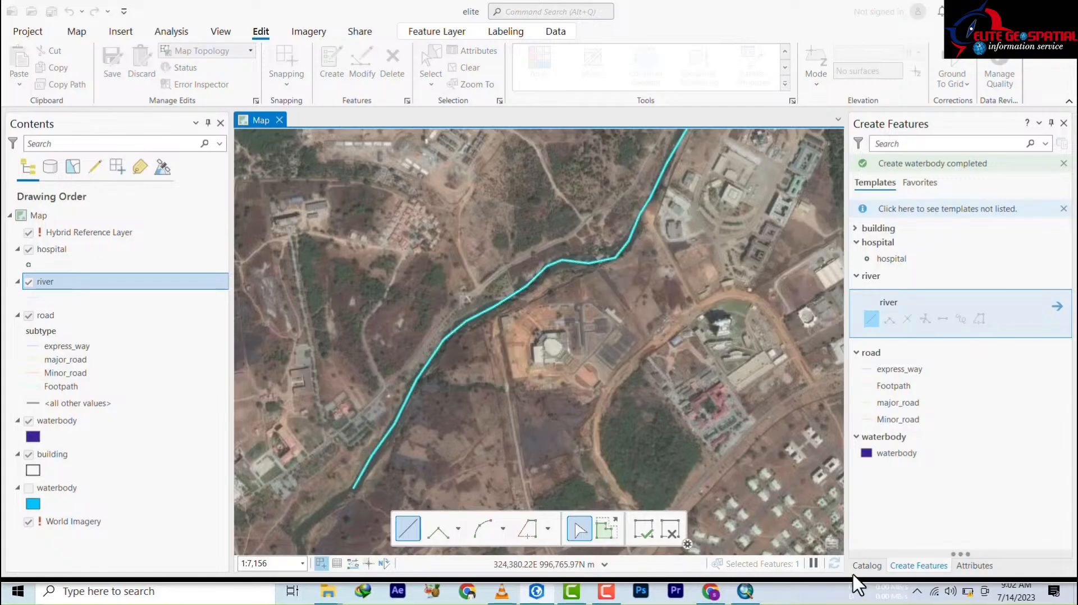
scroll(524, 285, up, 5)
scroll(524, 287, down, 11)
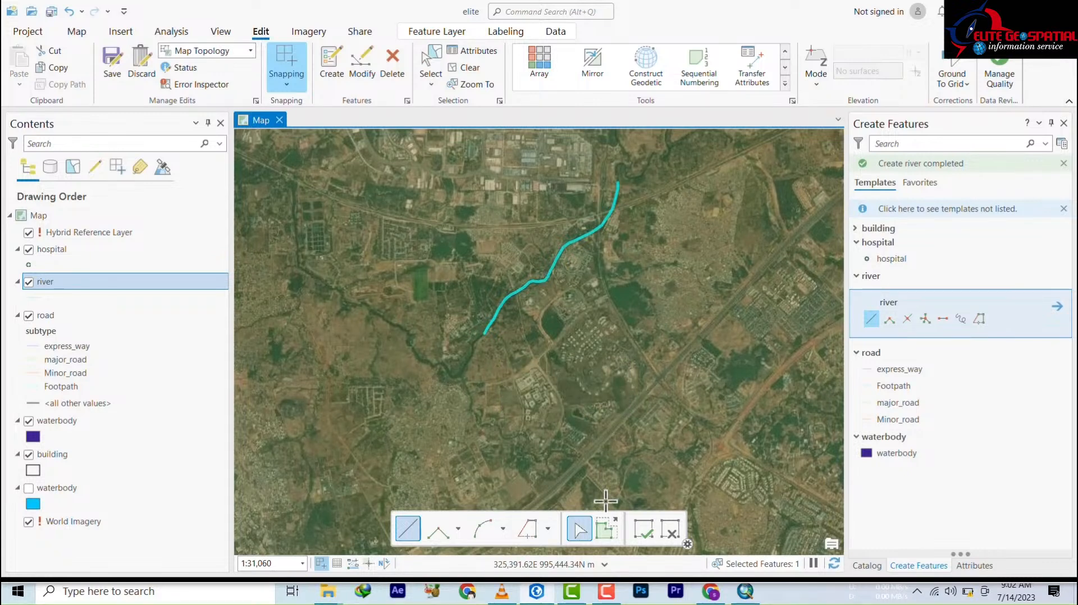
mouse_move(612, 599)
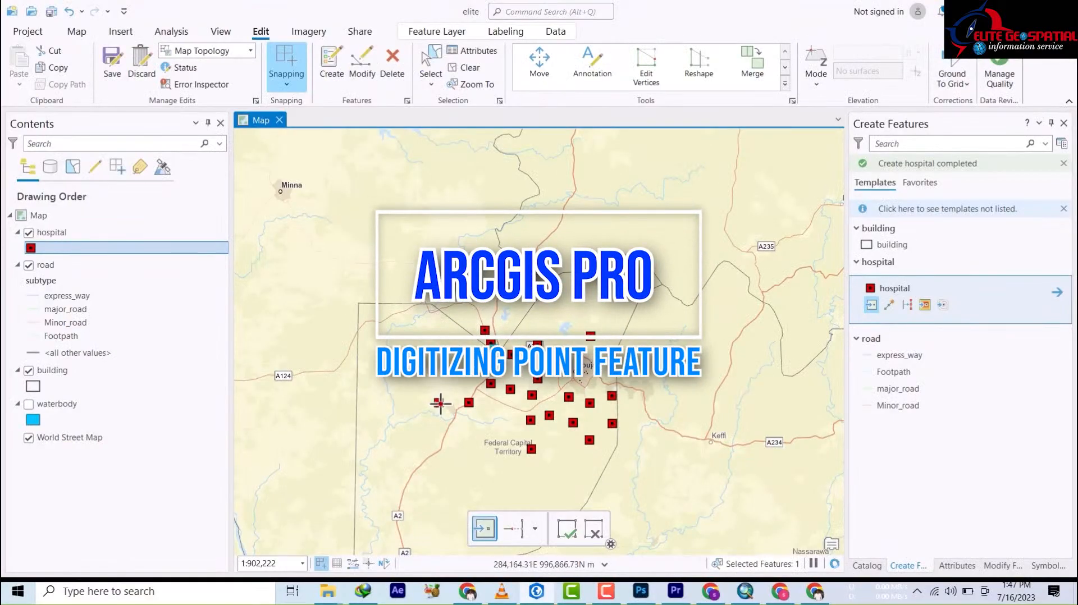
click(593, 480)
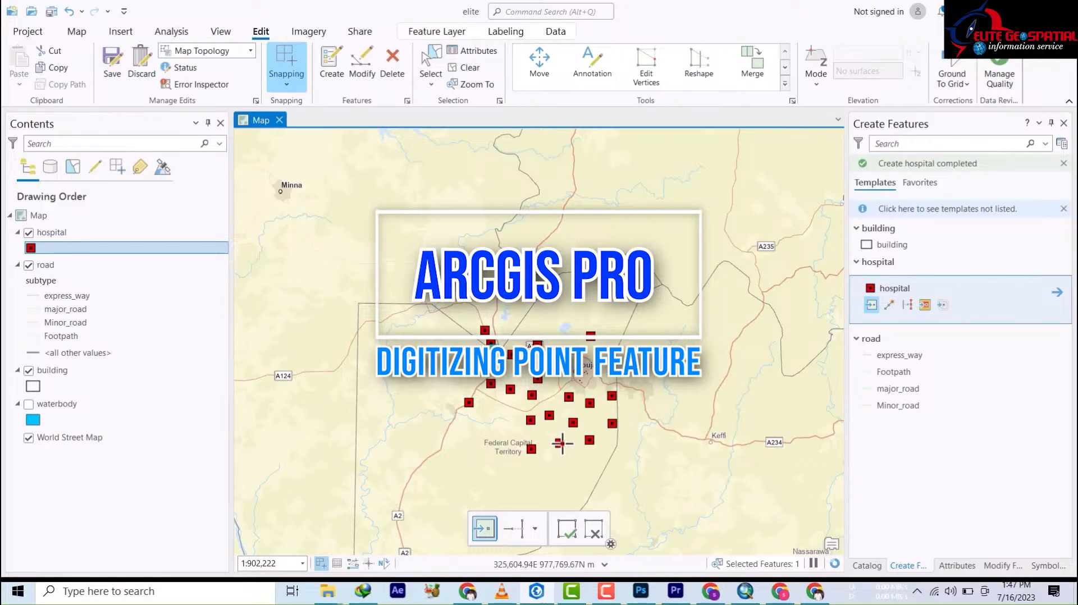
Save the edits for the digitized hospital points
scroll(562, 444, up, 3)
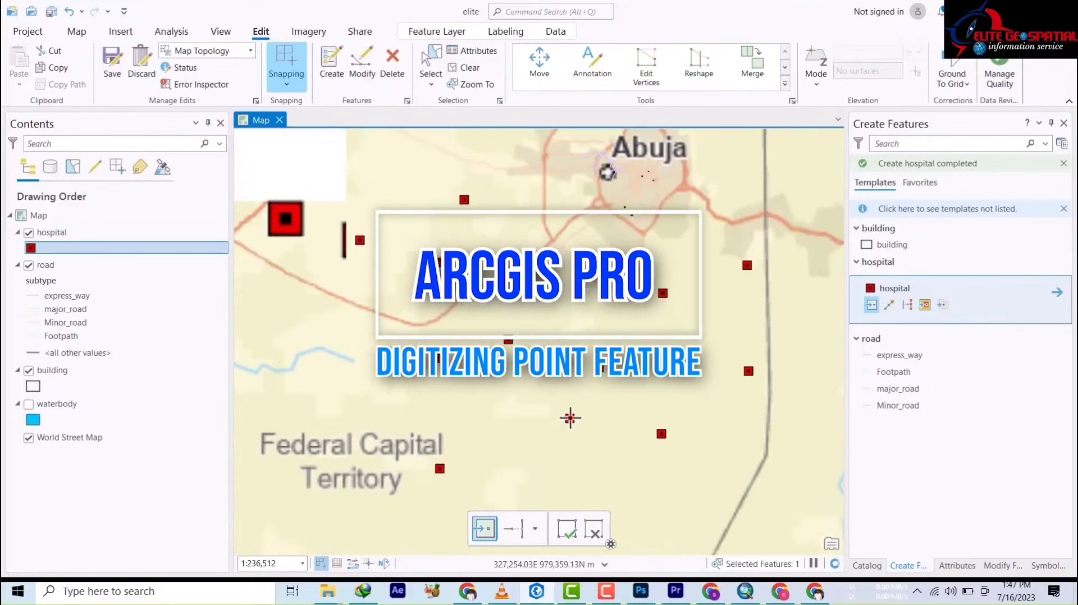
scroll(564, 393, down, 3)
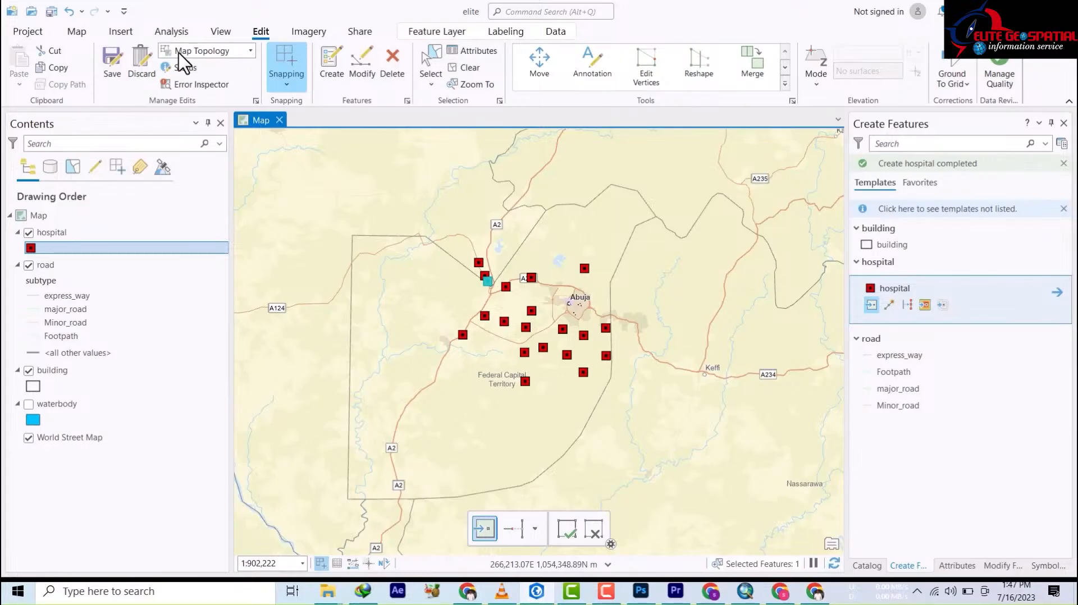
click(113, 64)
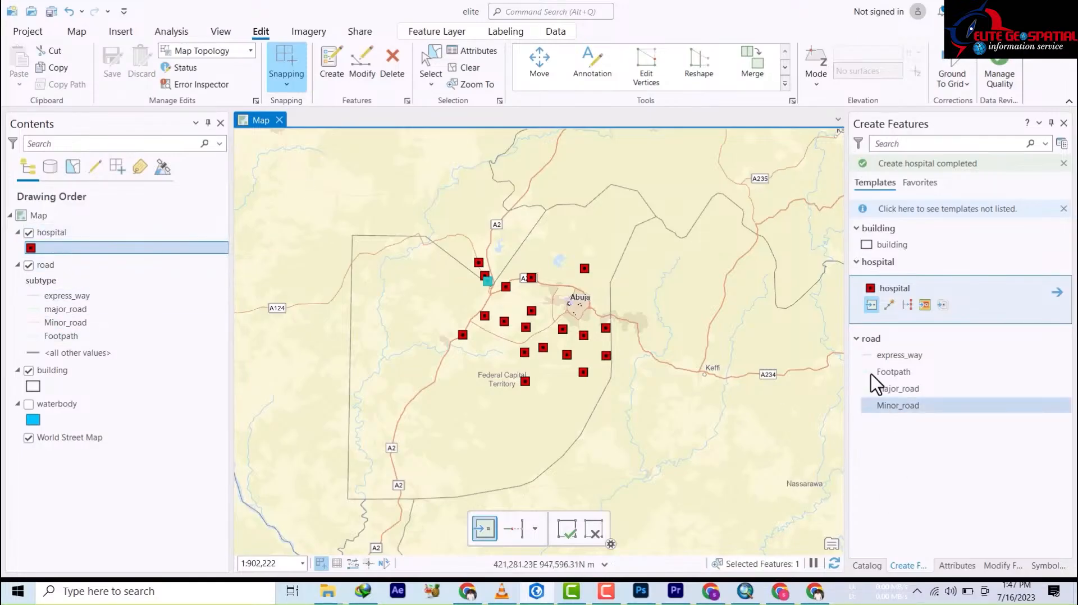
Open the attribute table of the hospital layer
click(52, 233)
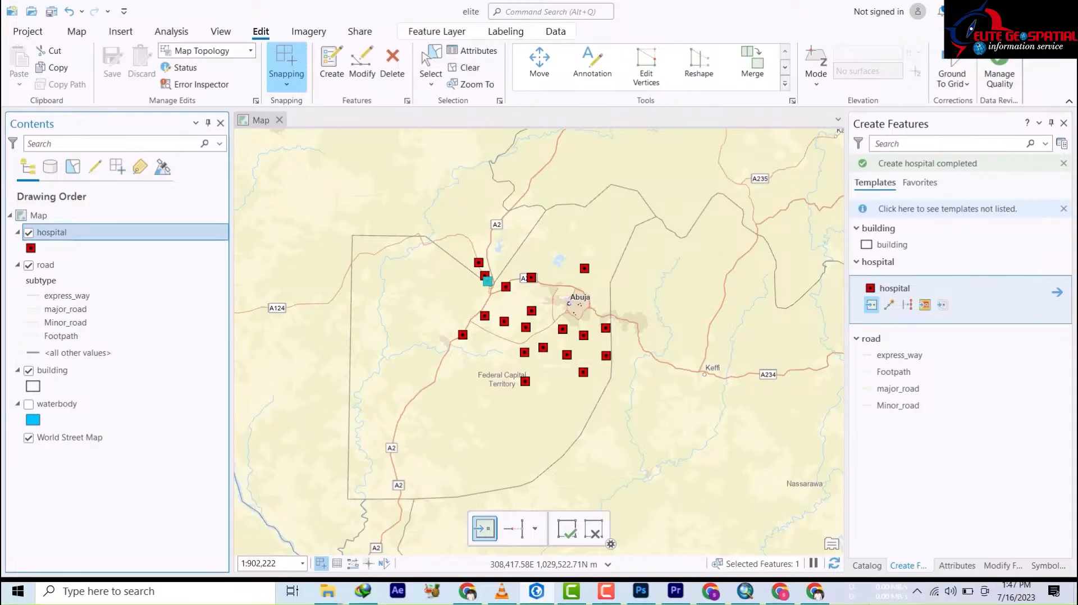
right_click(51, 240)
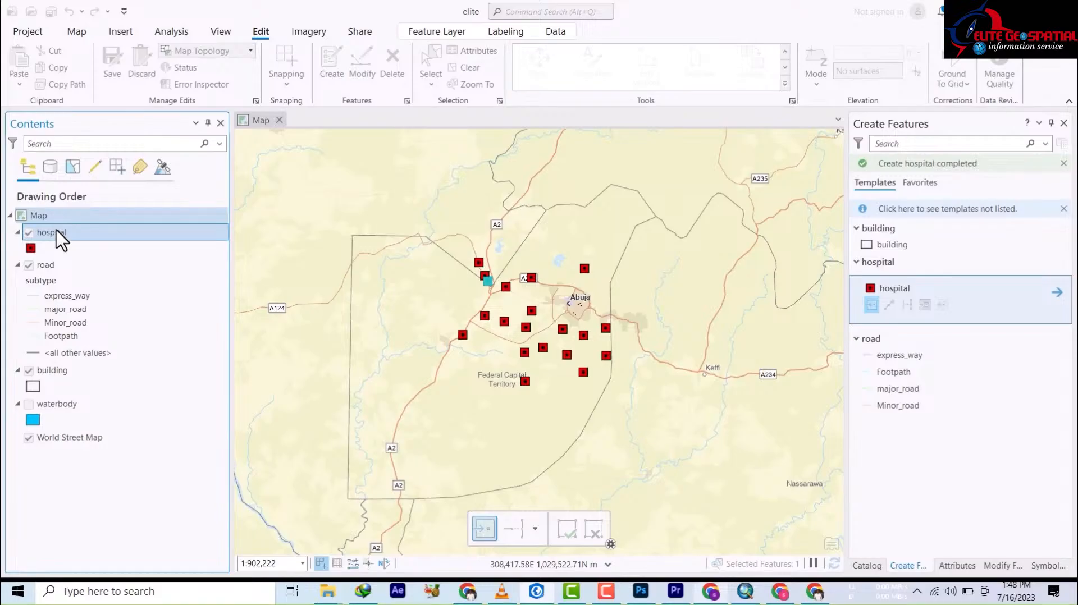
click(60, 233)
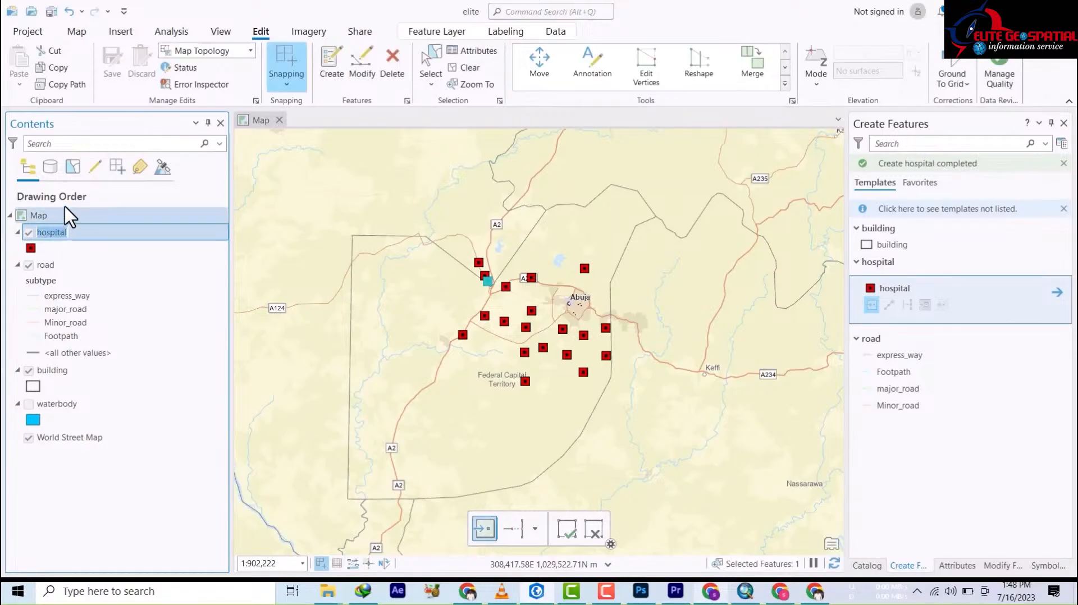
right_click(69, 236)
click(51, 283)
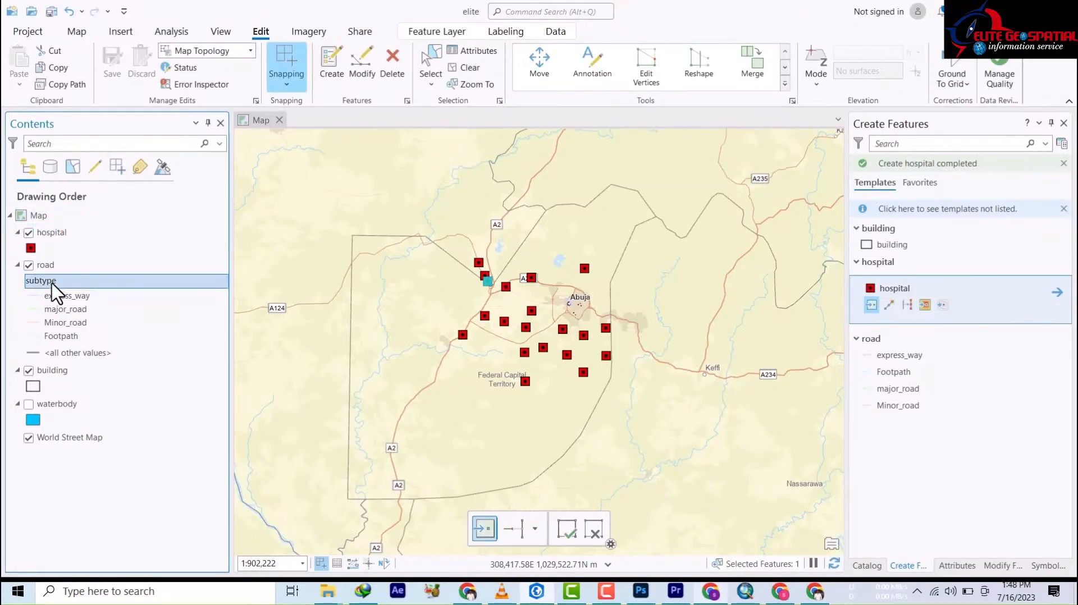
click(60, 233)
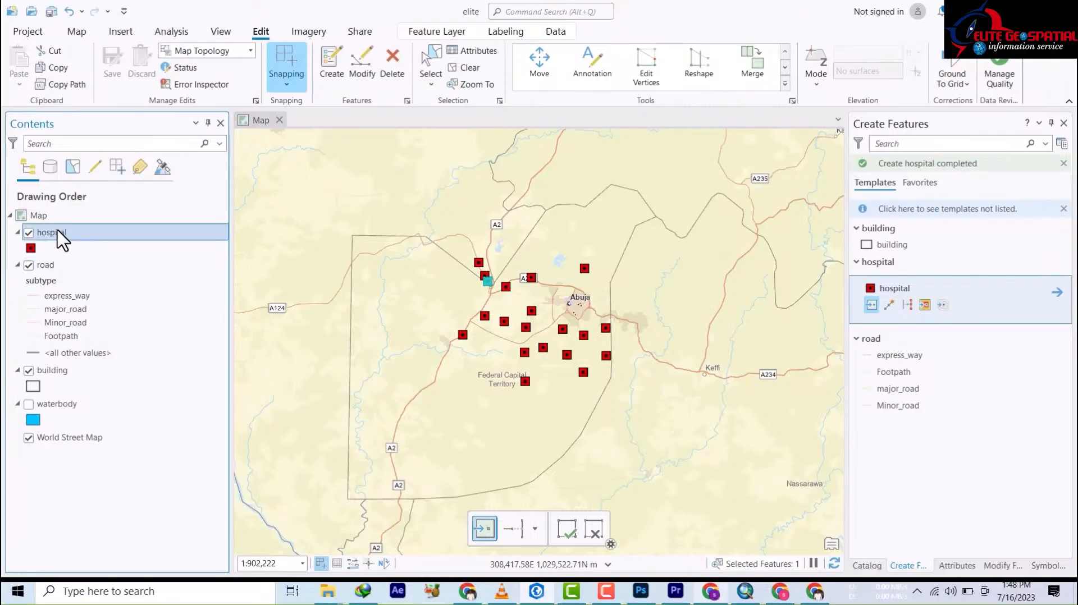
right_click(59, 236)
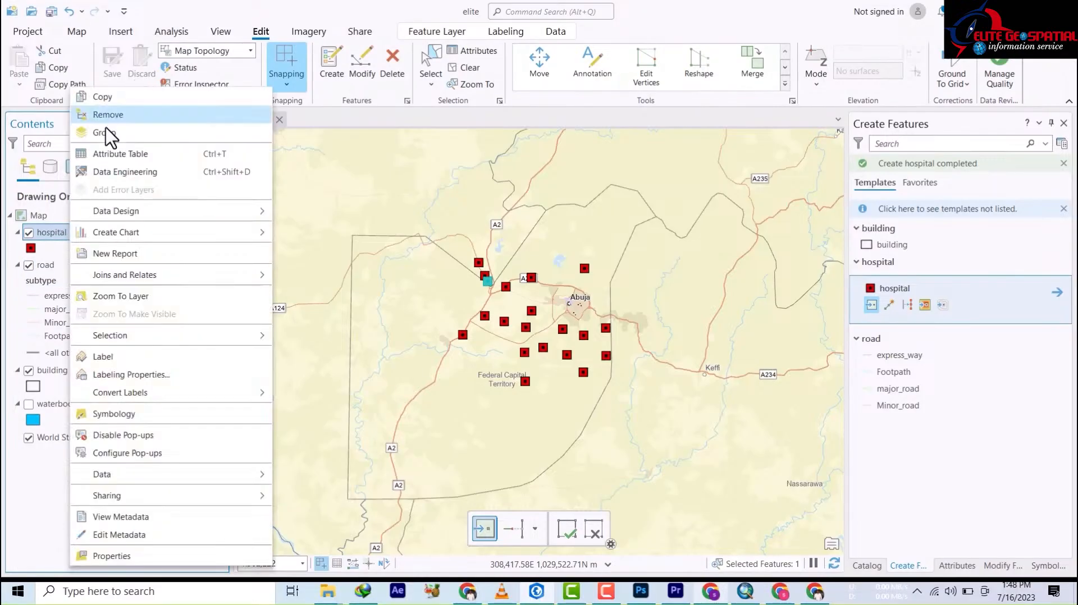
click(117, 155)
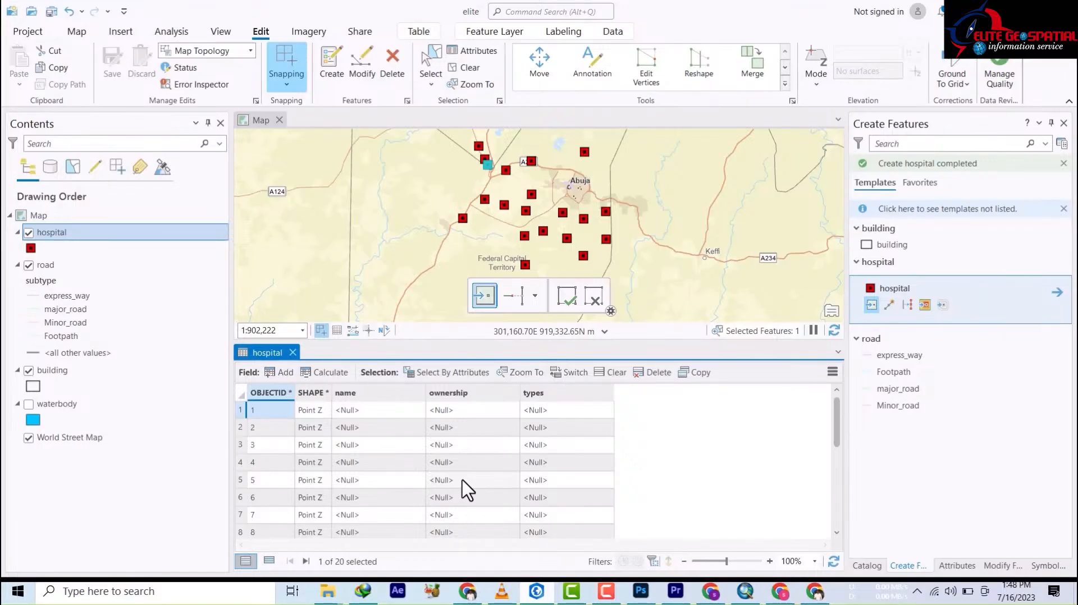
Examine the name, ownership and types fields across all hospital records, and close the table
scroll(449, 494, down, 5)
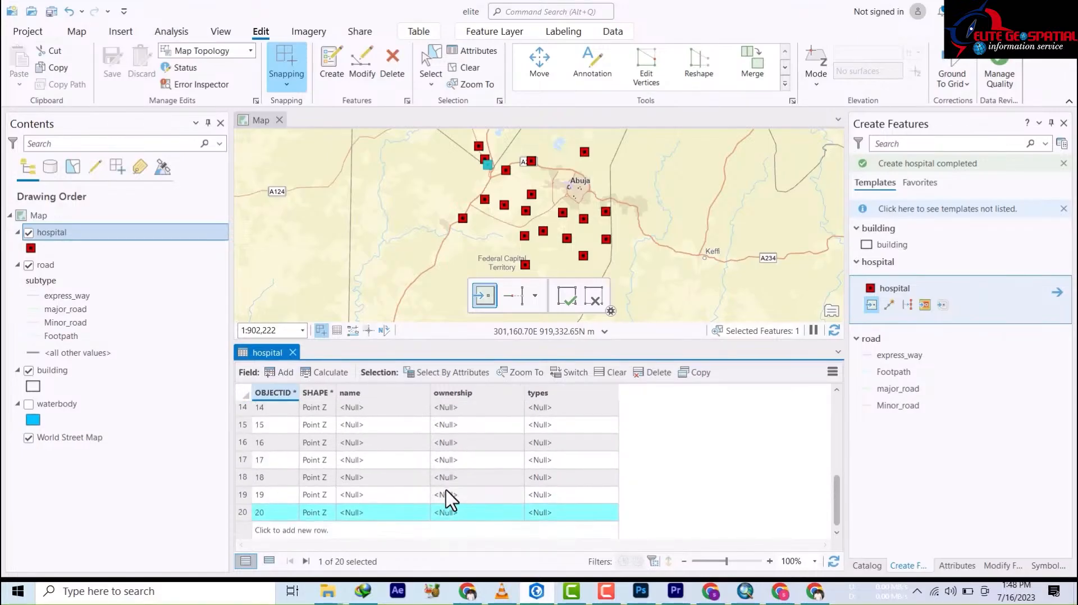
scroll(489, 475, up, 3)
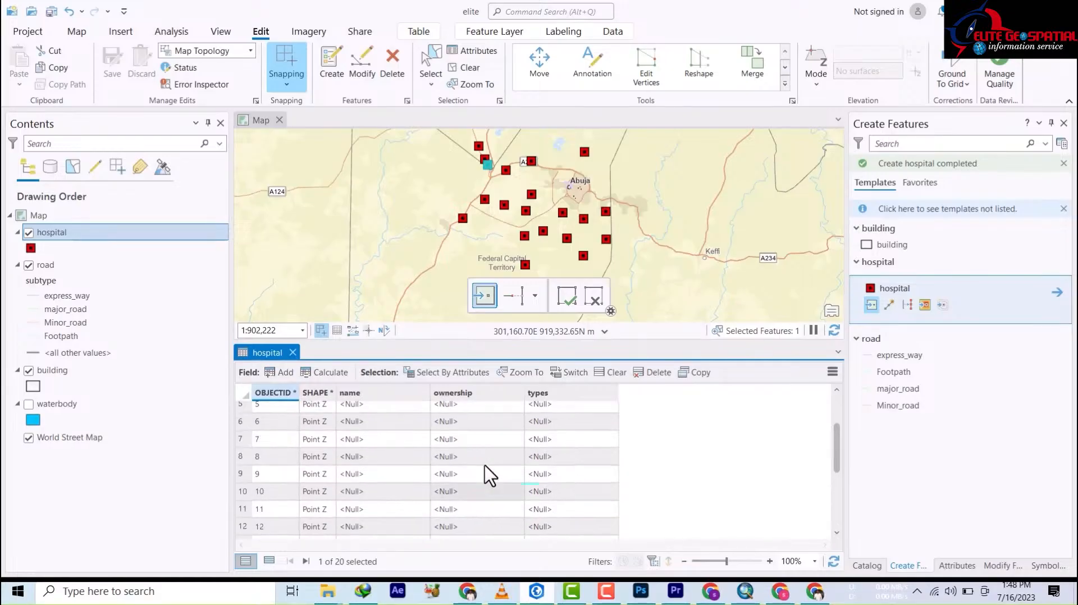
scroll(489, 475, up, 2)
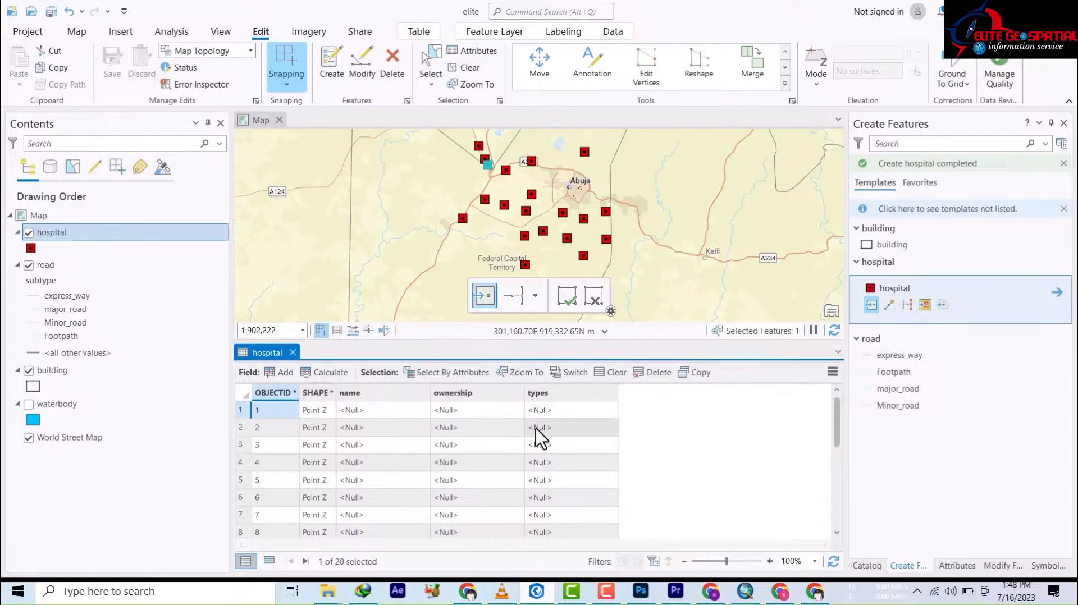
click(292, 353)
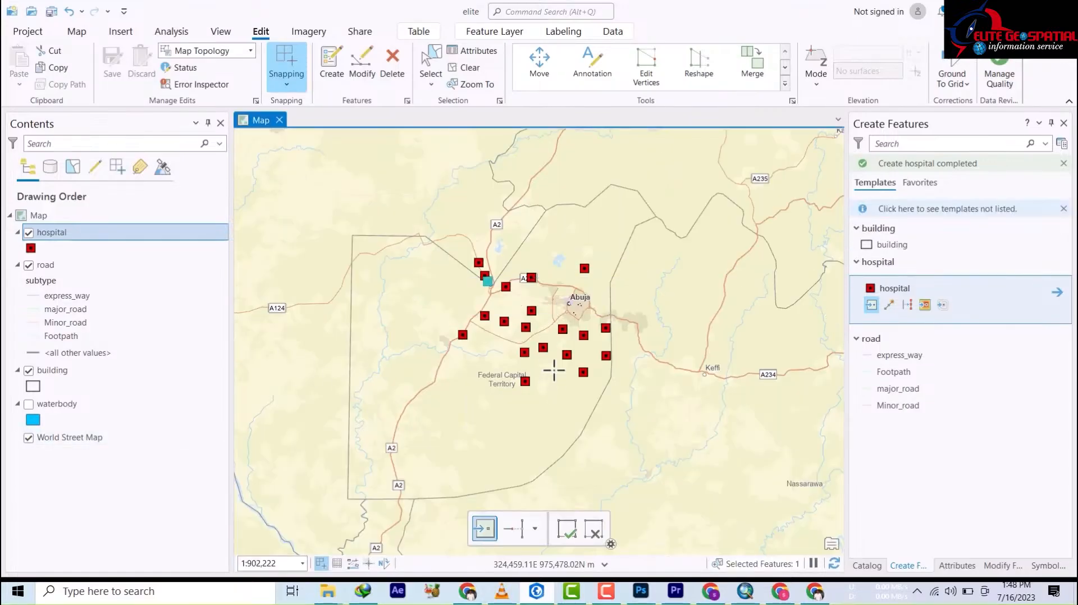
Select the hospital point on the A234 road at Dushekoro for attribute editing
scroll(550, 335, up, 4)
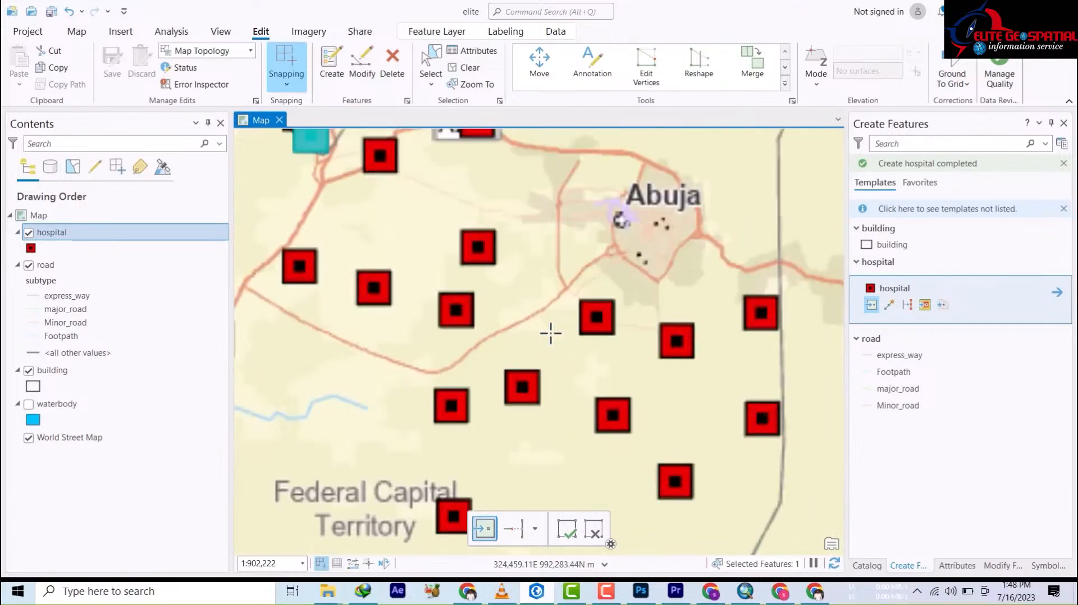
scroll(537, 351, down, 4)
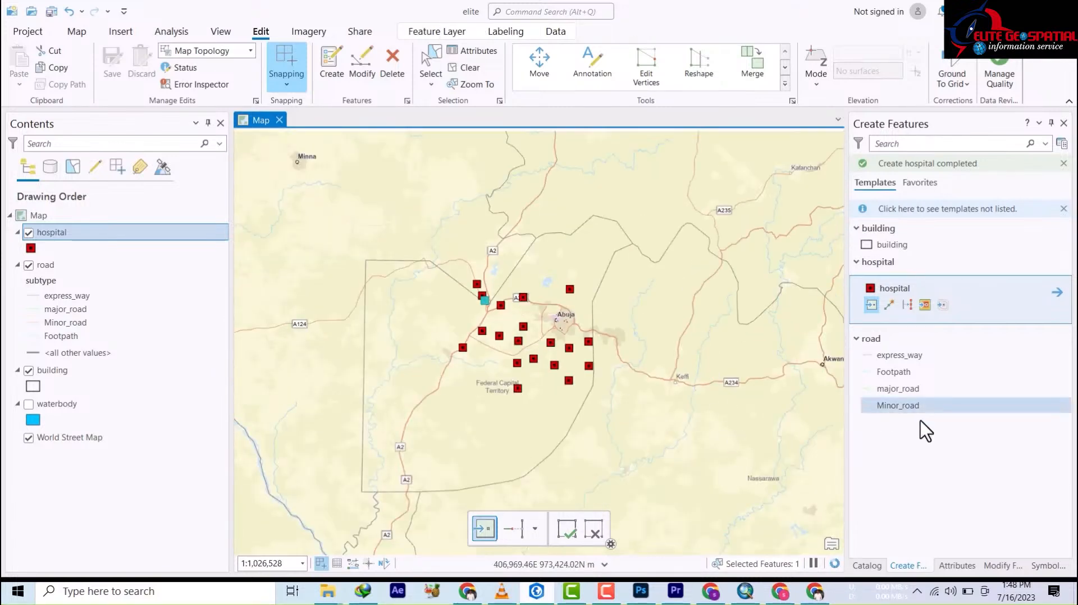
click(562, 309)
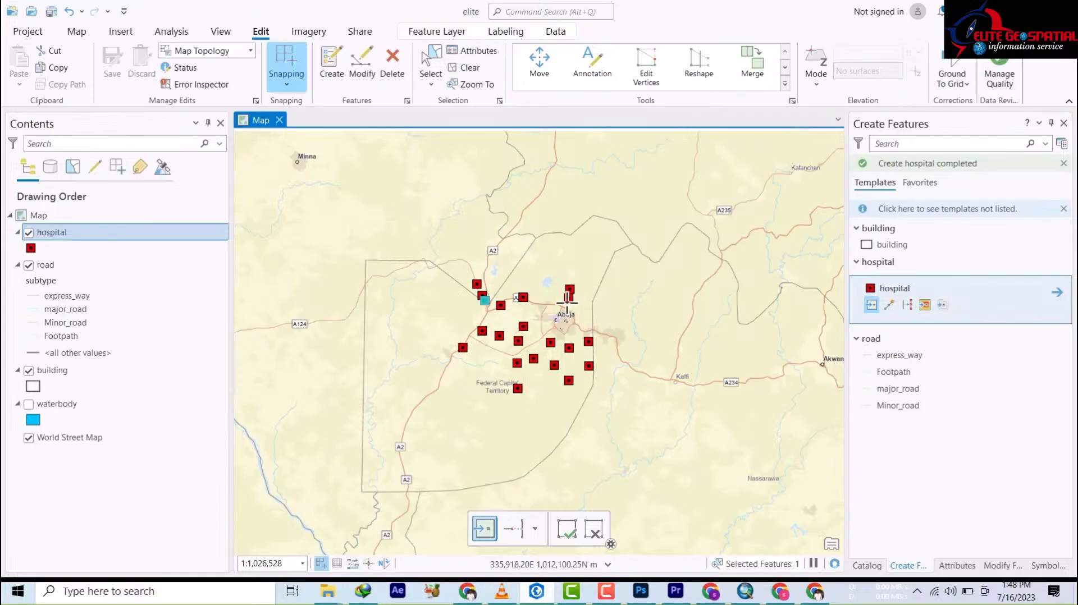
scroll(553, 342, up, 4)
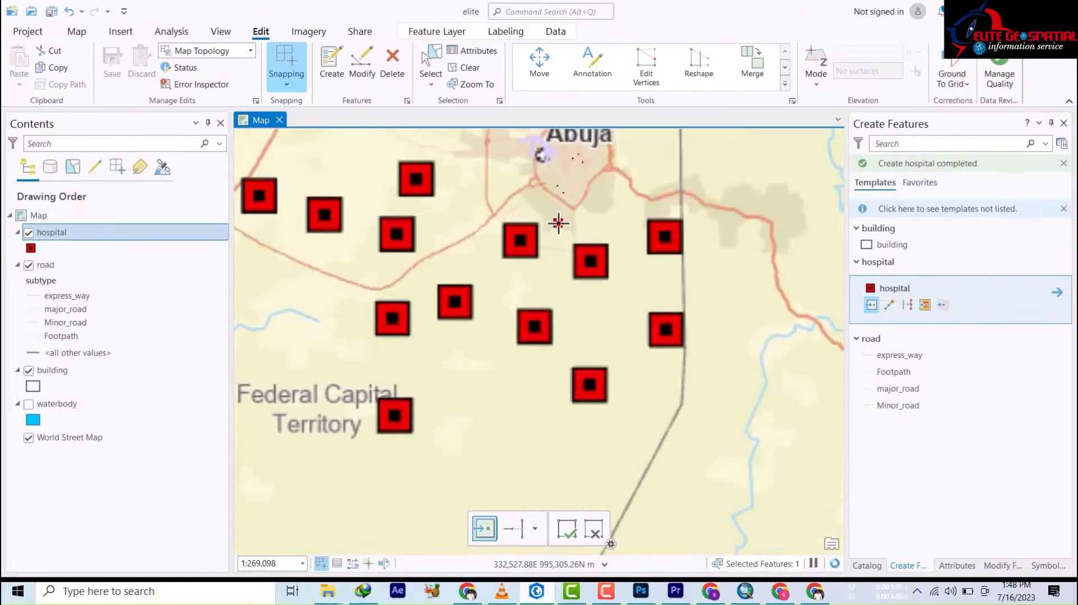
drag(605, 421, 619, 436)
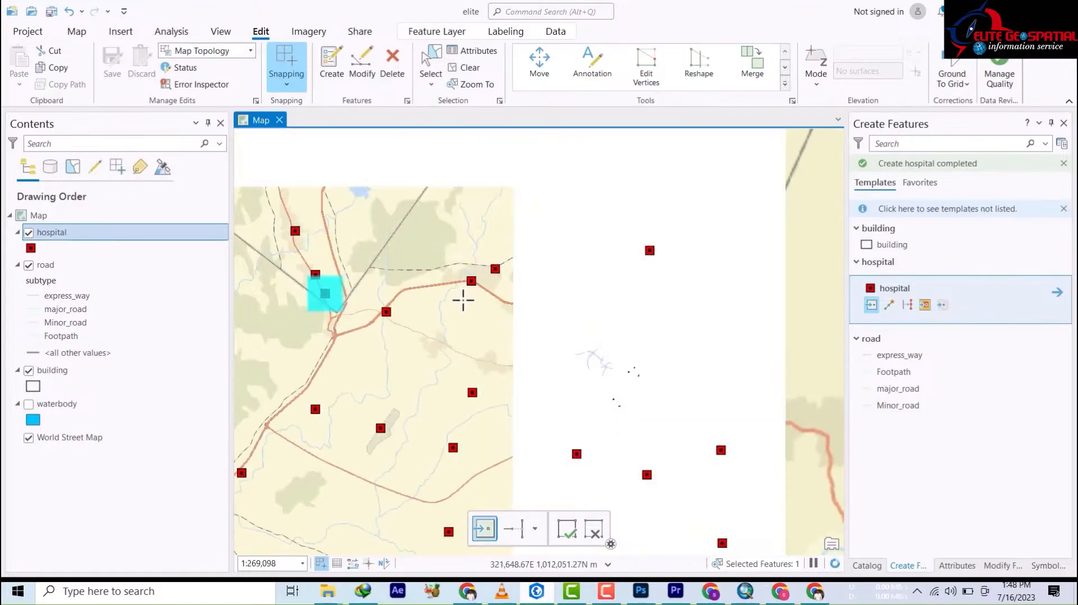
scroll(466, 286, up, 4)
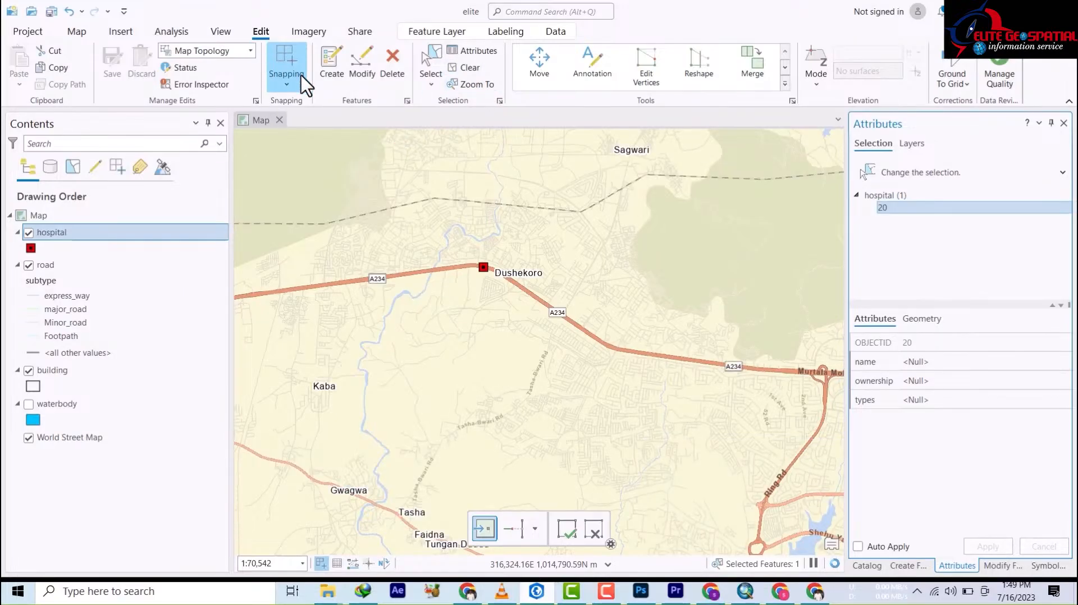
click(430, 64)
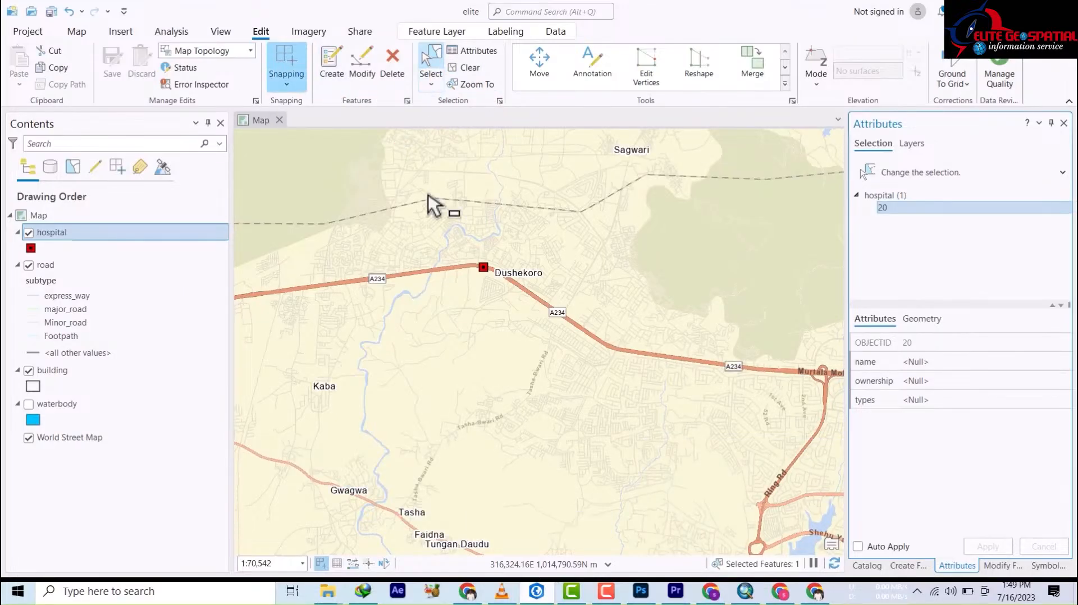
click(484, 268)
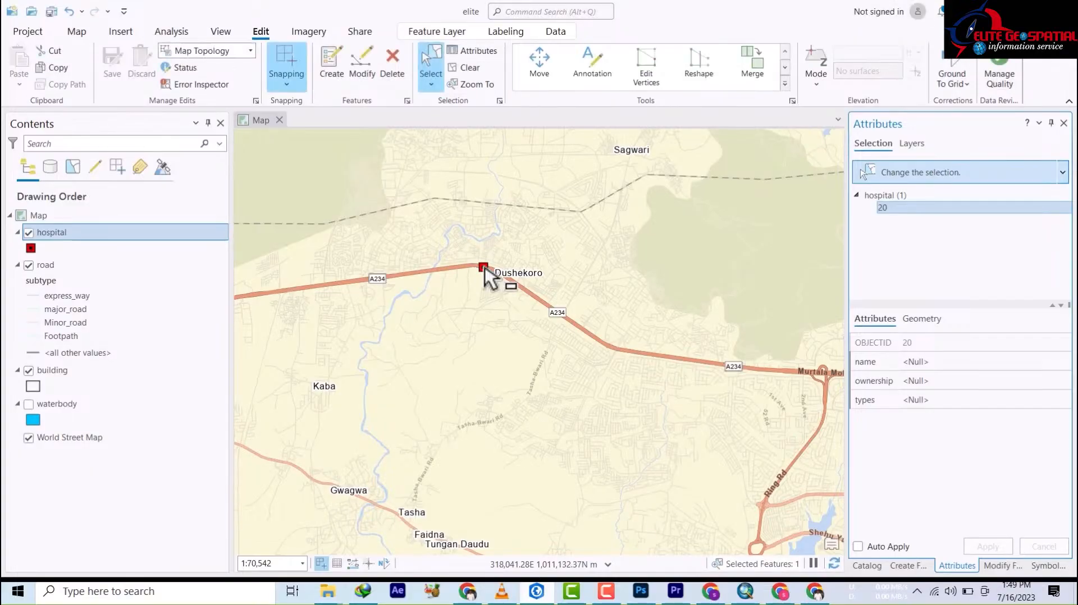
click(484, 268)
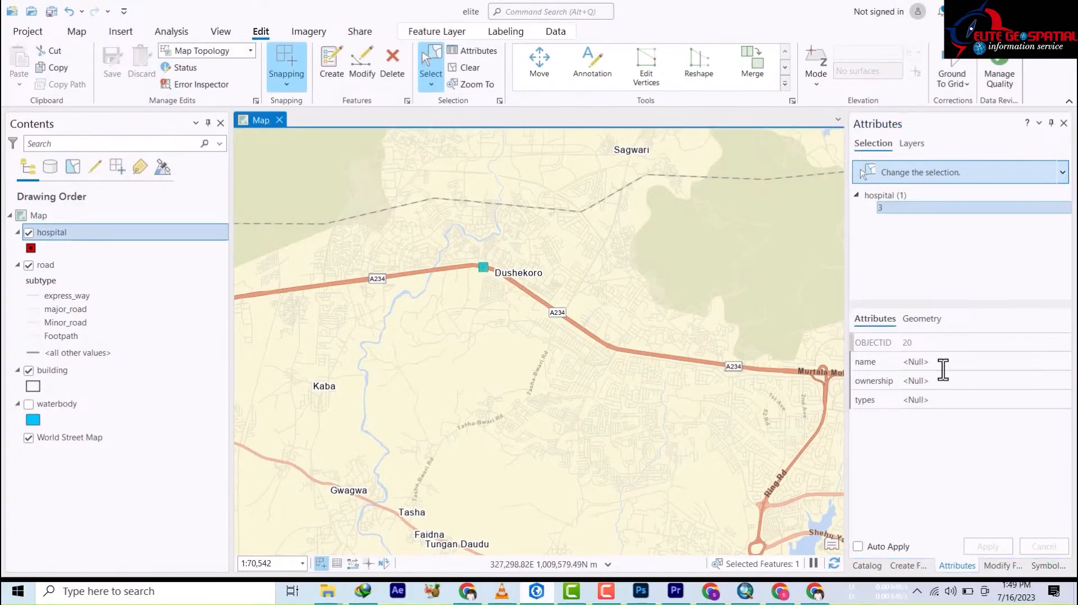
Set the selected hospital's name to Dushekoro, ownership to FG and types to public
click(936, 362)
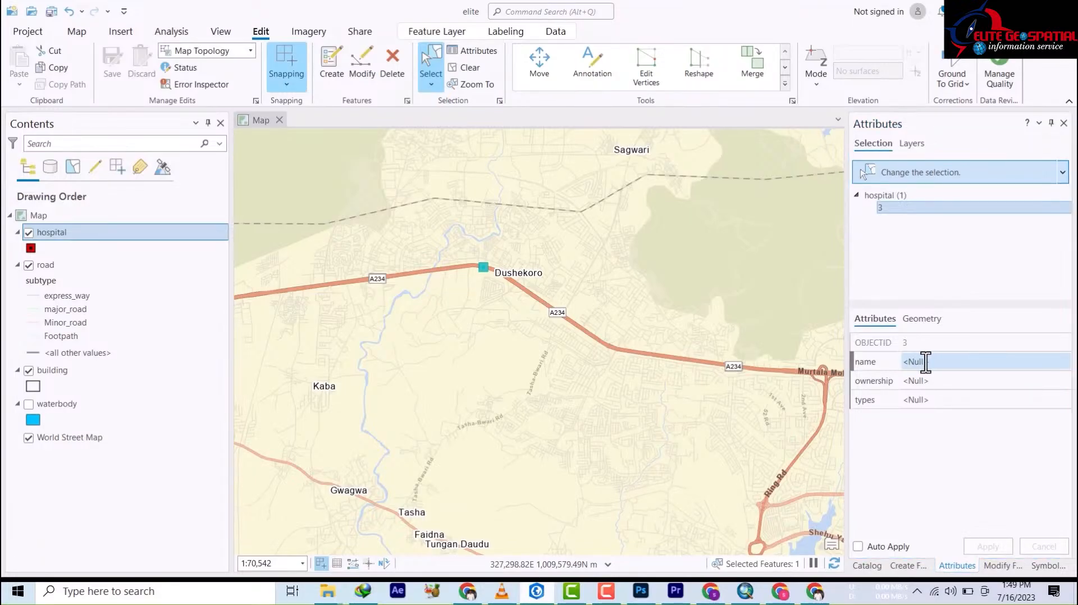
click(925, 362)
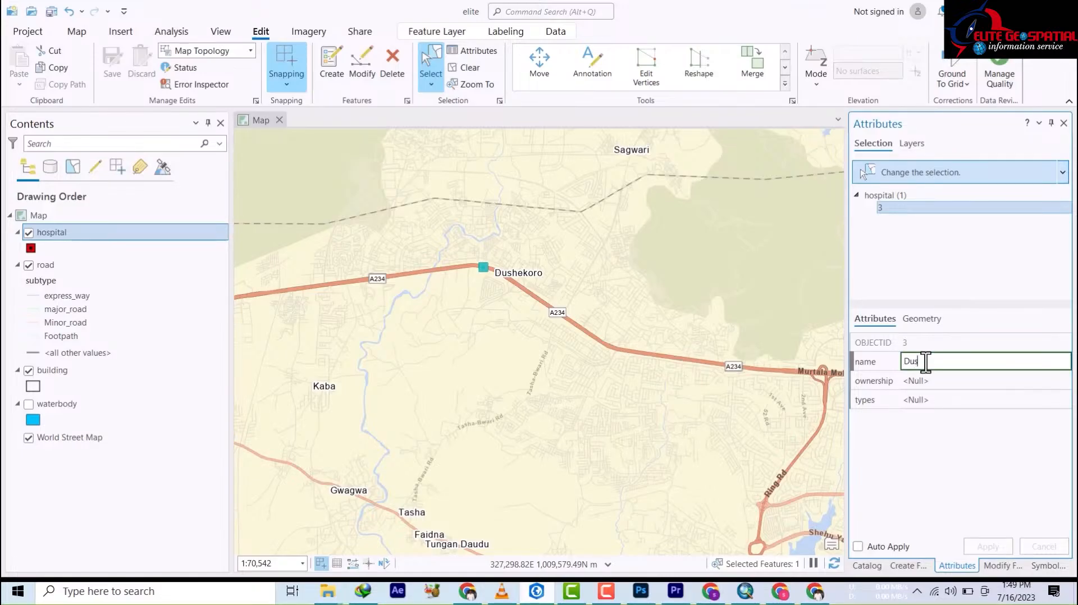
text(Dushekoro)
click(948, 382)
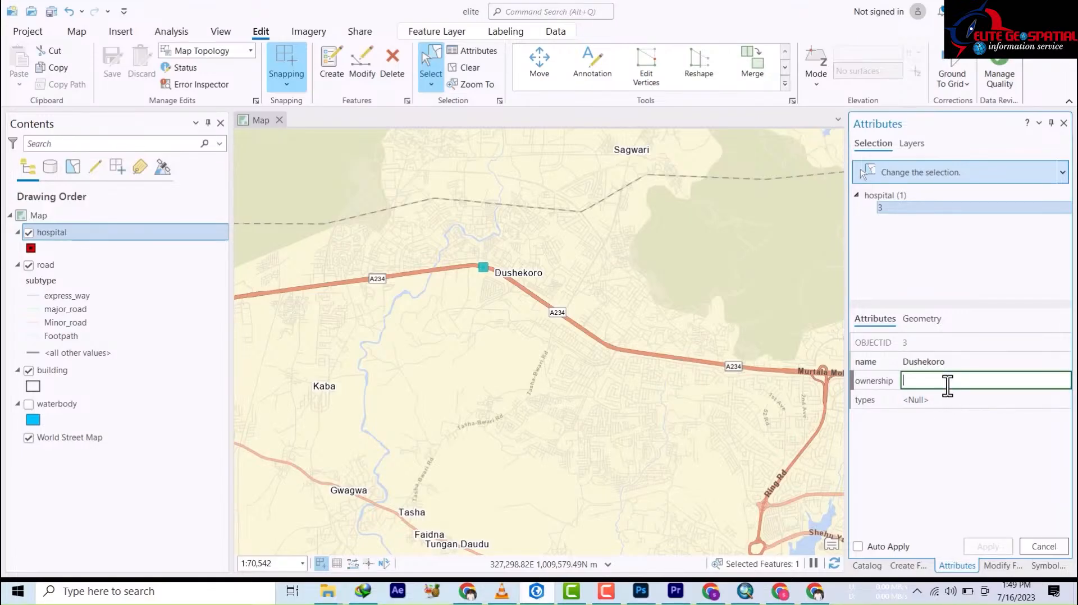
text(FG)
click(938, 400)
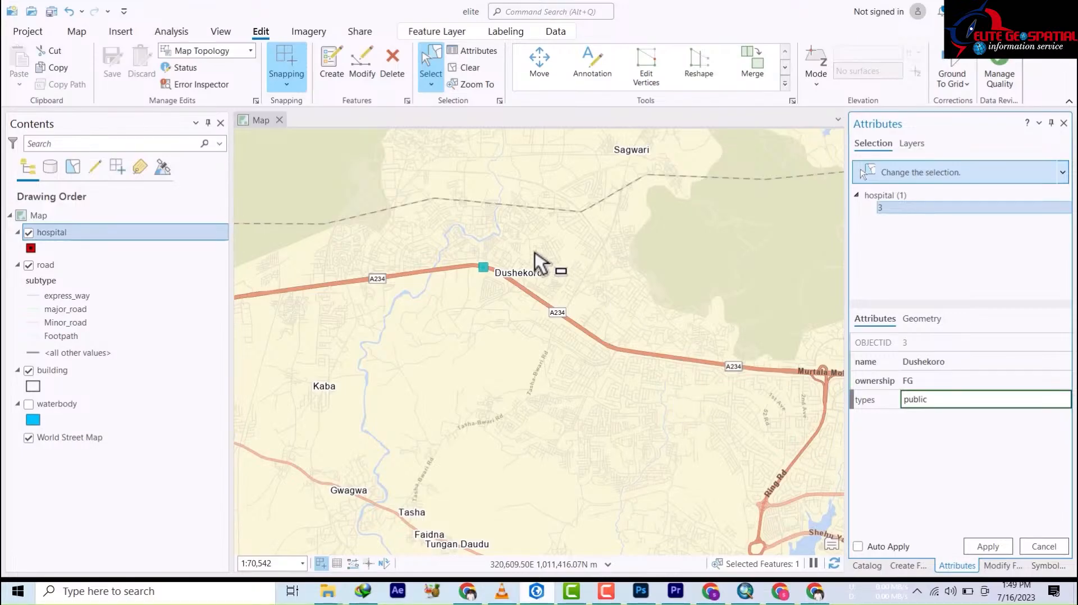
Select the hospital point at Durumi, northeast of Dushekoro, and apply the pending attribute edits
scroll(555, 444, down, 4)
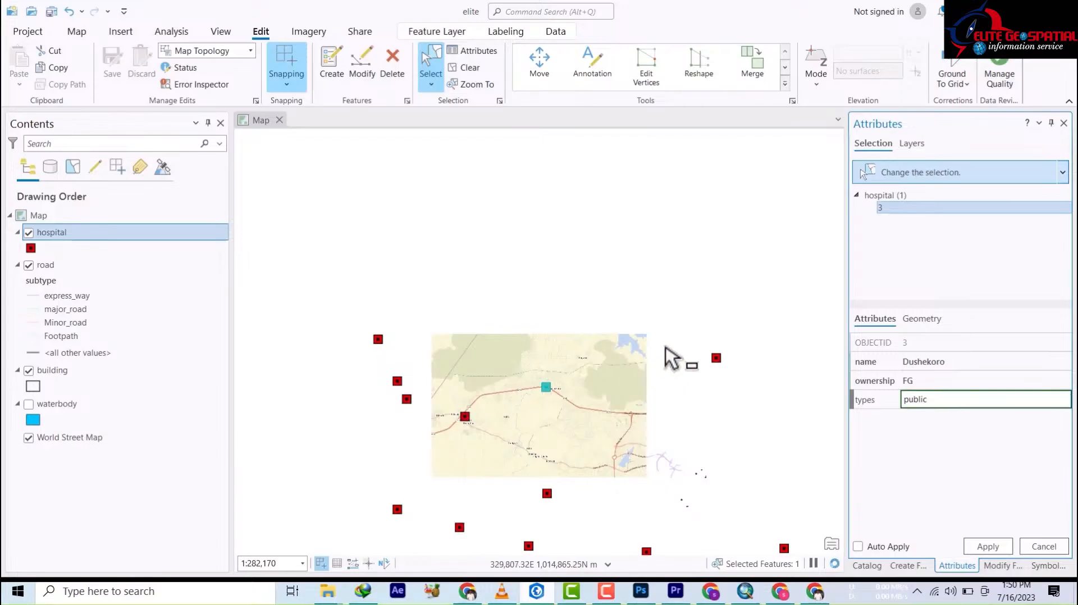
click(718, 359)
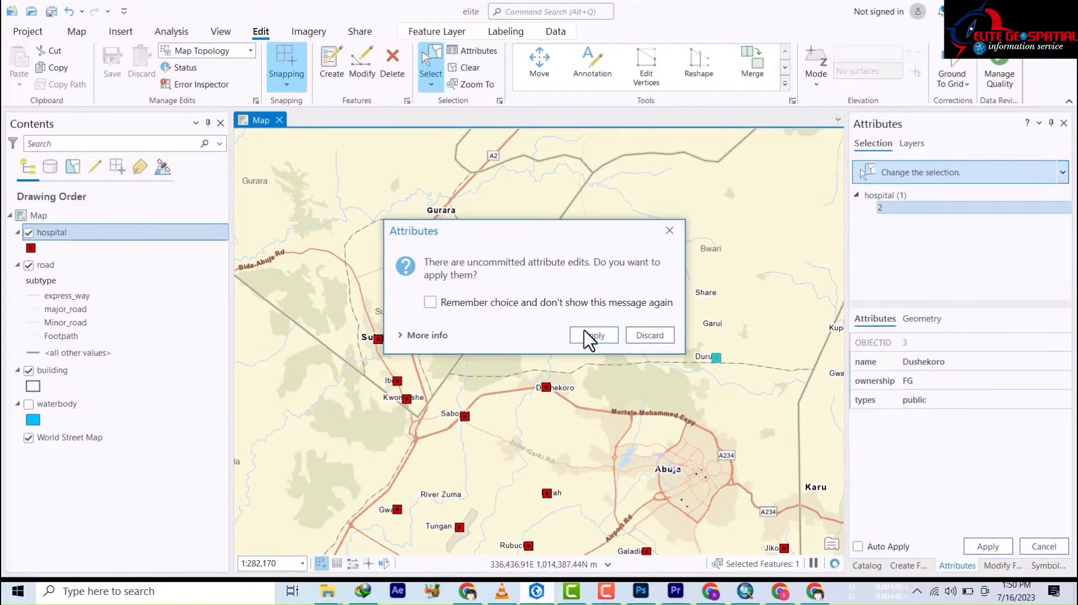
click(590, 337)
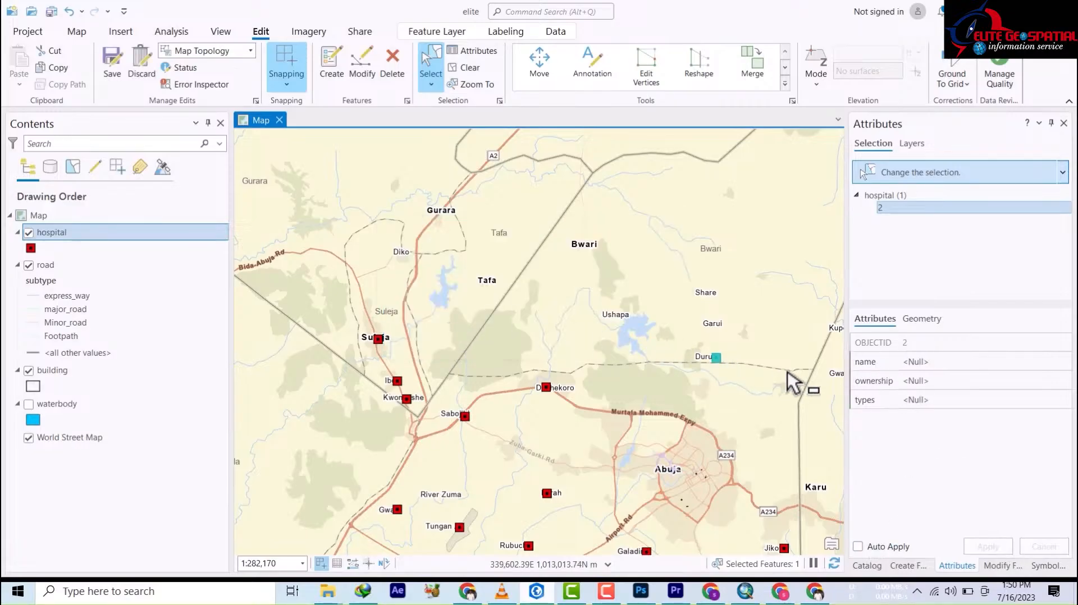
Set the selected hospital's name to Durumi and its ownership to FG
click(920, 362)
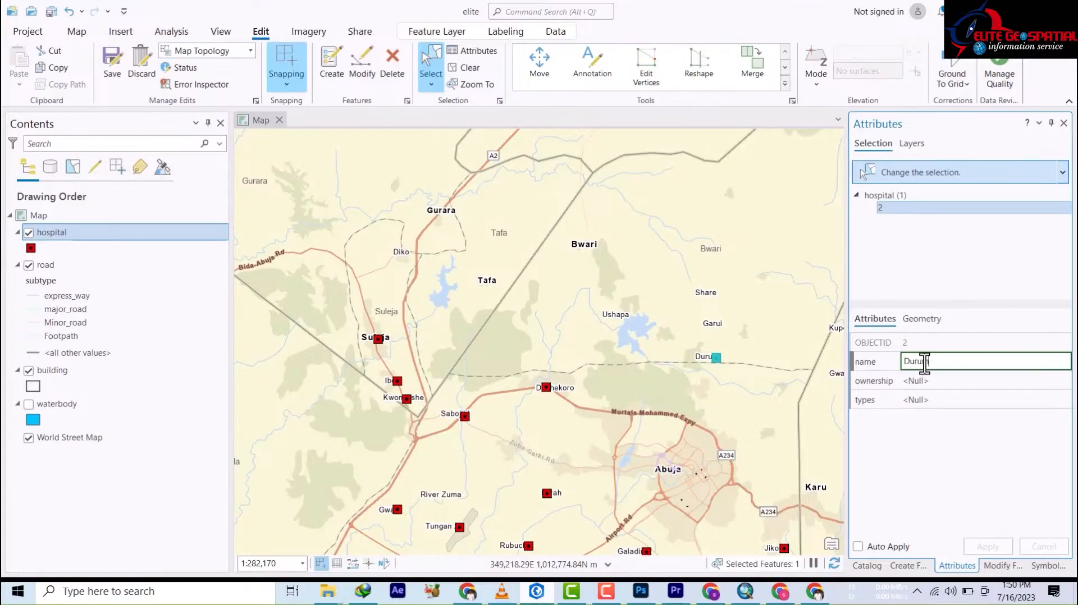
text(Durumi)
click(926, 380)
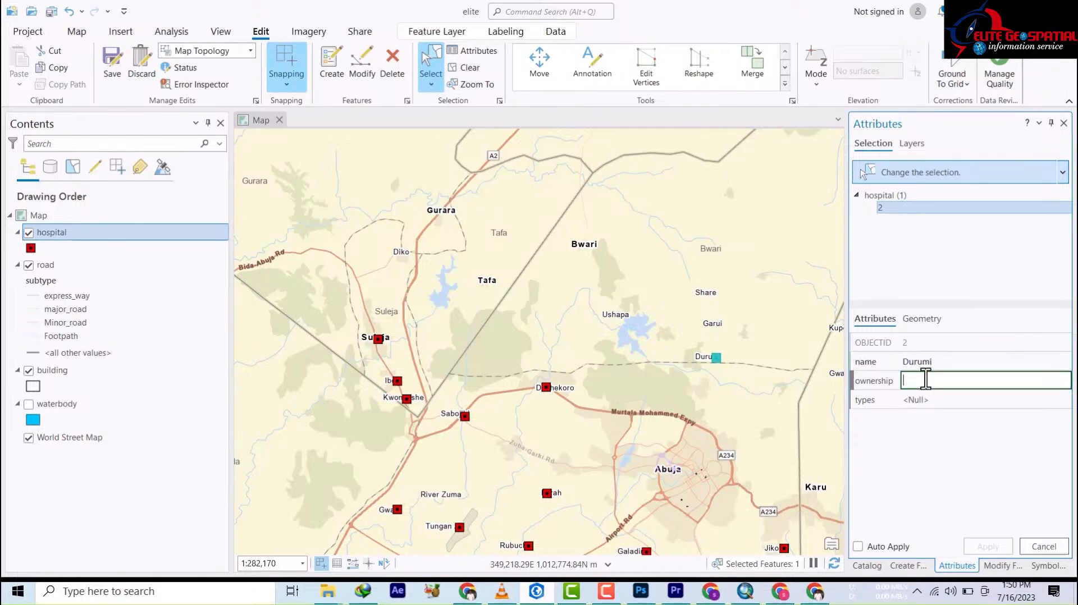
text(F)
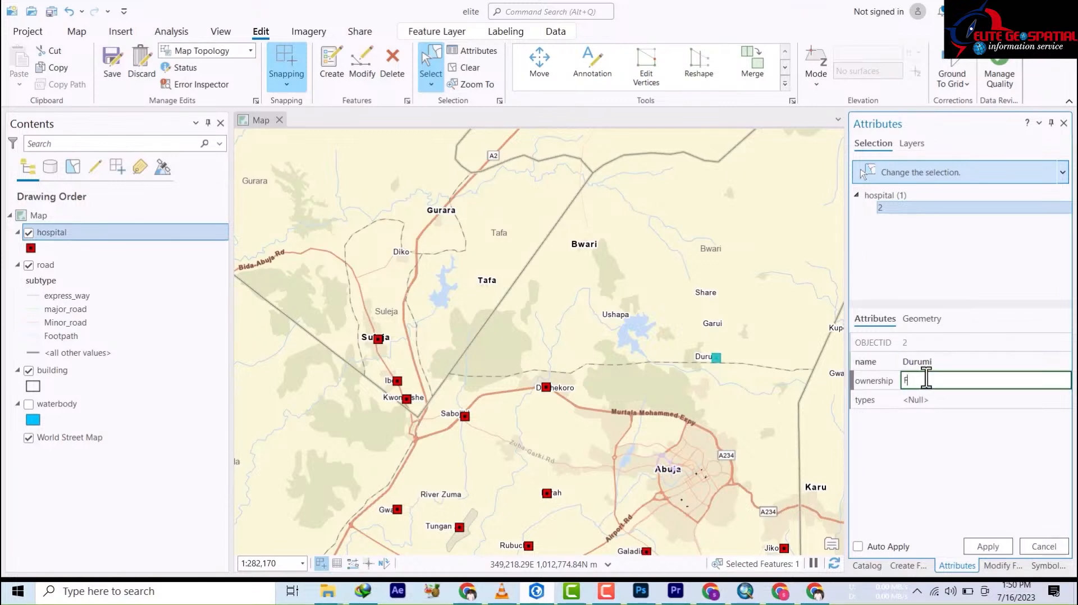
text(FFFF)
key(BackSpace)
key(BackSpace)
key(BackSpace)
key(BackSpace)
key(BackSpace)
key(BackSpace)
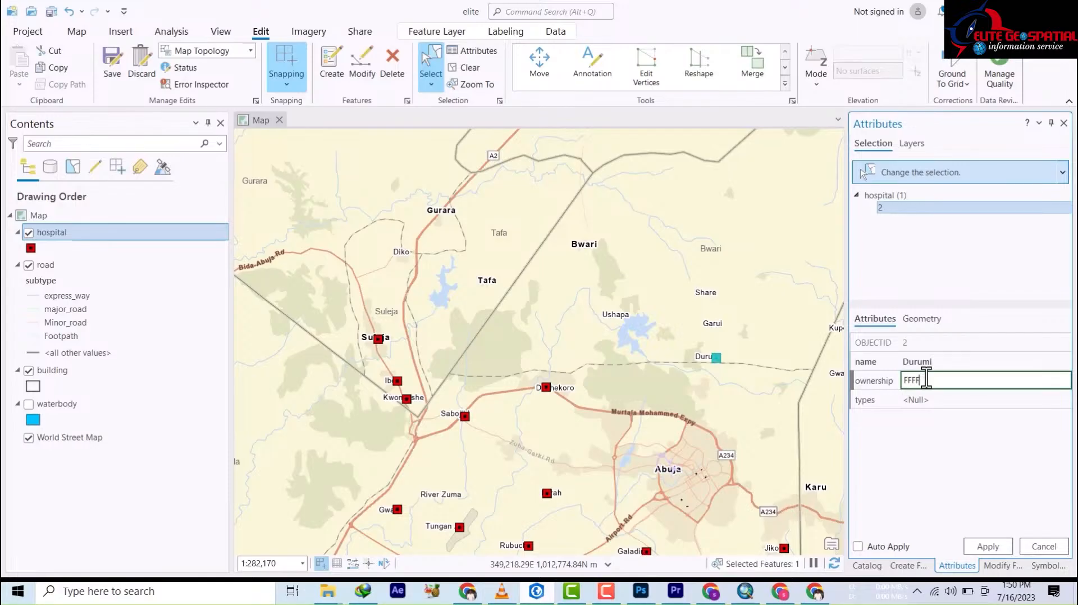
text(F)
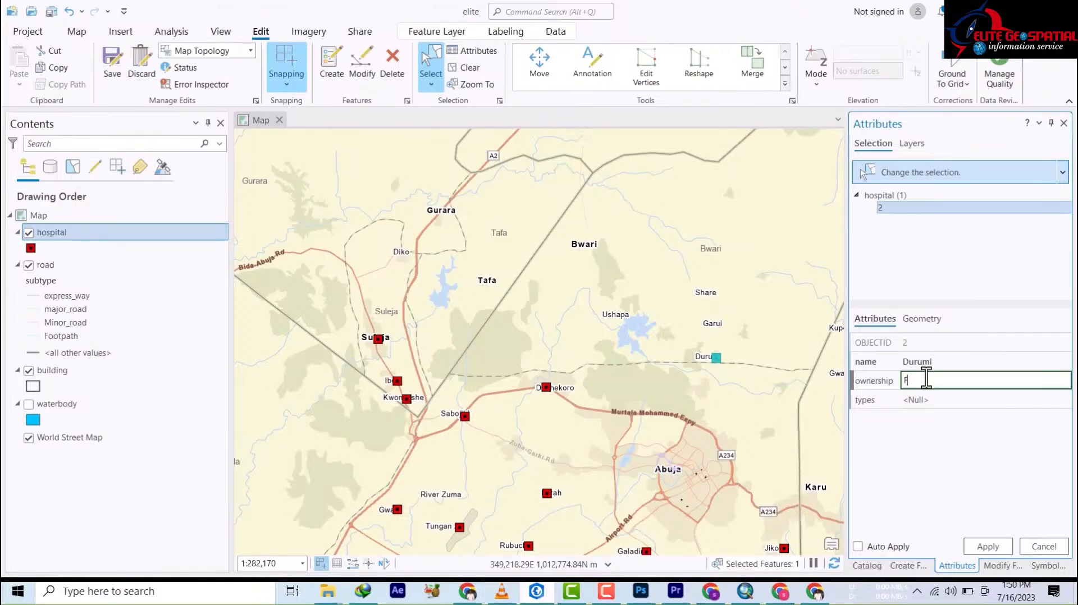
text(G)
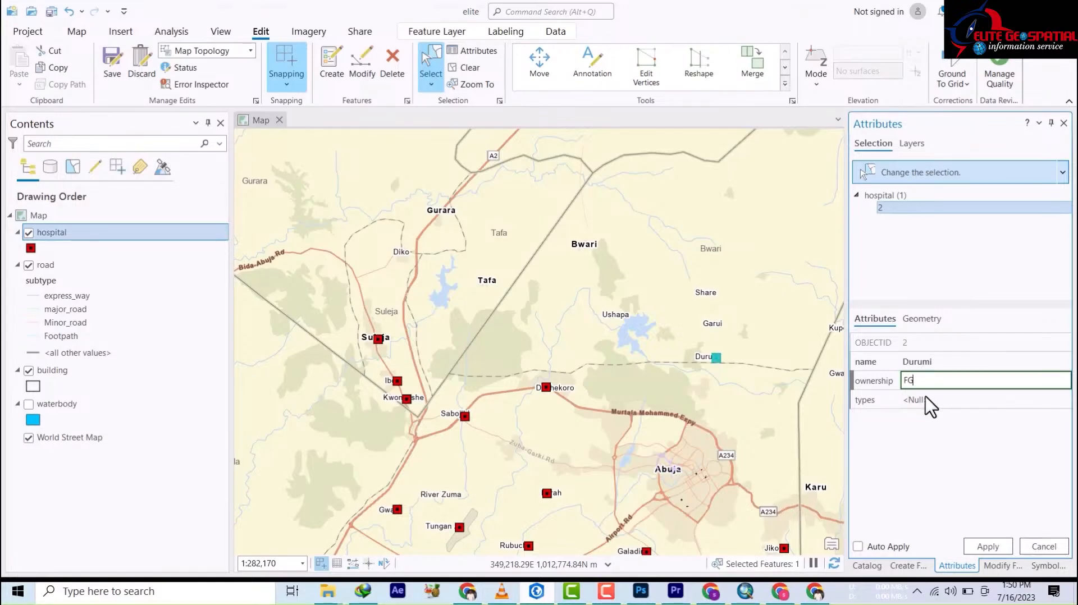
Set the Durumi hospital's types to public and apply its attribute edits
click(926, 401)
text(pu)
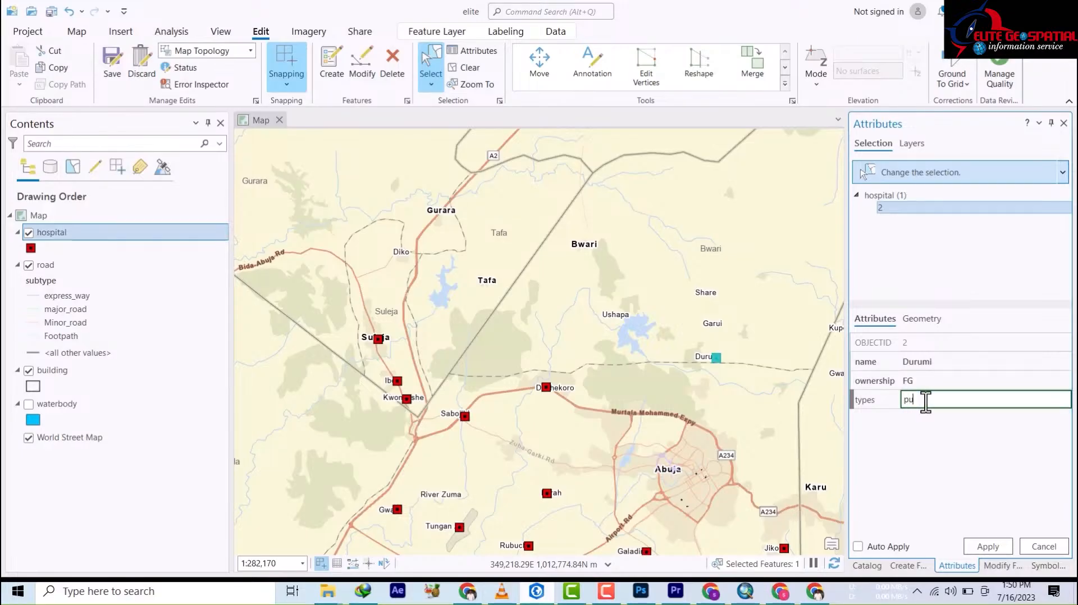
text(blic)
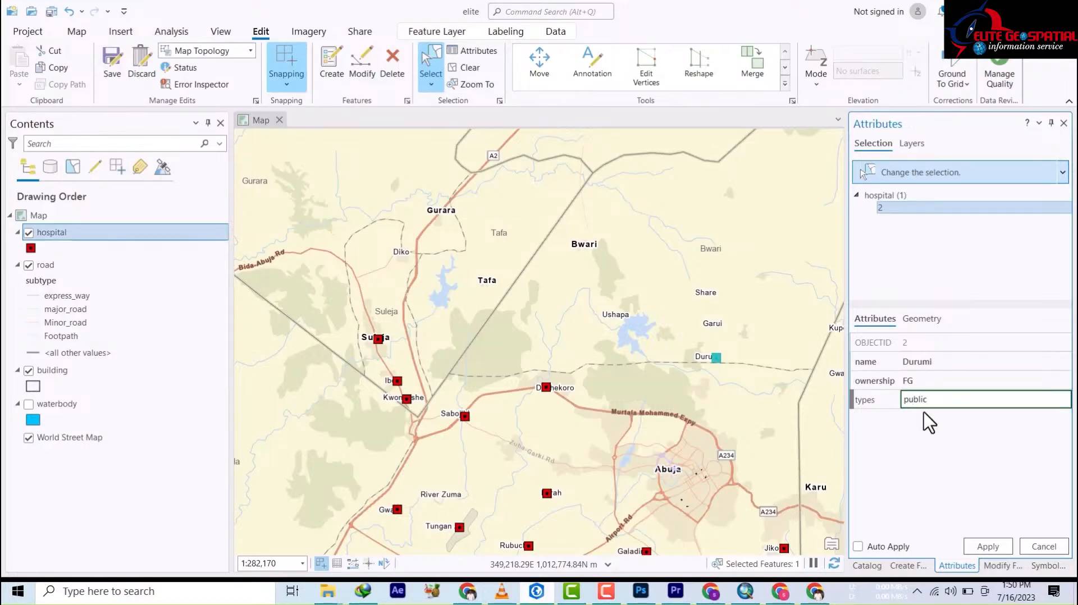
click(988, 547)
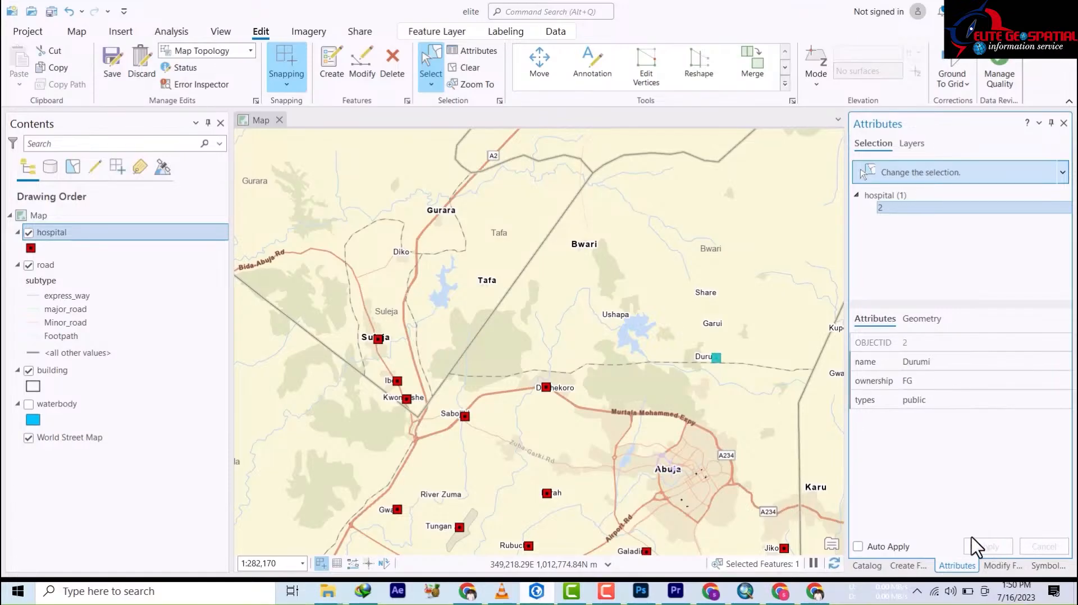
Enable automatic applying of attribute edits and name the hospital point west of Abuja, below the Zuba-Garki road, Furah
click(858, 547)
click(550, 493)
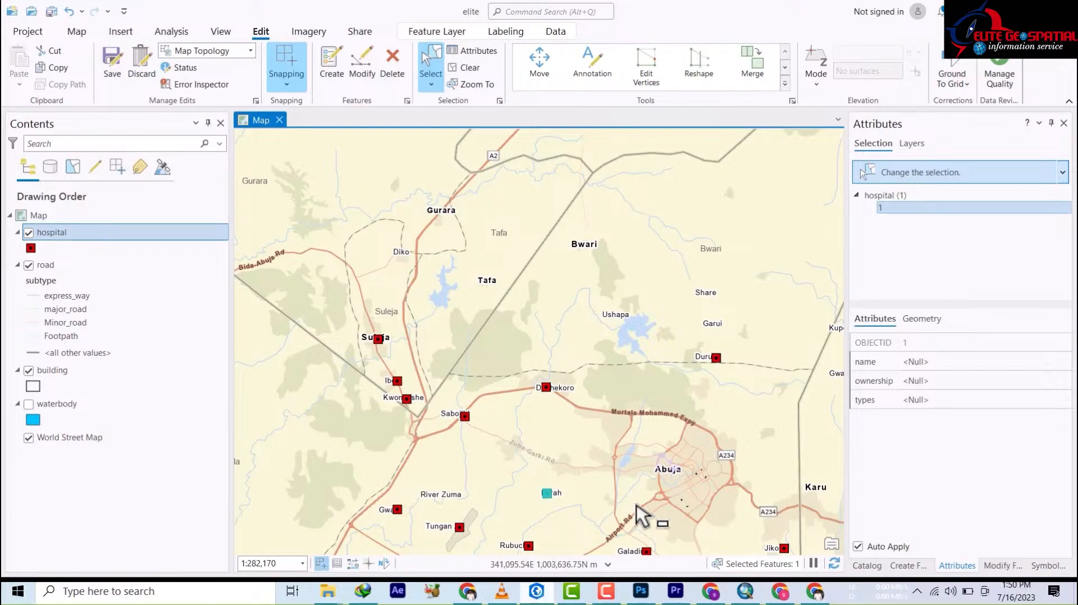
click(915, 363)
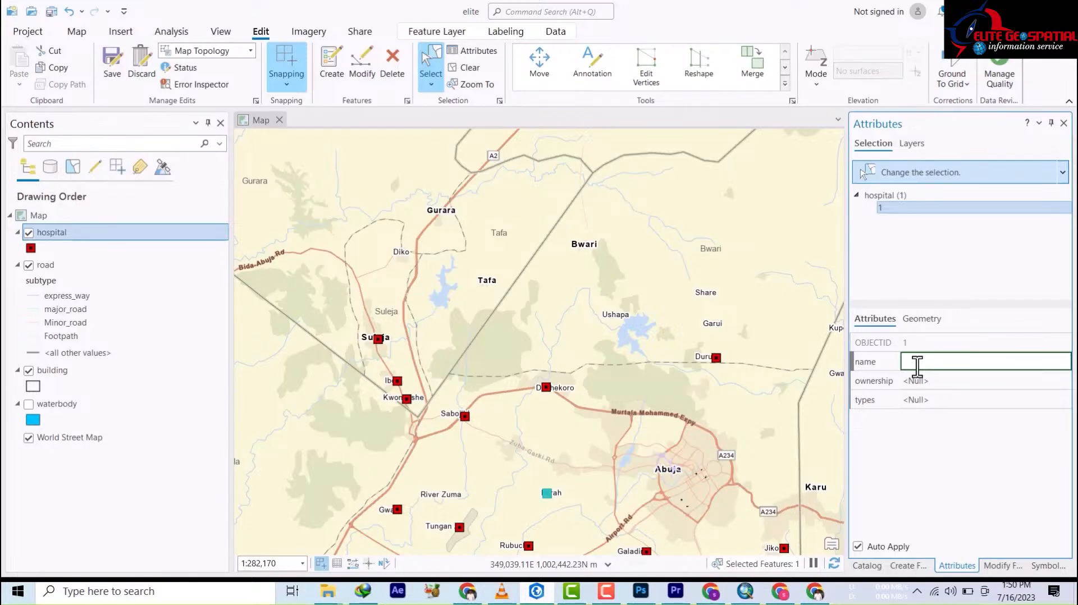
text(Furah)
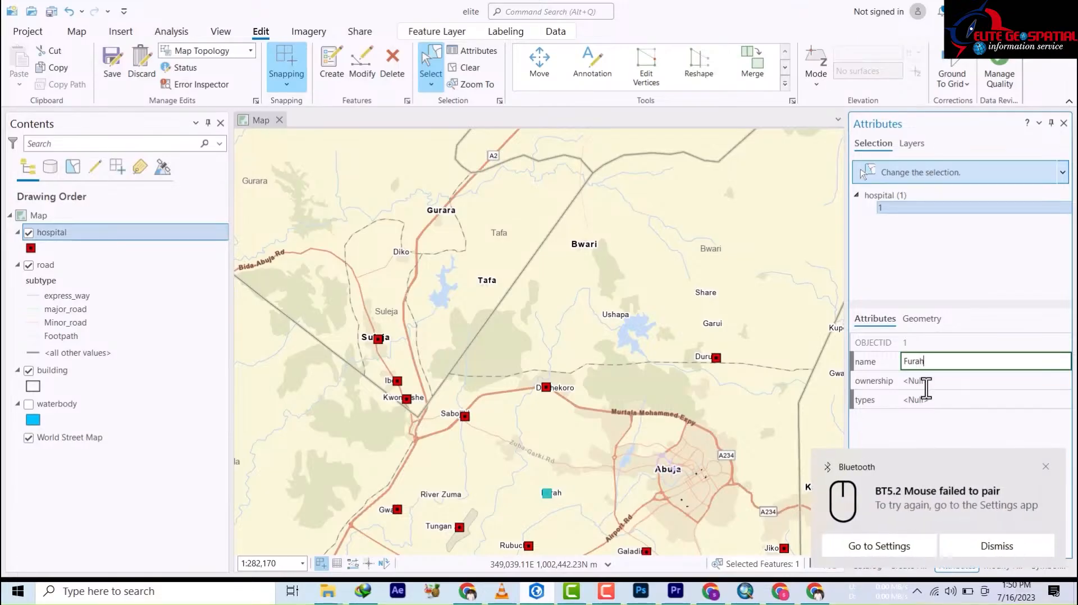
Set the Furah hospital's ownership to FG and types to public, clear the selection and save the edits
click(922, 384)
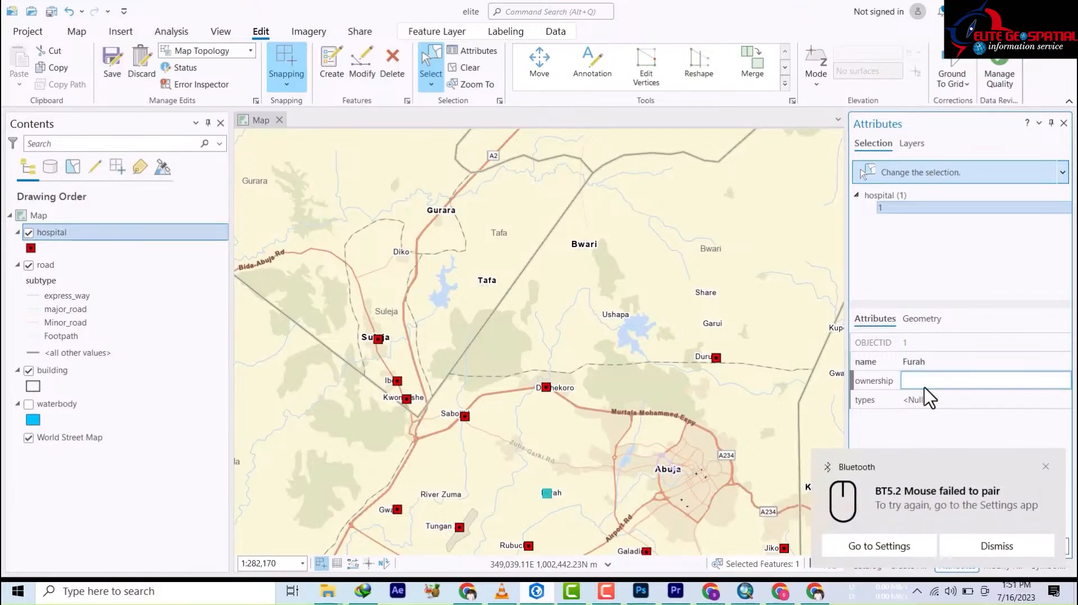
click(1044, 467)
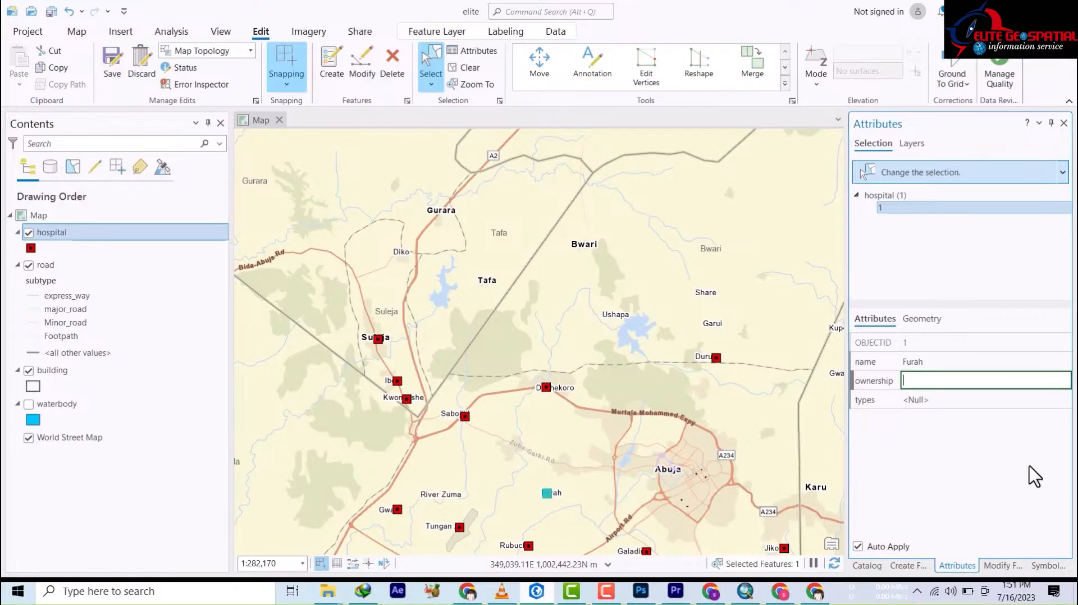
text(FG)
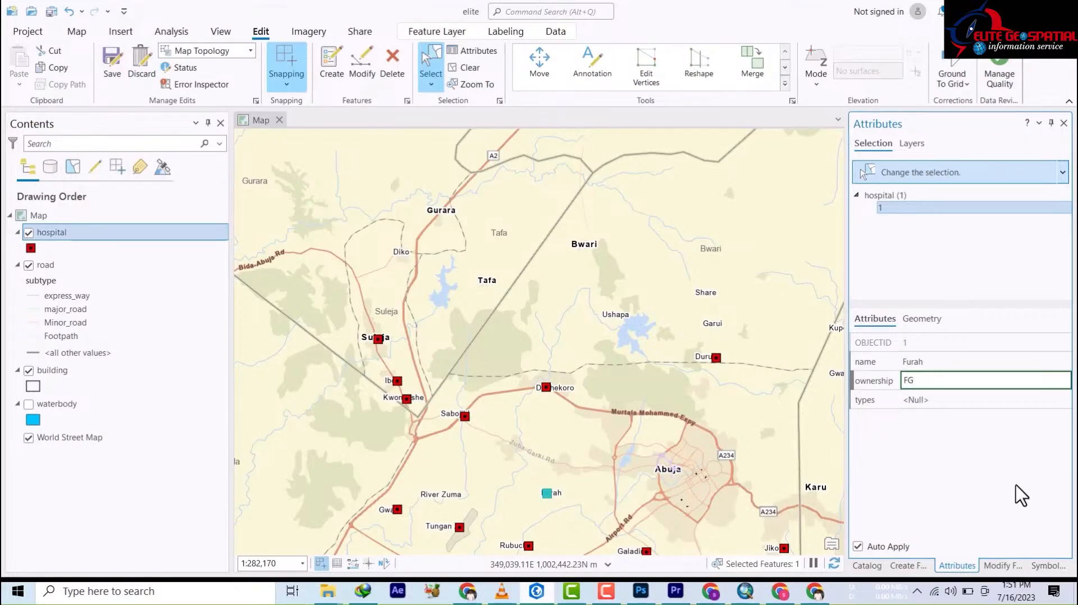
click(974, 400)
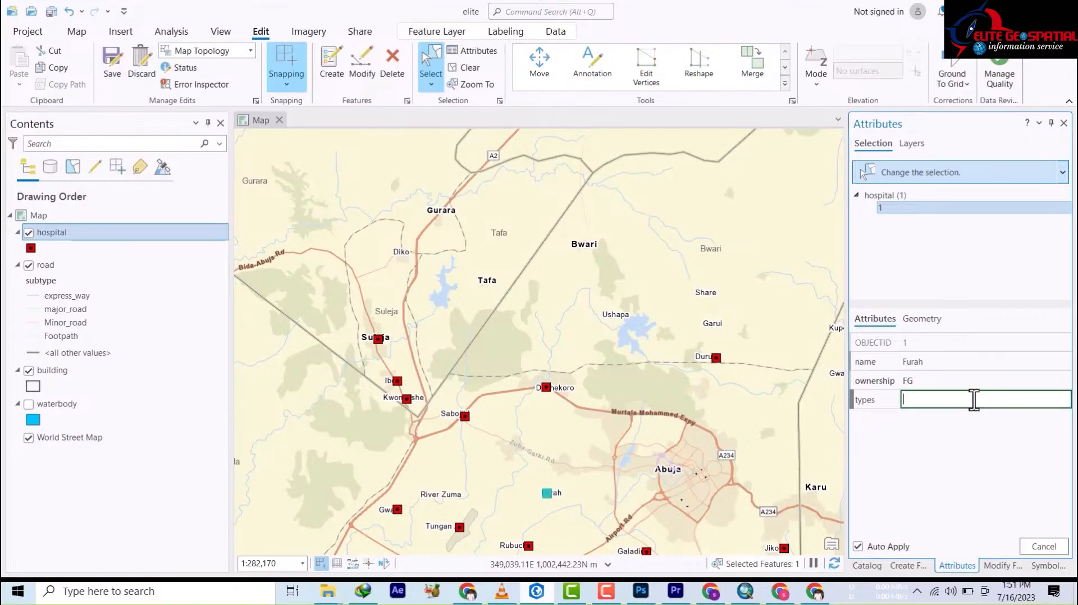
text(public)
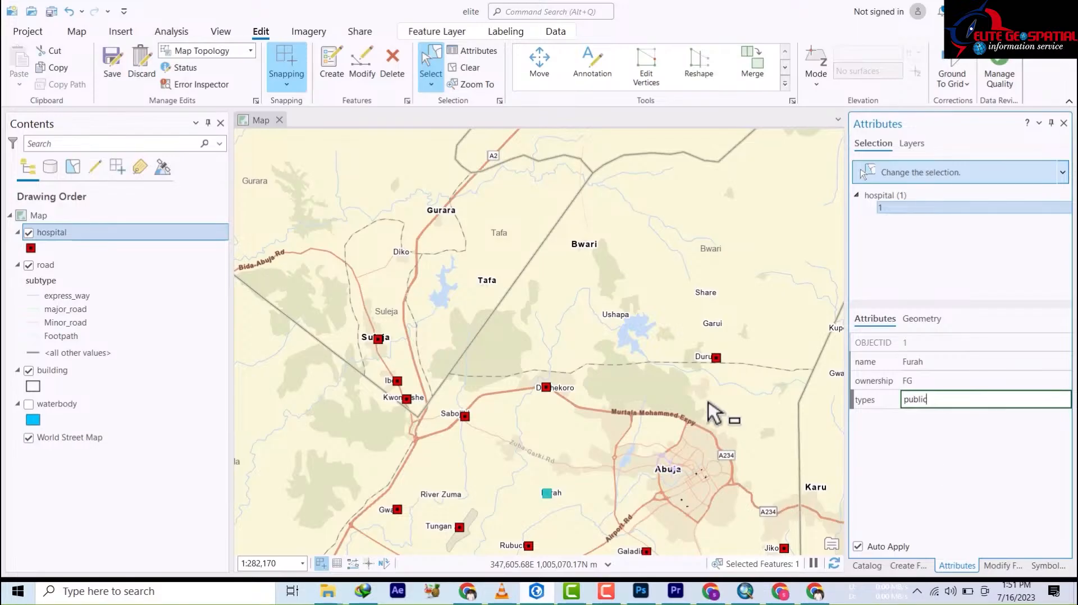
click(691, 415)
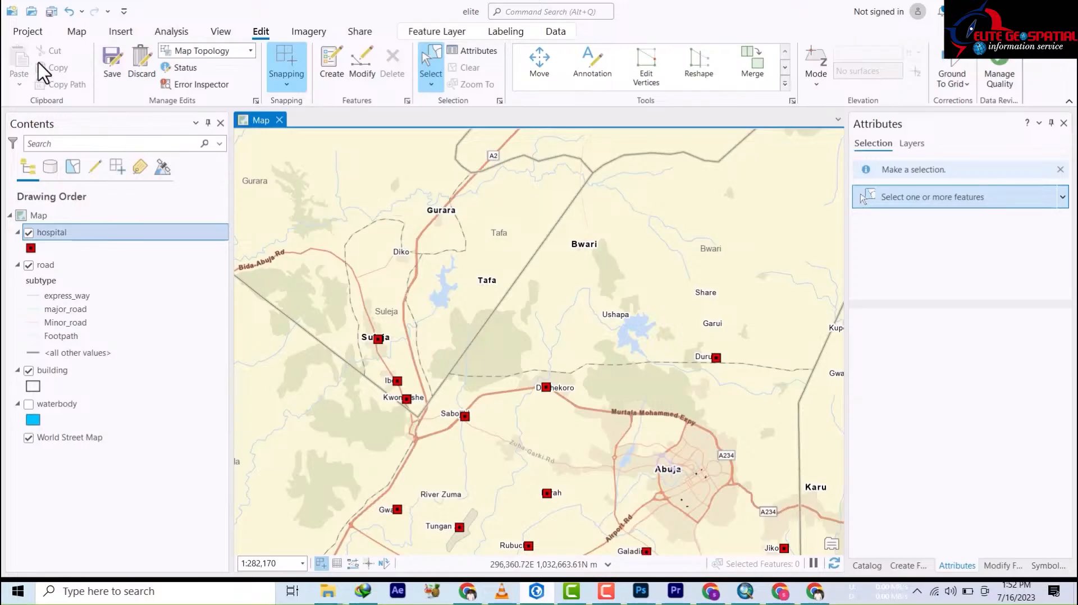
click(110, 73)
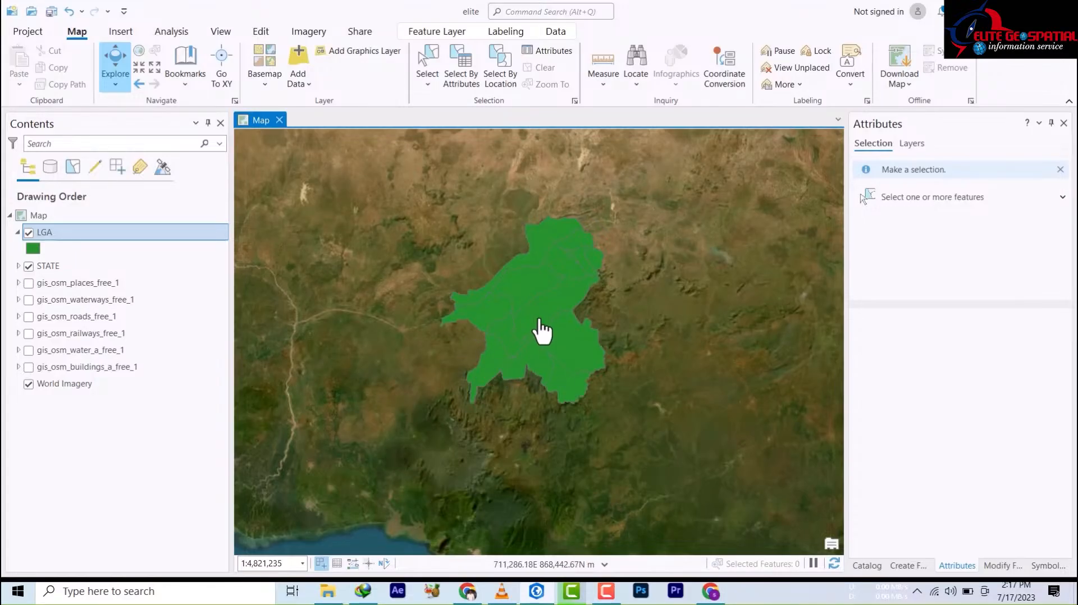
Identify an LGA polygon in the middle of the state through its pop-up and close the pop-up
scroll(536, 326, up, 3)
scroll(533, 321, down, 3)
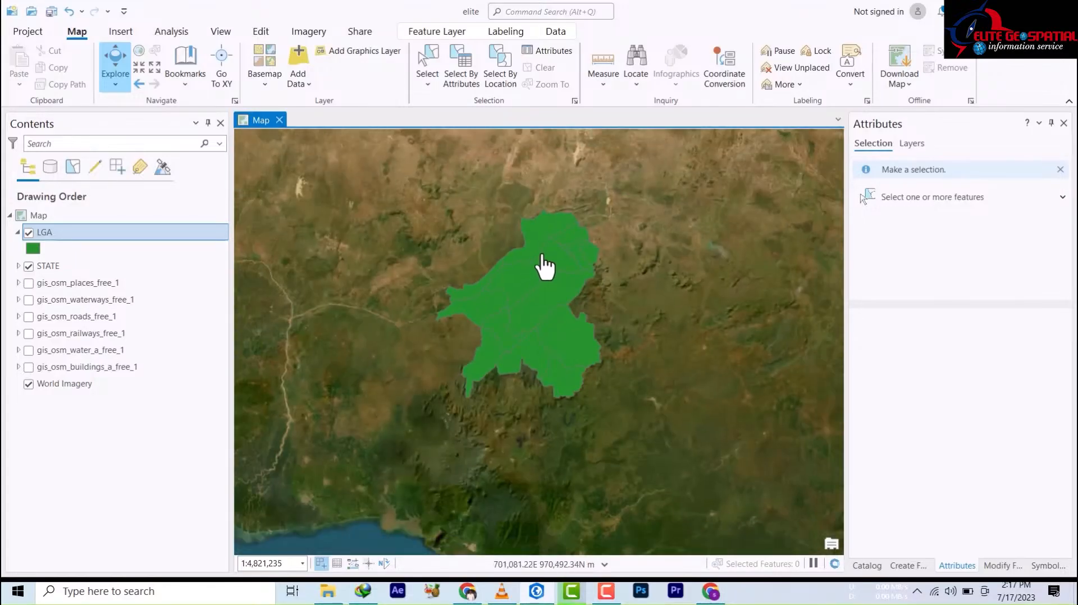
scroll(551, 243, up, 1)
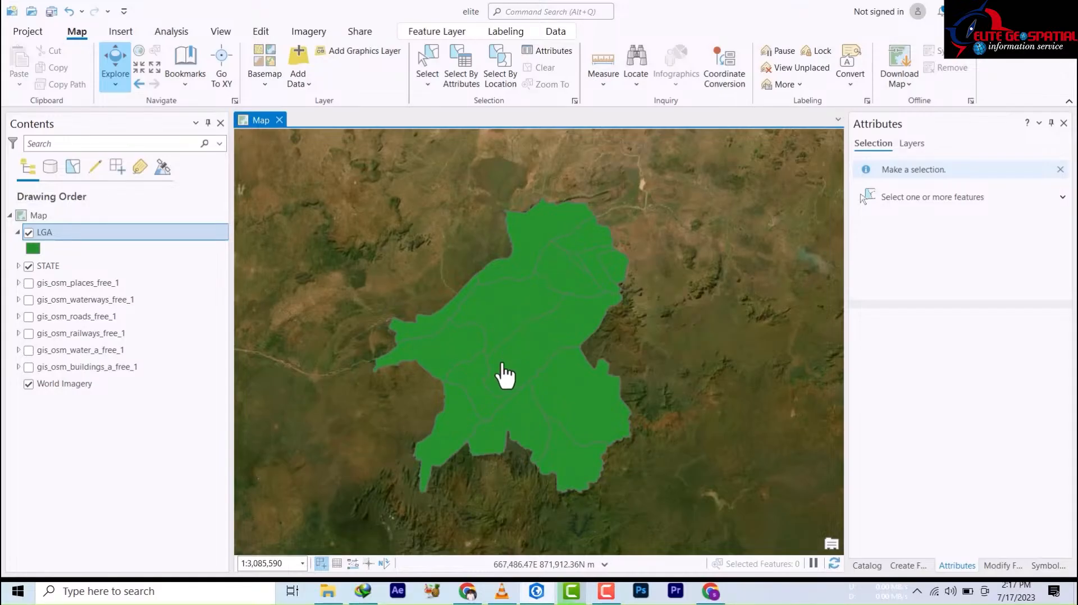
click(511, 308)
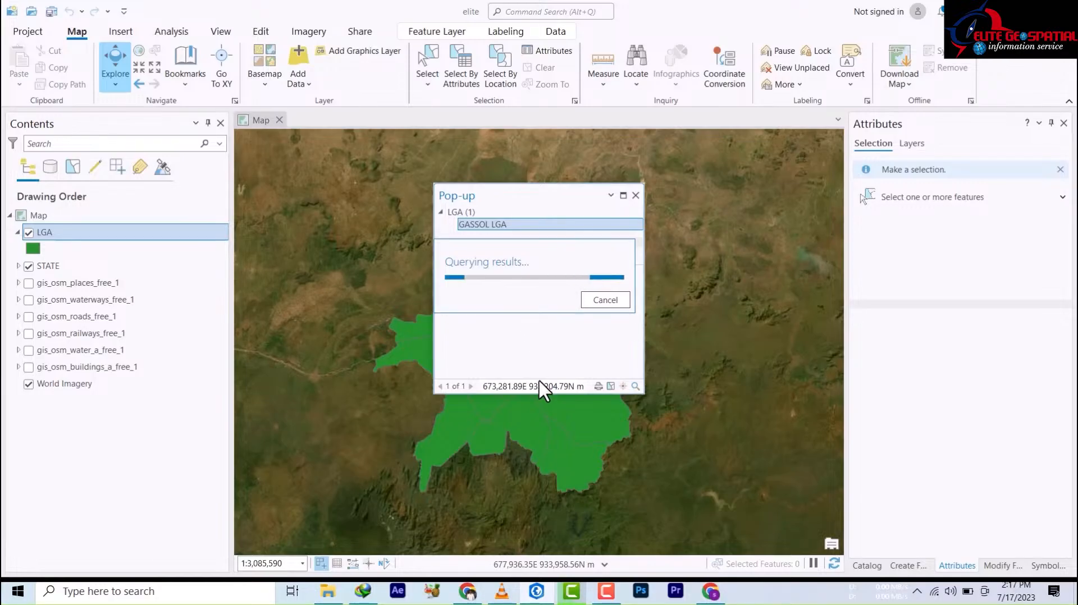
click(635, 195)
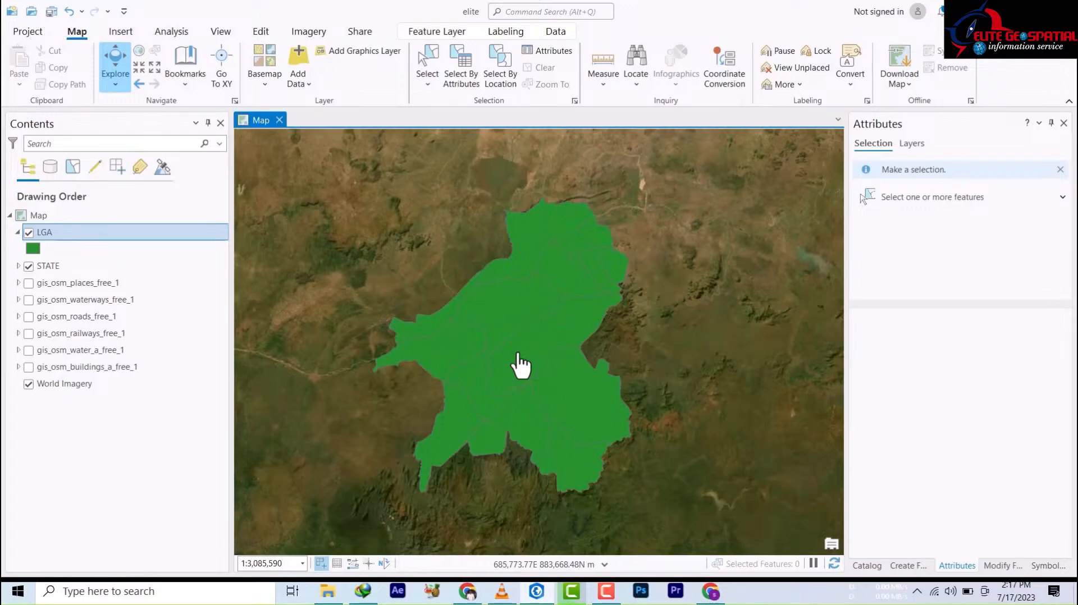
Open the attribute table of the LGA layer
right_click(53, 242)
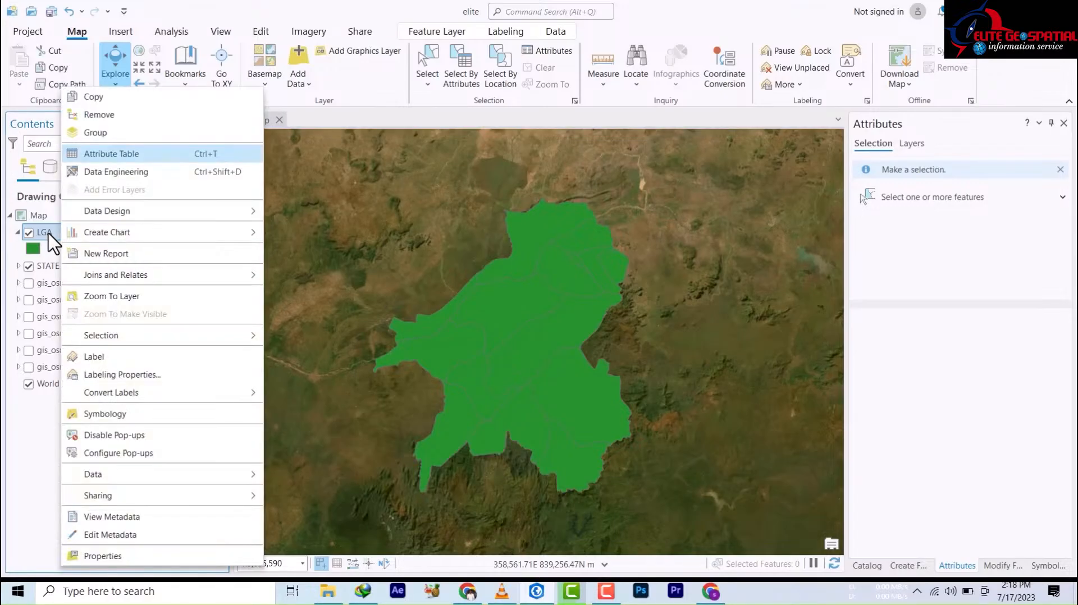
click(107, 157)
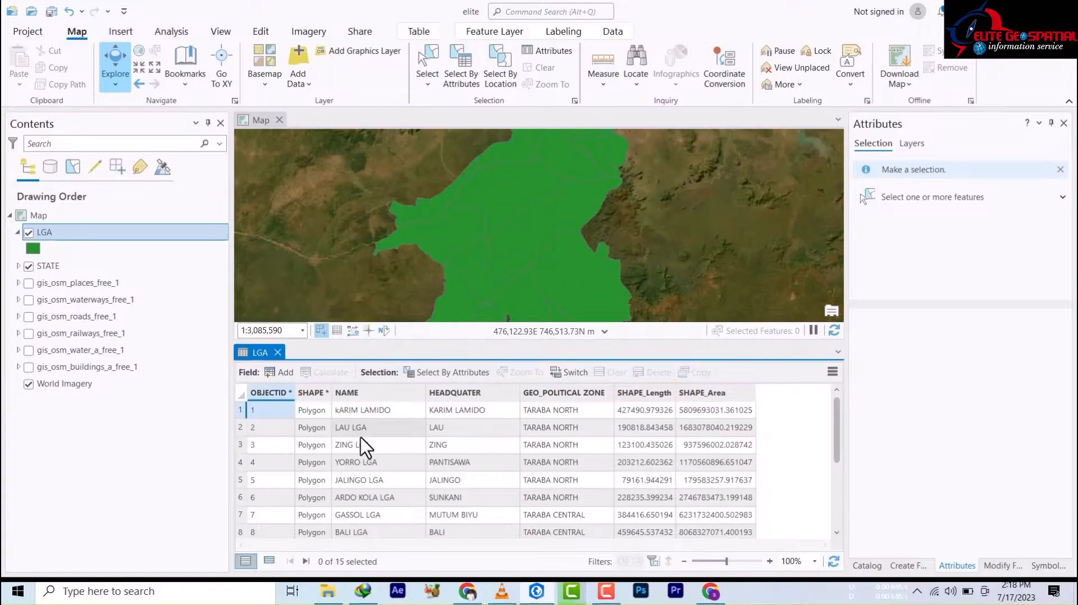
Select successive ranges of LGA records from ZING LGA downward, and reselect from LAU LGA, to highlight their polygons
click(240, 445)
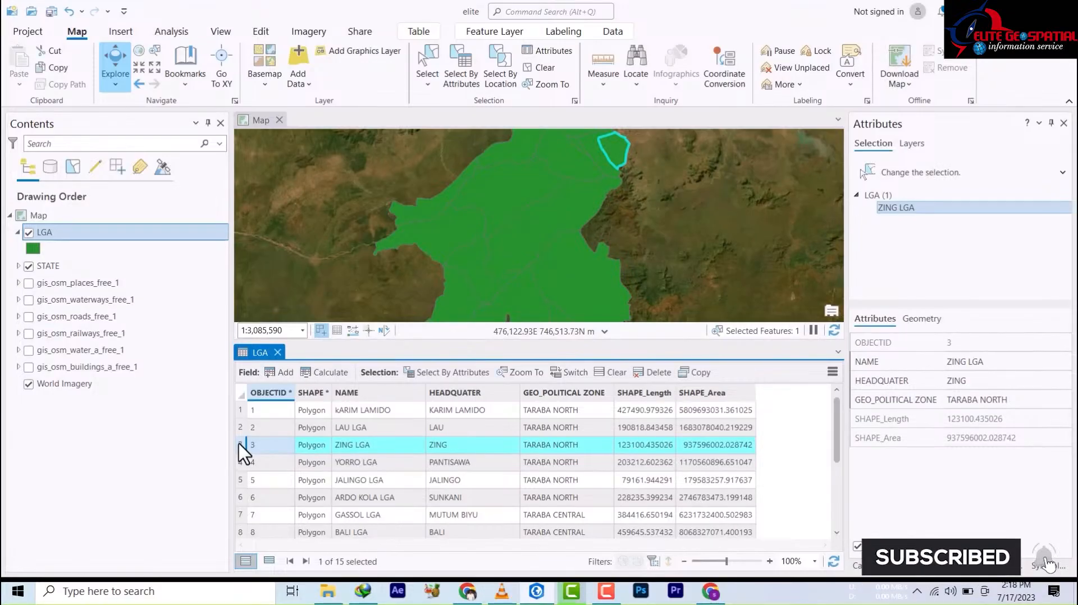
drag(239, 443, 243, 494)
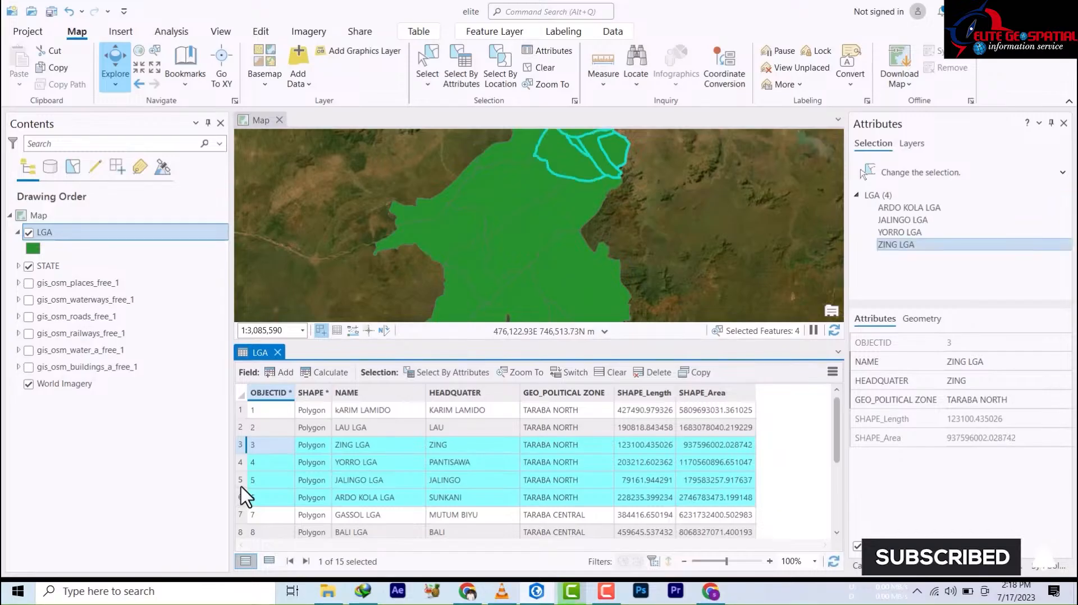
click(242, 445)
drag(242, 445, 236, 510)
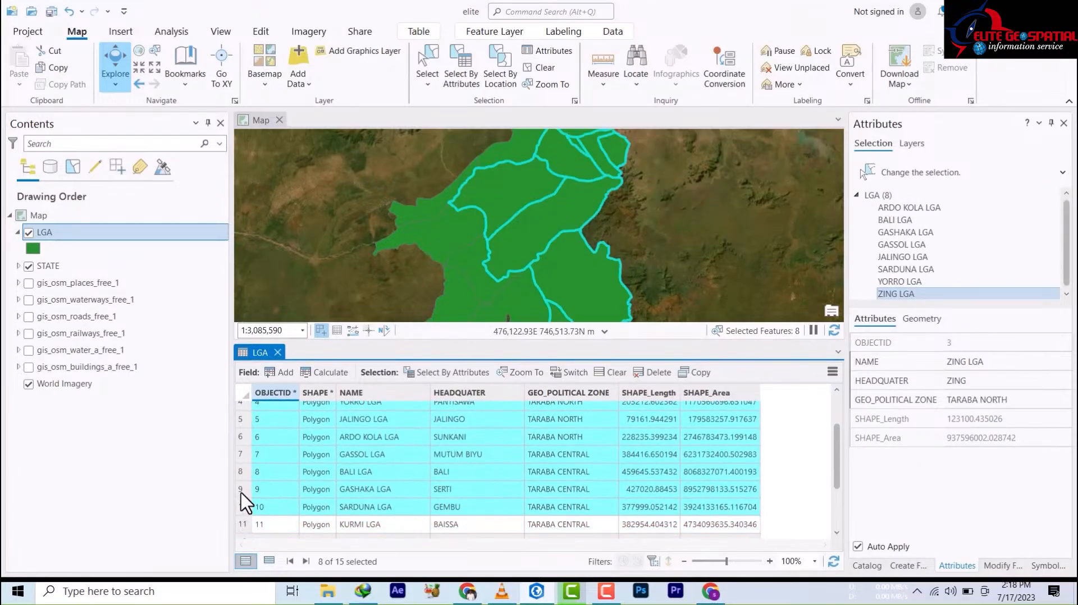
scroll(267, 462, up, 2)
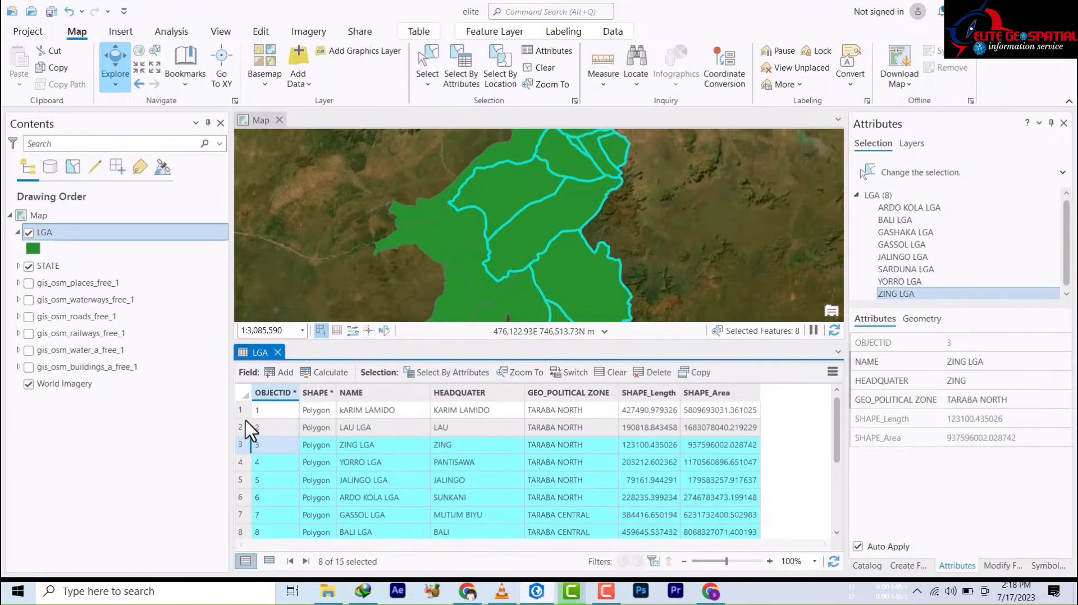
drag(241, 429, 245, 487)
Select only the TAKUM record in the LGA table and close the table to return to the full map
scroll(250, 500, down, 3)
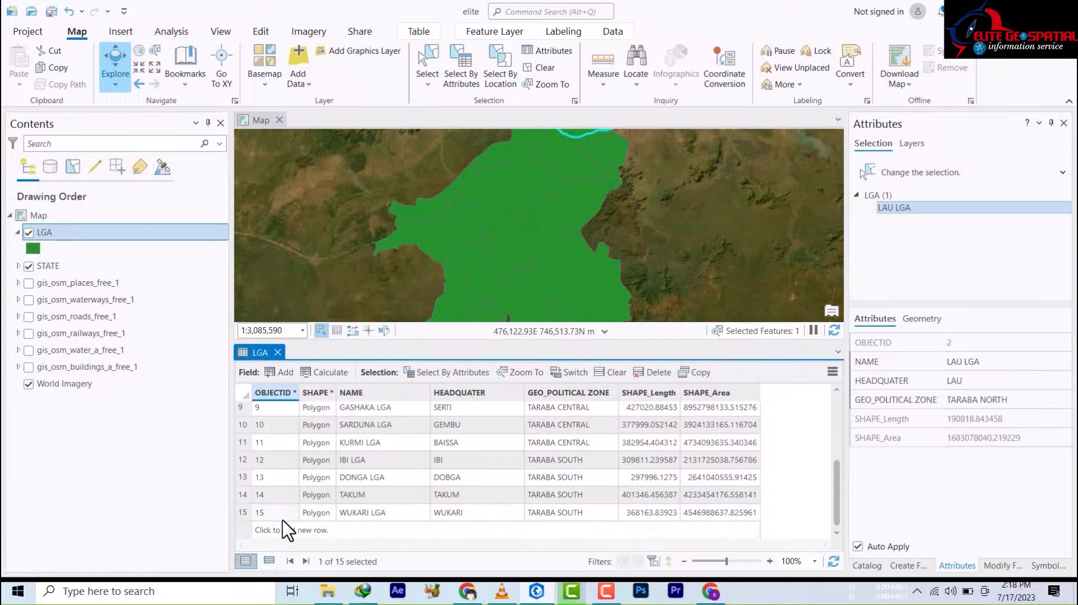
click(241, 495)
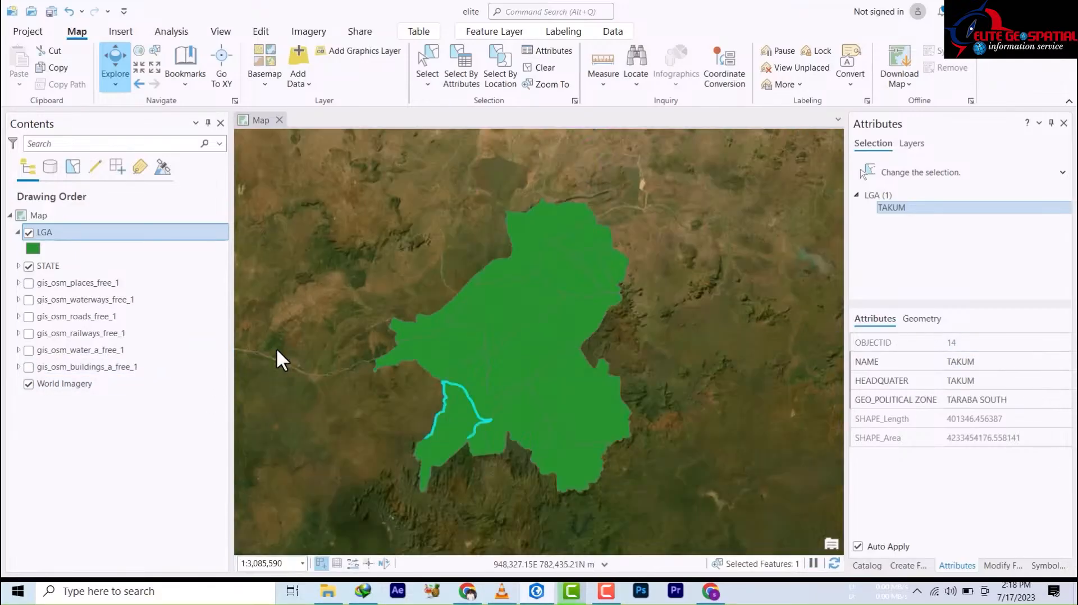
click(278, 353)
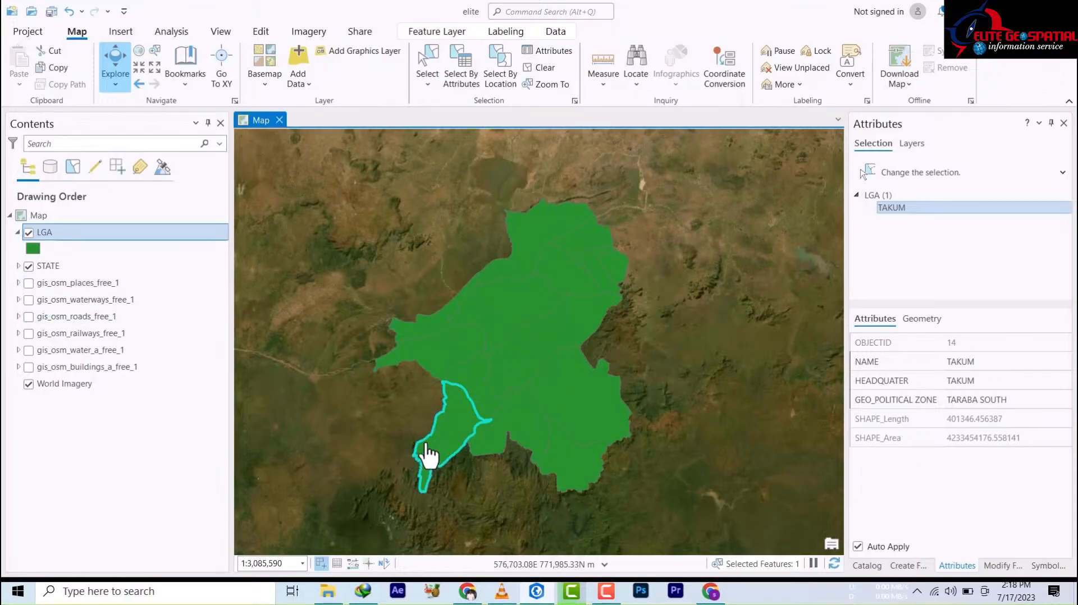
Open Export Features for the selected record of the LGA layer and check the output field map
click(82, 230)
right_click(83, 231)
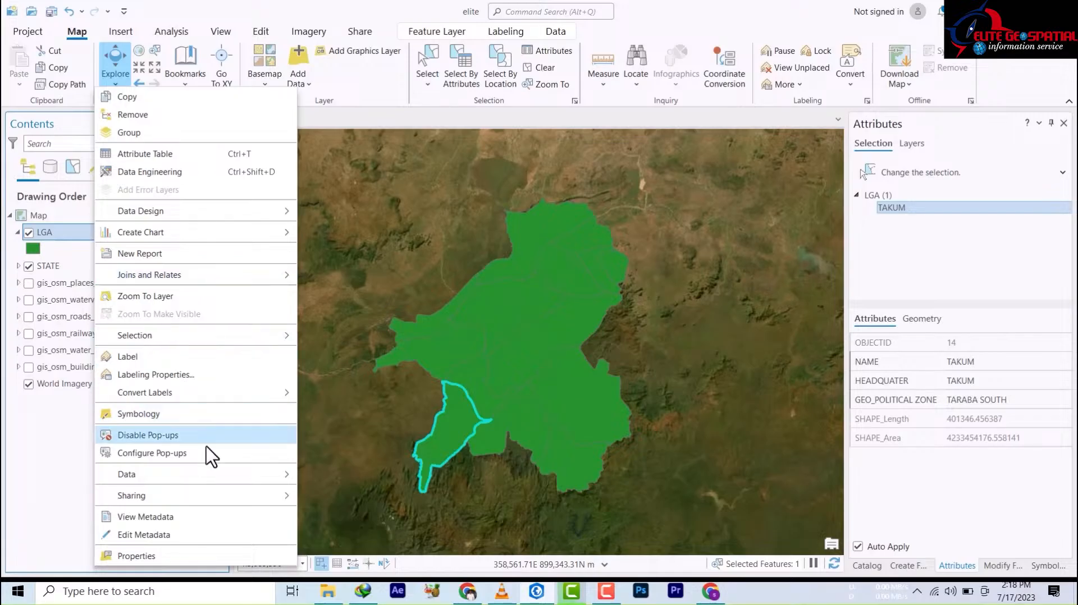
mouse_move(162, 475)
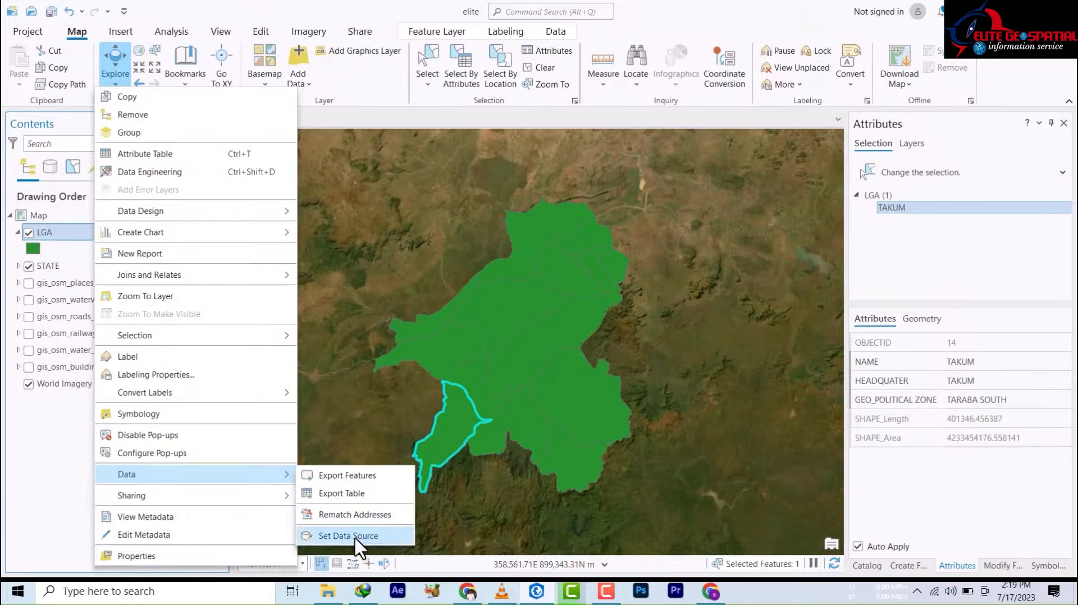
click(348, 475)
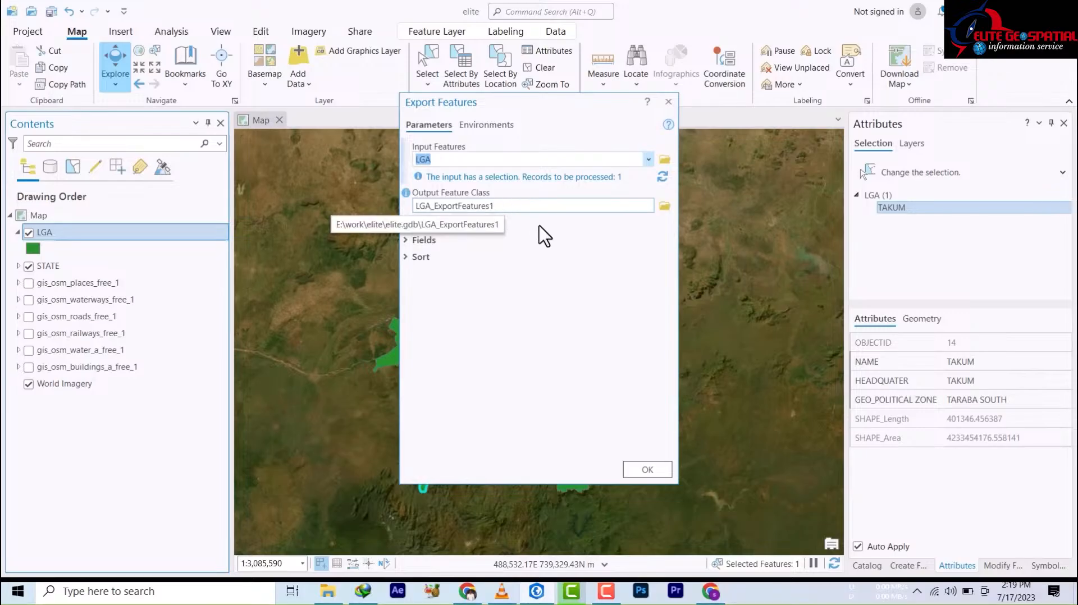
click(408, 240)
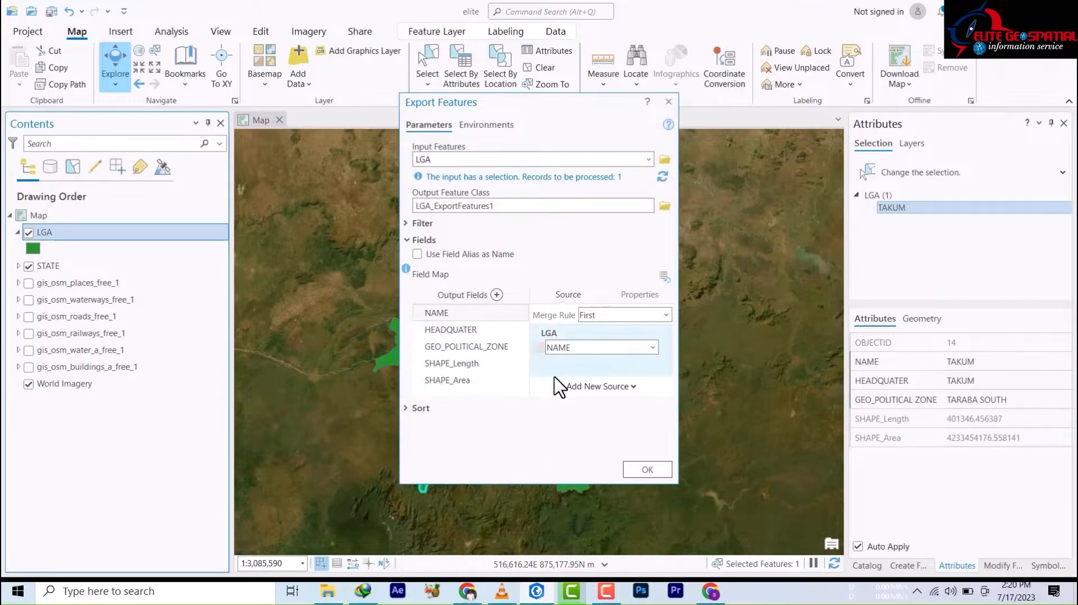
click(408, 241)
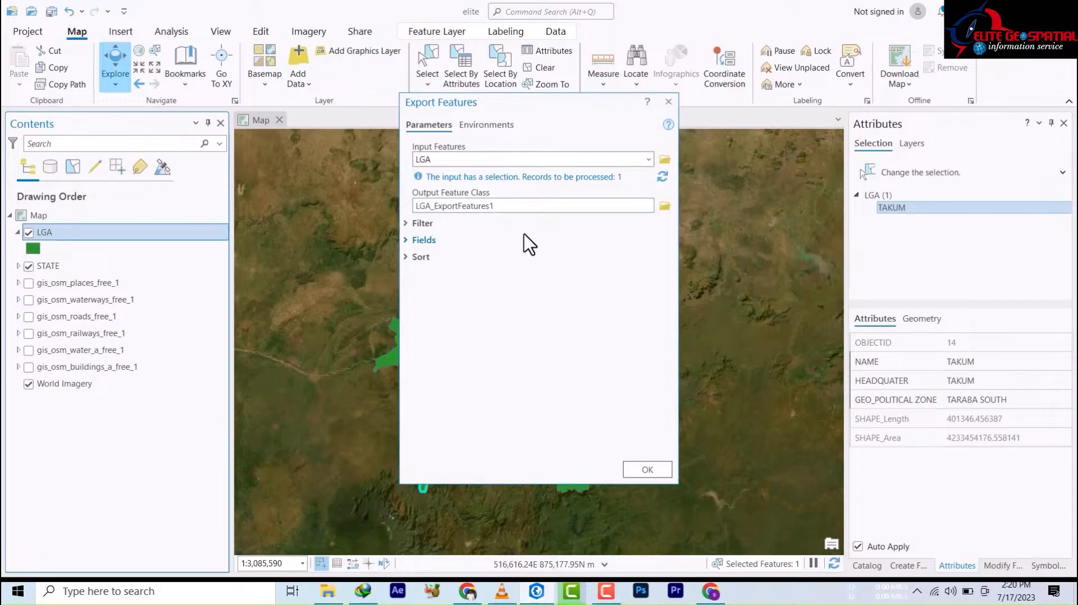
Set the output location to New Folder inside elite\taraba, with Feature Classes (All Types) as the output type
click(663, 212)
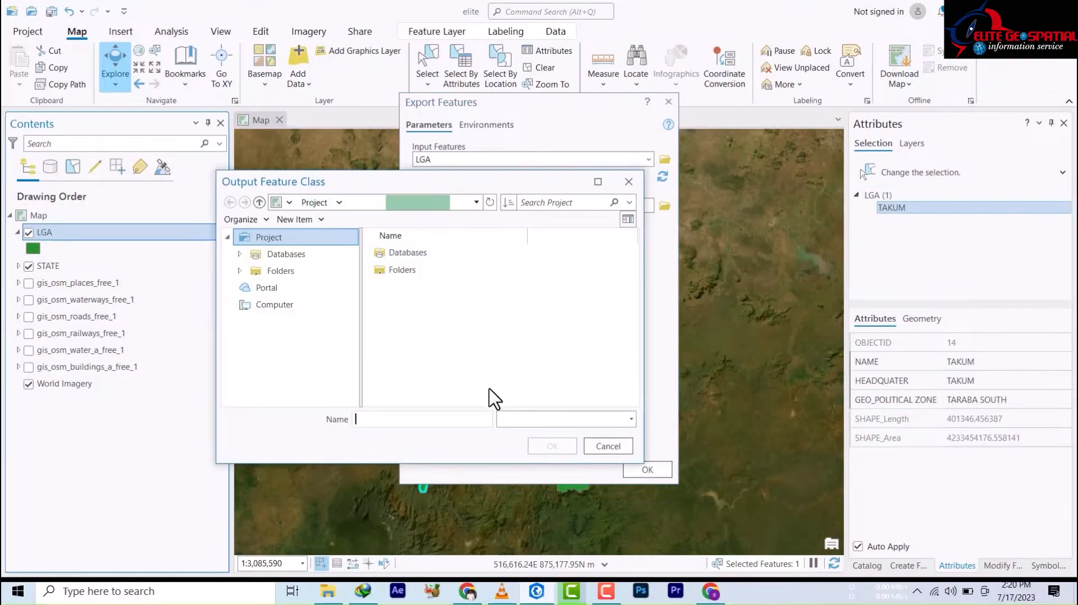
click(379, 272)
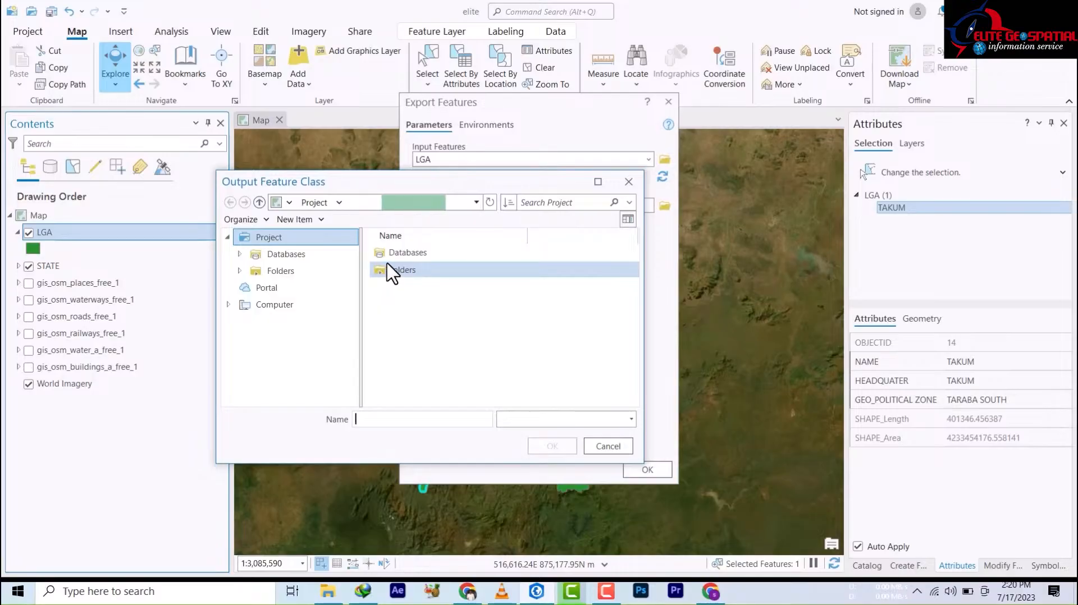
double_click(397, 271)
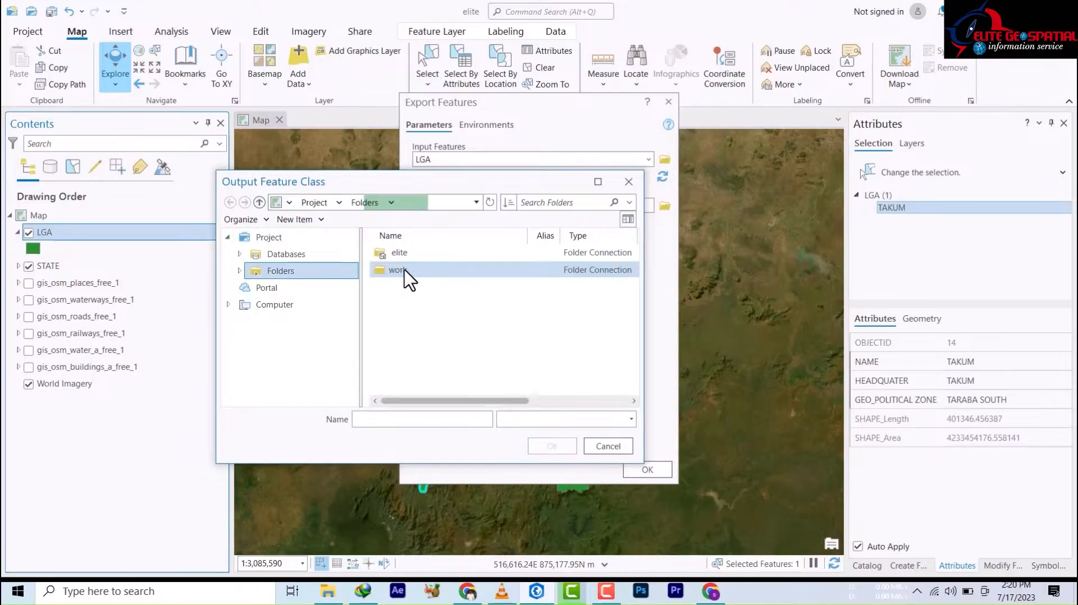
double_click(398, 254)
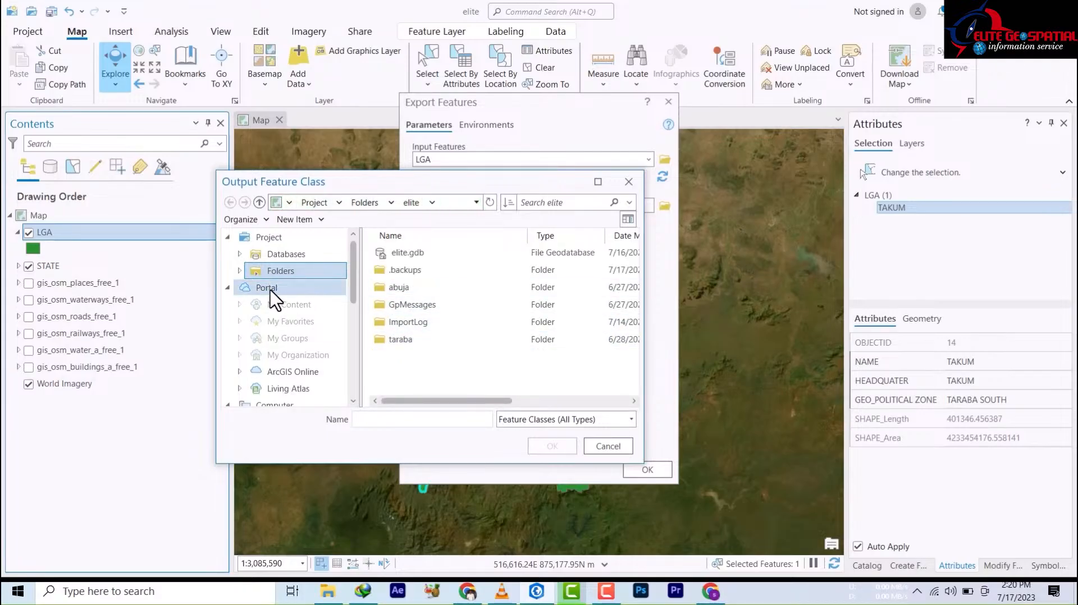
double_click(393, 341)
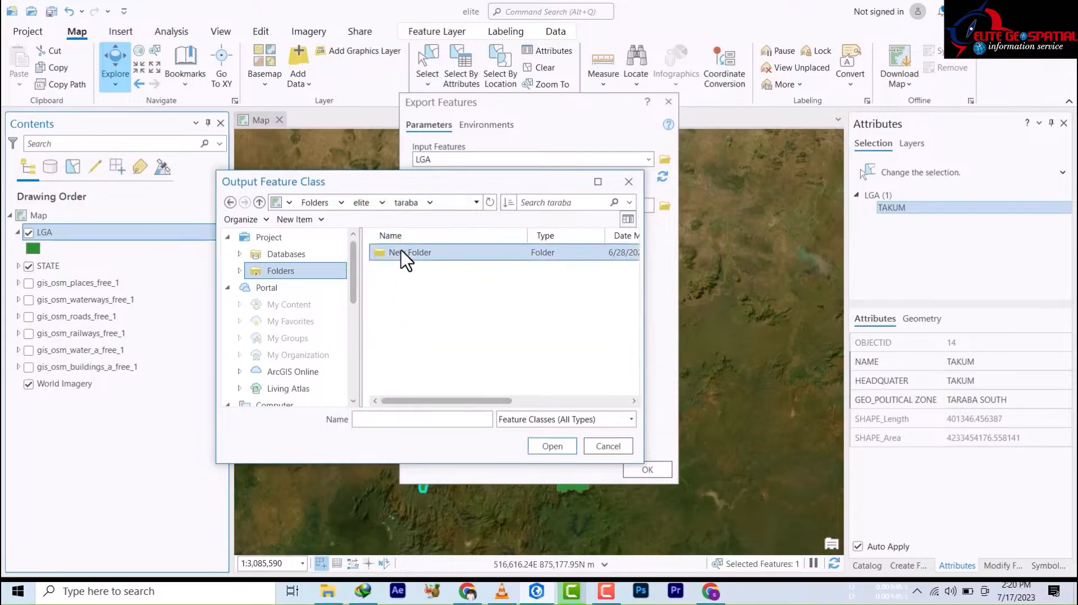
double_click(402, 252)
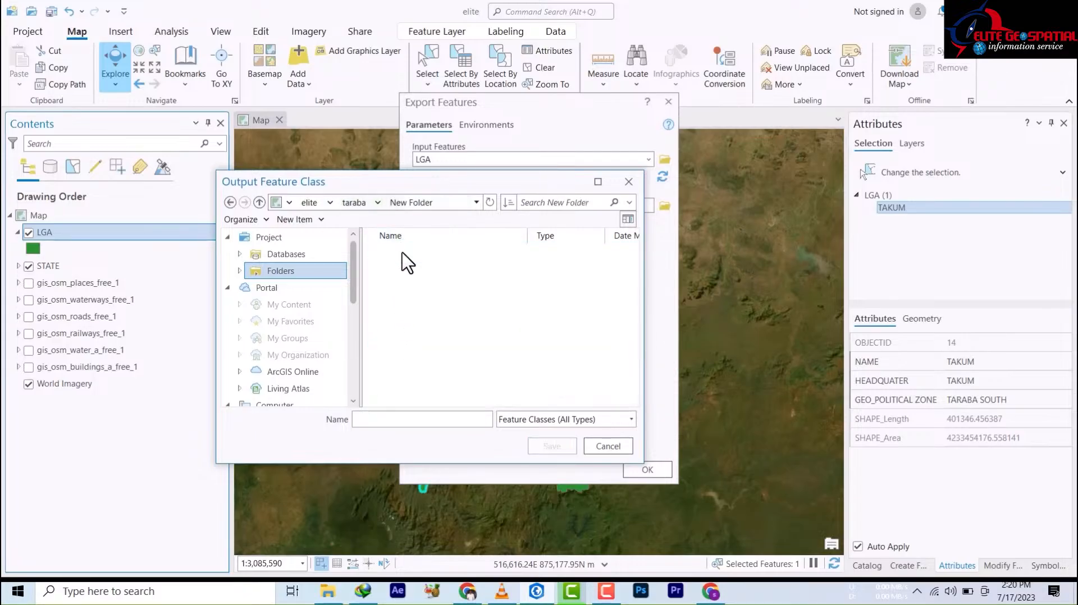
click(557, 425)
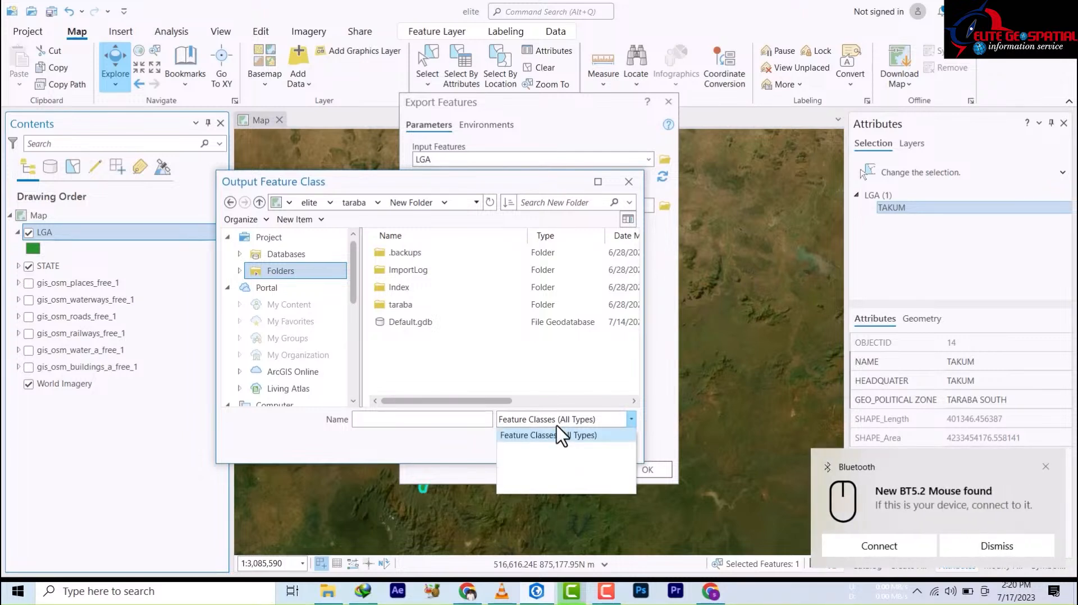
click(568, 435)
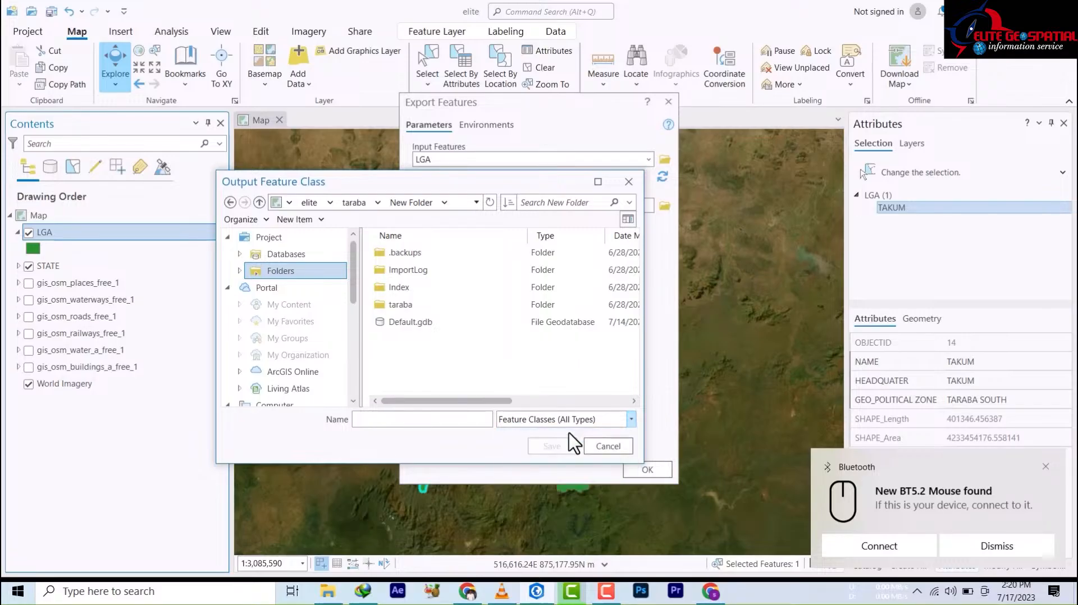
Name the output feature class takum, save it in the chosen folder and run the export
click(443, 421)
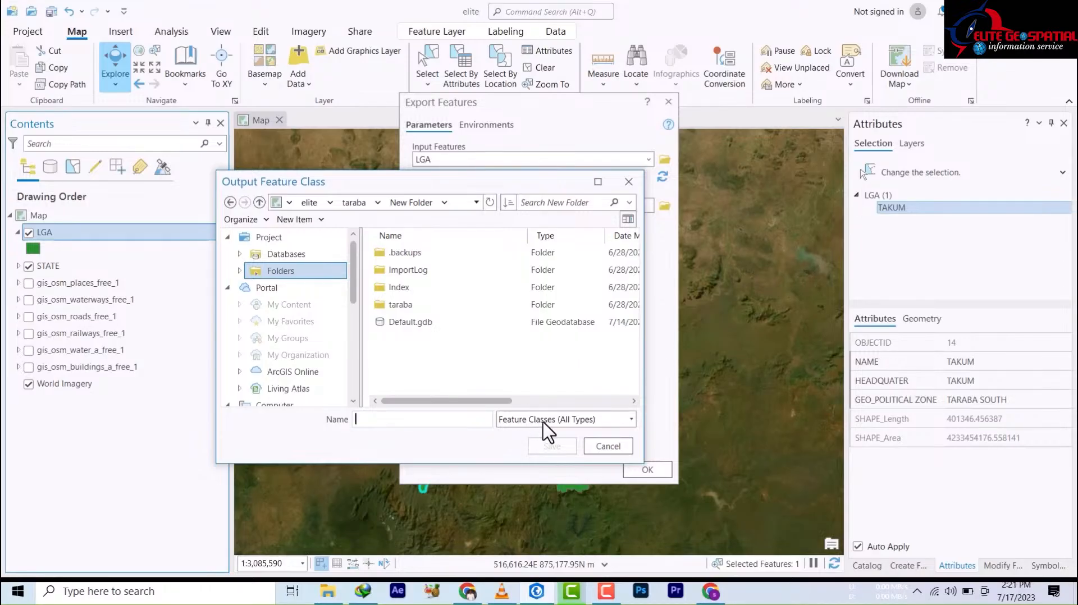
click(607, 419)
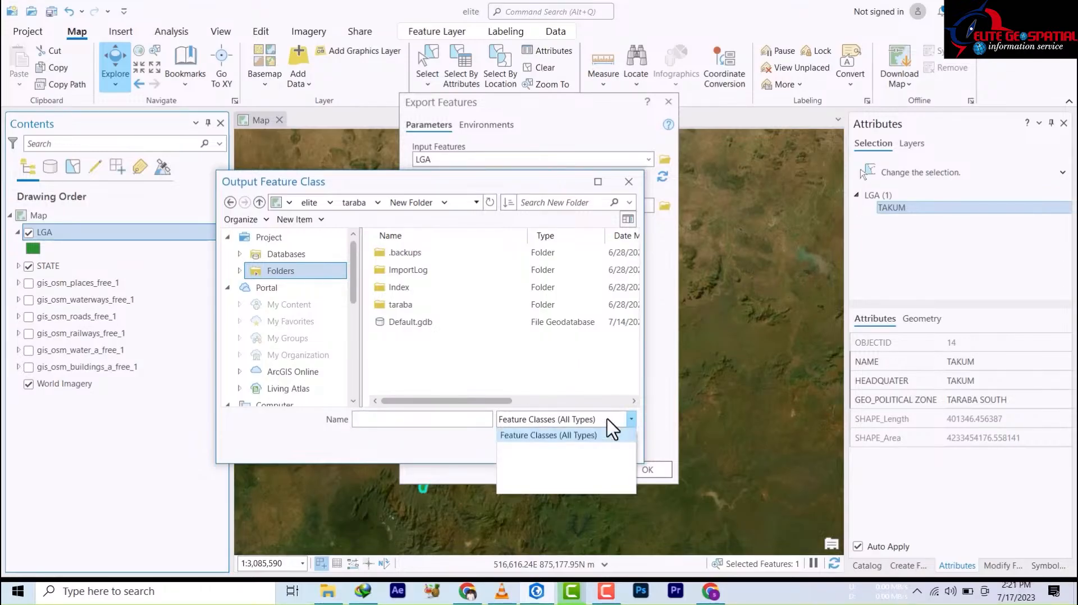
click(607, 419)
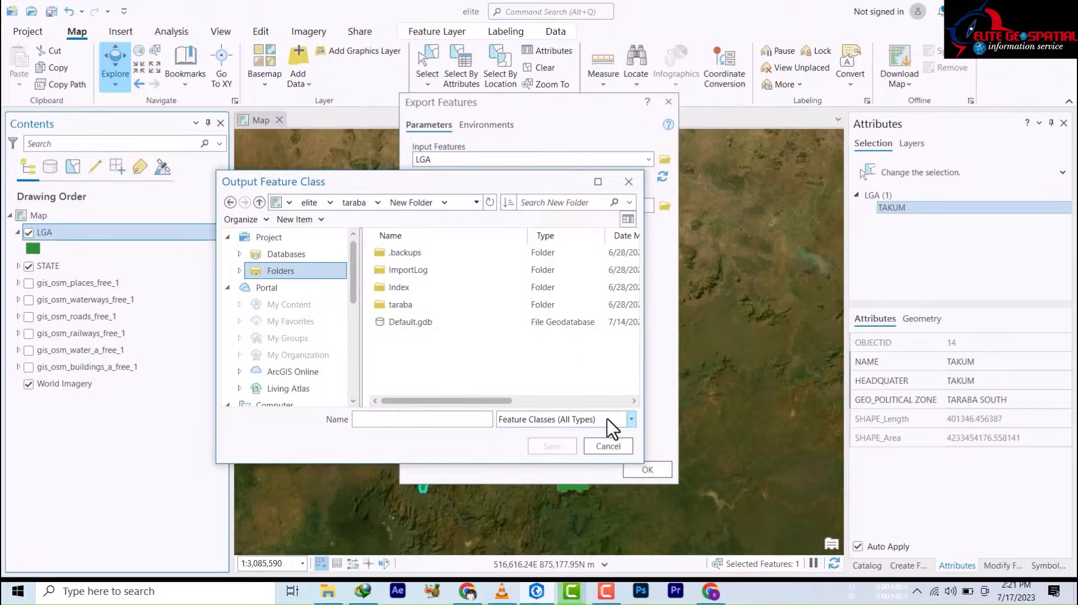
click(426, 419)
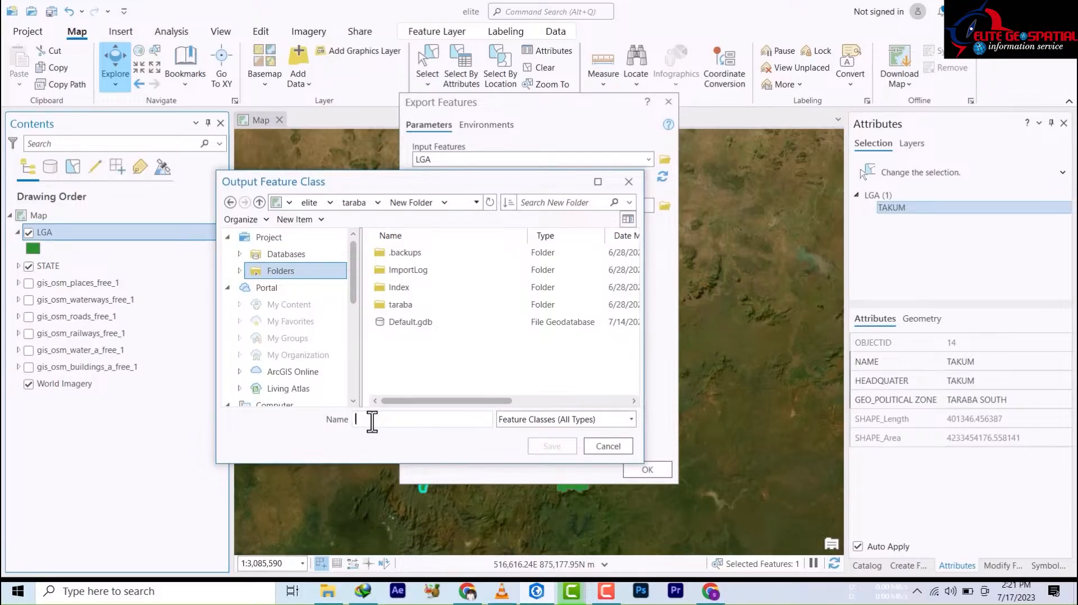
text(takum)
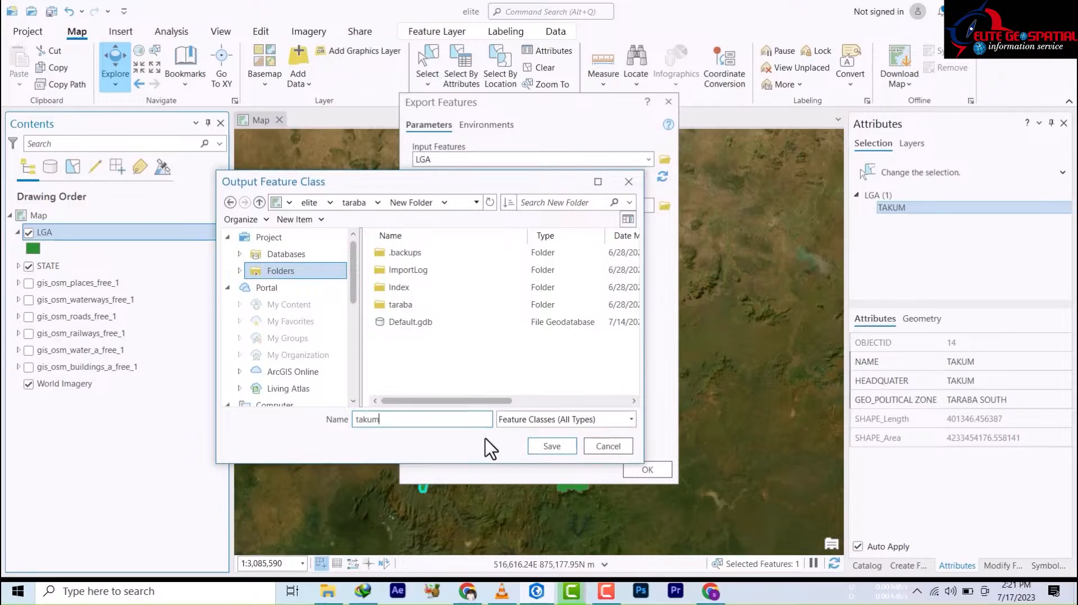
click(543, 447)
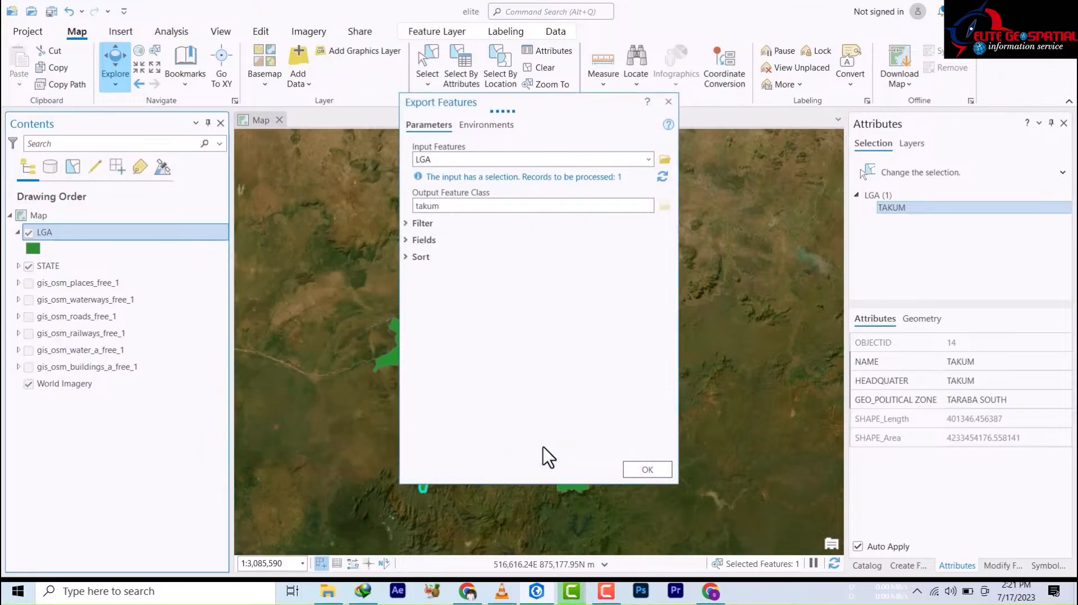
click(639, 468)
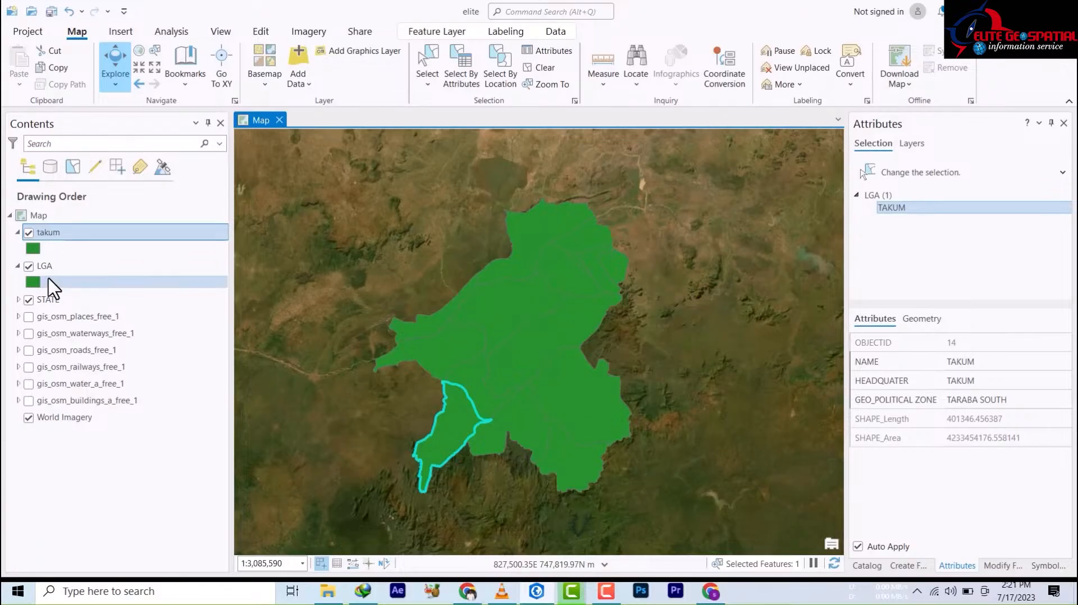
Hide the LGA and STATE layers to isolate the exported takum polygon, and show the LGA layer again
click(29, 267)
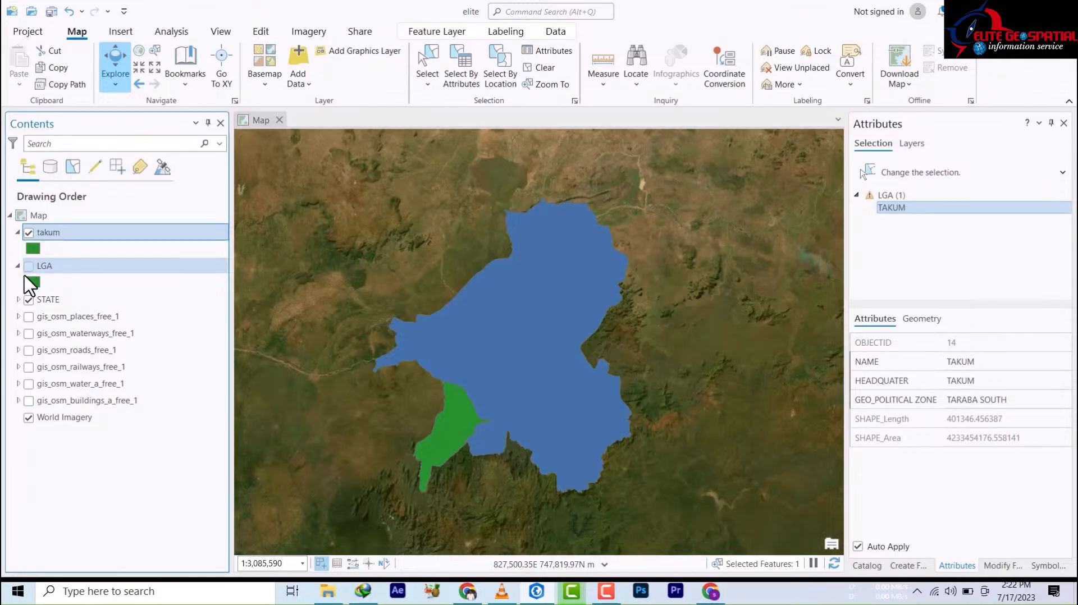
click(27, 301)
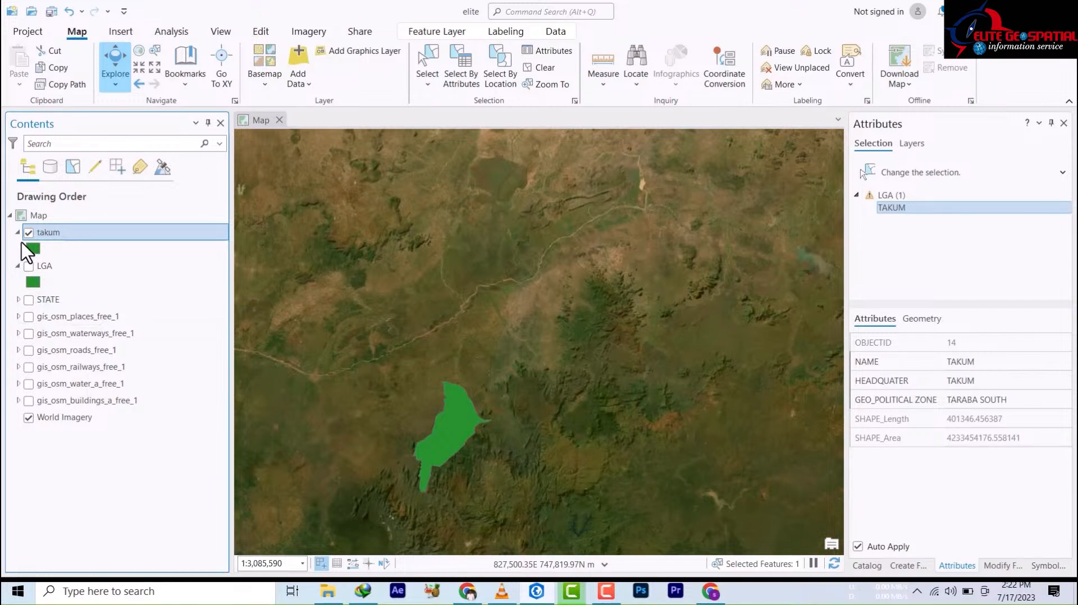
click(29, 266)
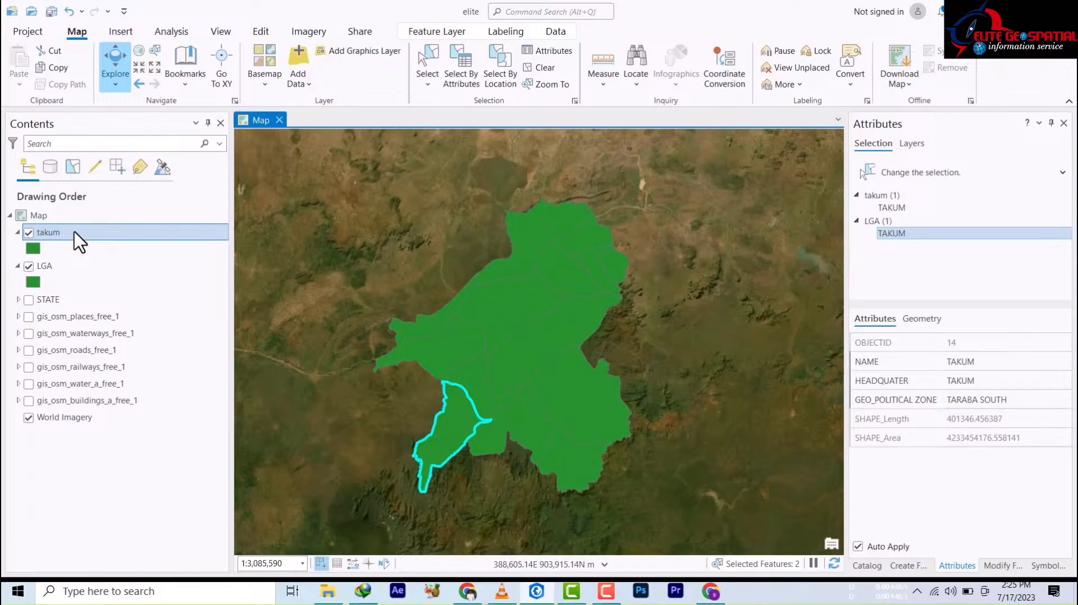
Open the attribute table of the LGA layer and look through its records from first to last
click(50, 269)
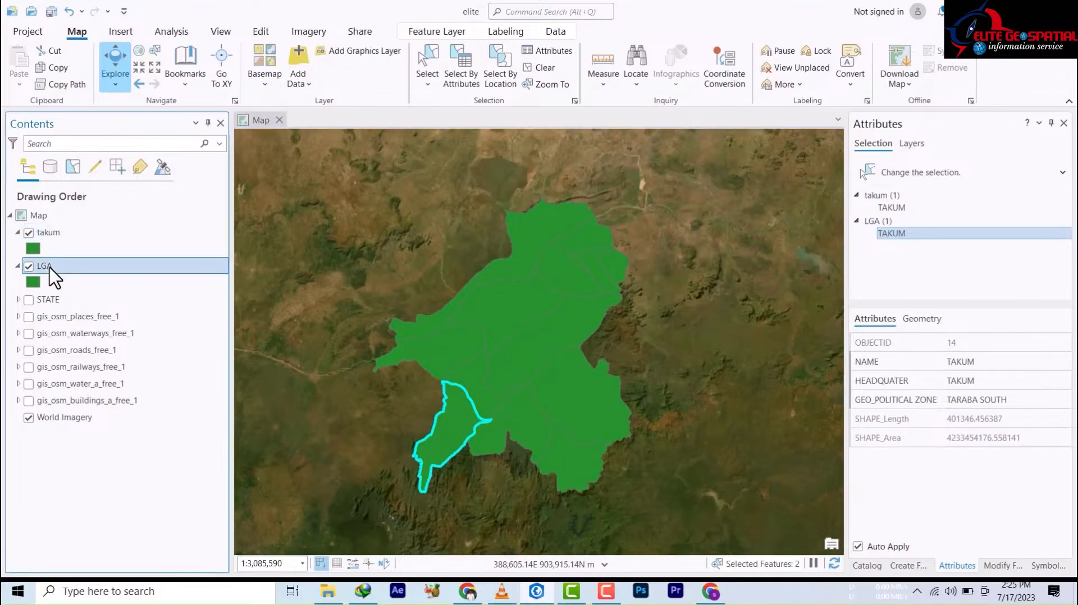
right_click(49, 268)
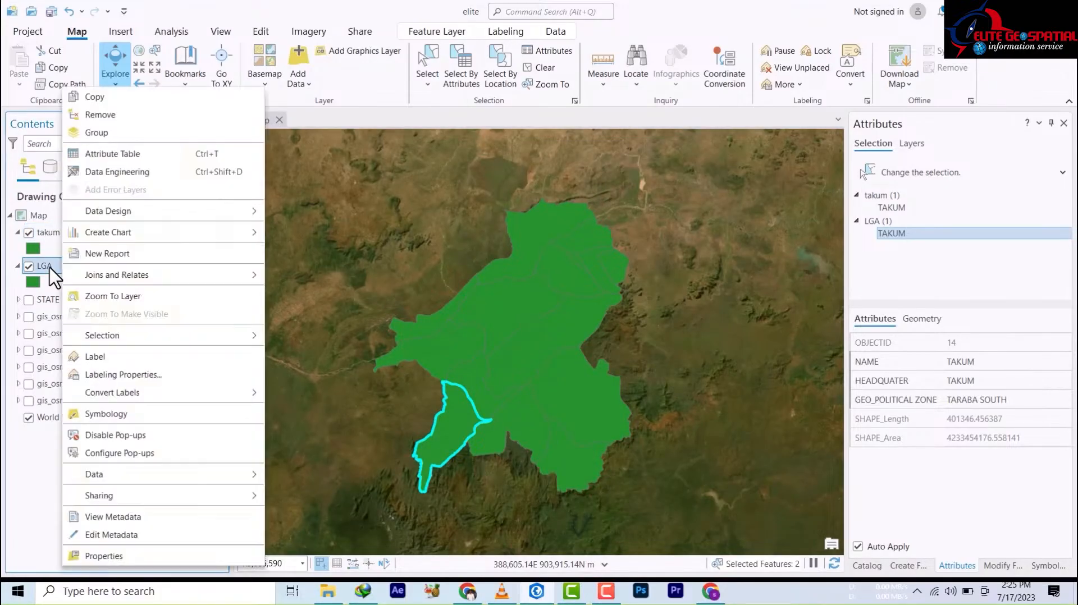
click(110, 157)
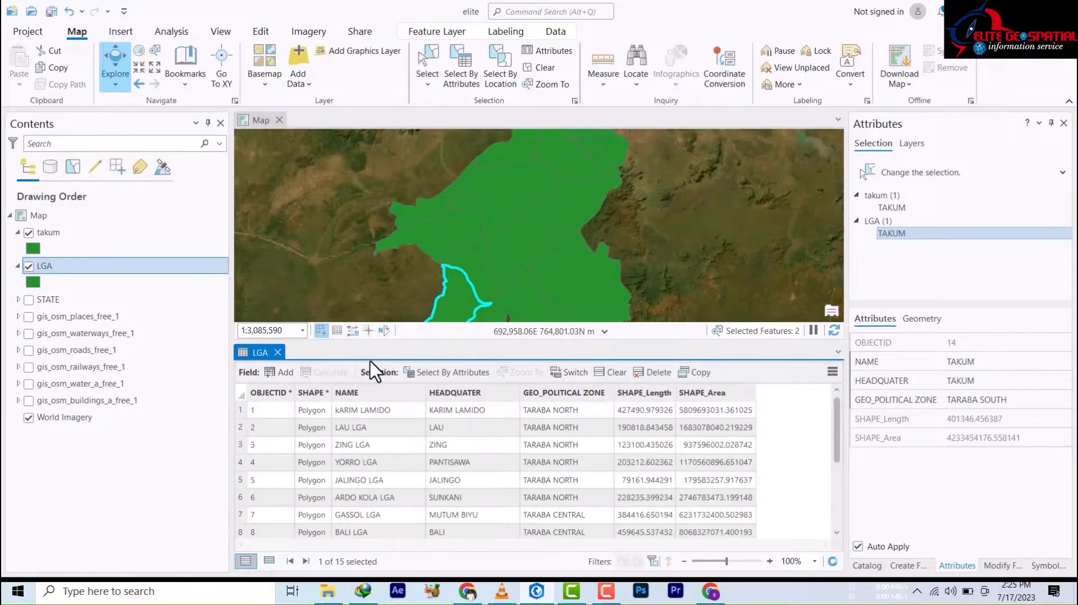
scroll(369, 458, down, 3)
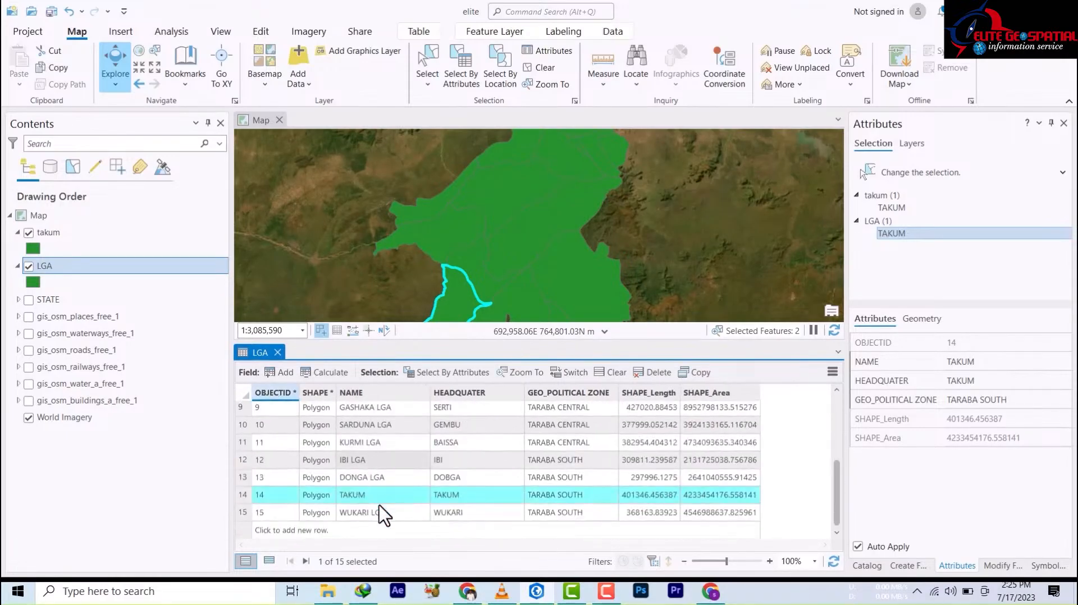
scroll(373, 508, up, 3)
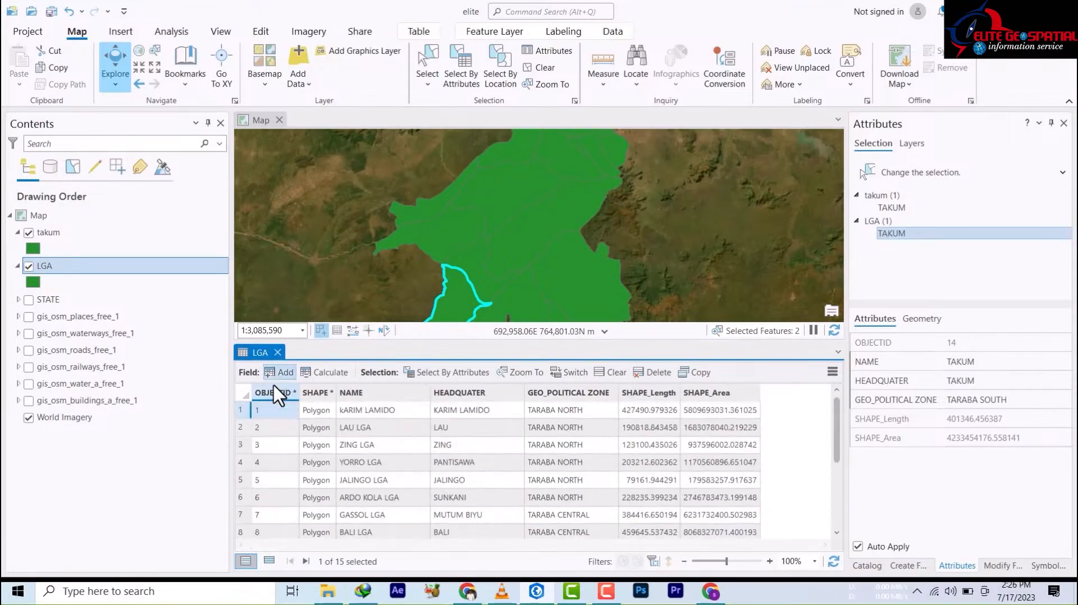
scroll(275, 510, down, 3)
scroll(253, 449, up, 2)
scroll(243, 407, up, 2)
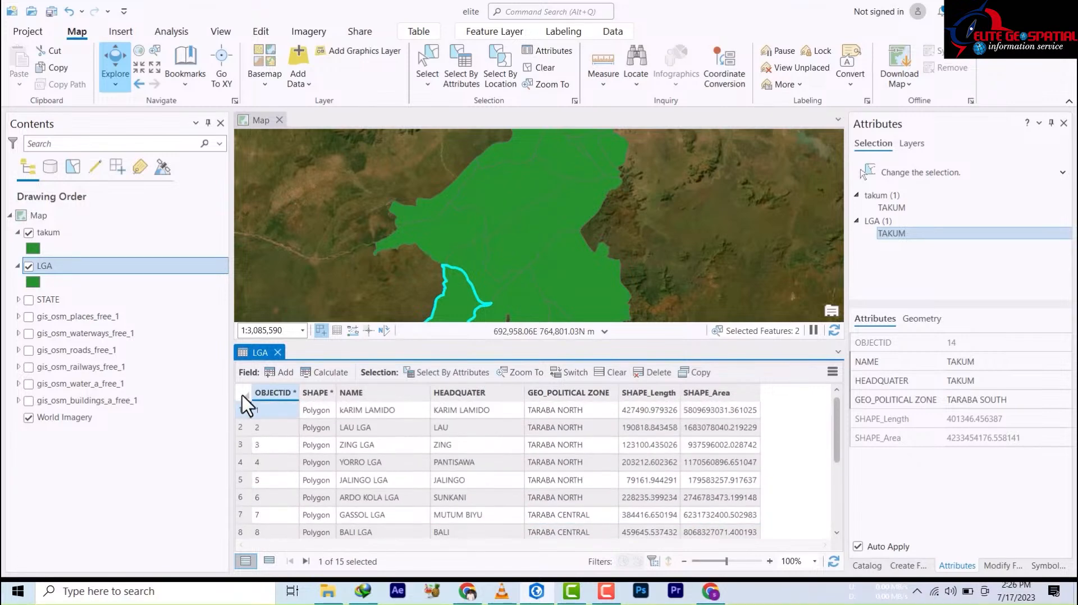
Clear the record selection in the LGA table and look over the unselected rows
click(245, 403)
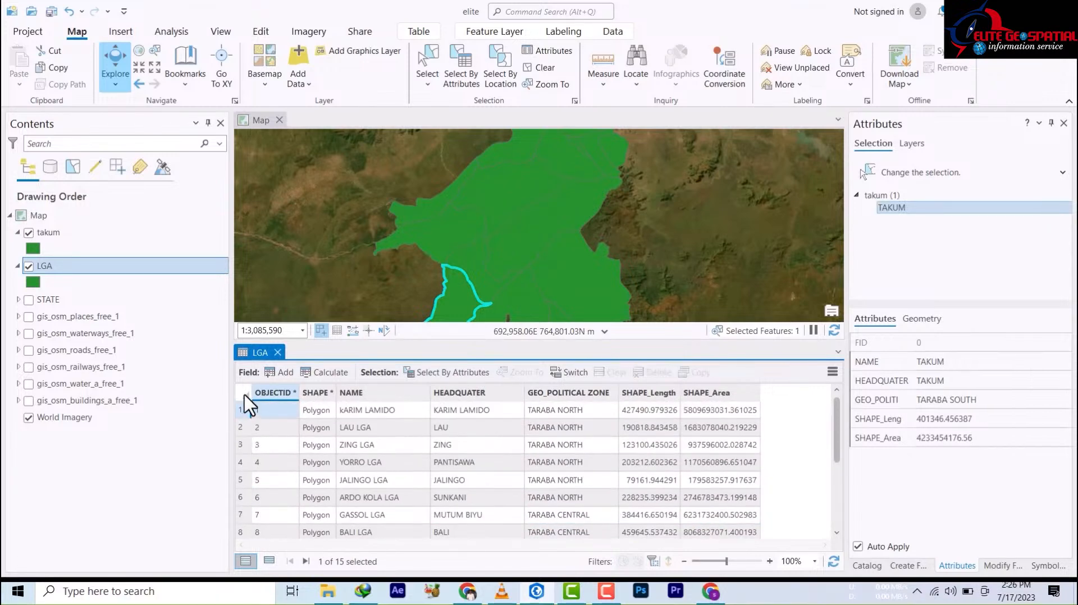
scroll(377, 525, down, 3)
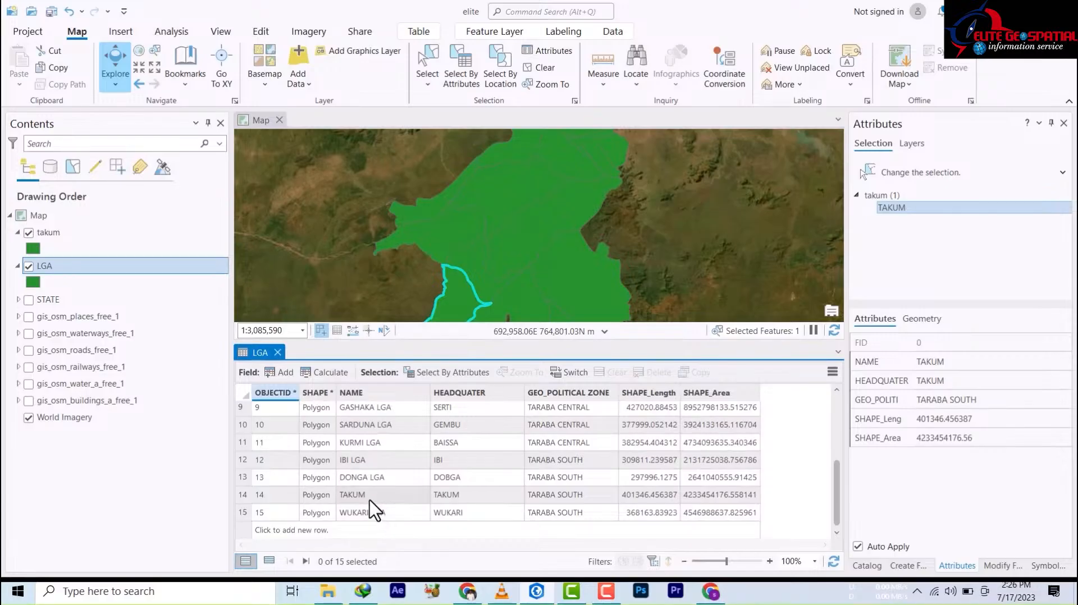
scroll(359, 494, up, 3)
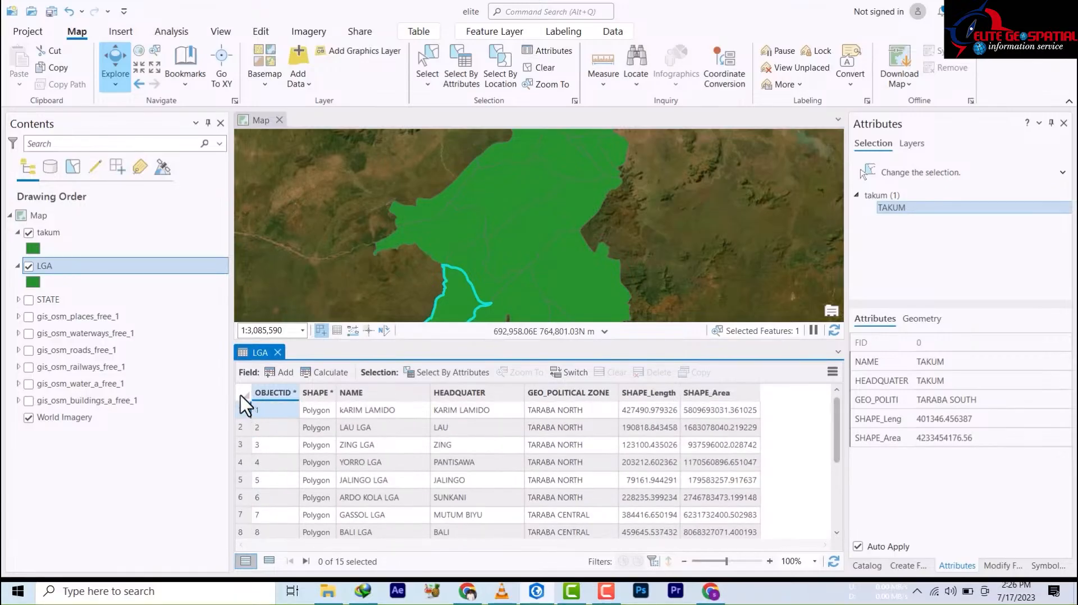
Start a Select By Attributes query on the LGA layer with the clause GEO_POLITICAL ZONE contains the text
click(449, 372)
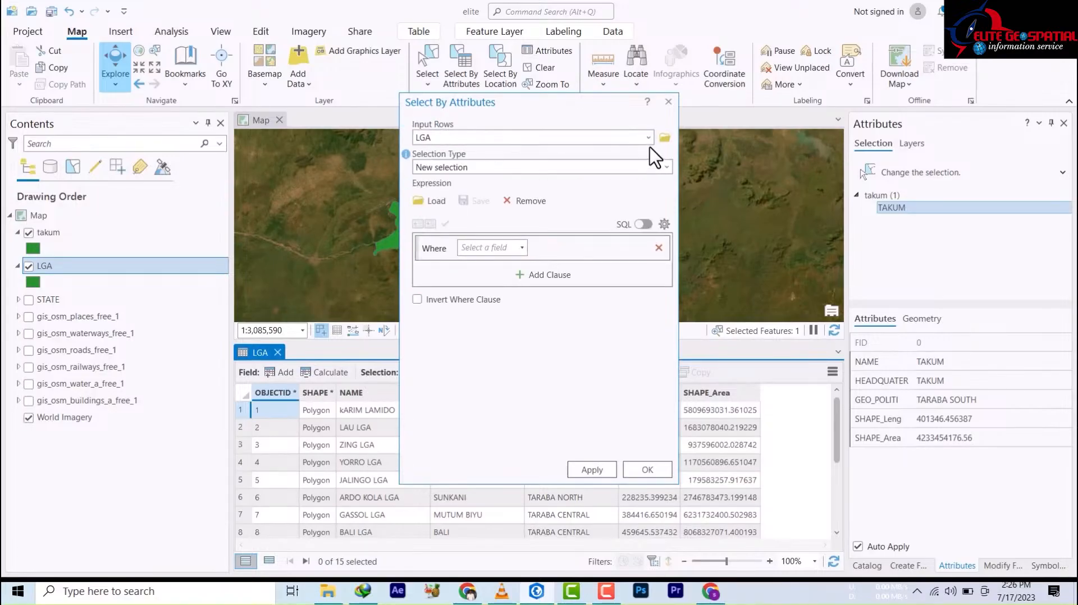
click(522, 249)
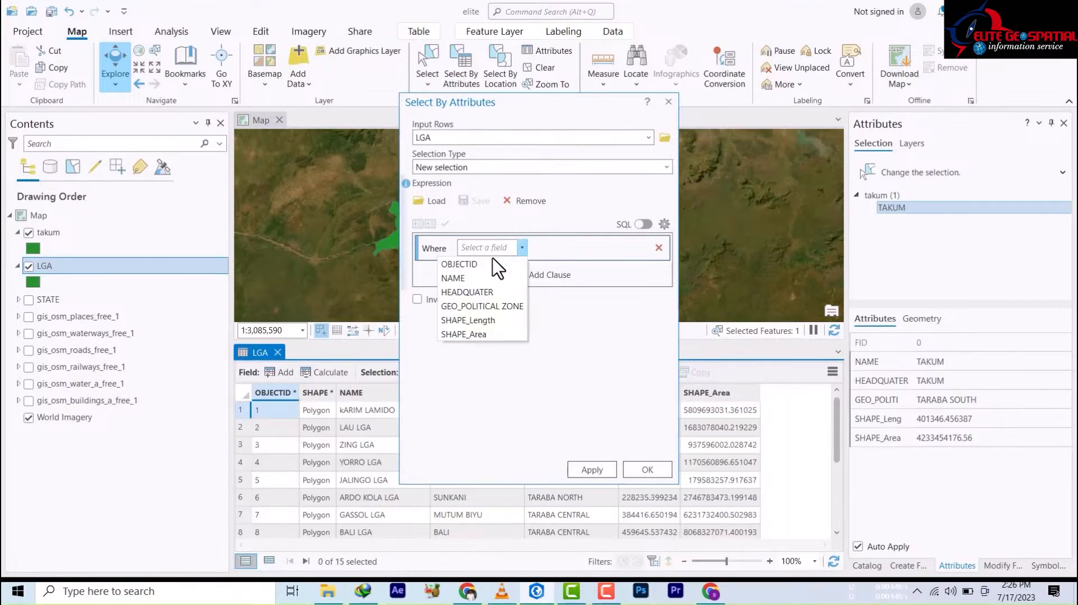
click(486, 307)
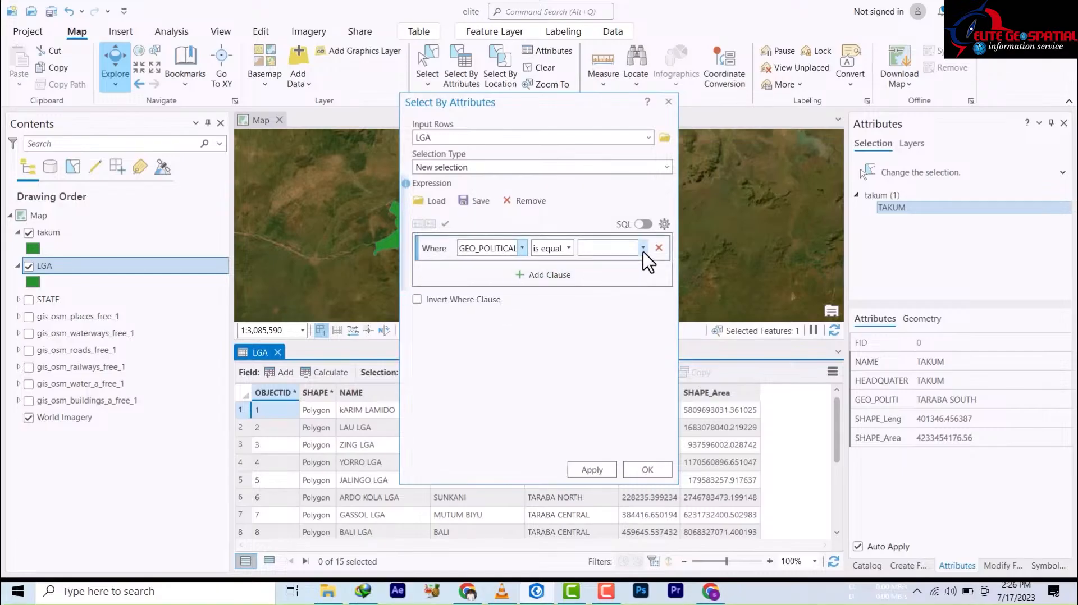
click(643, 249)
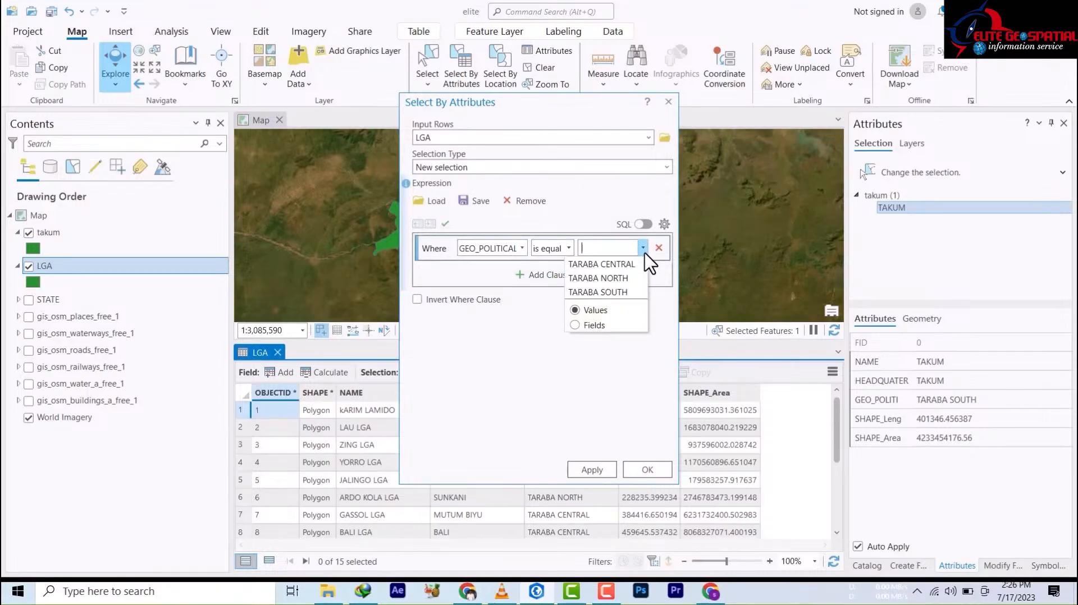
click(563, 248)
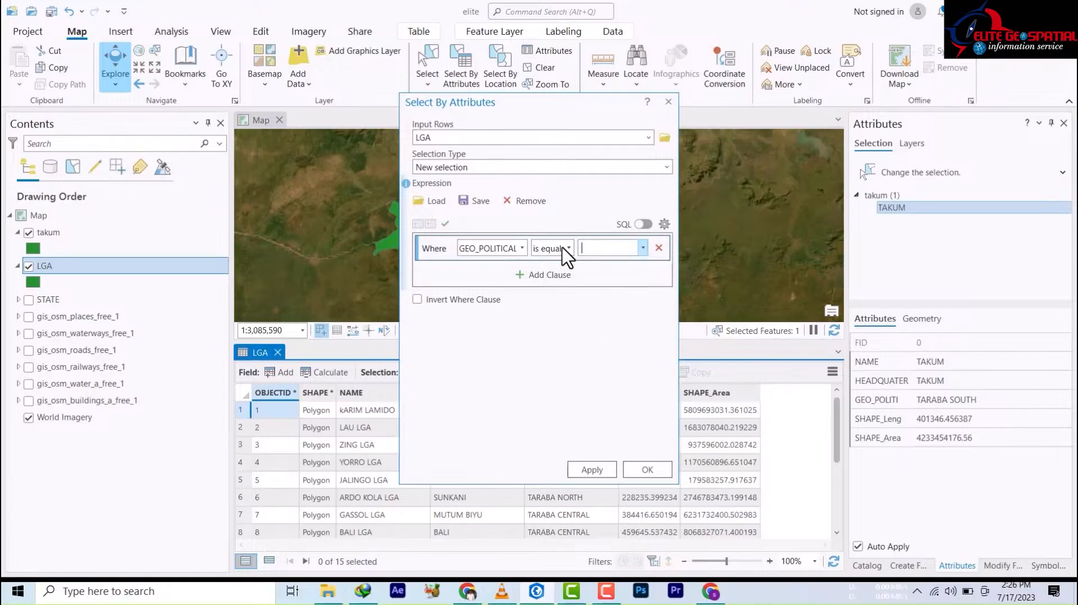
click(569, 248)
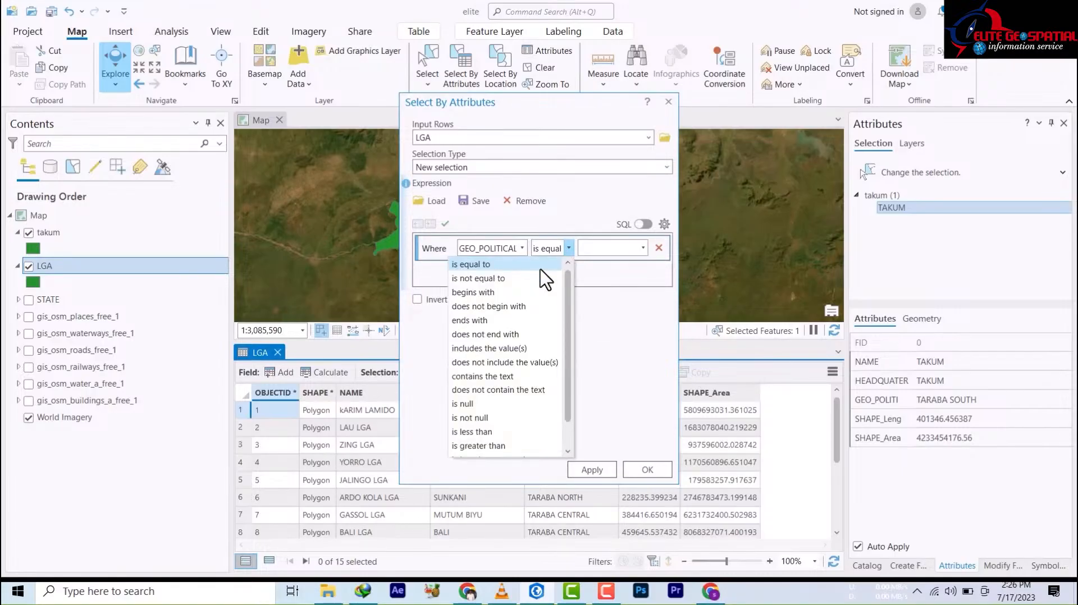
click(483, 376)
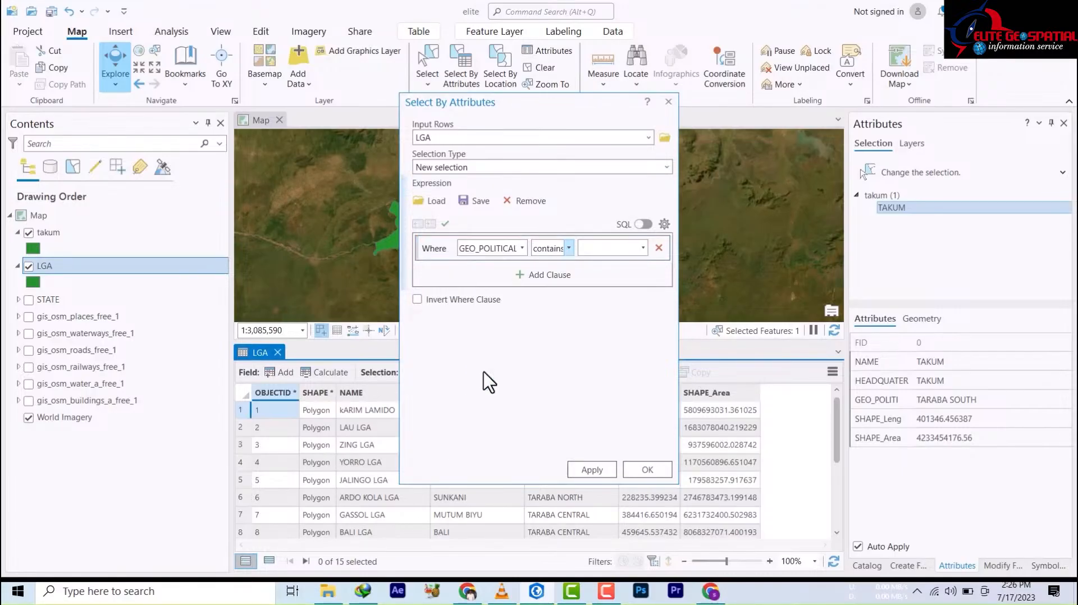
click(643, 248)
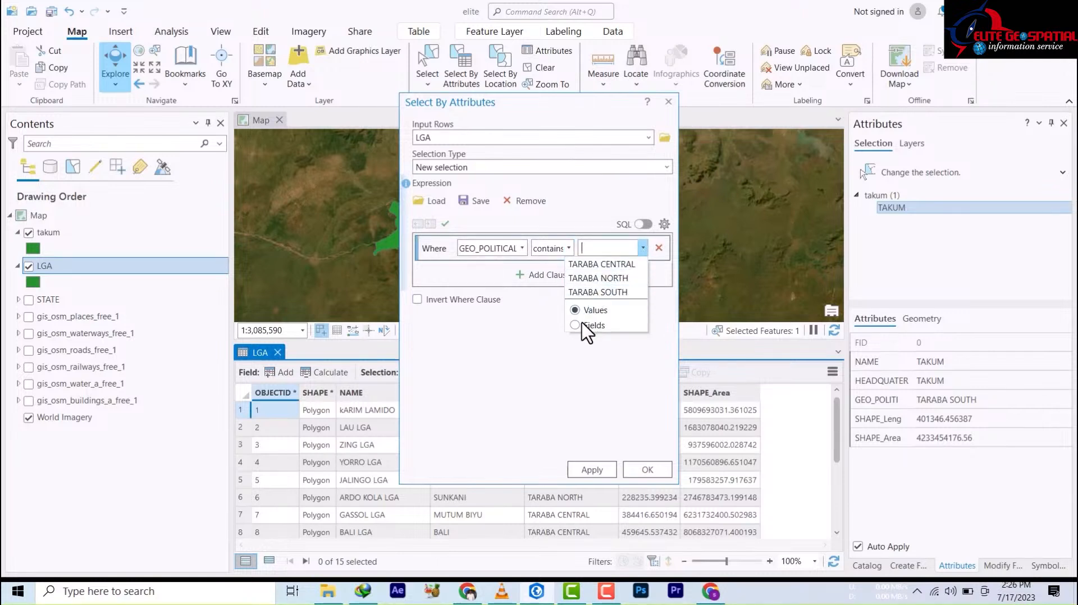
click(581, 337)
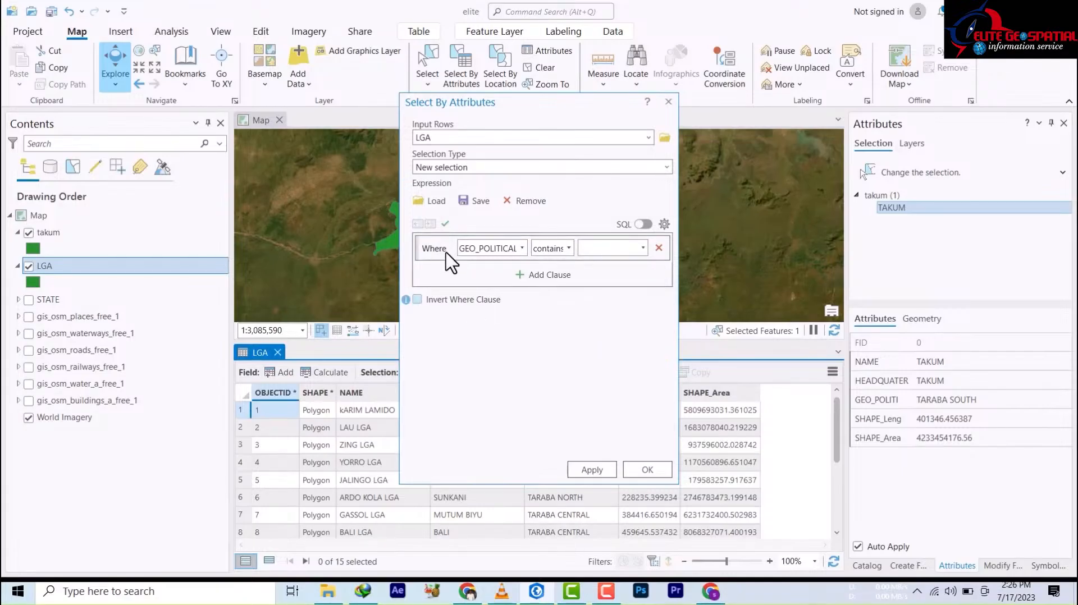
click(445, 225)
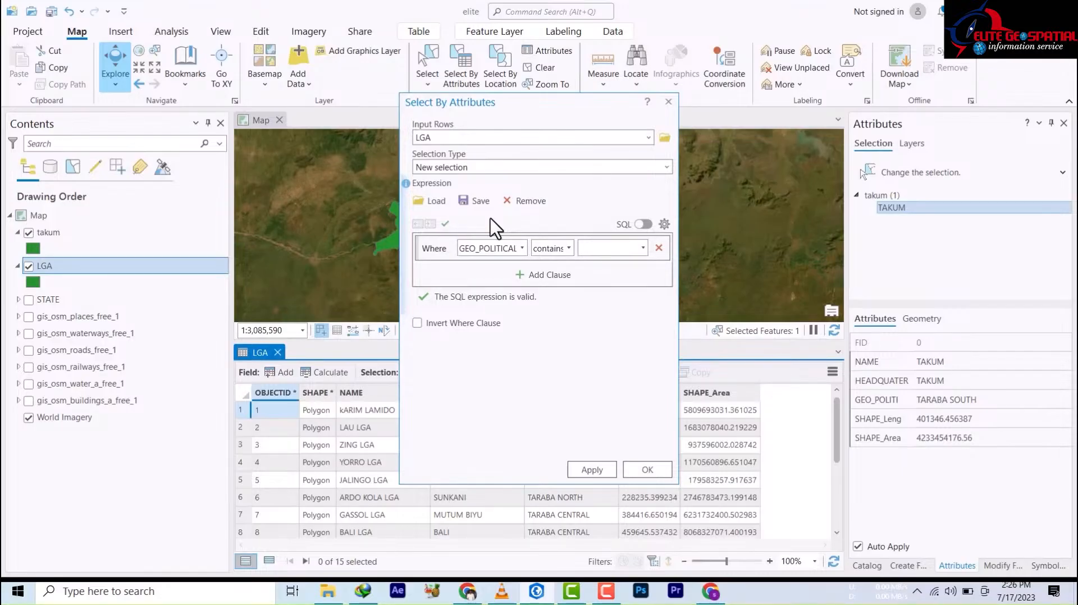
click(643, 248)
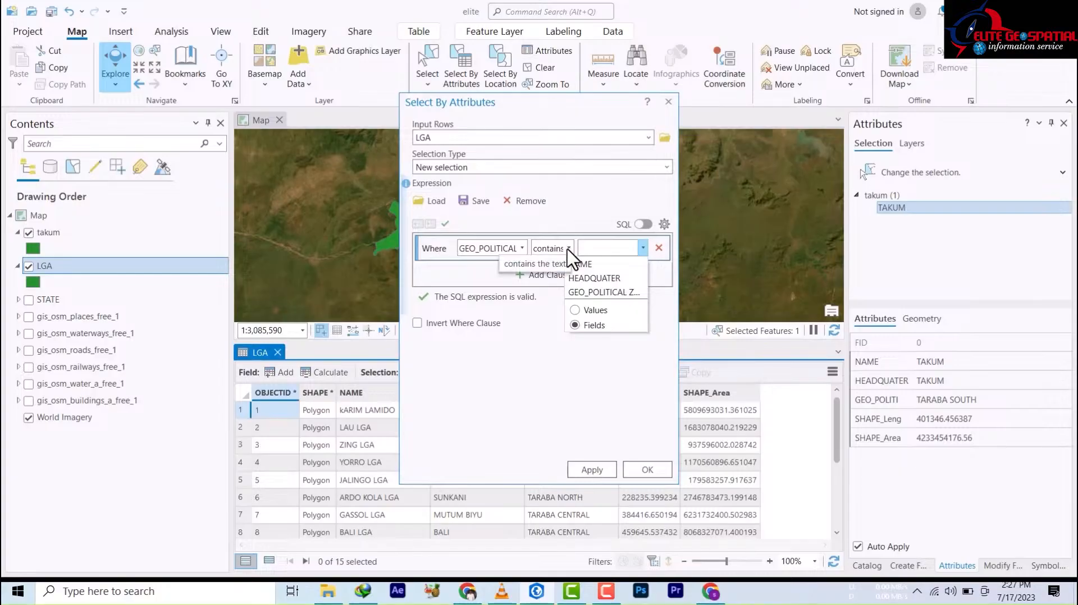
click(575, 310)
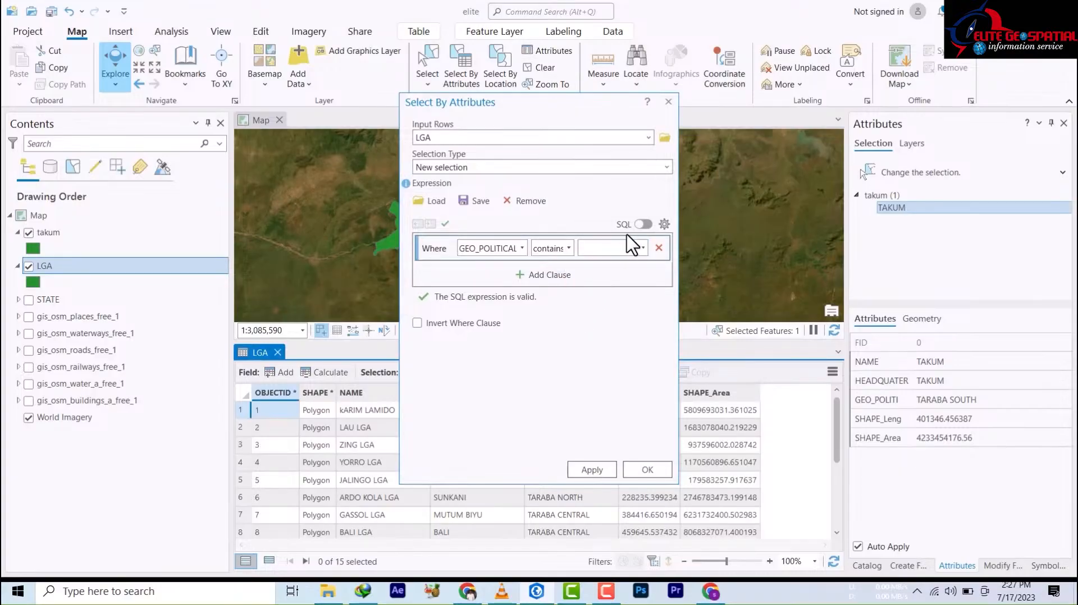
Set the clause value to TARABA CENTRAL, verify the expression and run the selection on the LGA layer
click(643, 249)
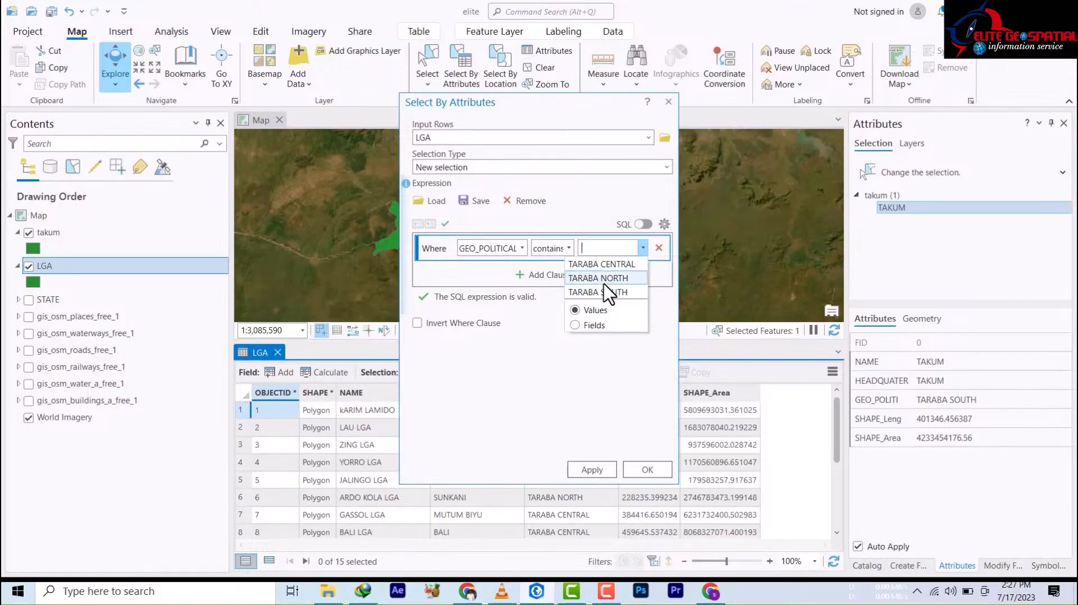
click(611, 265)
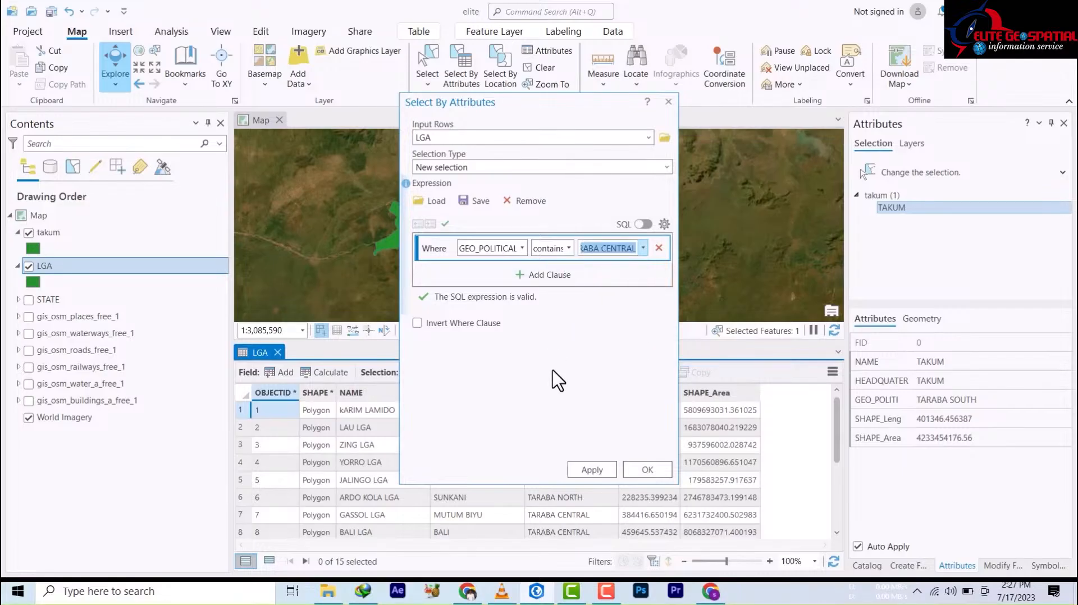
click(445, 224)
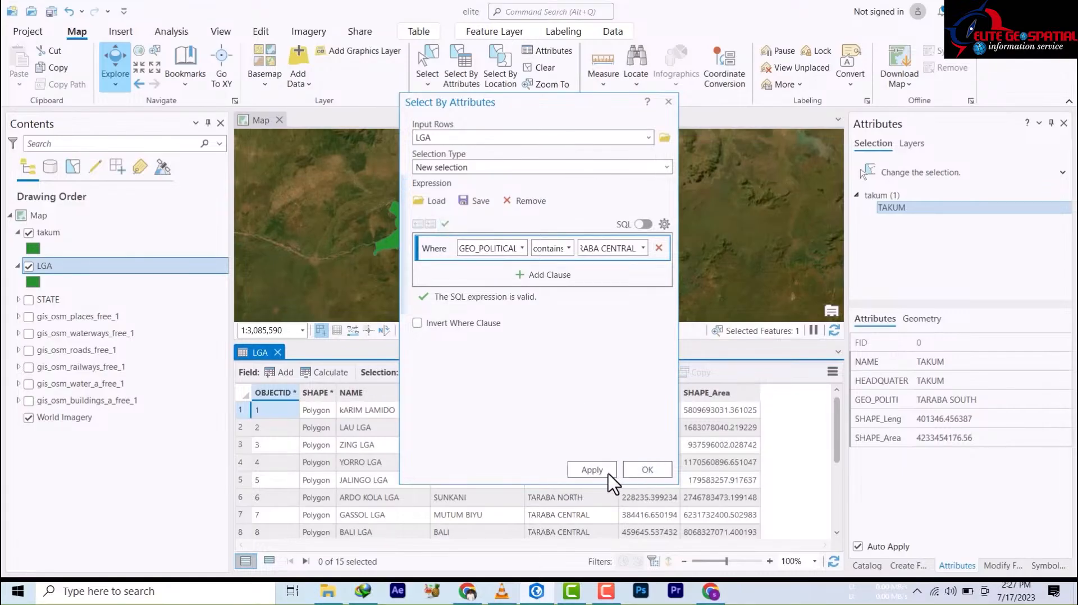
click(594, 474)
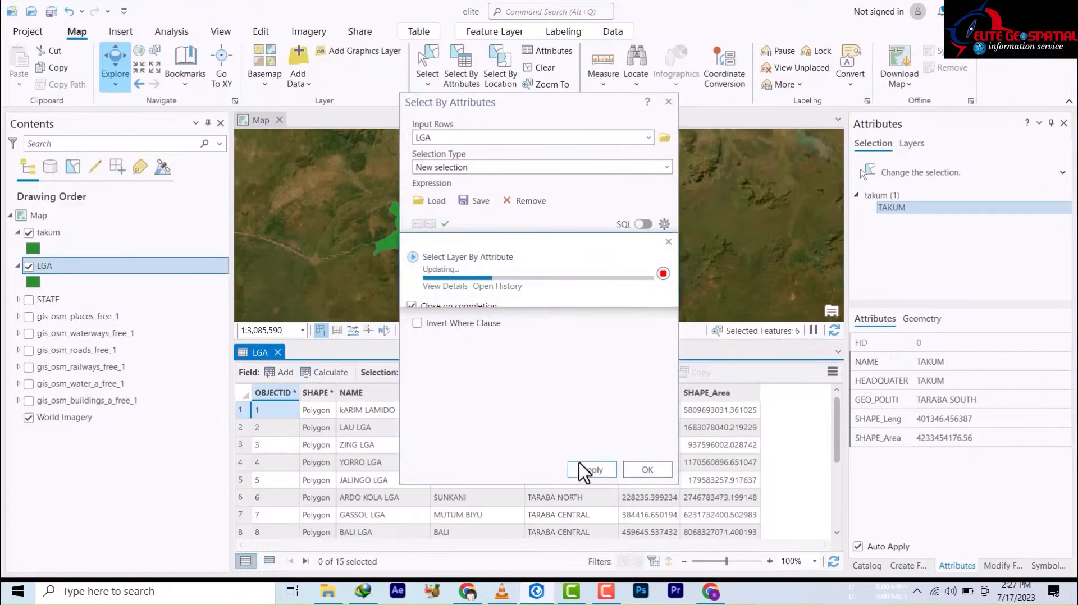
scroll(323, 531, down, 3)
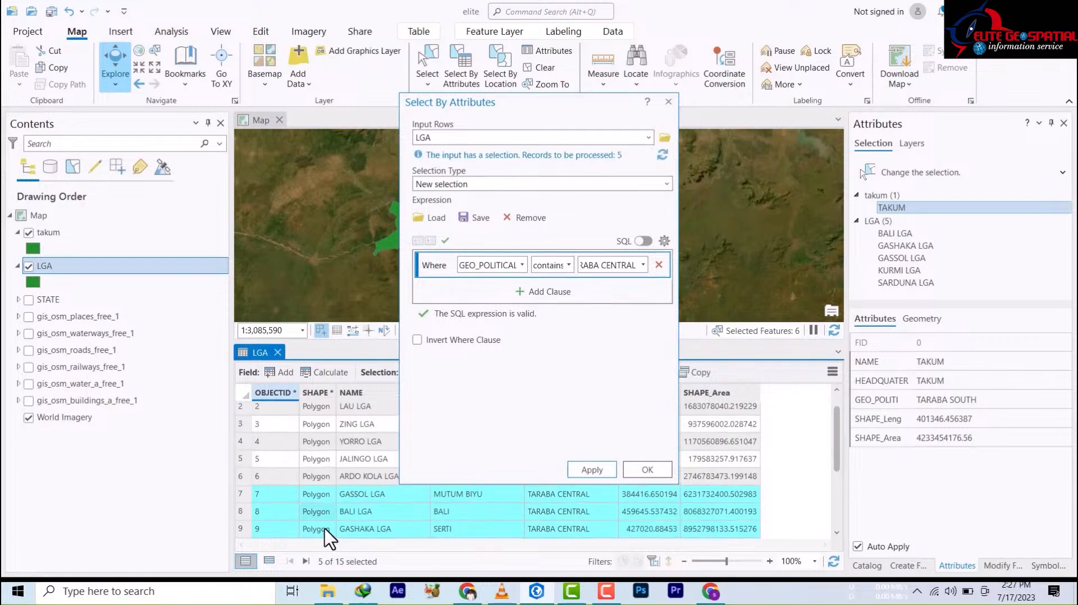
scroll(316, 513, up, 3)
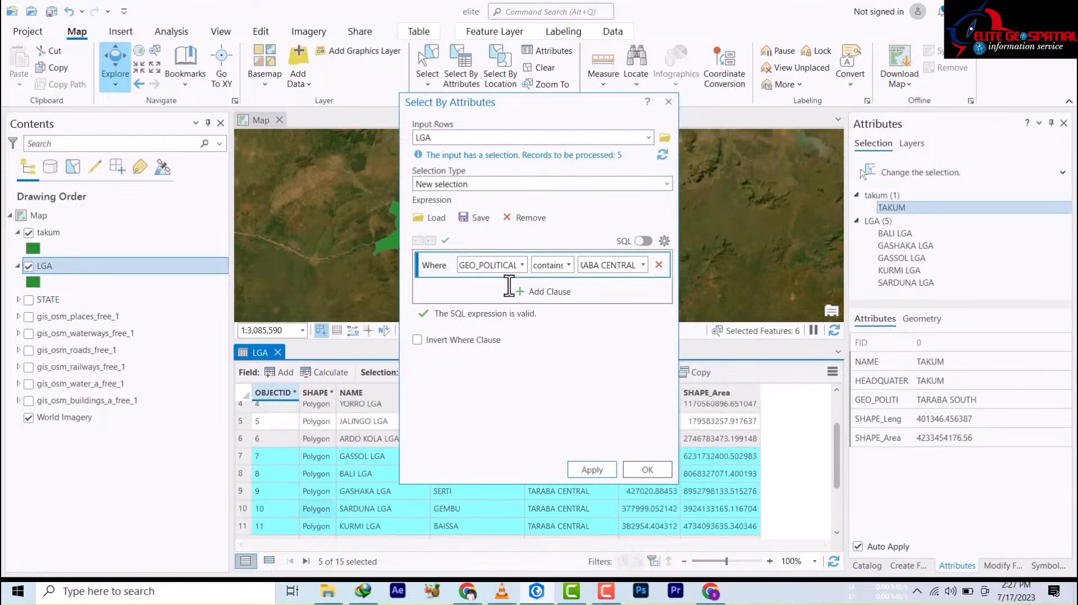
click(649, 471)
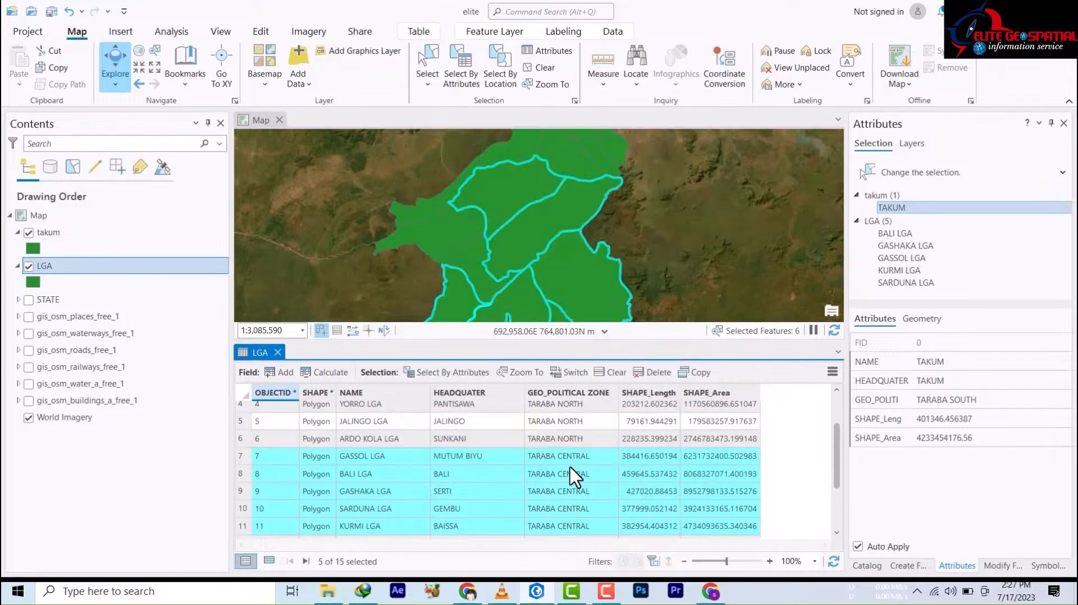
Look over the selected TARABA CENTRAL records among all LGA rows and close the attribute table
scroll(549, 471, down, 3)
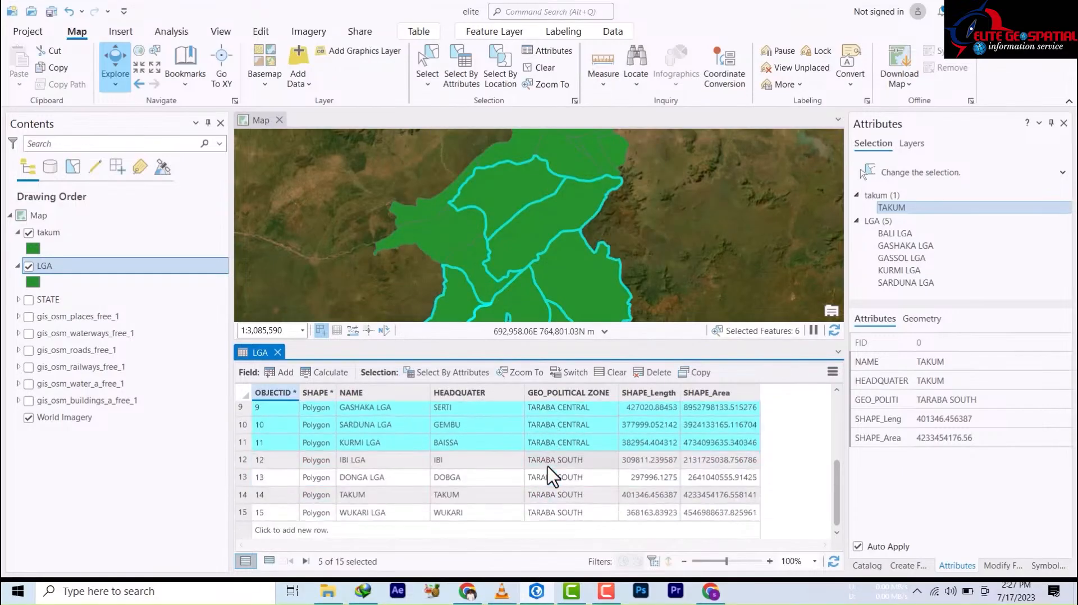
scroll(553, 477, up, 5)
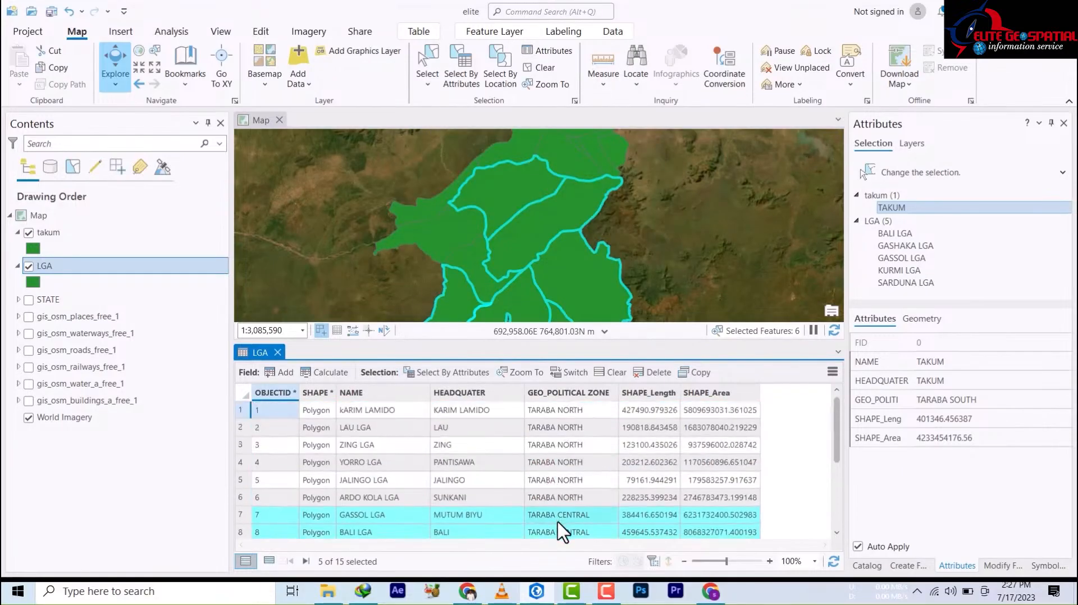
scroll(561, 522, down, 5)
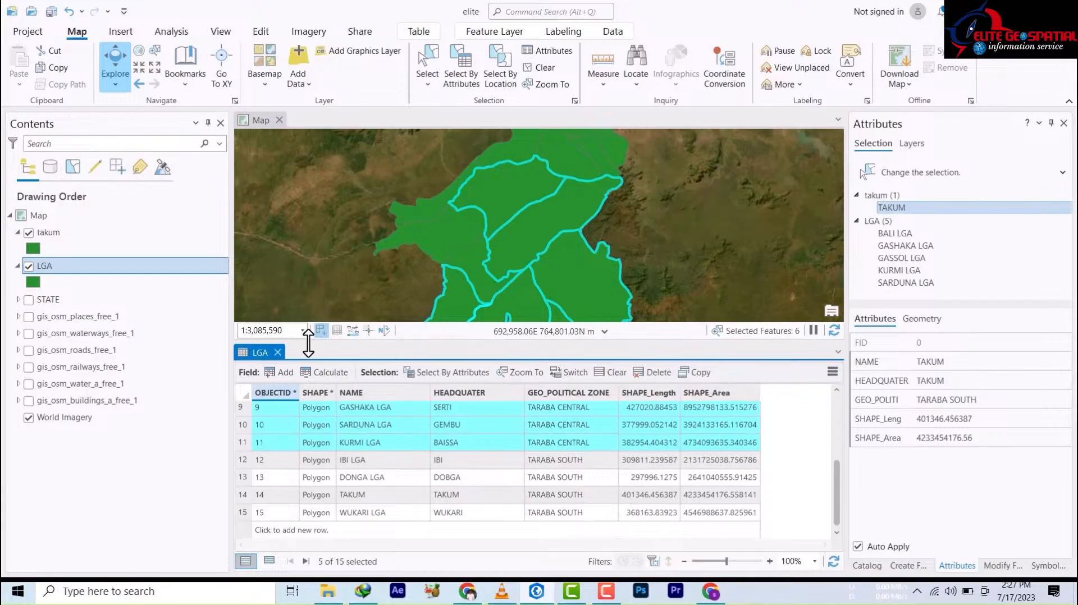
click(277, 353)
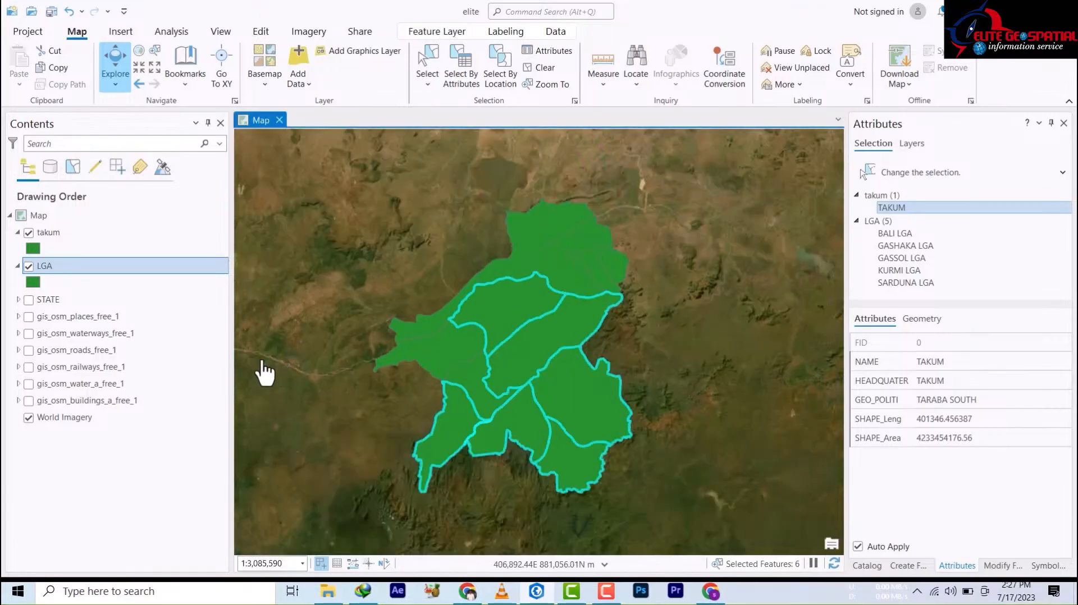
Export the selected LGA features to New Folder as a feature class named taraba_central
right_click(63, 274)
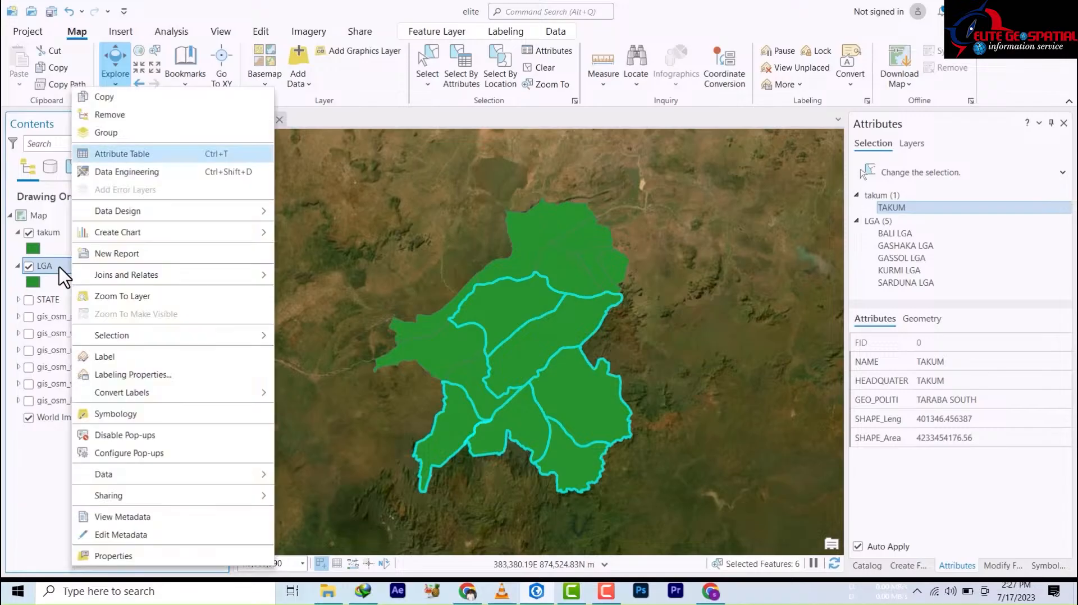
mouse_move(150, 476)
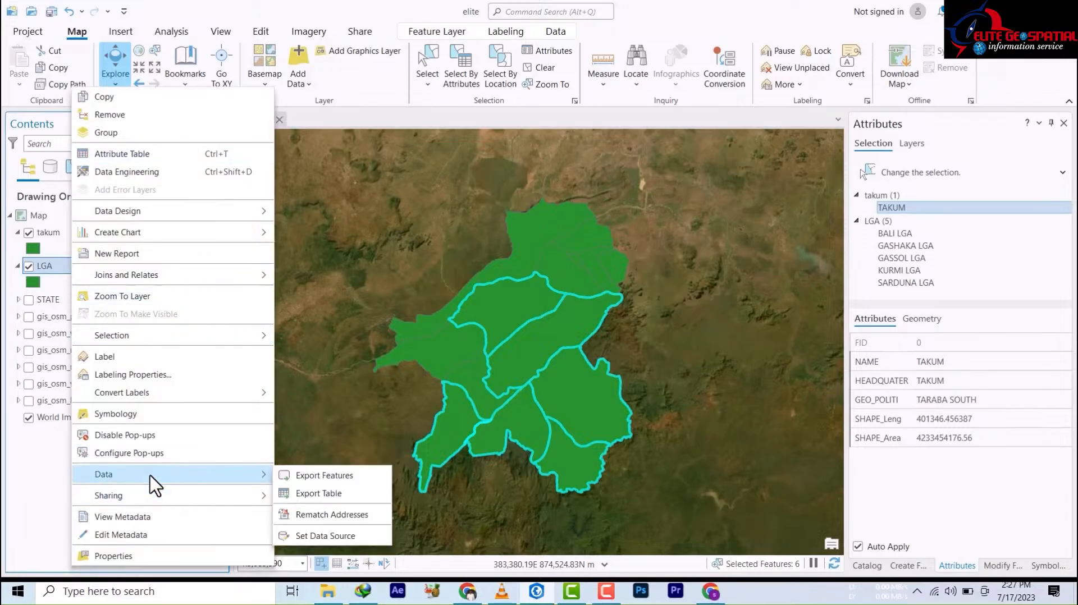
click(323, 476)
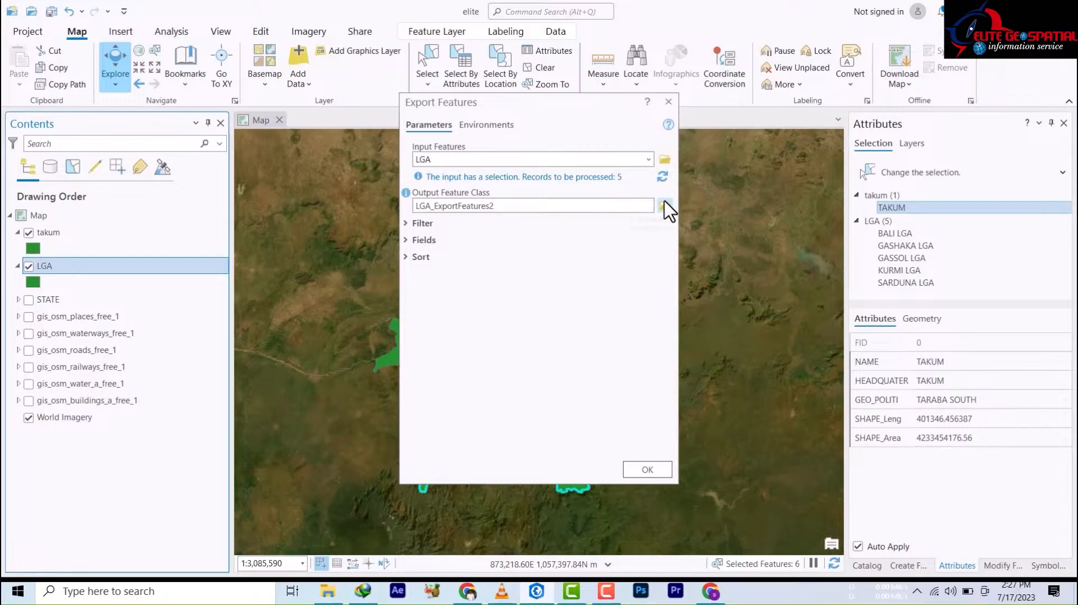
click(666, 205)
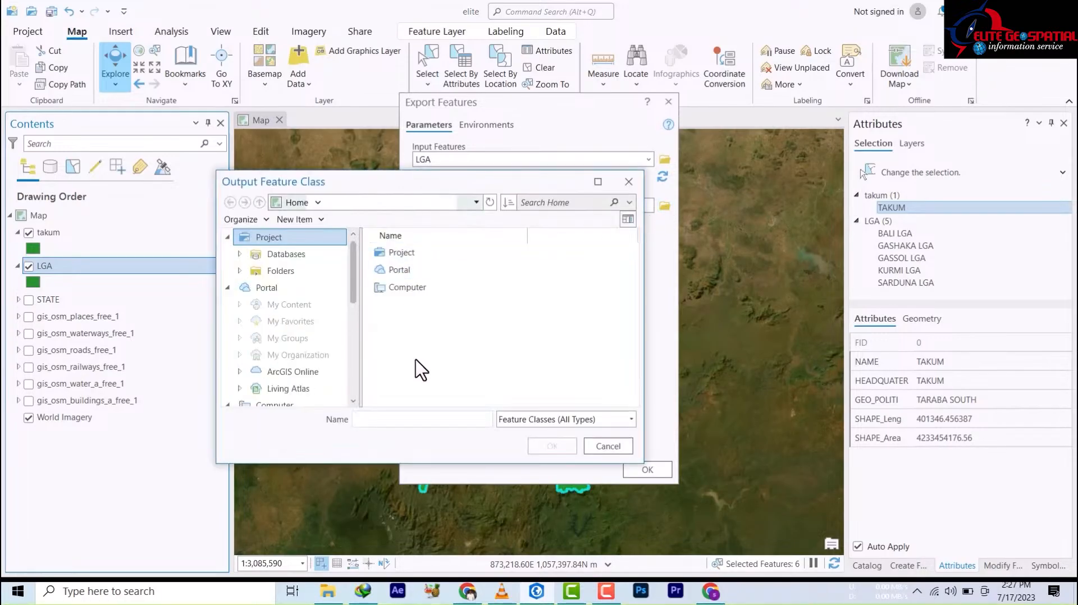
click(458, 420)
text(ta)
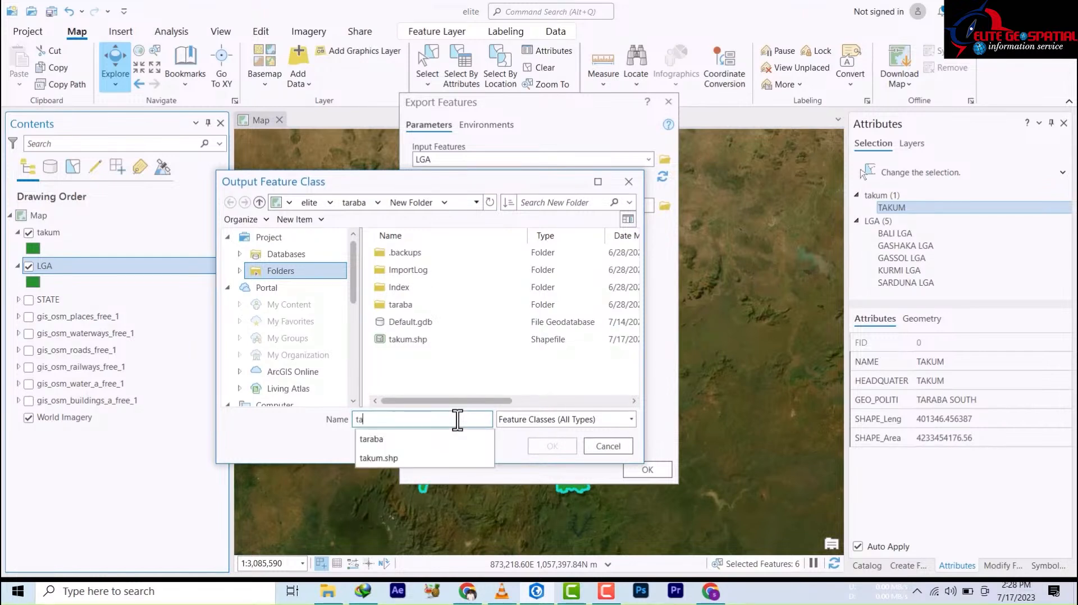
text(raba_central)
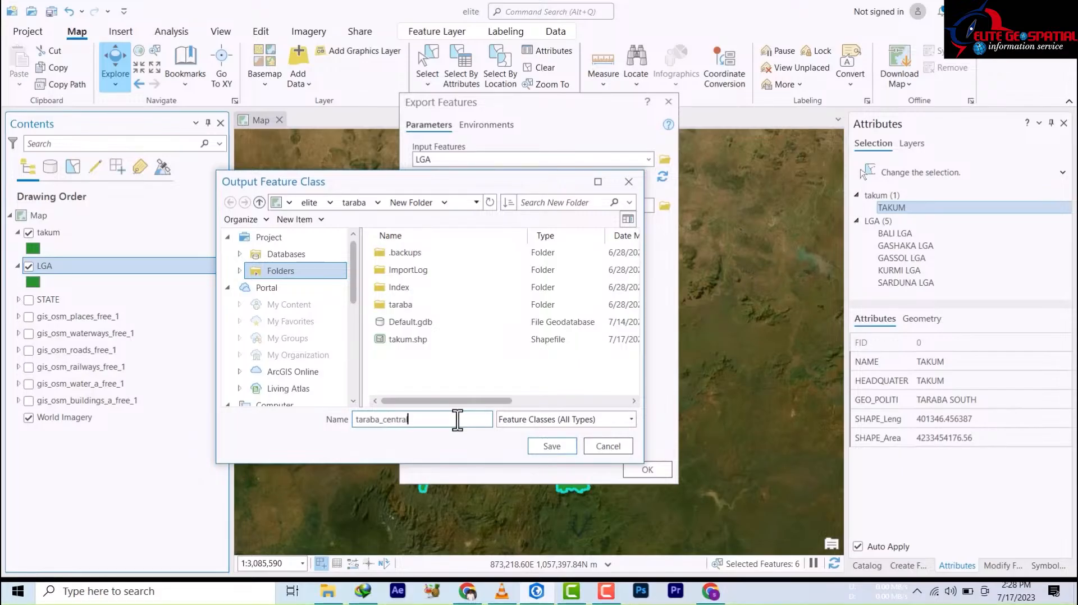
click(539, 447)
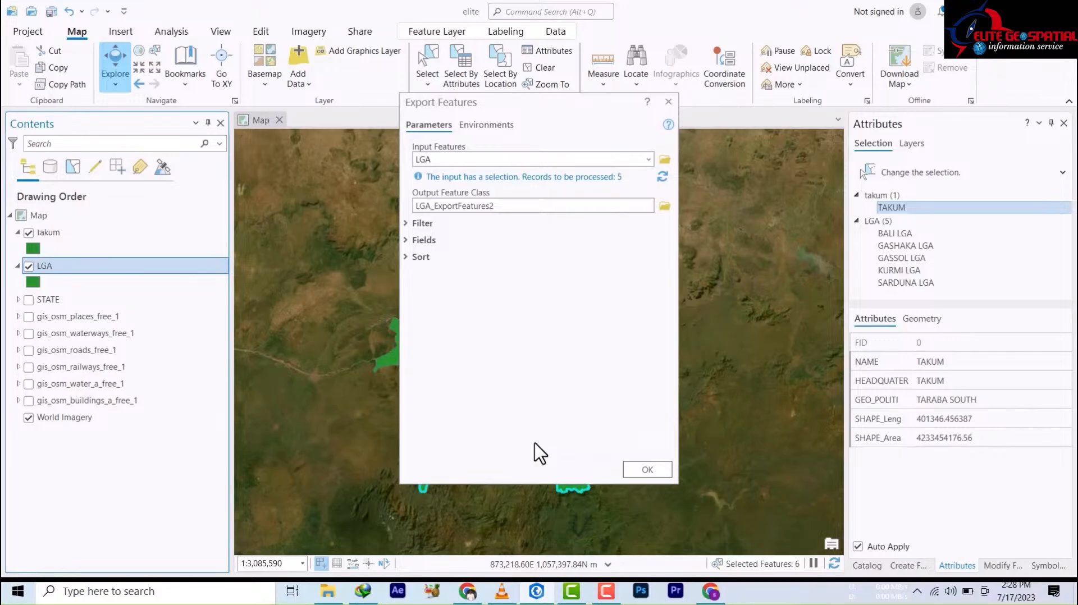
click(644, 473)
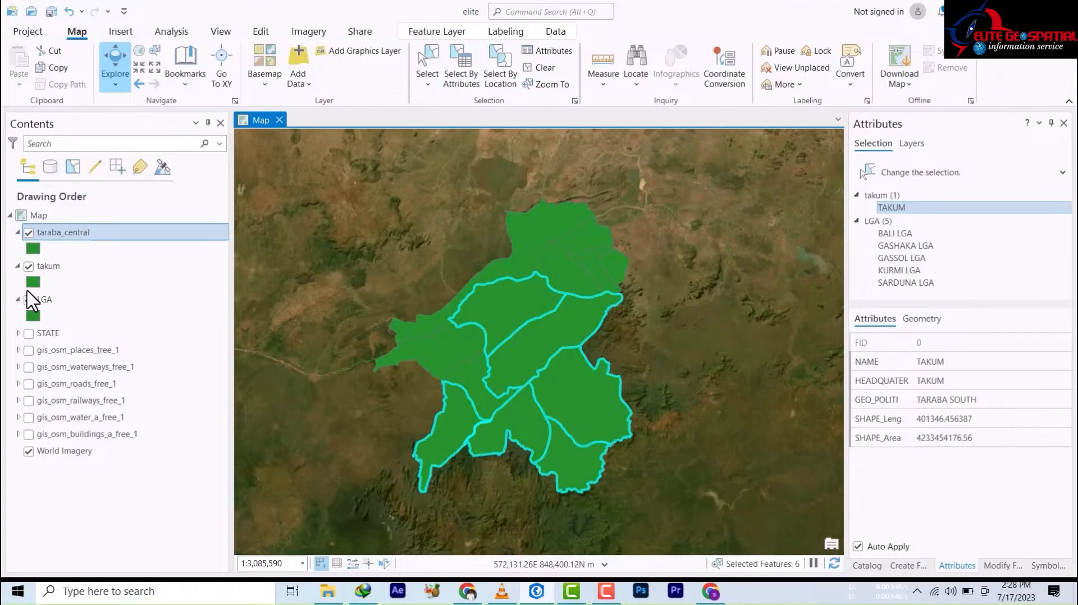
Reopen the LGA layer's attribute table, look through its records and clear the record selection
right_click(49, 300)
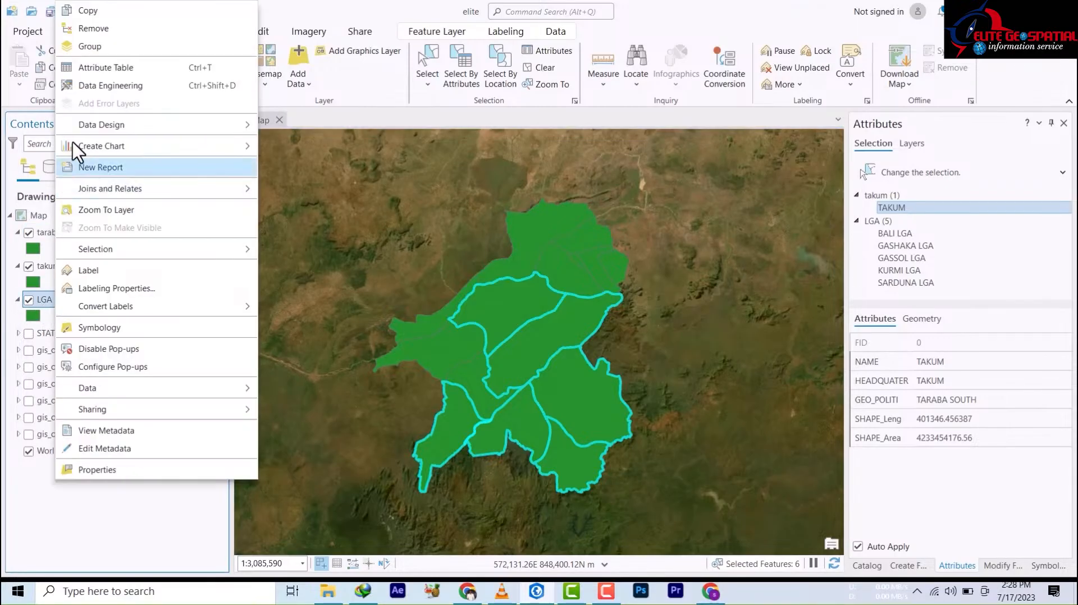
click(93, 71)
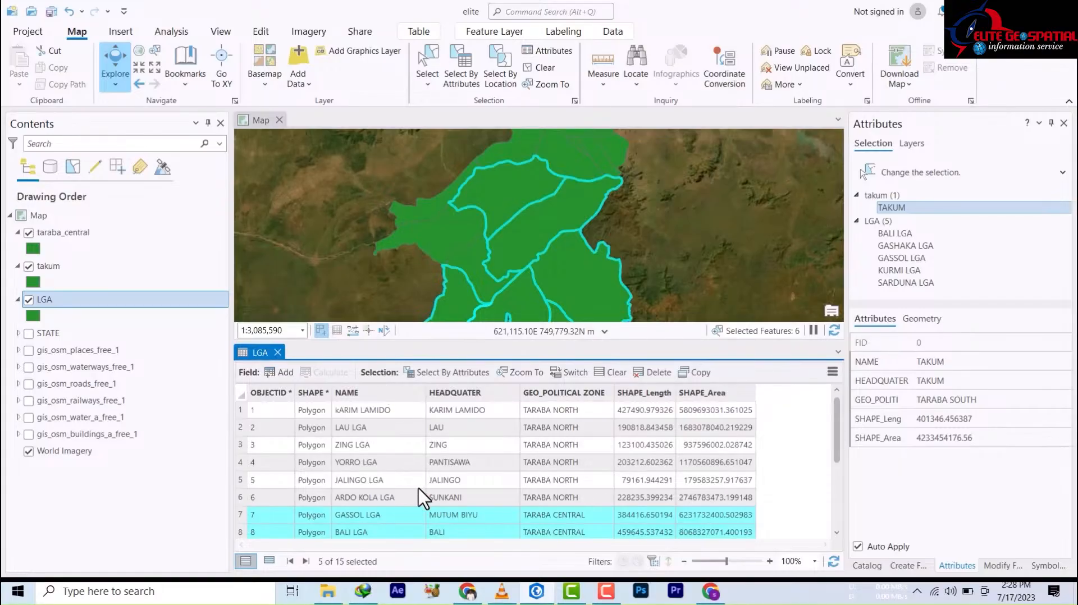
scroll(418, 497, down, 2)
scroll(417, 508, down, 2)
scroll(243, 417, up, 4)
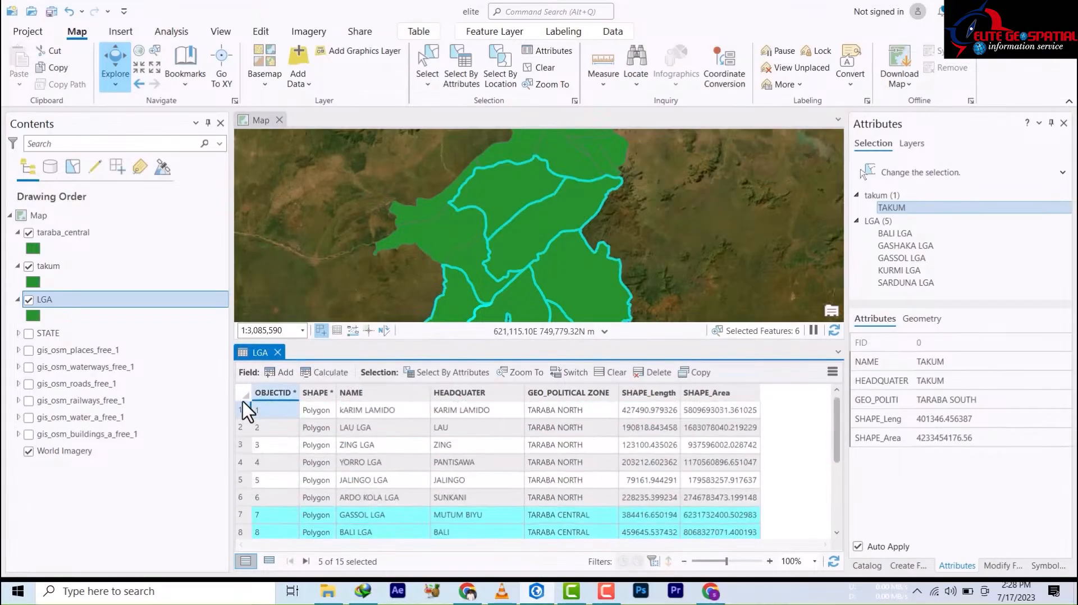
click(246, 400)
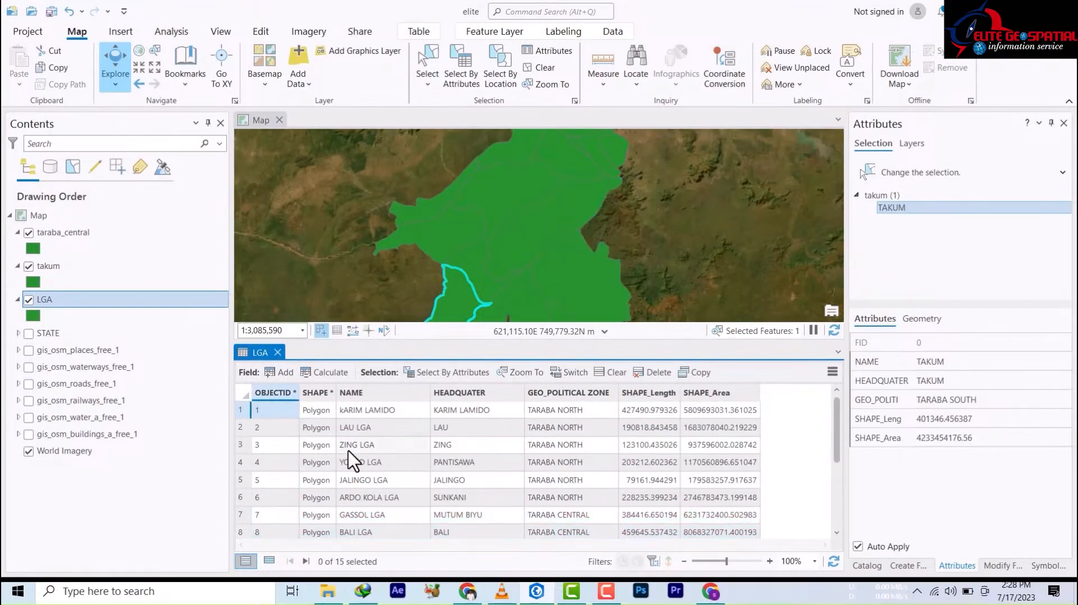
Look through the LGA records by geopolitical zone and close the attribute table
scroll(471, 474, down, 3)
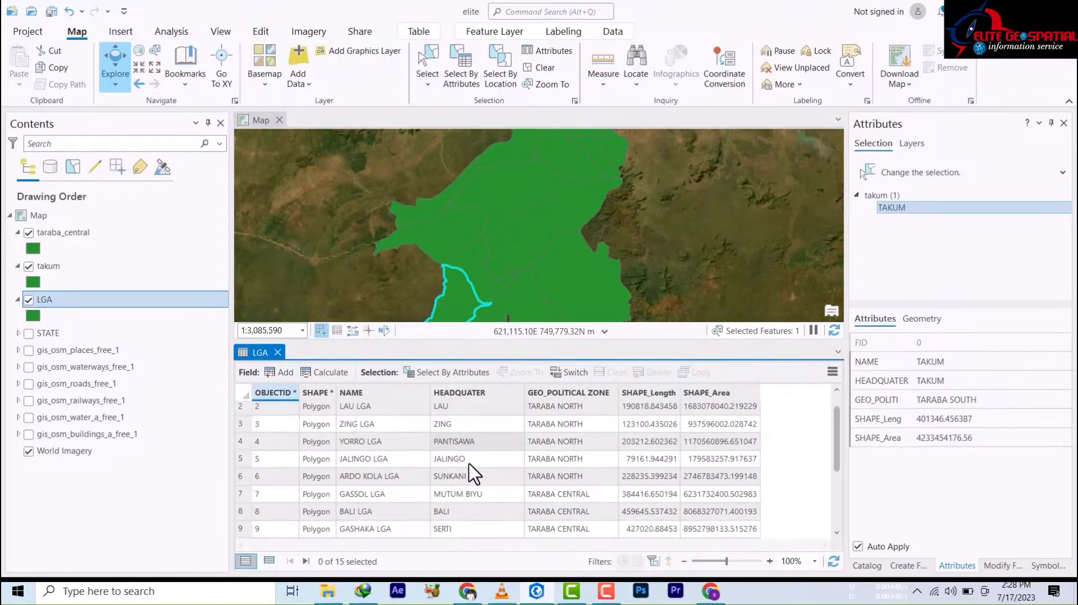
scroll(460, 466, up, 3)
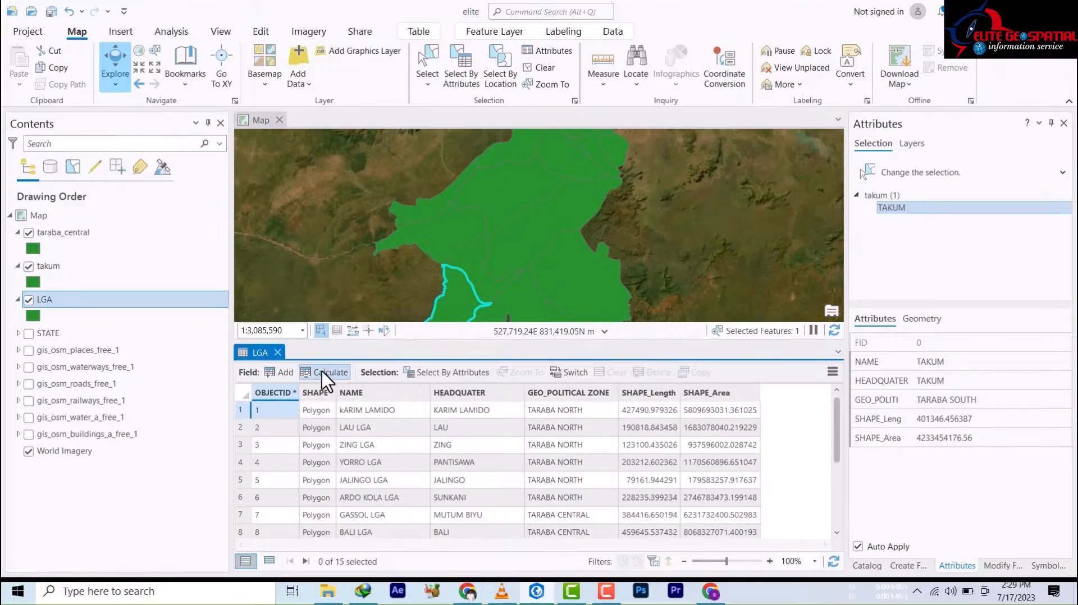
click(277, 352)
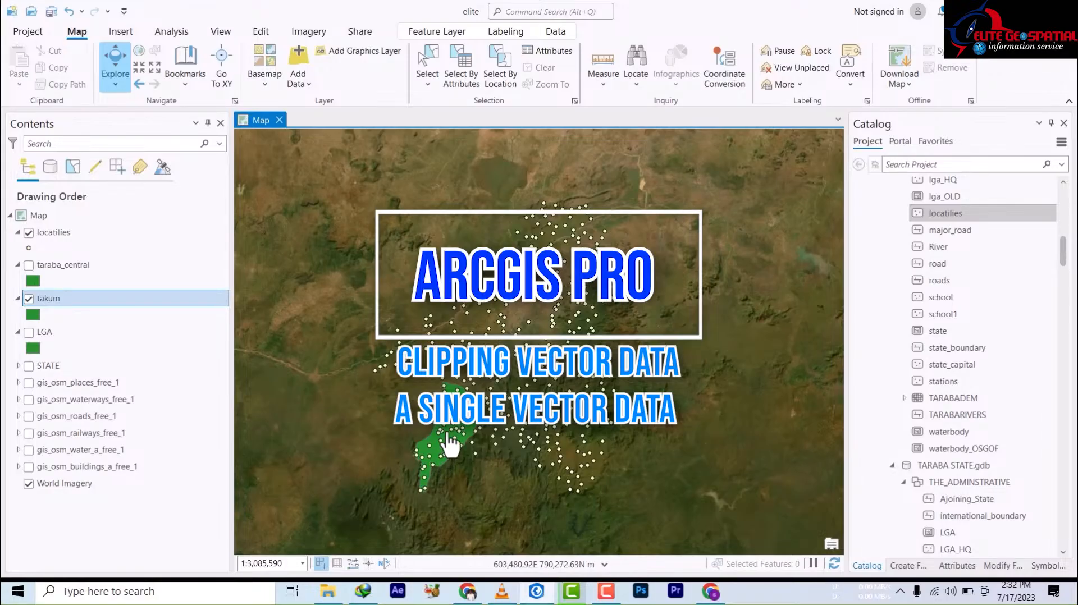
Search the geoprocessing tools for clip and open the Clip tool from Analysis Tools
scroll(456, 440, up, 5)
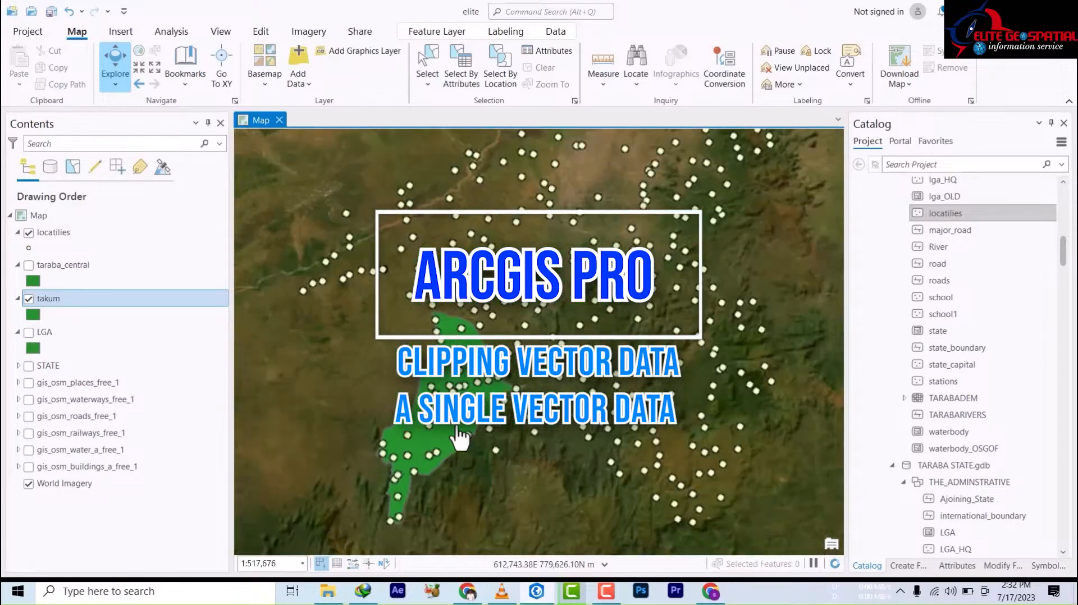
scroll(460, 437, down, 4)
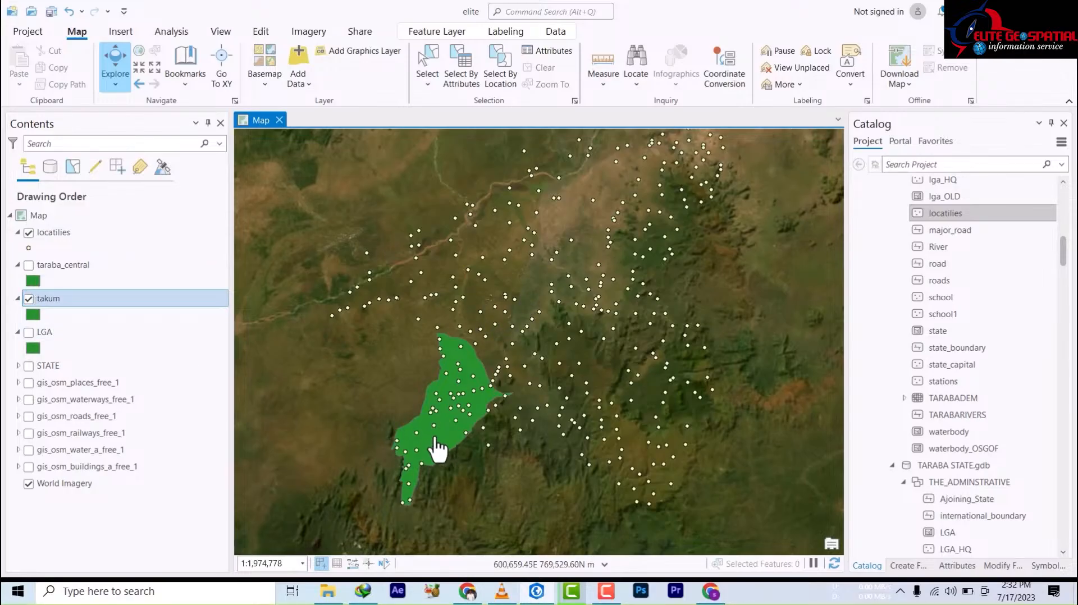
scroll(438, 450, down, 2)
scroll(438, 449, up, 2)
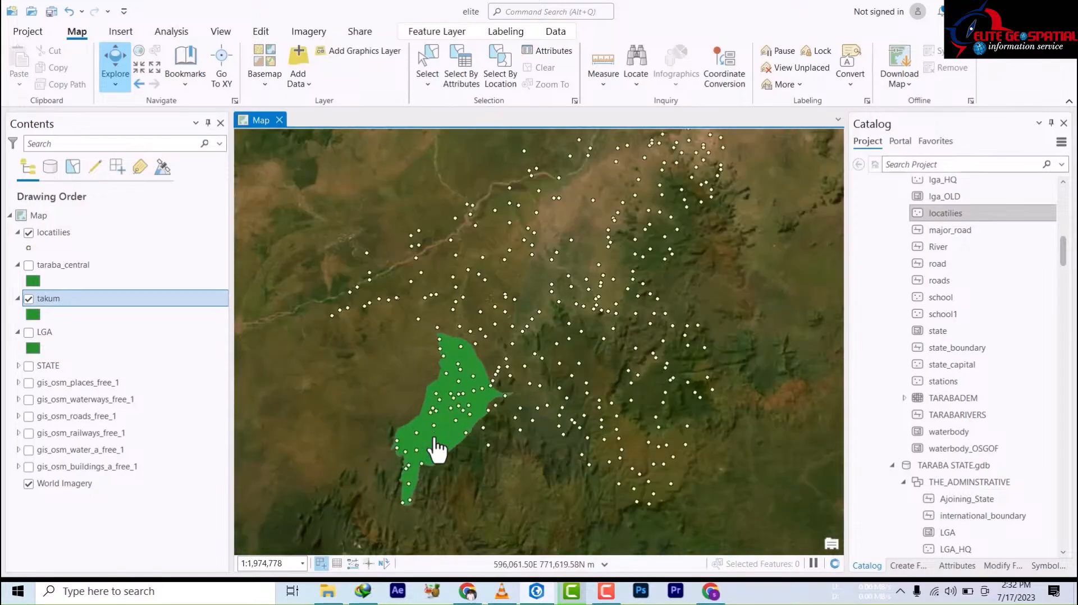
scroll(438, 450, up, 4)
scroll(440, 443, up, 2)
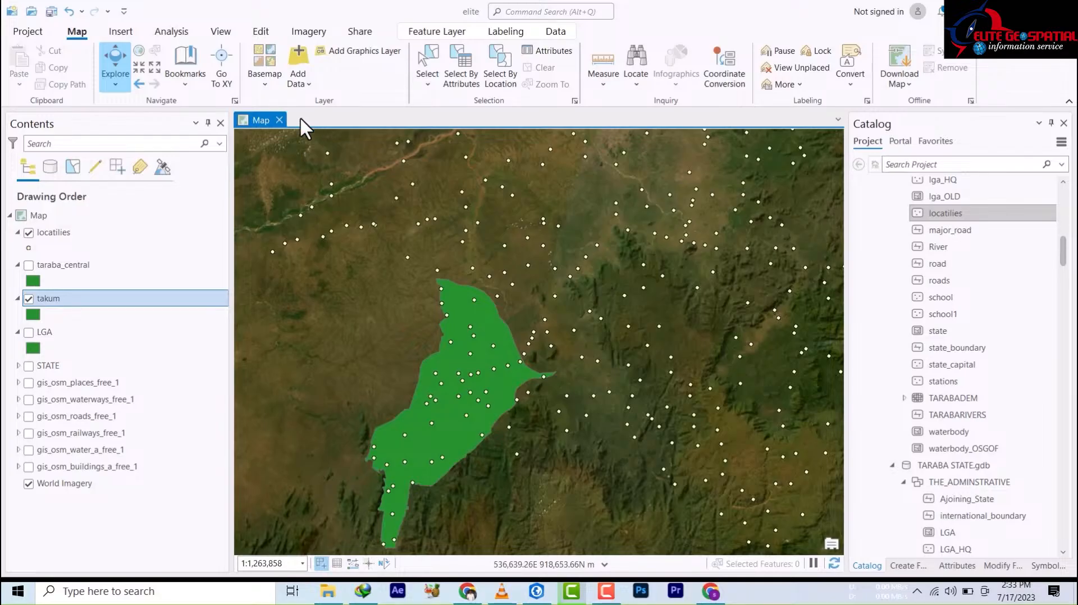
click(170, 35)
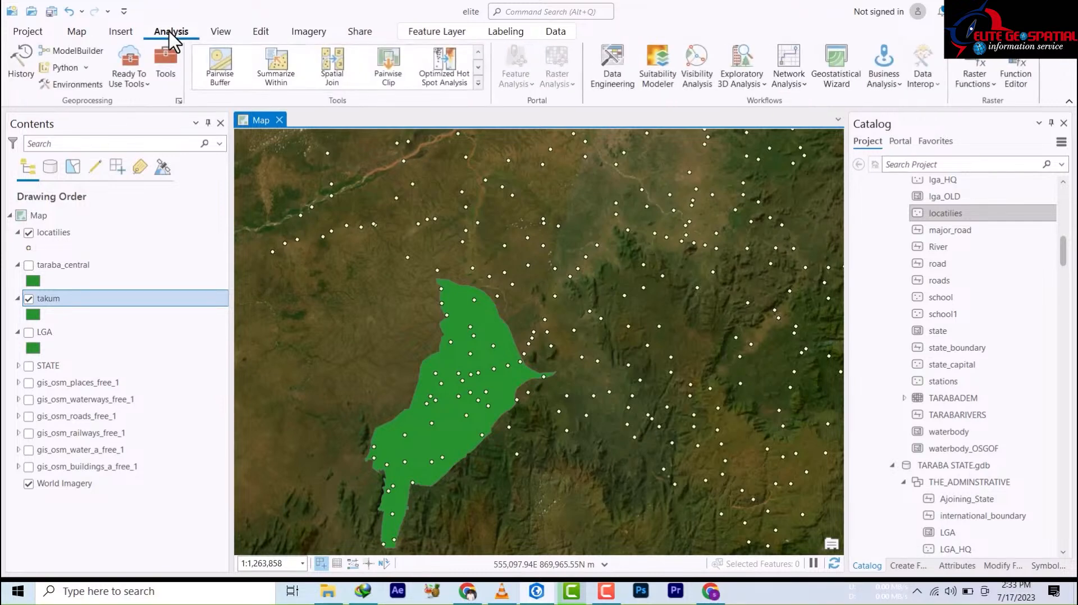
click(165, 65)
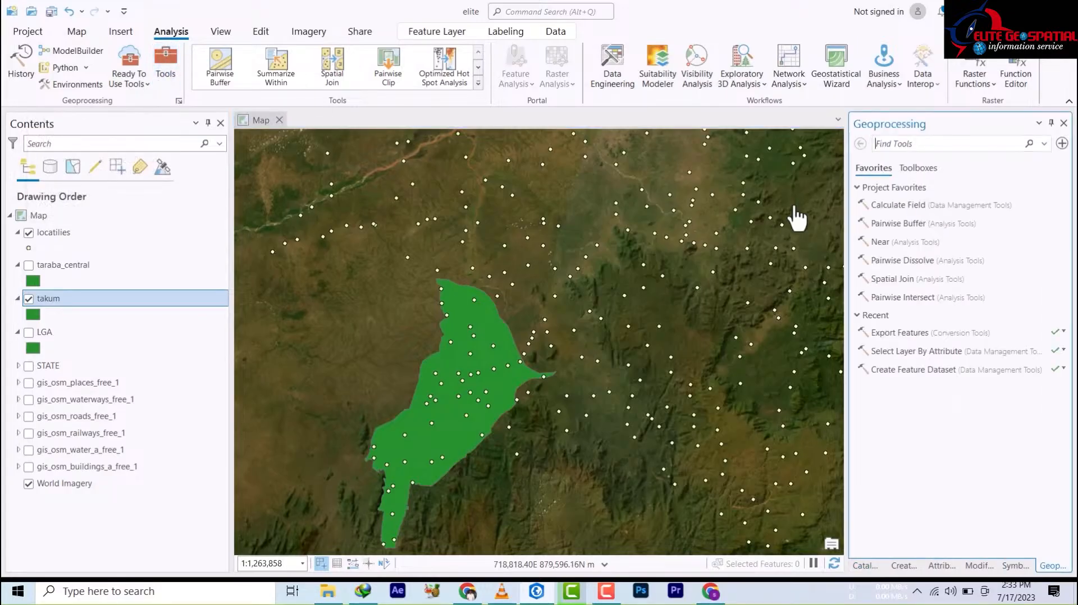
click(905, 145)
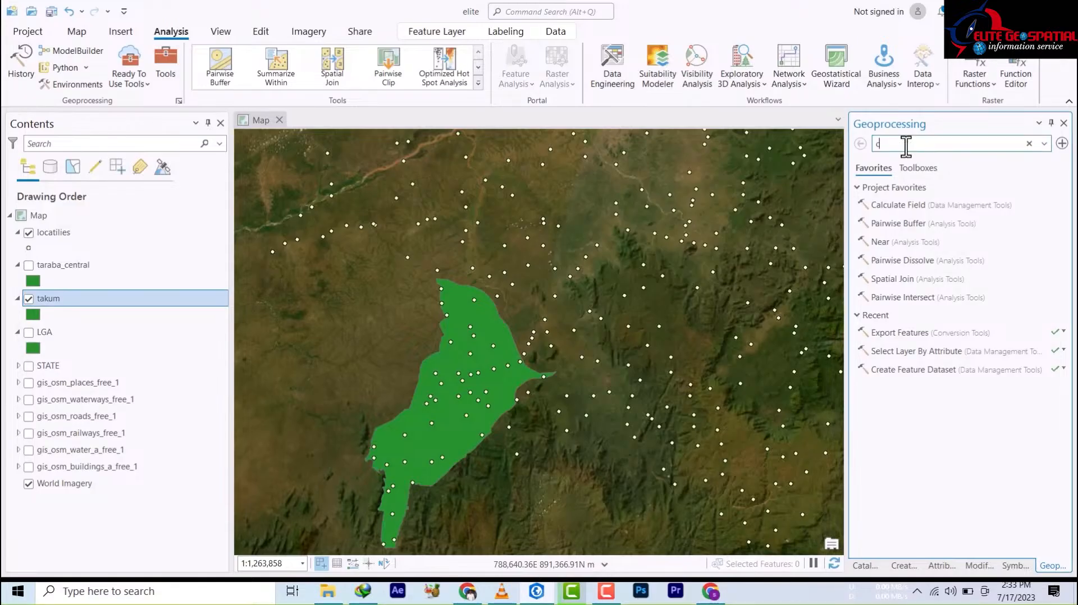
text(cli)
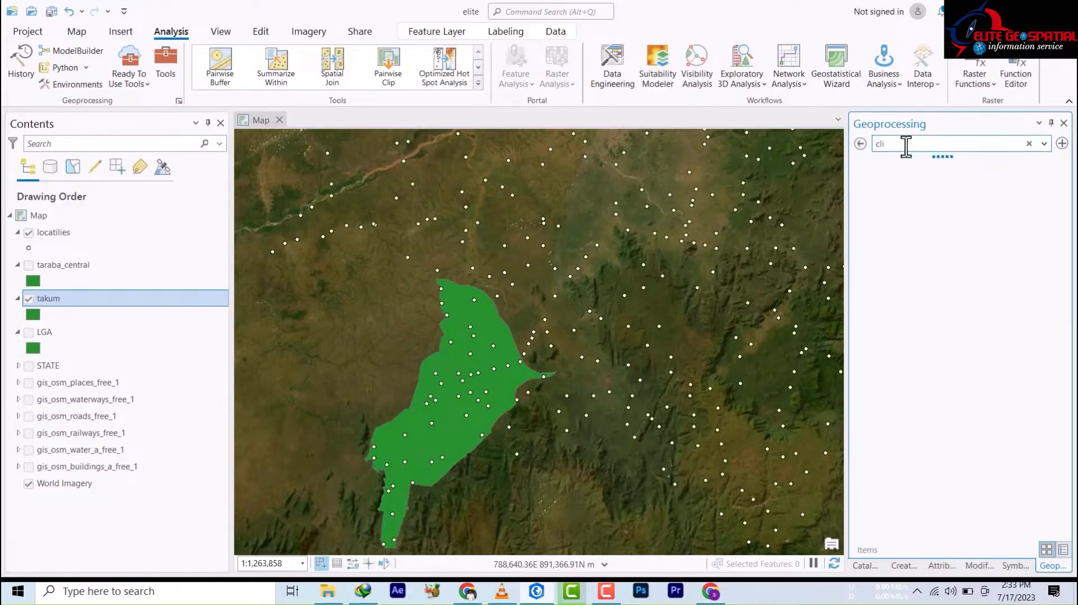
text(p)
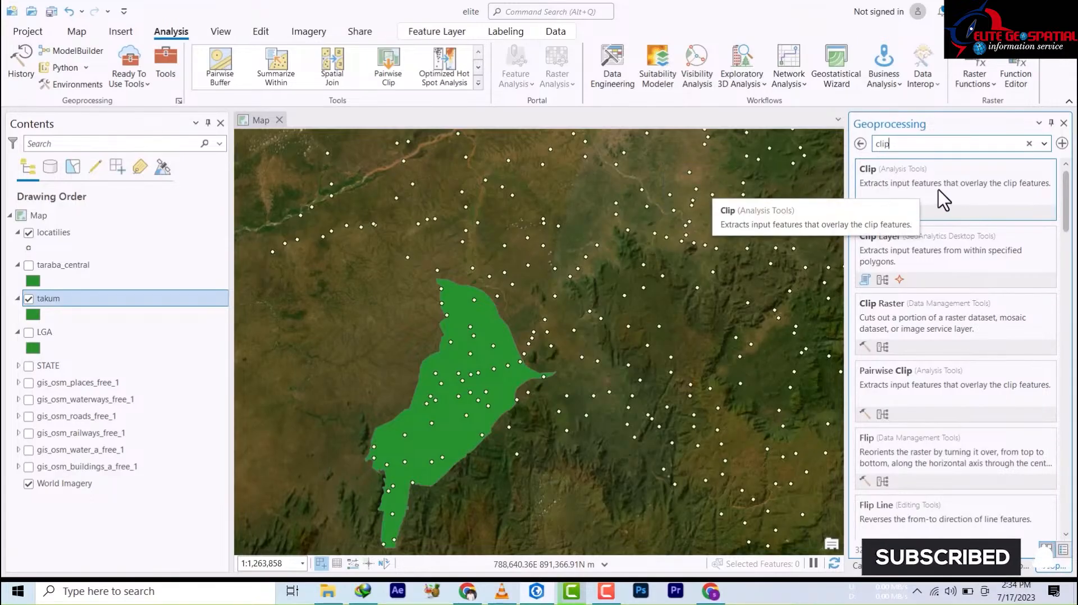
click(872, 174)
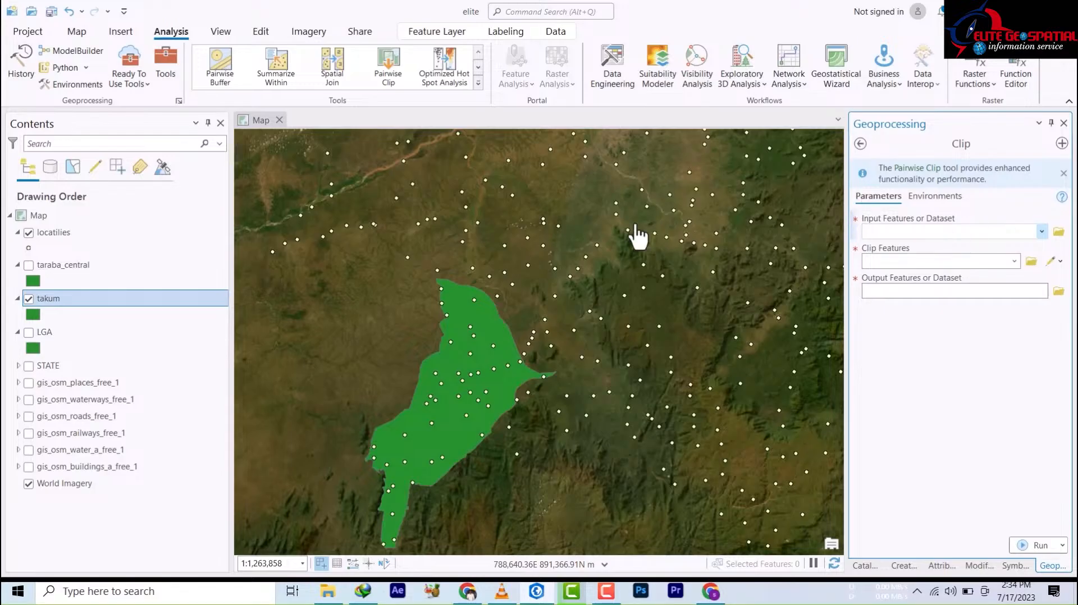
Set locatilies as the Clip input features and takum as the clip features
click(1044, 232)
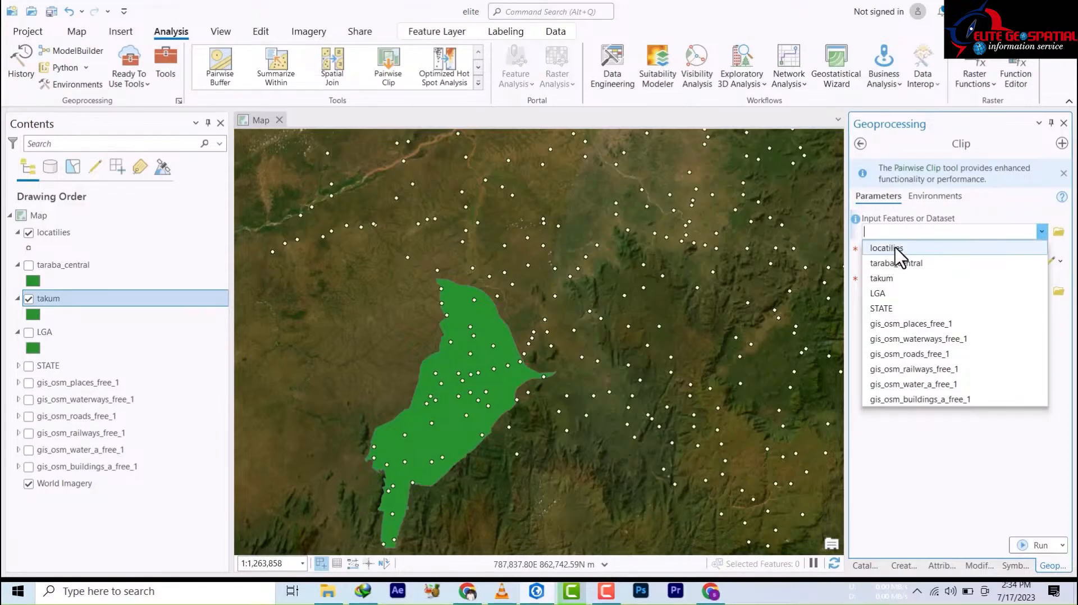
click(897, 248)
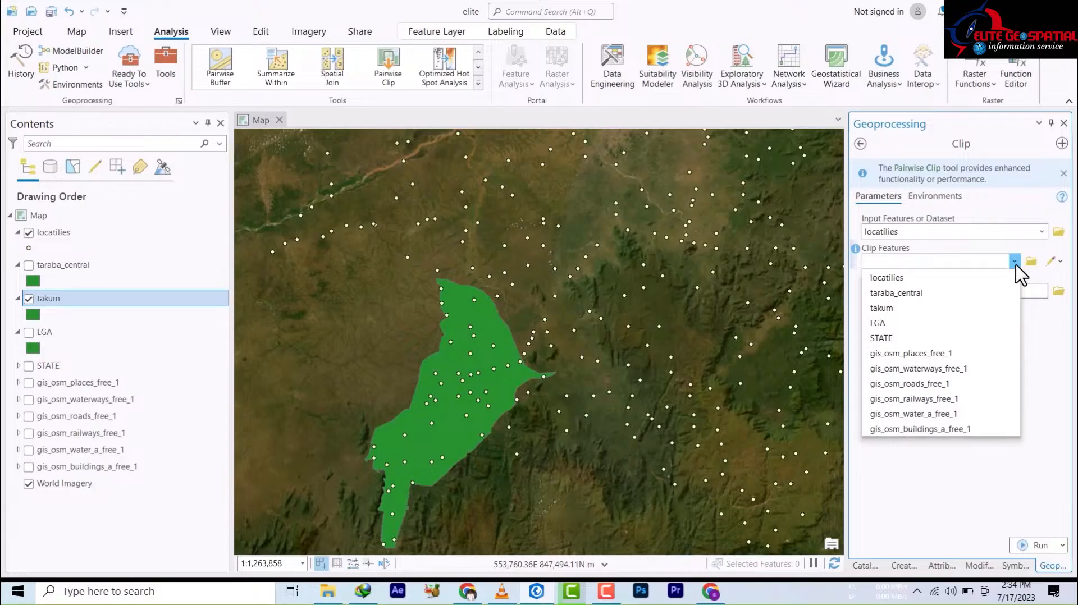
click(880, 308)
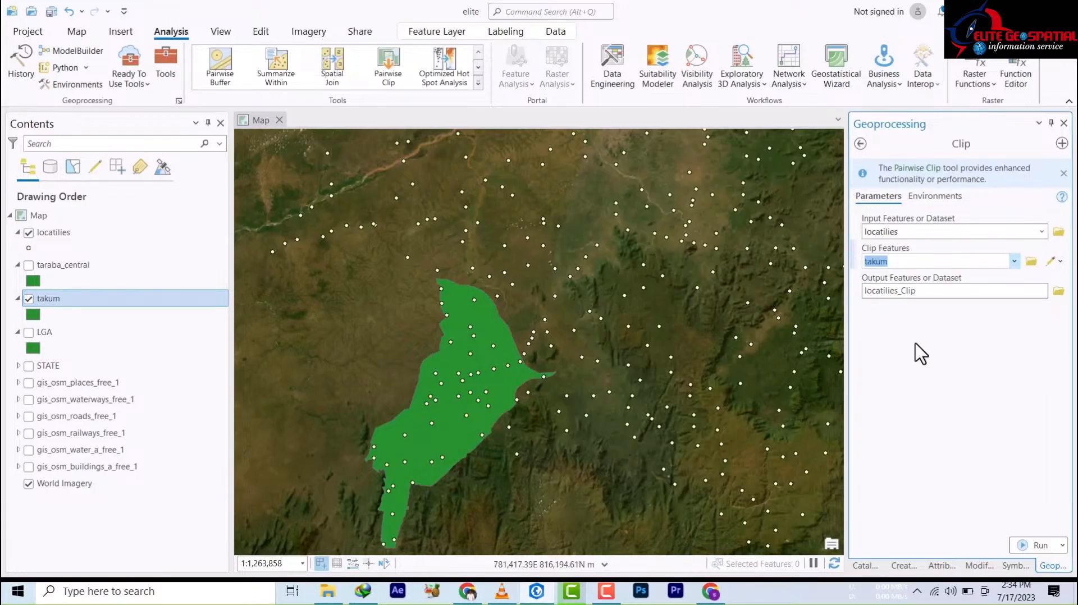
Set the Clip output to a feature class named takum_localities in New Folder, using the Feature Classes (All Types) save type
click(1059, 291)
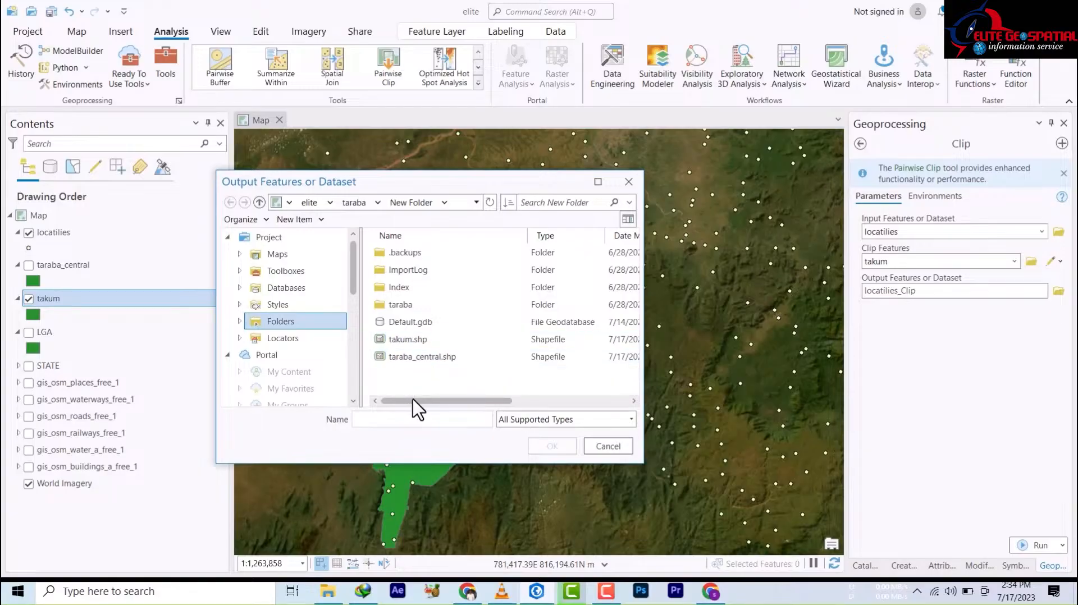
click(542, 421)
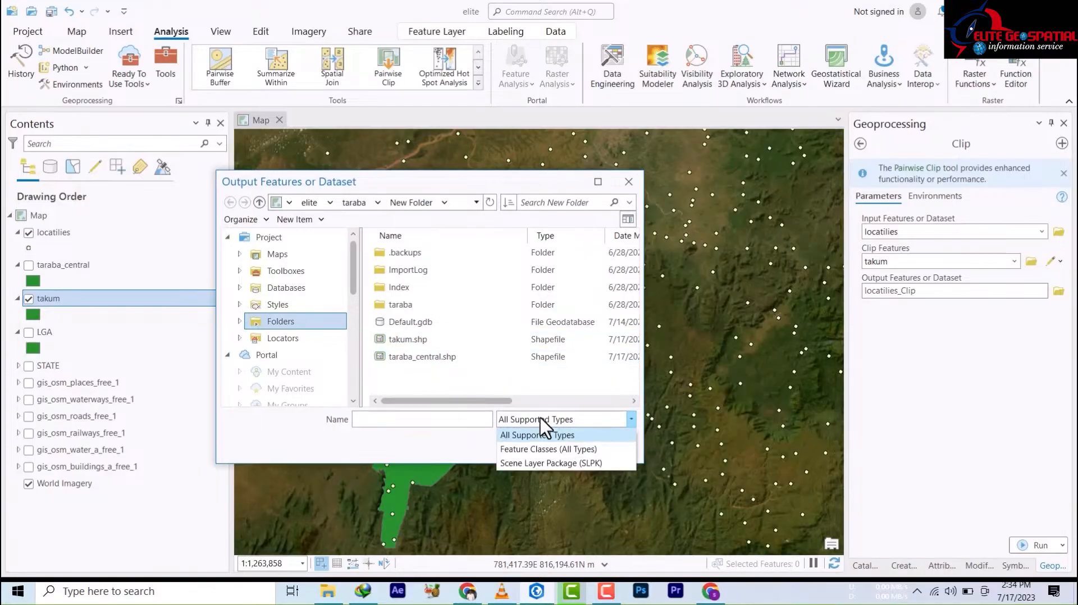
click(536, 450)
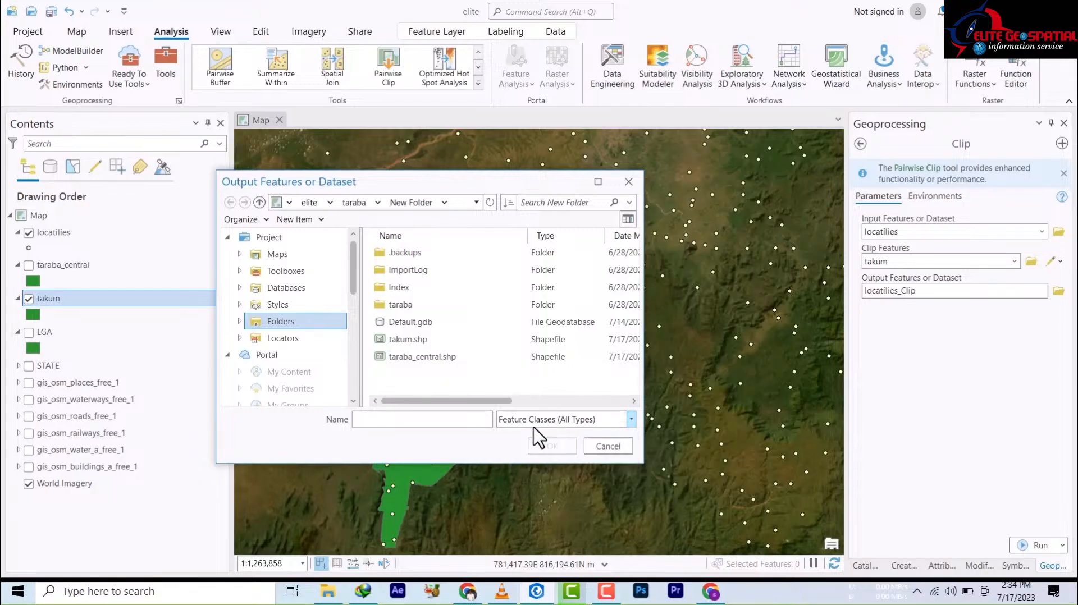
click(380, 420)
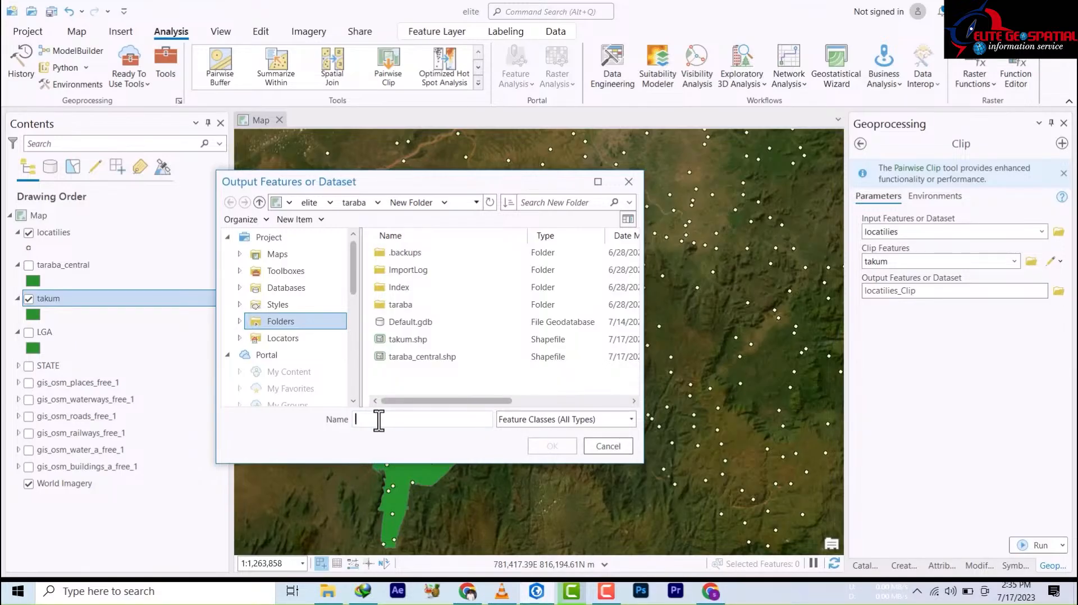
text(taku)
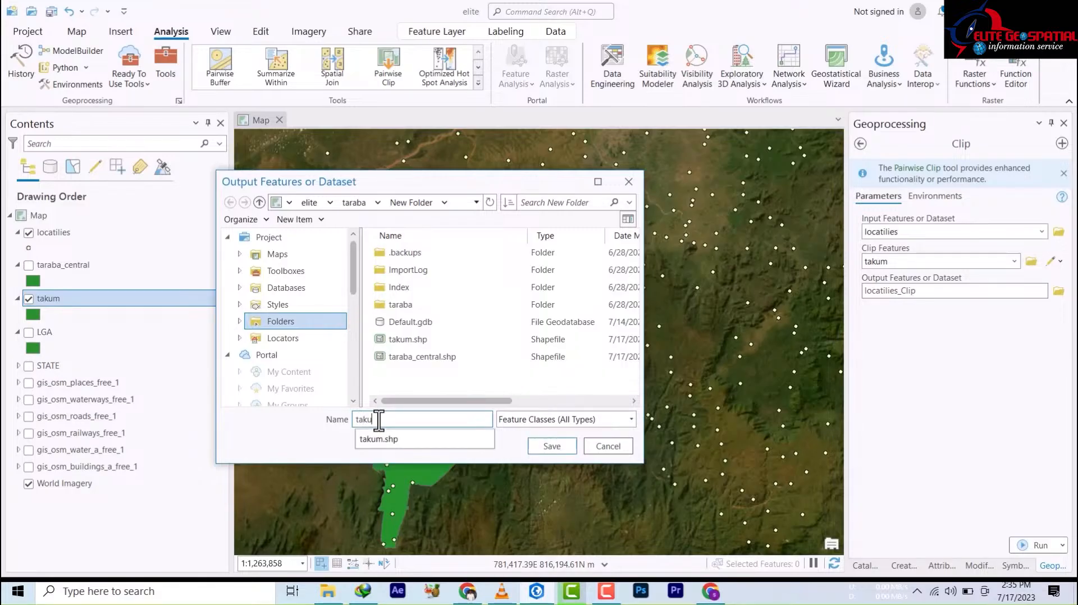
text(m_localities)
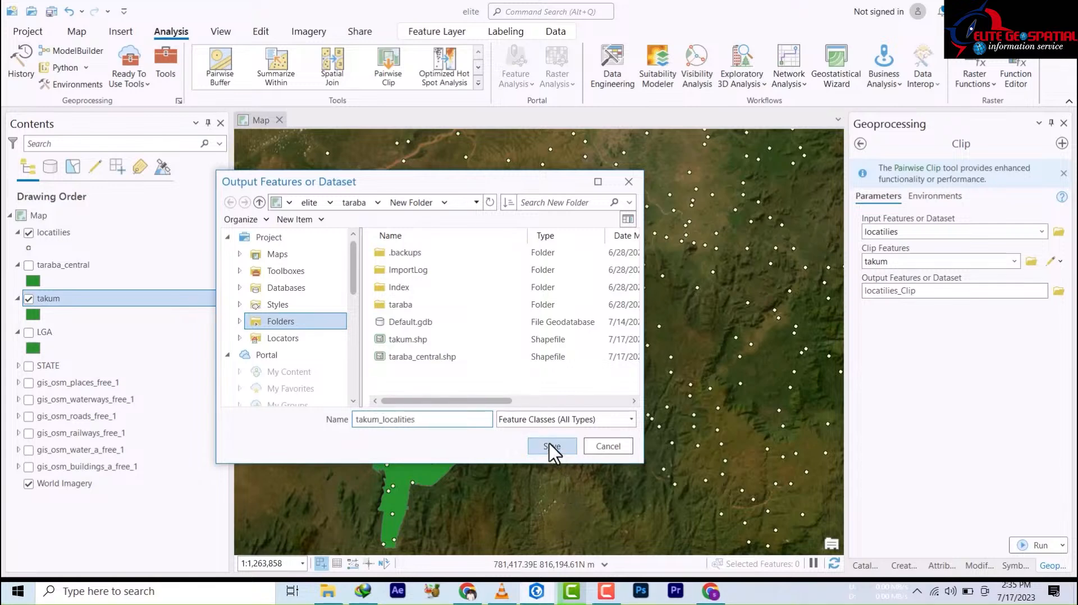
click(553, 447)
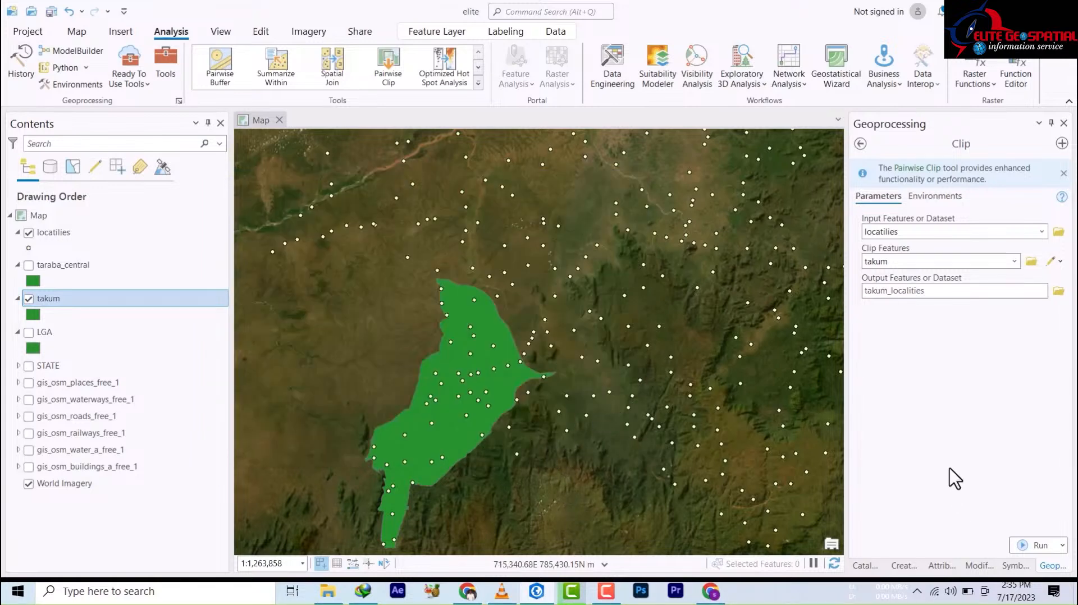
Run the Clip tool and hide the original locatilies layer
click(1044, 548)
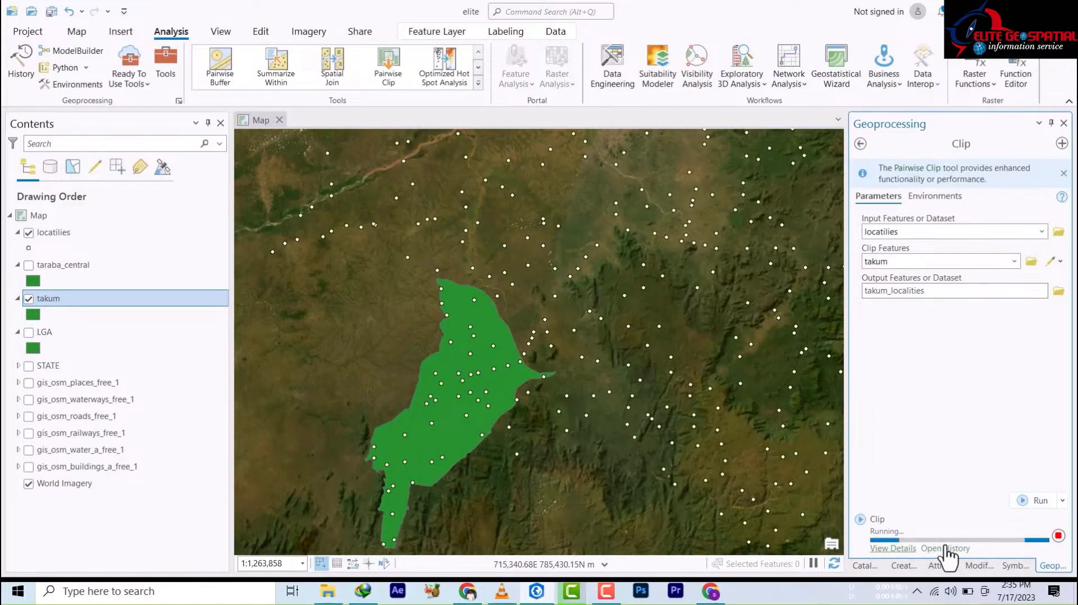
mouse_move(956, 547)
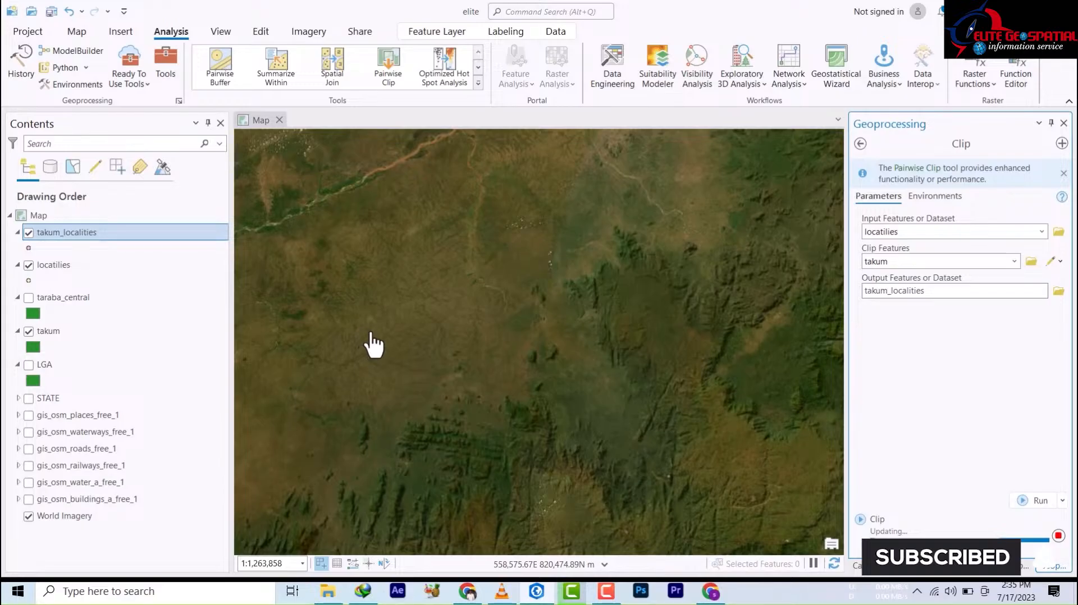
click(28, 265)
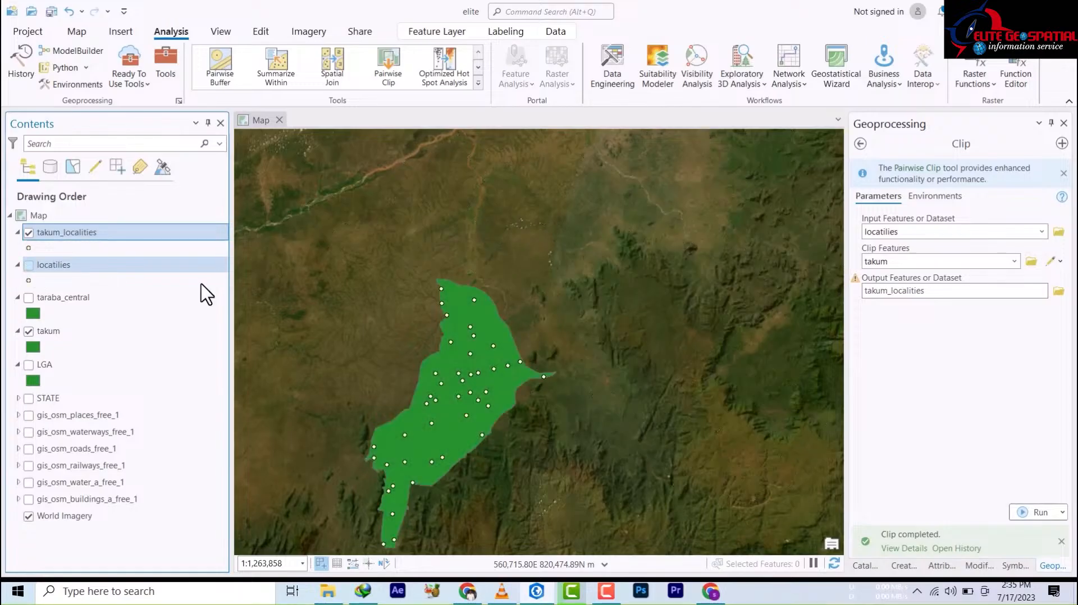
Examine the clipped takum_localities points against the takum polygon boundary at several map scales
scroll(421, 440, down, 2)
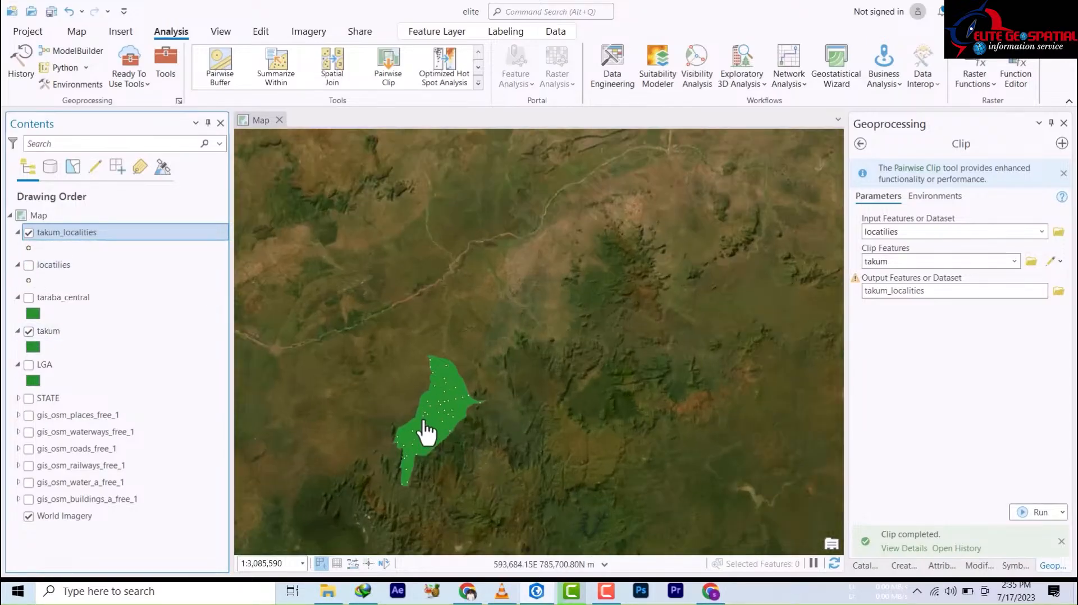
scroll(424, 435, up, 4)
scroll(433, 421, up, 3)
scroll(442, 409, down, 5)
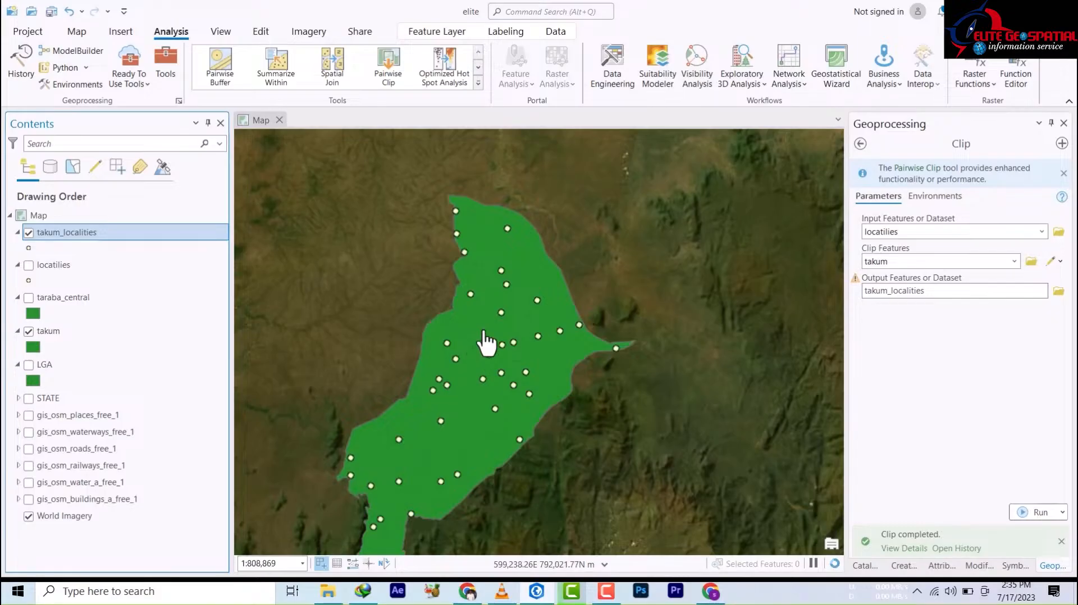
scroll(487, 345, down, 3)
scroll(489, 343, up, 2)
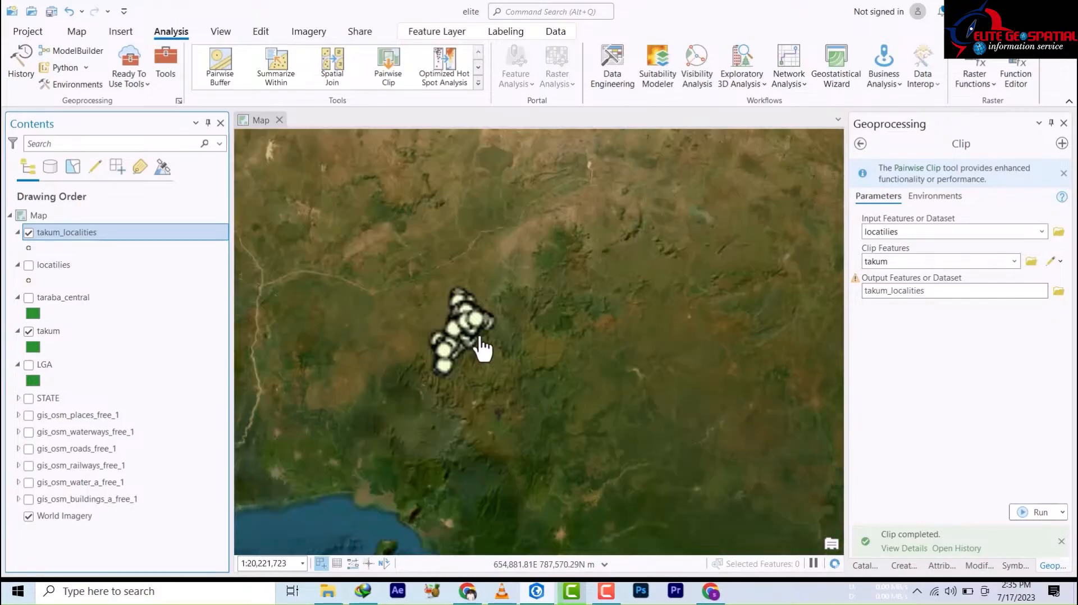
scroll(457, 343, up, 2)
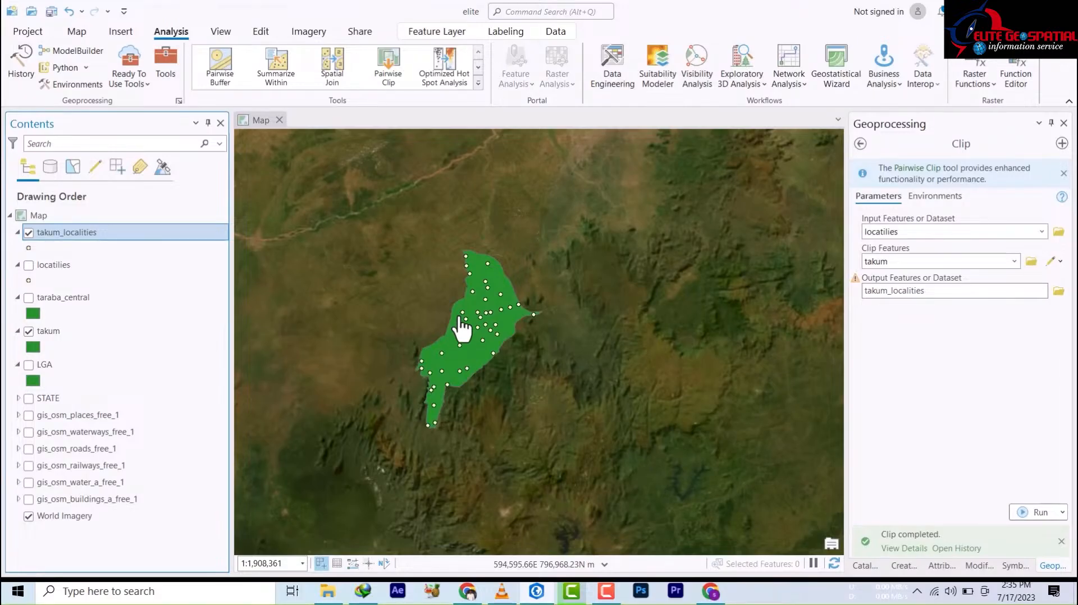
scroll(482, 283, up, 3)
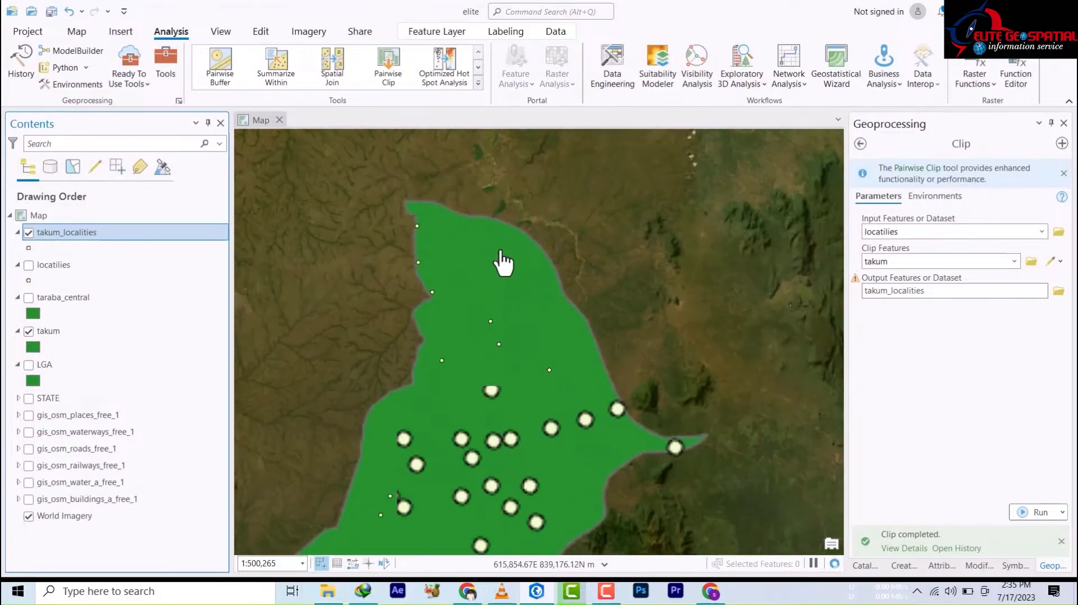
scroll(527, 290, down, 2)
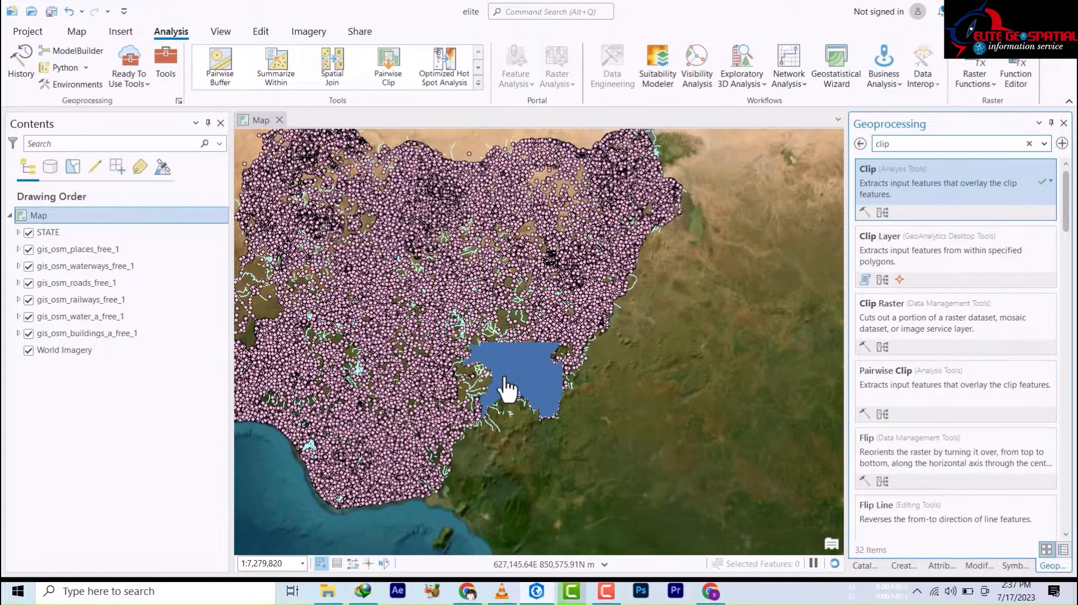
Switch the STATE layer off and on again to compare its area with the OSM layers beneath it
scroll(507, 390, up, 2)
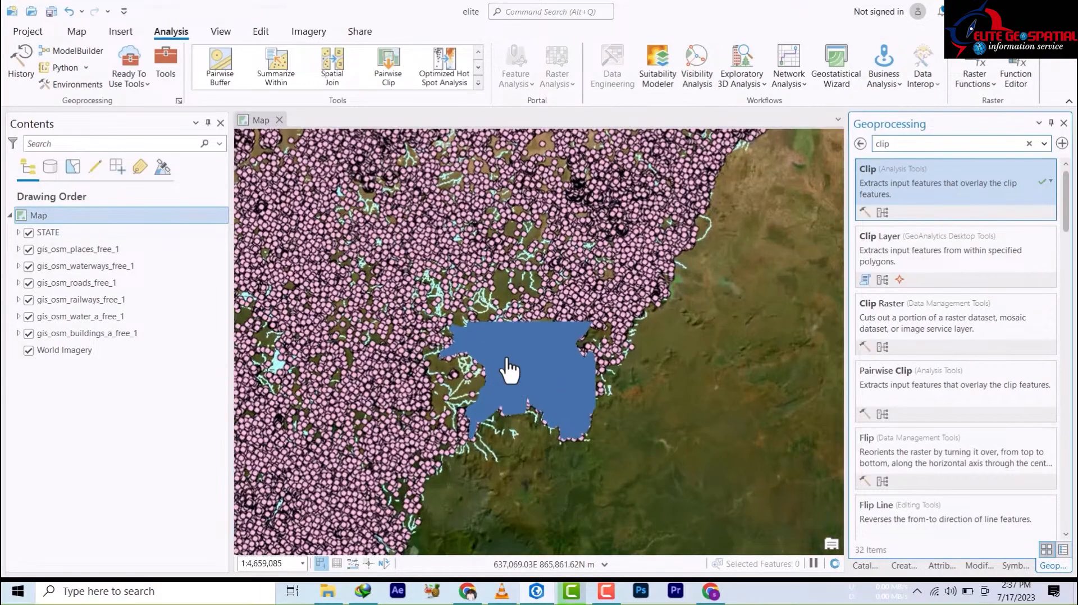
click(27, 233)
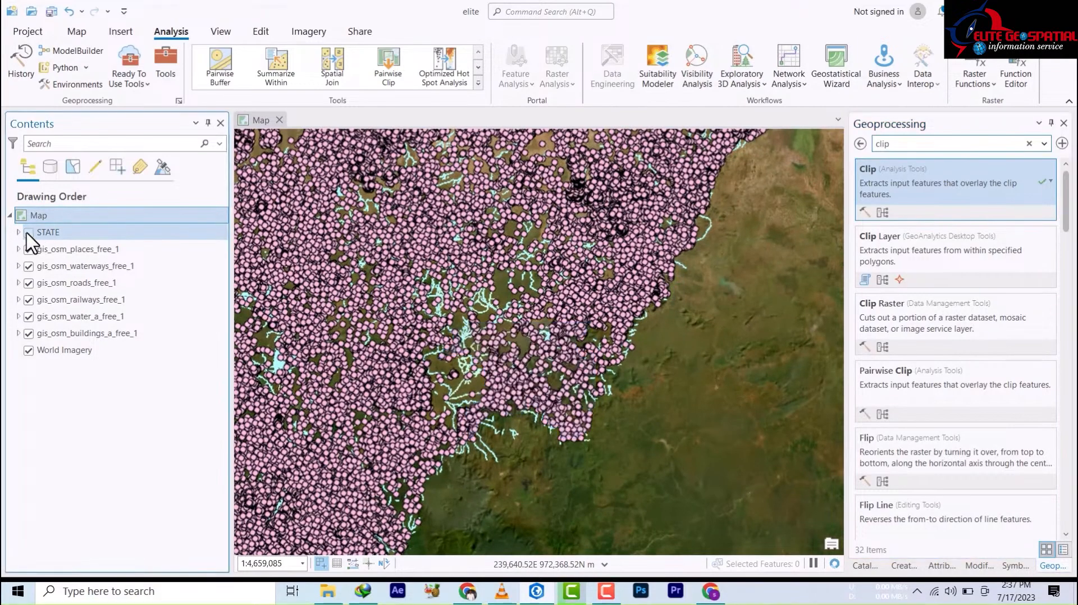
click(29, 233)
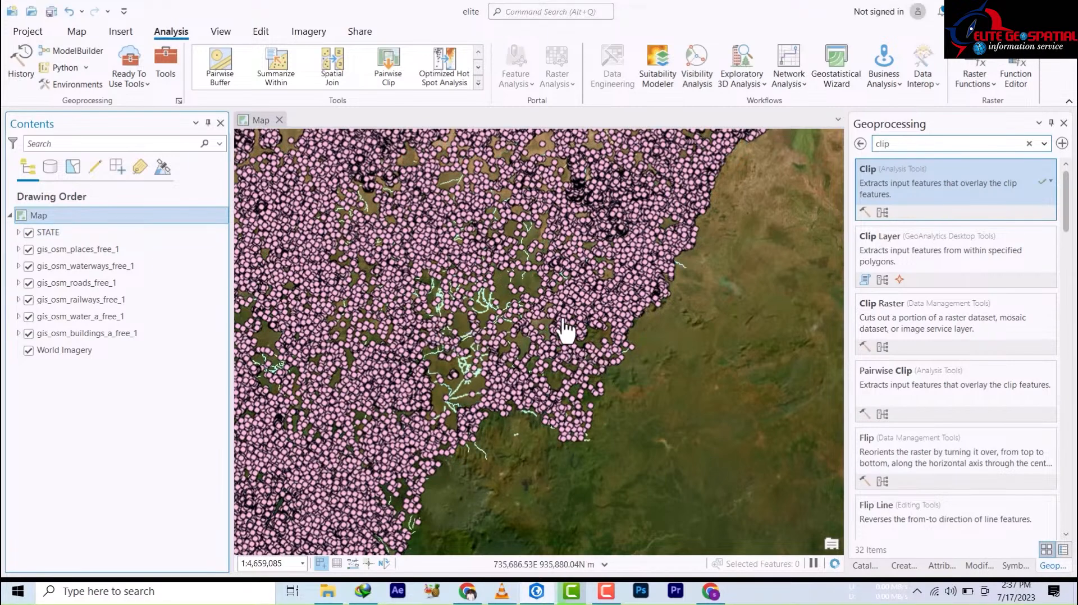
Search the geoprocessing tools for clip and open Clip in batch mode with Input Features or Dataset as the batch parameter
scroll(533, 338, down, 5)
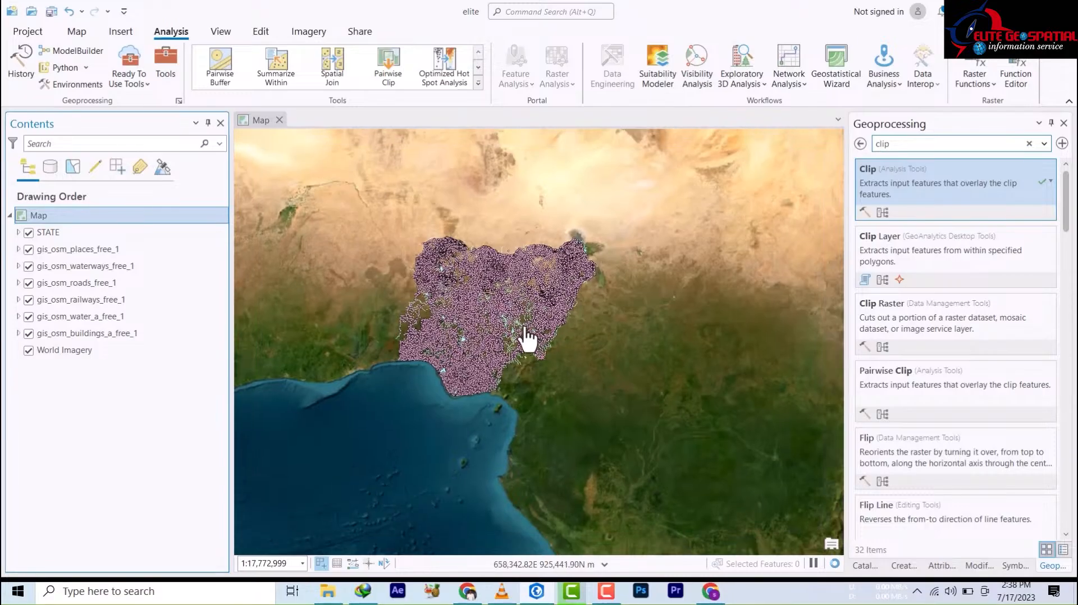
scroll(516, 317, up, 3)
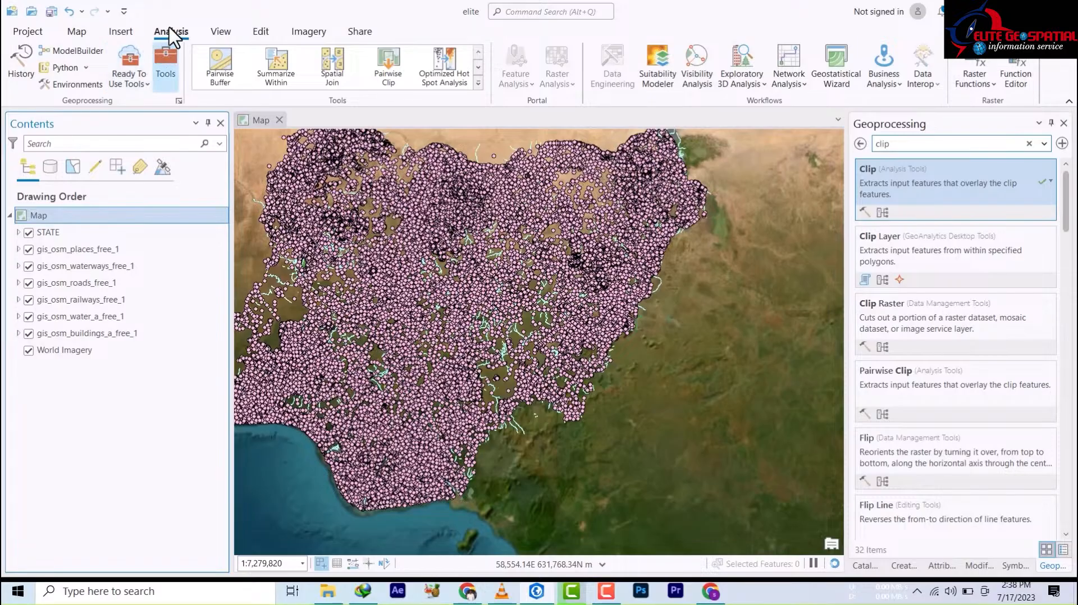
click(165, 66)
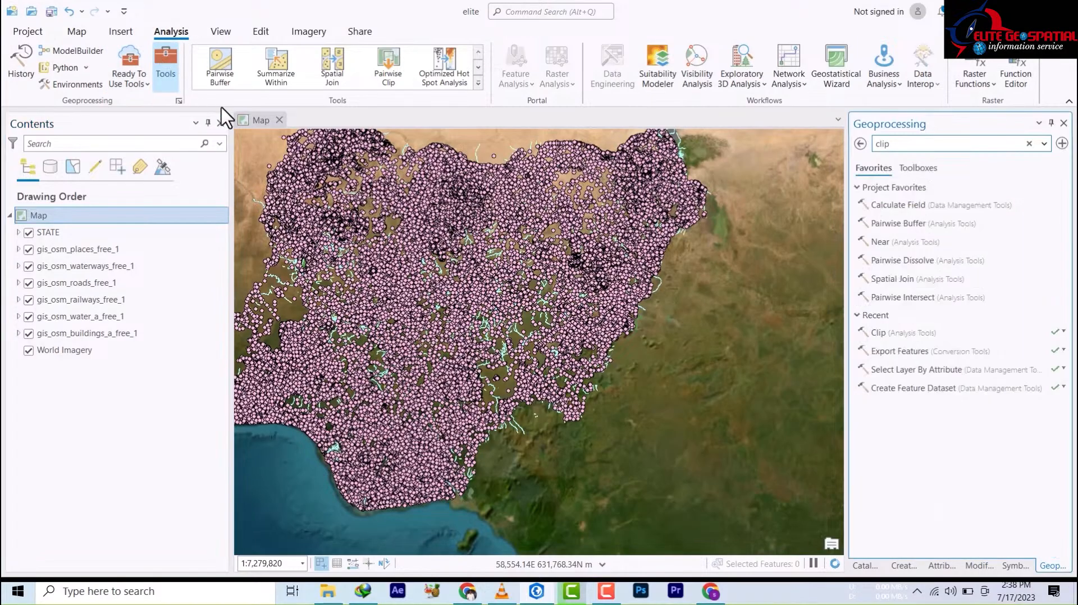
click(902, 144)
key(Return)
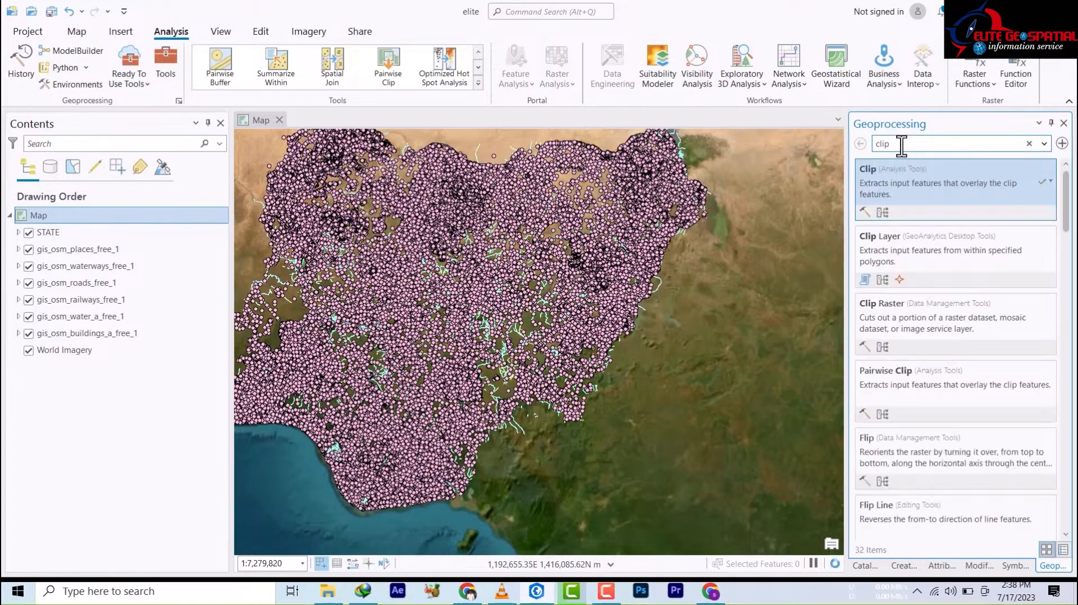
right_click(879, 189)
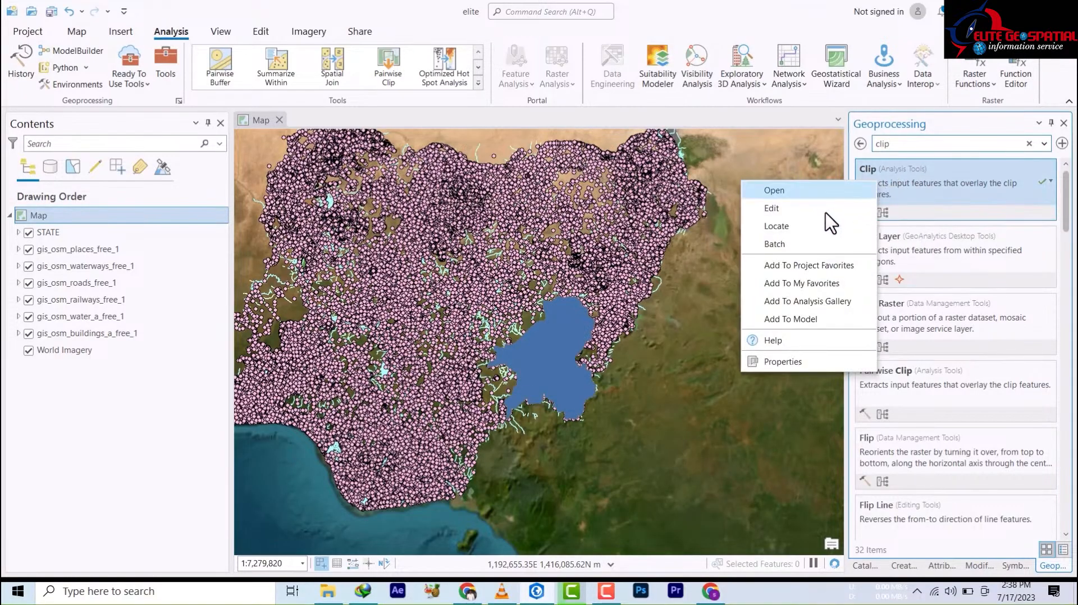
click(794, 243)
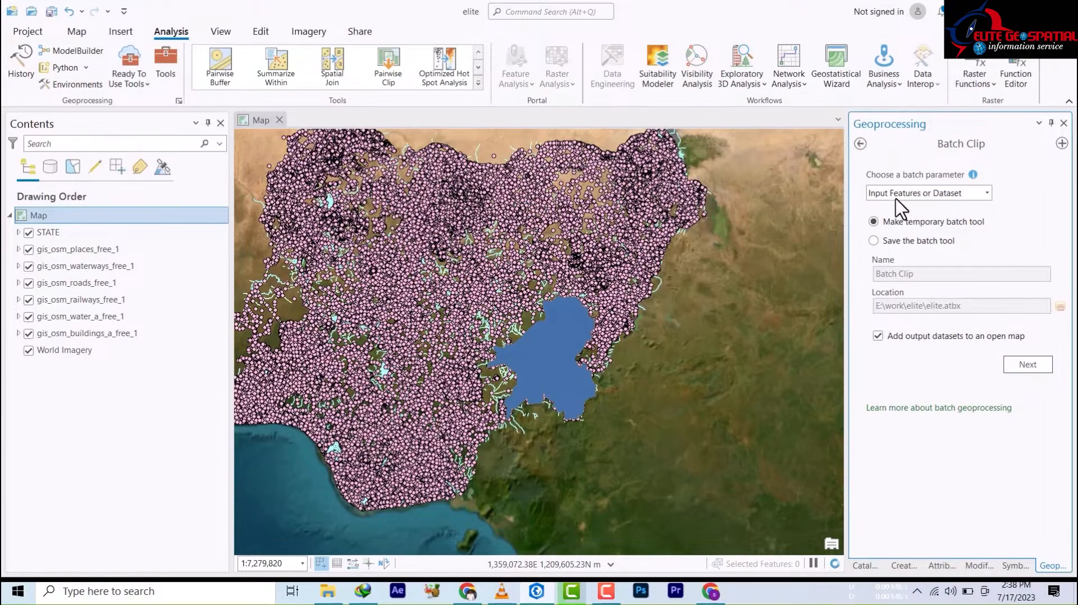
click(935, 197)
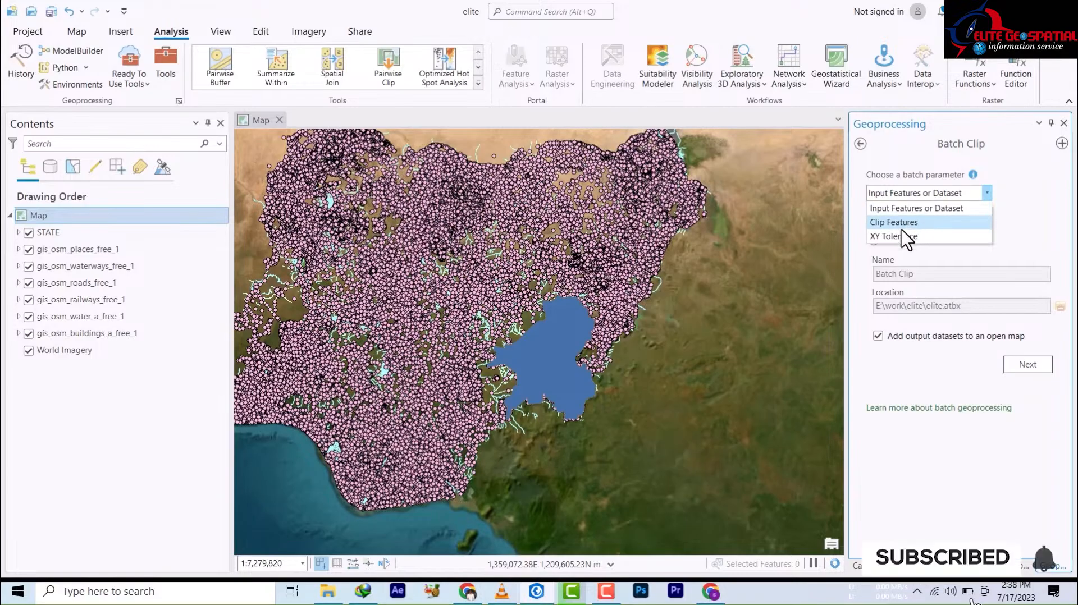
click(901, 209)
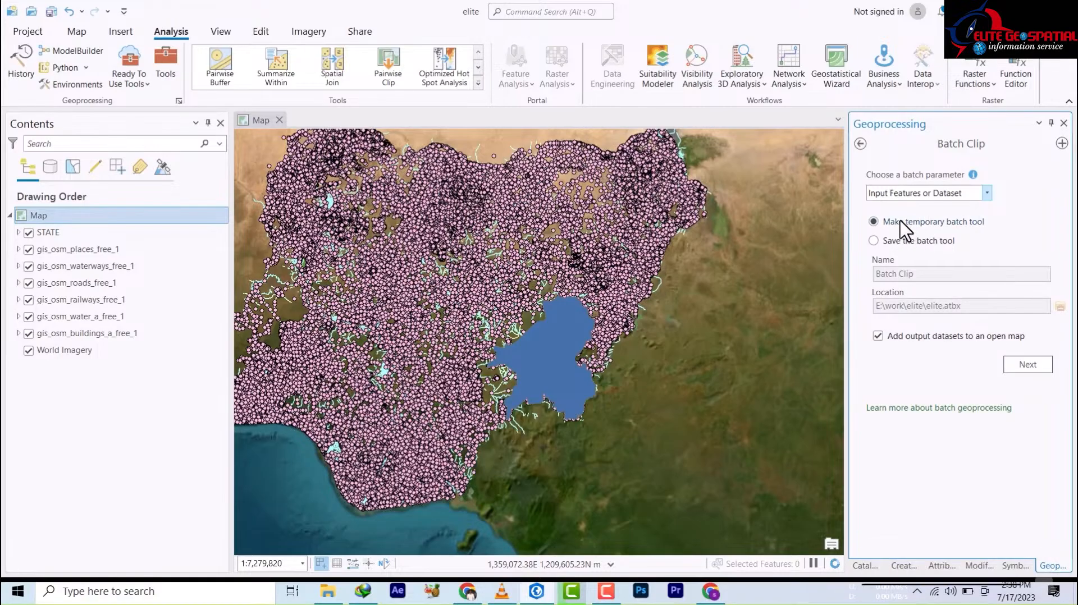
Choose to save the batch tool instead of making it temporary, and name it elite
click(879, 242)
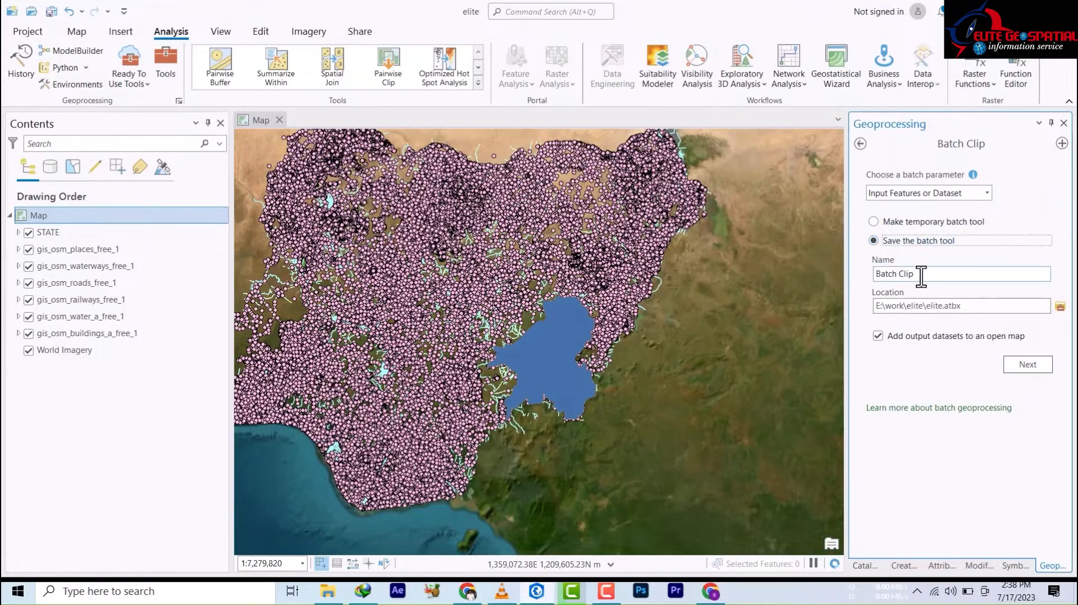
key(Tab)
text(g)
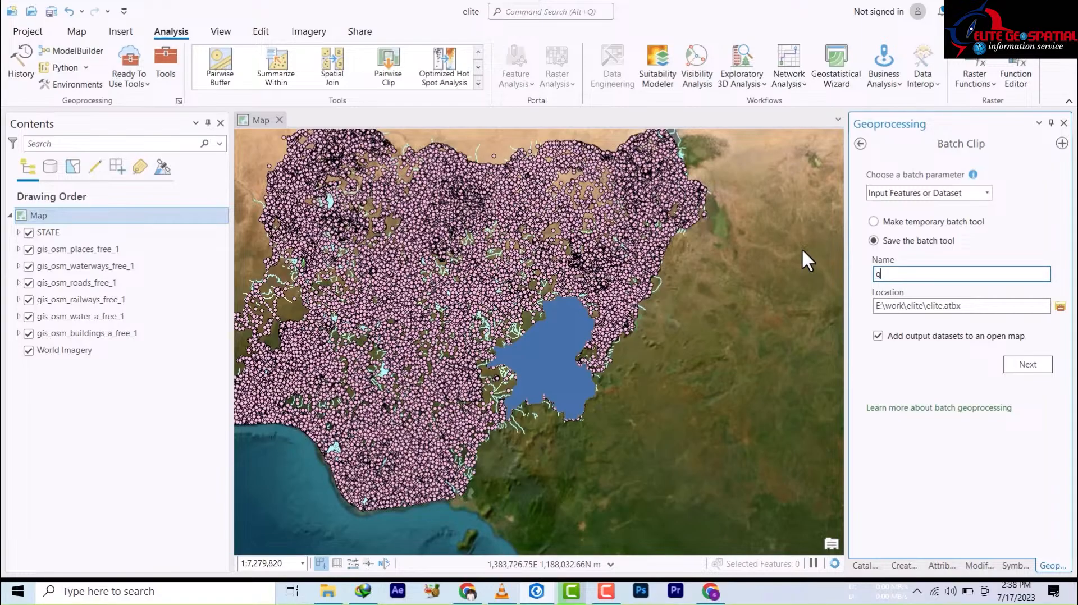
text(i)
key(BackSpace)
key(BackSpace)
text(elite)
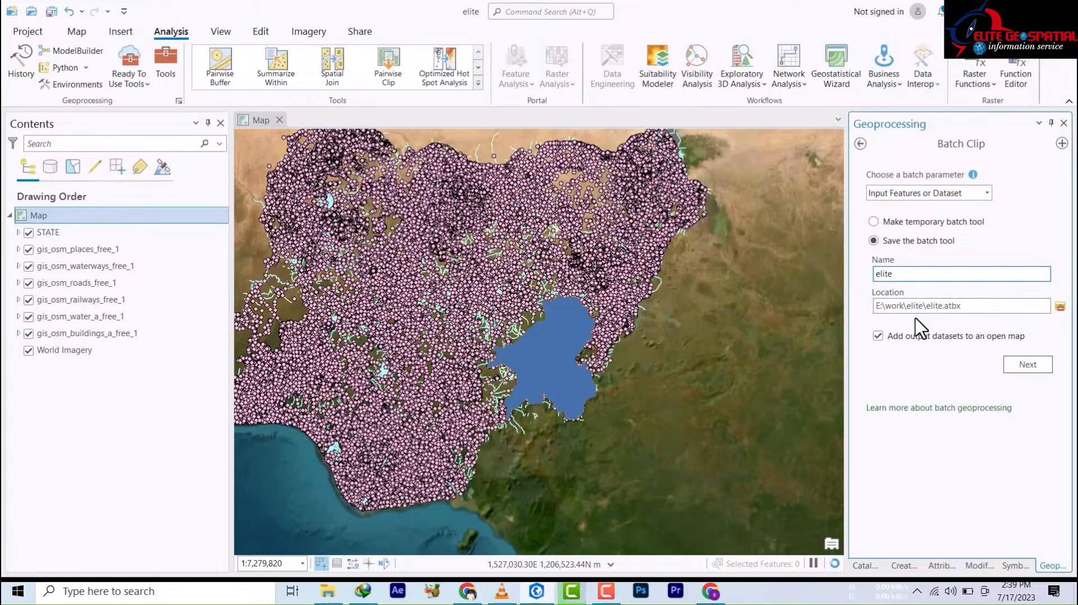
click(1060, 306)
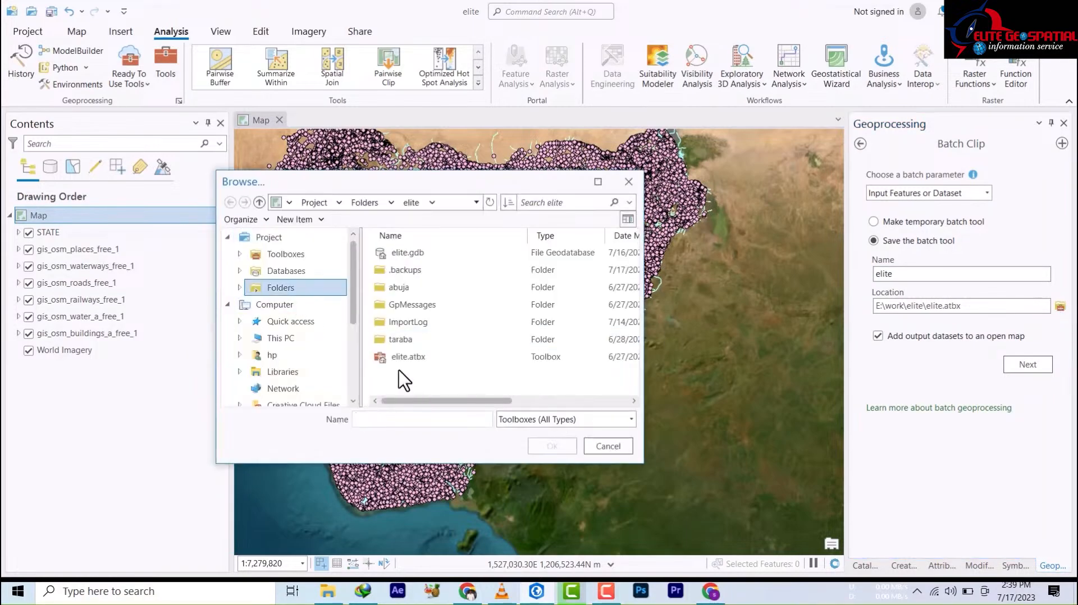
double_click(414, 358)
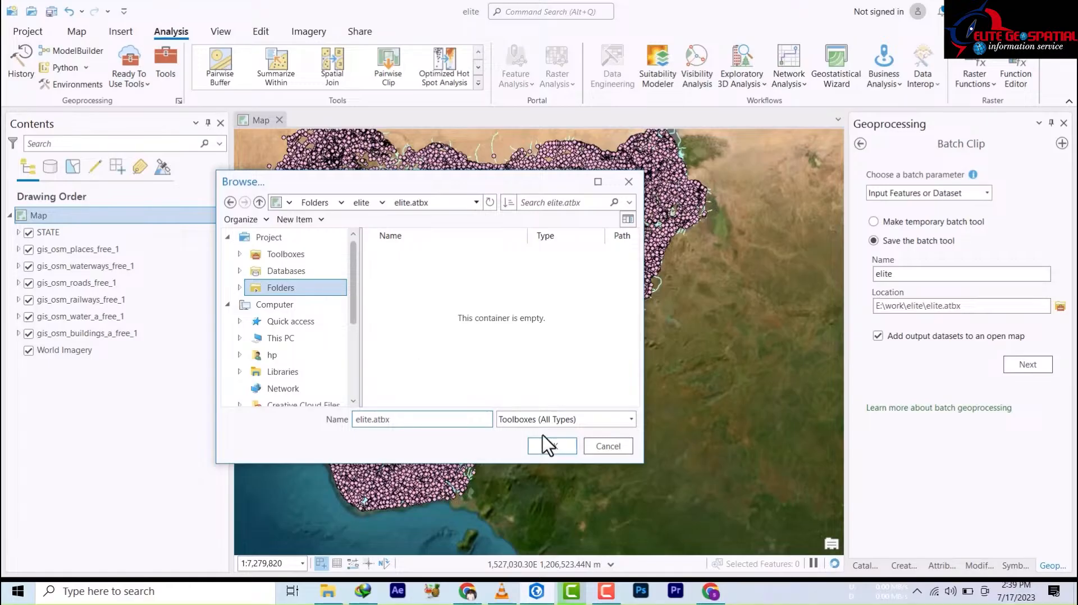
click(604, 449)
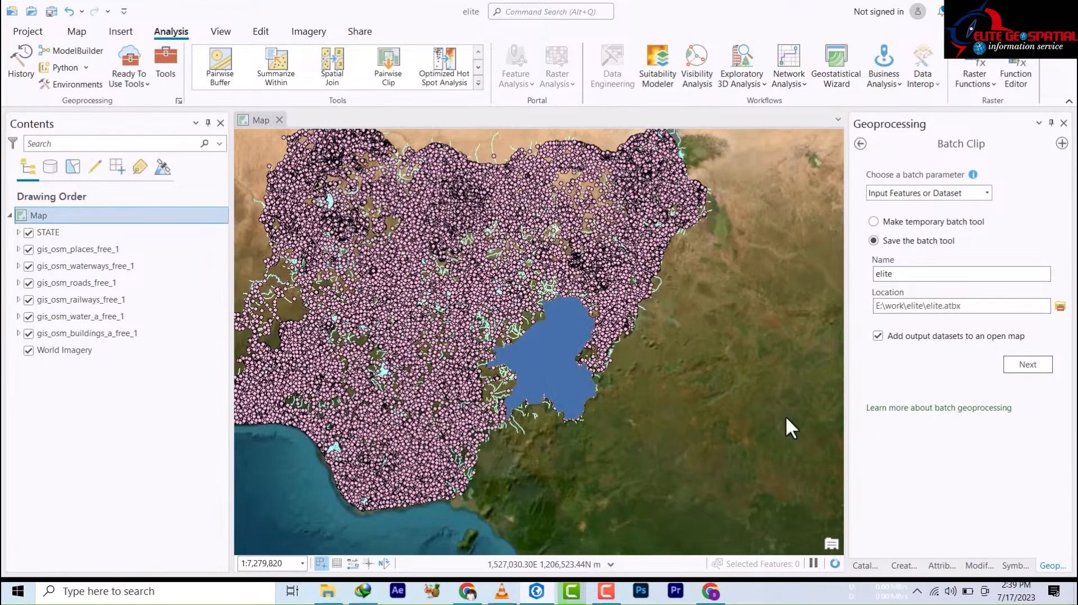
Proceed to the elite batch tool's parameters and set gis_osm_places_free_1 as the first batch input
click(1026, 371)
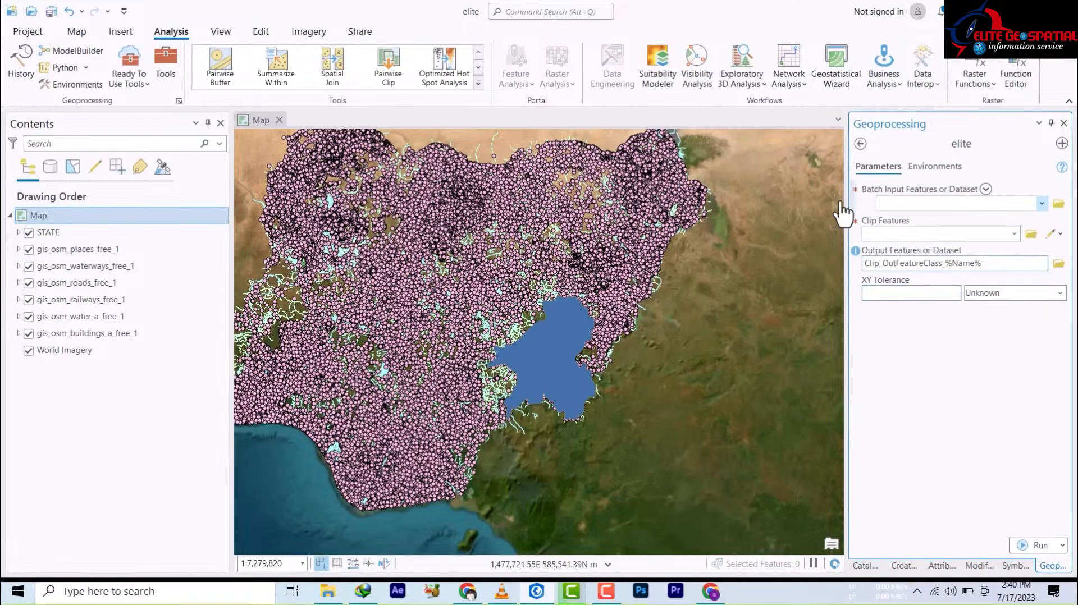
click(879, 206)
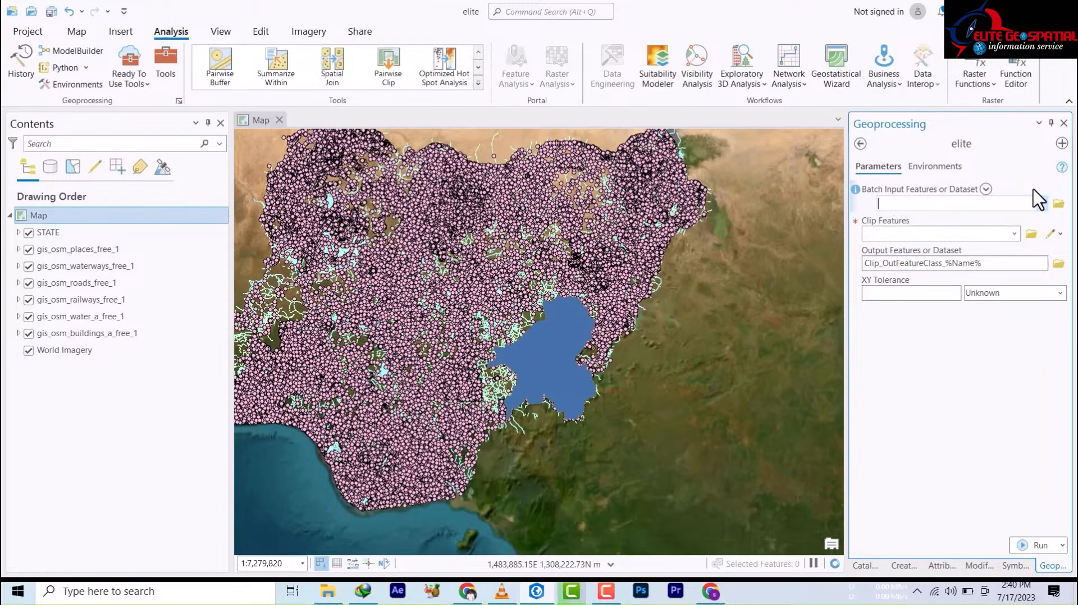
click(1042, 203)
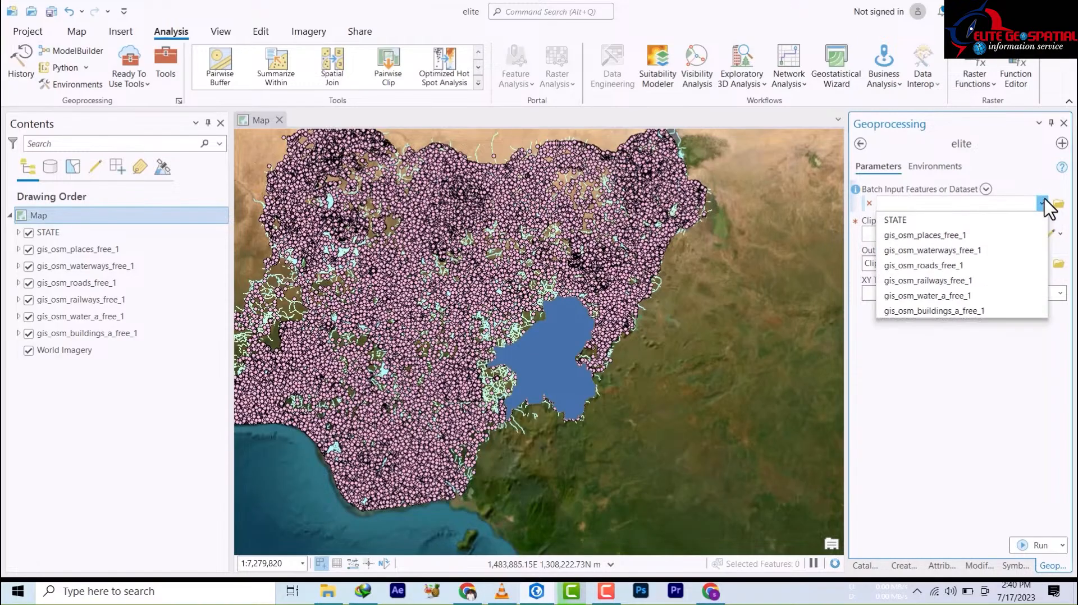
click(928, 235)
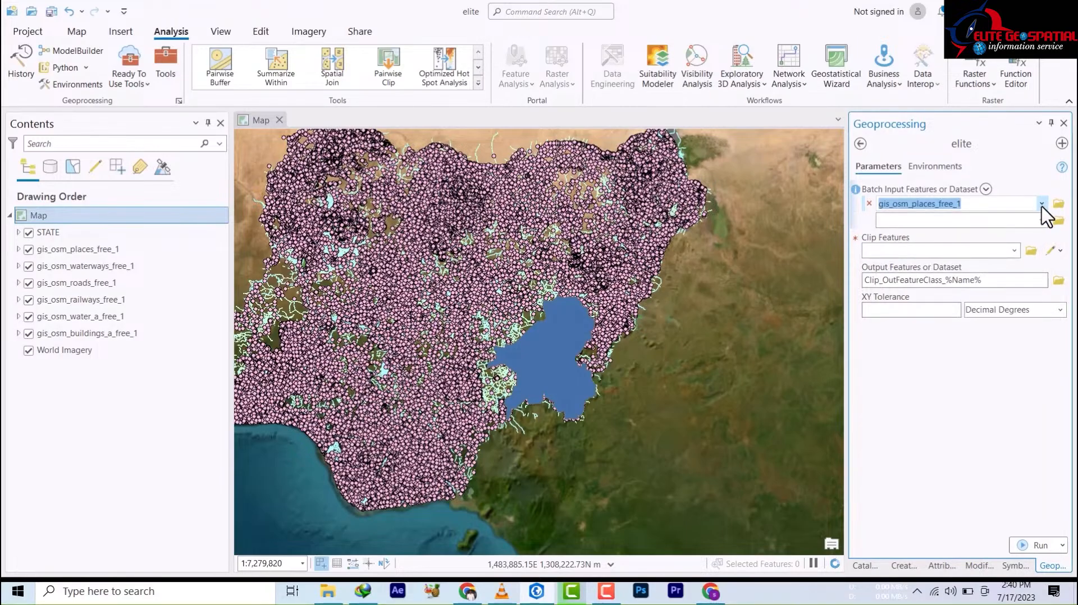
click(1042, 203)
click(957, 248)
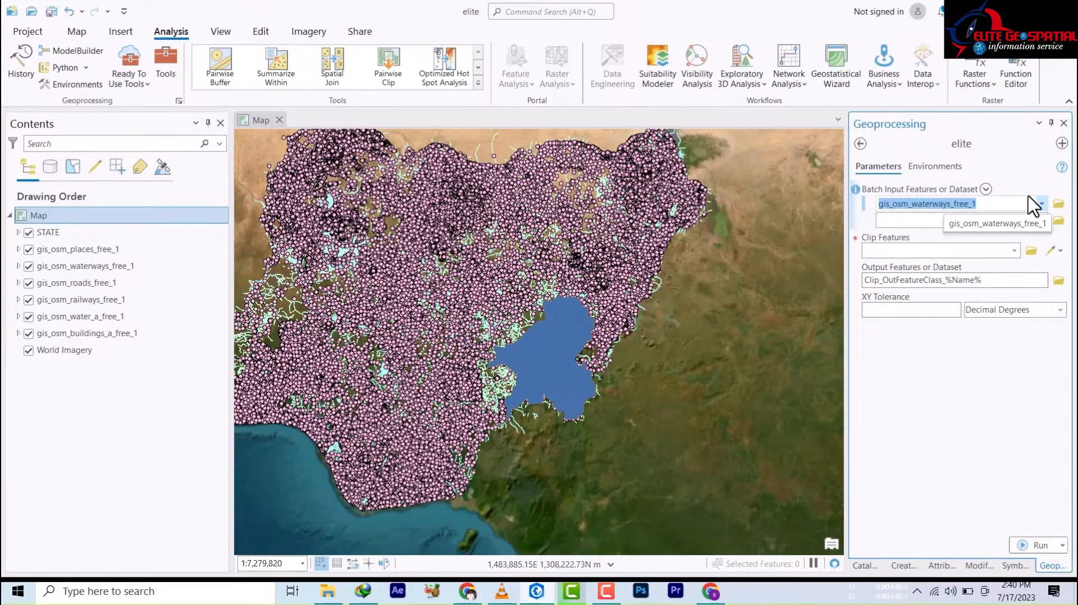
click(1042, 204)
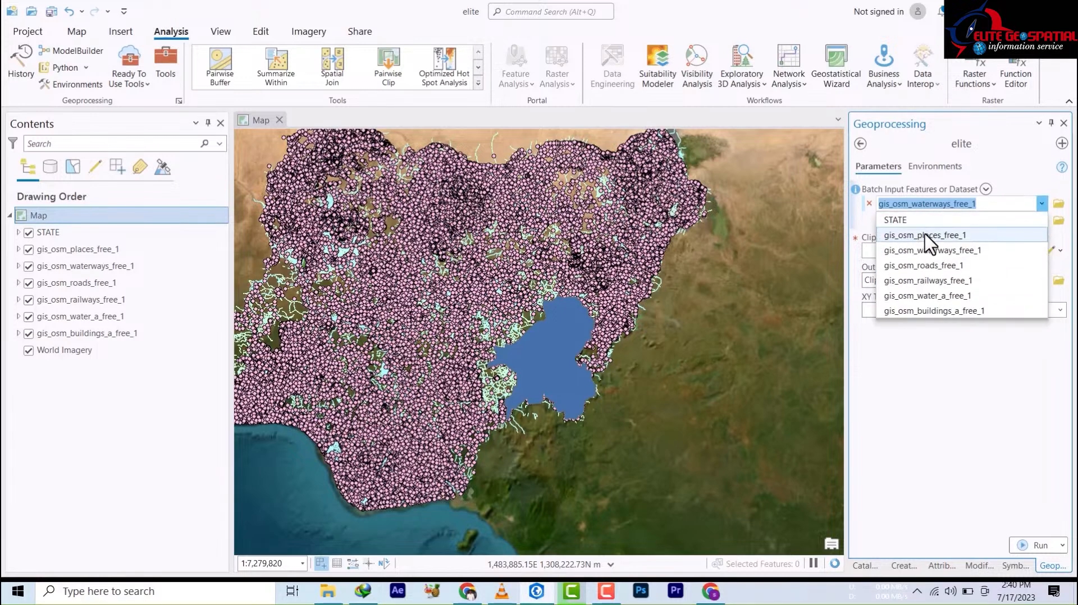
click(961, 232)
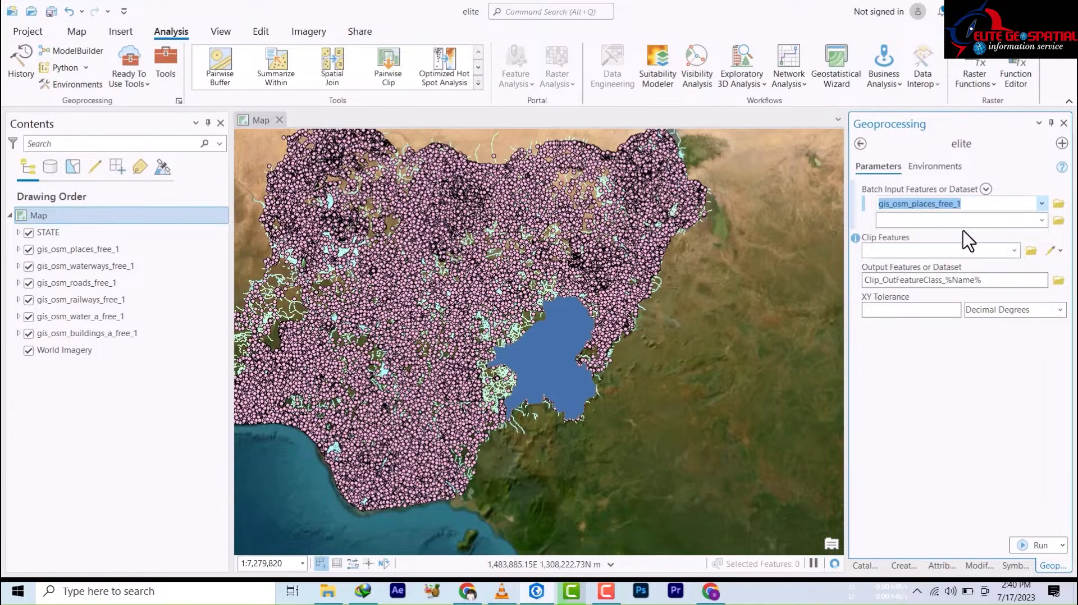
Add gis_osm_waterways_free_1, gis_osm_roads_free_1, gis_osm_railways_free_1, gis_osm_water_a_free_1 and gis_osm_buildings_a_free_1 as further batch inputs
click(1042, 220)
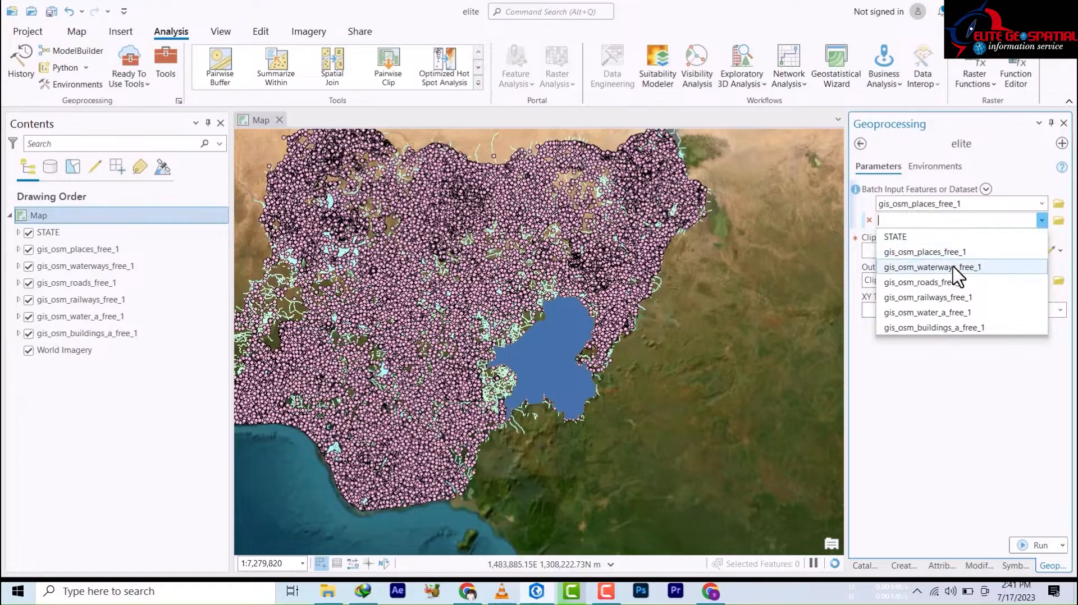
click(952, 275)
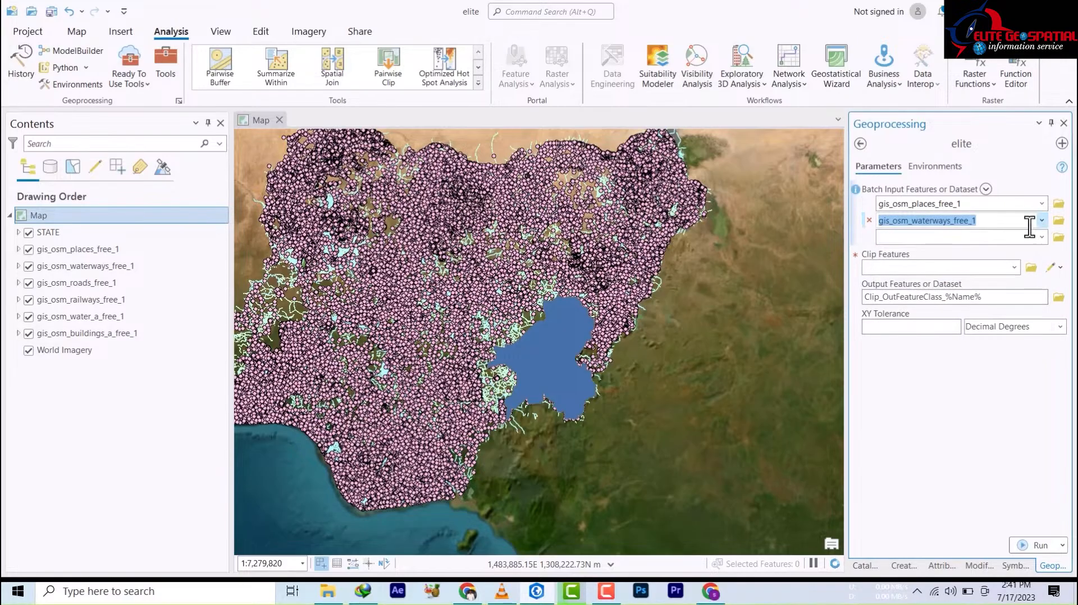
click(1042, 236)
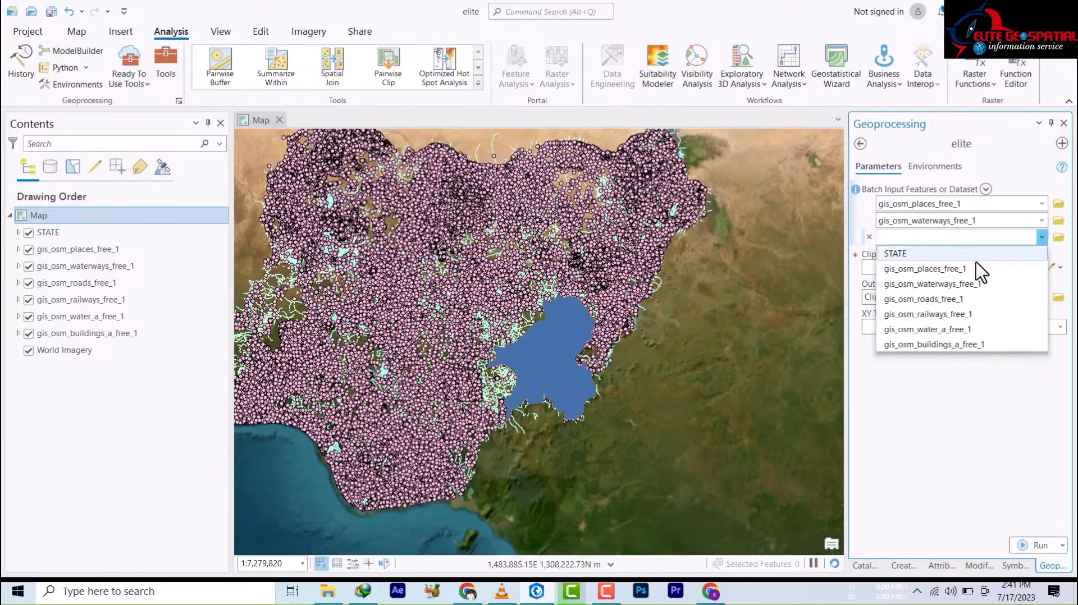
click(957, 300)
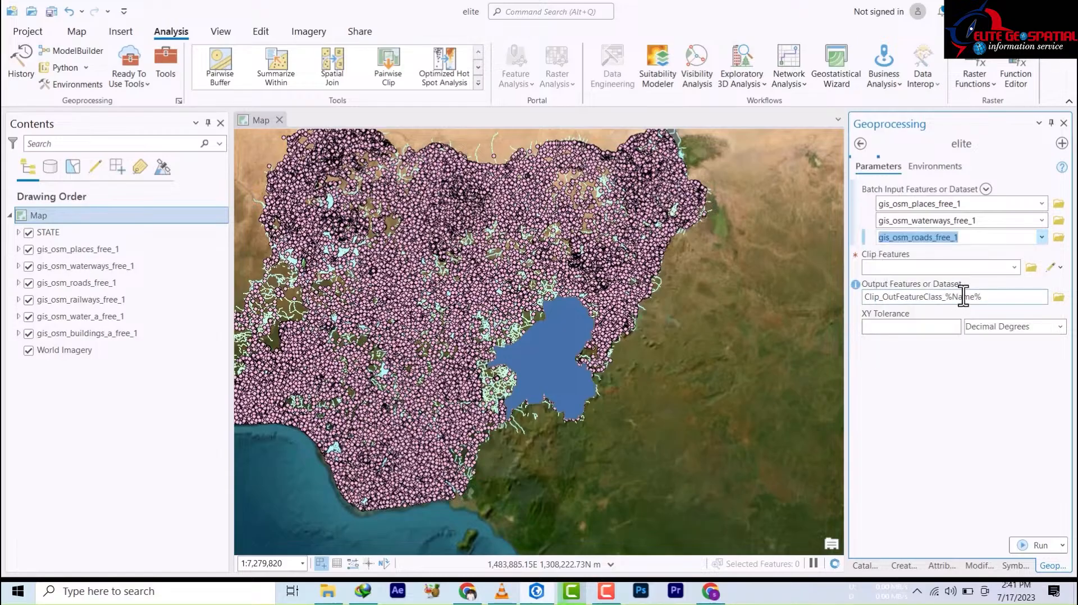
click(1044, 255)
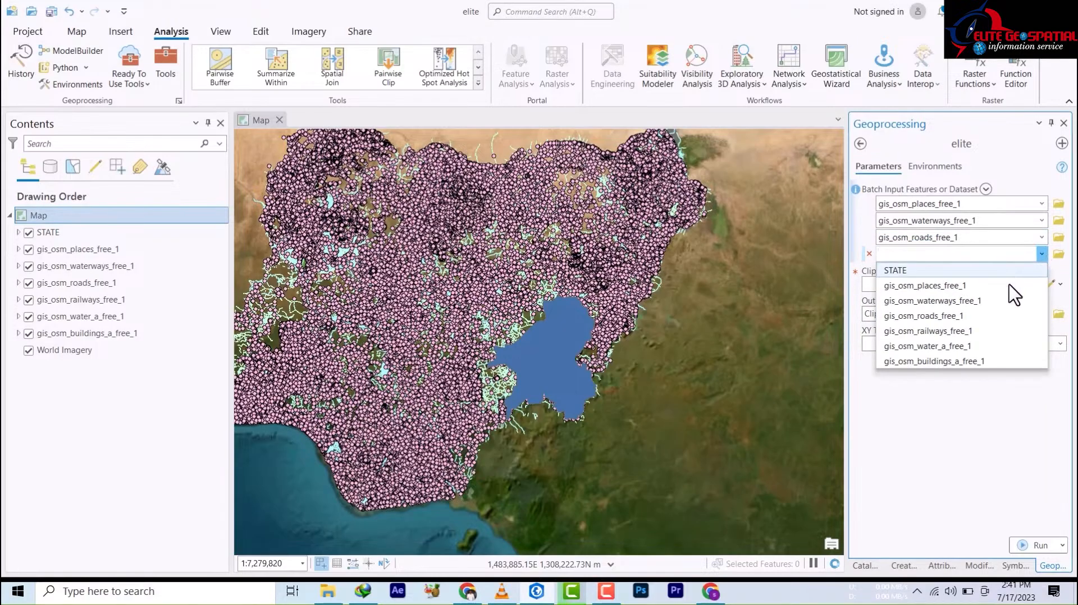
click(964, 342)
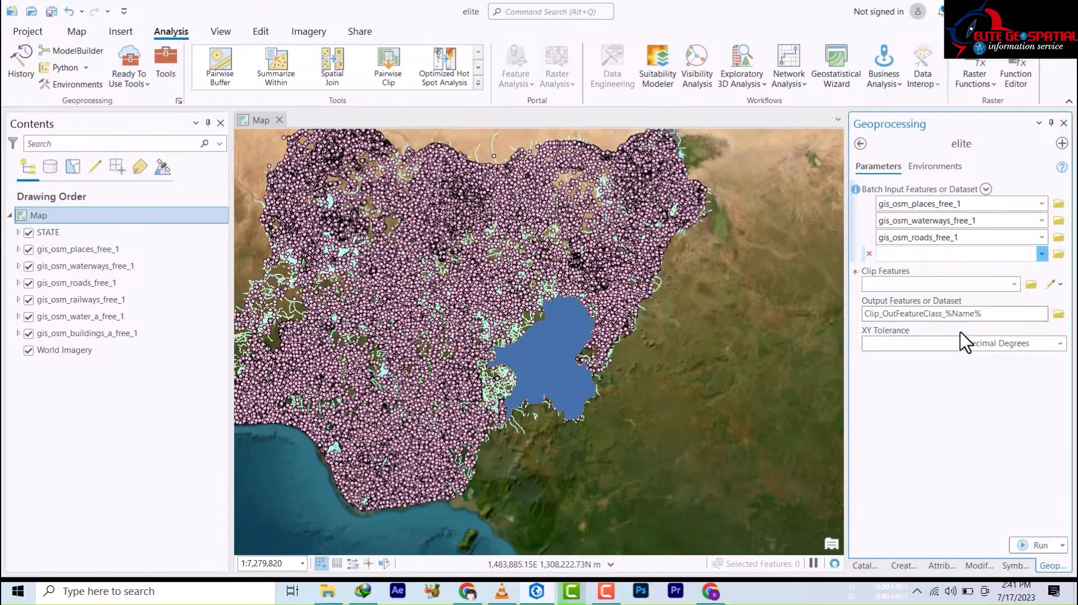
click(1041, 271)
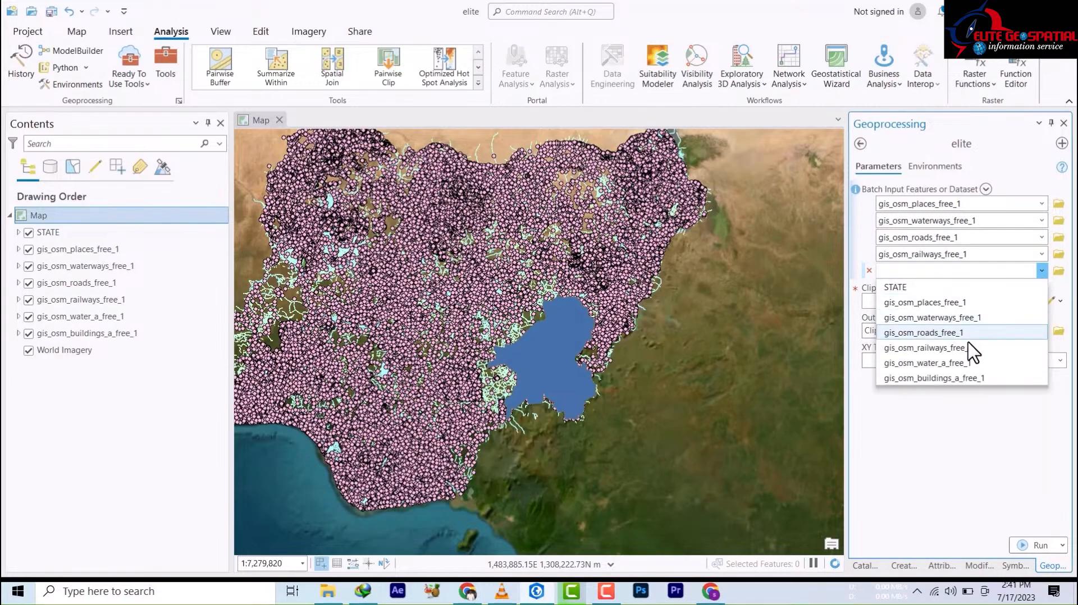
click(952, 365)
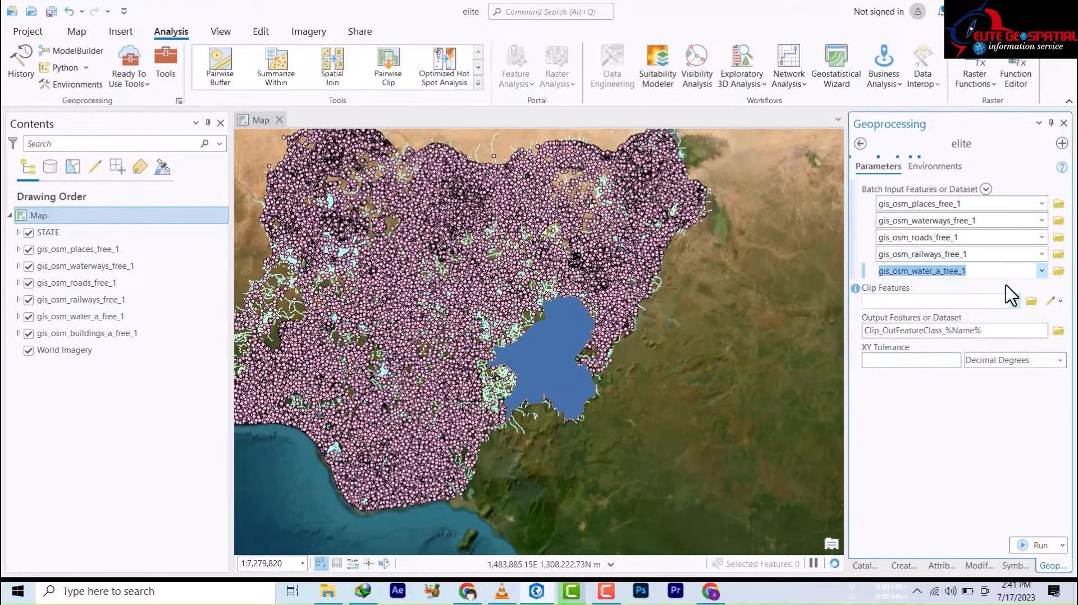
click(1041, 287)
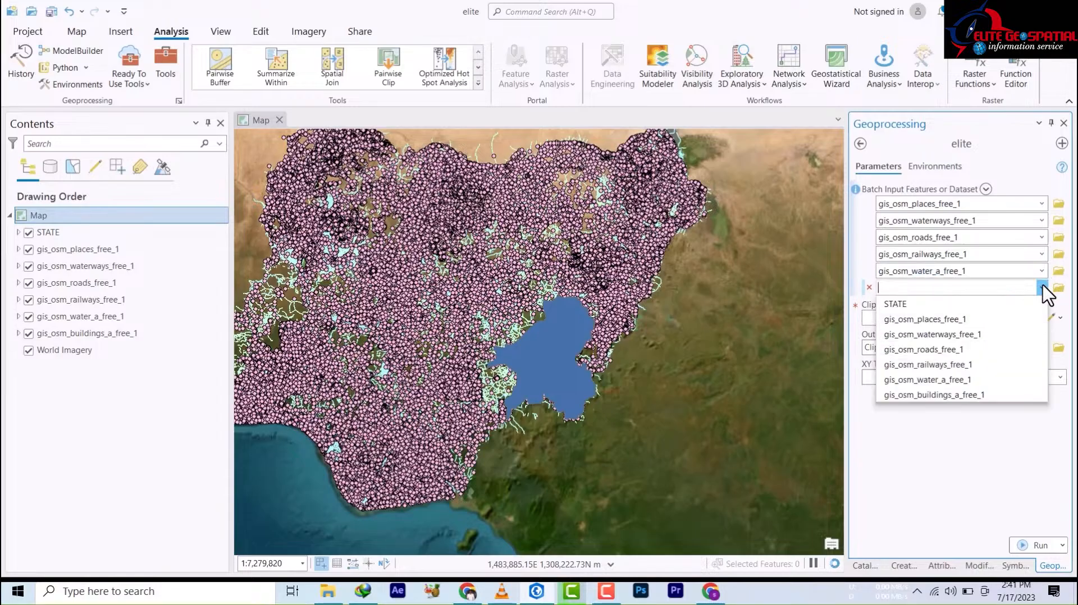
click(956, 393)
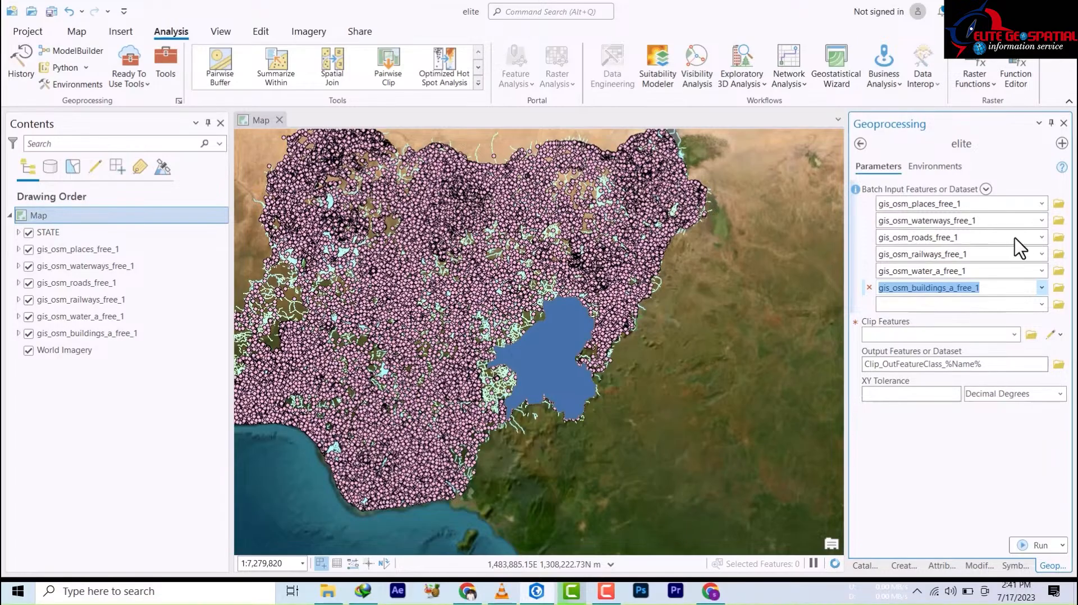
Set STATE as the clip features and run the elite batch tool with the default output name pattern
click(1014, 335)
click(887, 353)
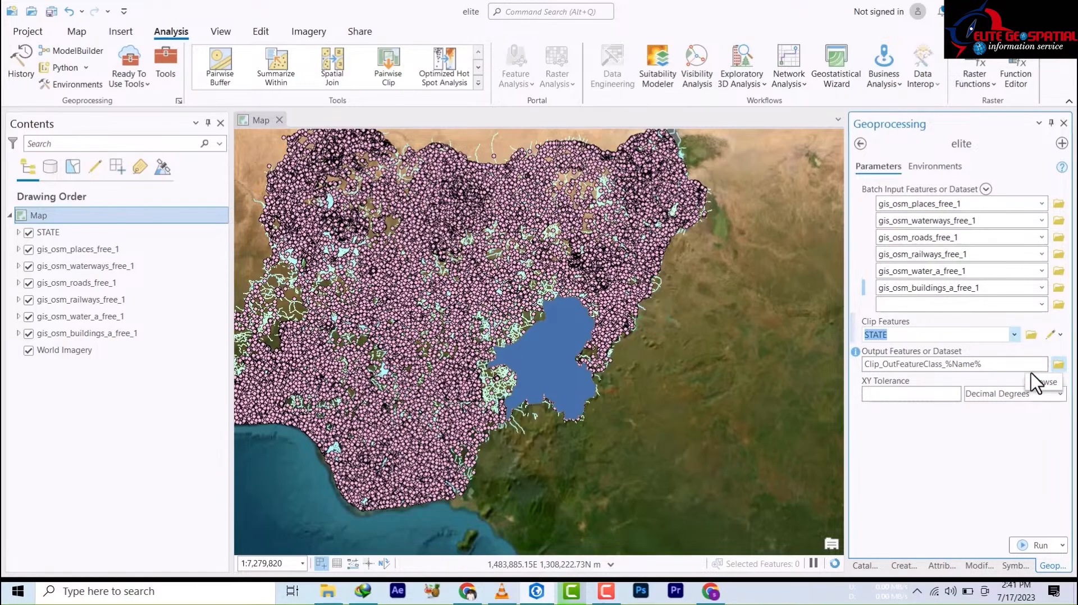
click(1063, 368)
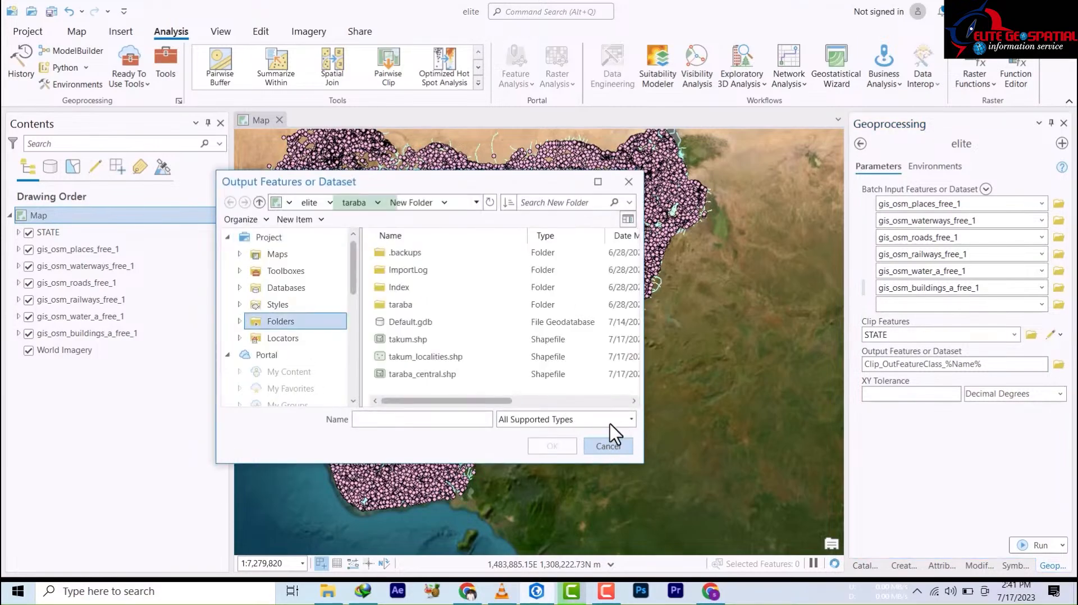
click(611, 446)
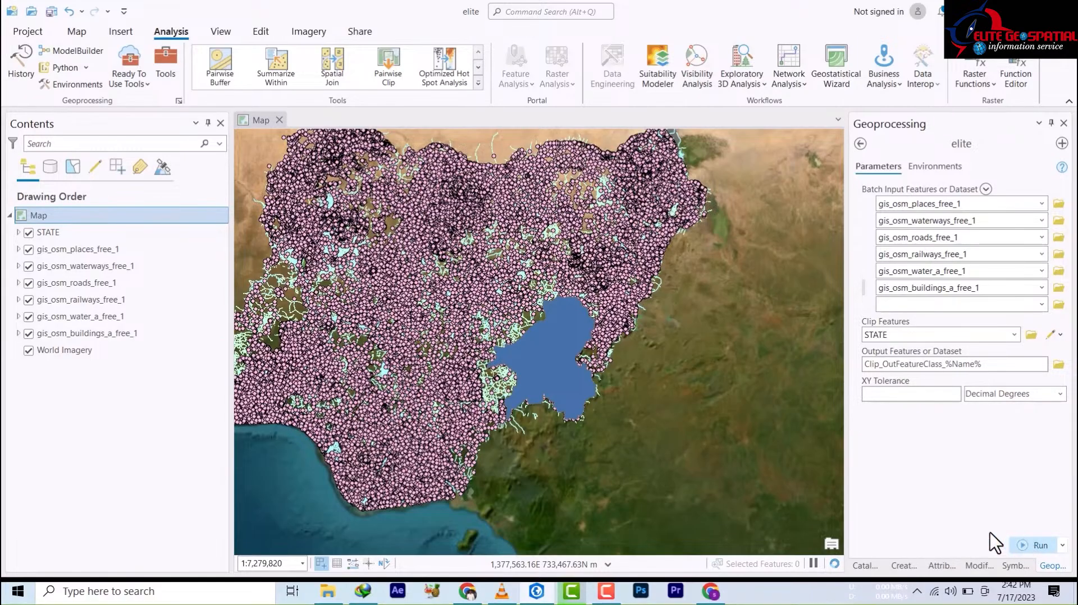
click(1024, 544)
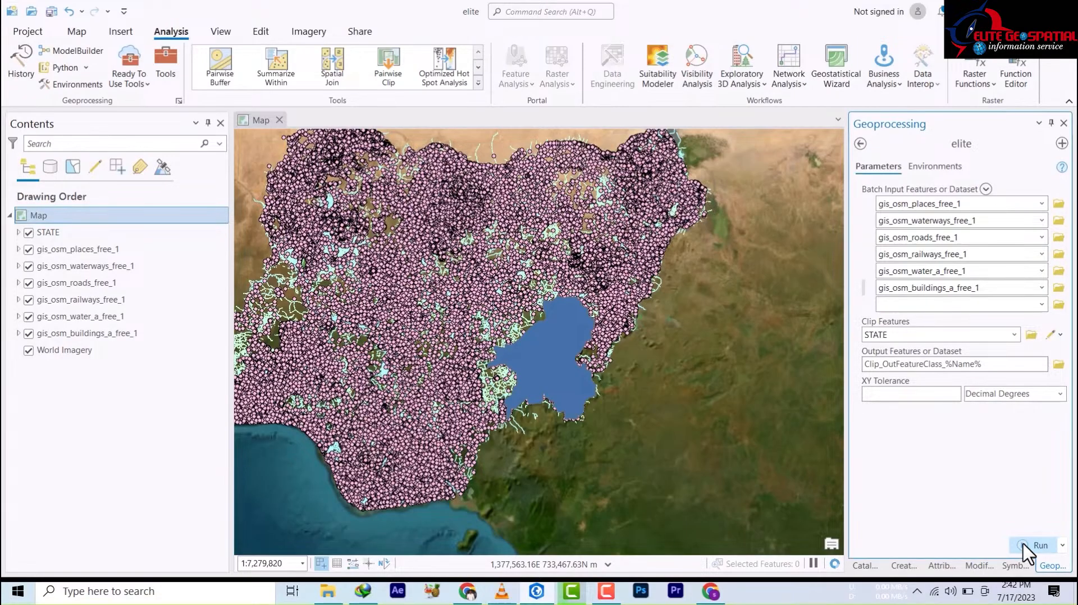
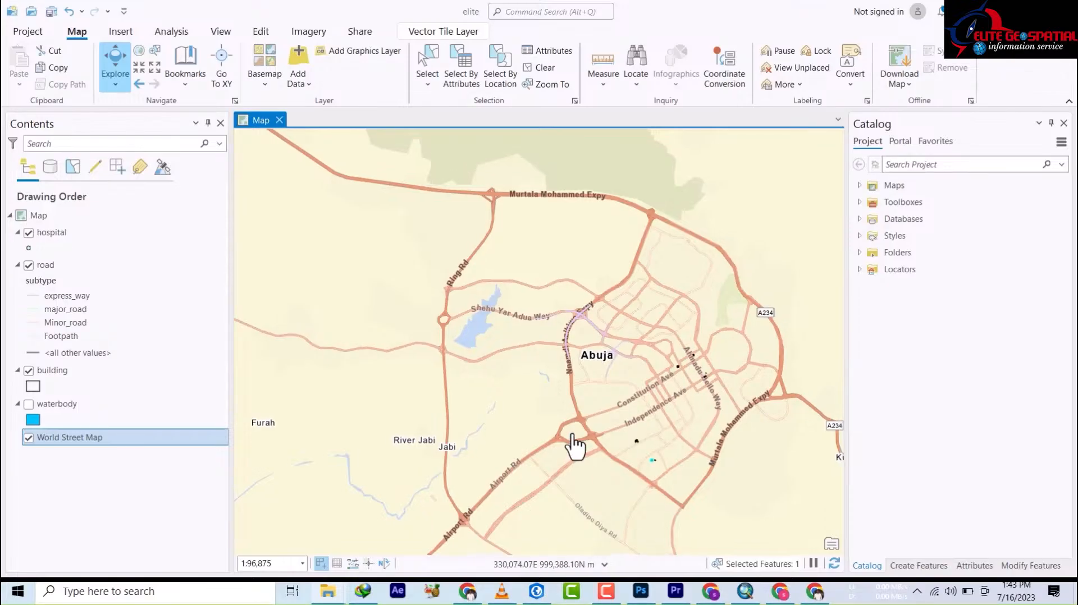
Open the point symbol gallery for the hospital layer and set the editing topology to Map Topology
scroll(573, 444, down, 3)
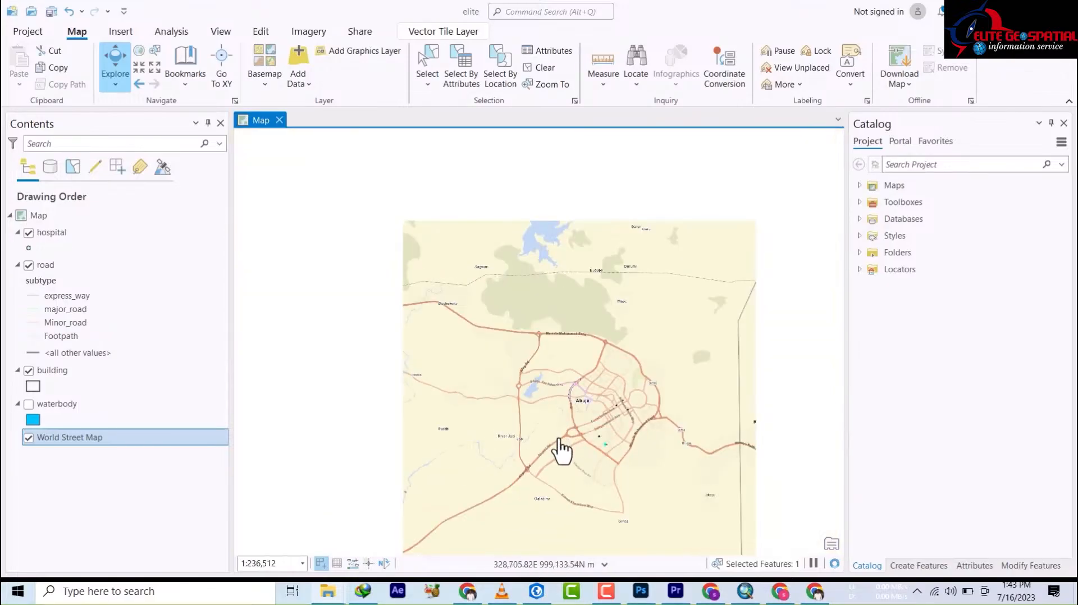
scroll(565, 466, up, 2)
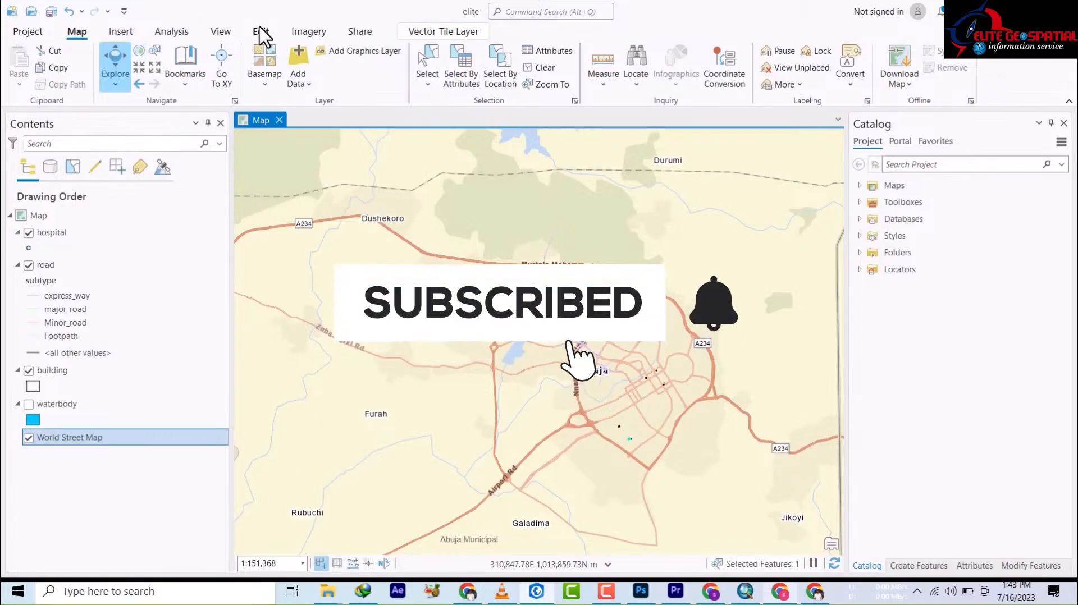
click(29, 249)
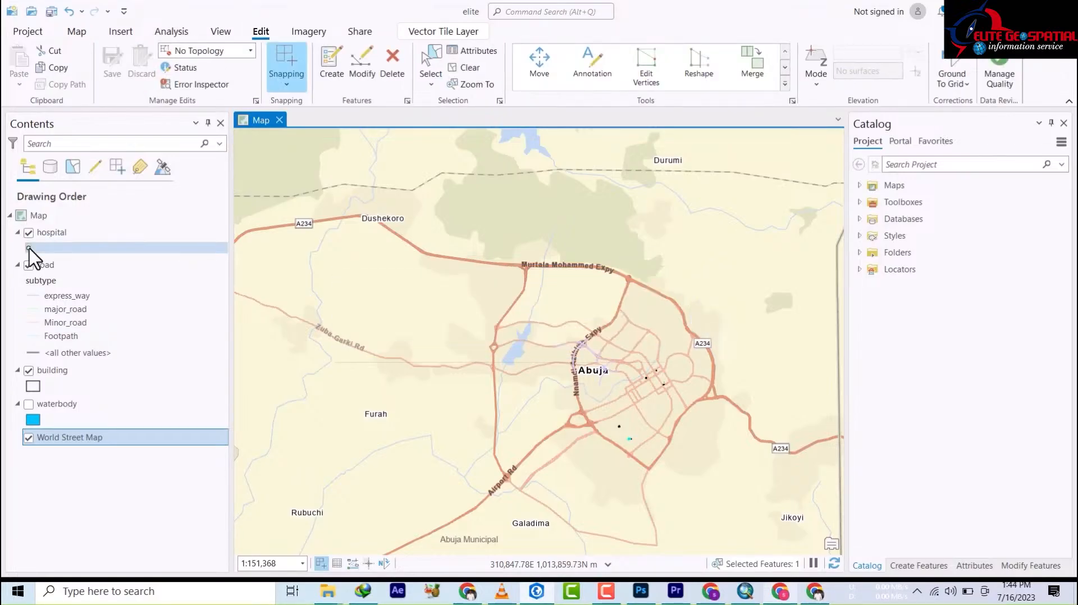
click(29, 249)
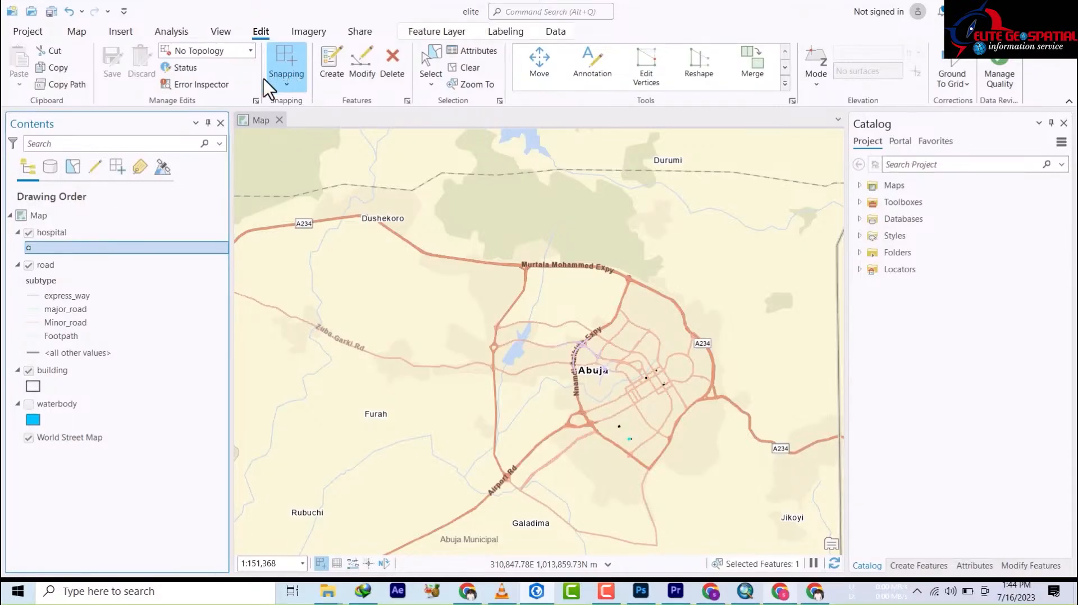
click(256, 101)
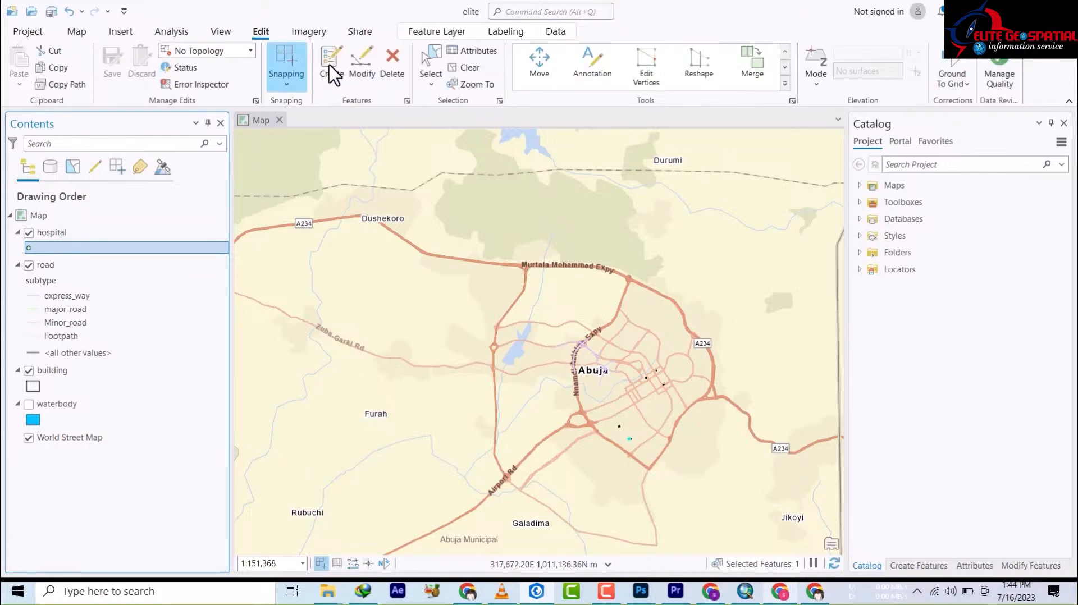
click(251, 51)
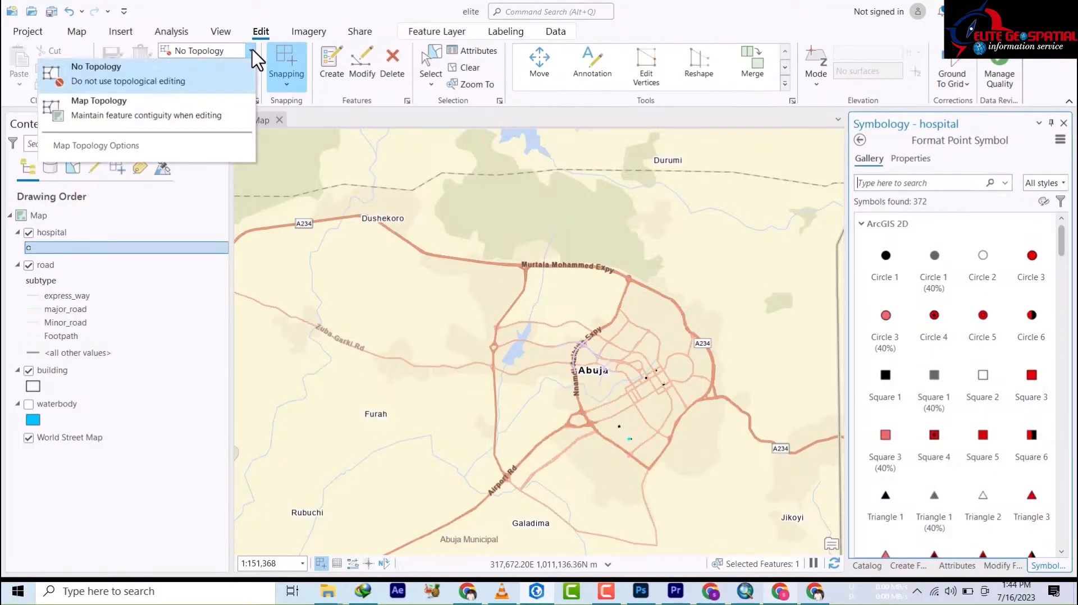
click(90, 110)
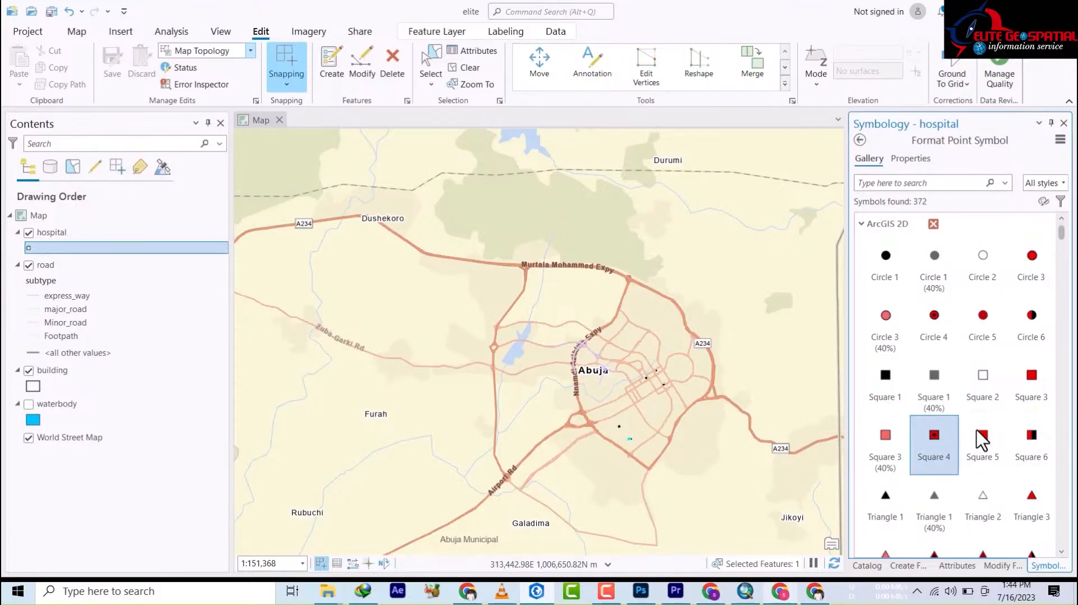
Change the hospital layer's point symbol to Square 4 from the ArcGIS 2D styles
scroll(978, 430, down, 3)
scroll(983, 497, down, 1)
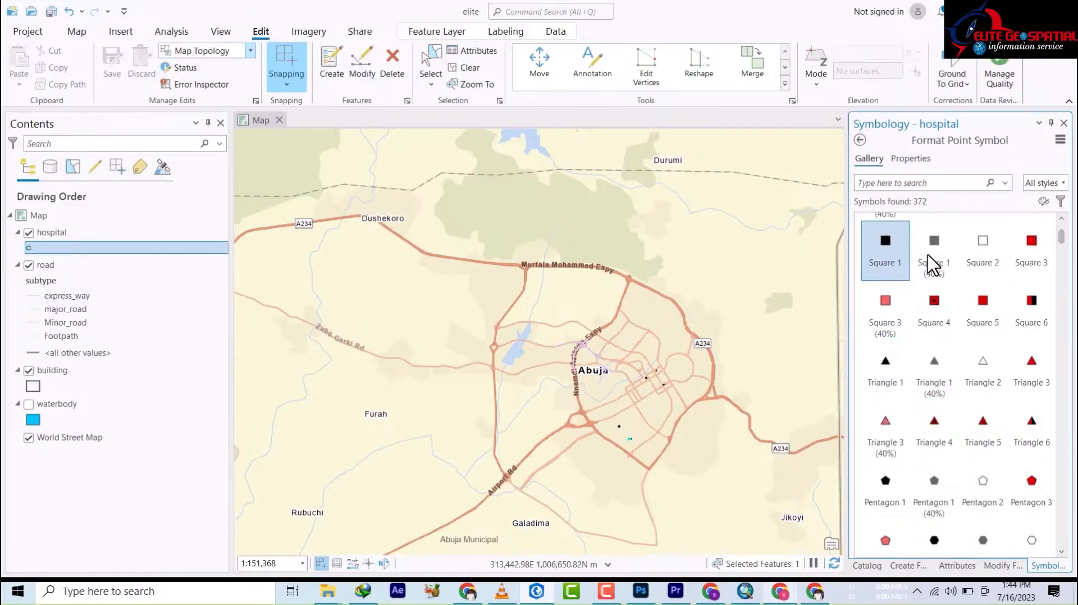
click(948, 317)
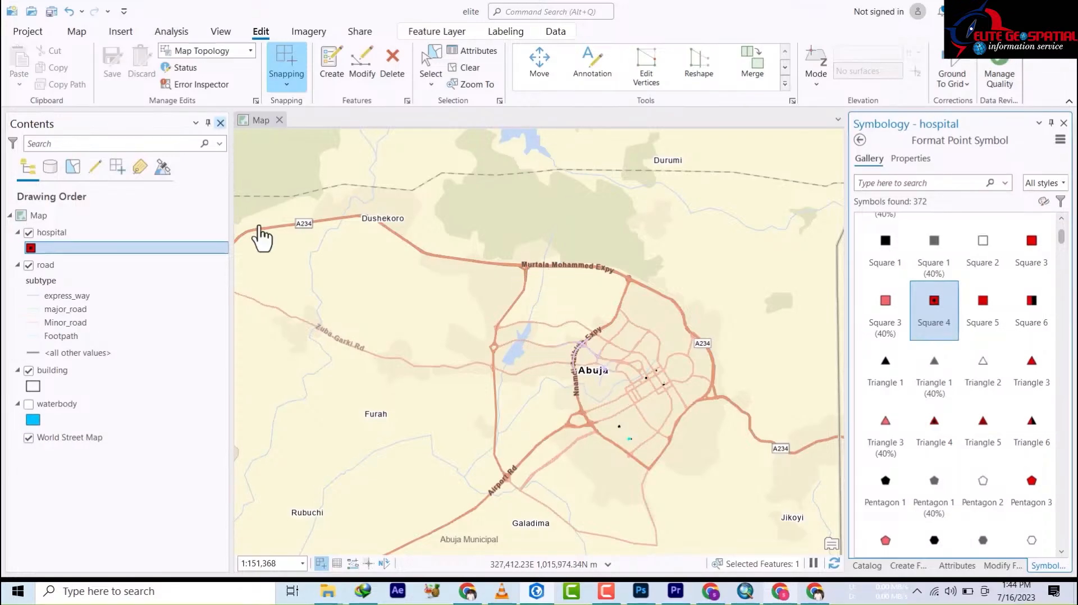
Start creating features with the hospital template and place points at Furah, Durumi, Dushekoro and Jikoyi
click(332, 69)
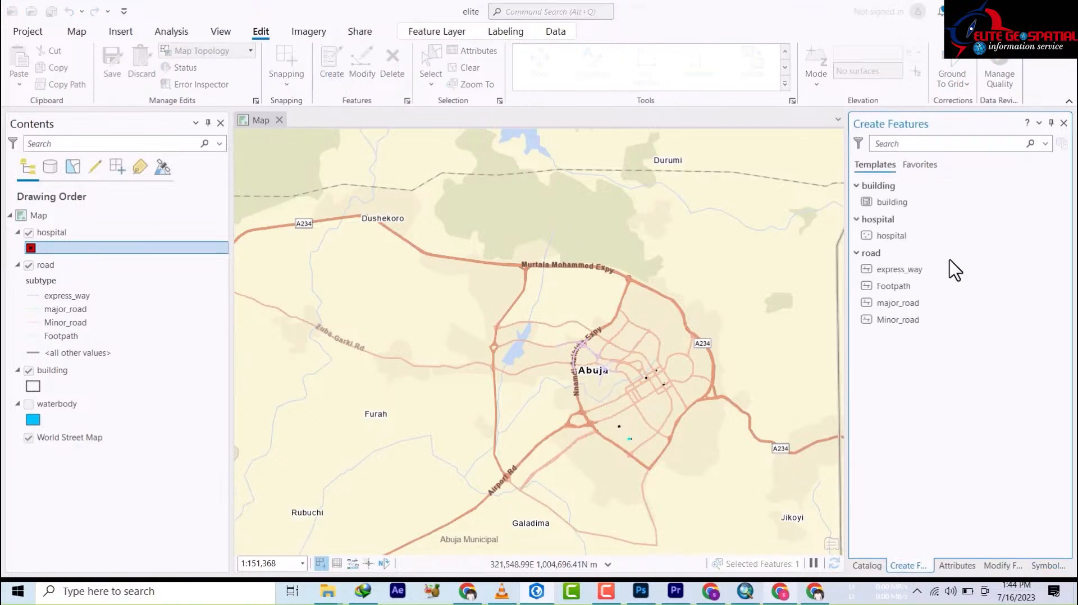
click(889, 261)
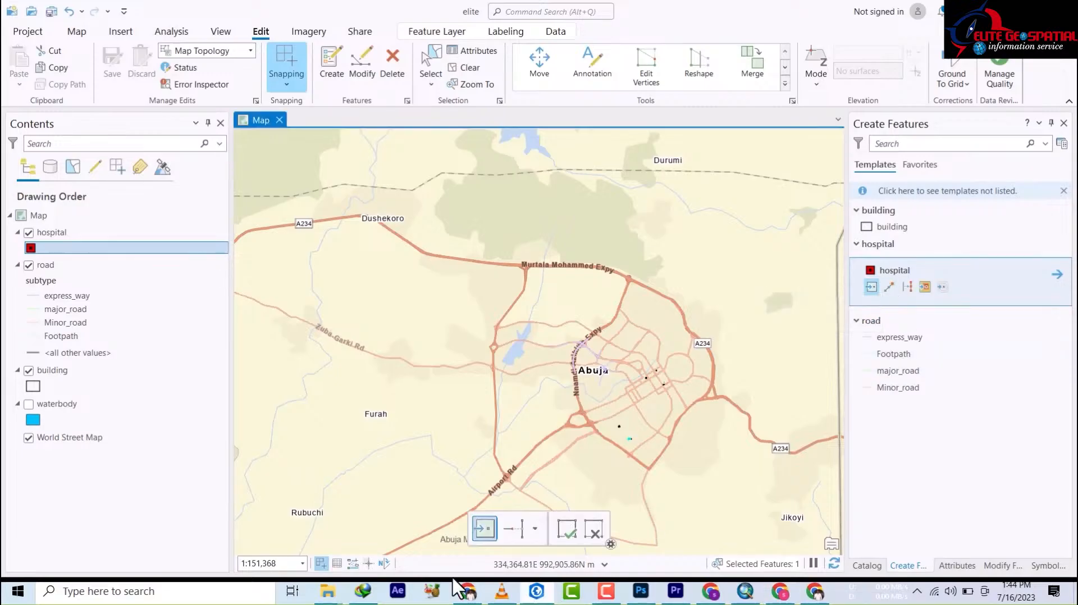
click(368, 414)
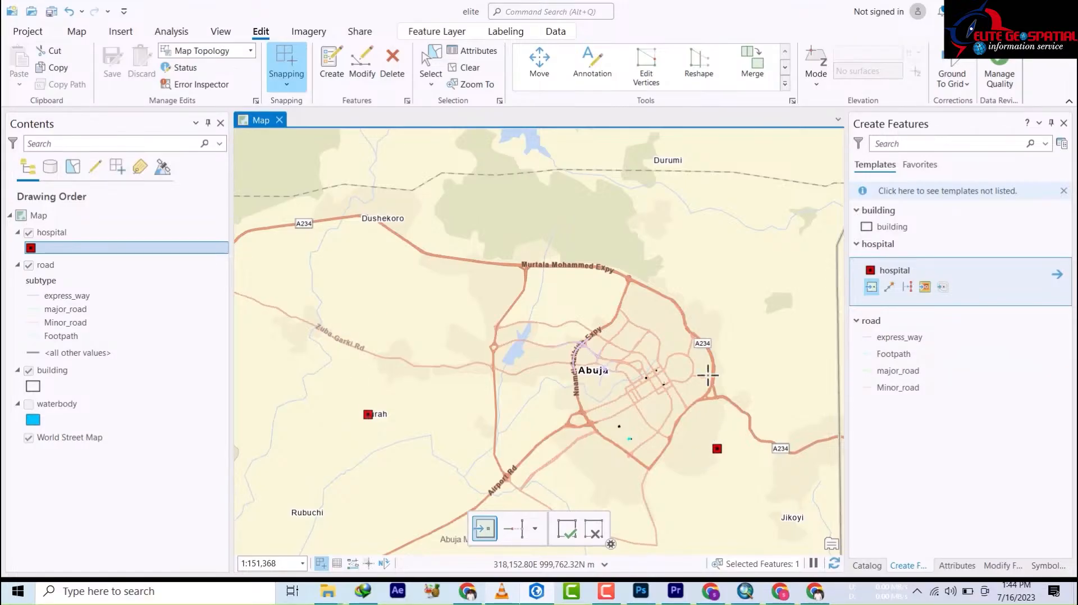
click(664, 161)
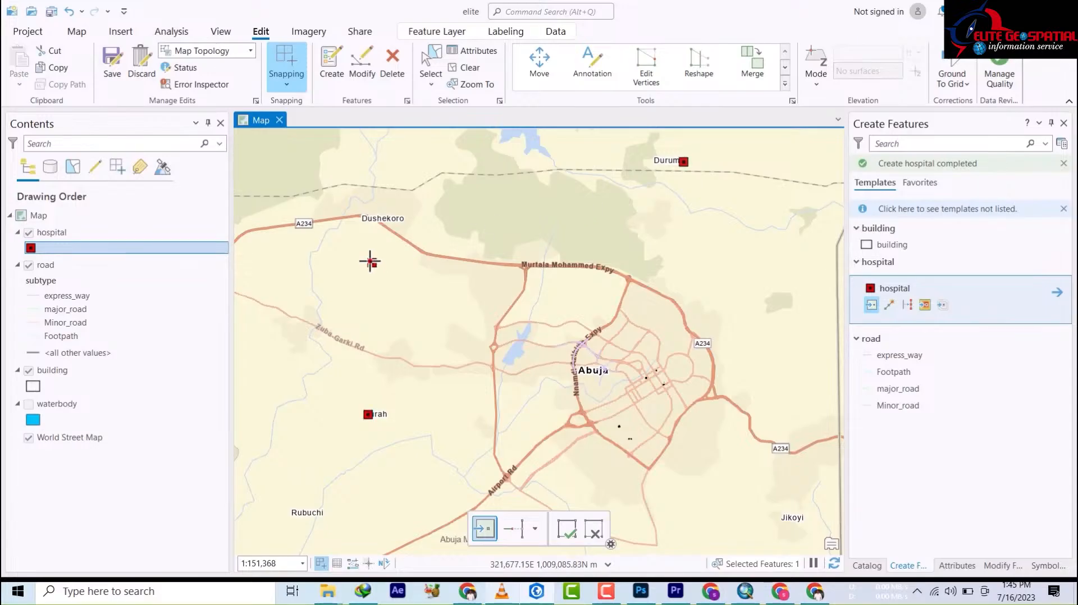
click(367, 217)
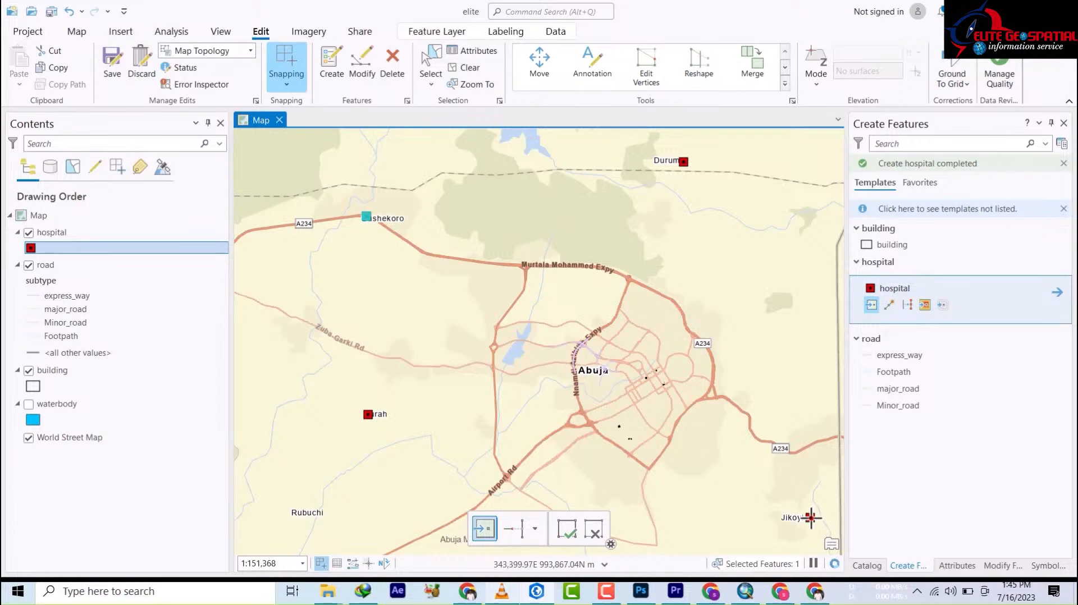
click(810, 517)
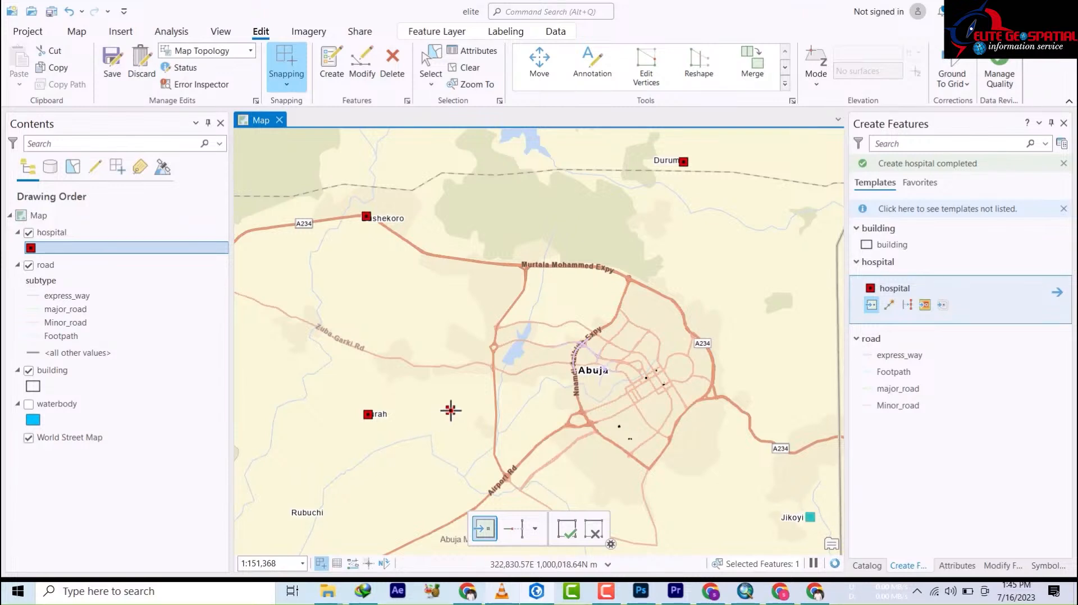
Add hospital points northeast of Ligwai and at Galadima, Ginda and Ligwai, south of Abuja
drag(455, 420, 469, 301)
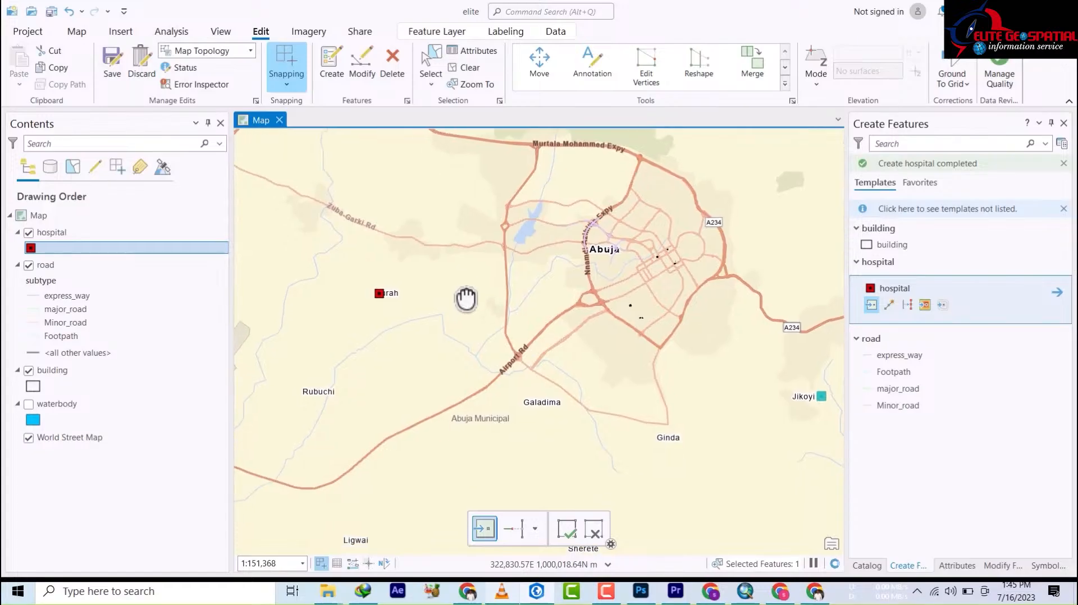
click(506, 429)
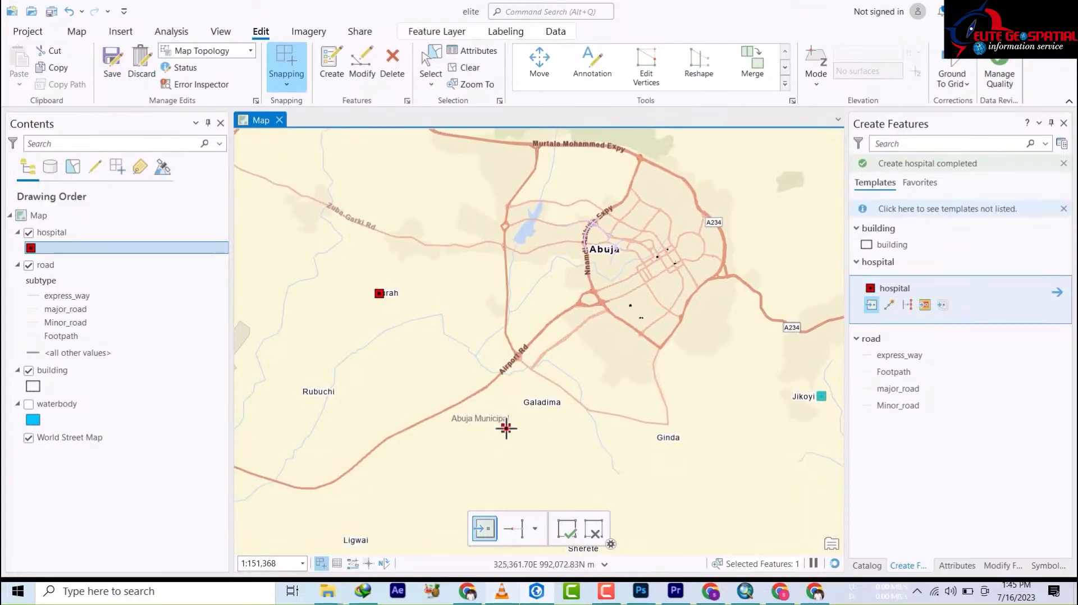
click(446, 457)
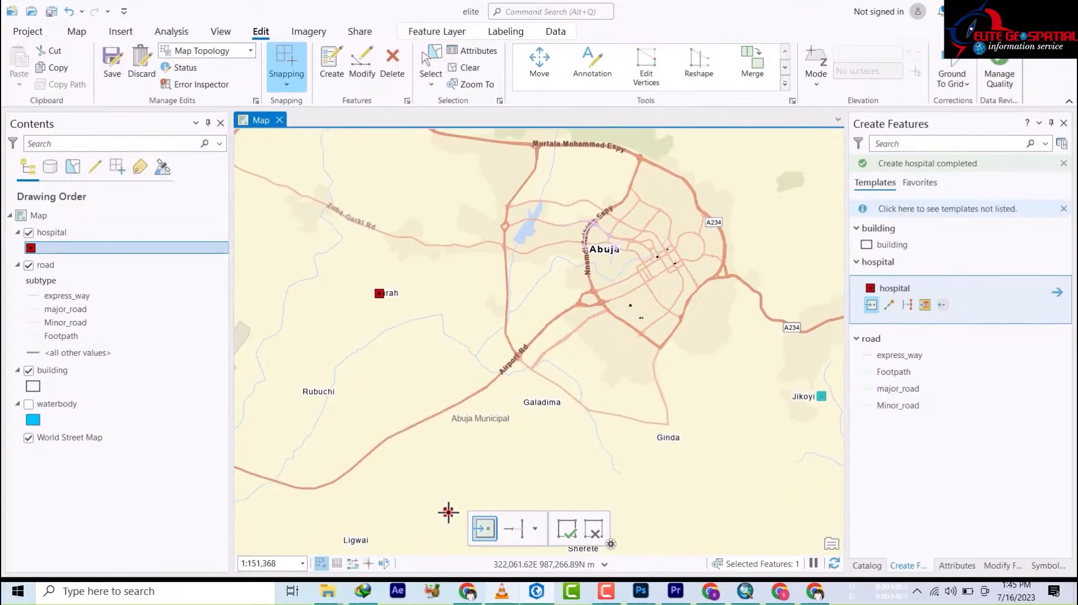
click(448, 512)
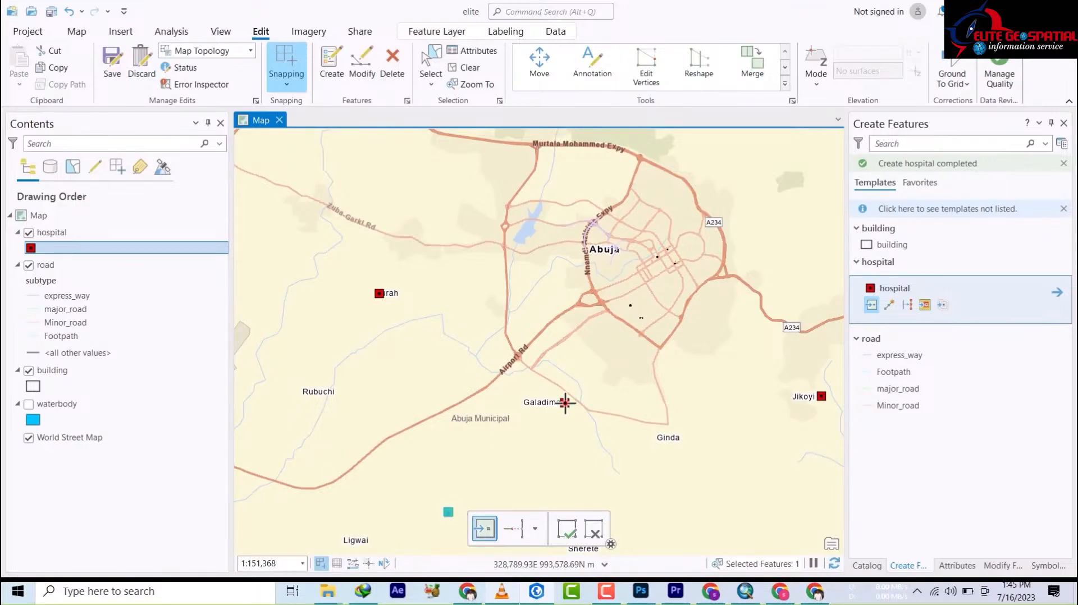
click(690, 440)
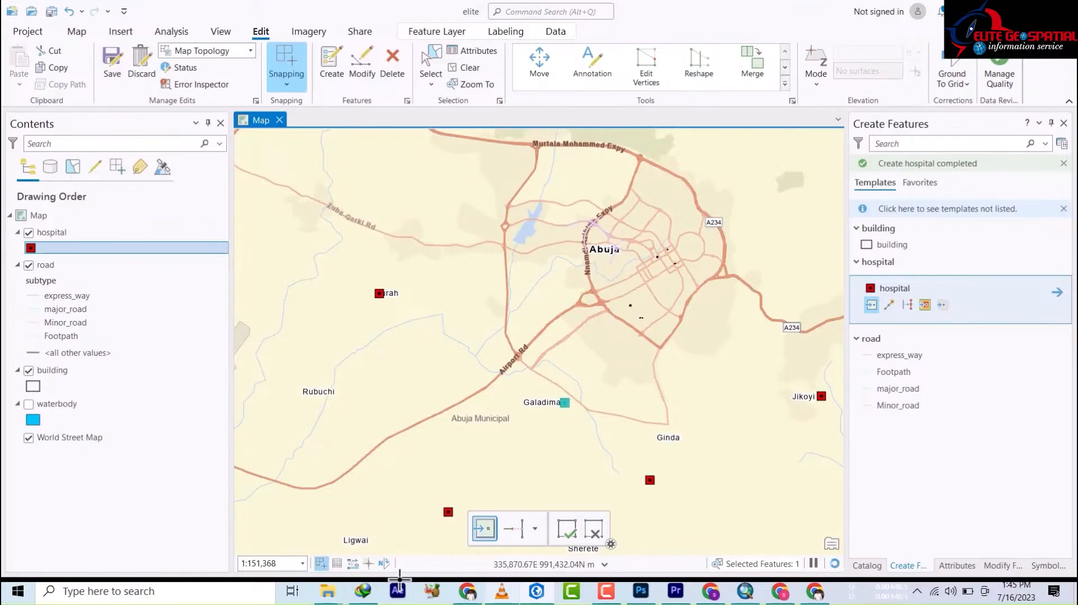
click(336, 540)
Add hospital points at Sherete, Ashata, Kwaye and Gaubi in the southern part of the map
drag(480, 454, 491, 225)
click(587, 324)
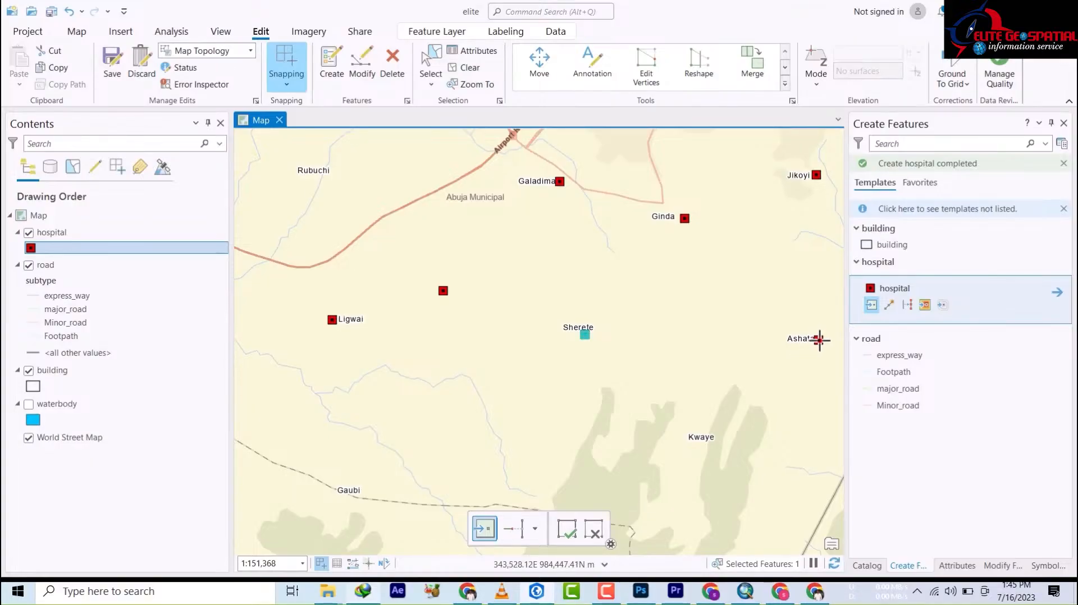
click(819, 339)
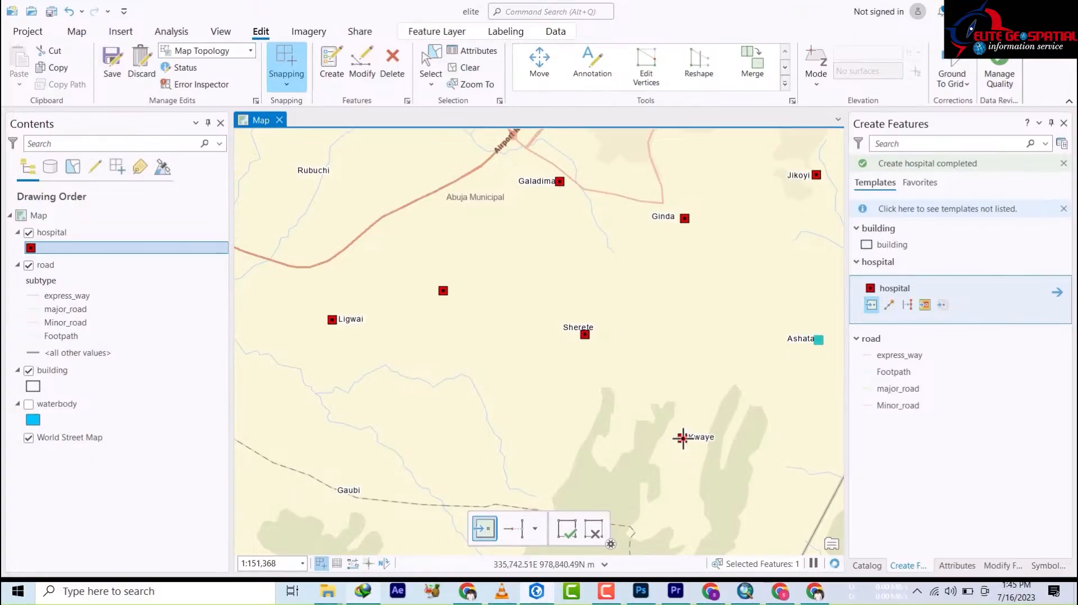
click(683, 438)
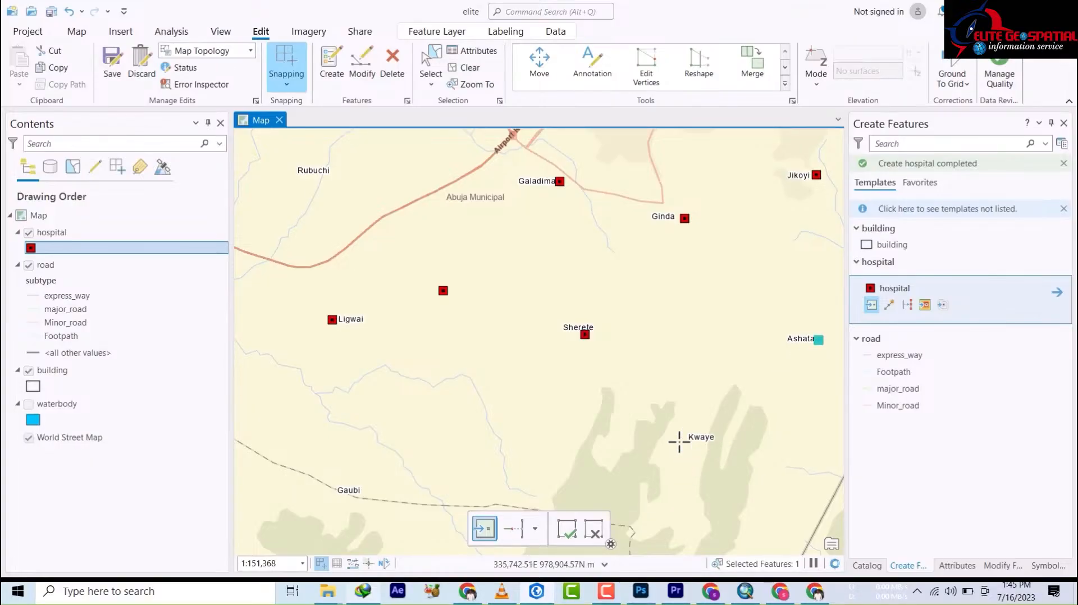
click(336, 492)
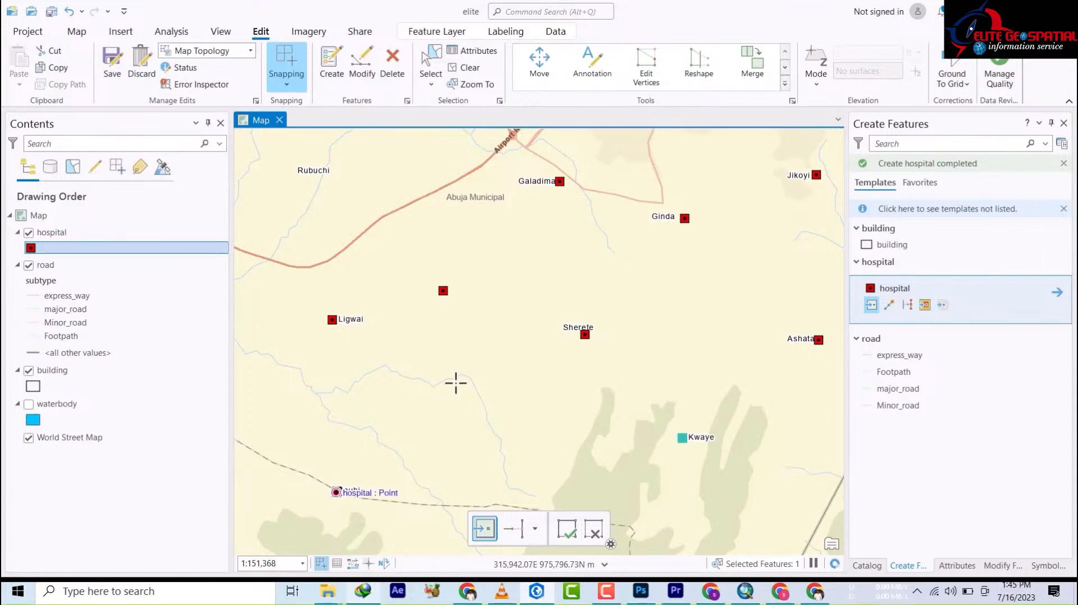
Add hospital points at Tungan Ali, Rubuchi, Gwari and Bassa, west of Abuja
drag(470, 354, 842, 565)
click(579, 340)
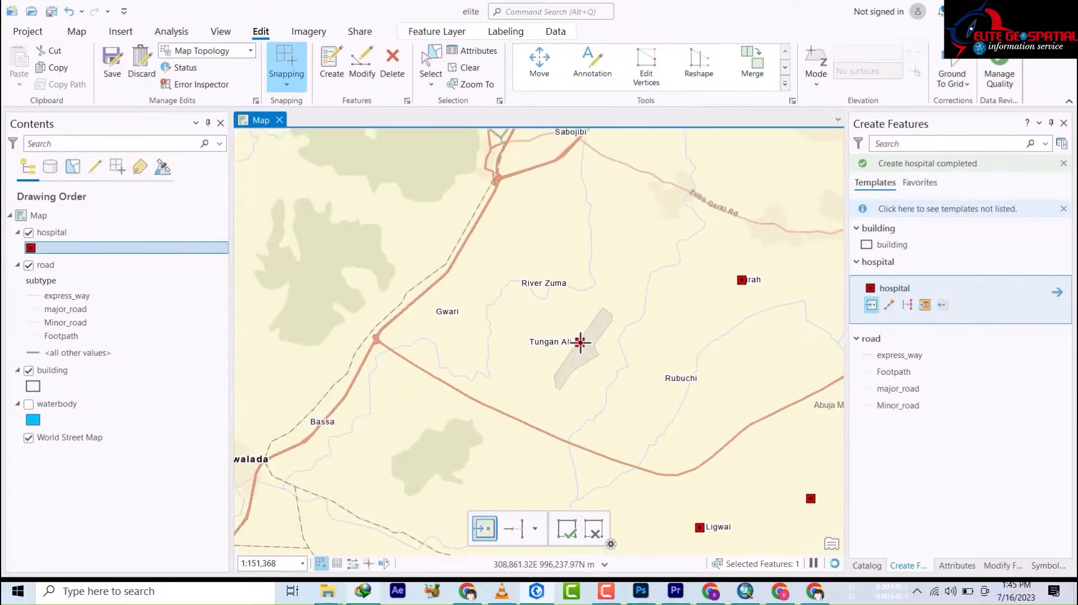
click(711, 378)
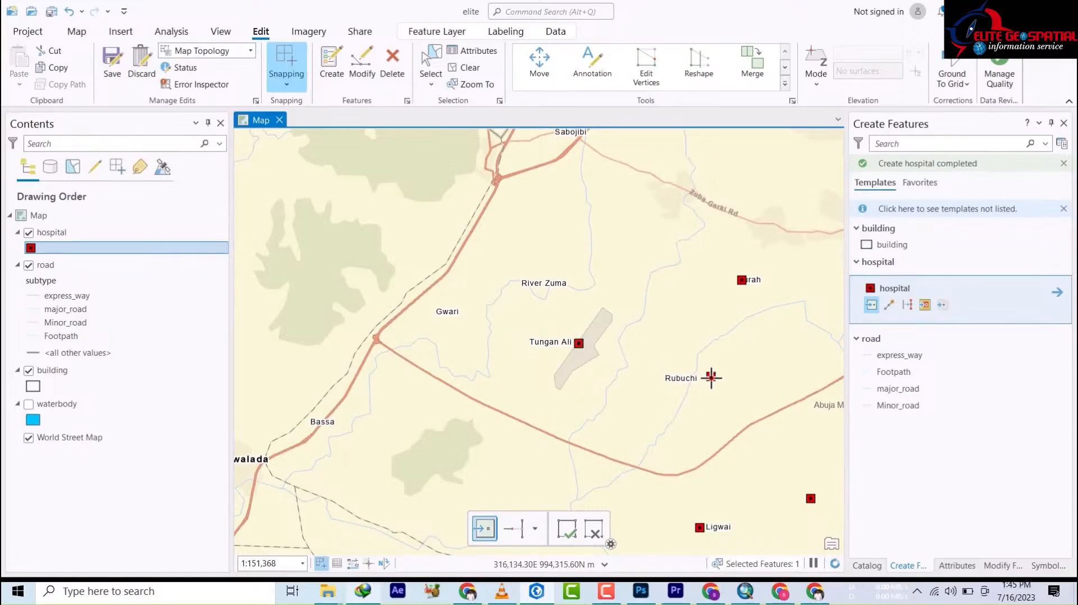
click(462, 310)
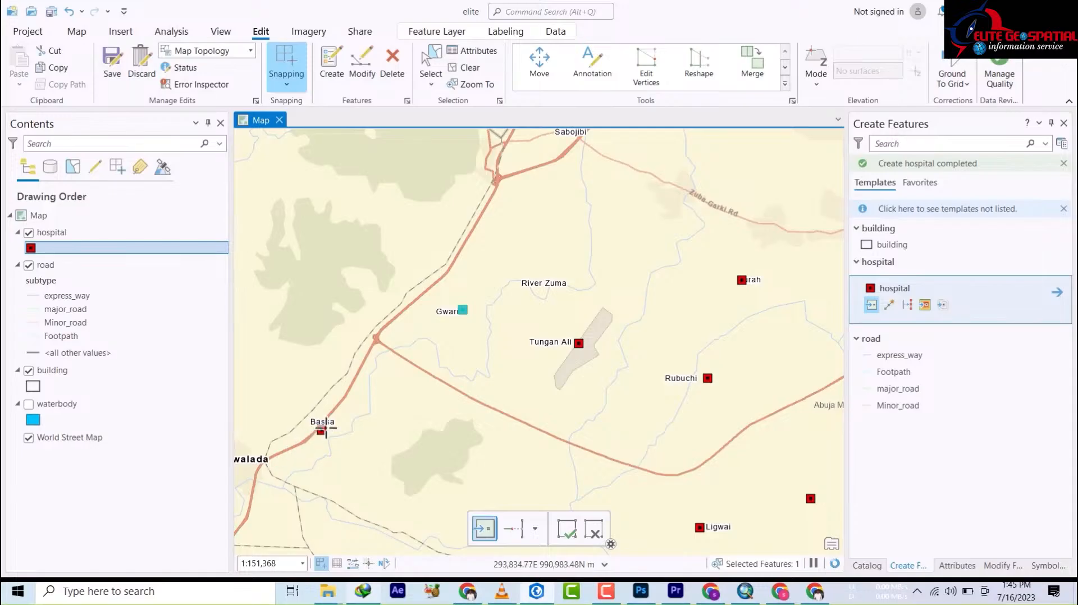
Add hospital points at Sabojibi, Ibo, Suleja and Kwonkashe, northwest of Abuja
drag(527, 233, 493, 396)
click(558, 310)
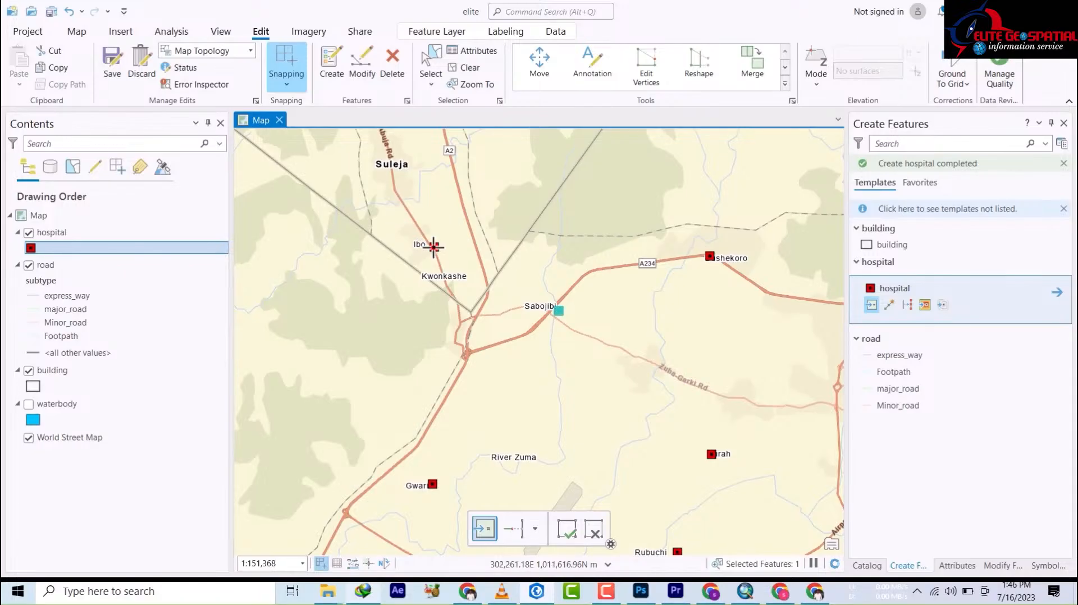
click(396, 167)
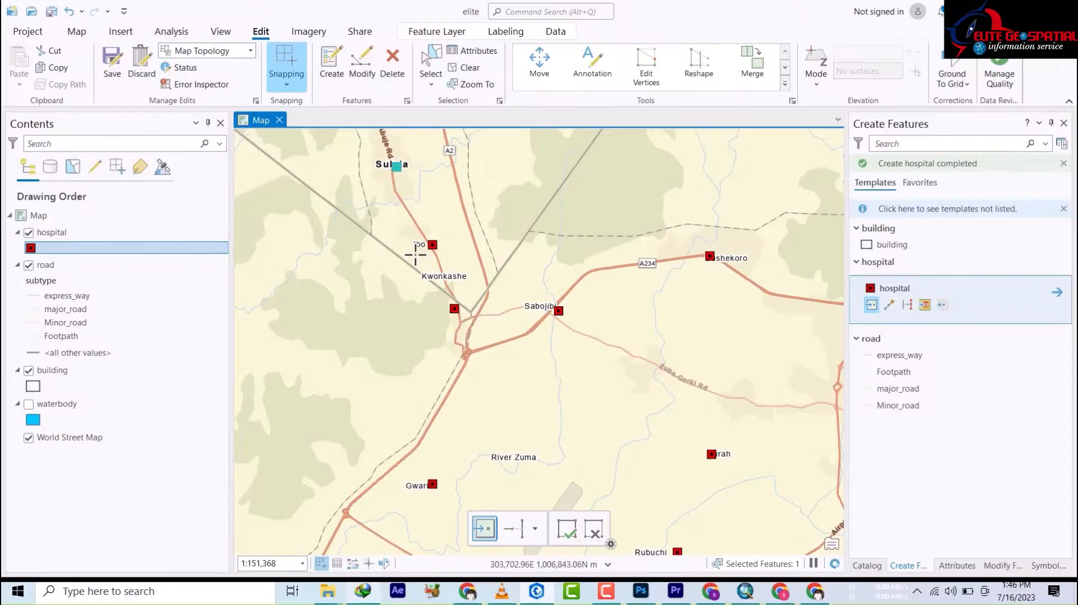
click(450, 278)
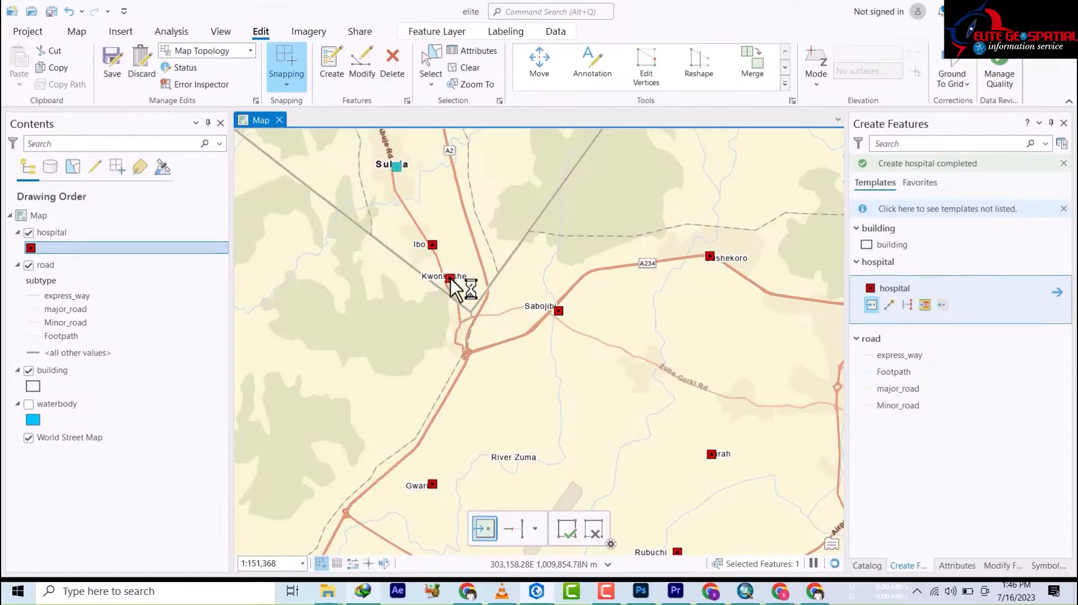
scroll(442, 249, down, 5)
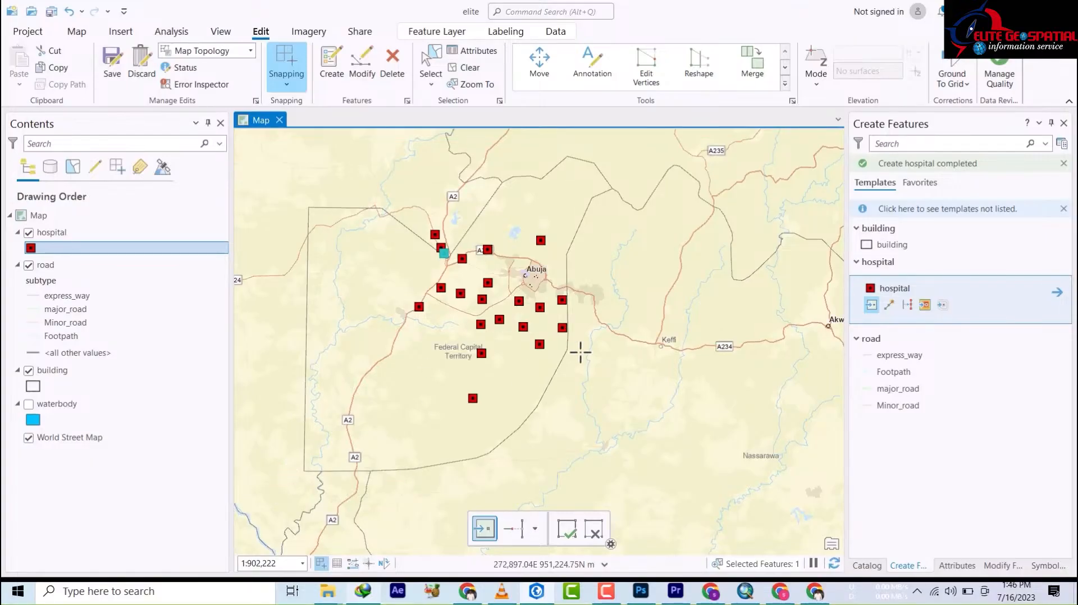
click(549, 323)
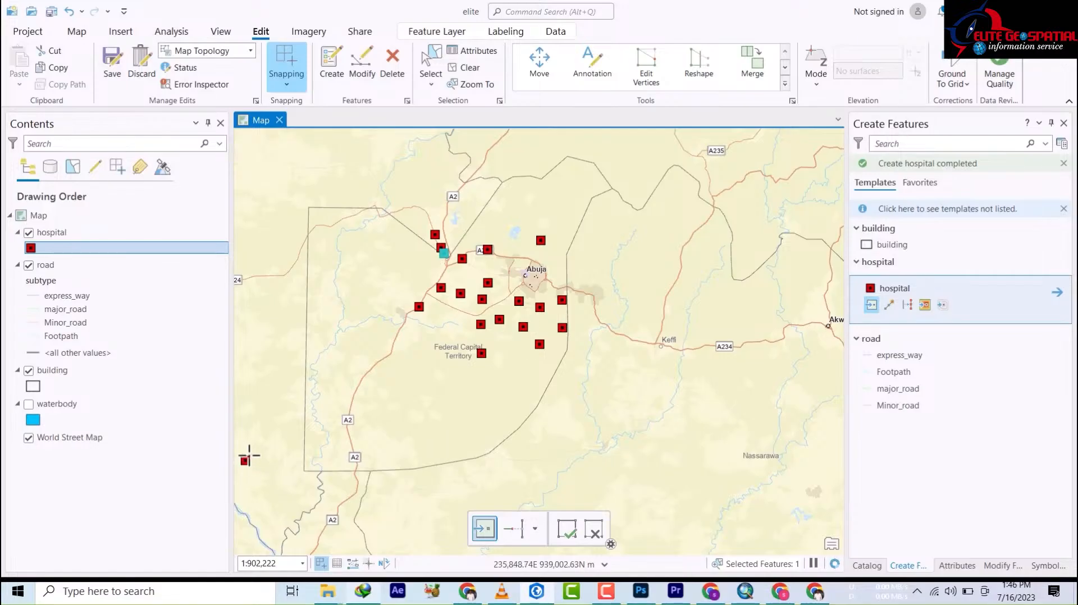
drag(393, 209, 445, 306)
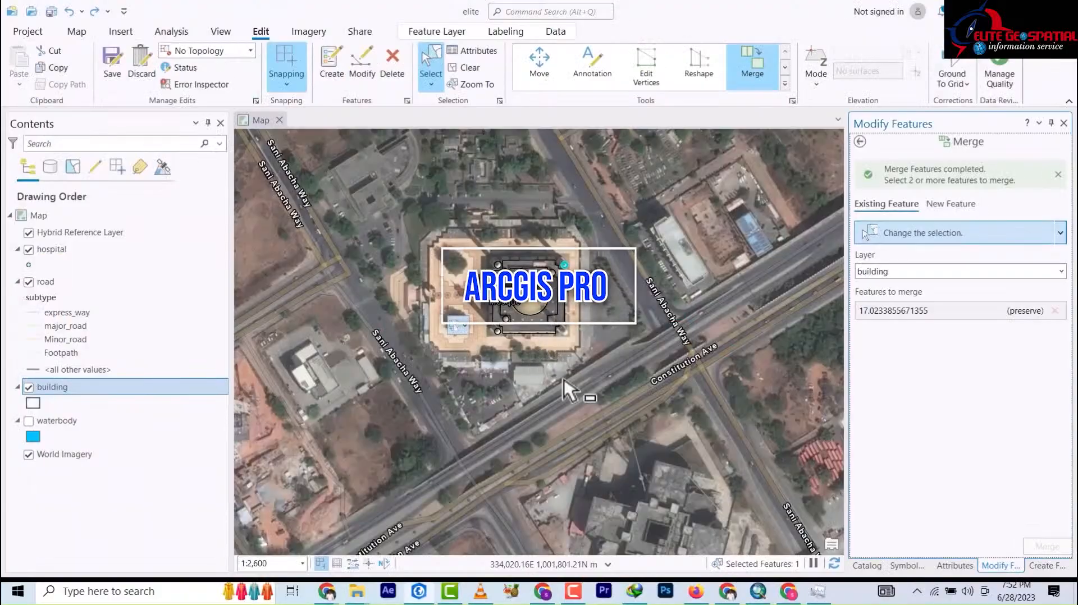
scroll(589, 383, down, 3)
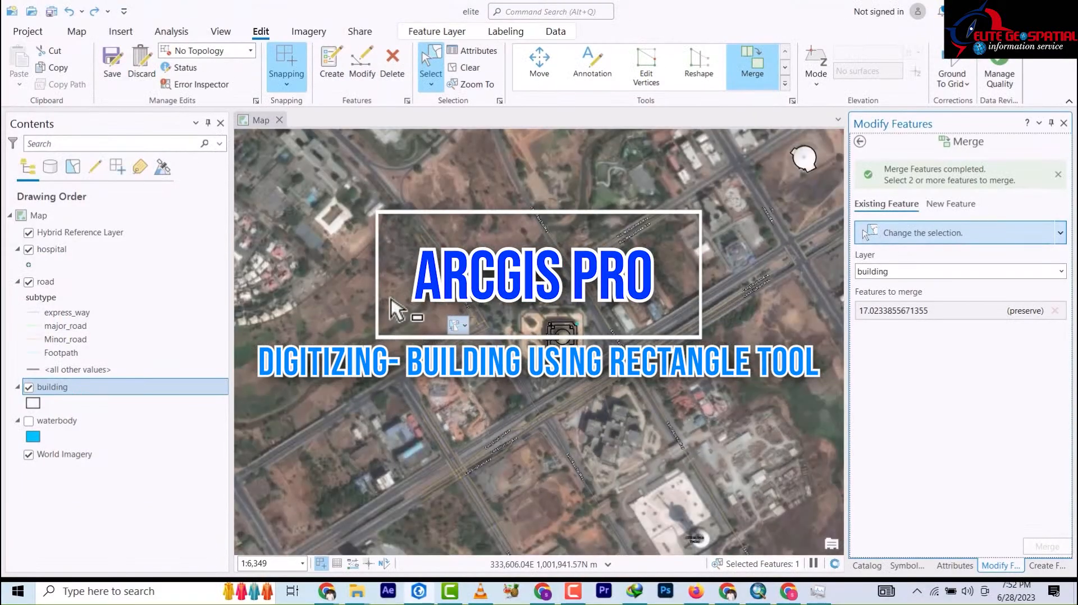
Digitize the long building on the north side of Bendel St, between Kazaure St and Yenegoa St, using the building template's Rectangle tool
scroll(397, 308, down, 5)
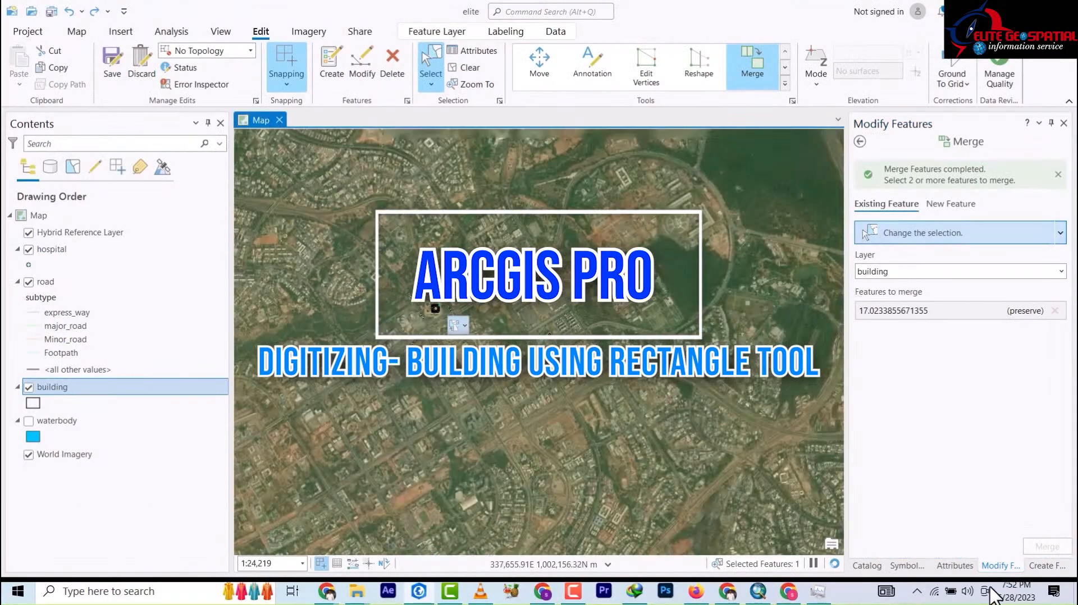
click(1045, 566)
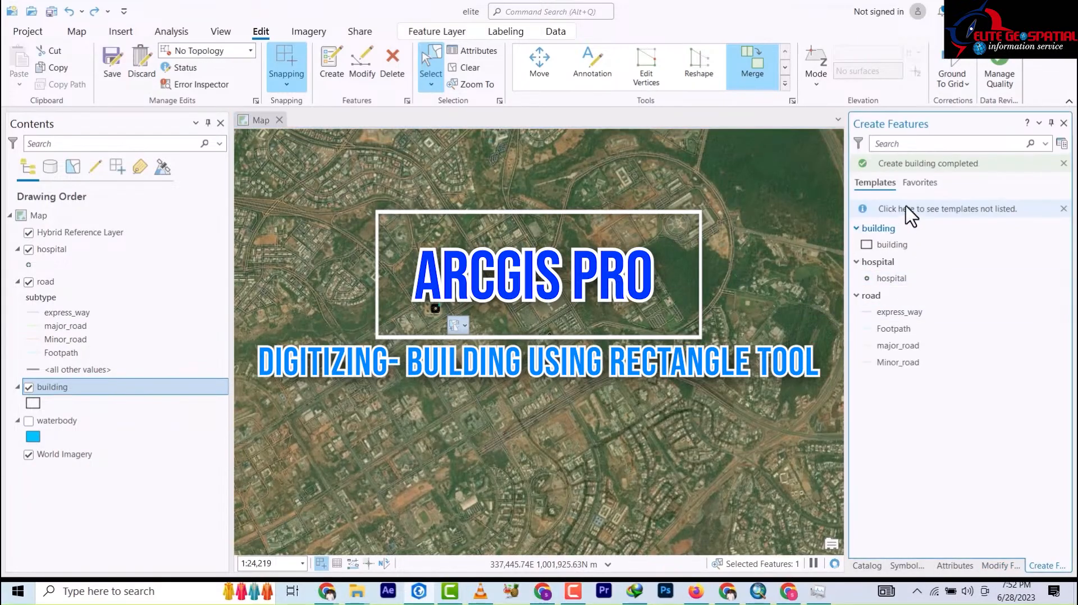
click(888, 250)
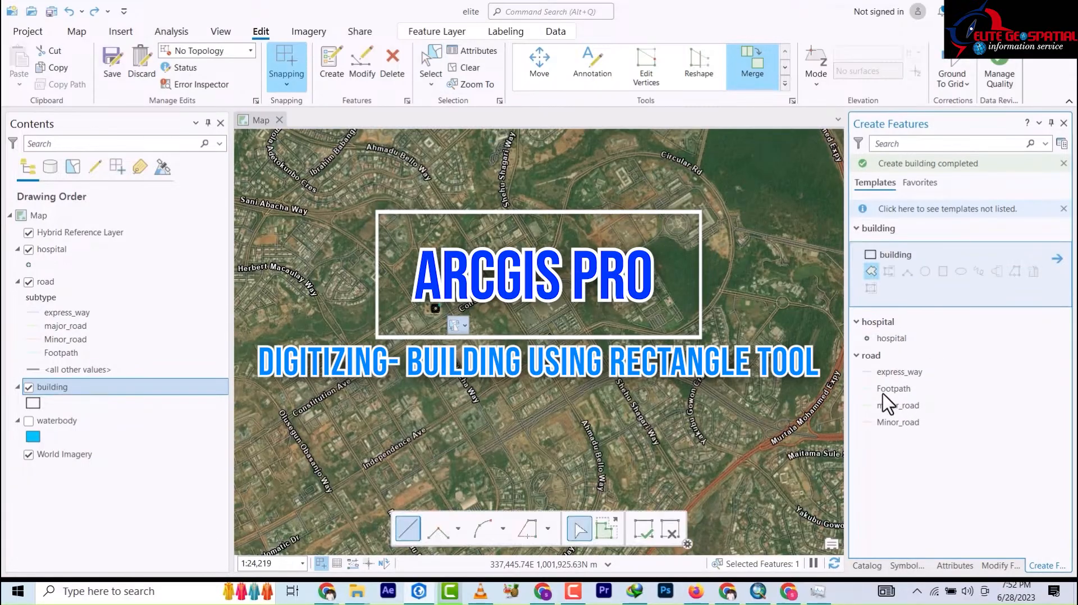
click(944, 272)
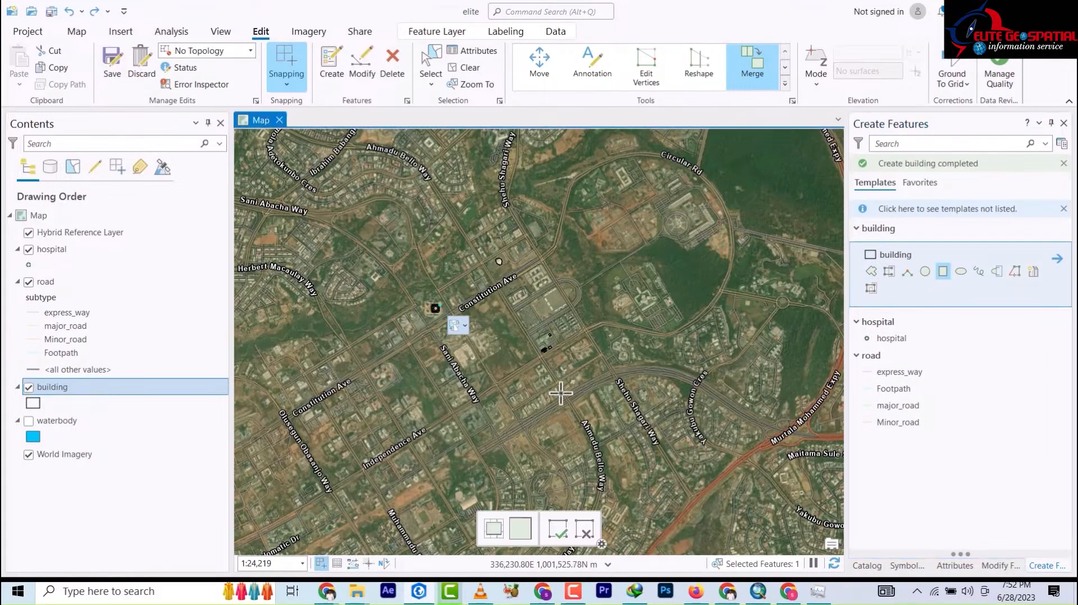
drag(549, 377, 572, 332)
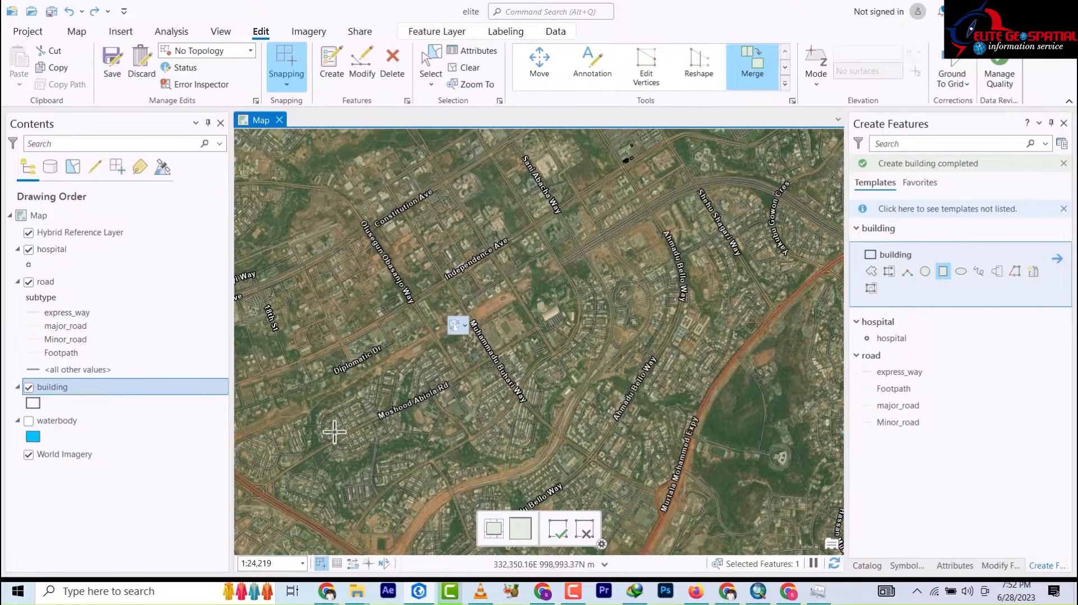
scroll(551, 385, down, 3)
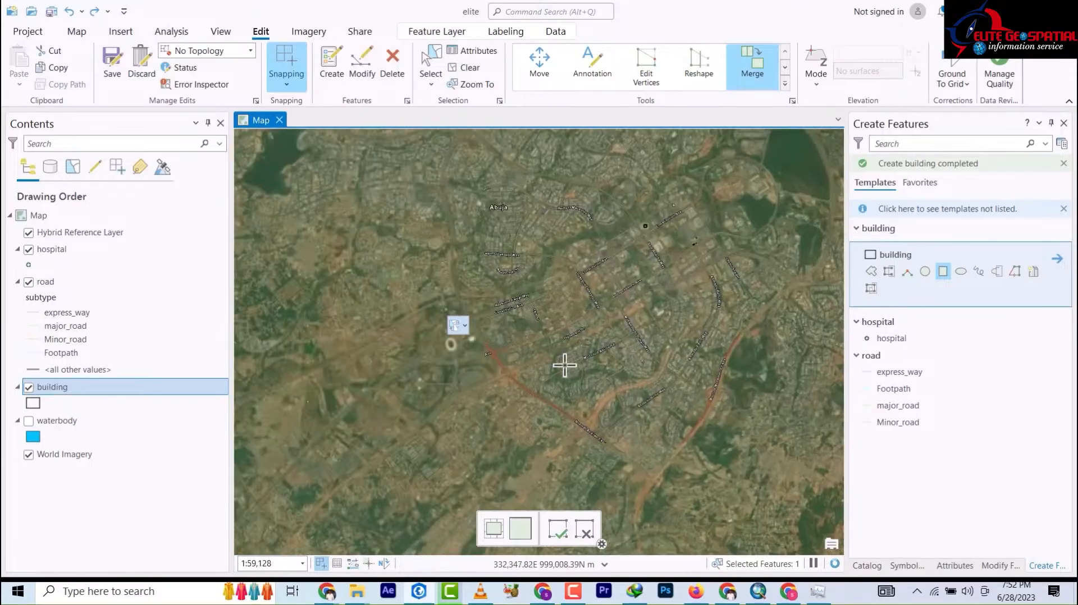
scroll(564, 366, up, 3)
scroll(571, 366, up, 6)
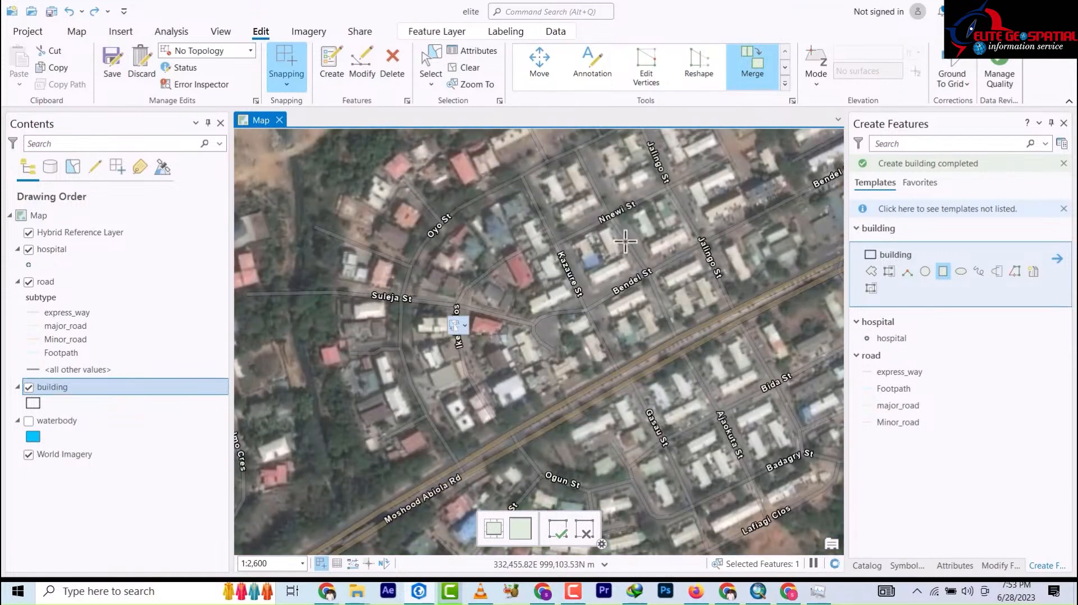
scroll(597, 254, up, 2)
scroll(609, 277, up, 2)
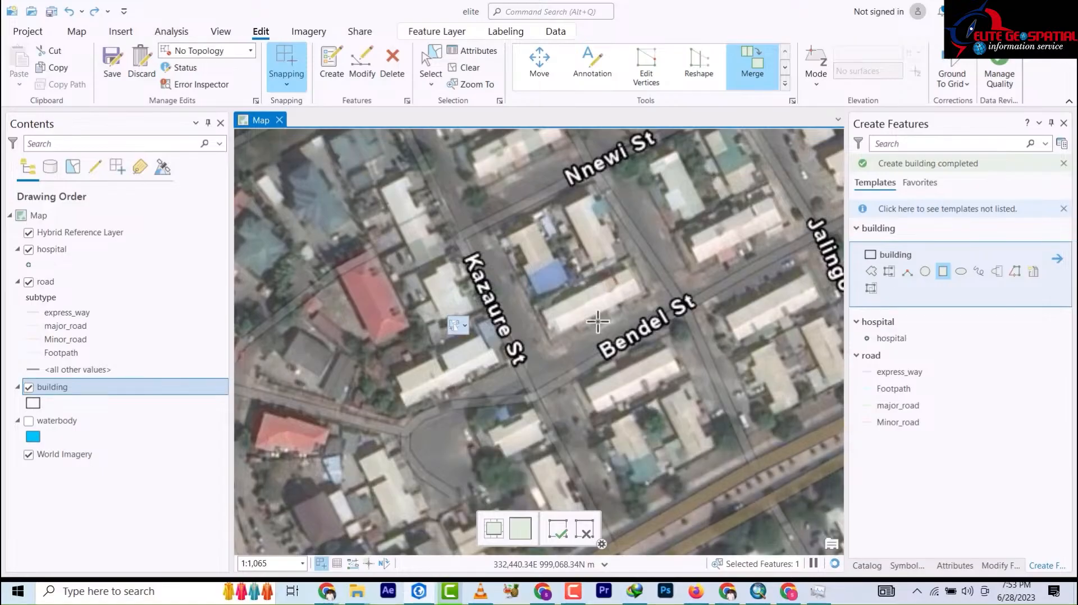
scroll(633, 279, up, 2)
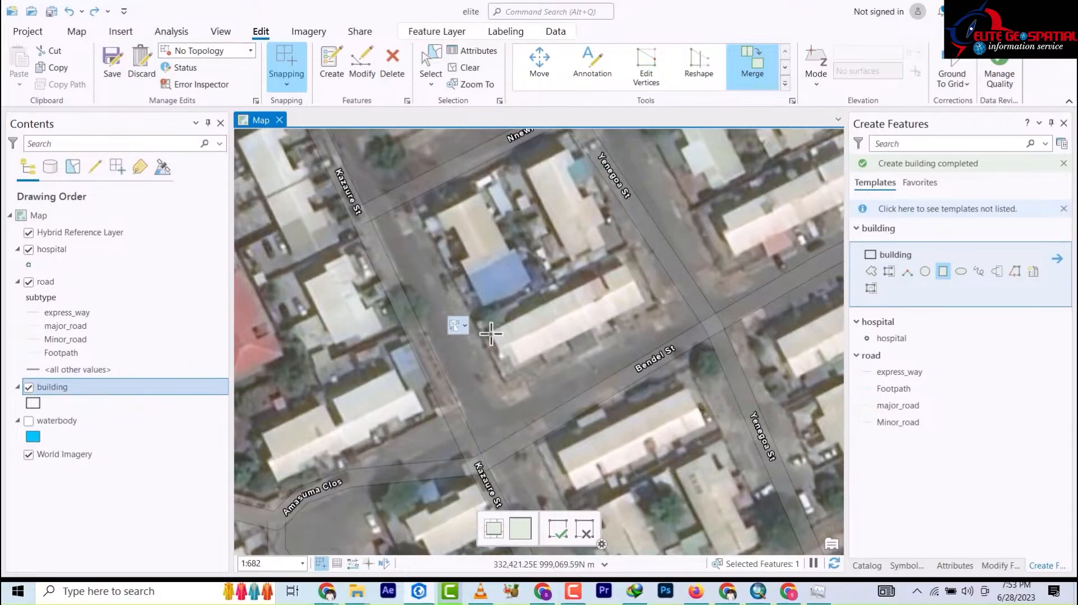
click(489, 332)
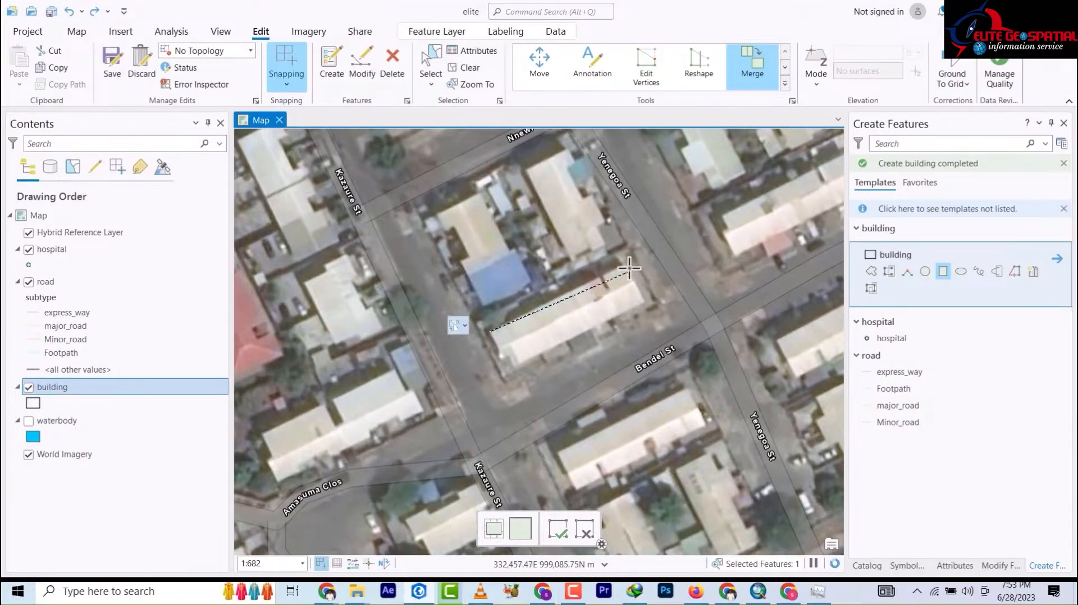
click(624, 266)
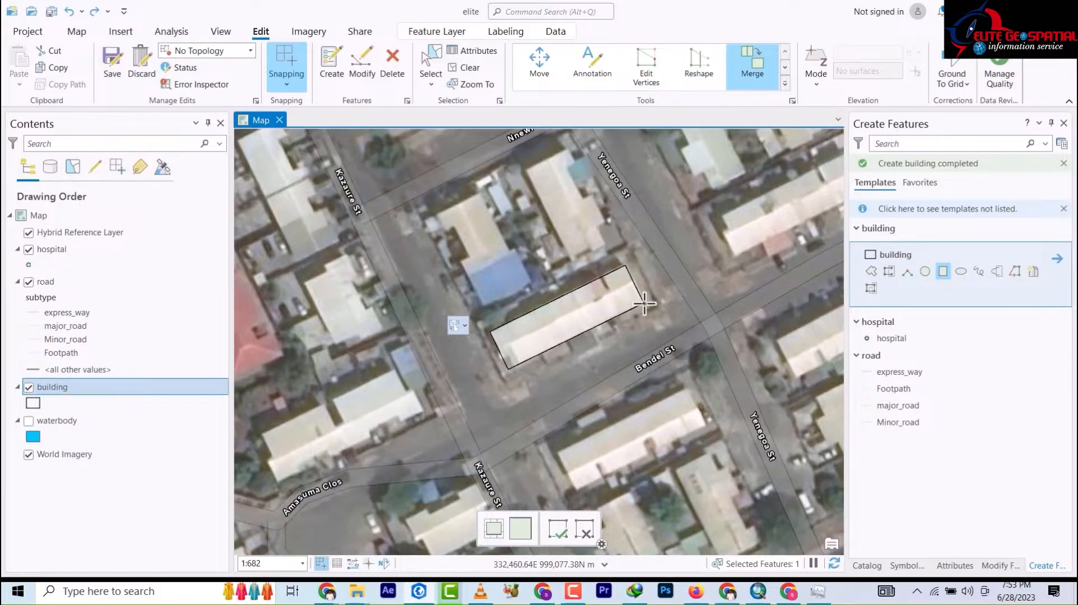
click(644, 304)
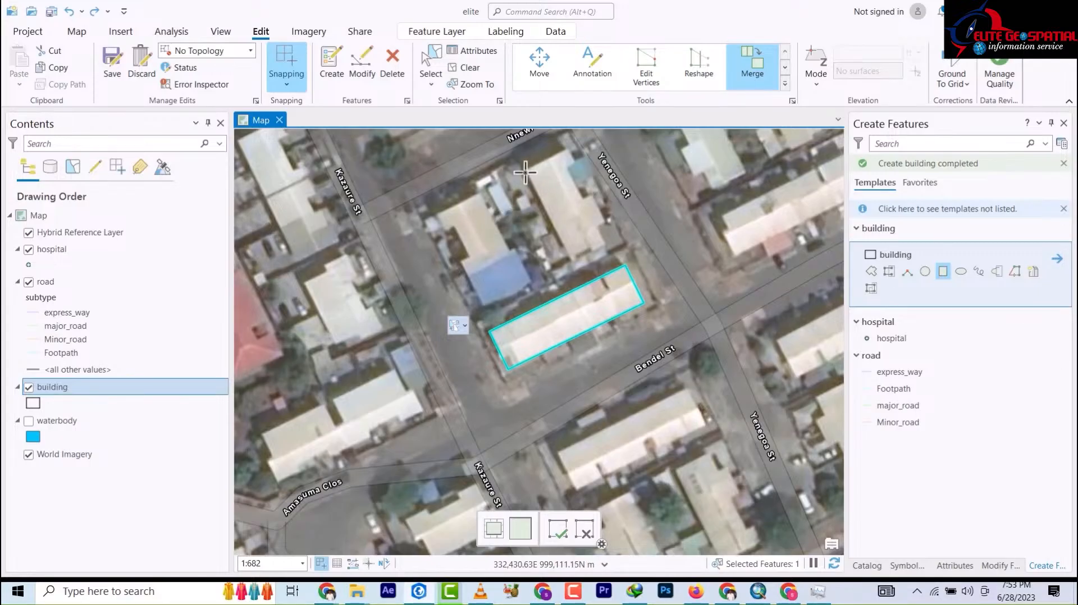
Digitize the building at the Nnewi St and Yenegoa St corner with one main rectangle and two small overlapping rectangles along its east side
click(574, 257)
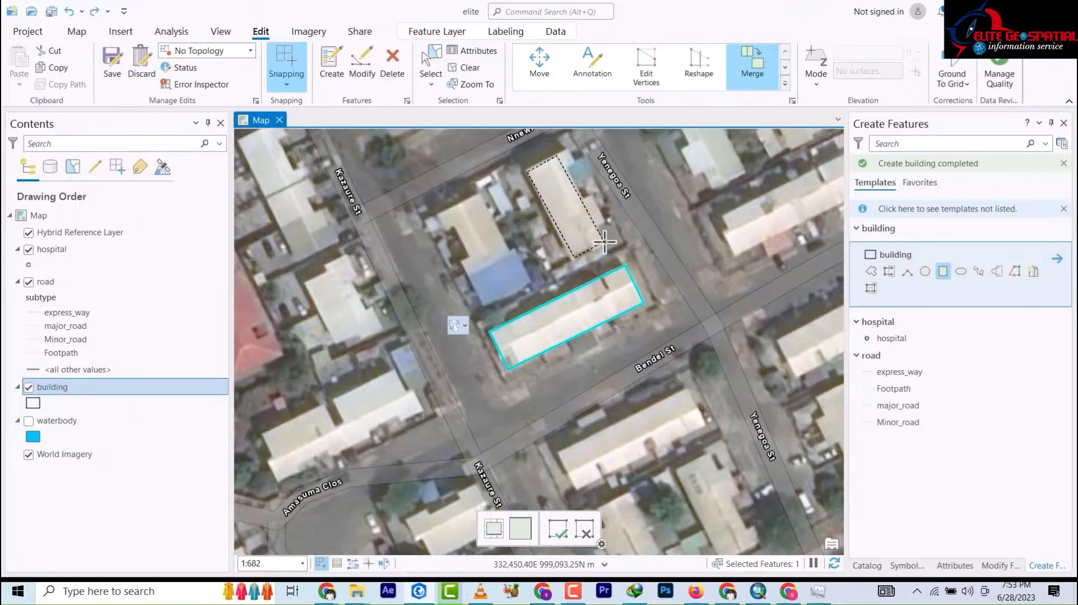
click(605, 220)
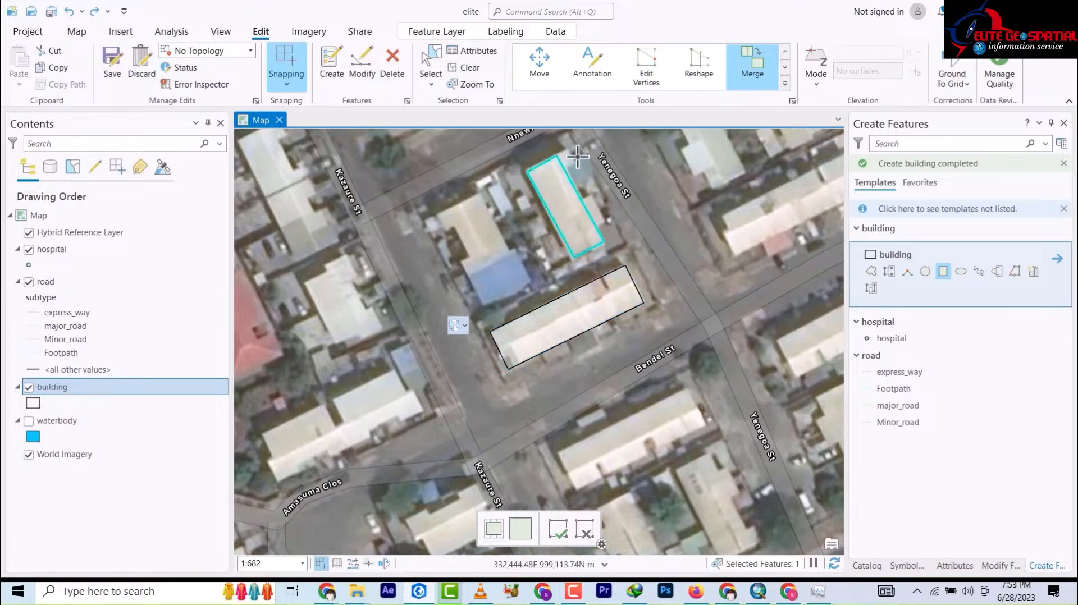
scroll(606, 220, down, 4)
scroll(576, 152, up, 3)
scroll(600, 209, up, 5)
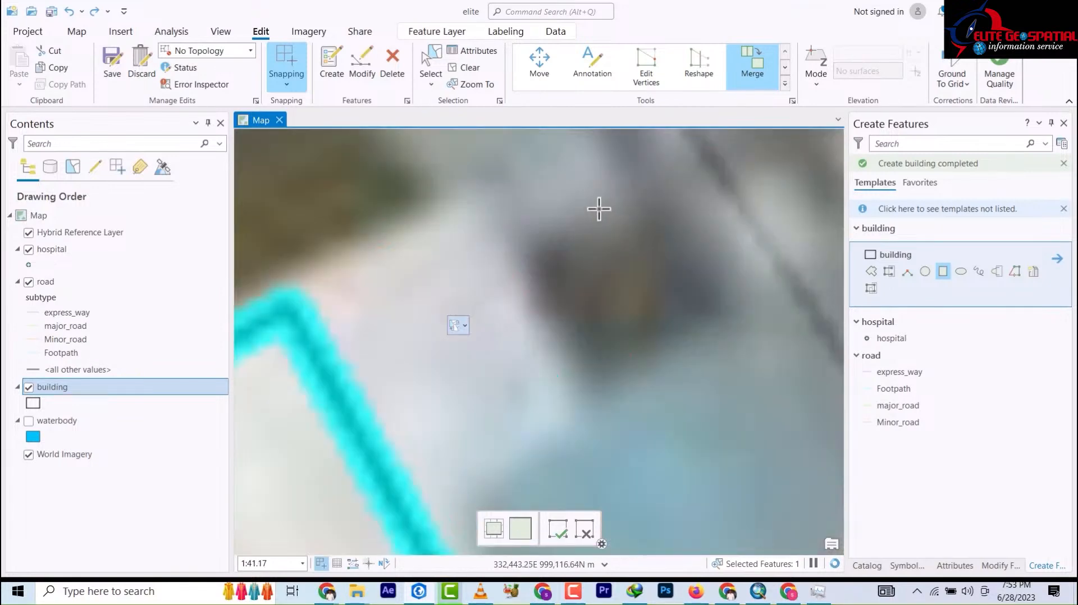
scroll(610, 200, down, 3)
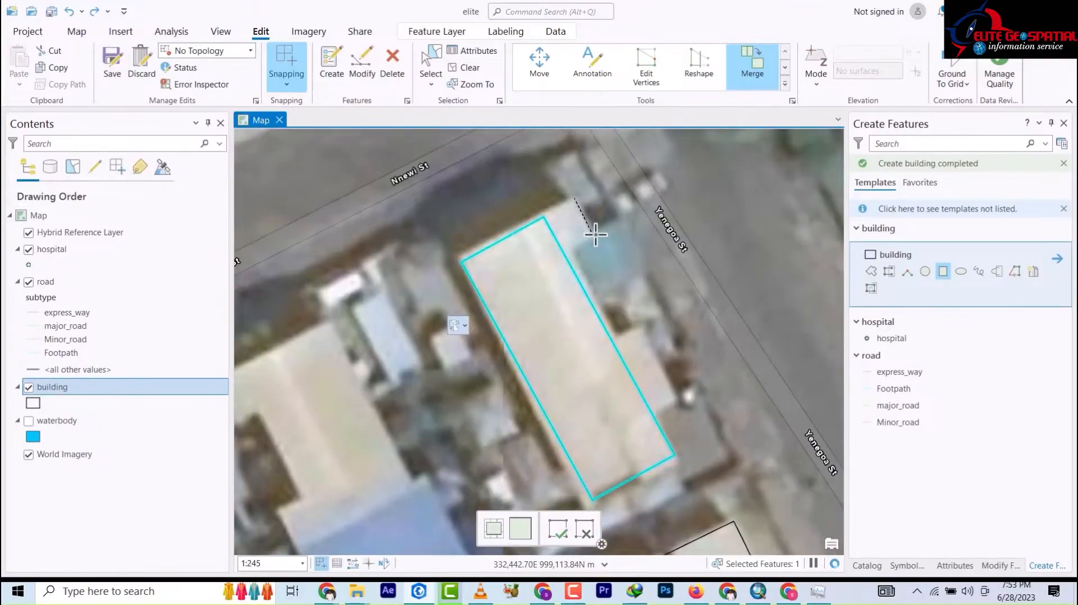
click(560, 261)
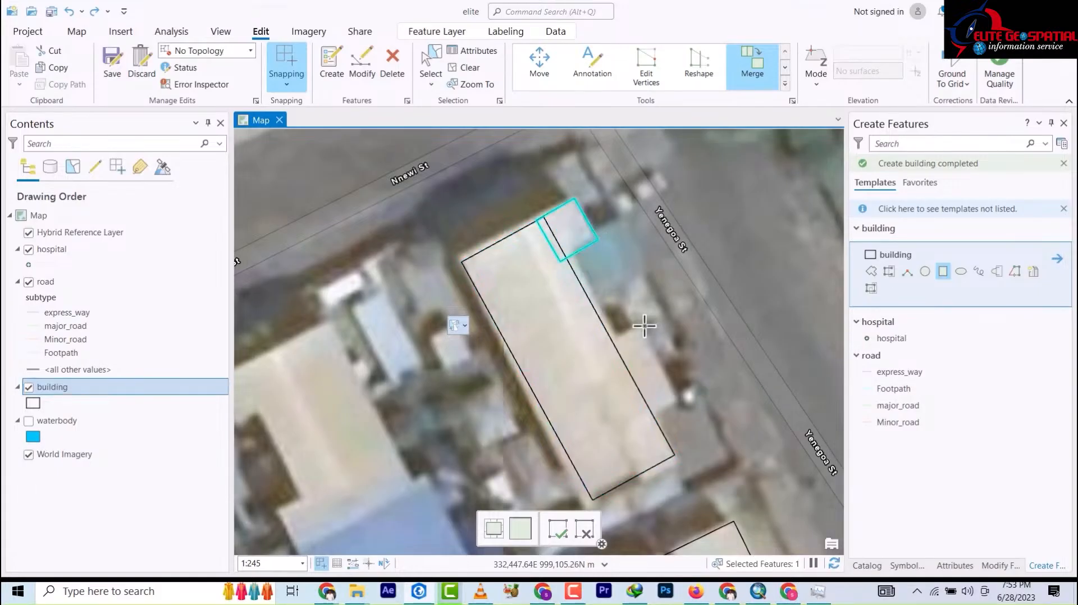
click(675, 398)
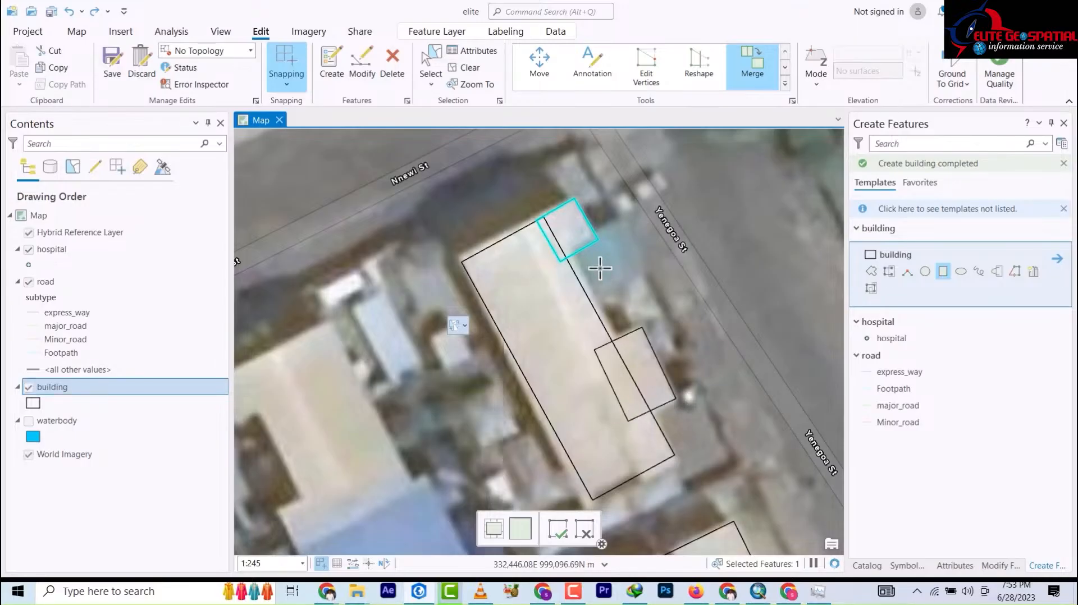
Merge the main rectangle and the two small rectangles near Nnewi St and Yenegoa St into one building feature
scroll(584, 236, down, 5)
scroll(580, 230, up, 5)
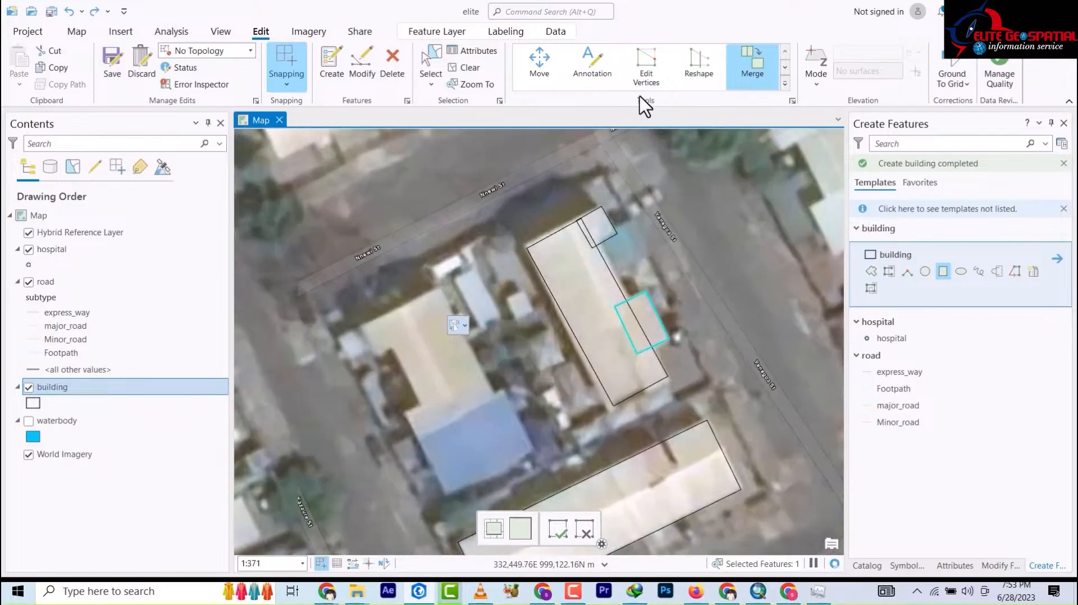
click(429, 72)
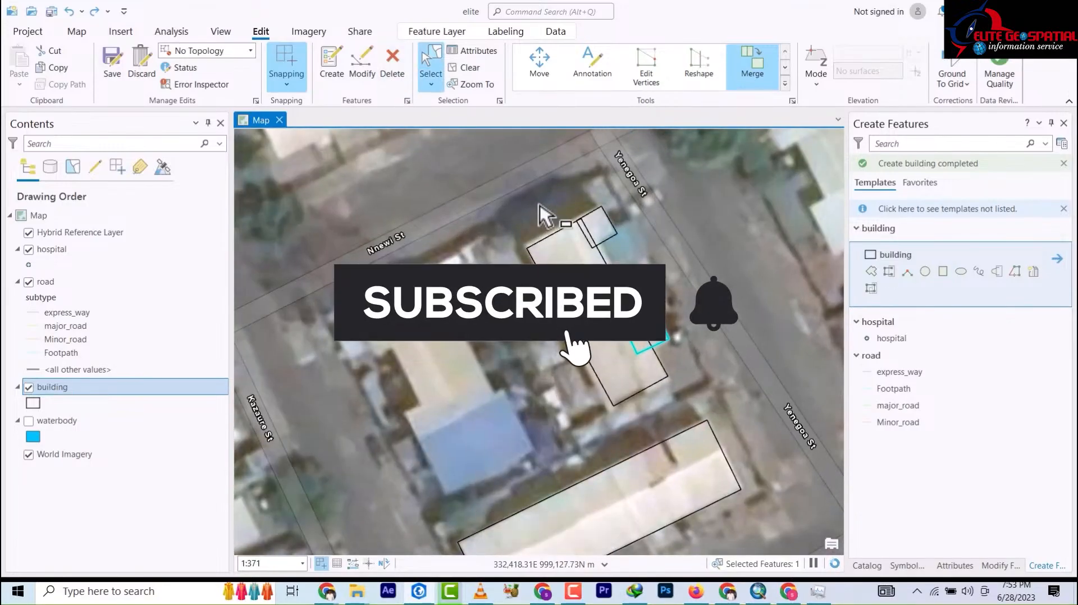
drag(535, 204, 638, 354)
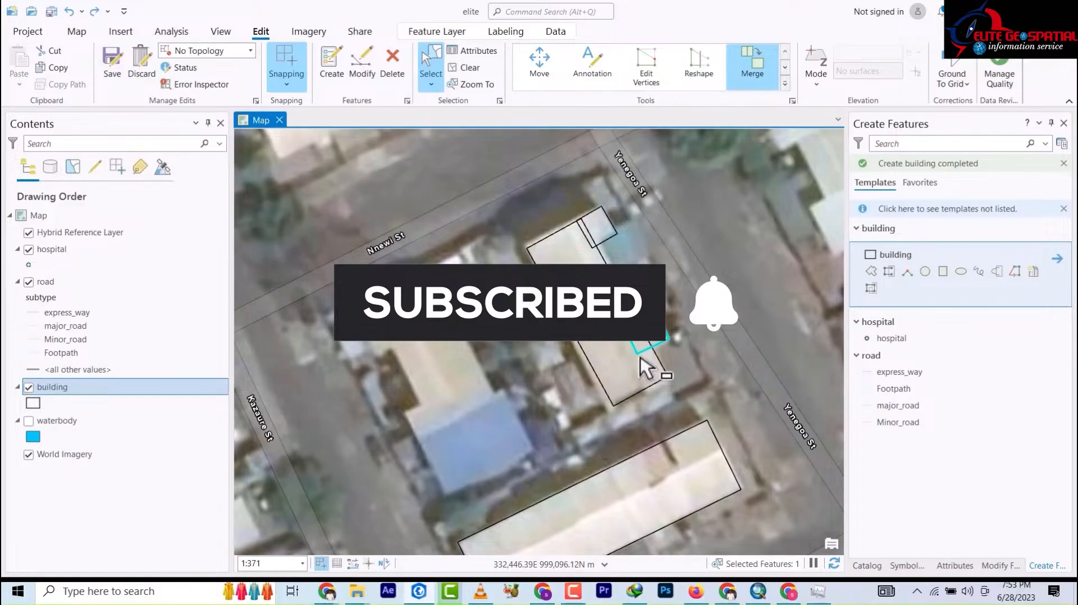
click(763, 68)
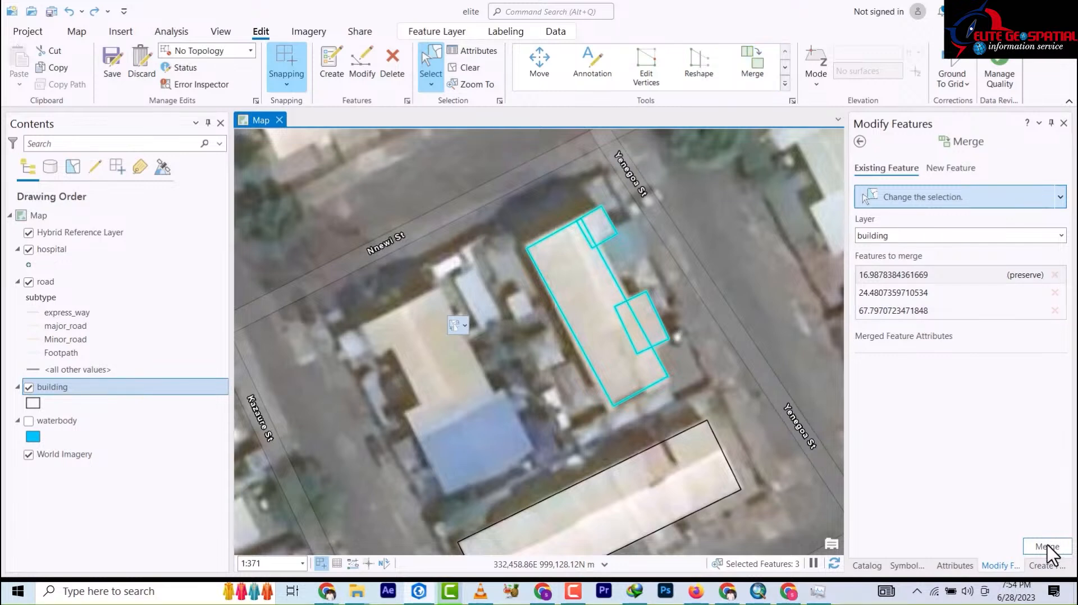
click(1047, 547)
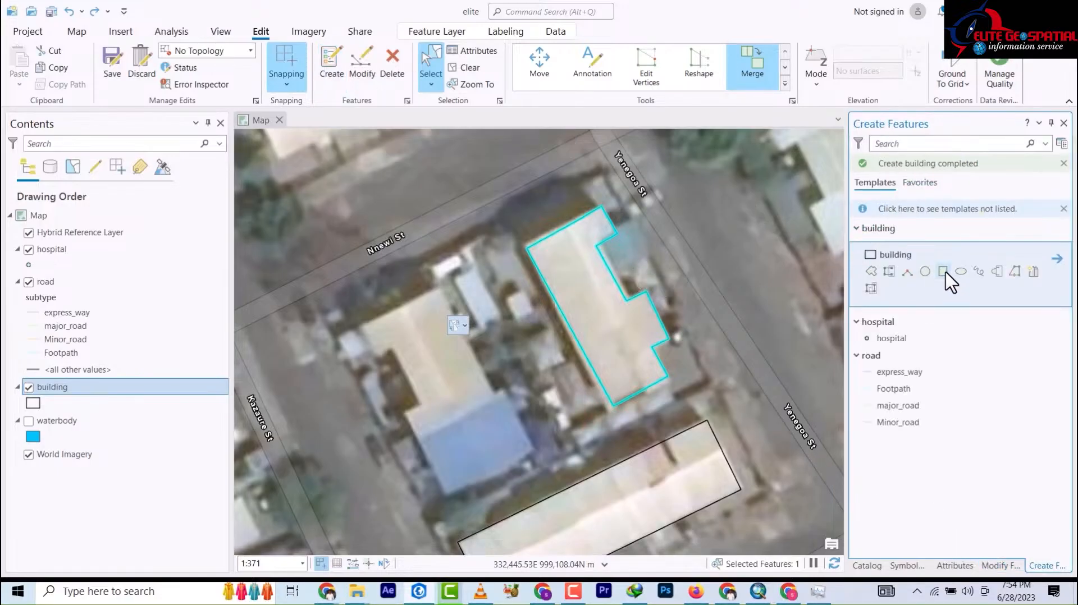
Digitize the long building on the north side of Bendel St, between Yenegoa St and Jalingo St, with the Rectangle tool
scroll(710, 256, down, 3)
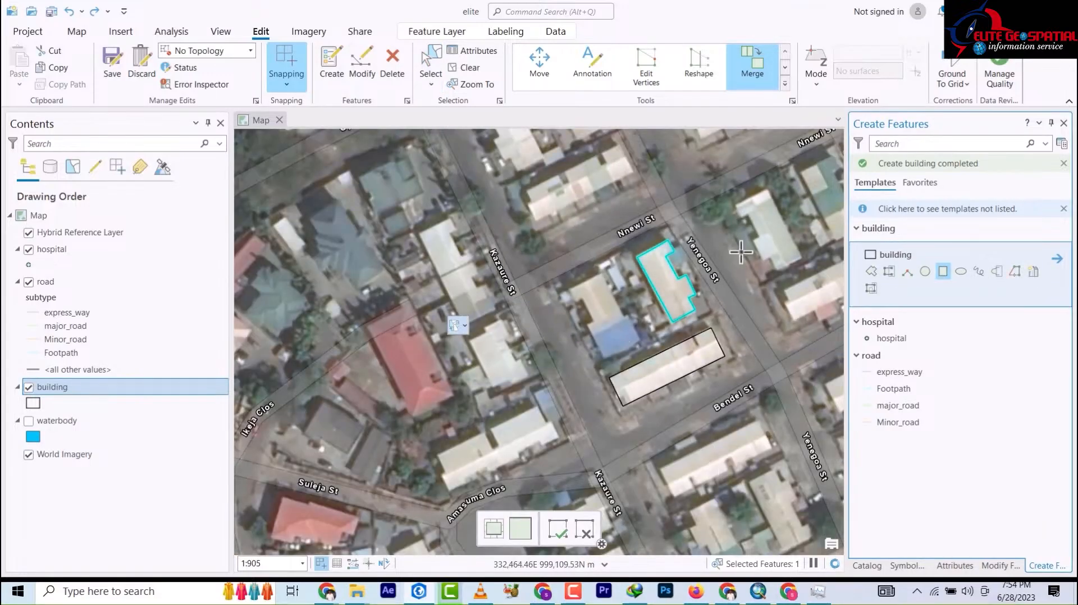
drag(742, 263, 555, 253)
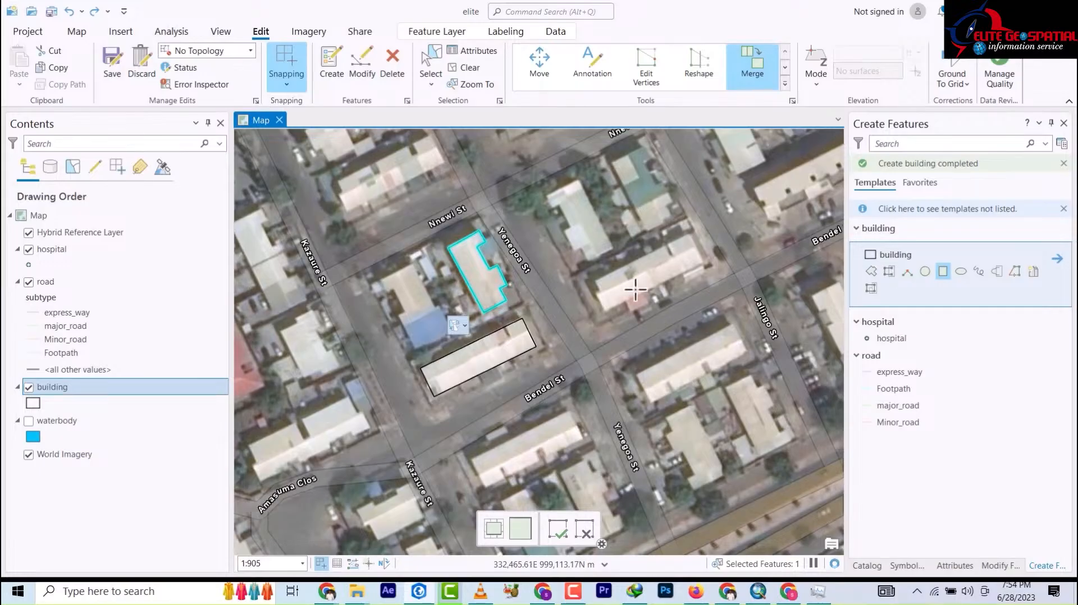
scroll(555, 334, up, 5)
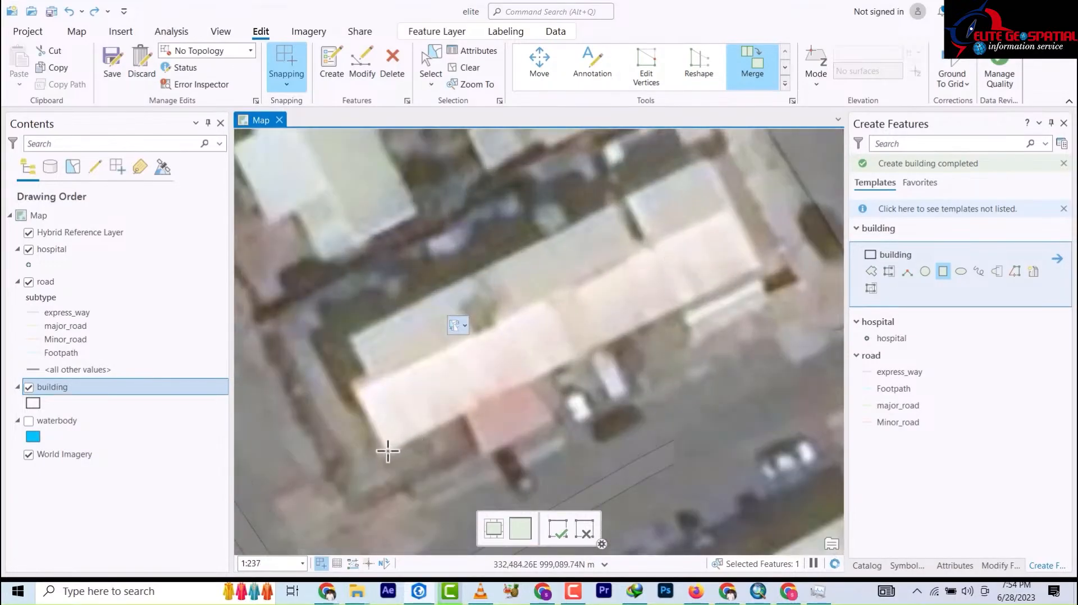
click(390, 449)
click(756, 267)
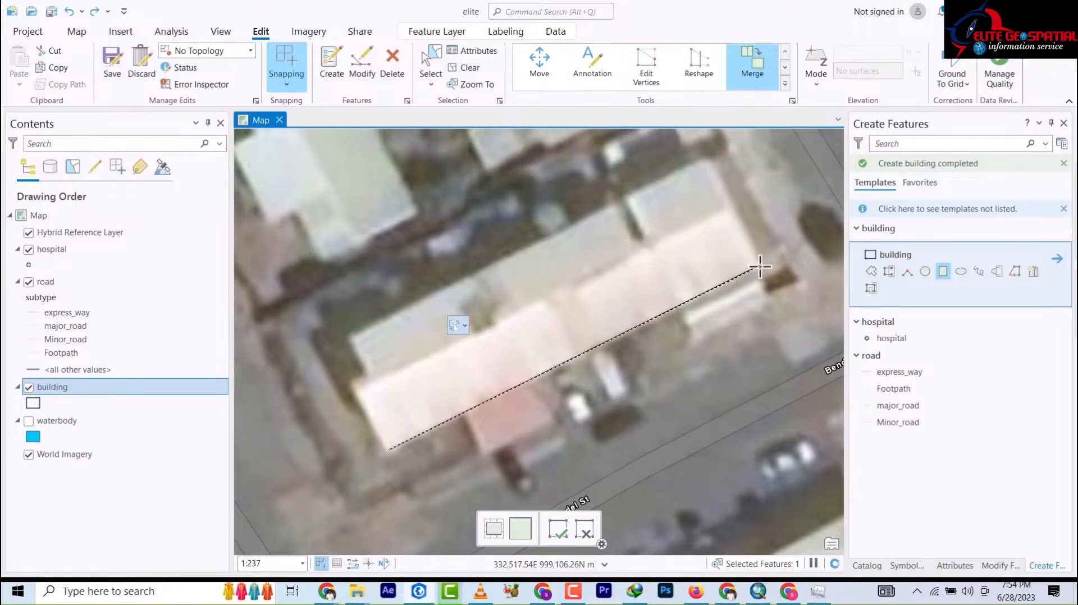
click(703, 164)
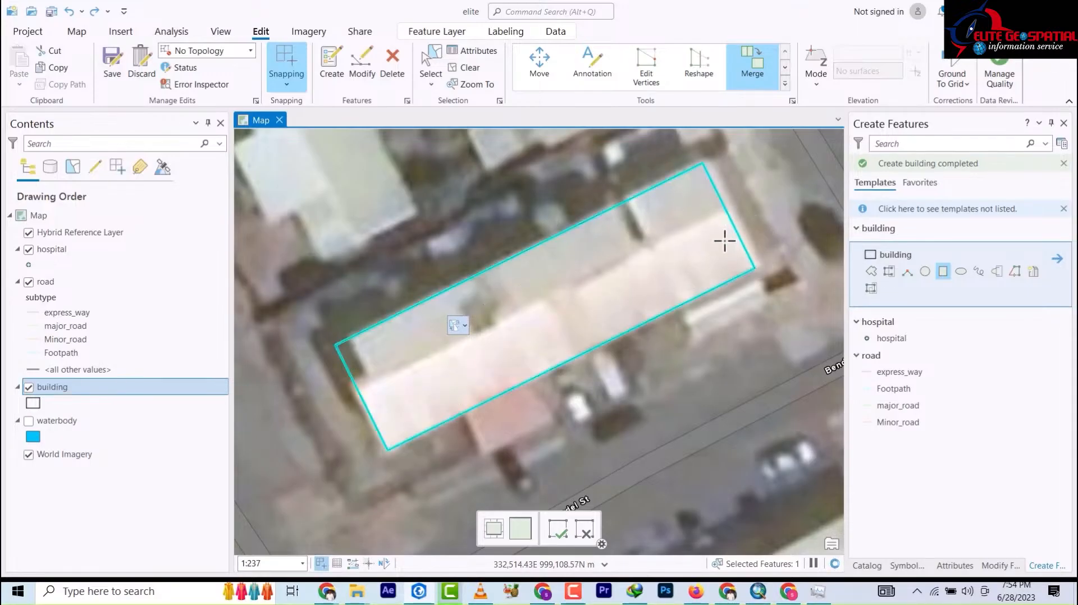
Digitize the two narrow buildings in the northern part of the block between Yenegoa St and Jalingo St as rectangles
scroll(723, 235, down, 5)
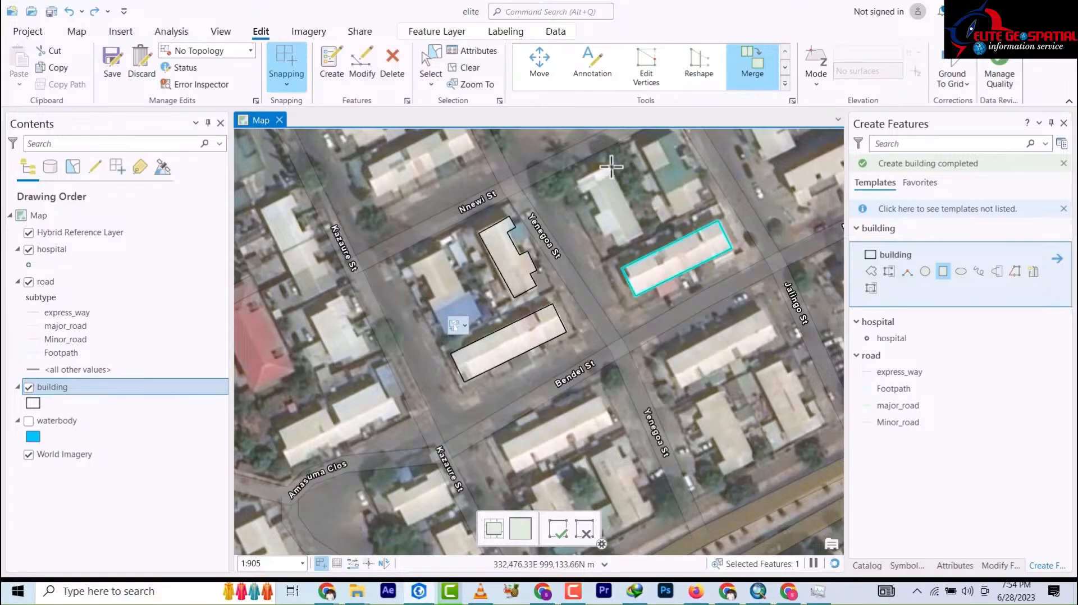
click(643, 232)
click(618, 249)
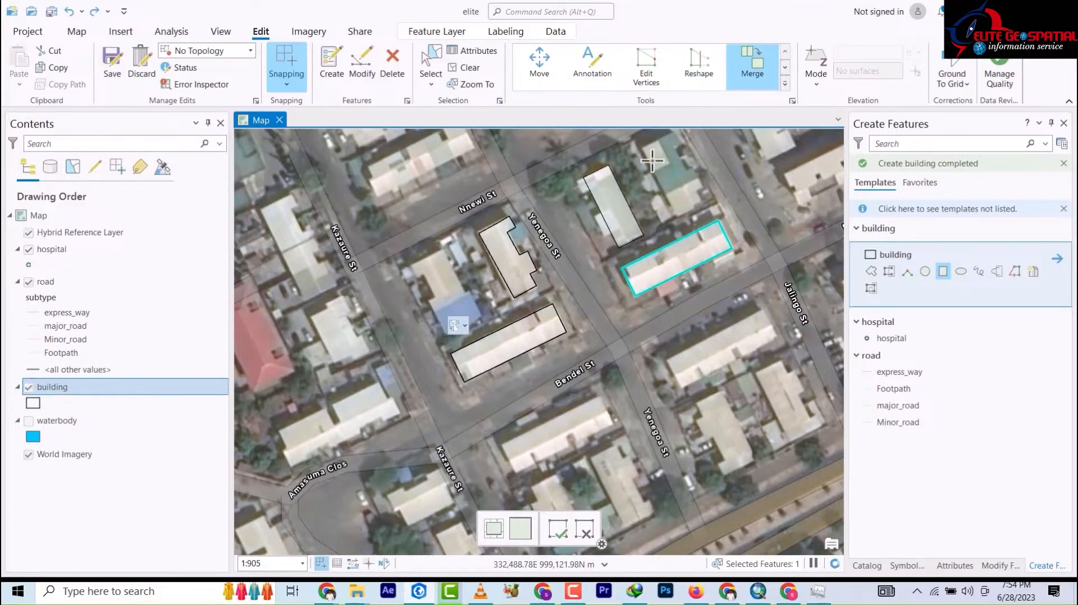
click(699, 206)
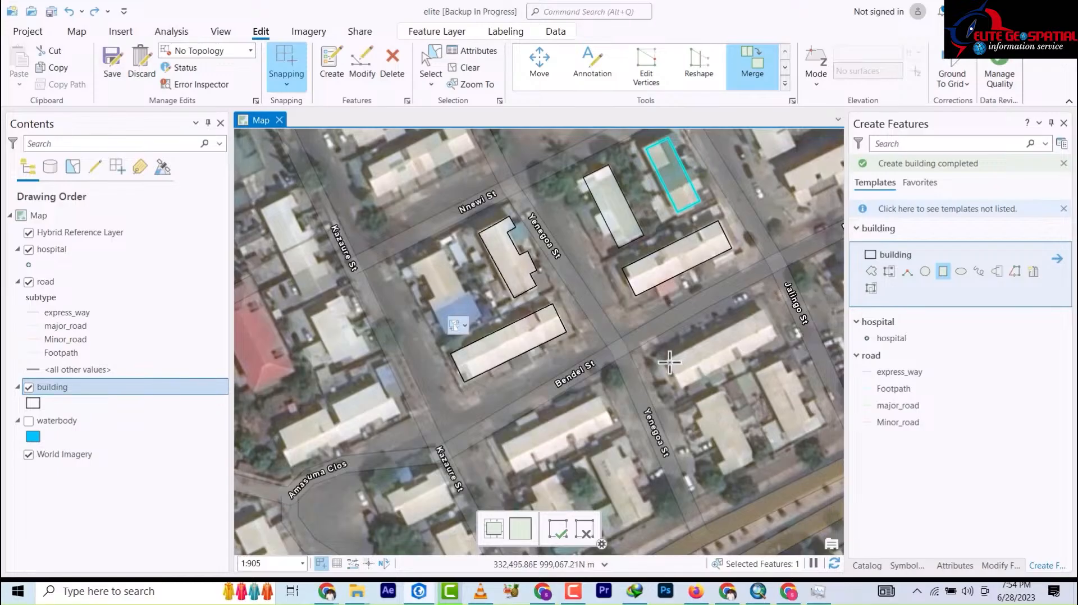
Digitize the two long buildings on the south side of Bendel St, one on each side of Yenegoa St, as rectangles
click(762, 310)
click(778, 339)
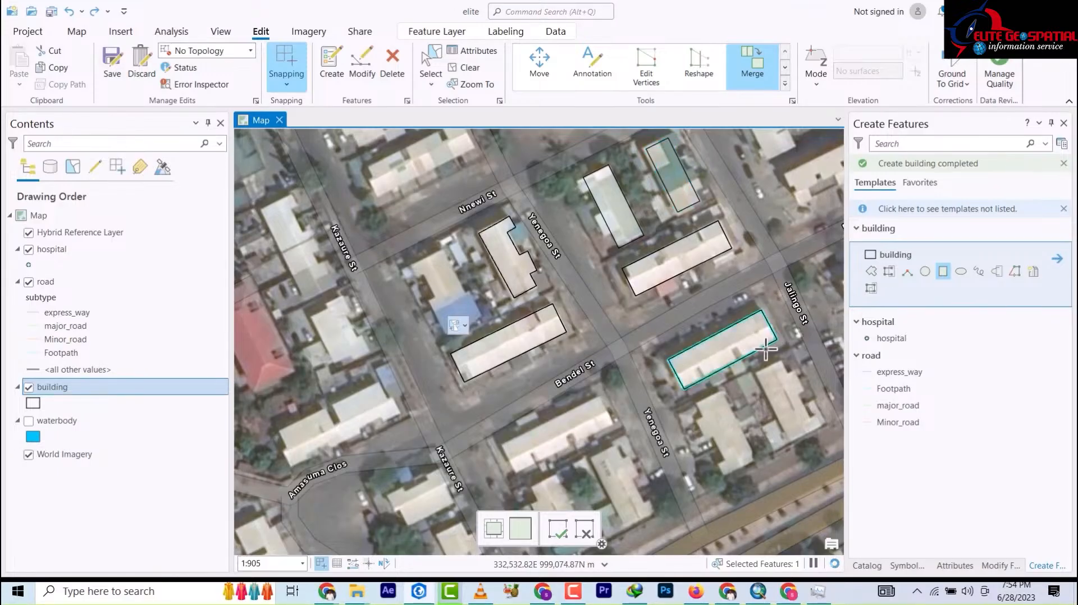
click(503, 443)
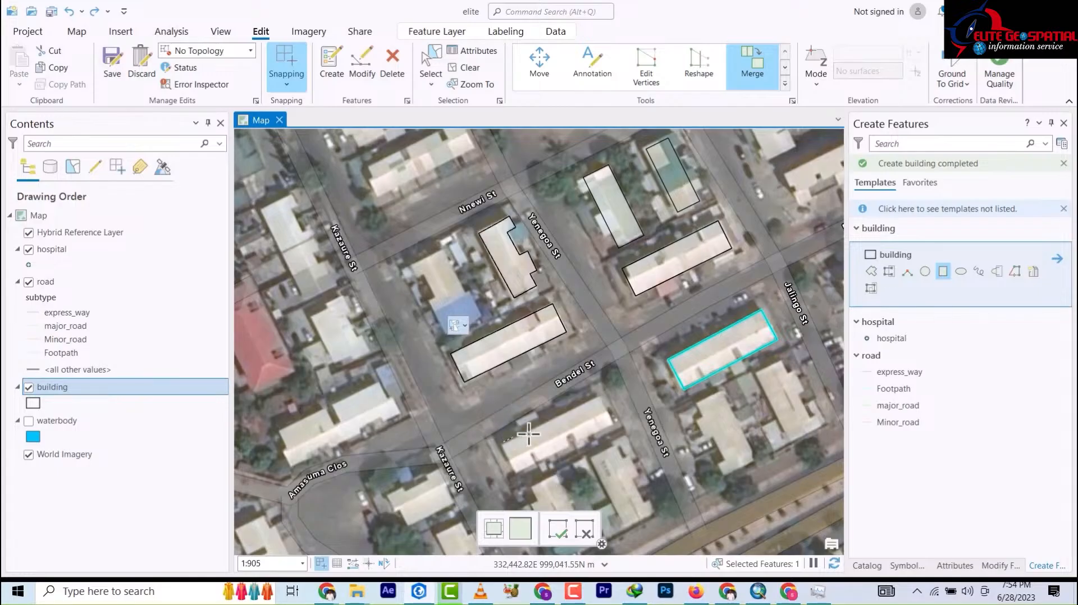
click(600, 397)
click(614, 425)
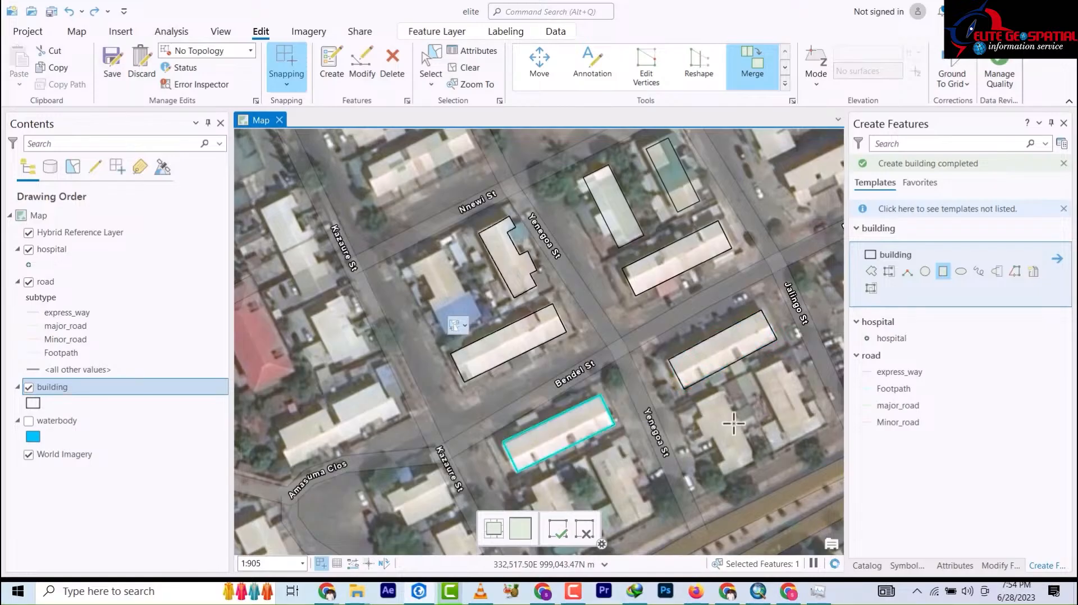
Digitize the two narrow buildings south of the long Bendel St building, between Yenegoa St and Jalingo St, as rectangles
click(757, 459)
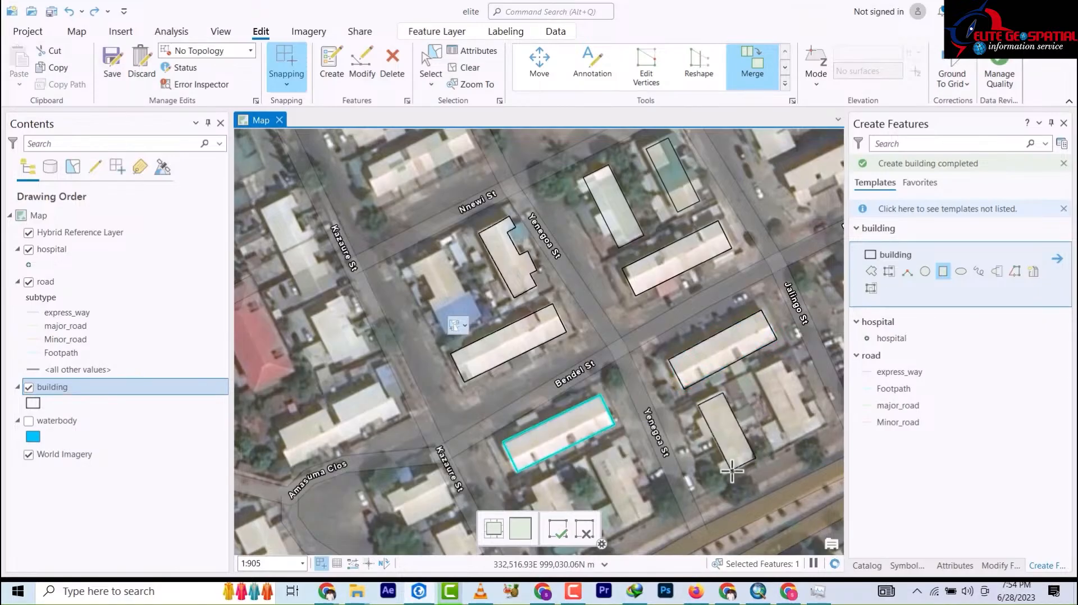
click(732, 470)
click(759, 375)
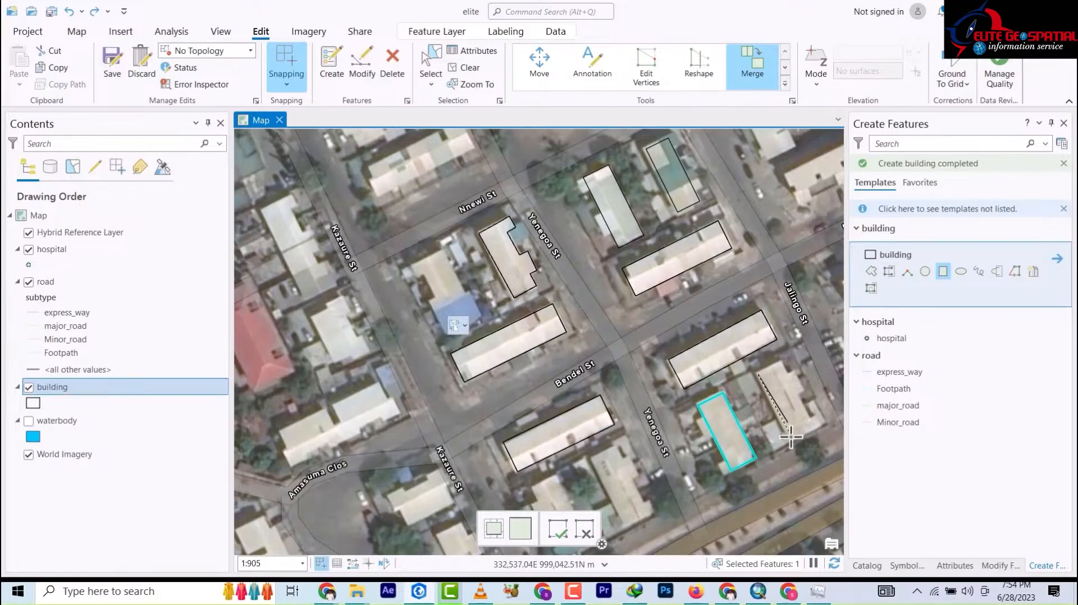
click(788, 437)
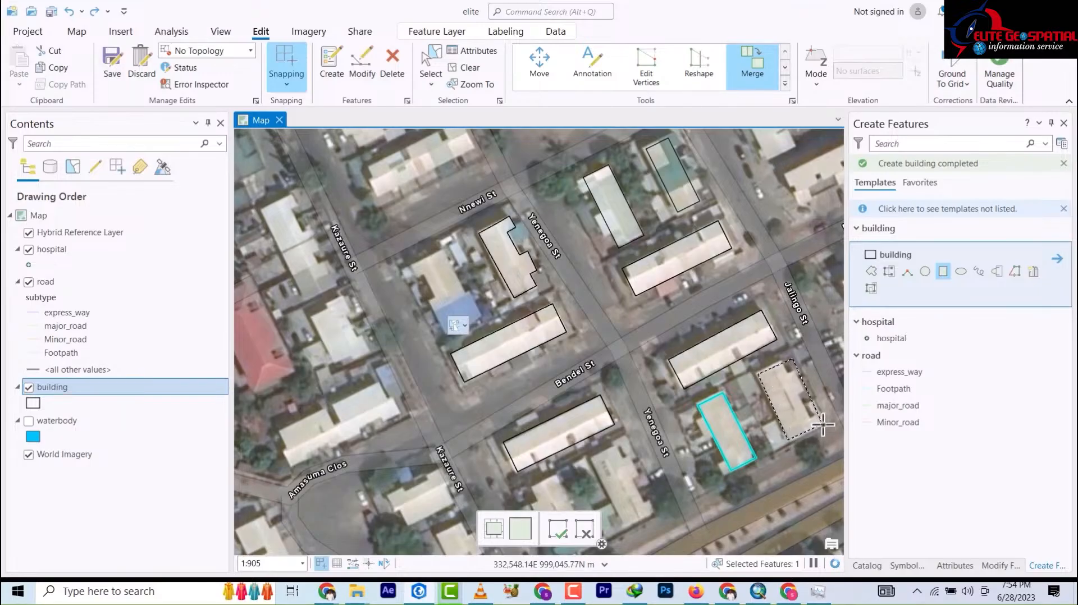
Digitize the northeast wing of the courtyard building beside the wide dirt road, southeast of Ibadan St, as a rectangle
scroll(642, 317, up, 4)
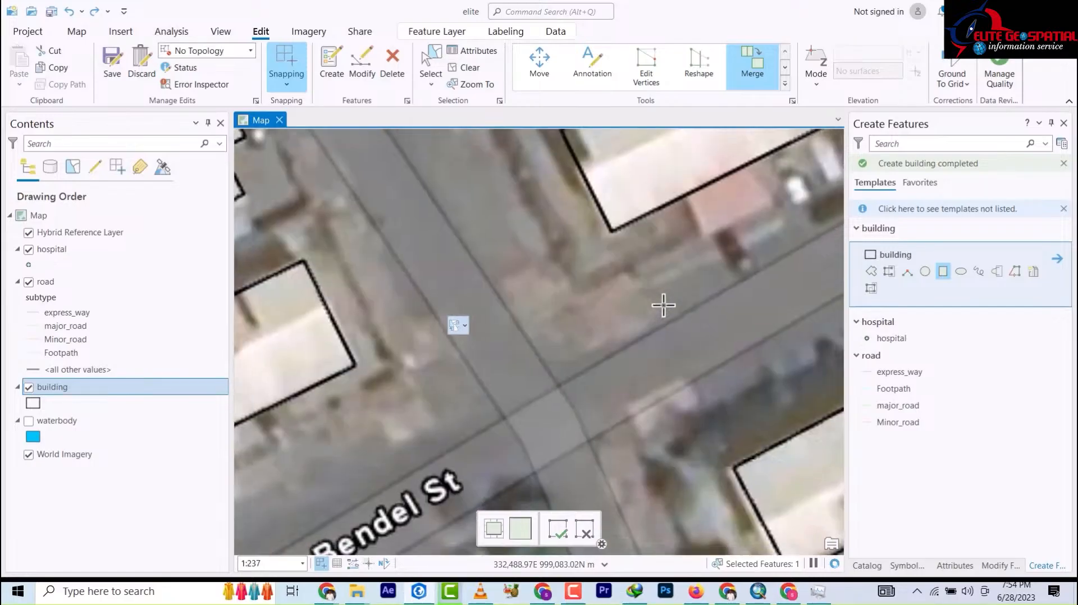
scroll(663, 302, down, 7)
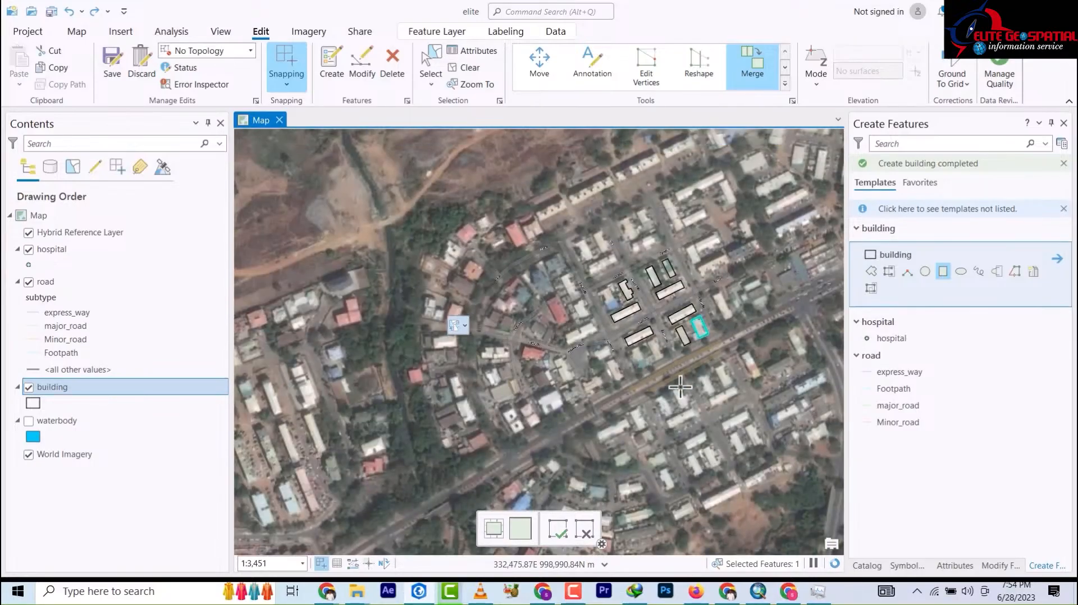
drag(678, 388, 578, 265)
drag(777, 352, 527, 200)
drag(743, 411, 596, 247)
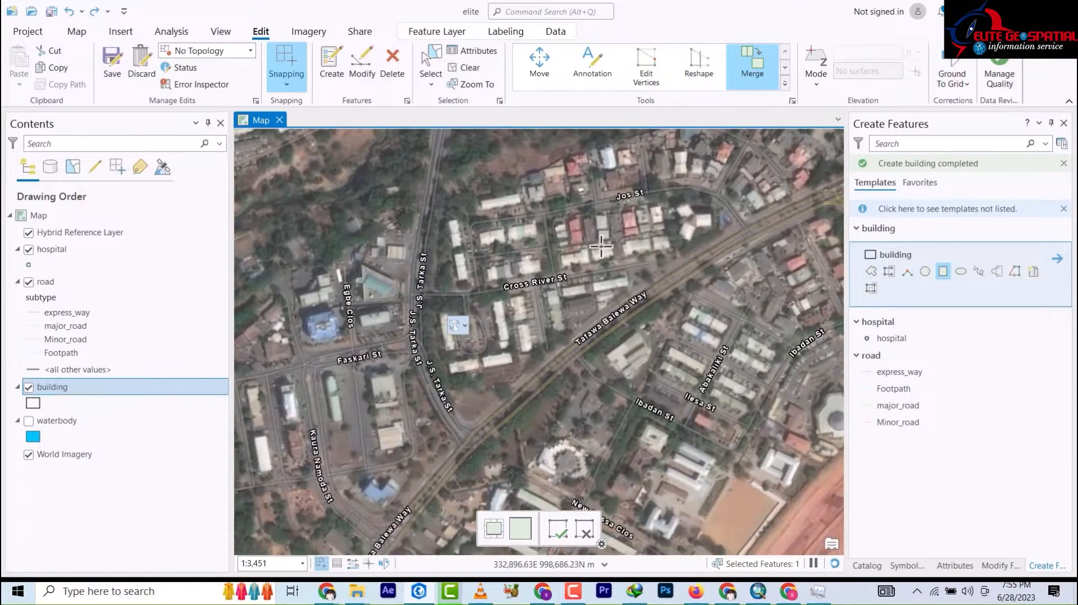
drag(712, 330, 563, 240)
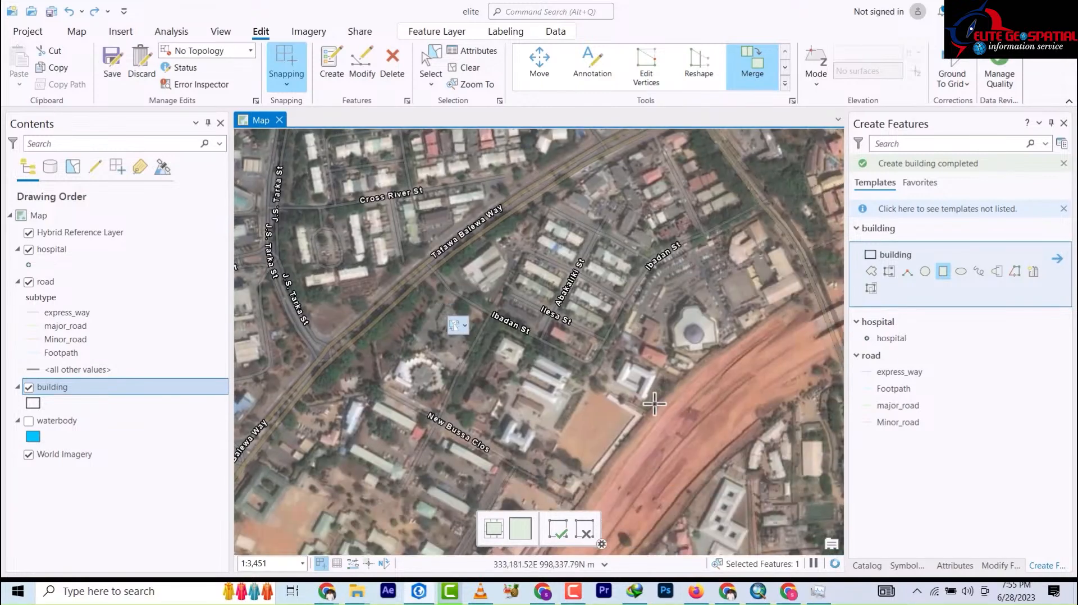
scroll(654, 403, down, 3)
scroll(645, 417, up, 5)
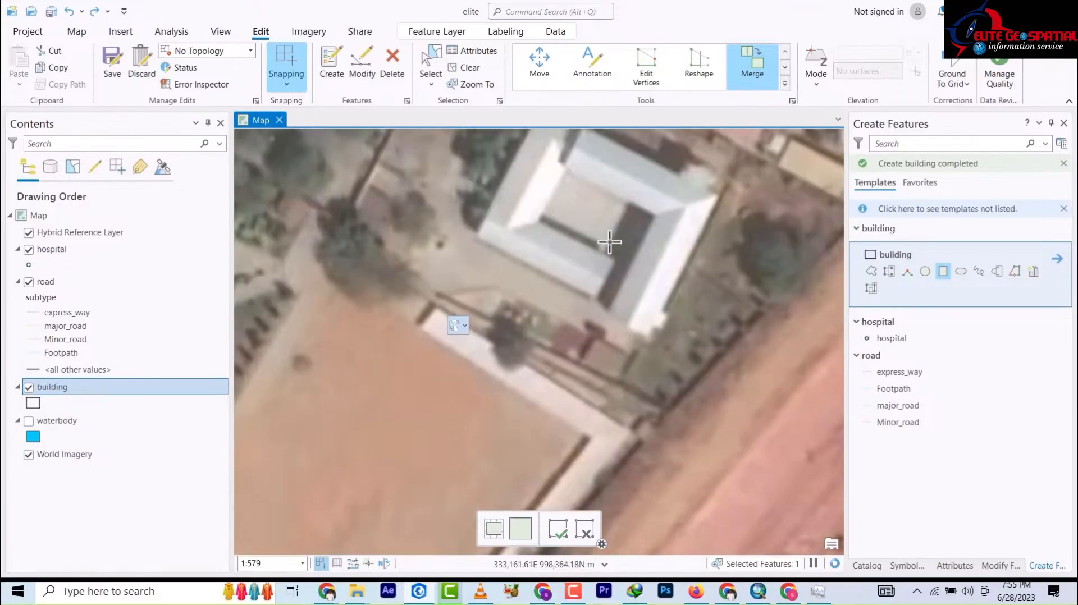
drag(609, 254, 591, 286)
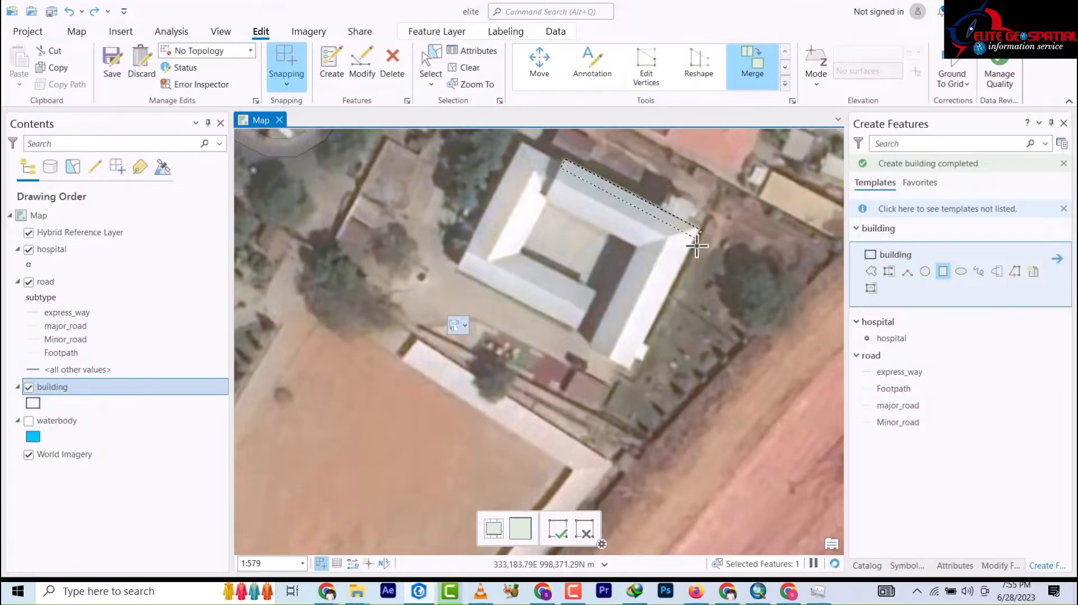
click(701, 230)
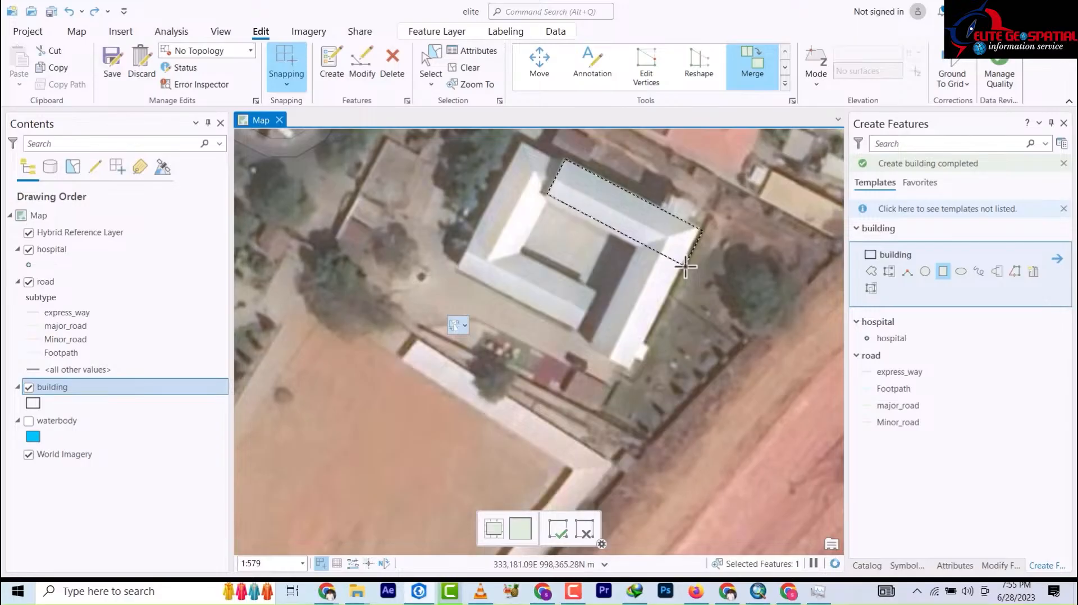
click(696, 255)
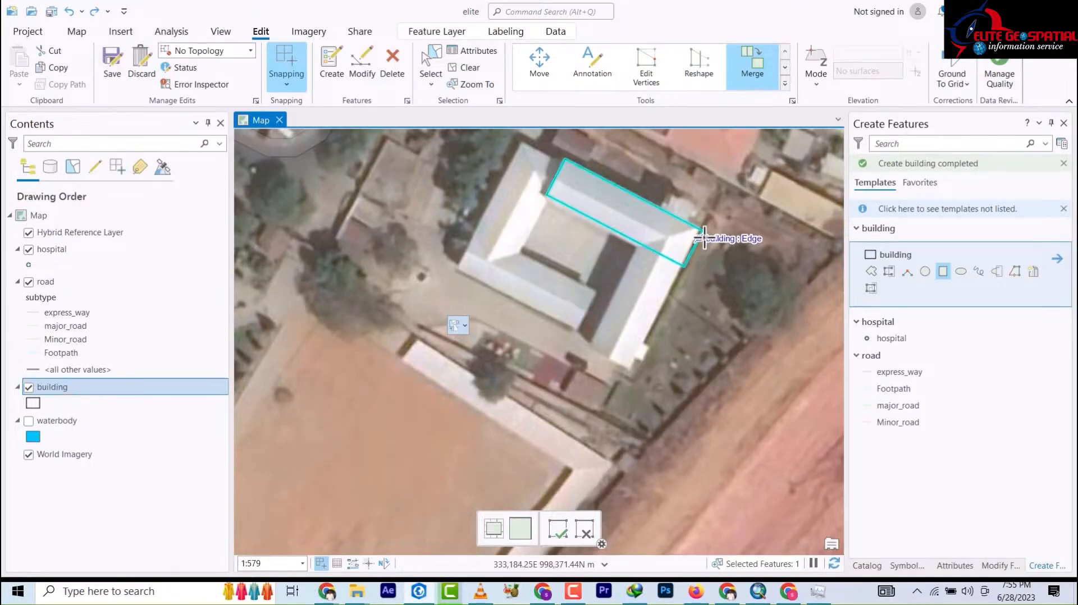
Digitize the southeast and northwest wings of the courtyard building as rectangles along its outer walls
click(701, 231)
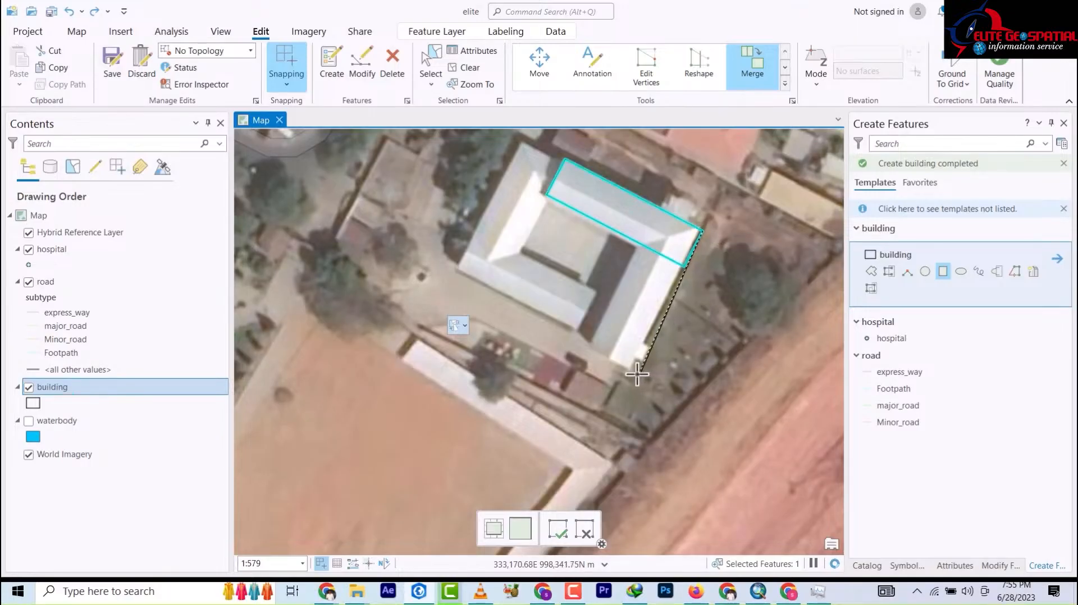
click(632, 371)
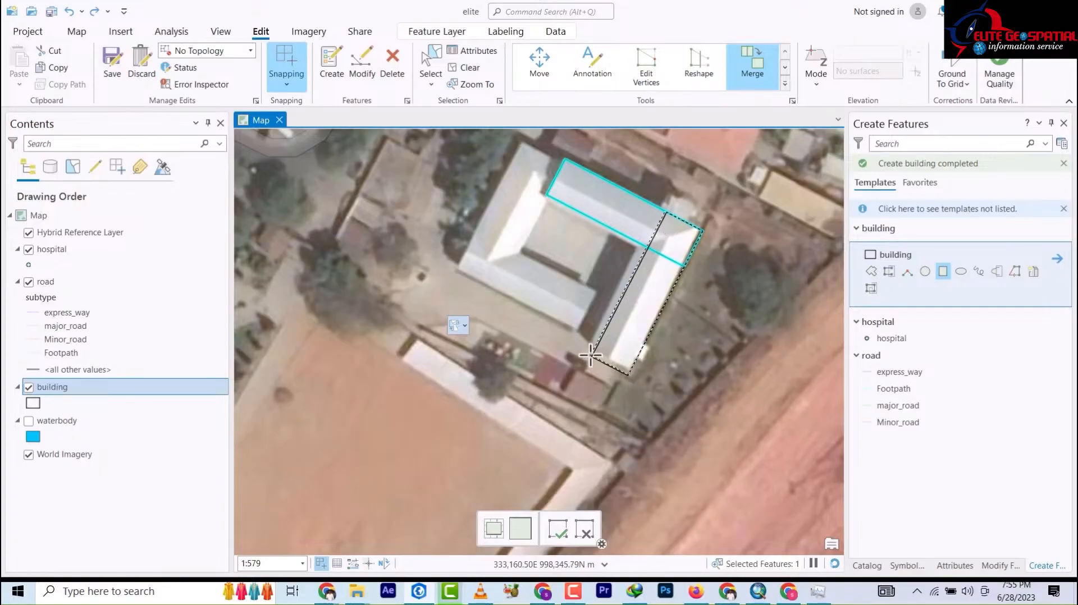
click(590, 355)
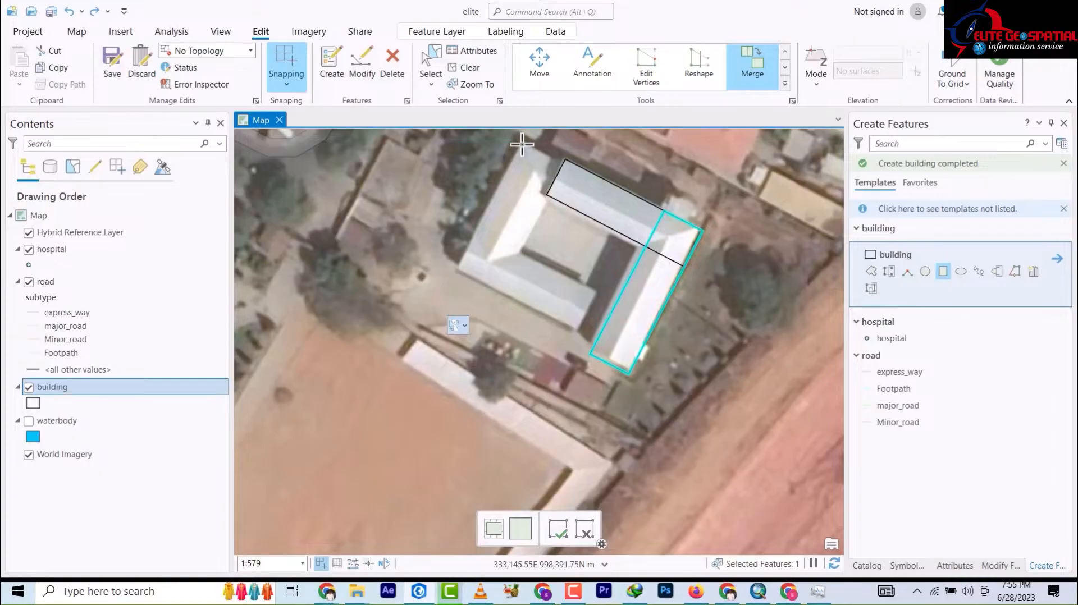
click(522, 145)
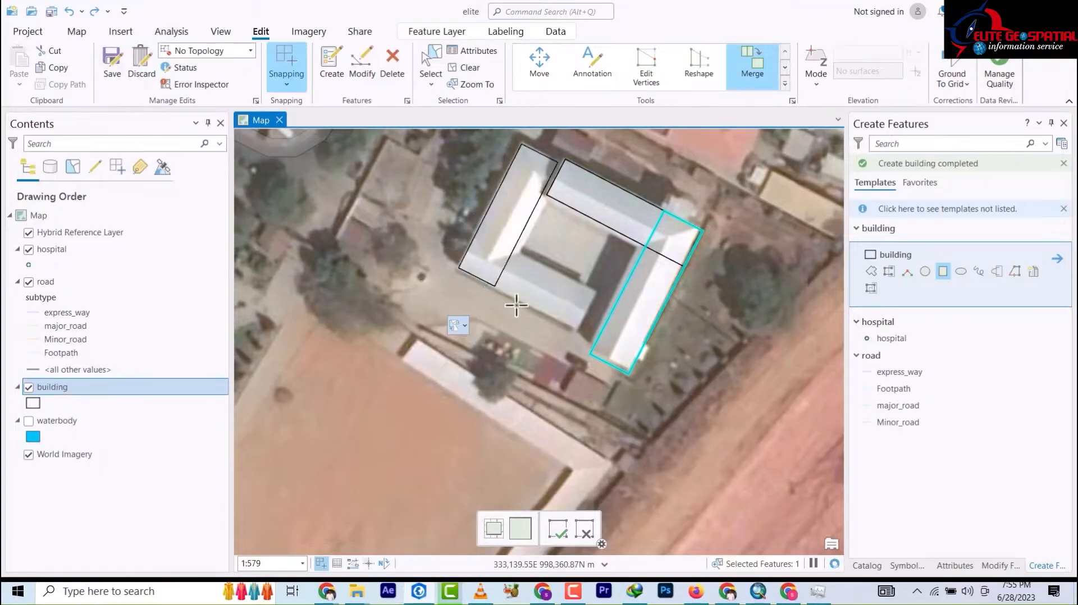
Digitize the courtyard building's southwest wing and the pale block inside the courtyard as rectangles
click(460, 268)
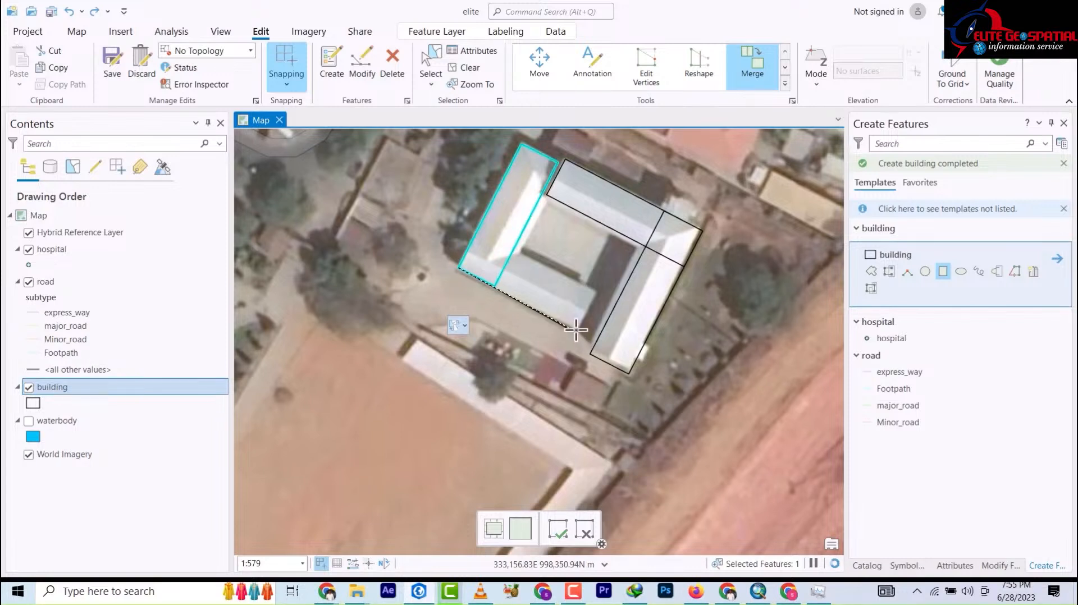
click(577, 328)
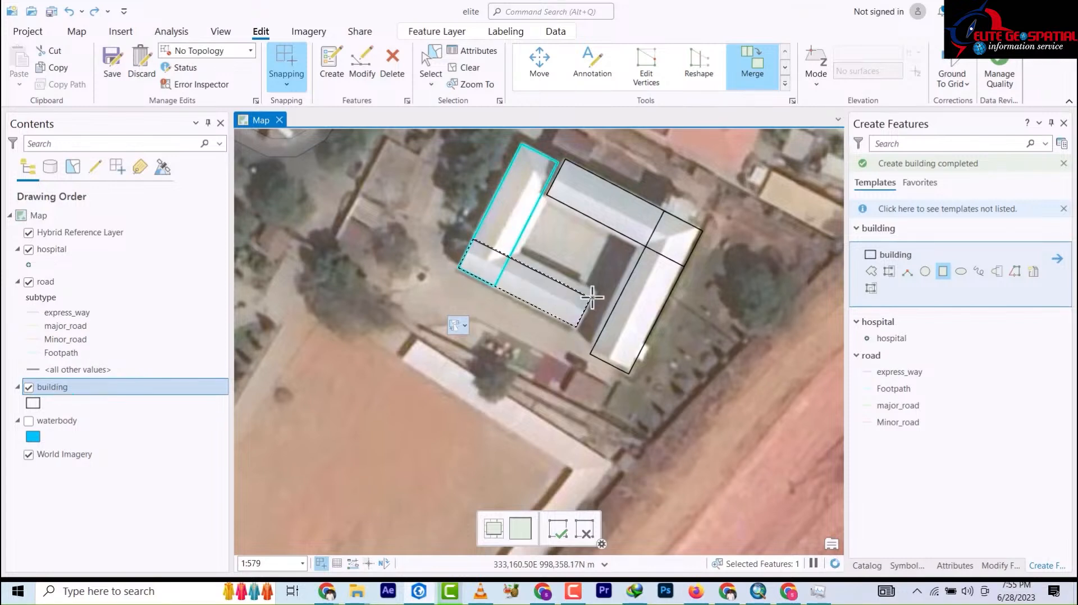
click(589, 287)
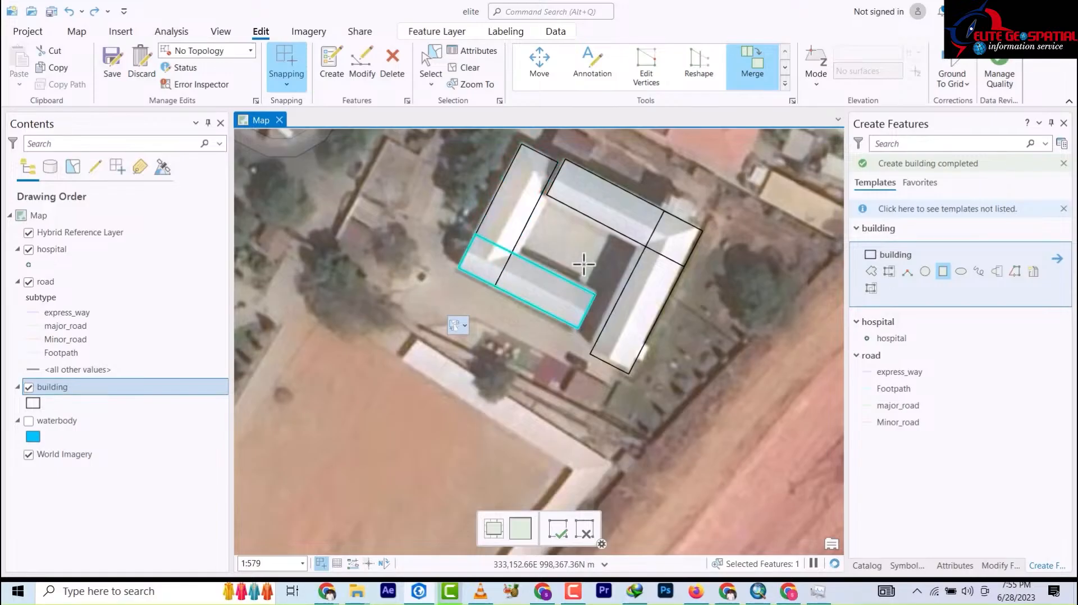
click(522, 248)
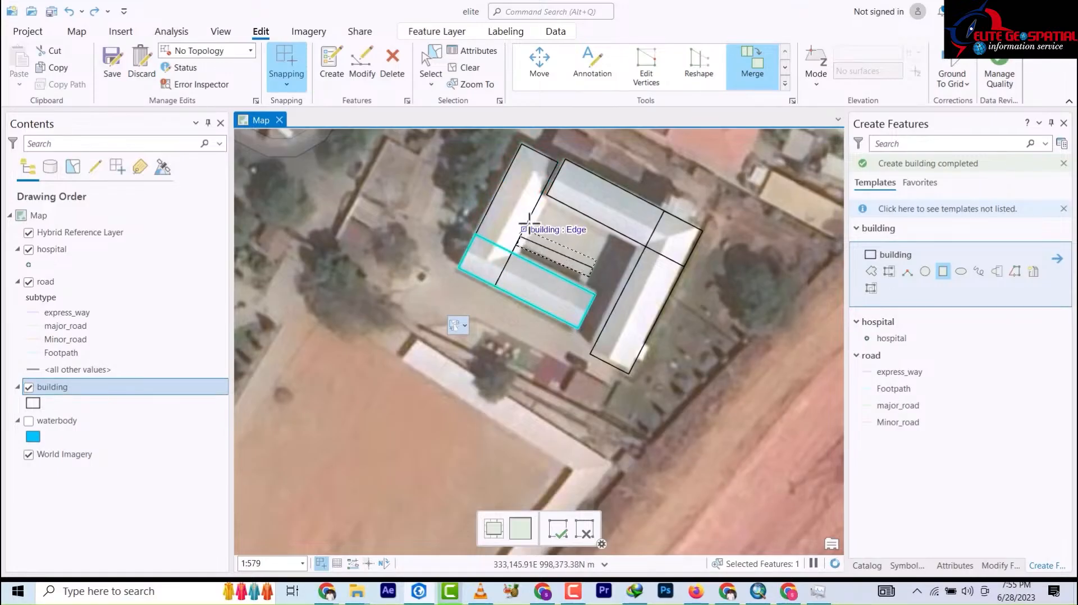
click(534, 190)
Select all five rectangles of the courtyard building and merge them into one existing building feature
scroll(674, 355, down, 2)
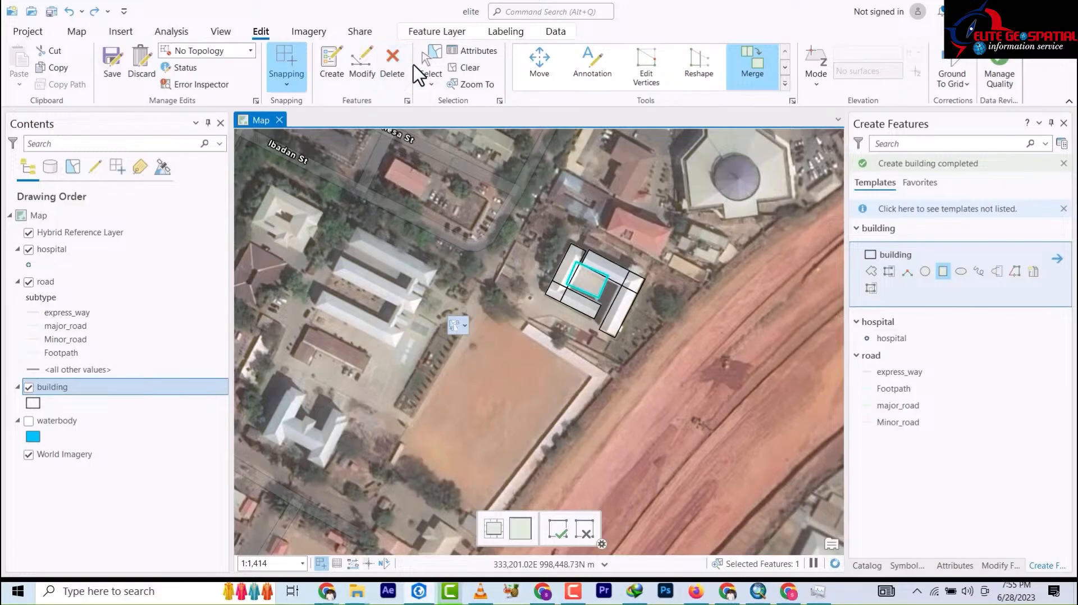
click(429, 67)
drag(543, 220, 634, 340)
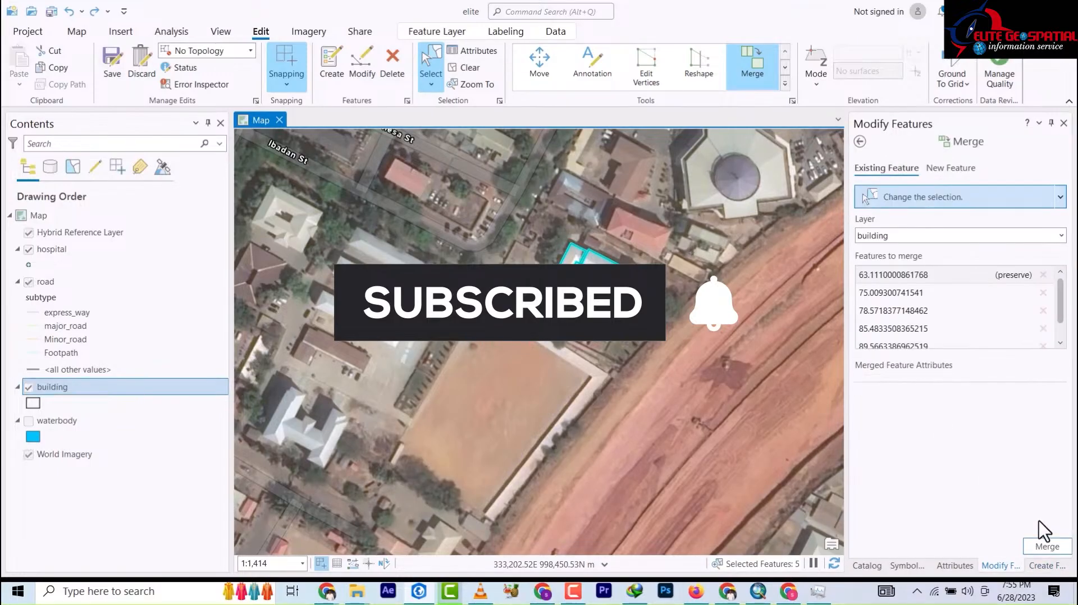
click(1043, 544)
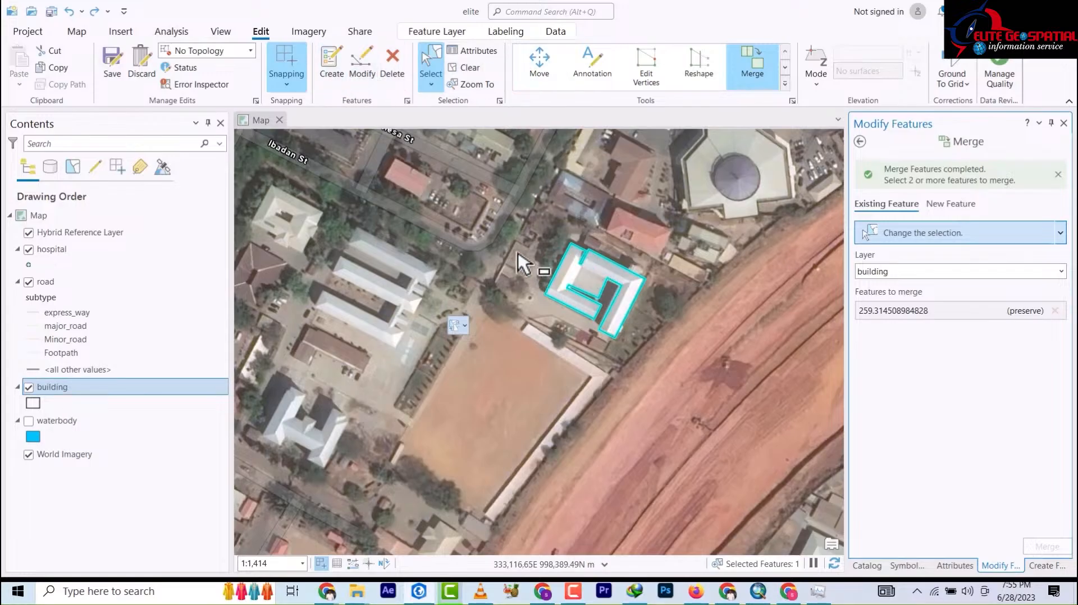
Digitize the northernmost of the three long parallel buildings southwest of Ibadan St with the Rectangle tool
scroll(307, 249, down, 3)
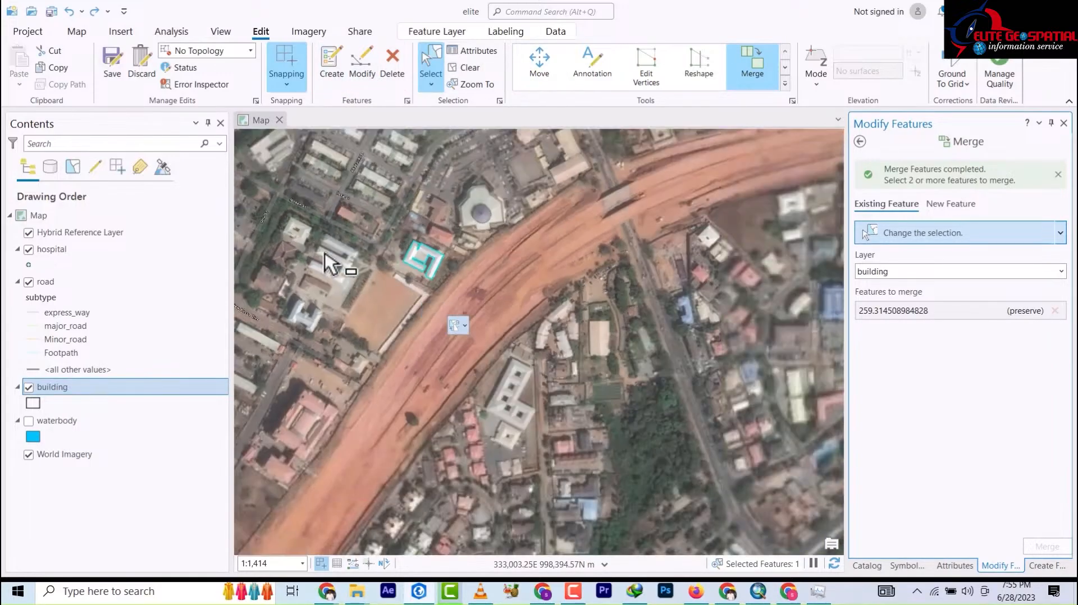
scroll(303, 248, up, 4)
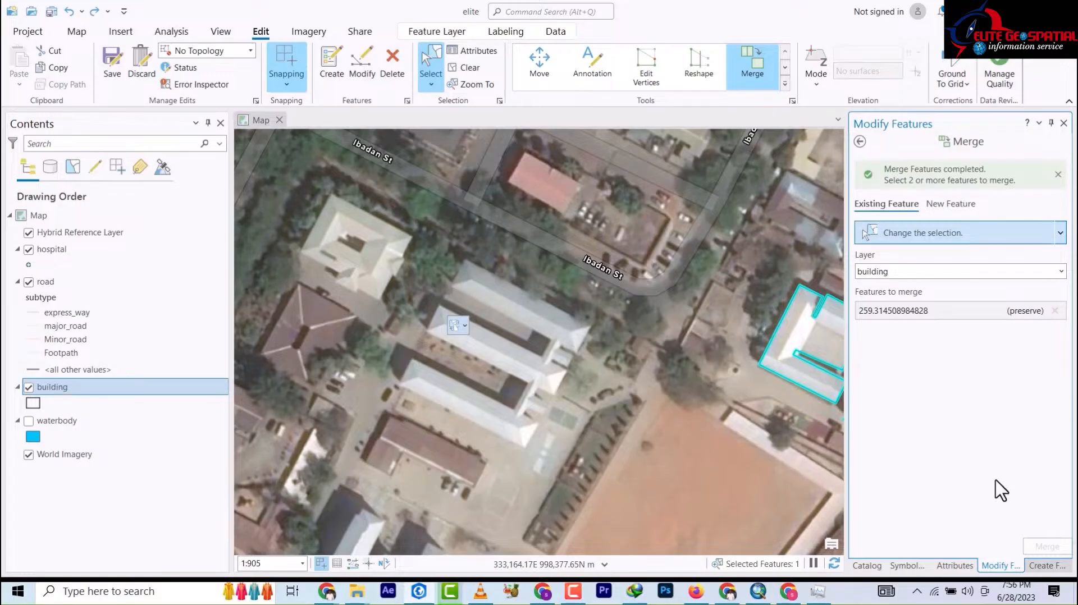
click(1047, 565)
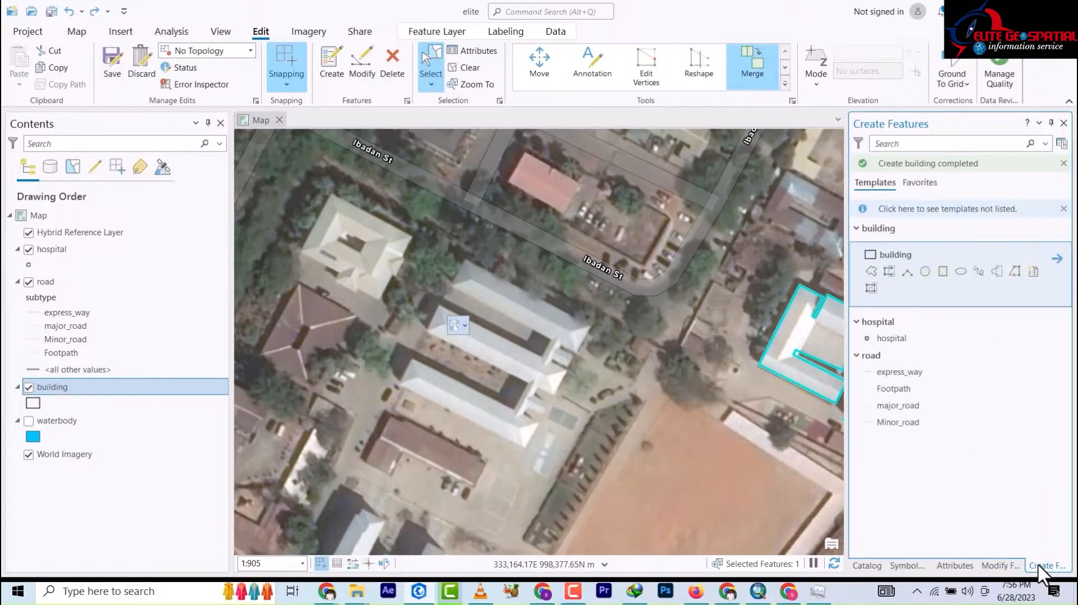
click(943, 271)
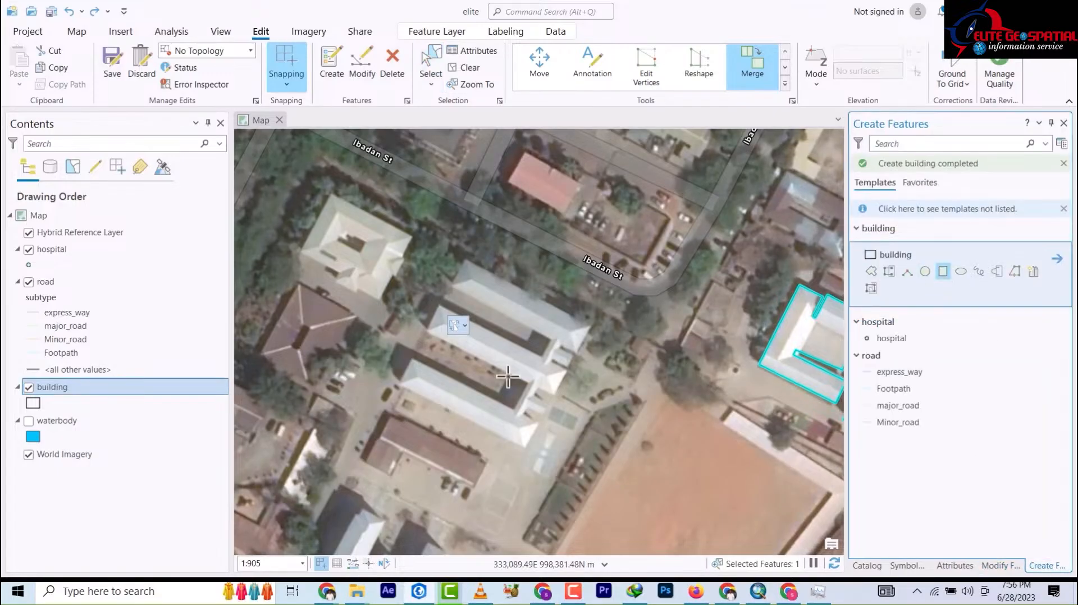
scroll(419, 437, down, 2)
scroll(420, 438, up, 5)
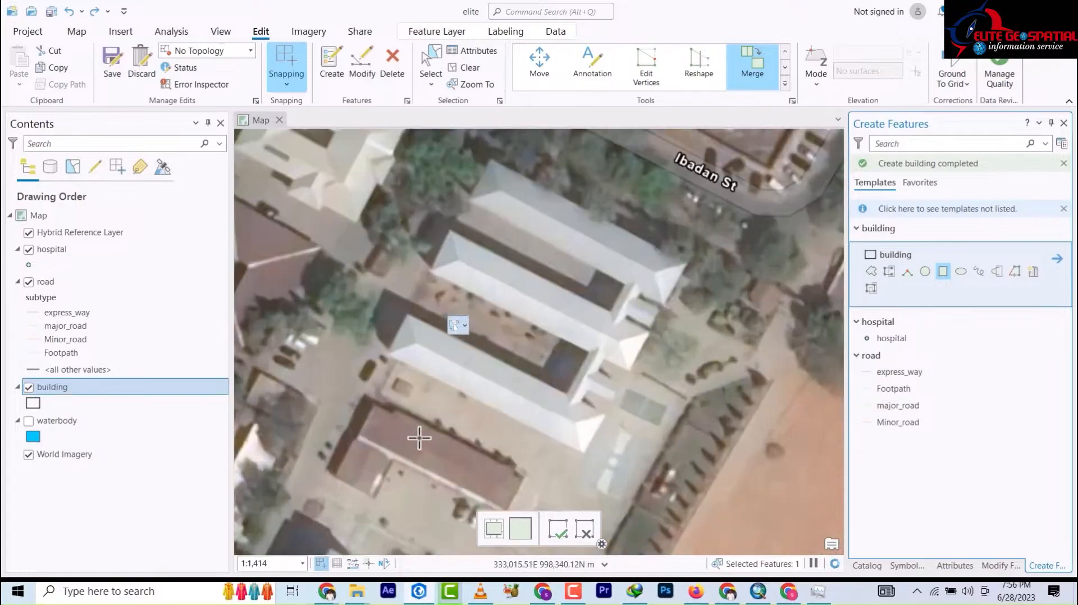
scroll(420, 438, down, 1)
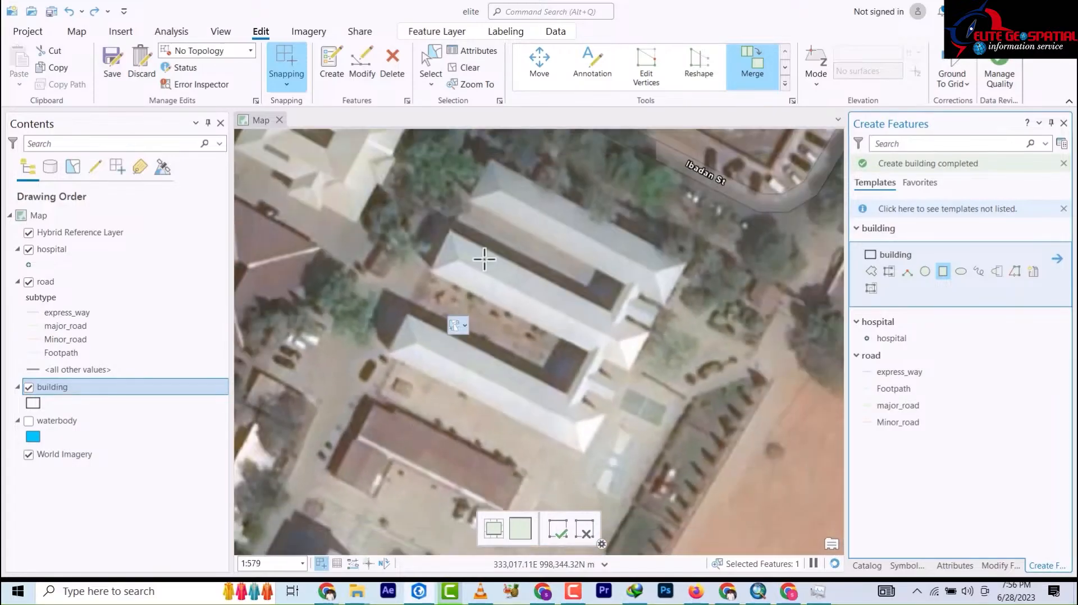
click(492, 162)
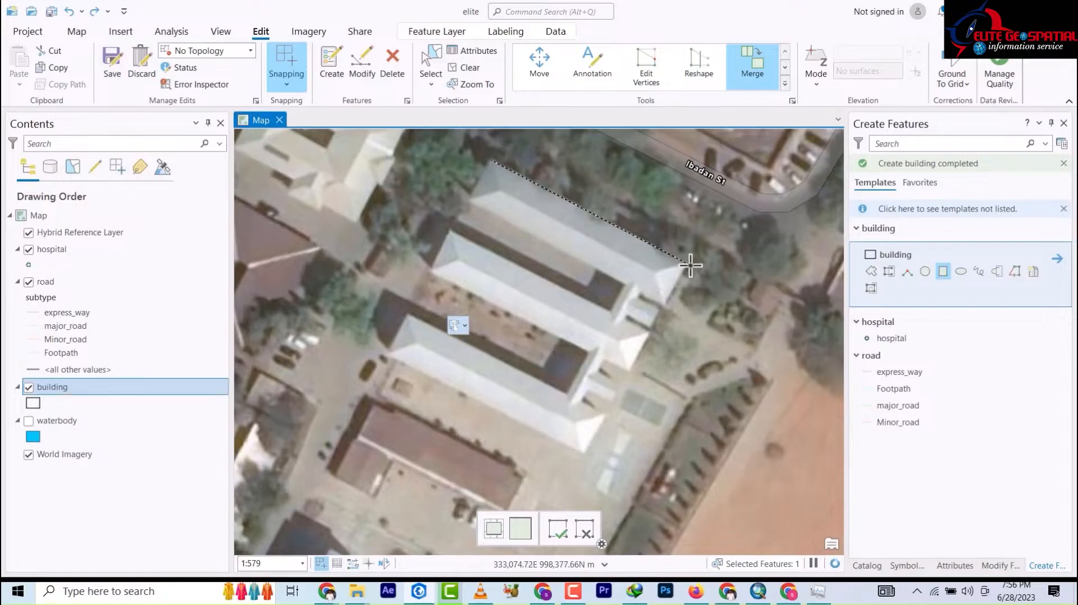
click(684, 266)
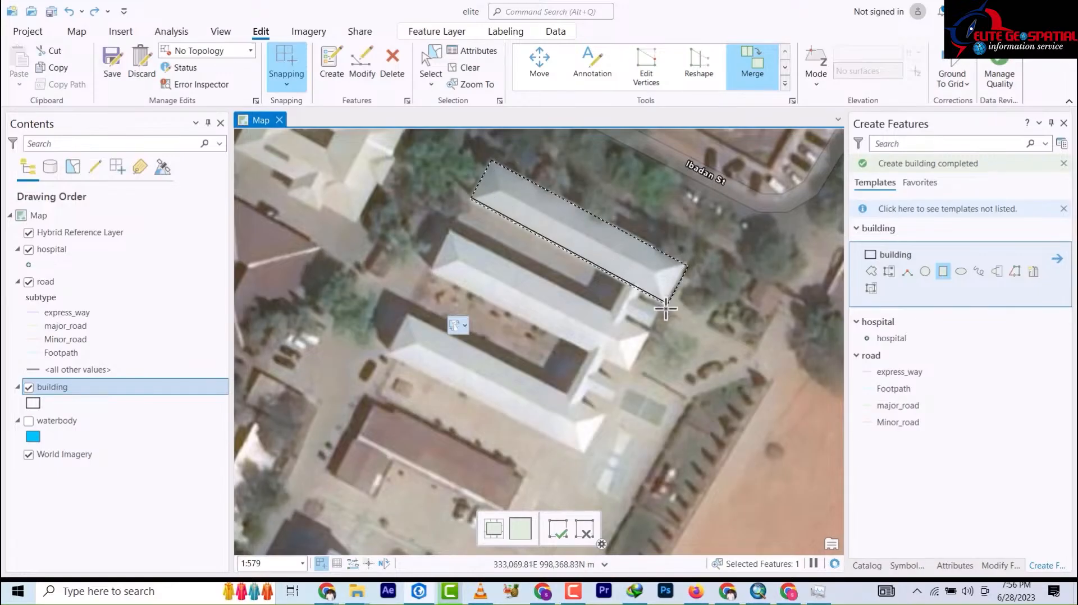
click(657, 309)
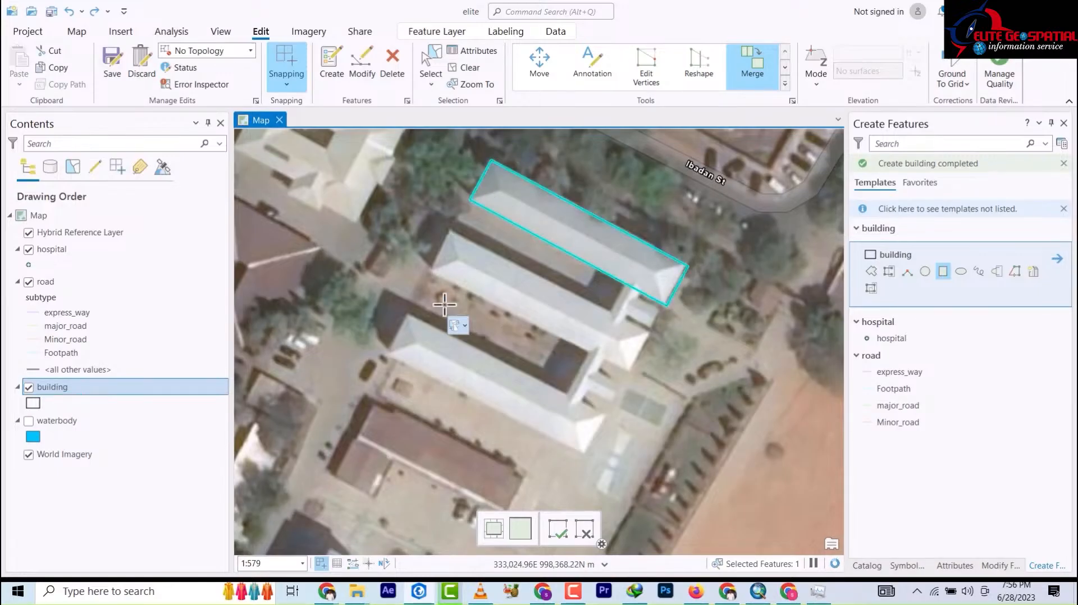
Digitize the southernmost and middle long parallel buildings southwest of Ibadan St as rectangles
click(385, 356)
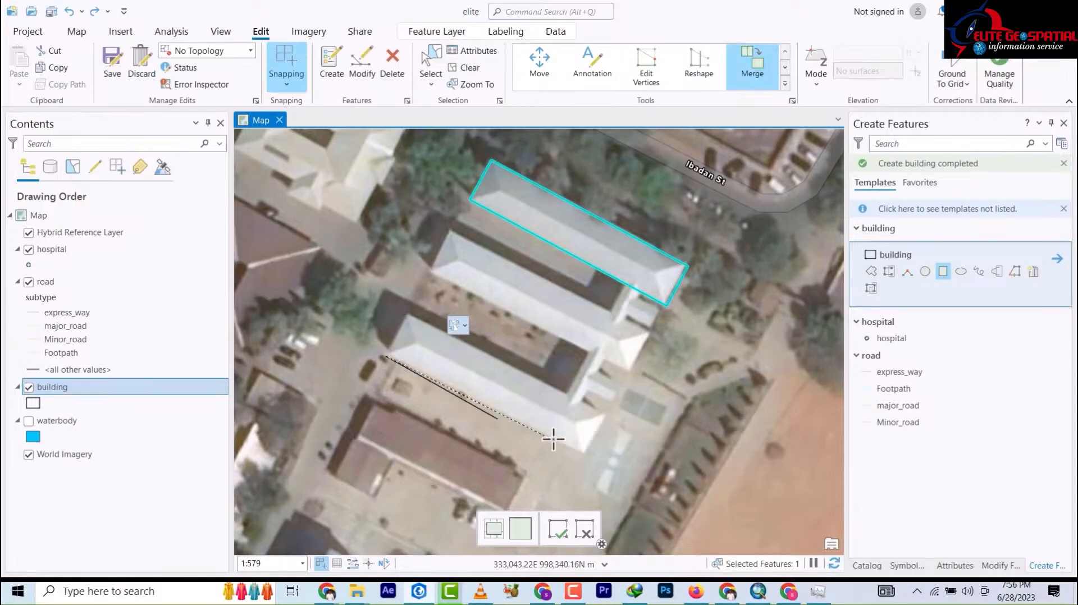
click(582, 450)
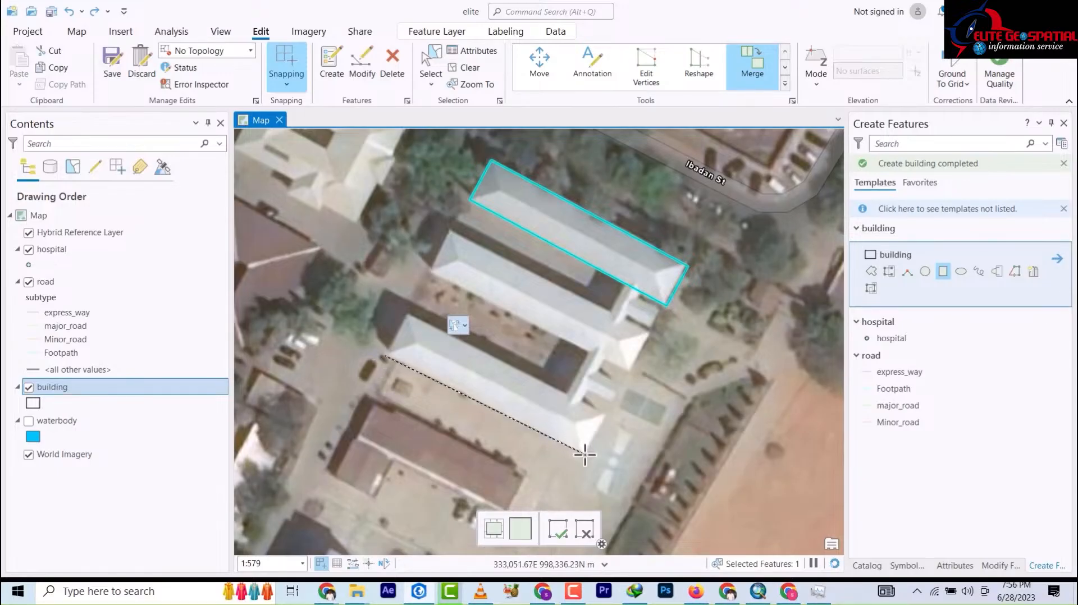
click(601, 415)
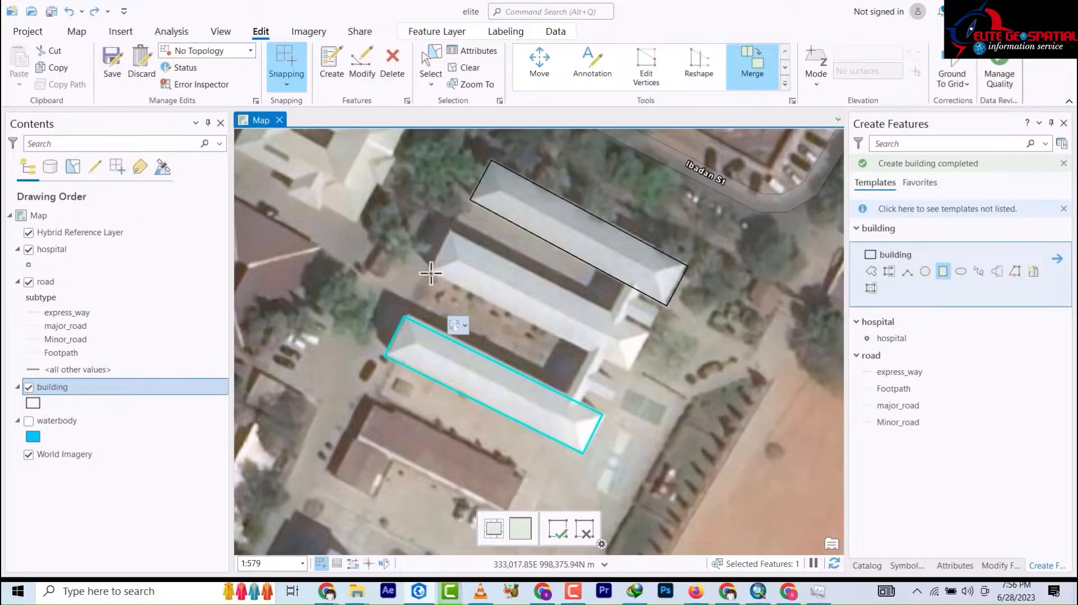
click(442, 252)
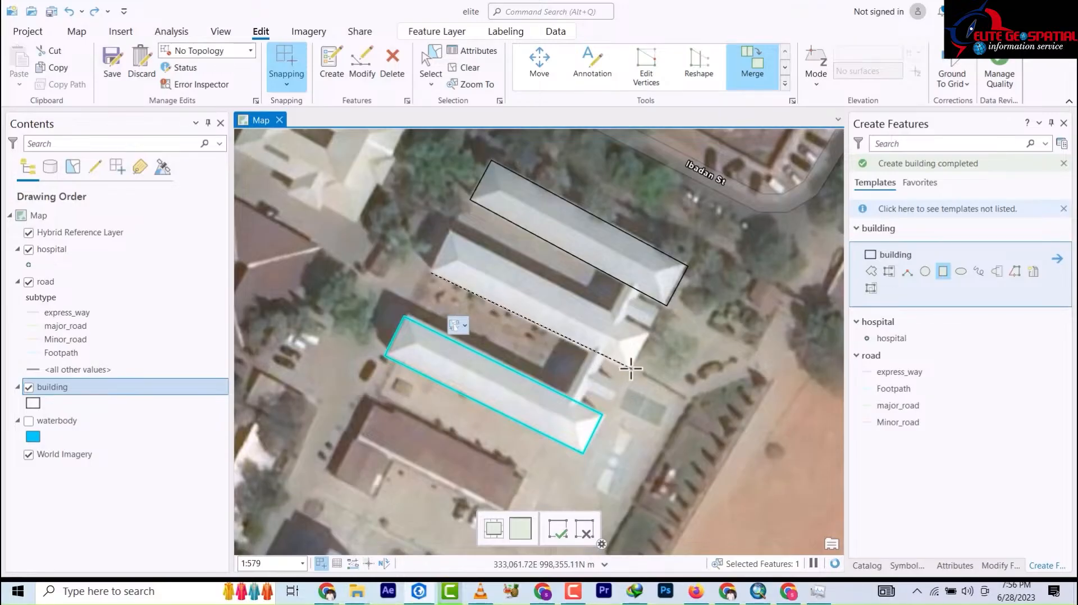
click(648, 334)
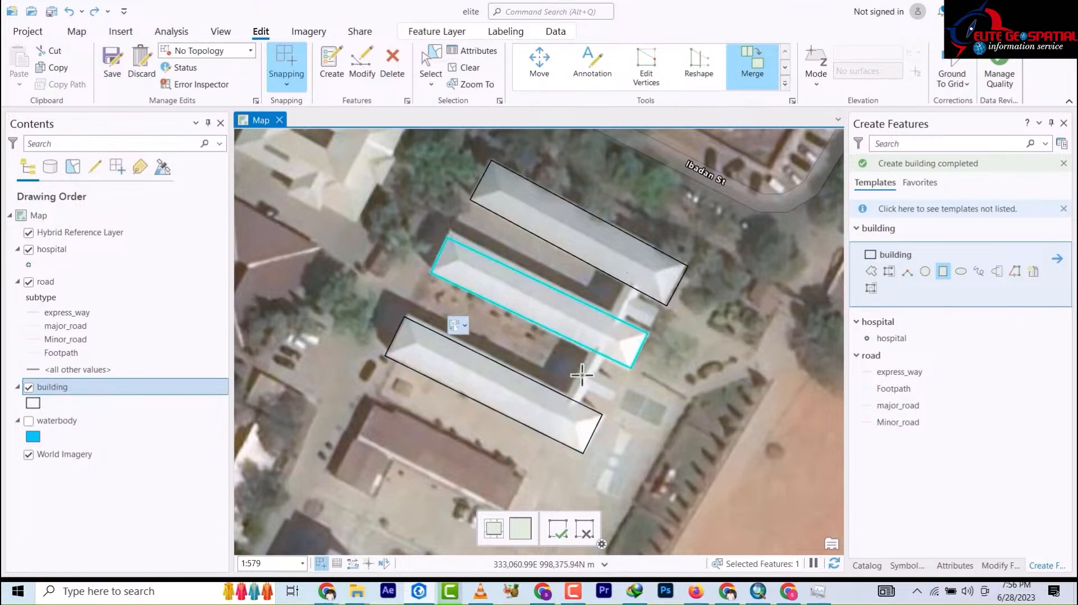
Digitize the narrow connecting passage as a rectangle crossing the eastern ends of the three parallel buildings
click(561, 408)
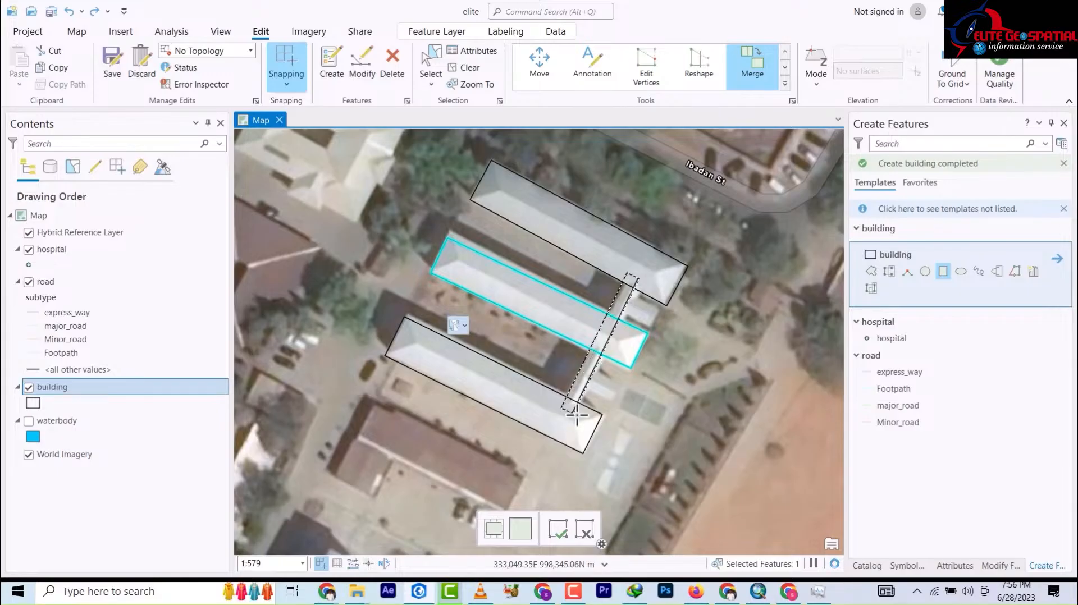
click(581, 416)
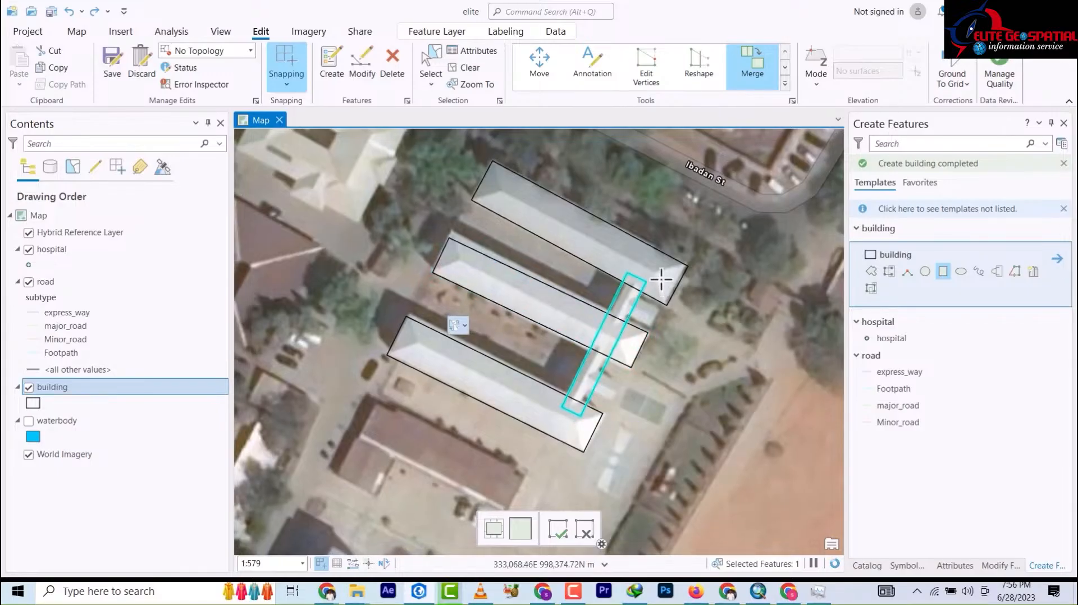
scroll(661, 286, down, 5)
scroll(661, 286, up, 7)
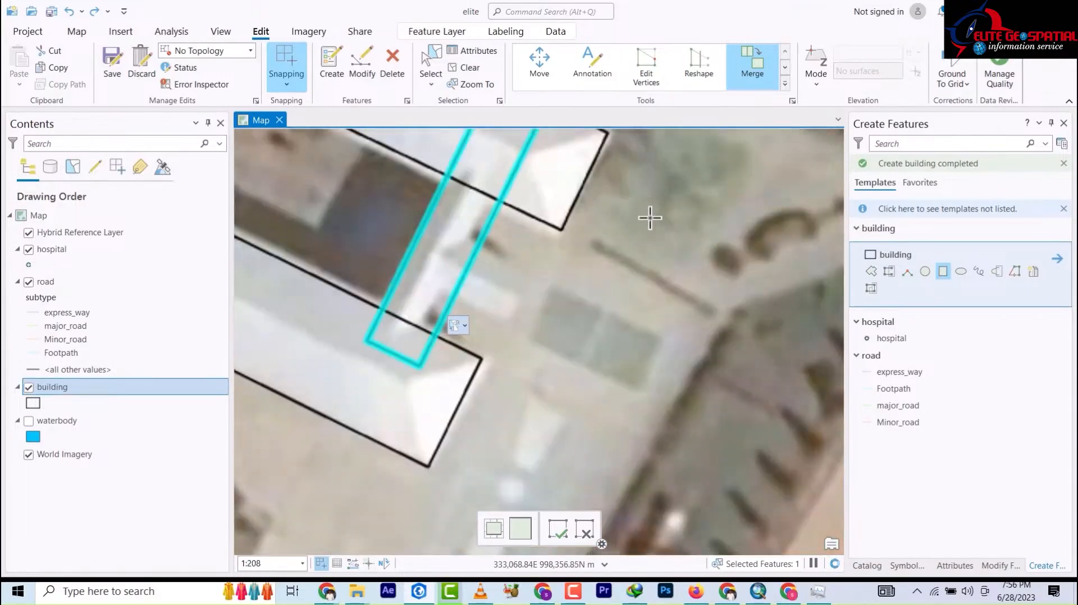
drag(645, 219, 705, 441)
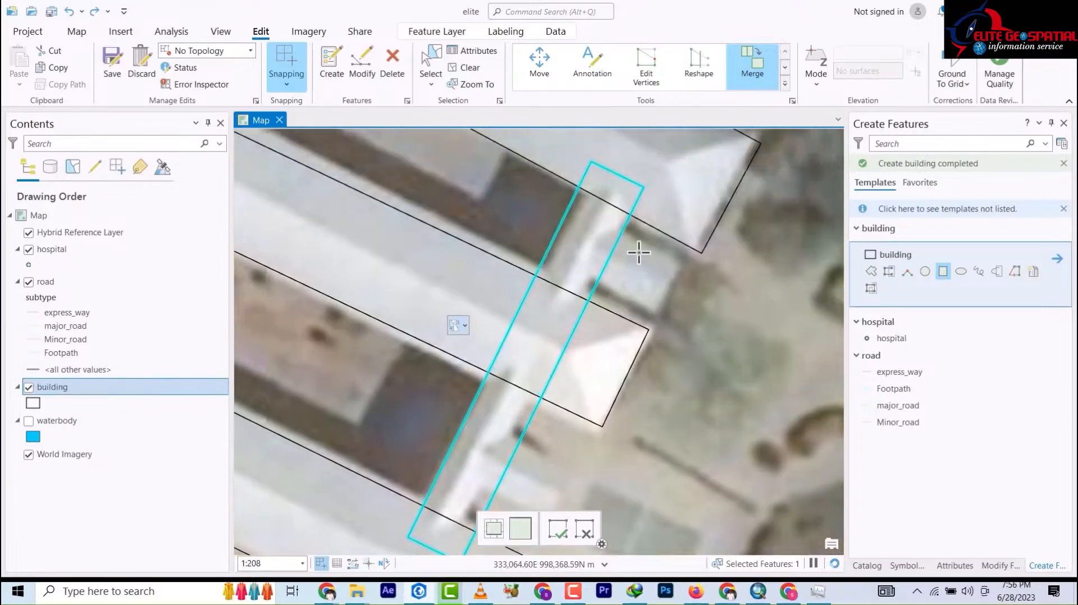
Draw two small rectangular building footprints over the roof extensions on the east side of the long connecting corridor
click(680, 264)
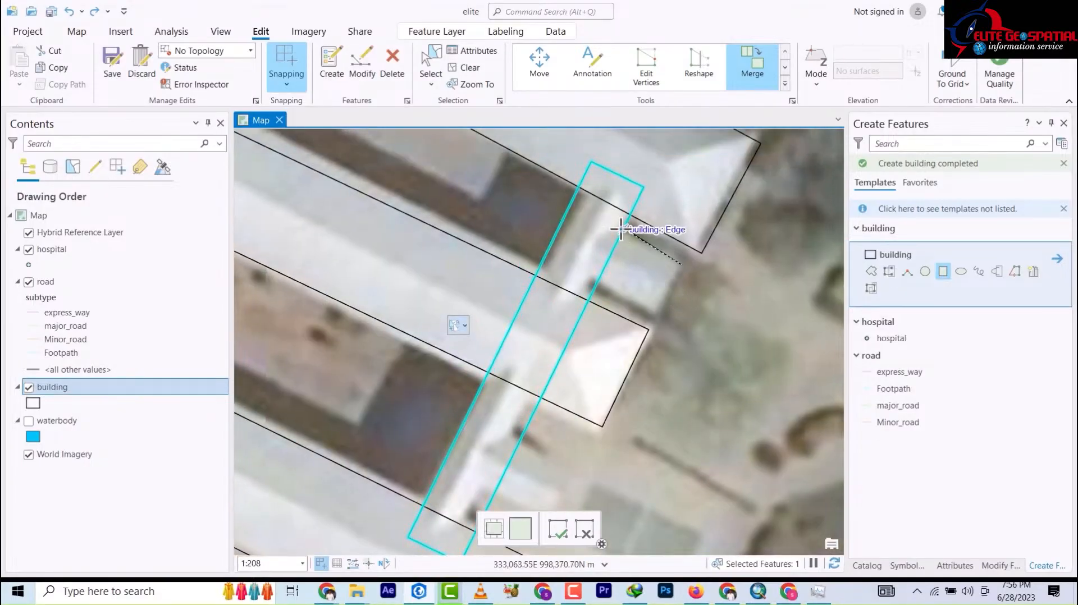
click(588, 283)
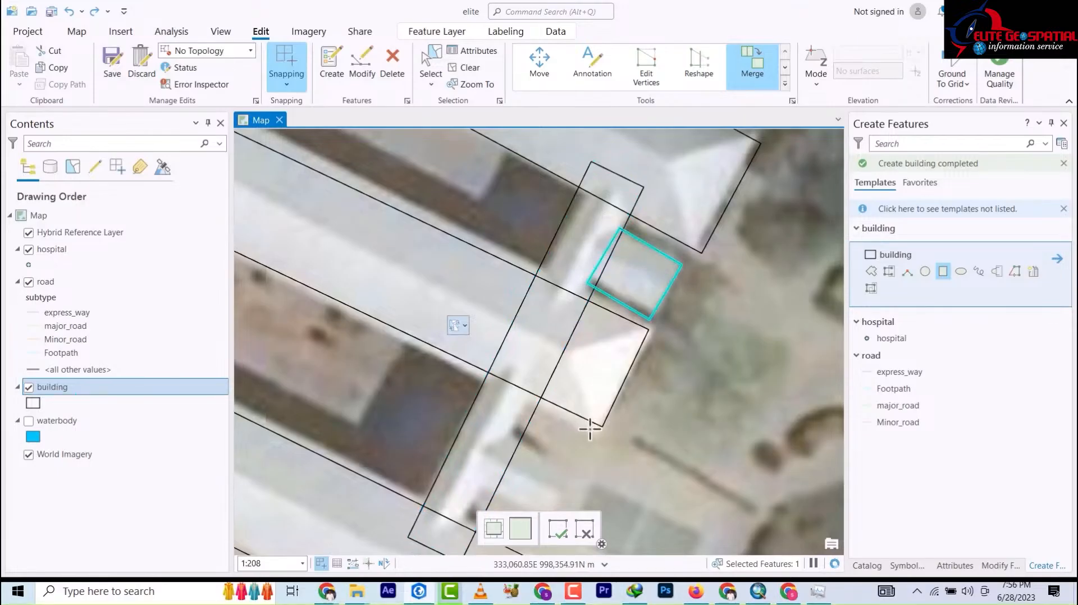
drag(587, 432, 570, 249)
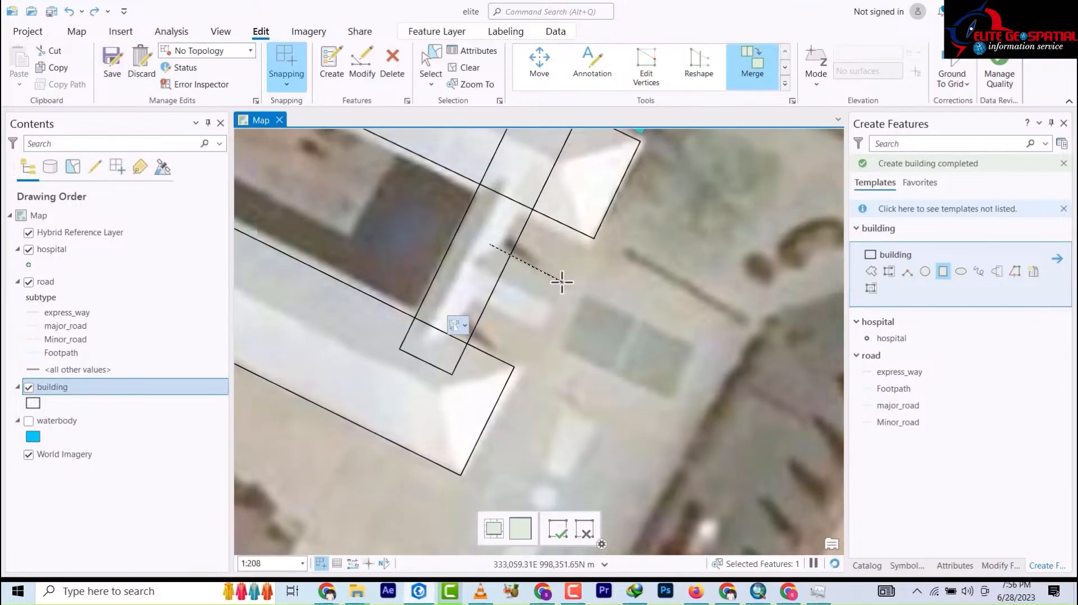
click(540, 330)
scroll(618, 323, down, 5)
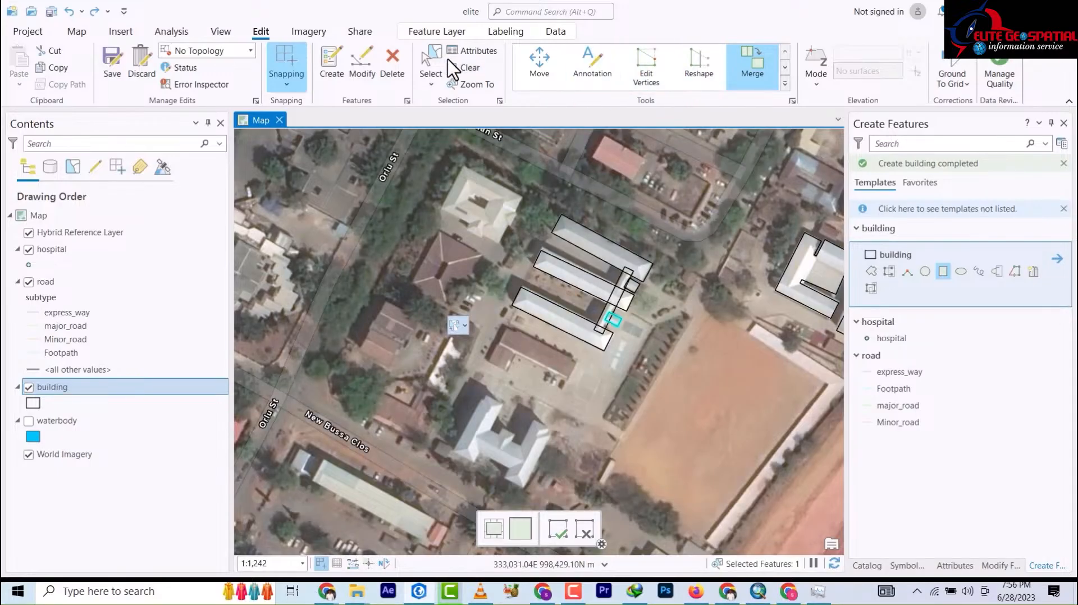
Select the three long blocks, the connecting corridor and the two small rectangles, and merge them into one building feature
click(431, 72)
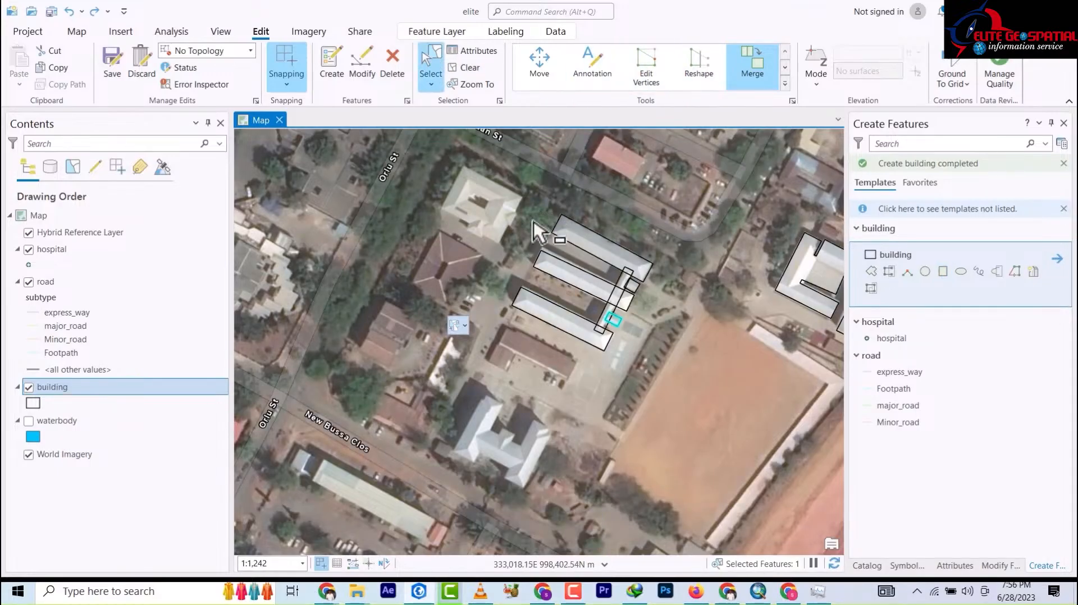
drag(613, 328, 531, 231)
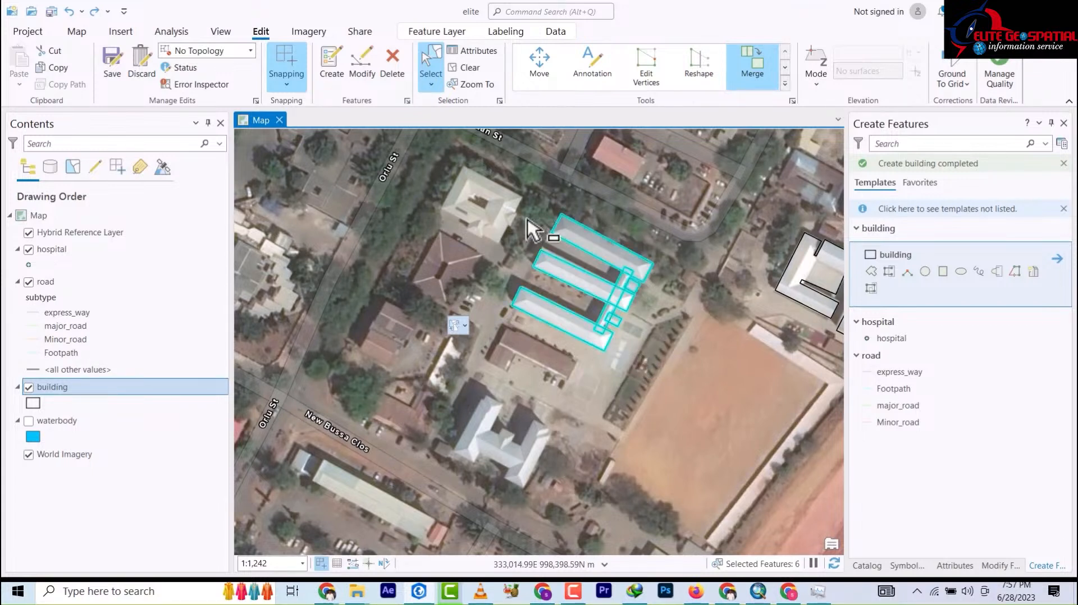
click(755, 76)
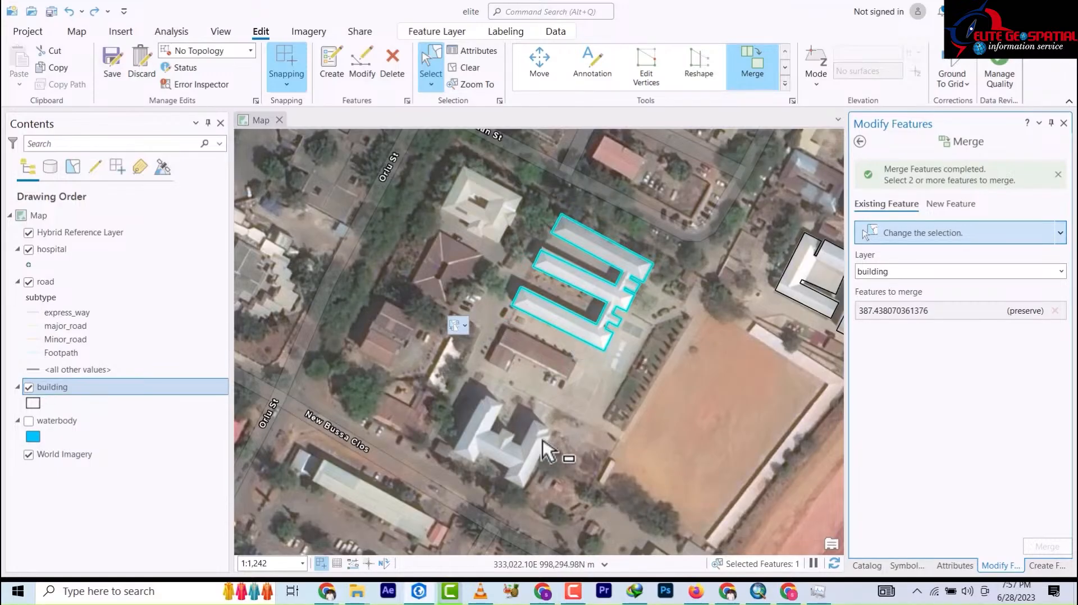
Examine the clustered-roof building west of Orlu St and the undigitized buildings around it
drag(580, 397, 585, 356)
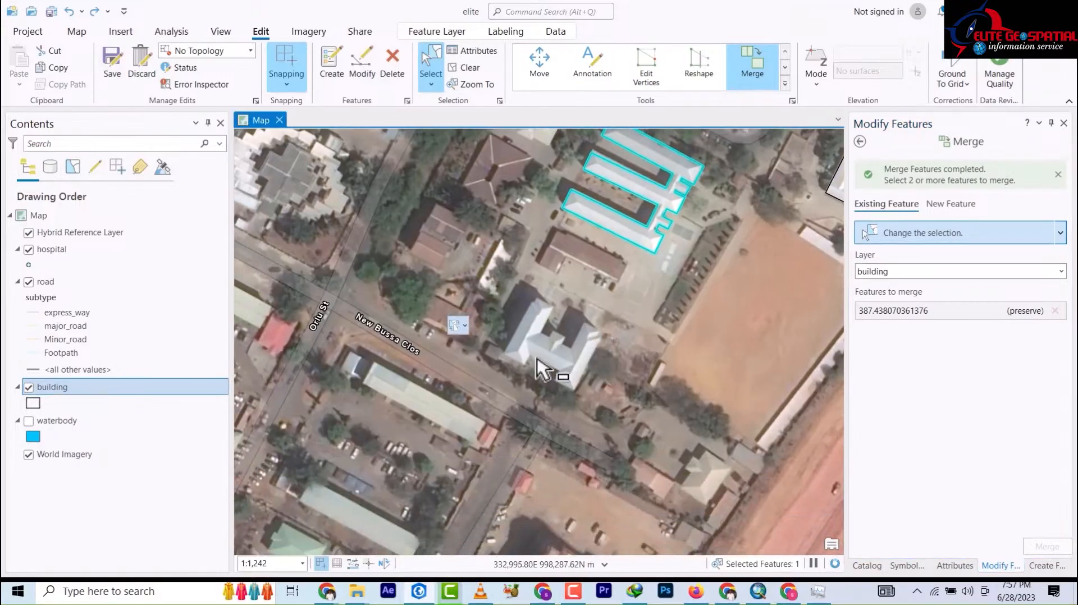
scroll(613, 385, down, 2)
scroll(344, 241, down, 2)
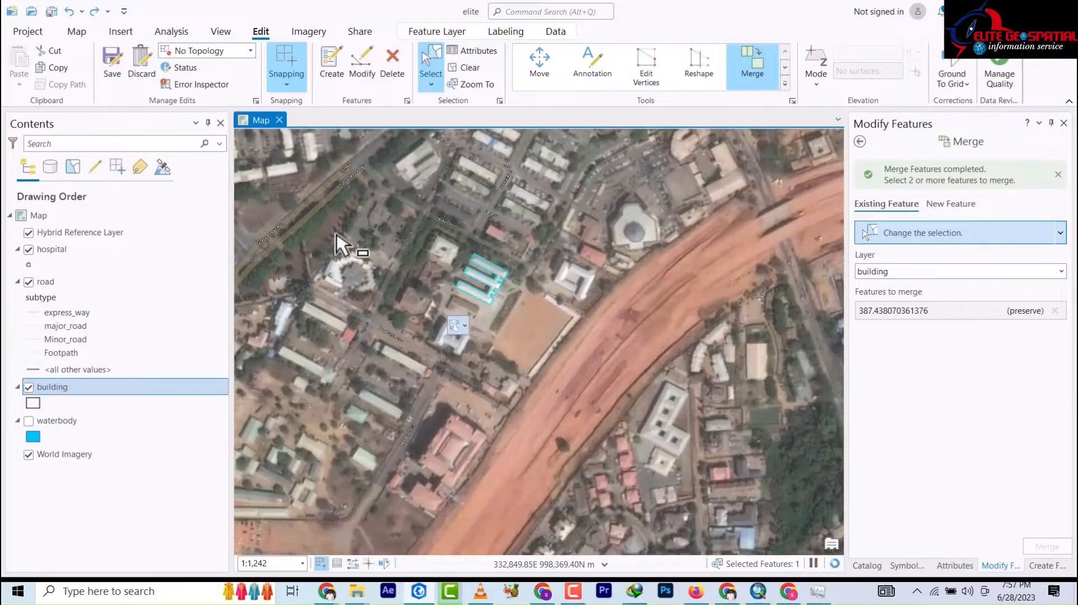
scroll(339, 264, up, 8)
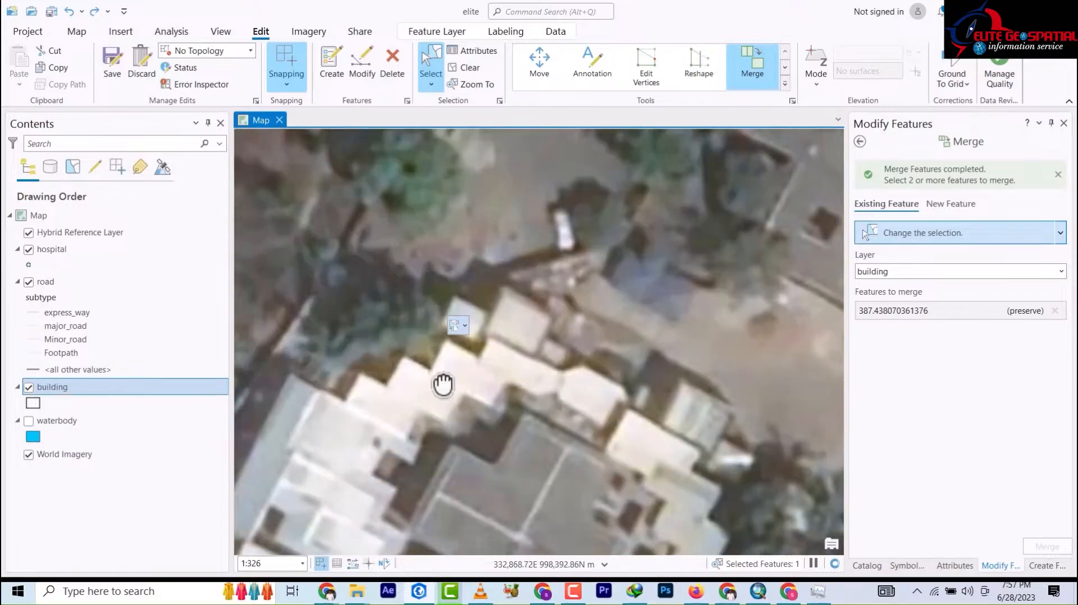
drag(445, 380, 484, 192)
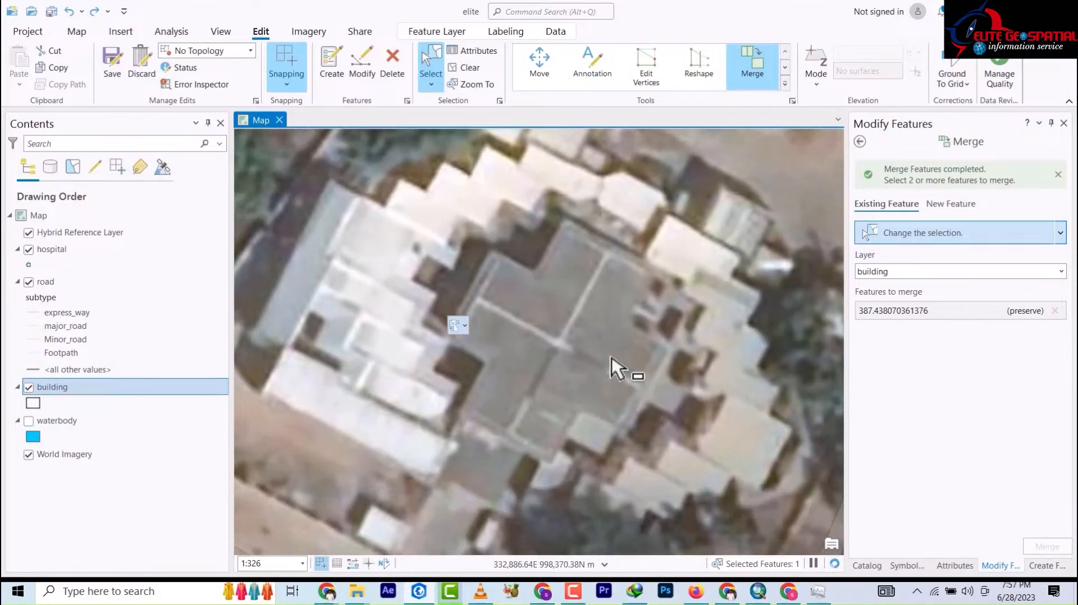
scroll(586, 308, down, 3)
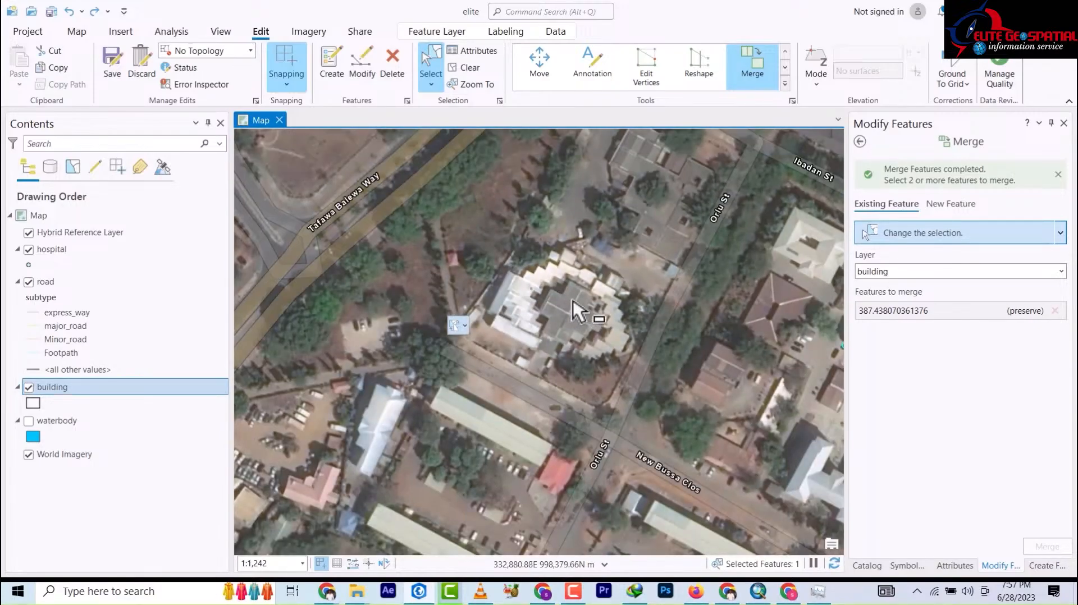
scroll(579, 311, down, 2)
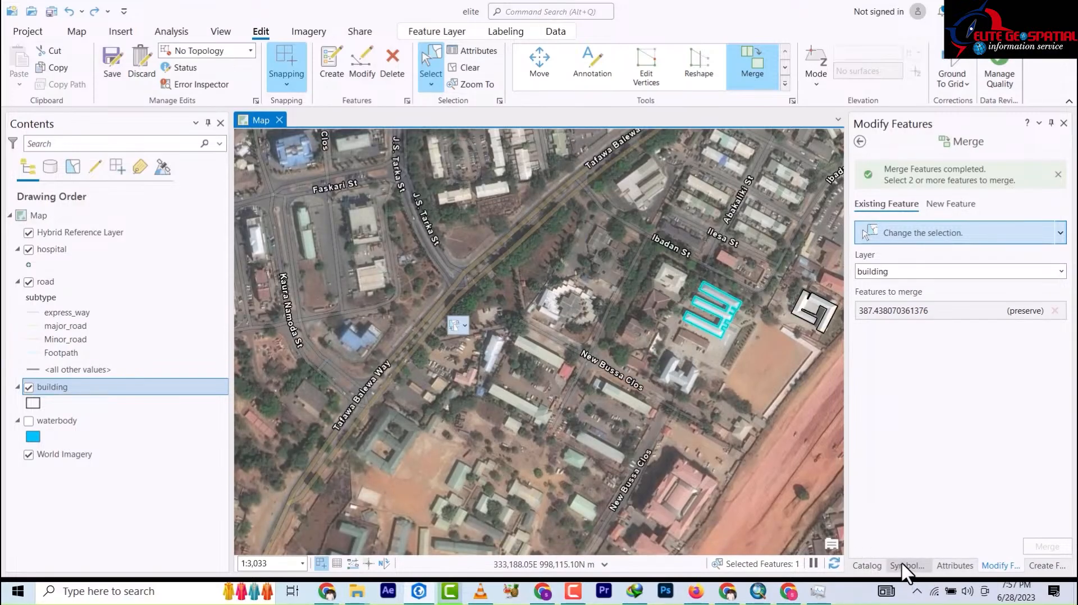
Save all edits made to the building layer
click(868, 566)
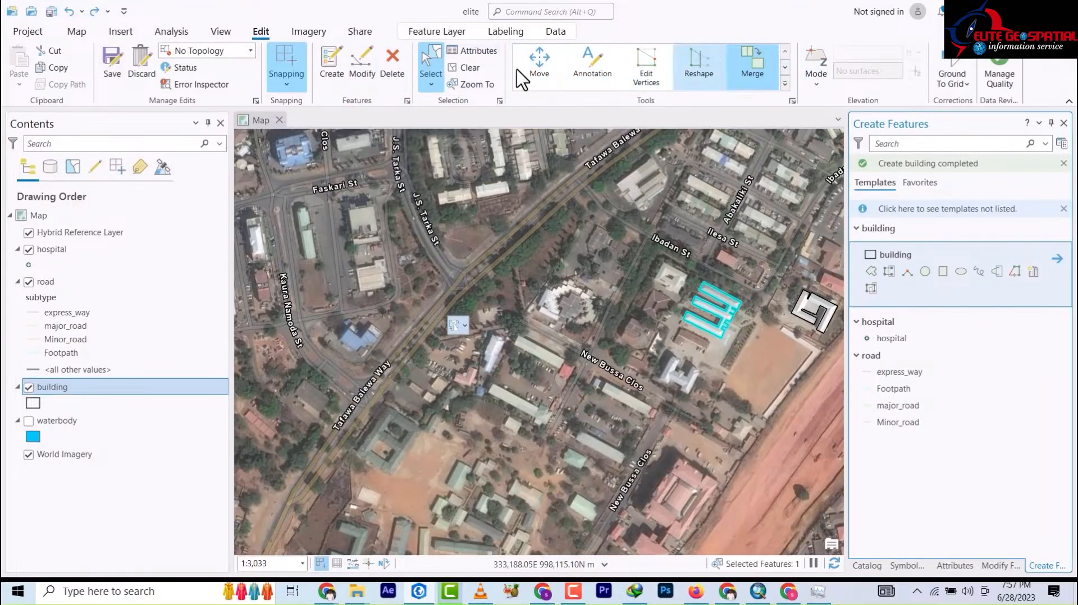
click(112, 67)
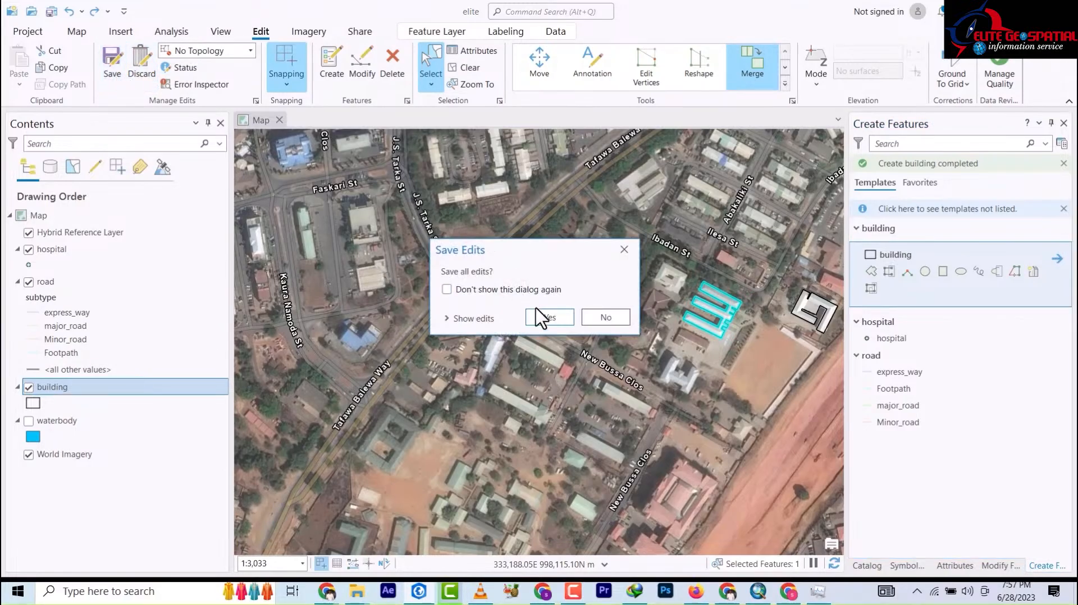
click(547, 320)
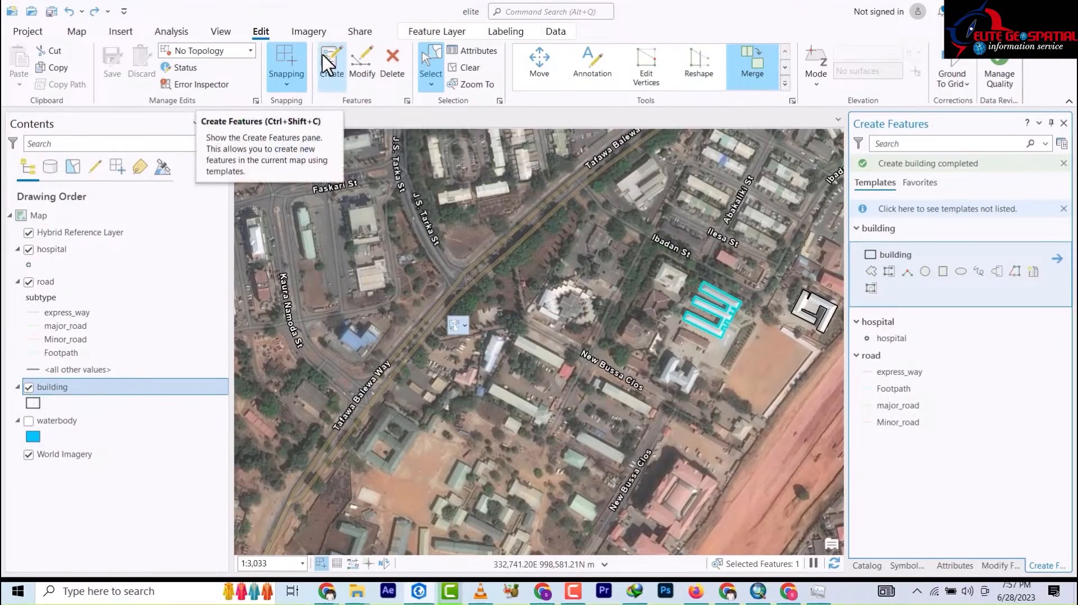
scroll(440, 248, up, 2)
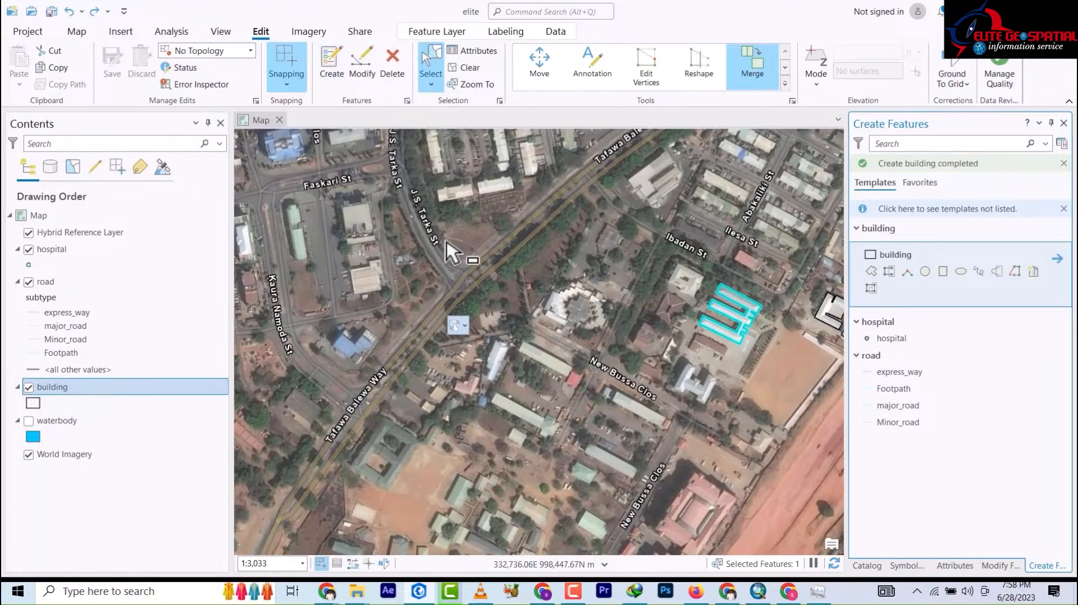
scroll(440, 249, down, 5)
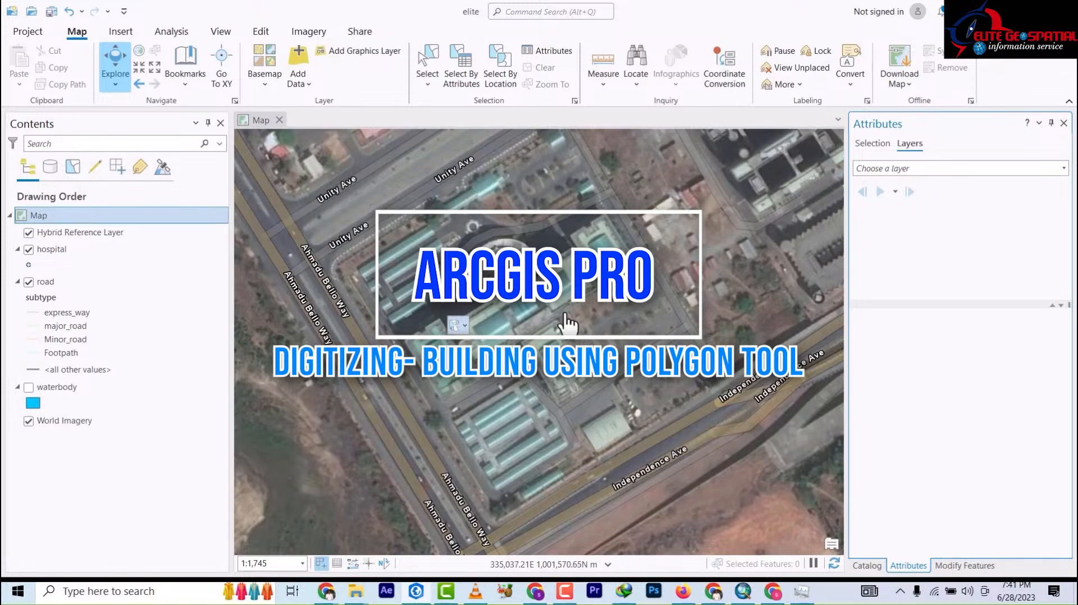
scroll(567, 342, down, 2)
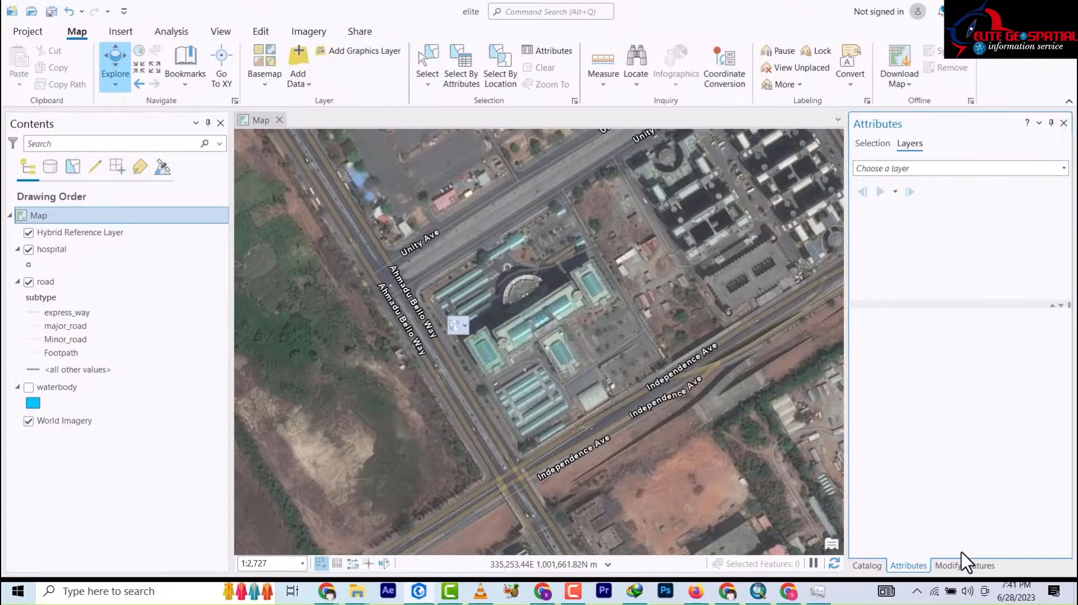
Browse the project folders to elite, open the abuja folder and expand amac.gdb to its feature datasets
click(867, 566)
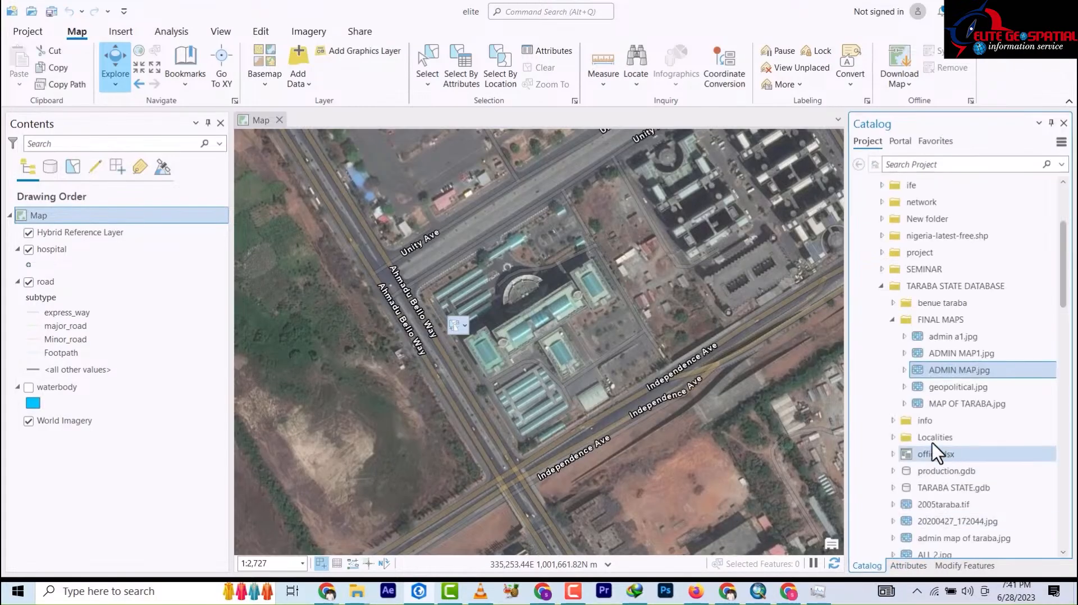
double_click(893, 287)
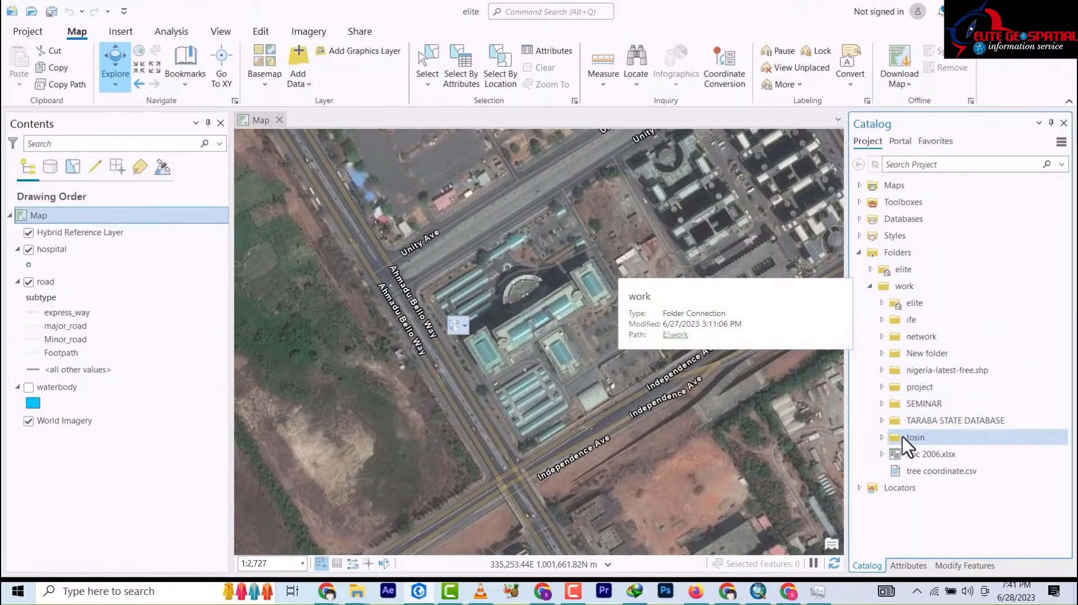
click(870, 269)
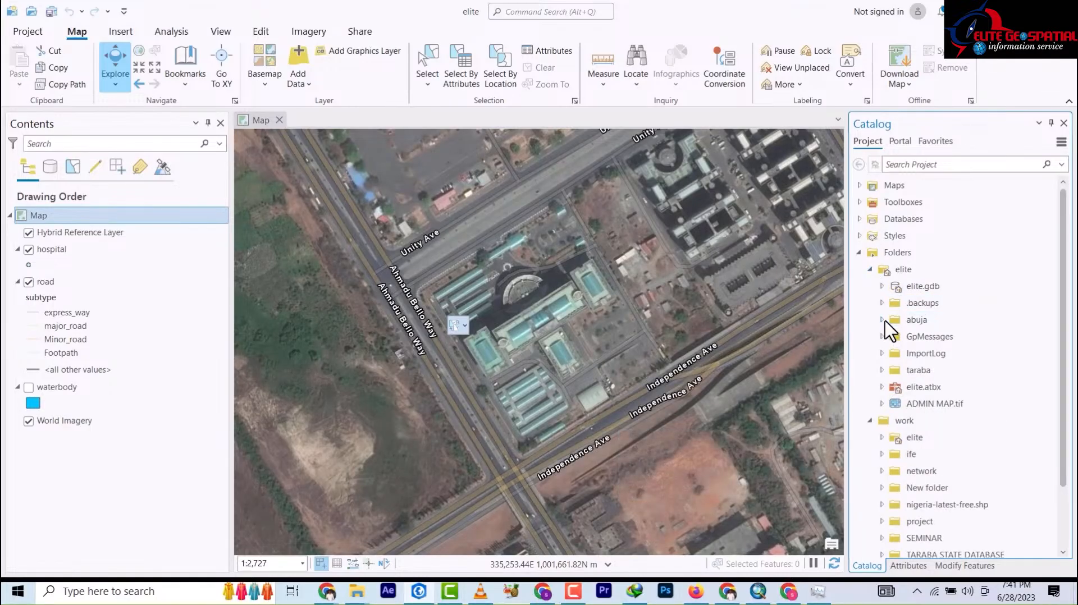
double_click(905, 320)
click(914, 337)
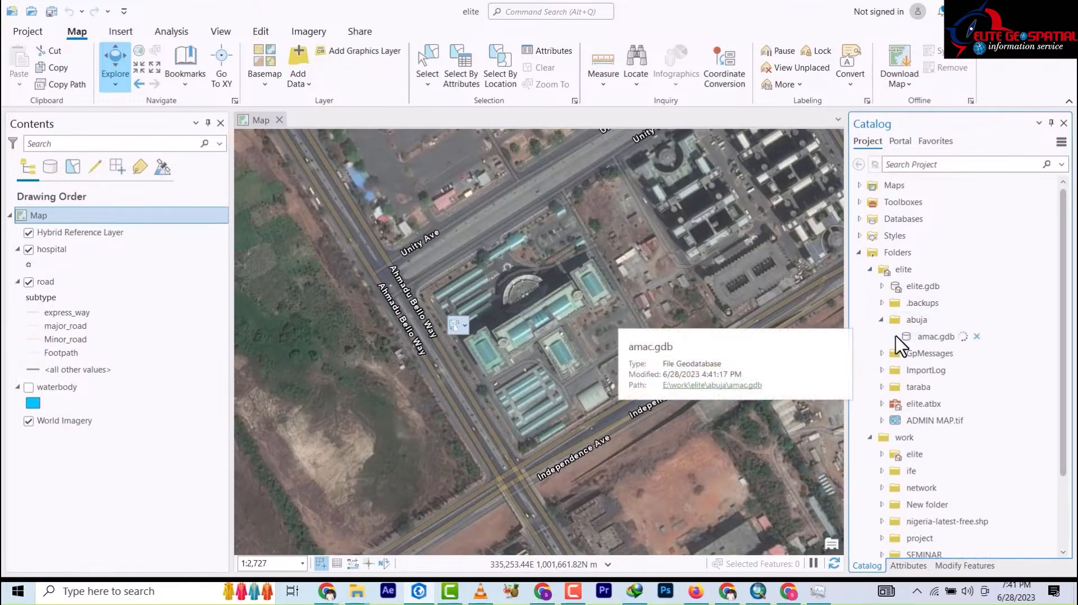
double_click(912, 338)
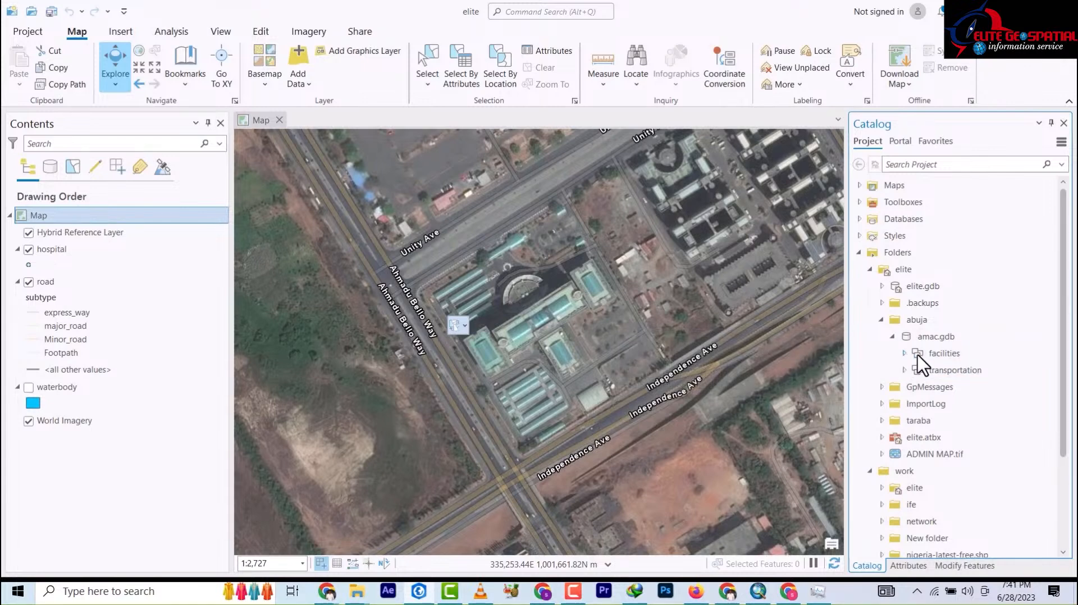
Start a new polygon feature class named building in the facilities feature dataset
right_click(938, 355)
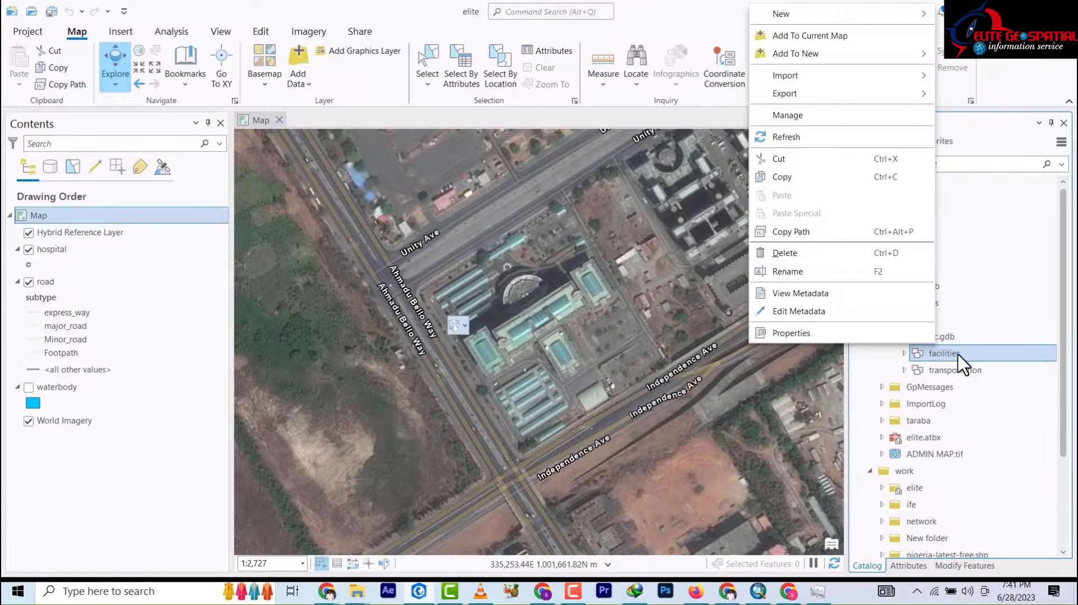
right_click(957, 355)
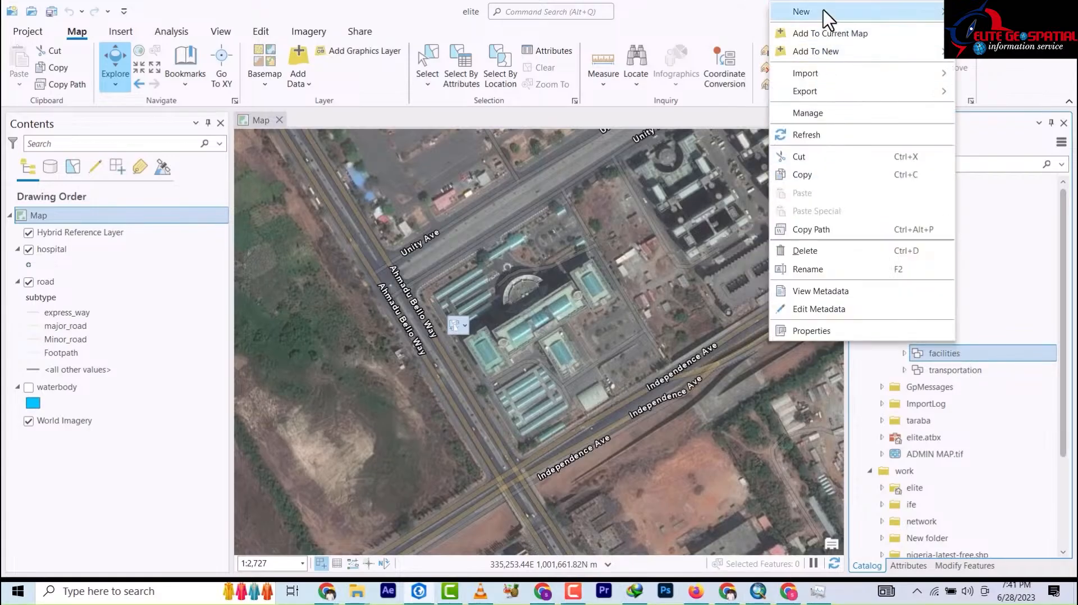
mouse_move(824, 11)
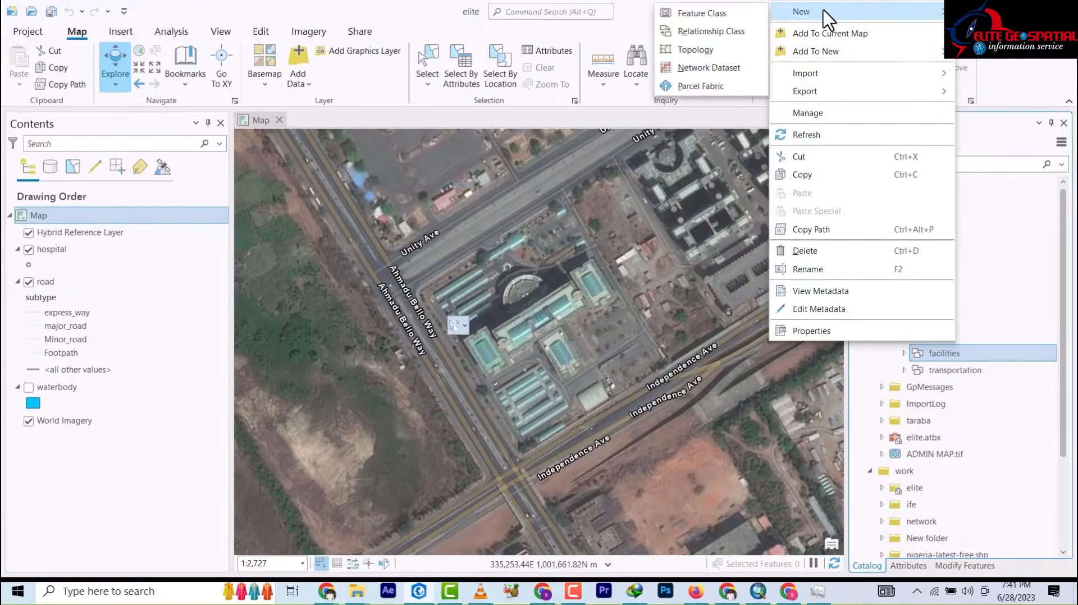
click(707, 16)
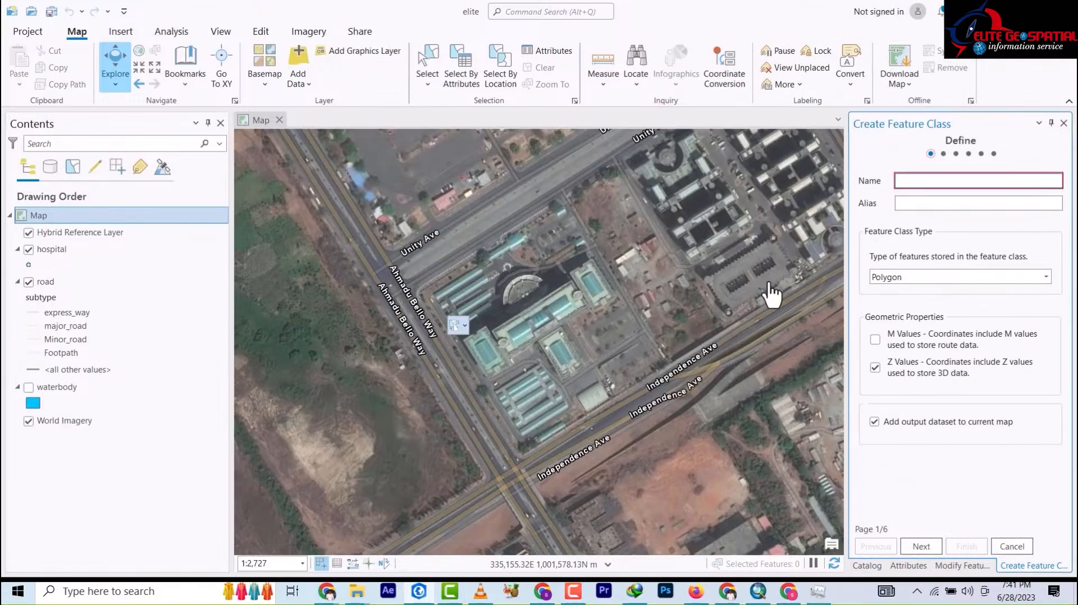
text(building)
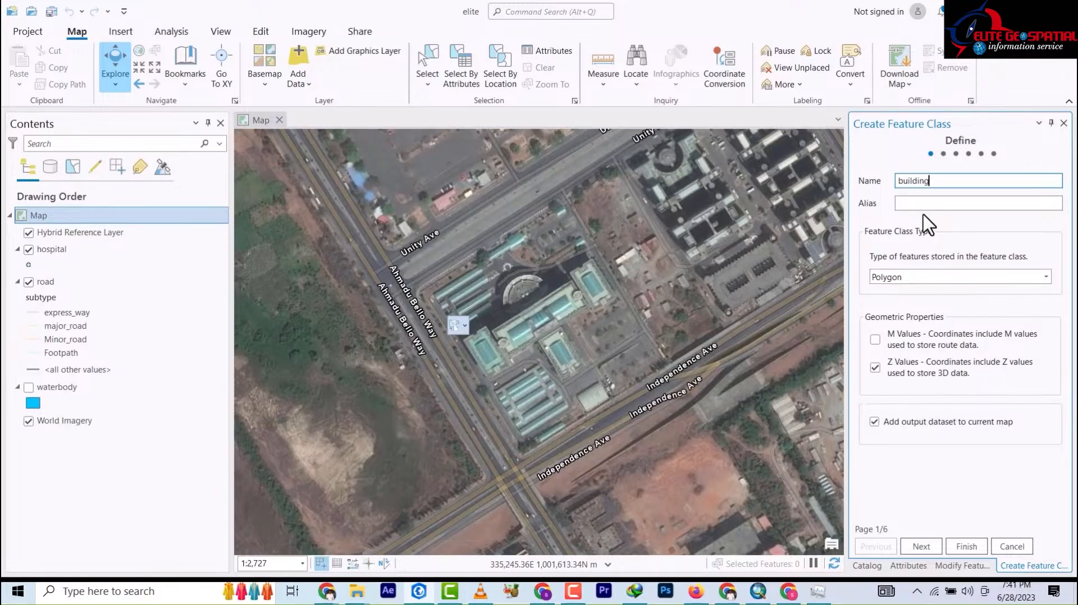
click(572, 592)
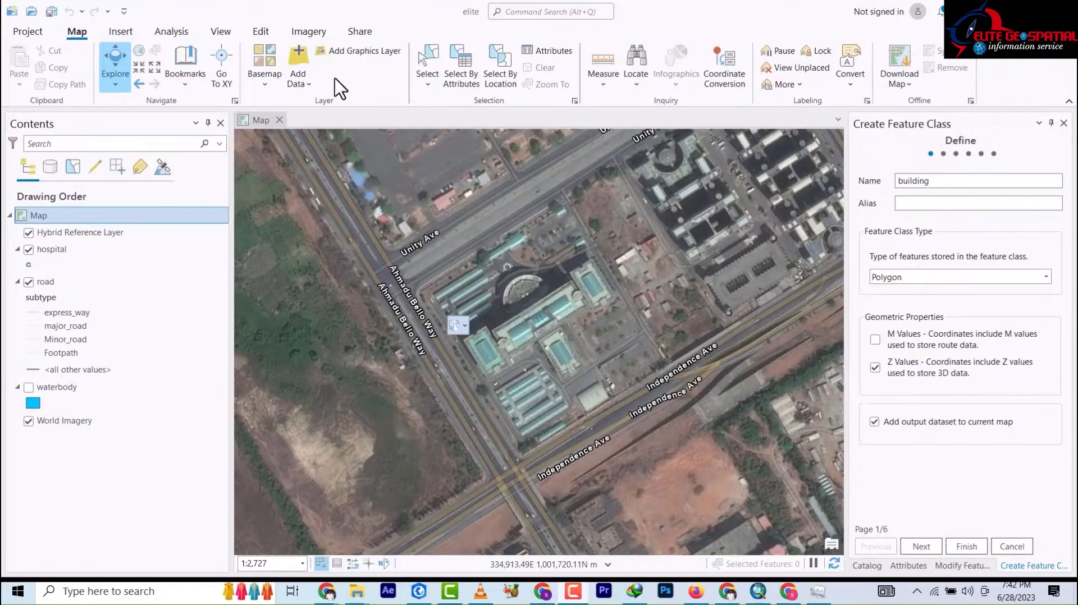
click(941, 187)
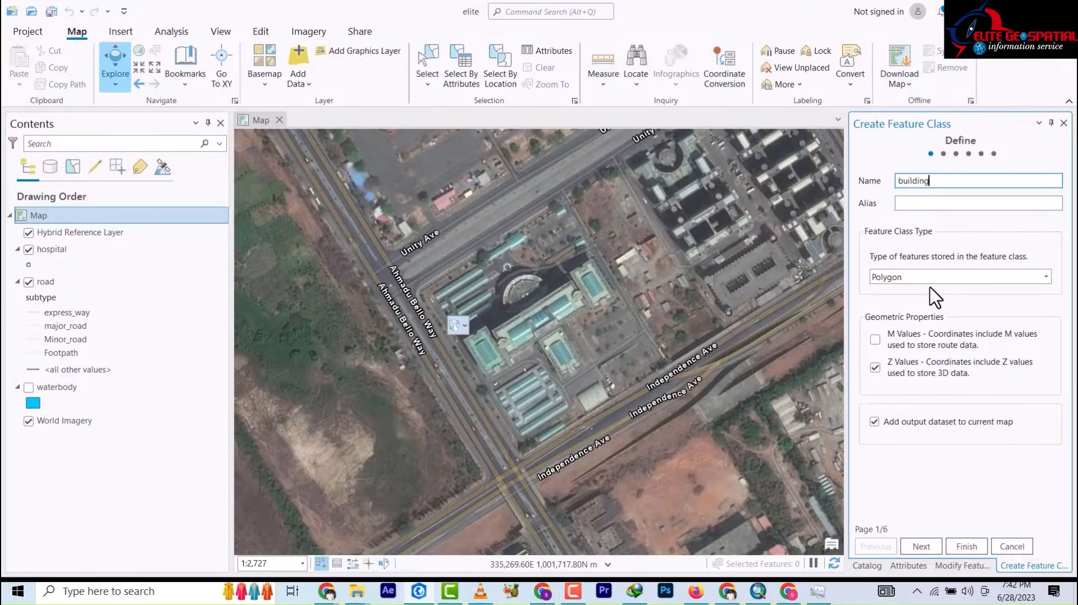
Finish creating the building feature class, keeping the inherited WGS 1984 UTM Zone 32N reference and the default tolerance, resolution and storage settings
click(921, 547)
click(921, 547)
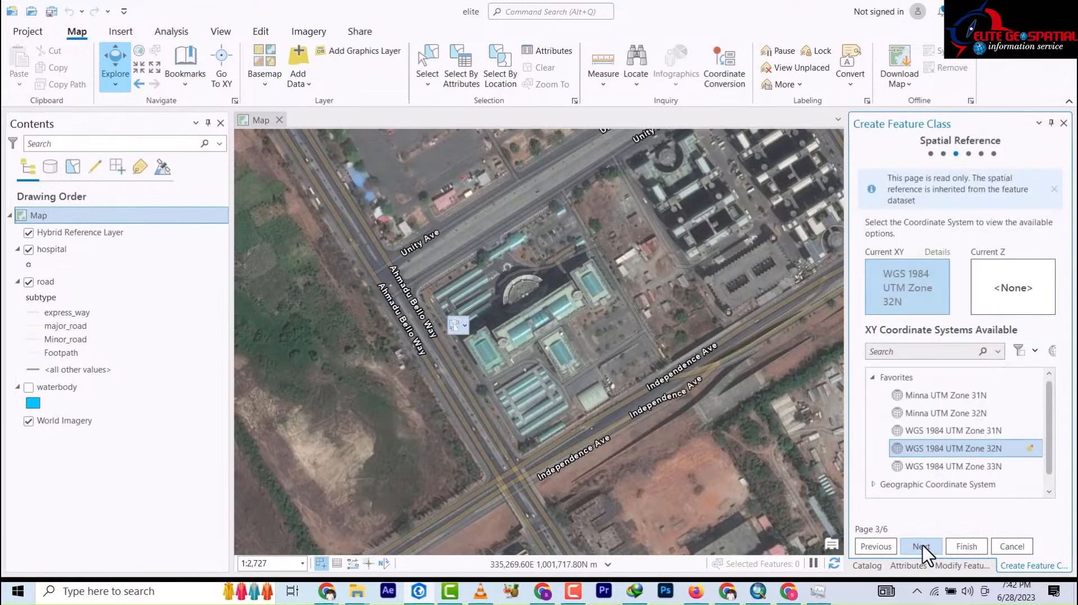
click(922, 548)
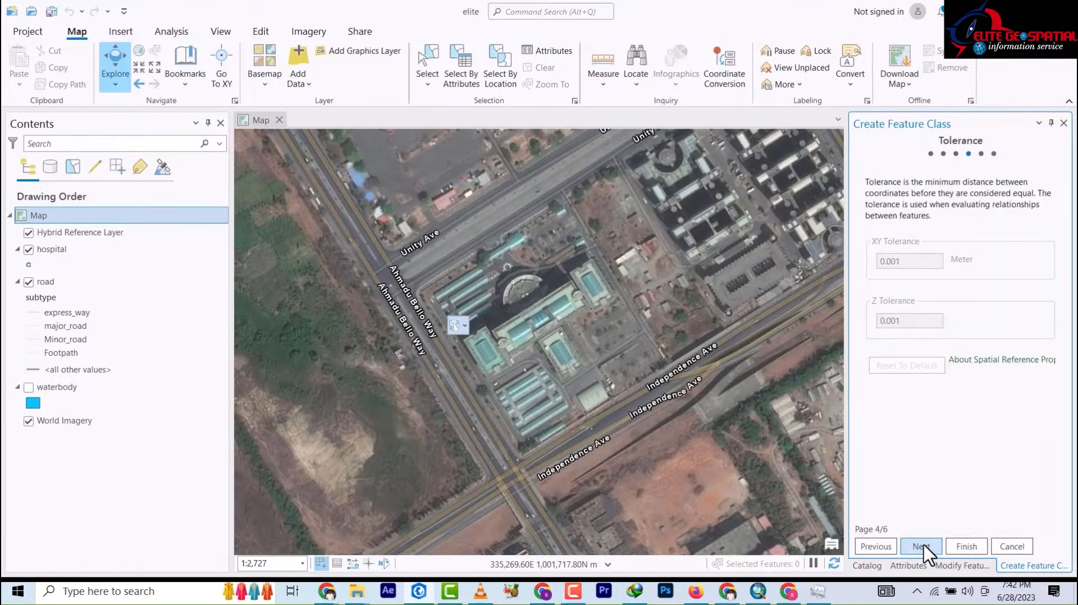
click(921, 547)
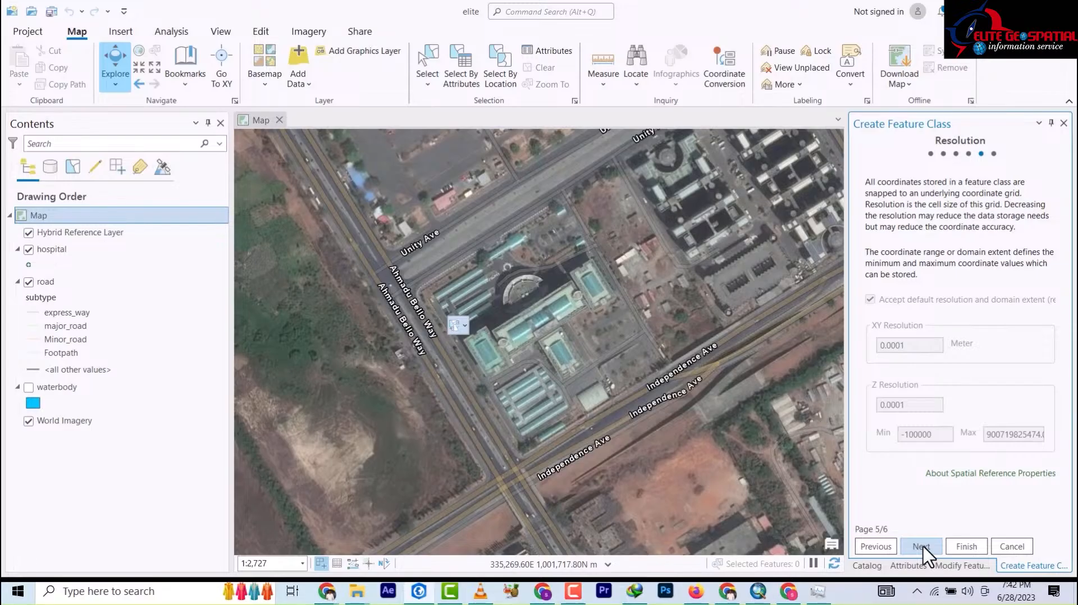
click(921, 548)
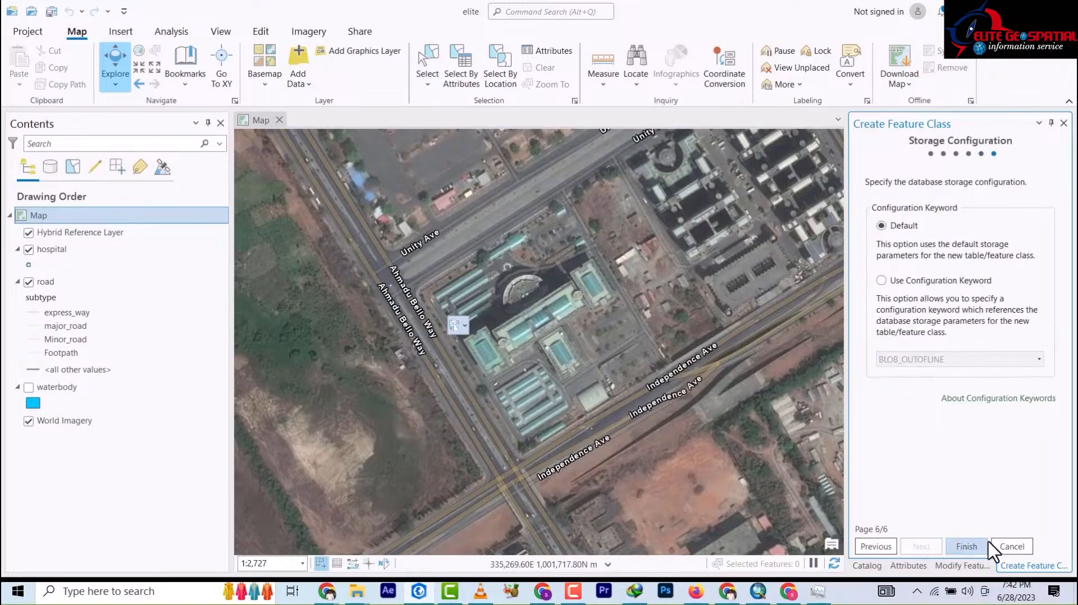
click(965, 546)
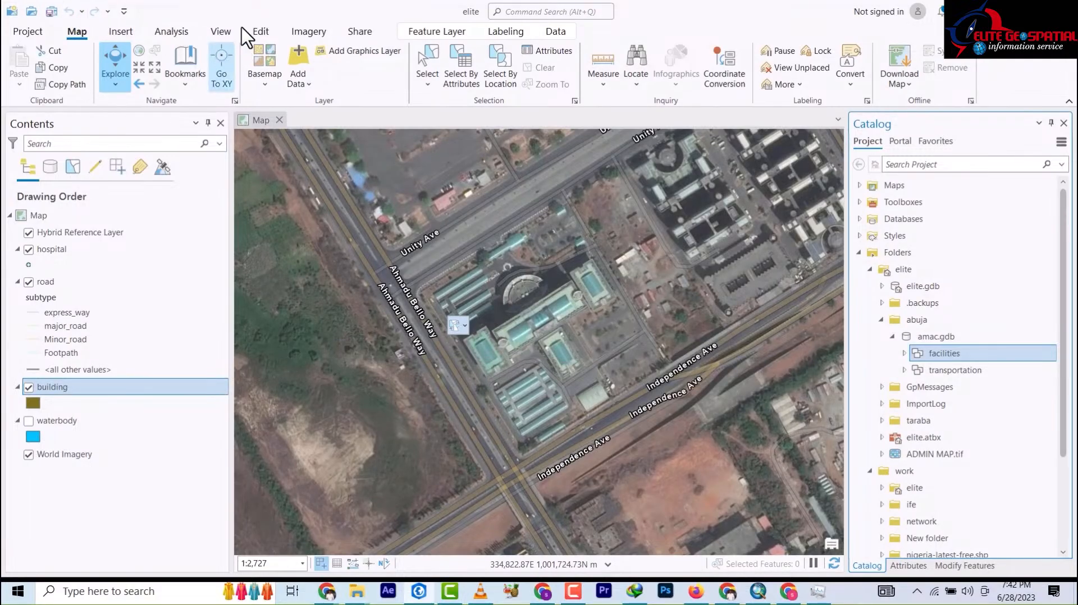
Check the snapping options and activate the polygon tool of the building template for the complex between Unity Ave and Independence Ave
click(259, 32)
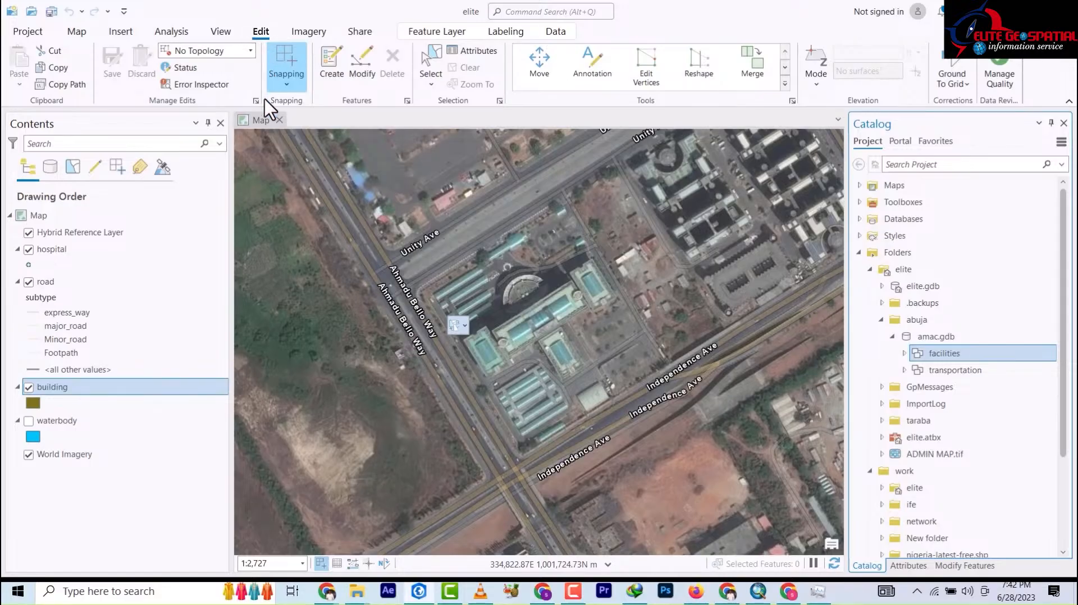
click(289, 88)
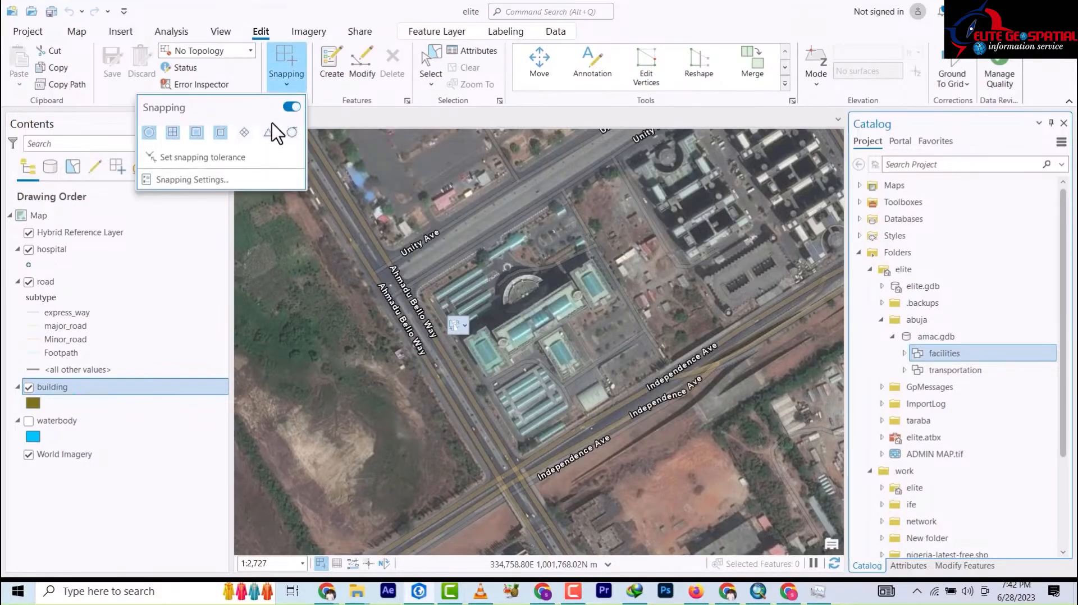
click(331, 66)
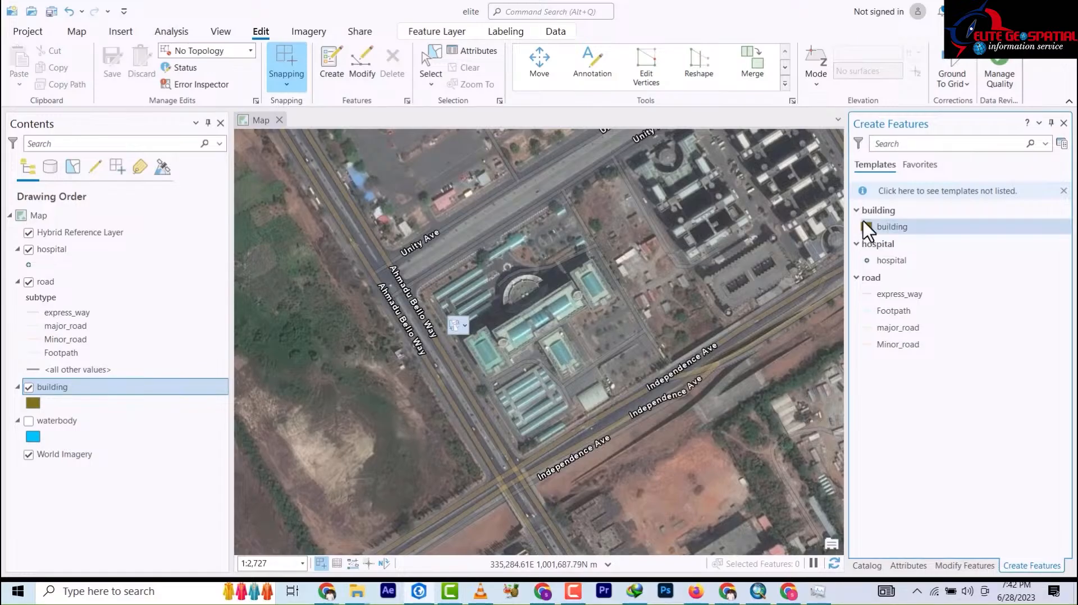
click(893, 226)
scroll(512, 396, down, 2)
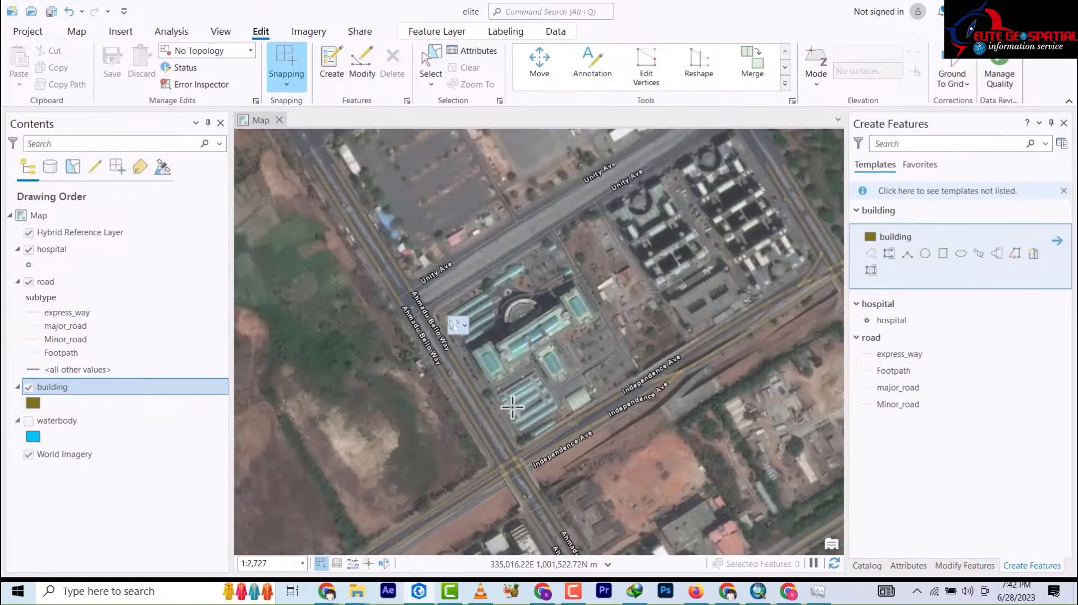
scroll(519, 402, up, 2)
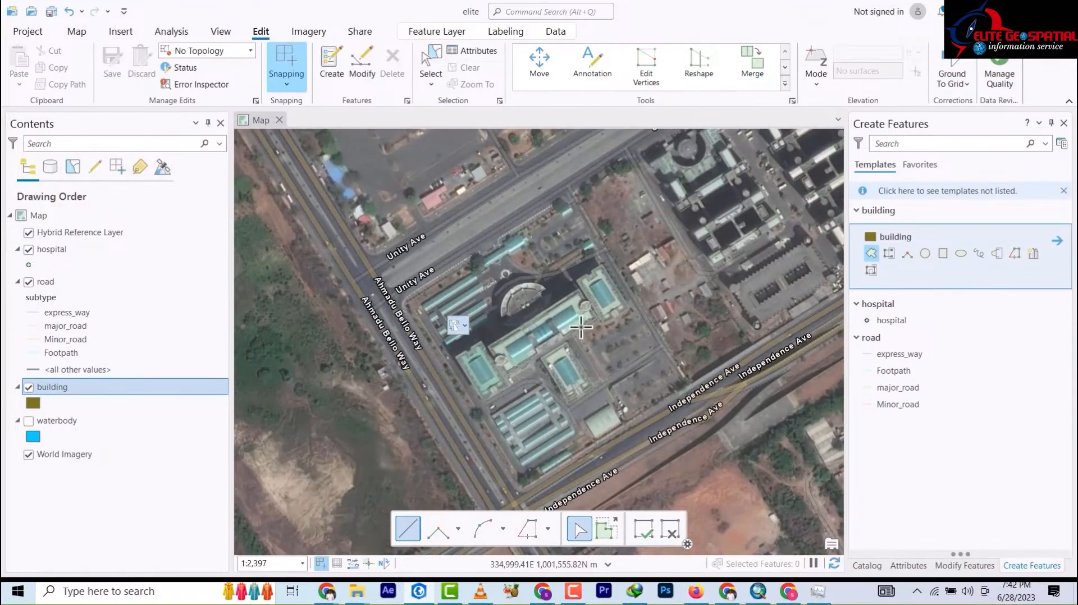
scroll(601, 306, up, 3)
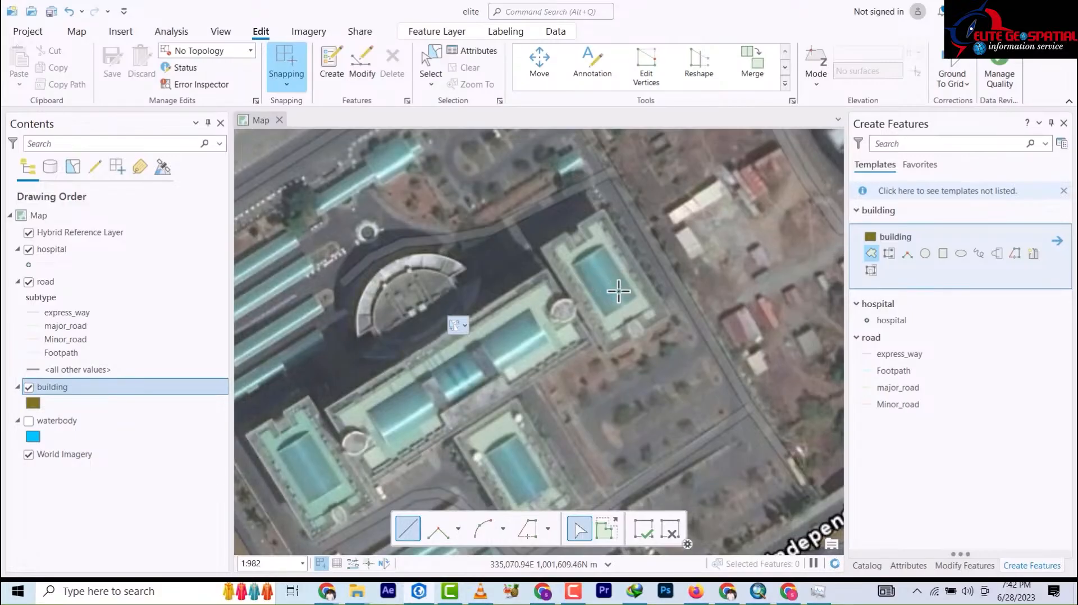
scroll(592, 294, up, 2)
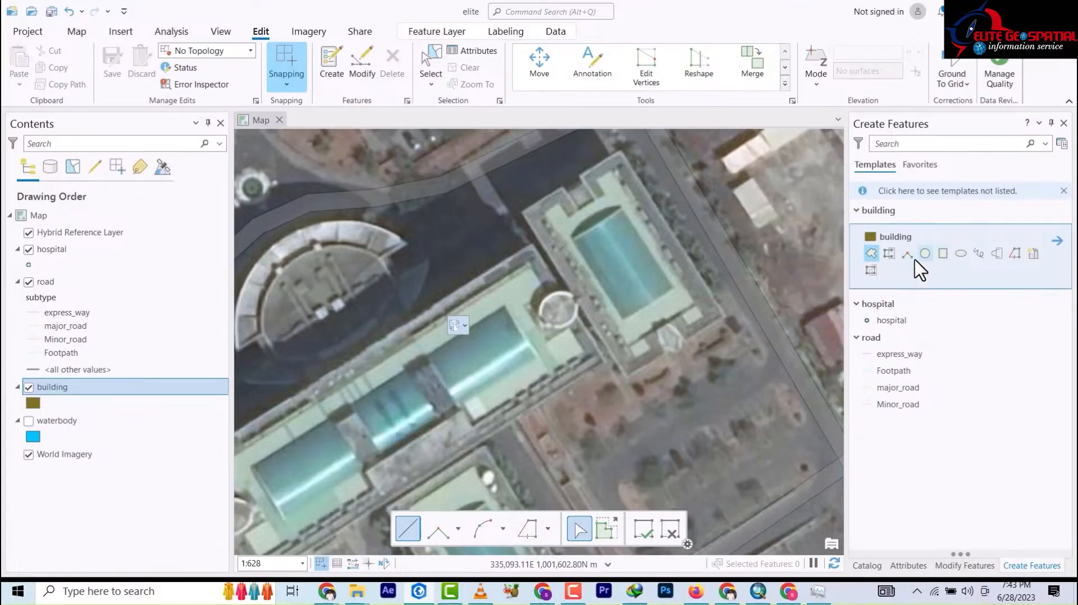
click(872, 253)
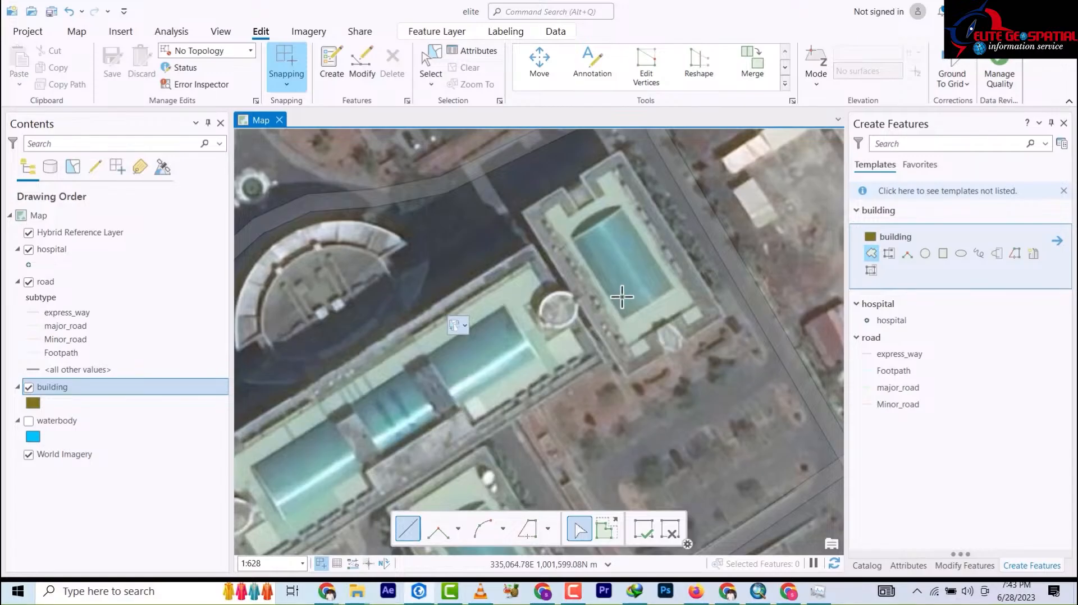
Digitize the blue glazed roof on the complex's northeastern wing as a four-corner building polygon
scroll(579, 246, down, 3)
scroll(586, 256, up, 6)
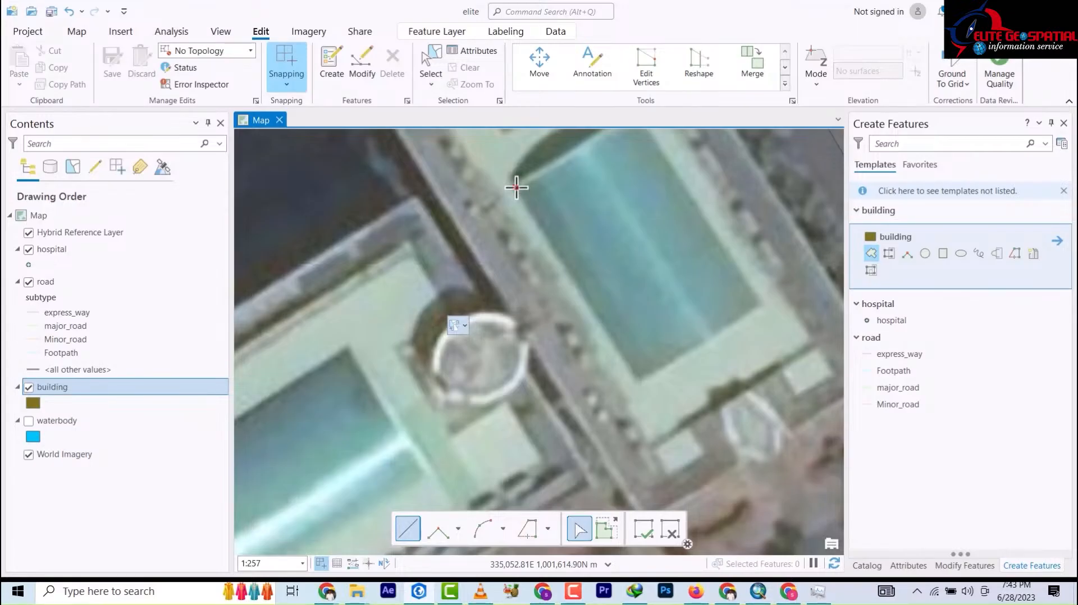
click(516, 186)
click(638, 384)
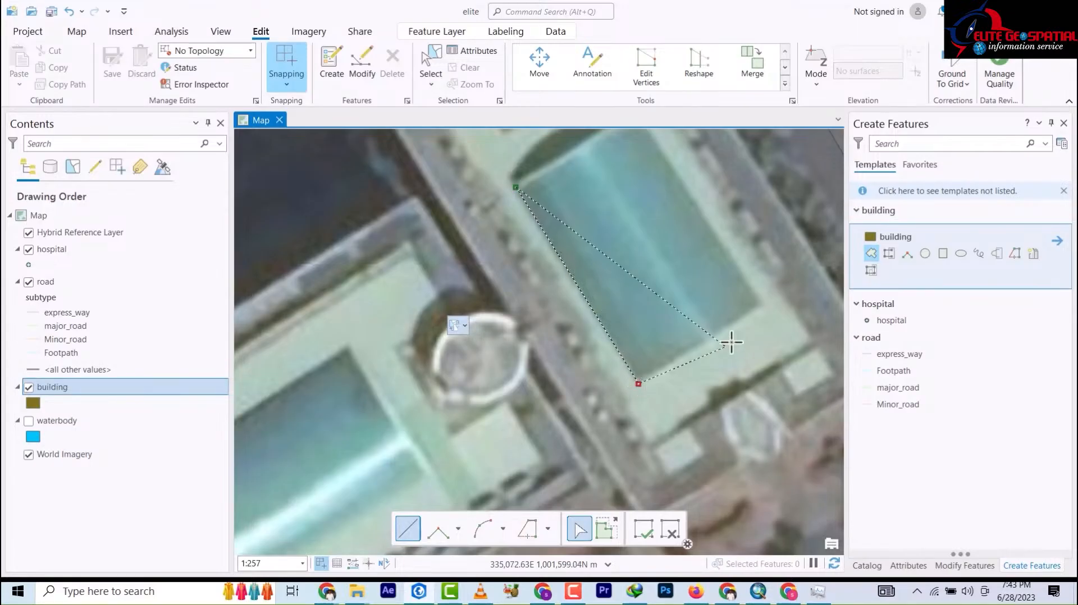
click(759, 304)
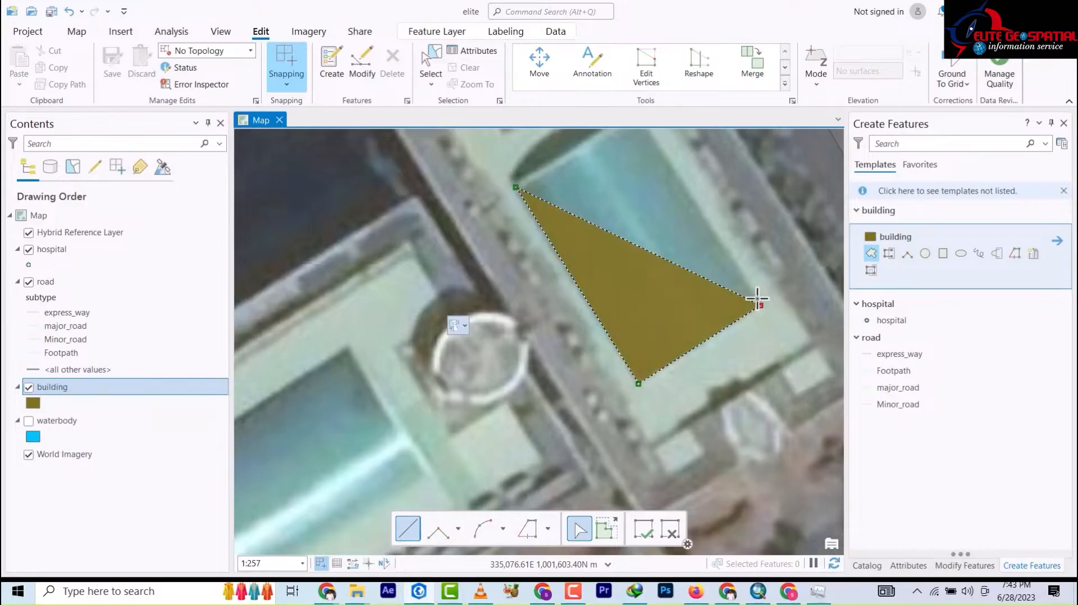
drag(722, 235, 739, 281)
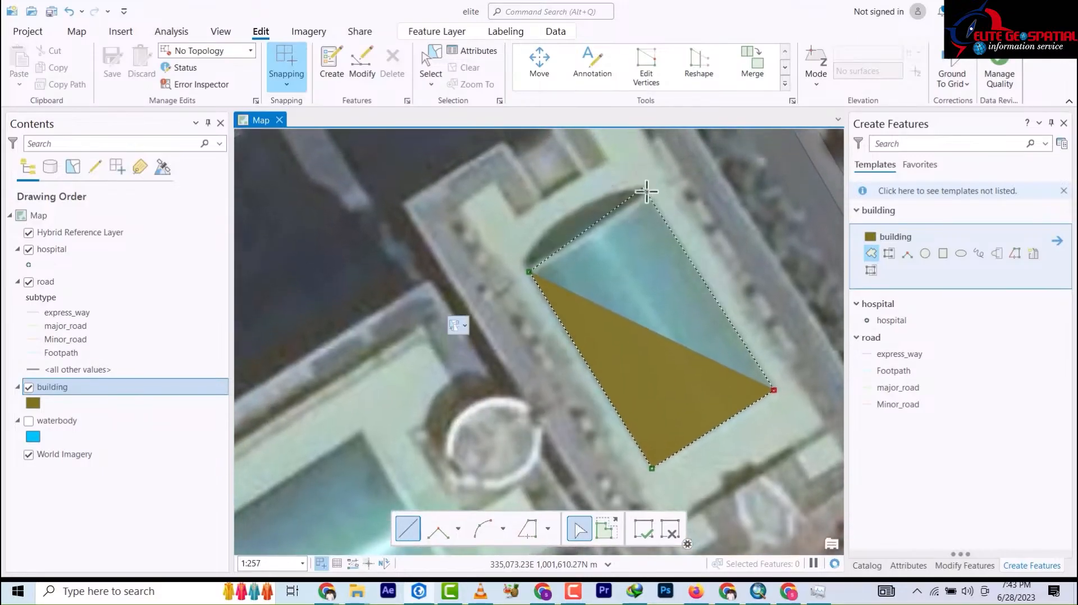
double_click(649, 193)
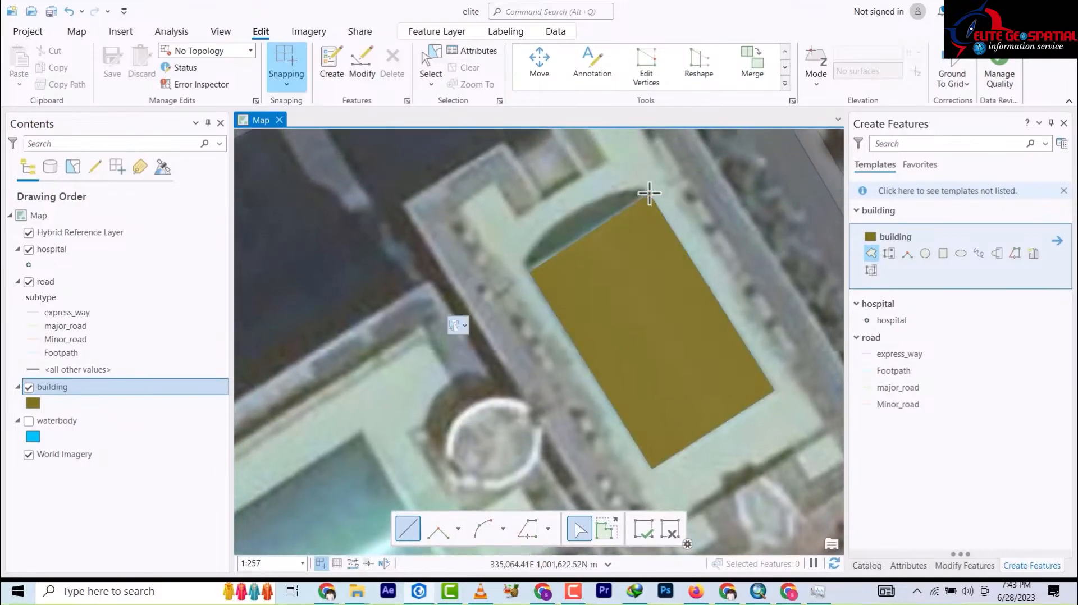
Digitize the detached pale rectangular roof beside Independence Ave, southeast of the complex, as a four-corner building polygon
scroll(640, 194, up, 4)
scroll(628, 194, down, 3)
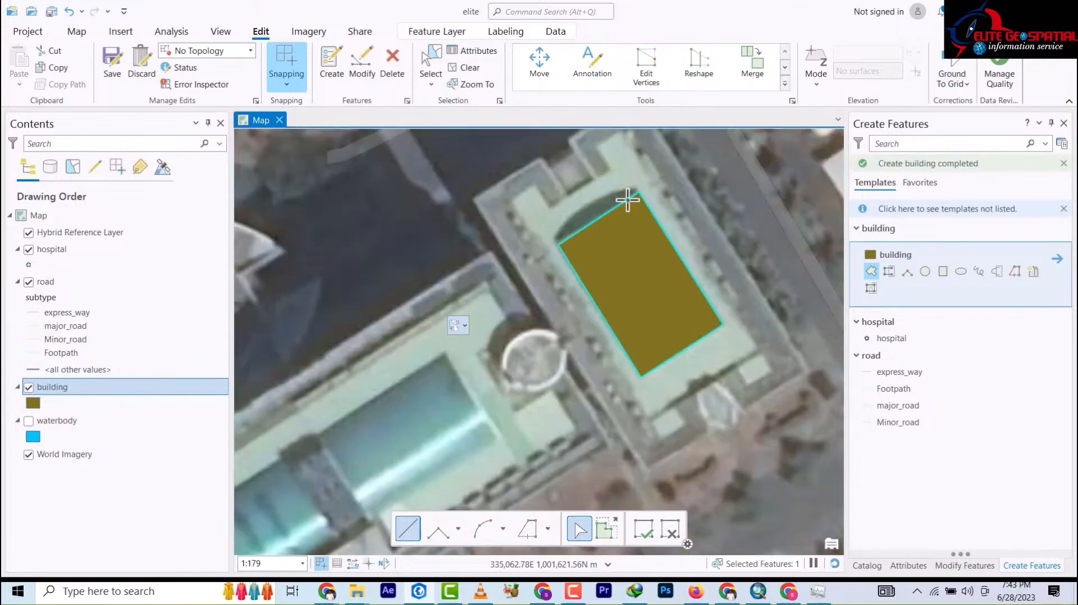
scroll(627, 199, down, 5)
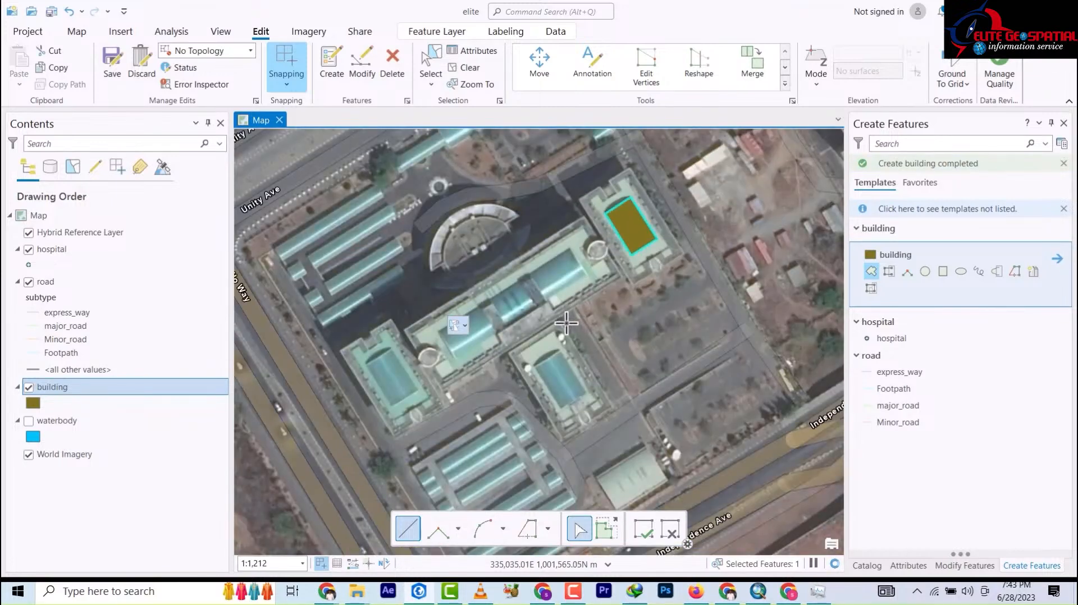
drag(591, 435, 580, 266)
scroll(633, 345, down, 3)
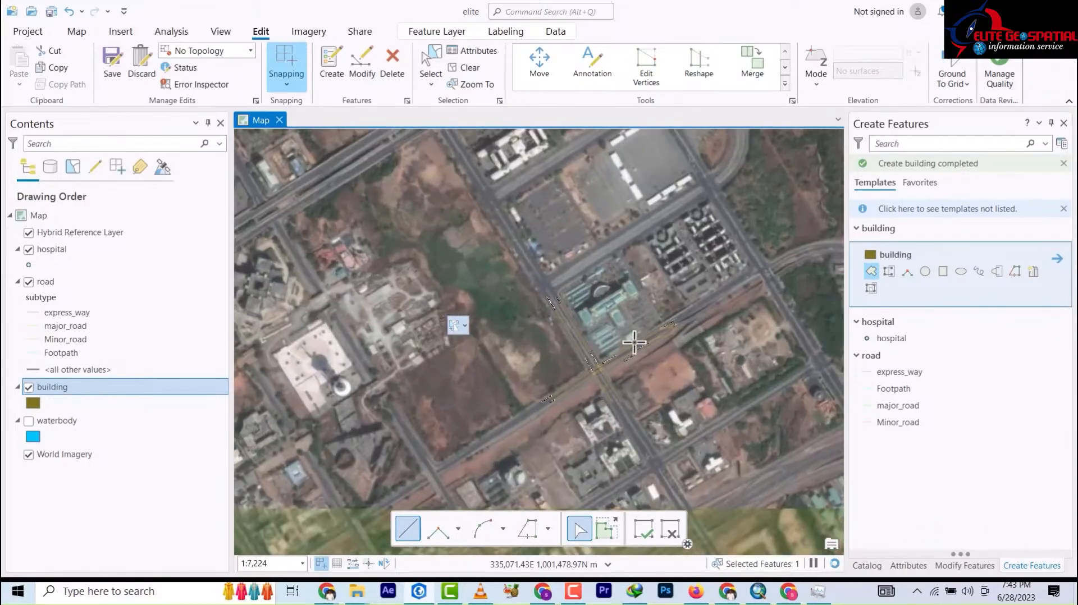
scroll(630, 342, up, 4)
scroll(627, 344, up, 8)
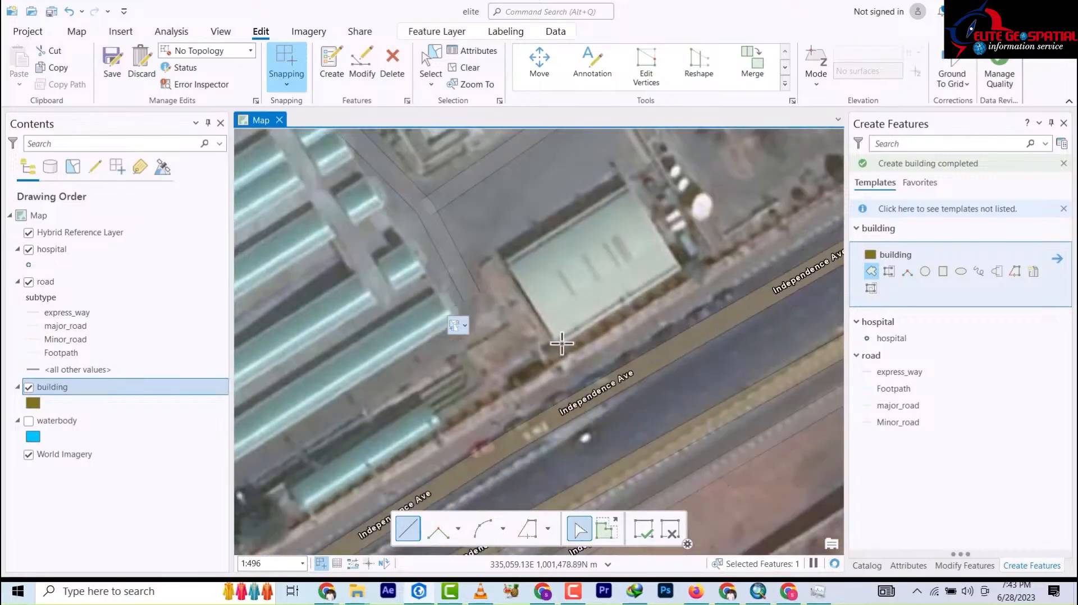
click(681, 267)
click(627, 186)
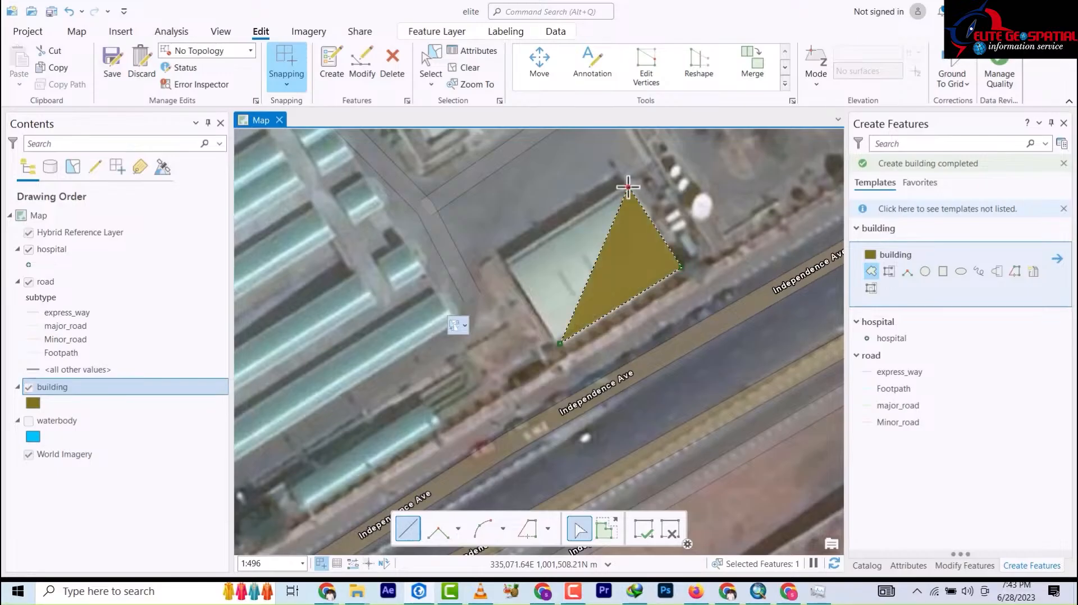
double_click(497, 263)
Digitize the narrow blue roof along Independence Ave, near the Ahmadu Bello Way junction, as a four-corner building polygon
scroll(636, 282, up, 2)
scroll(619, 270, down, 8)
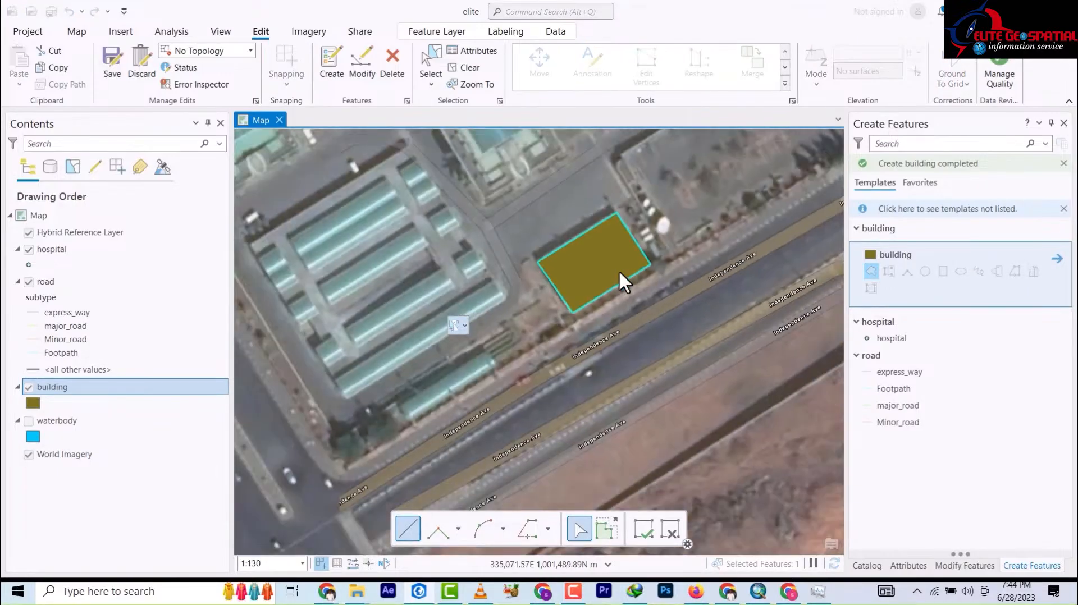
scroll(522, 272, up, 3)
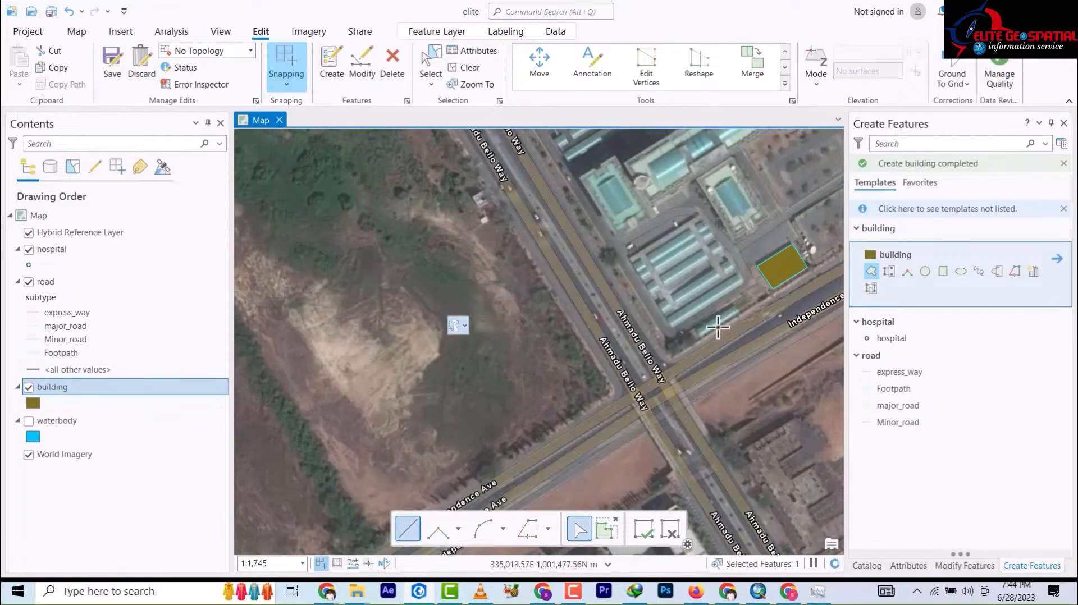
scroll(690, 330, up, 6)
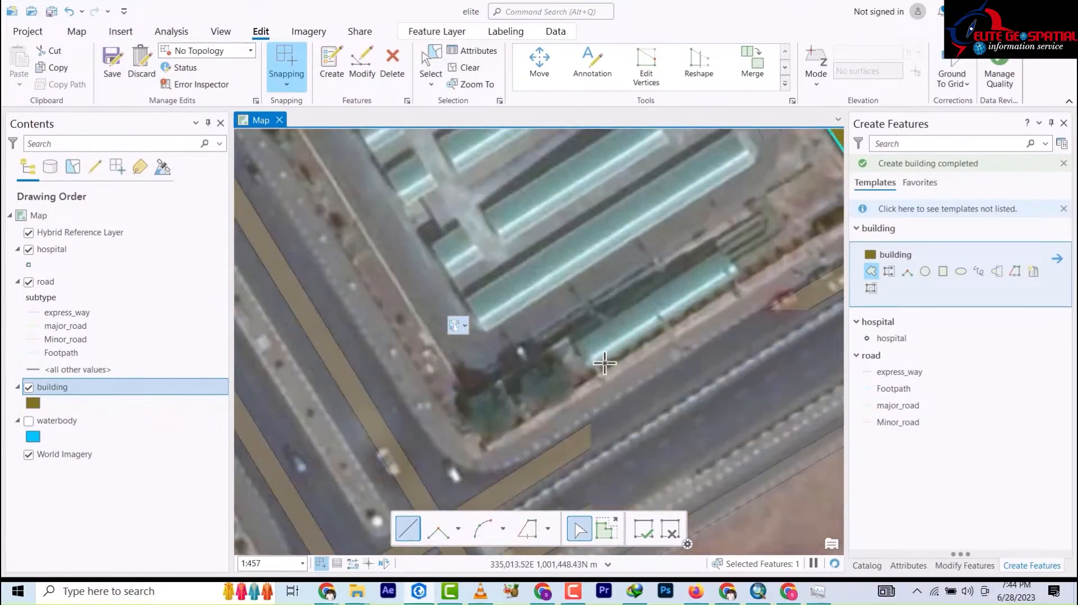
click(739, 275)
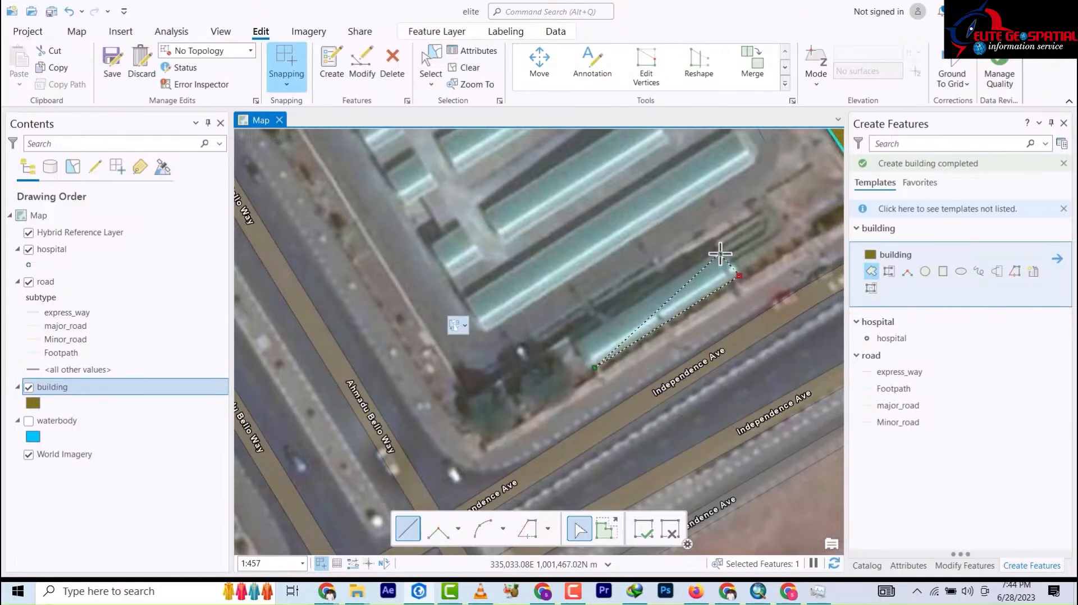
click(720, 254)
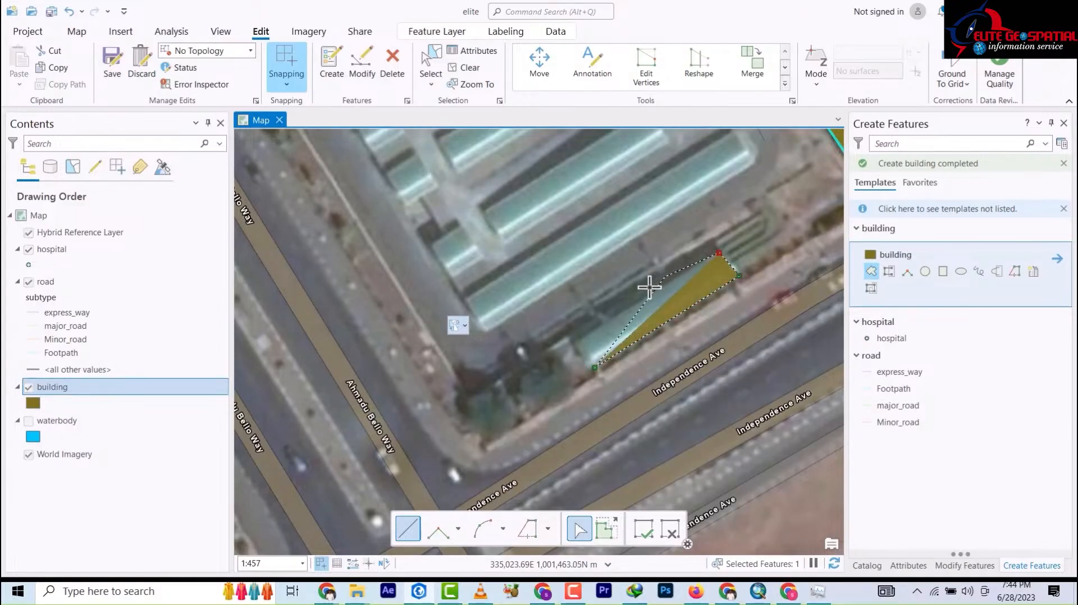
double_click(574, 345)
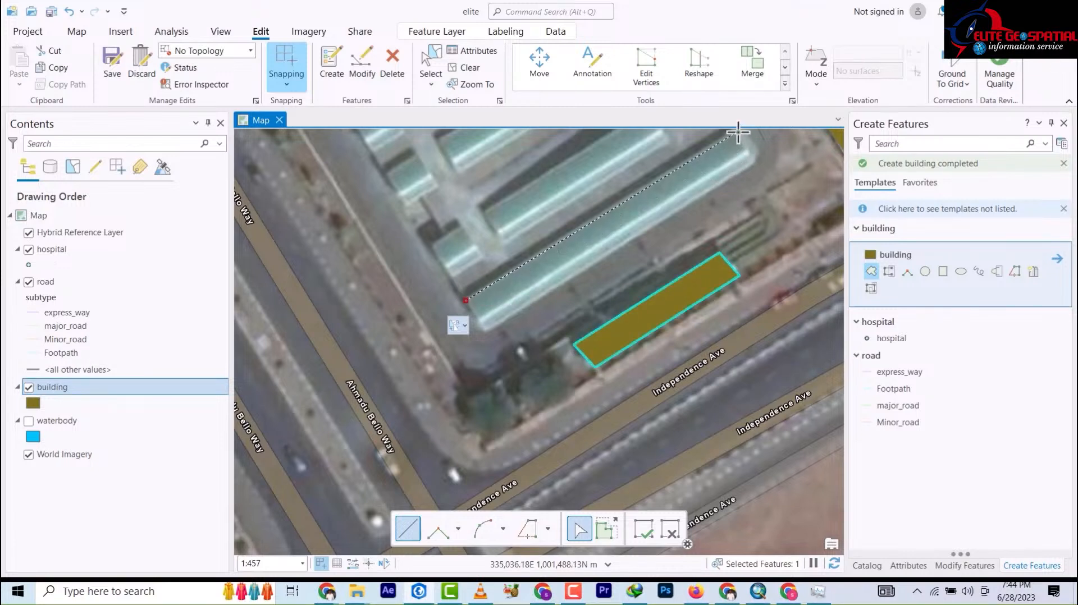
Digitize the longest, southernmost roof of the parallel blue roofs north of the narrow roadside building as a polygon
drag(739, 136, 734, 166)
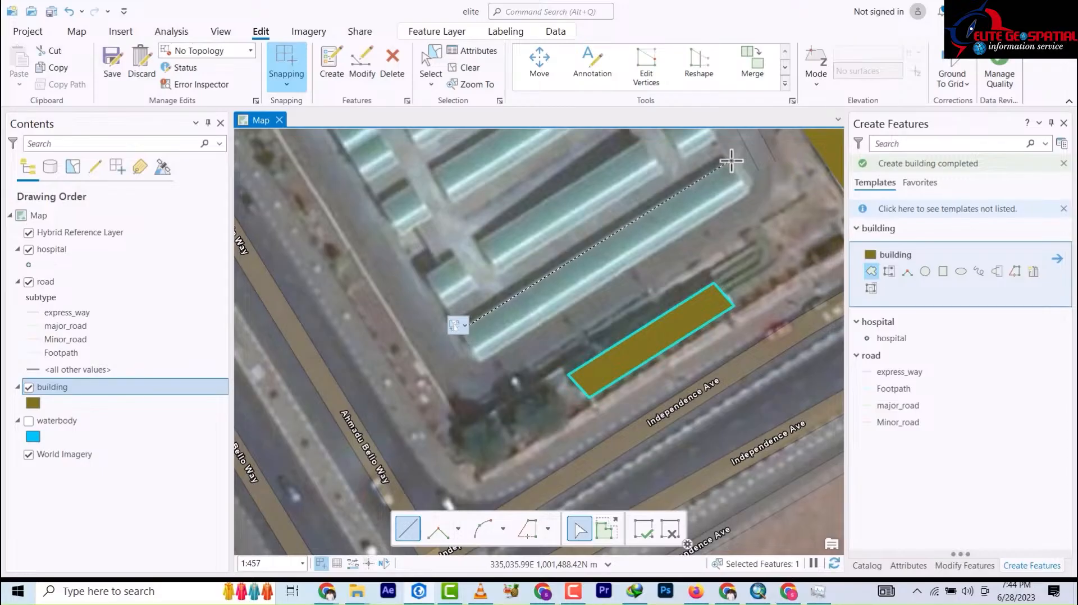
click(730, 160)
click(750, 190)
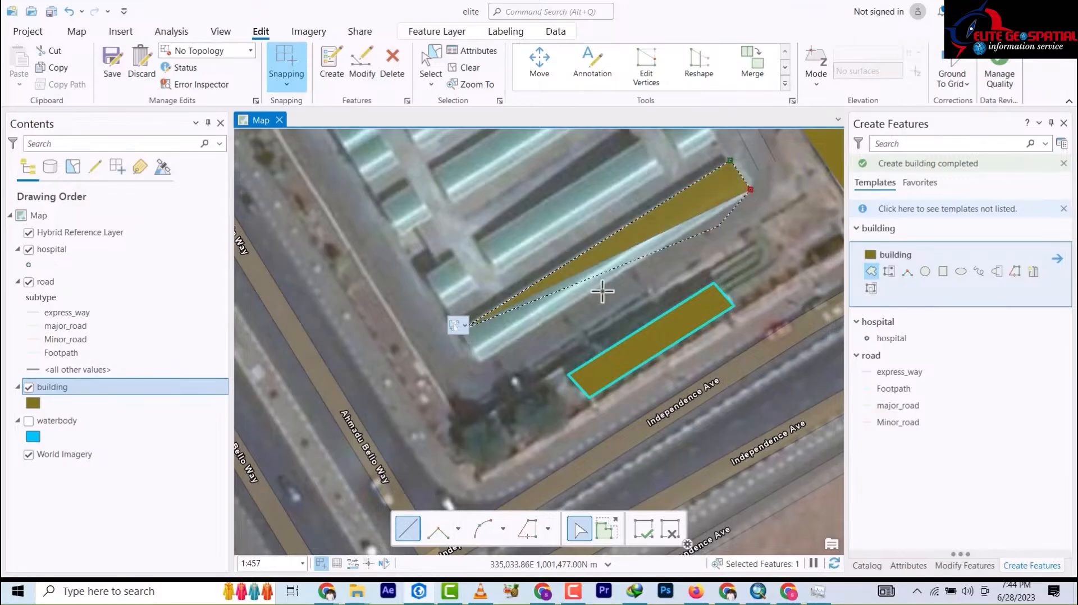
double_click(478, 366)
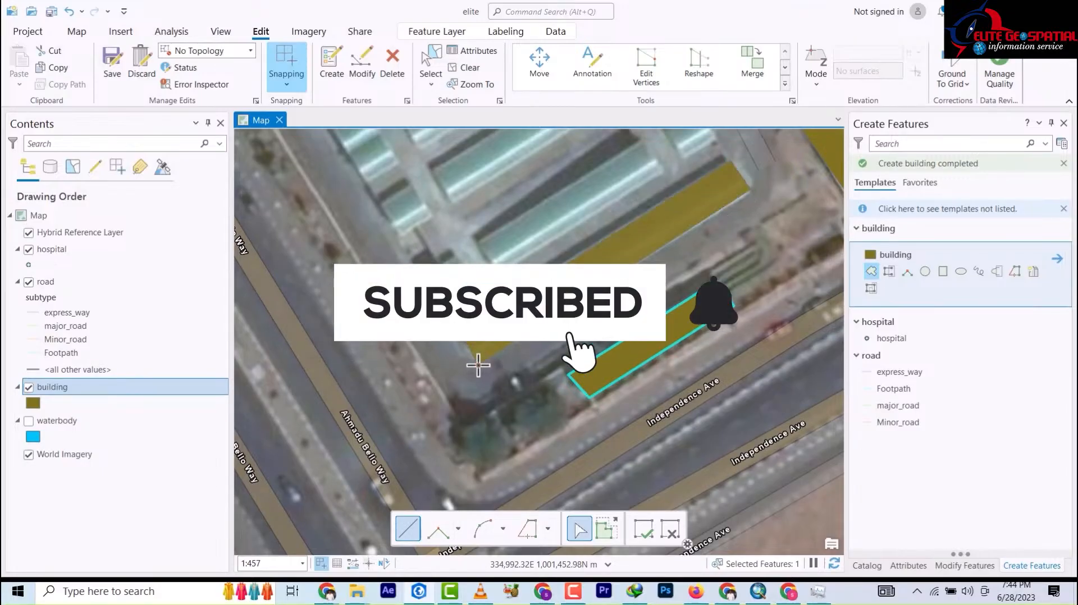
Digitize the shorter parallel blue roof immediately northwest of the longest one as a four-corner building polygon
click(479, 242)
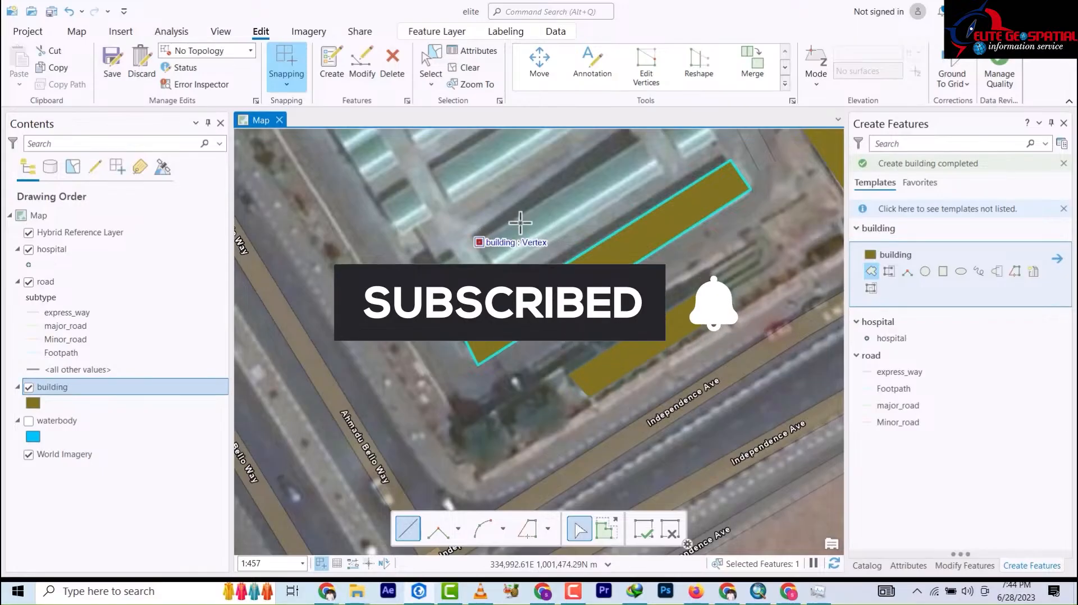
click(644, 139)
click(663, 169)
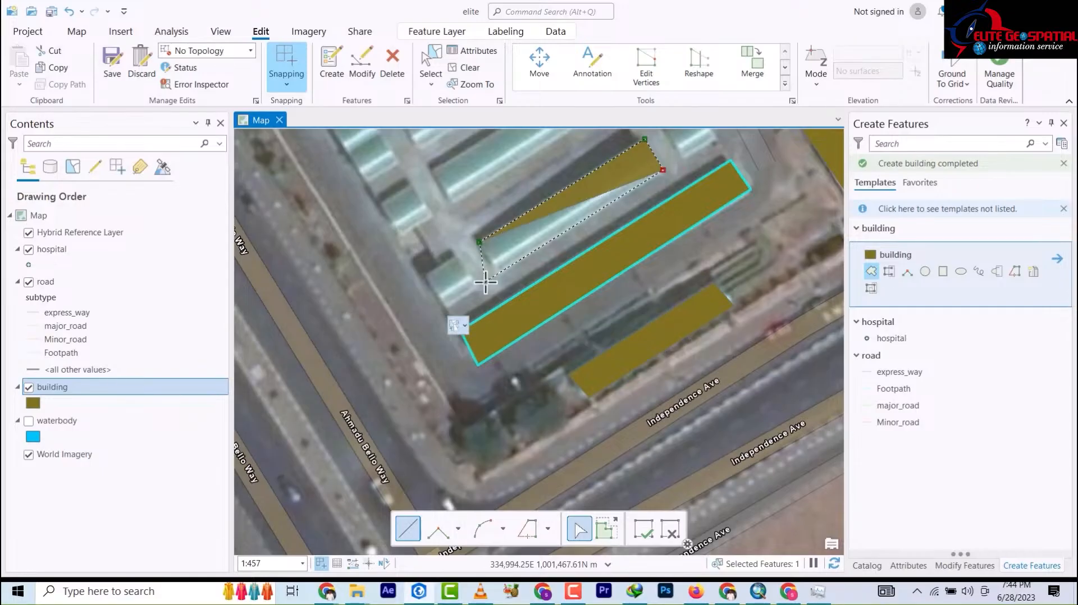
double_click(496, 273)
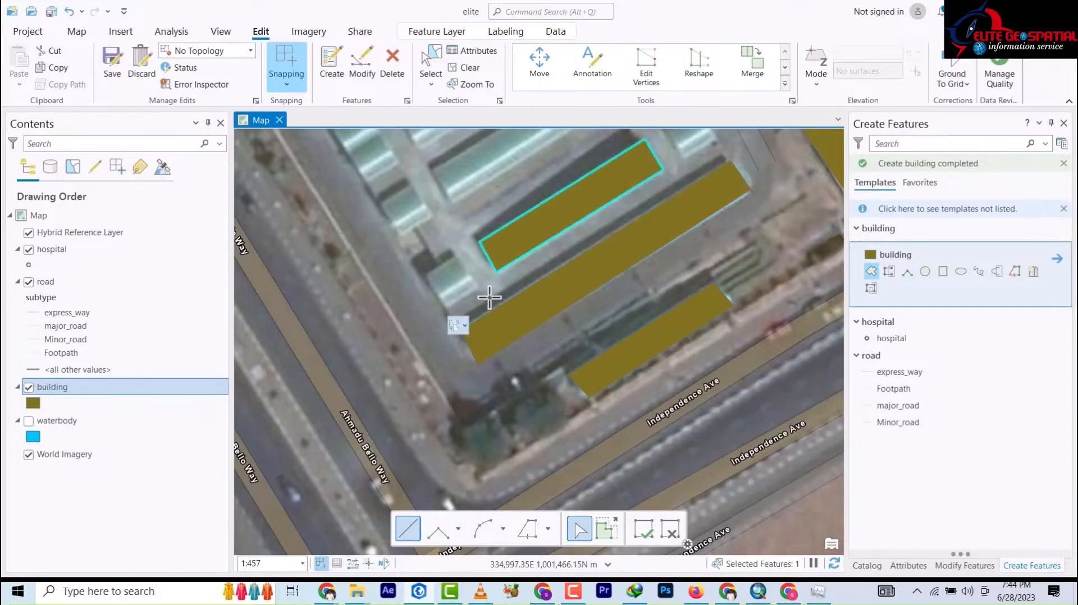
Digitize the small square roof just west of the two parallel building polygons, beside Ahmadu Bello Way, as a four-corner building polygon
click(426, 275)
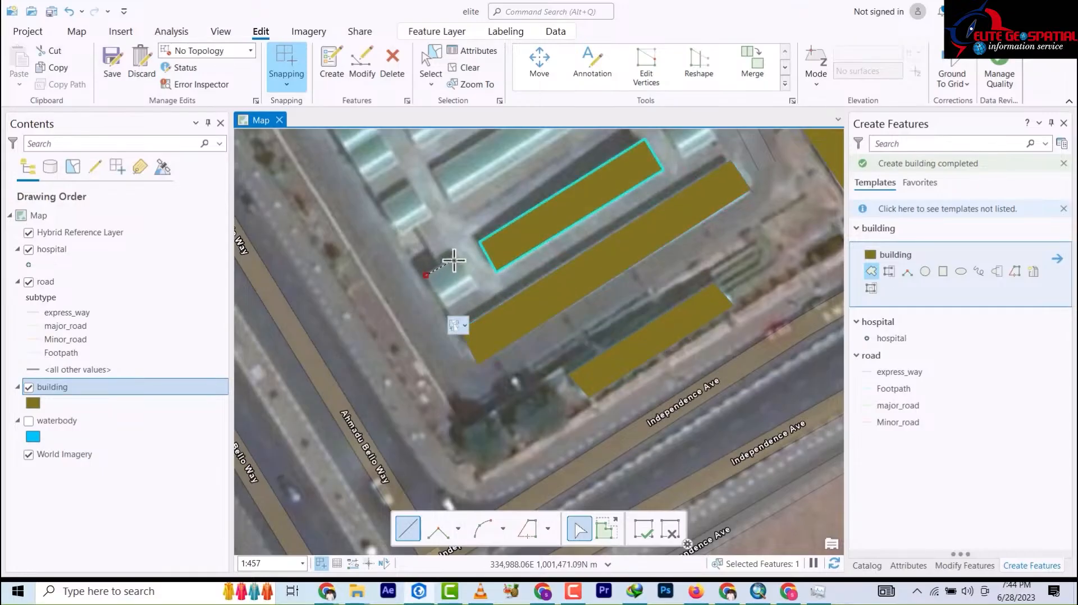
click(476, 284)
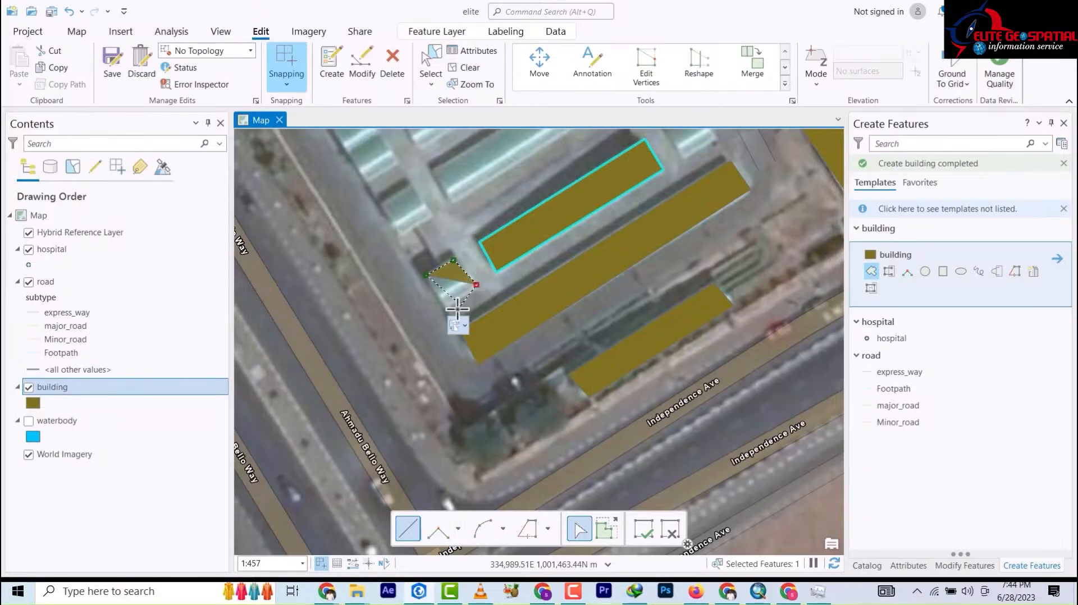
scroll(494, 311, up, 3)
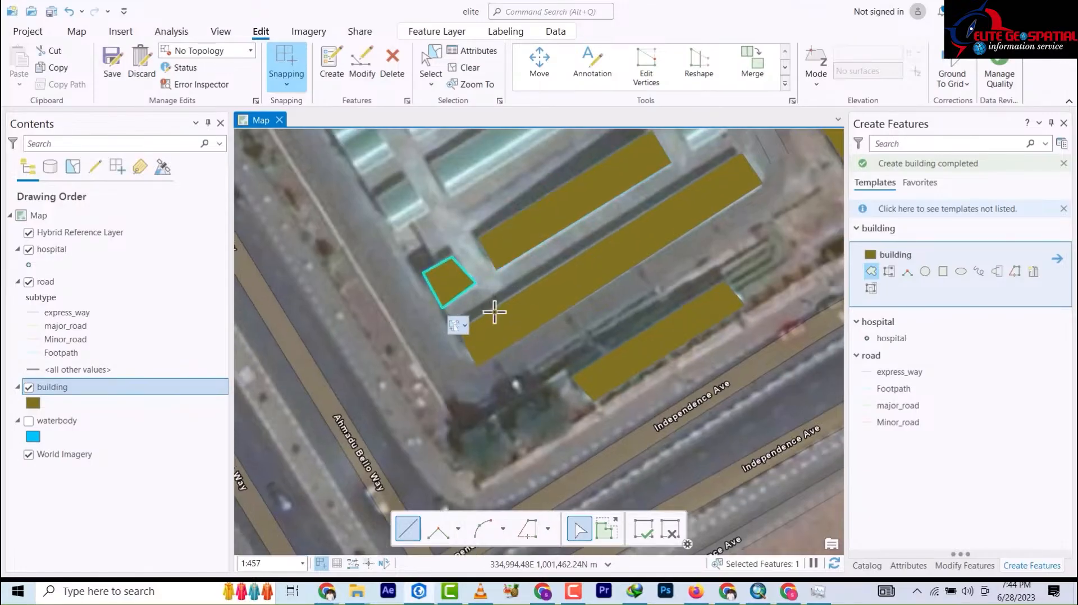
Digitize the large round white roof south of Kur Mohammed Ave, near Ahmadu Bello Way, as a circular building polygon from its centre
scroll(494, 309, down, 6)
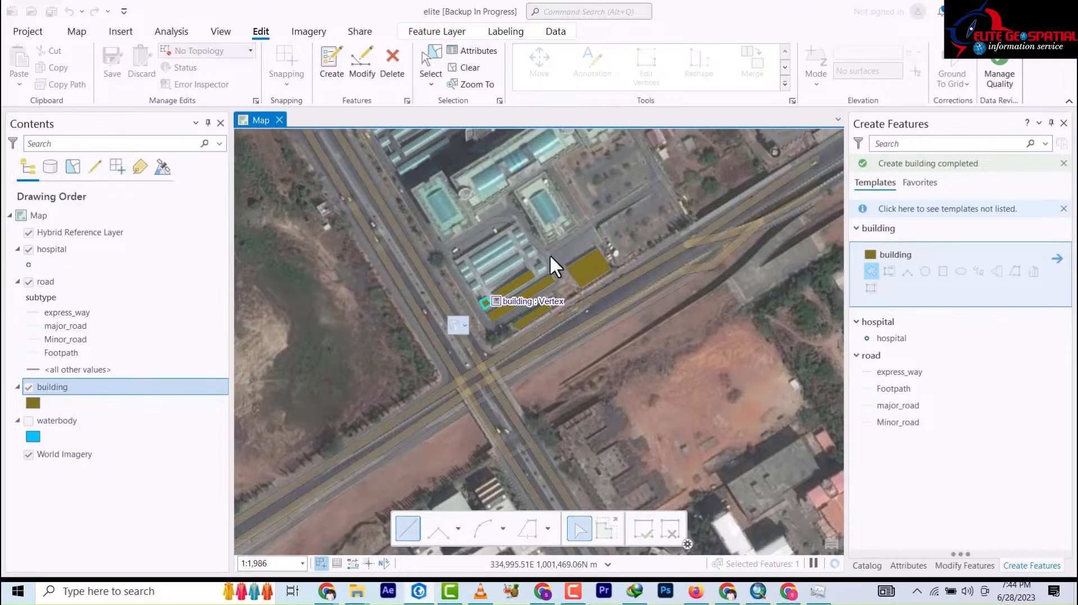
scroll(613, 253, down, 5)
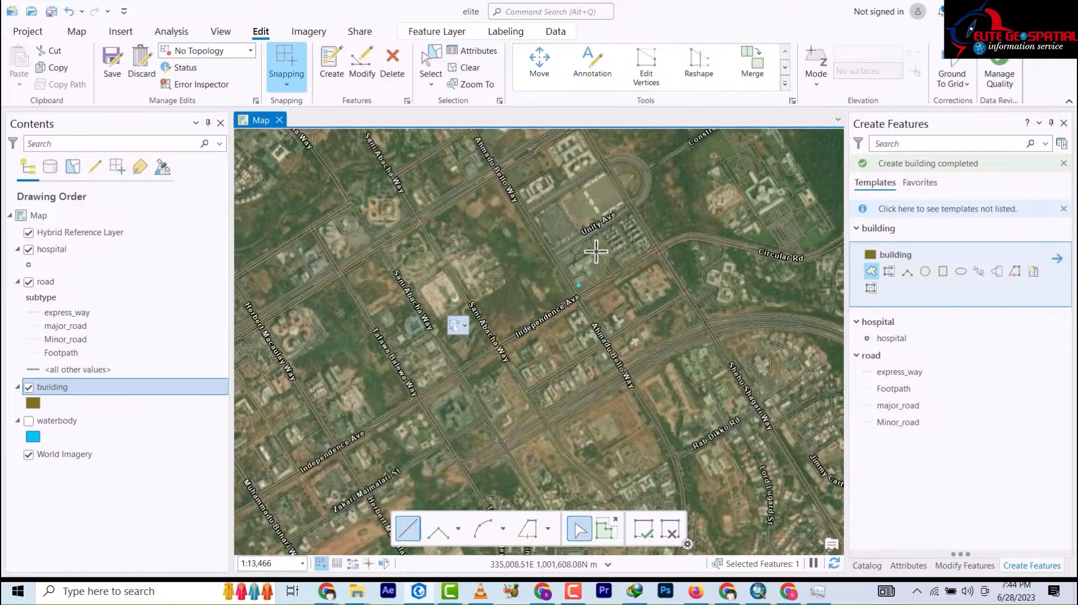
scroll(585, 248, up, 4)
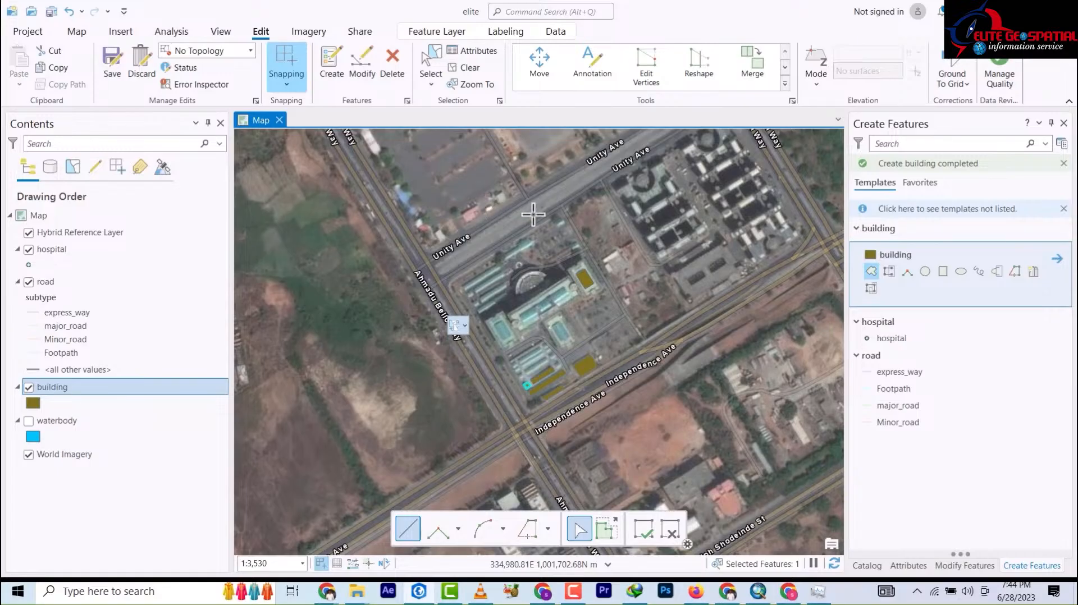
drag(559, 191, 554, 327)
drag(551, 248, 730, 257)
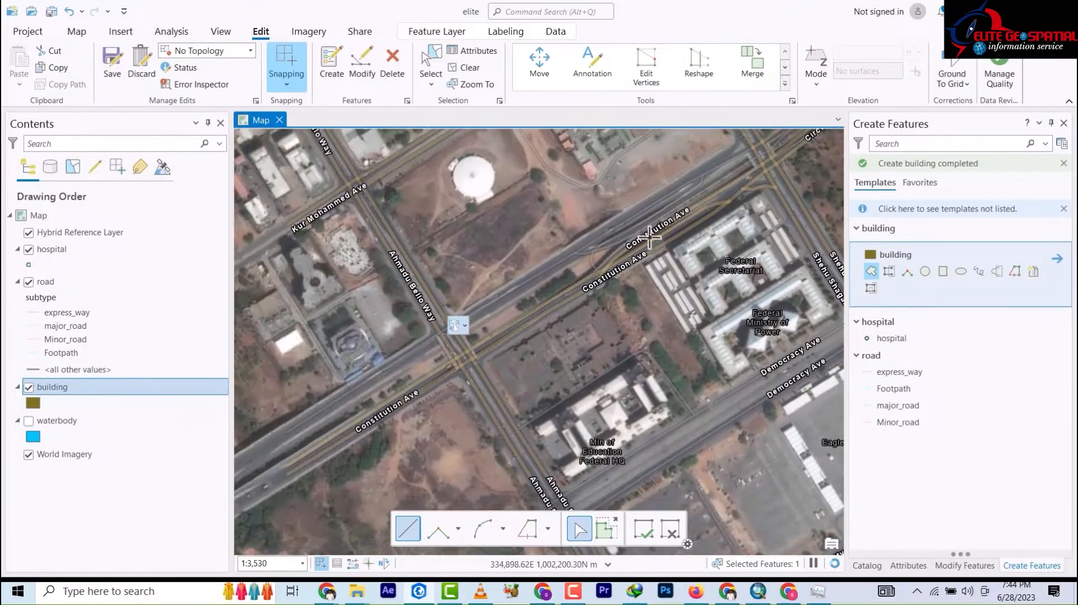
drag(497, 252, 595, 350)
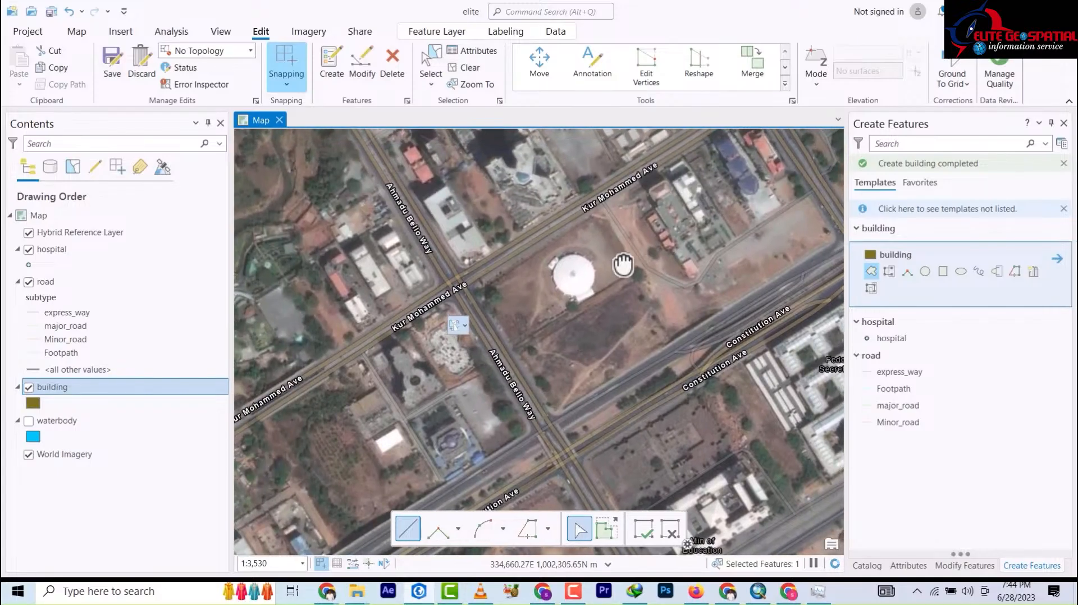
click(925, 272)
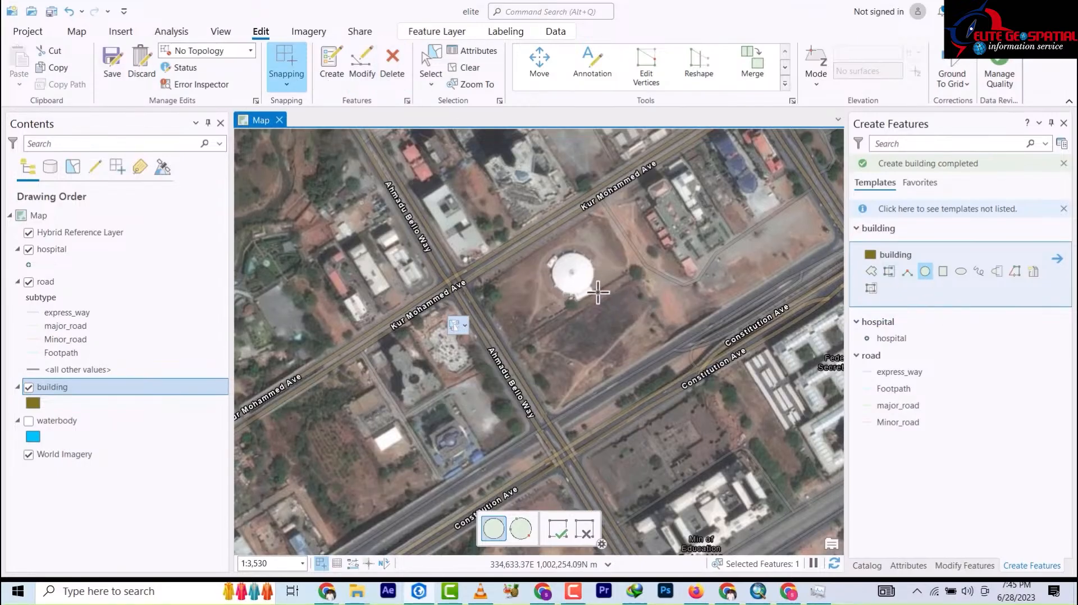
scroll(598, 292, up, 8)
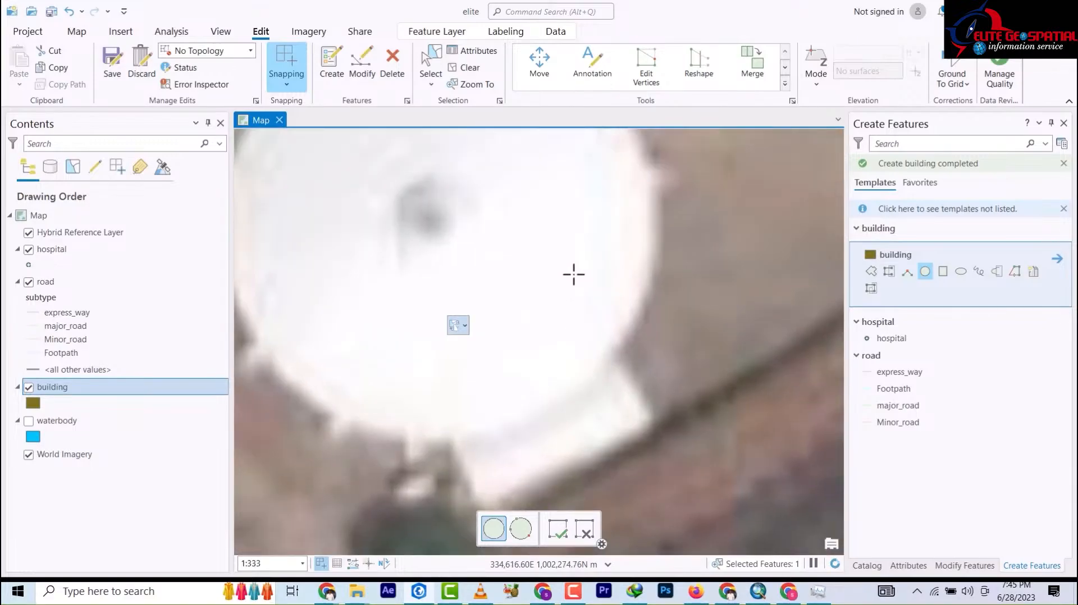
scroll(518, 264, down, 2)
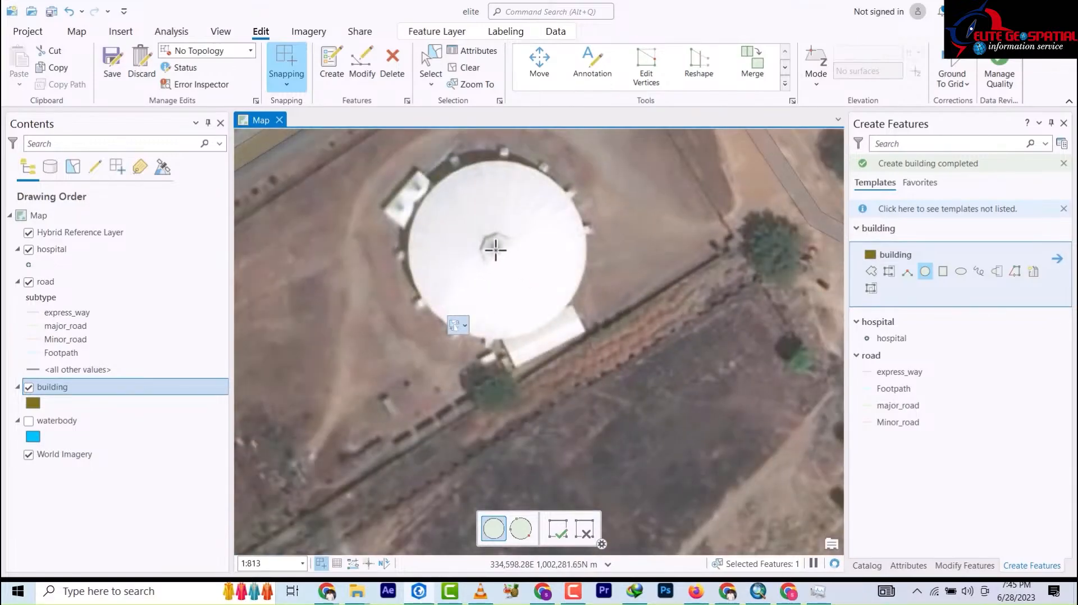
click(497, 248)
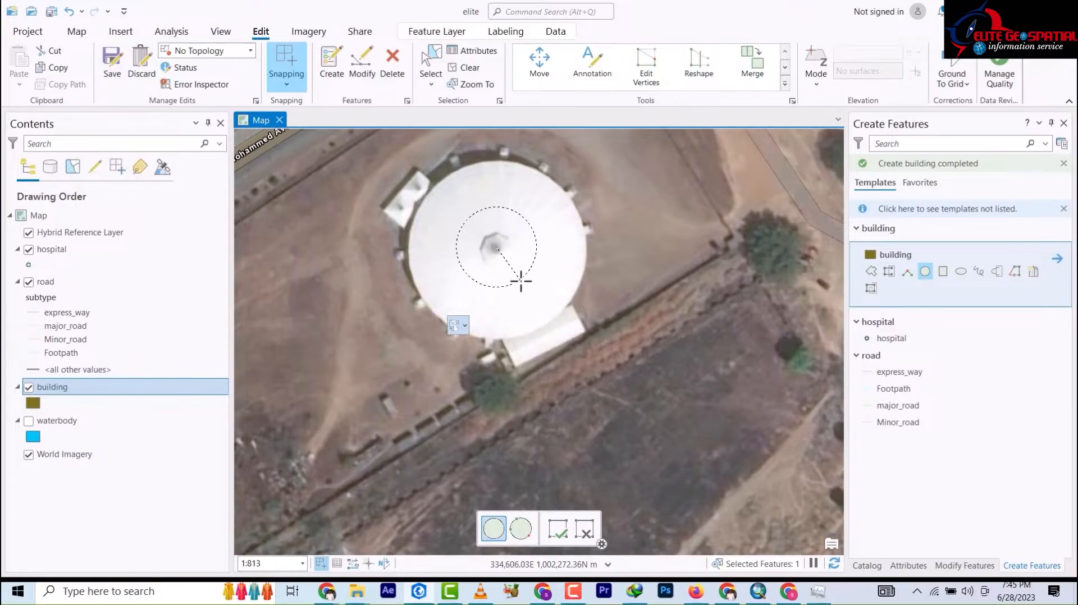
click(543, 324)
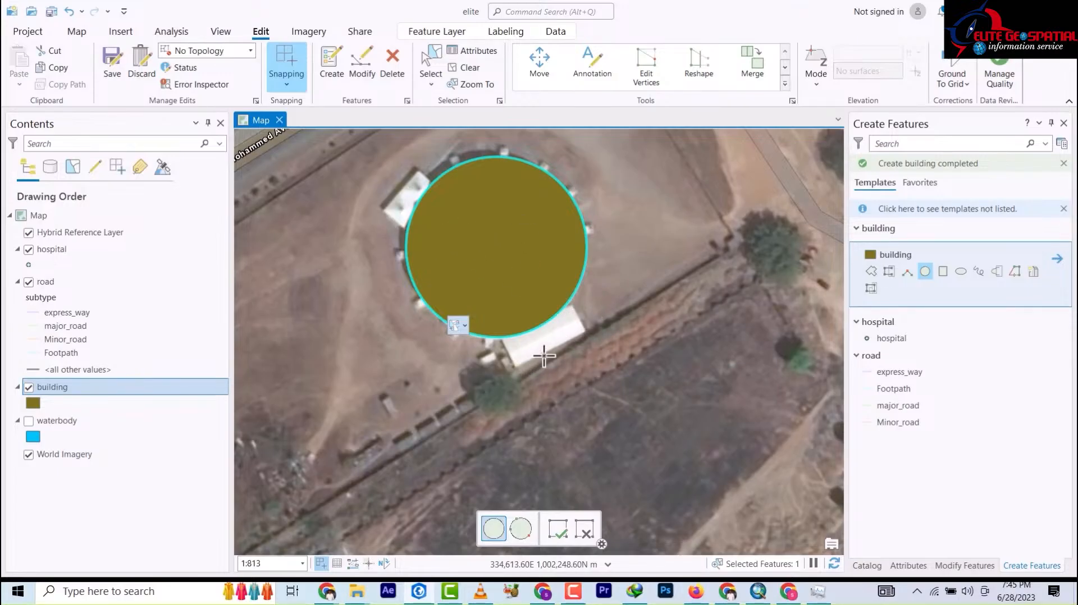
Digitize the rectangular white annex on the round building's southeast edge as a four-corner polygon overlapping the circle
click(871, 272)
scroll(528, 375, down, 4)
scroll(528, 375, up, 6)
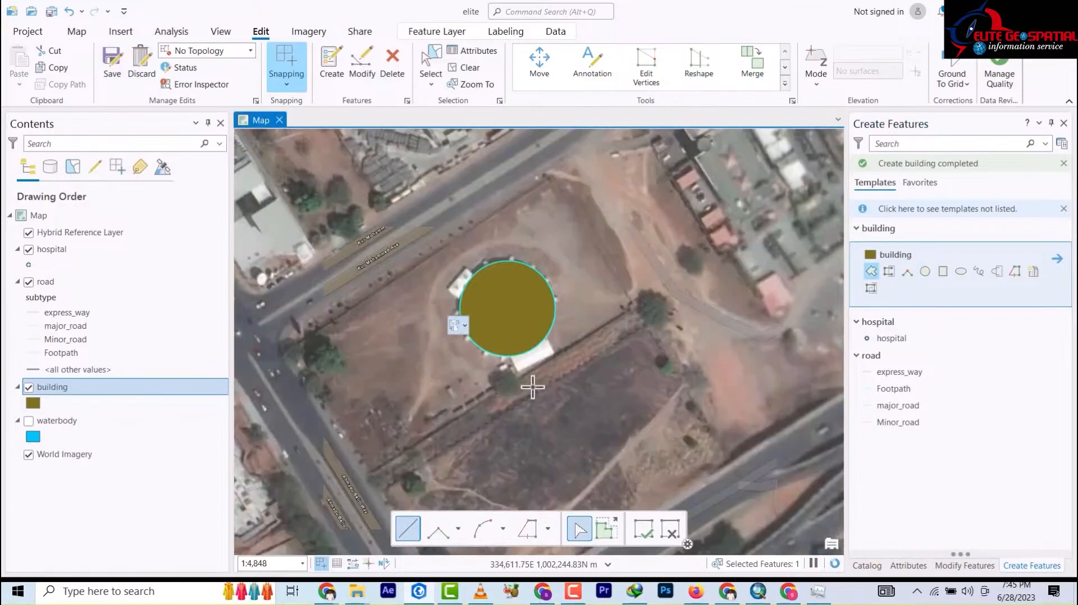
scroll(526, 339, down, 3)
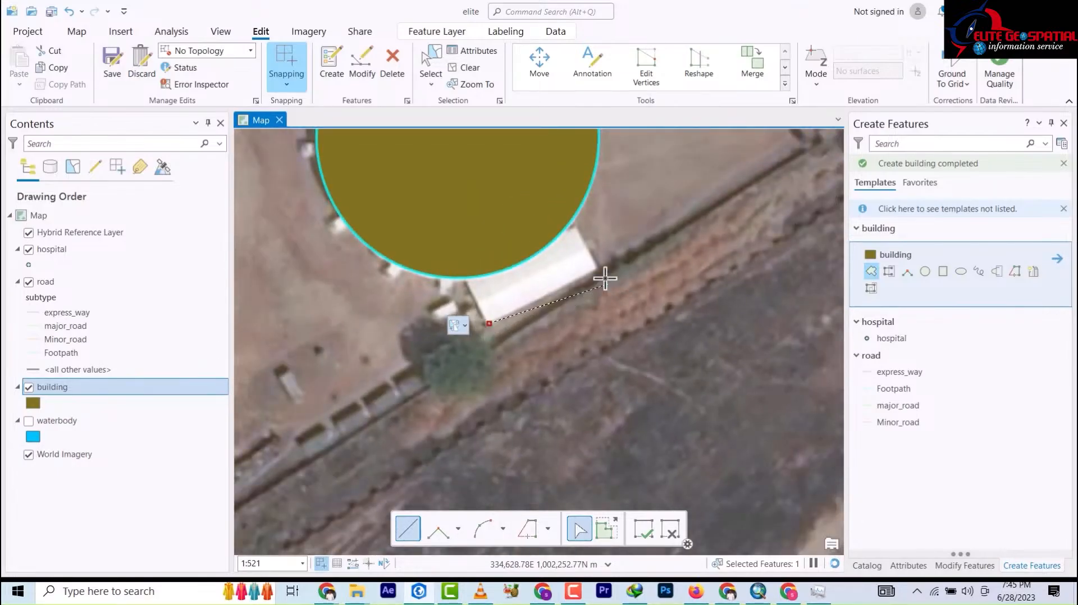
click(569, 211)
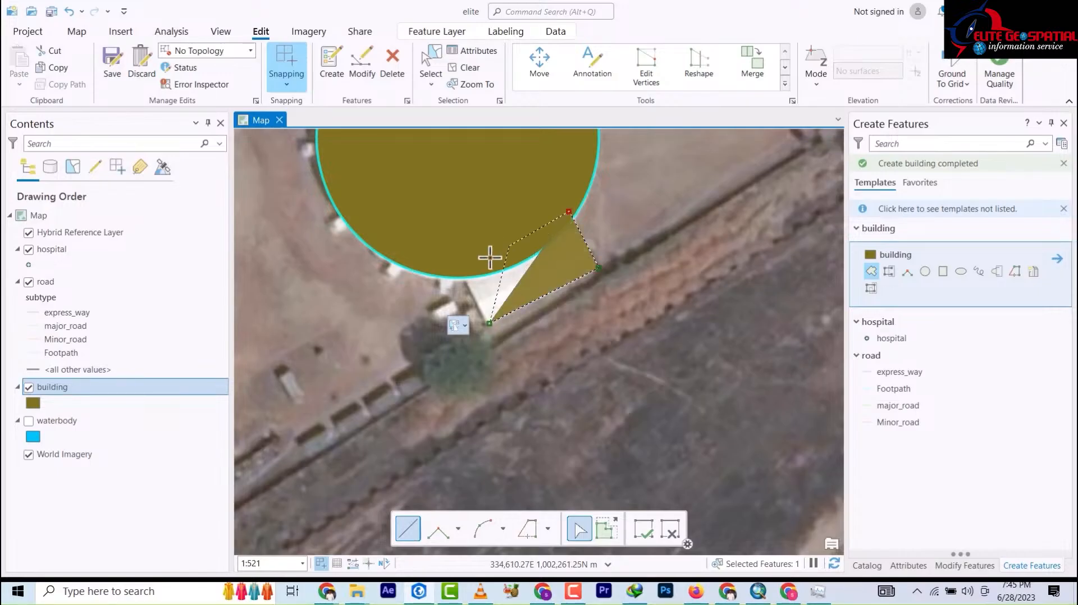
double_click(461, 272)
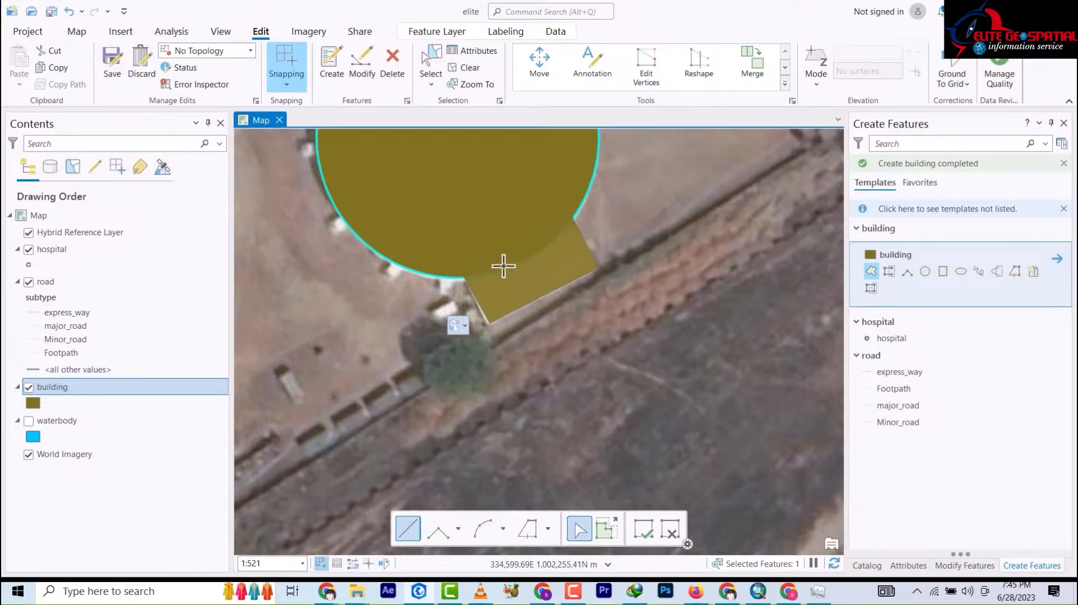
Digitize the white annex on the round building's northwest edge as a four-corner polygon overlapping the circle
drag(522, 243, 649, 462)
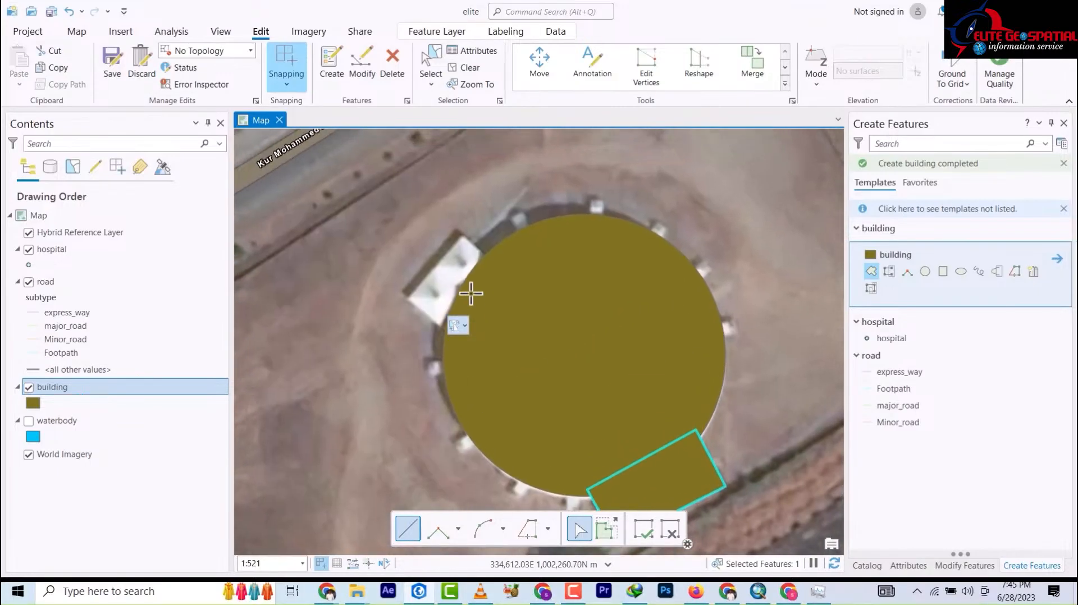
click(465, 243)
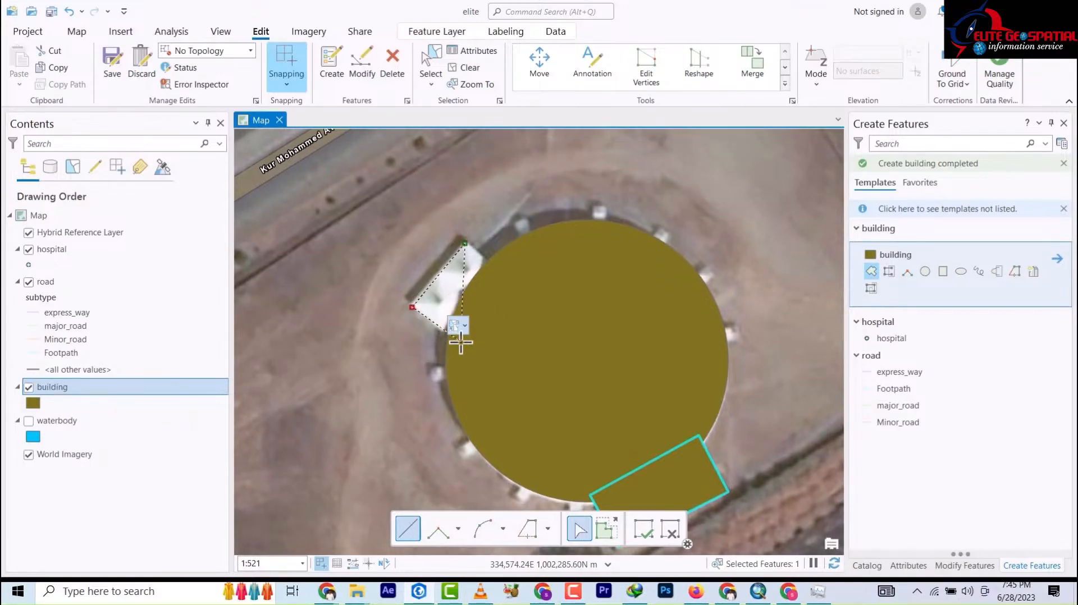
click(460, 342)
double_click(505, 268)
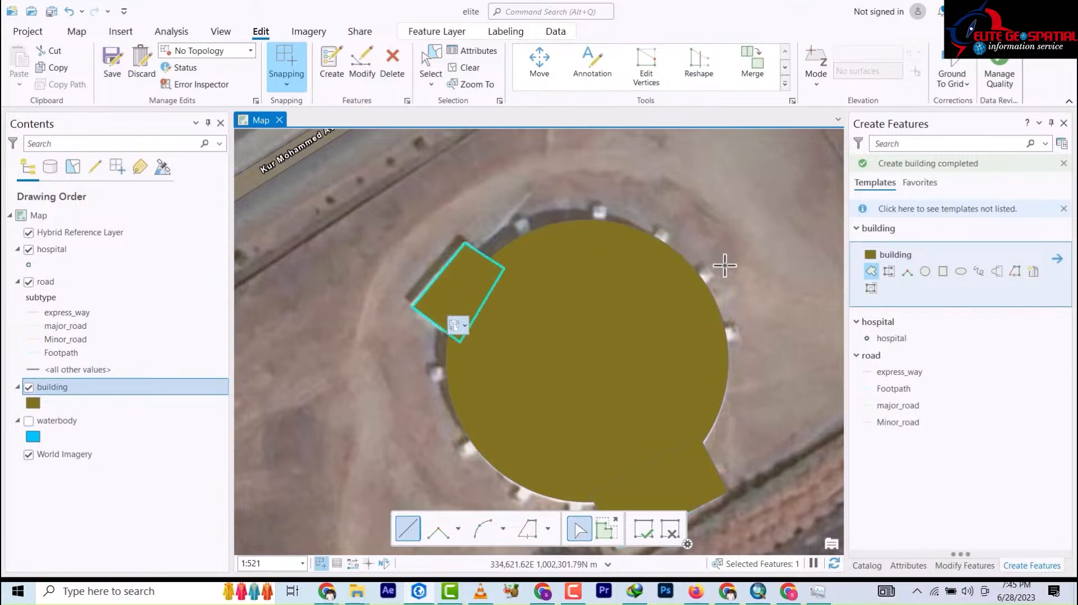
Digitize the small white block on the round building's southern edge, just west of the southeast annex, as a four-corner polygon
drag(570, 392, 570, 304)
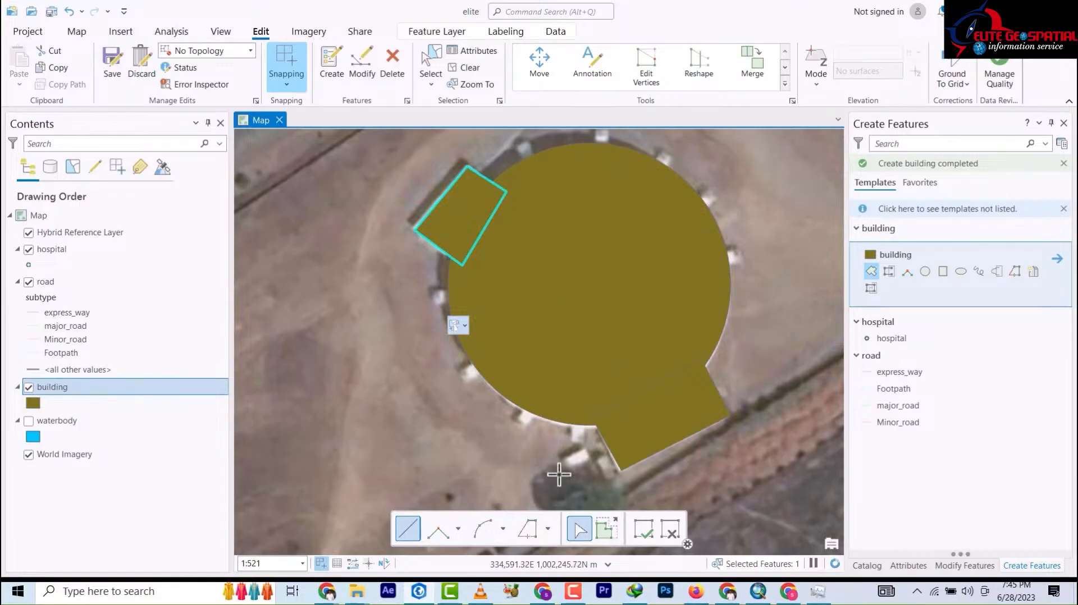
scroll(573, 456, down, 3)
scroll(573, 455, up, 5)
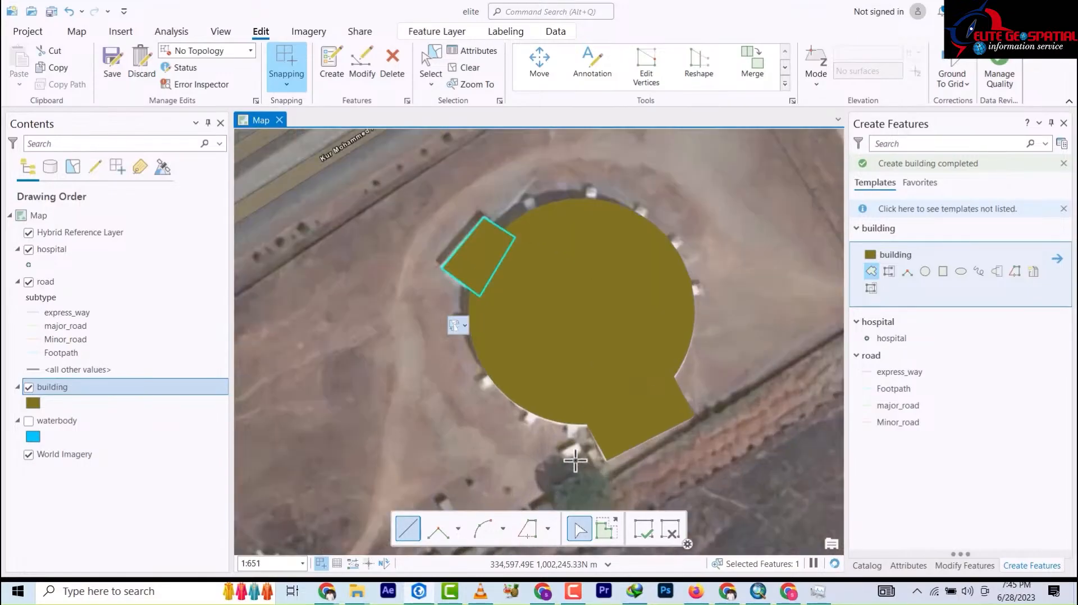
scroll(573, 458, up, 2)
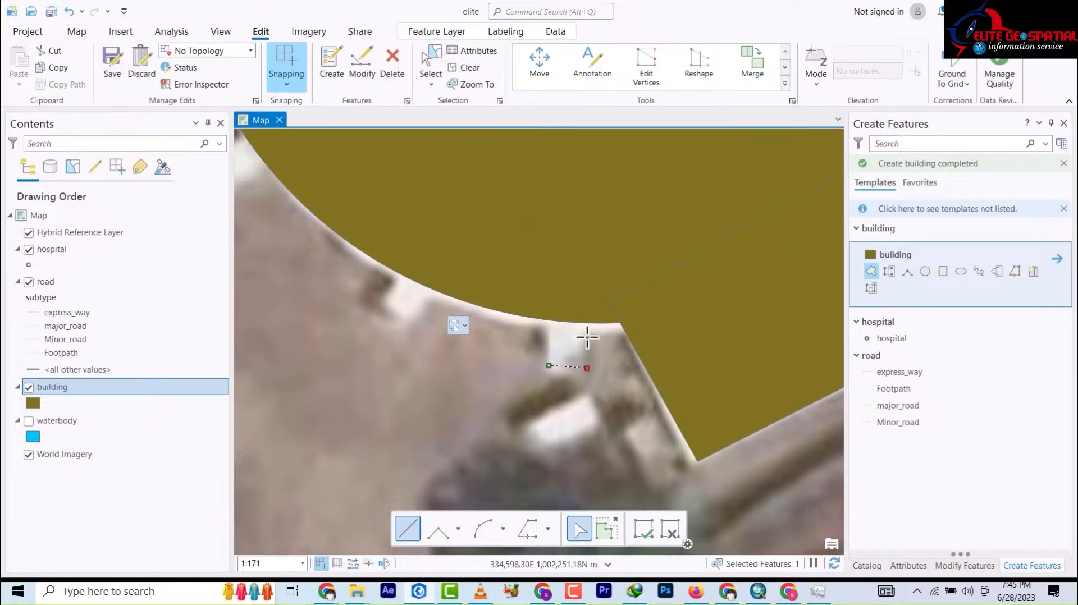
click(591, 308)
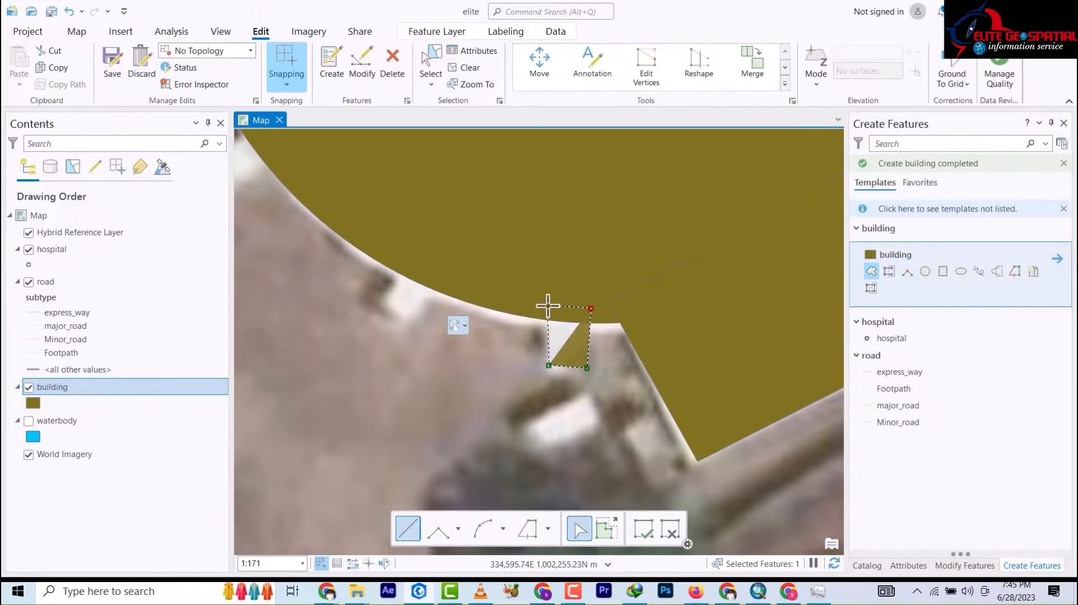
double_click(548, 306)
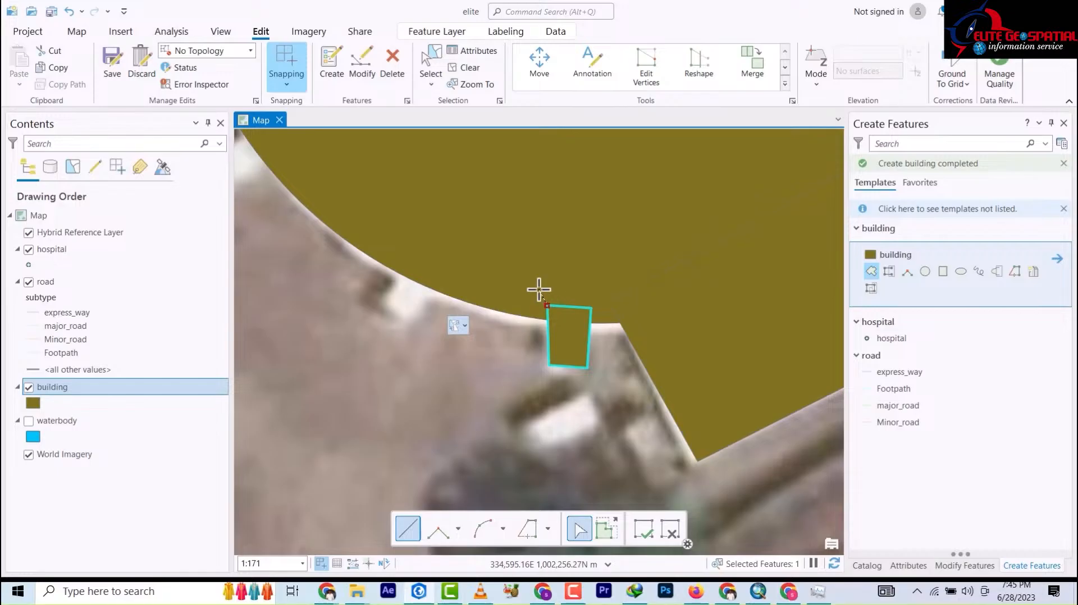
right_click(540, 296)
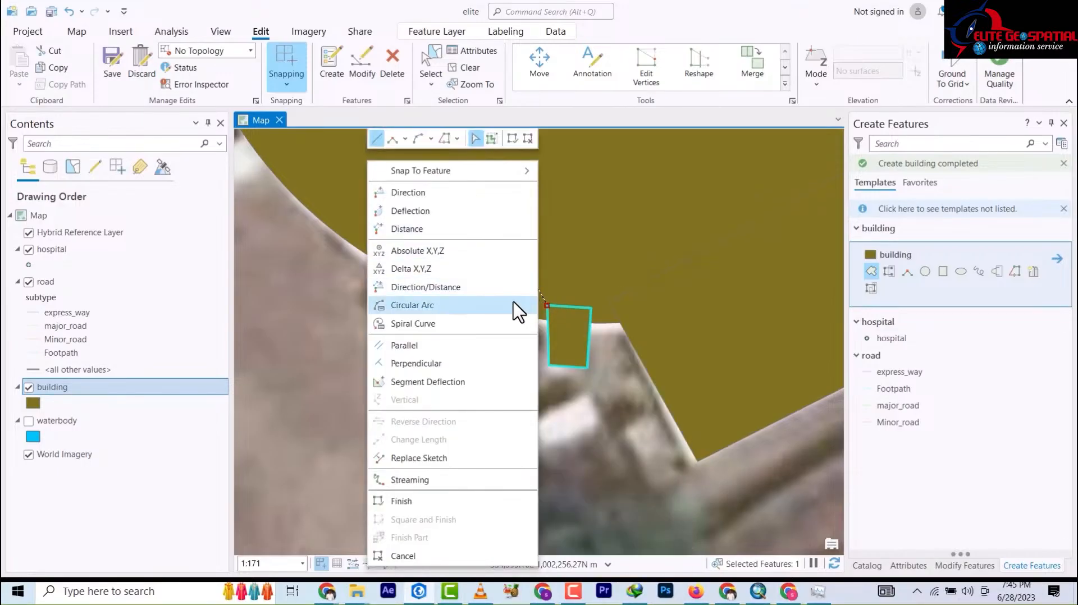
click(555, 449)
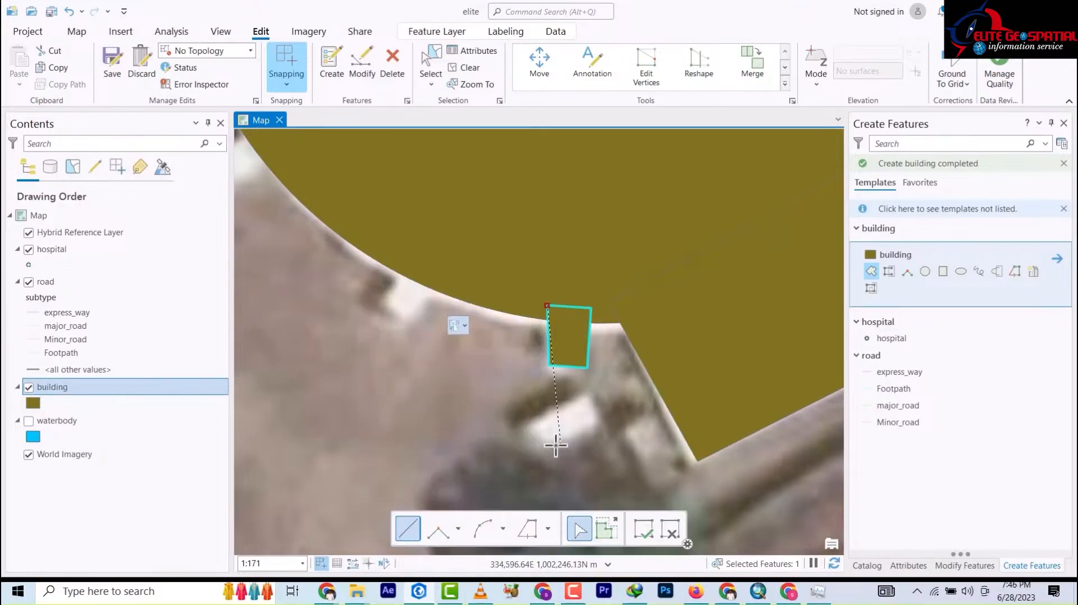
double_click(490, 387)
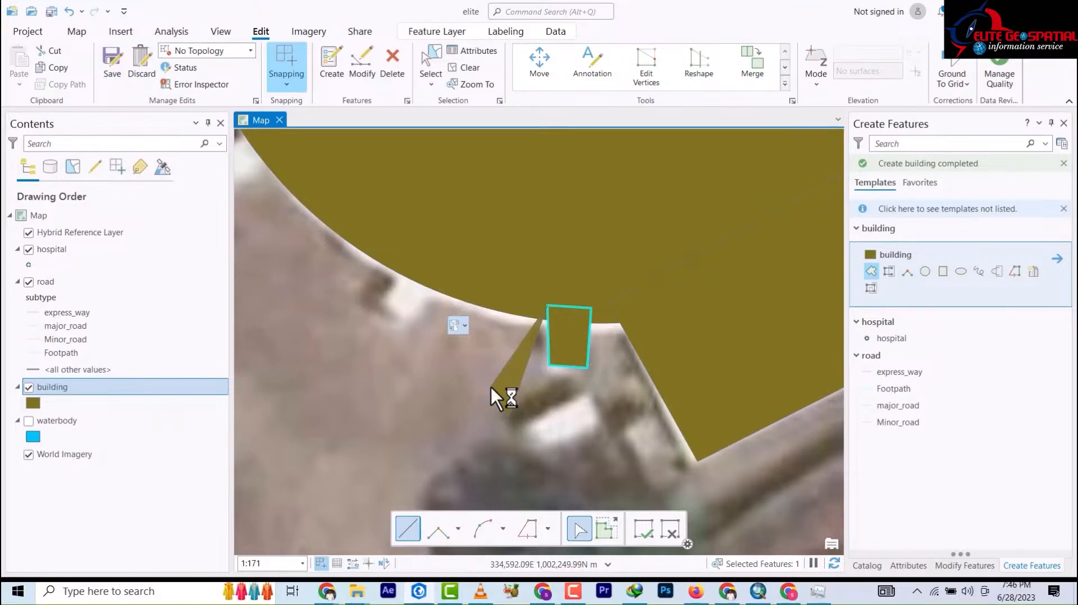
key(ctrl+z)
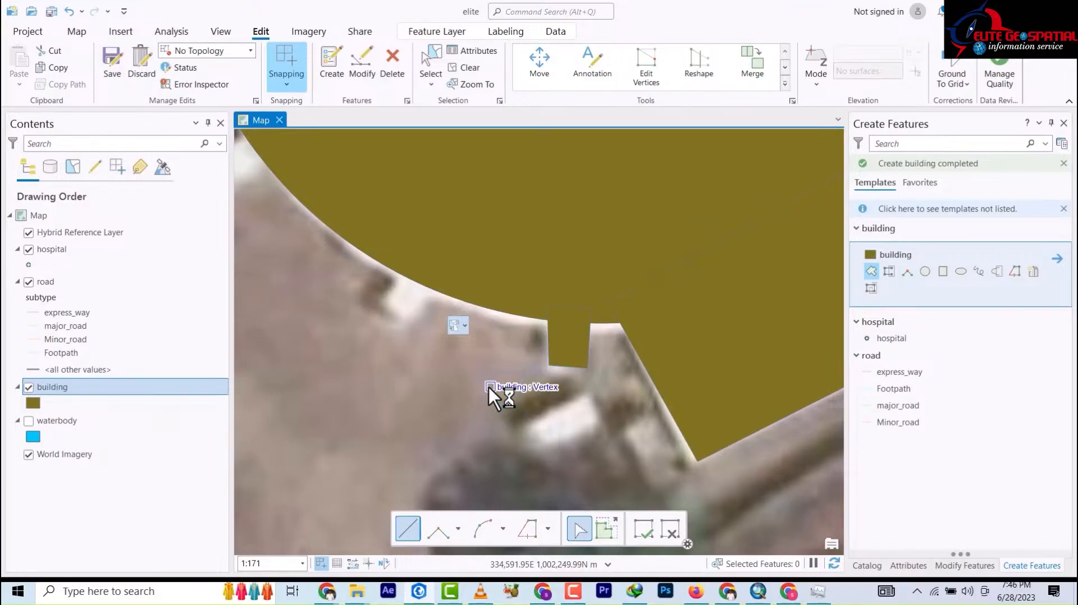
Digitize the next small white block westward along the round building's southern edge as a four-corner polygon overlapping the circle
click(386, 302)
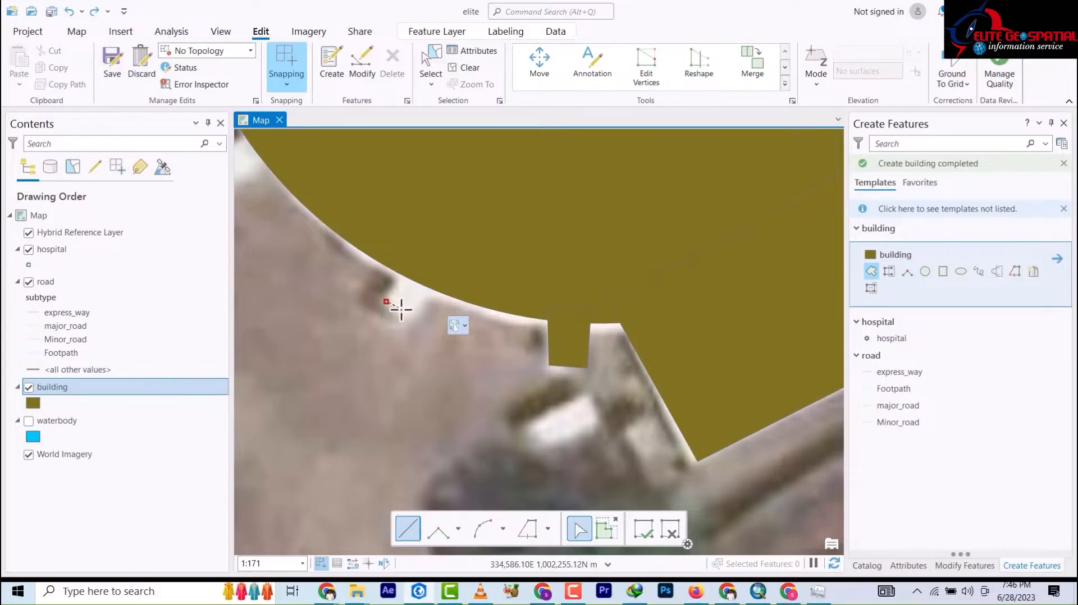
click(412, 315)
click(427, 282)
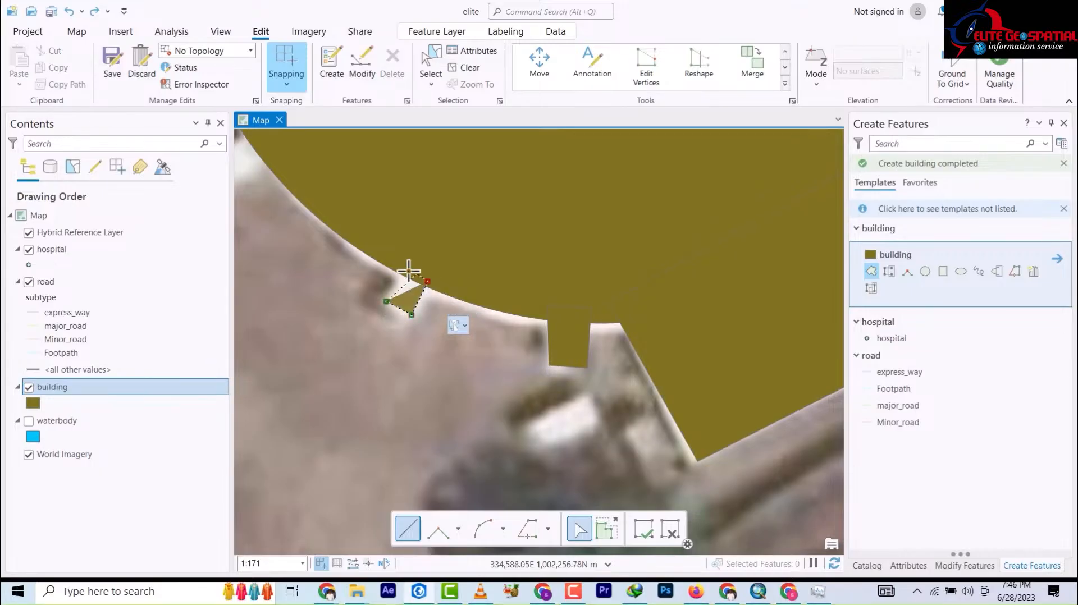
double_click(402, 268)
scroll(457, 274, up, 5)
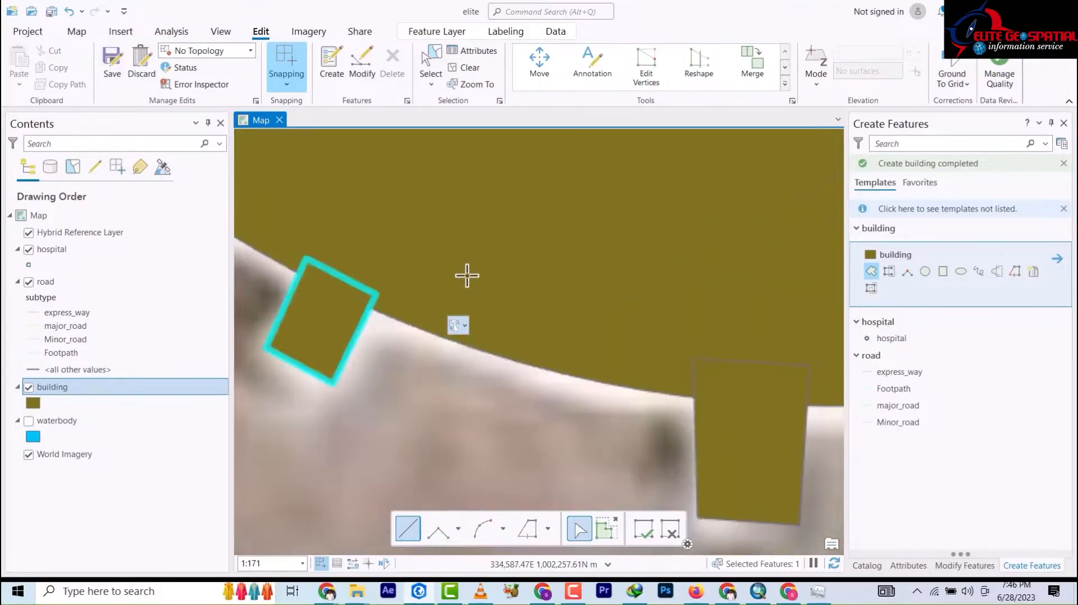
Merge the round building's circle, its two annexes and the two small southern blocks into one existing feature of the building layer
scroll(467, 276, down, 10)
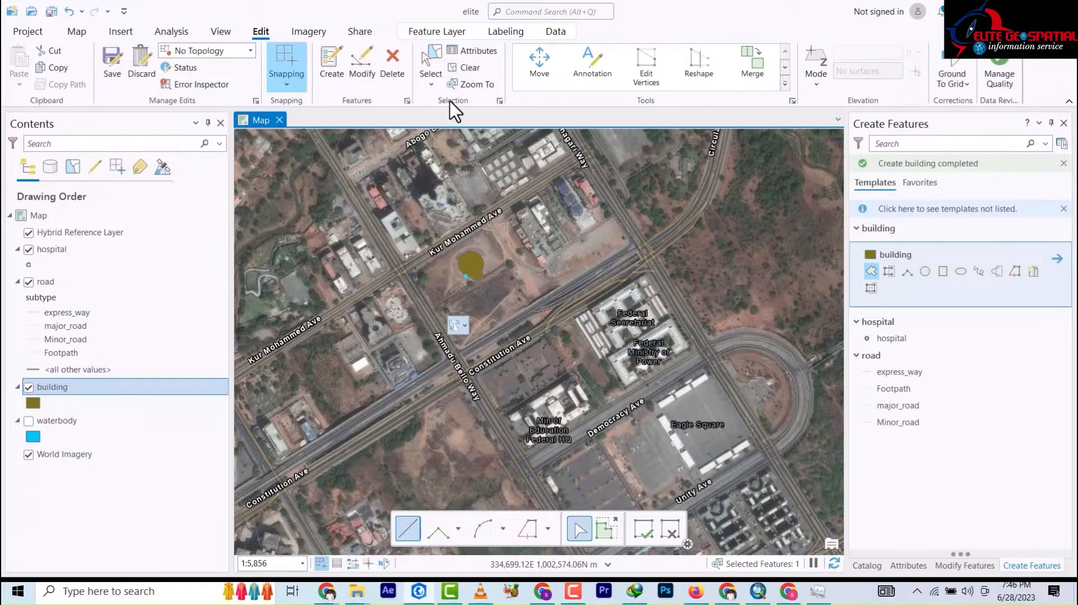
click(432, 71)
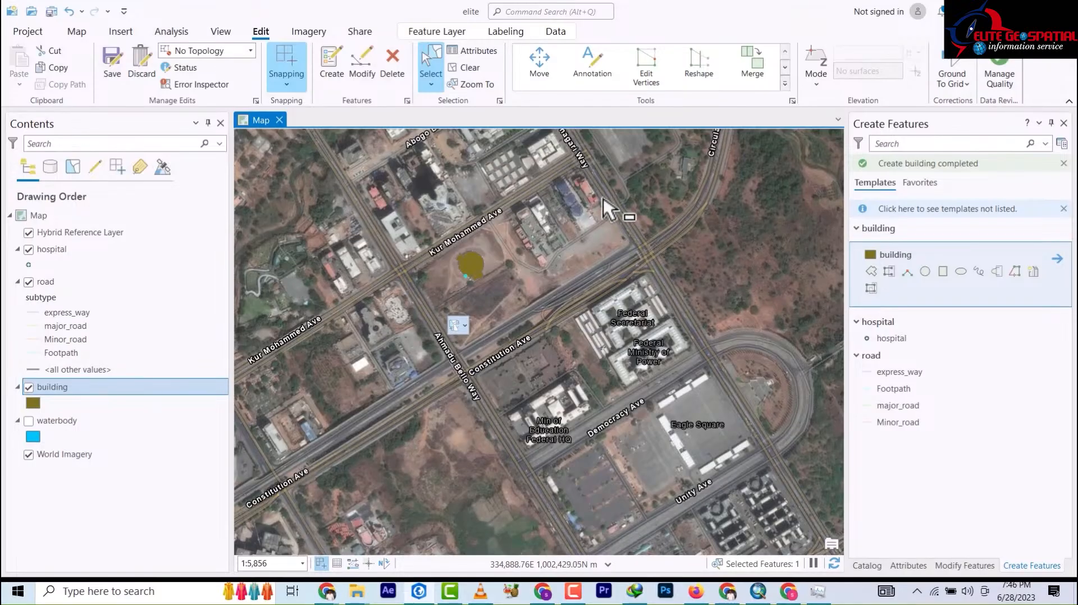
scroll(472, 282, up, 3)
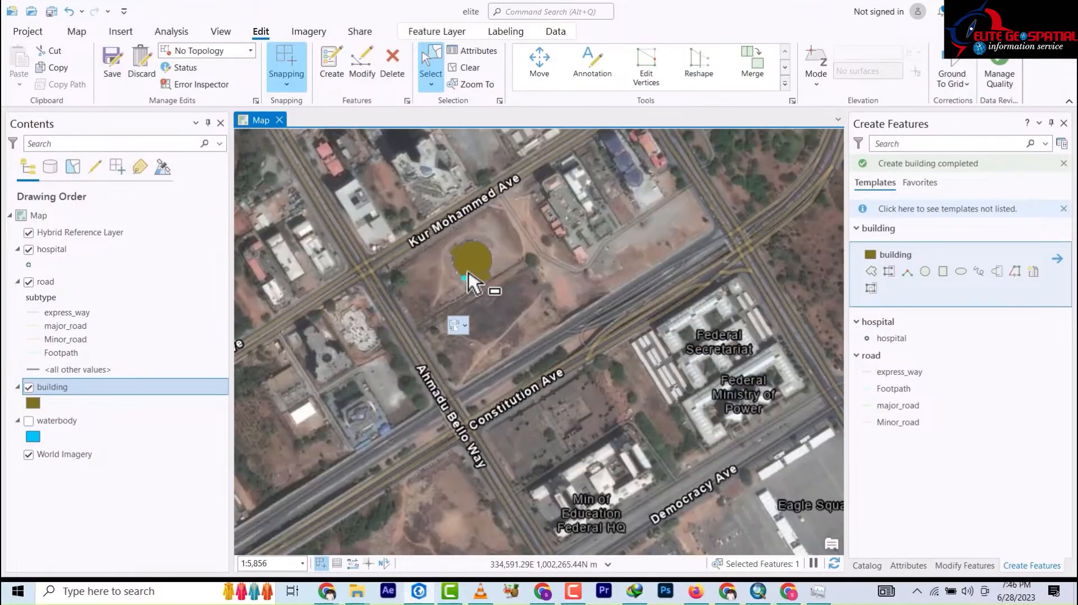
scroll(472, 282, up, 5)
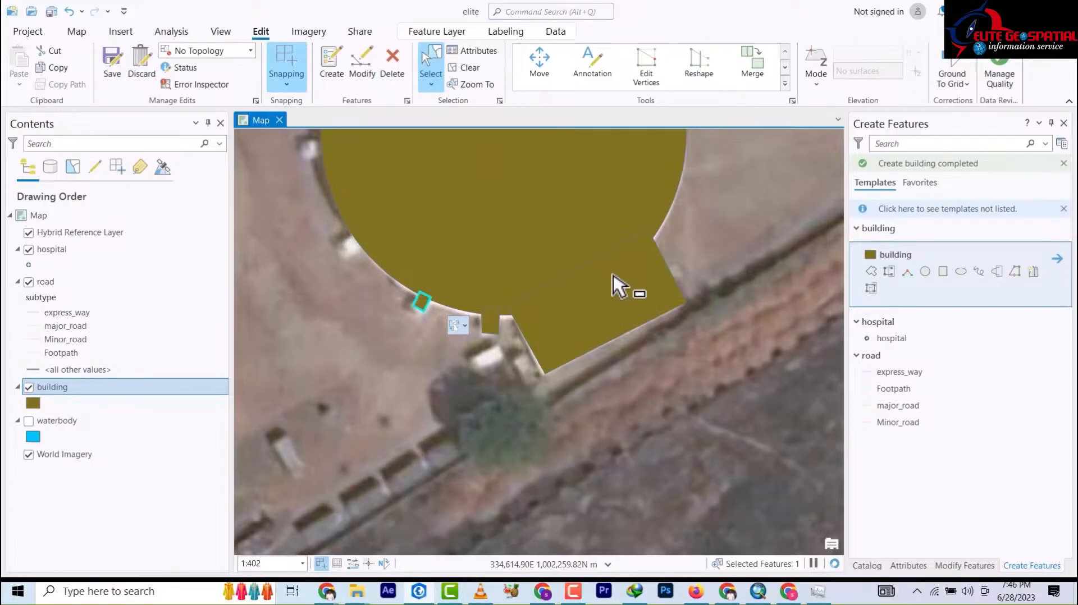
scroll(652, 281, down, 3)
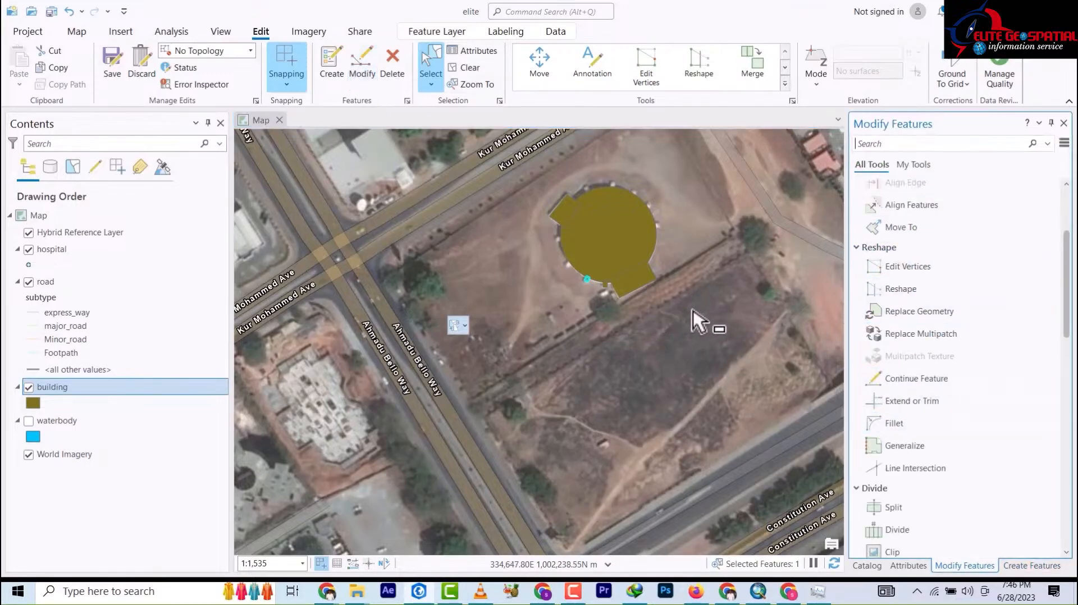
drag(710, 328, 518, 173)
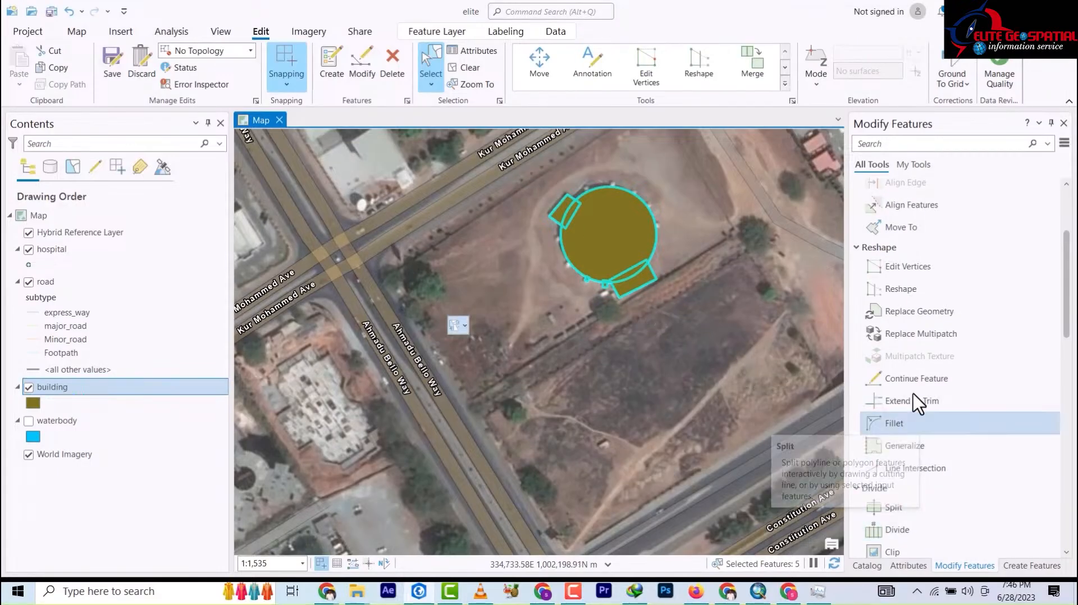
scroll(926, 314, down, 3)
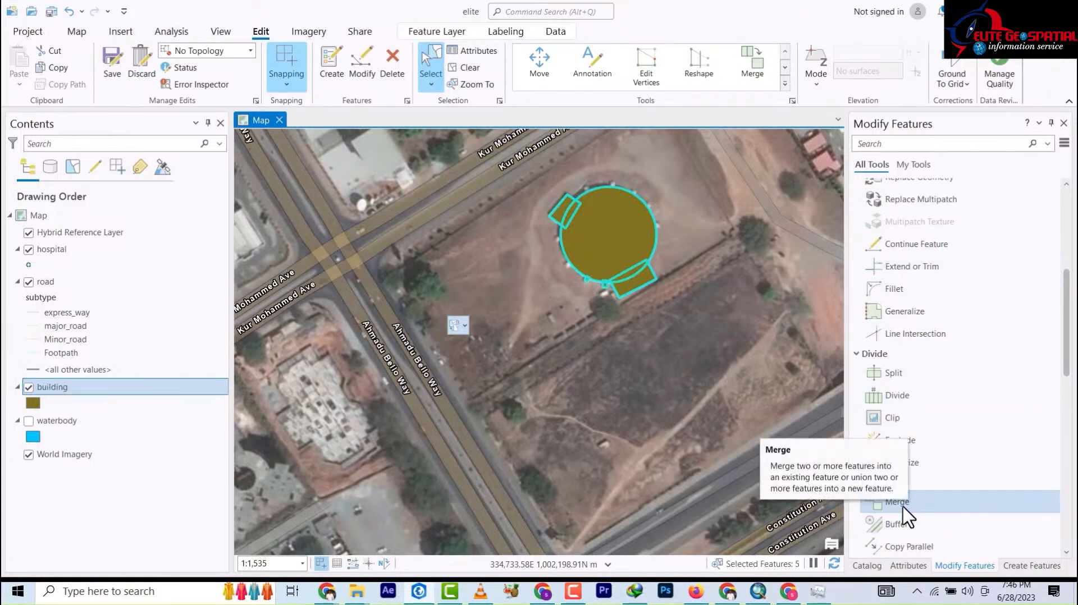
click(759, 66)
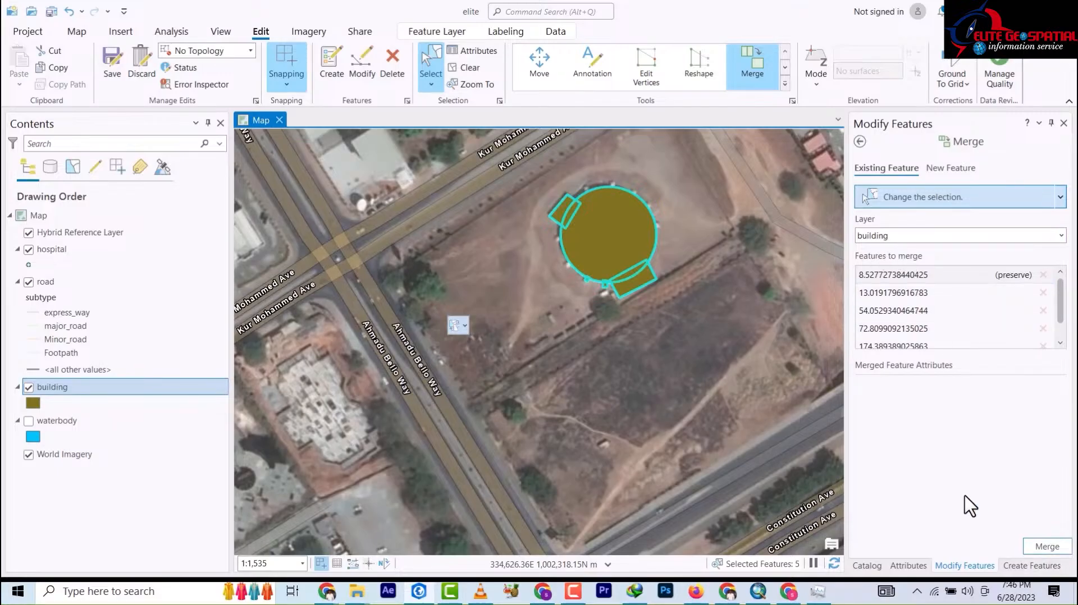
click(1047, 546)
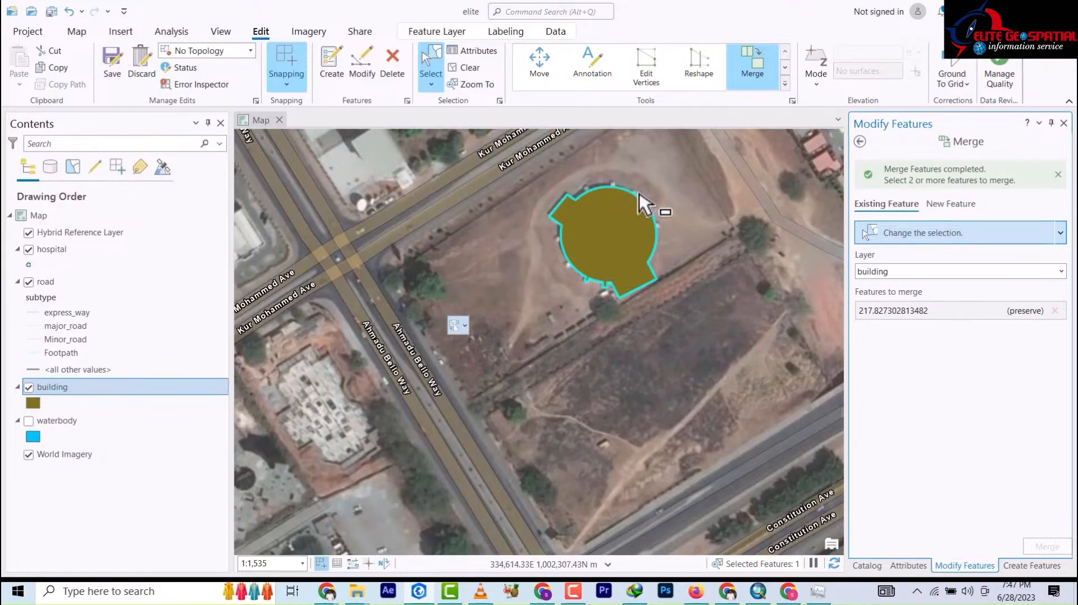
Examine the merged outline along the round building's southern edge and locate the National Mosque to the southwest
scroll(608, 291, down, 1)
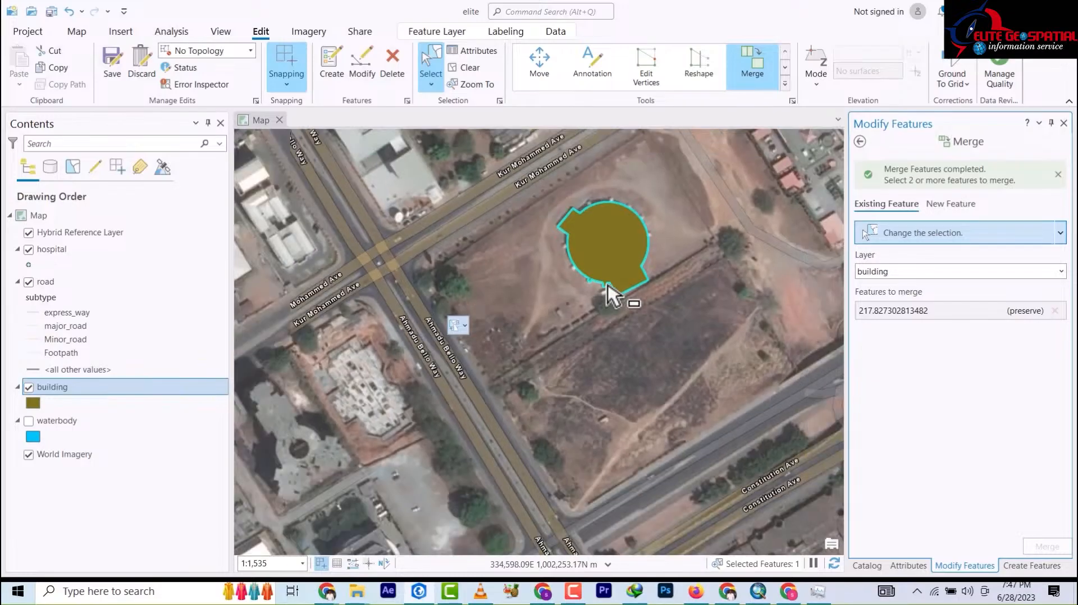
scroll(611, 292, down, 2)
scroll(612, 291, up, 7)
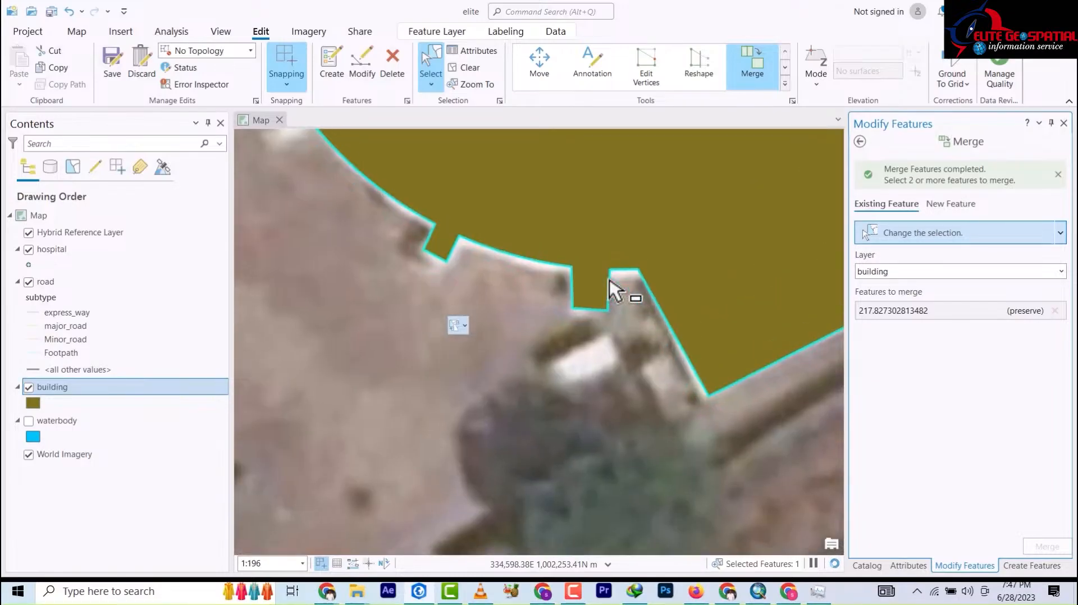
scroll(615, 290, down, 10)
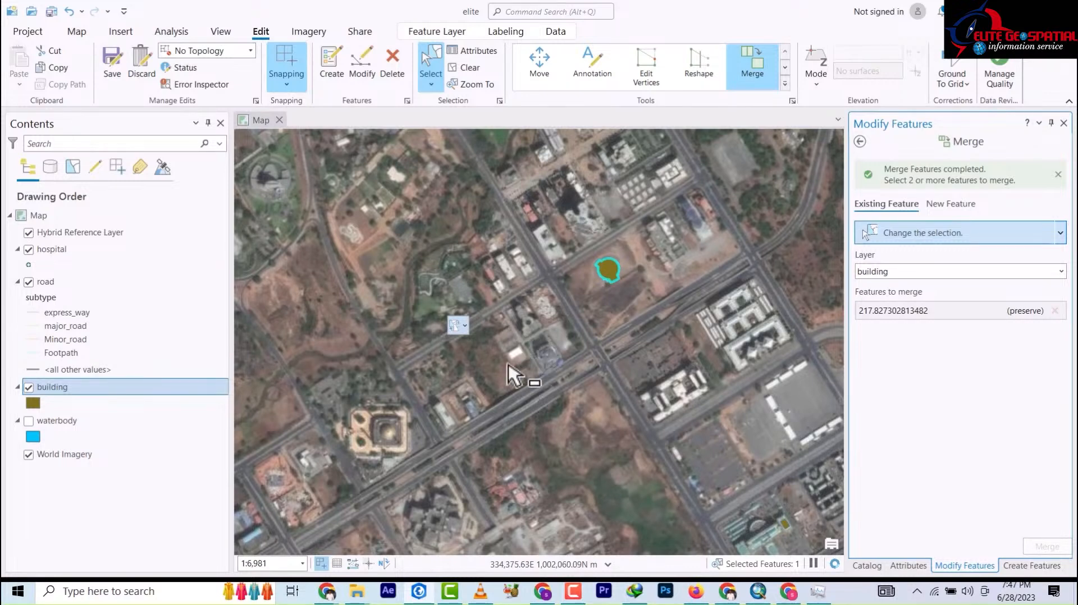
scroll(371, 447, up, 2)
scroll(359, 466, up, 5)
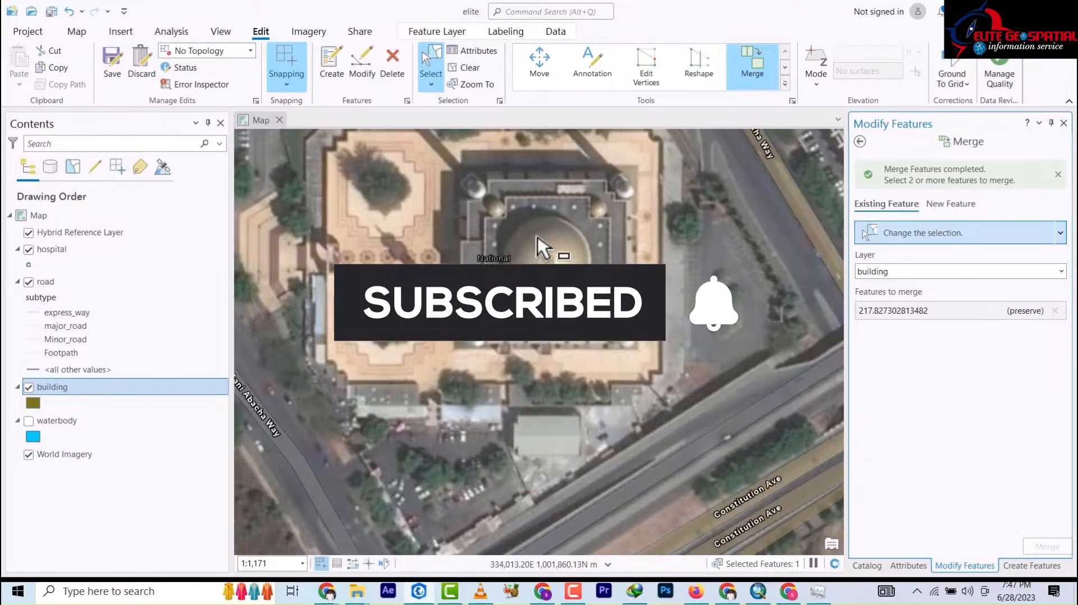
scroll(539, 217, down, 2)
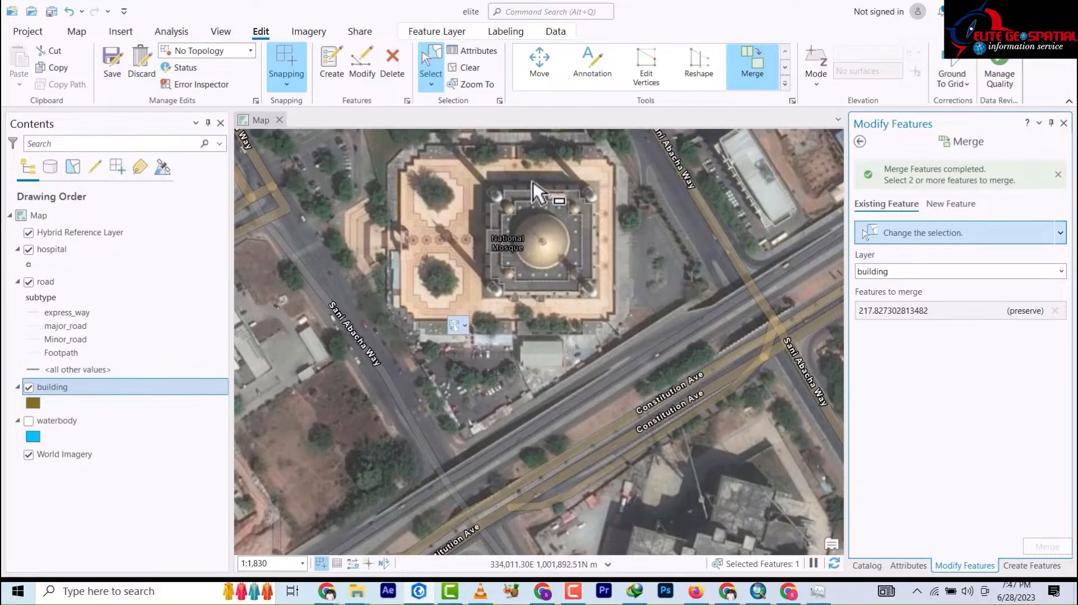
scroll(539, 191, up, 2)
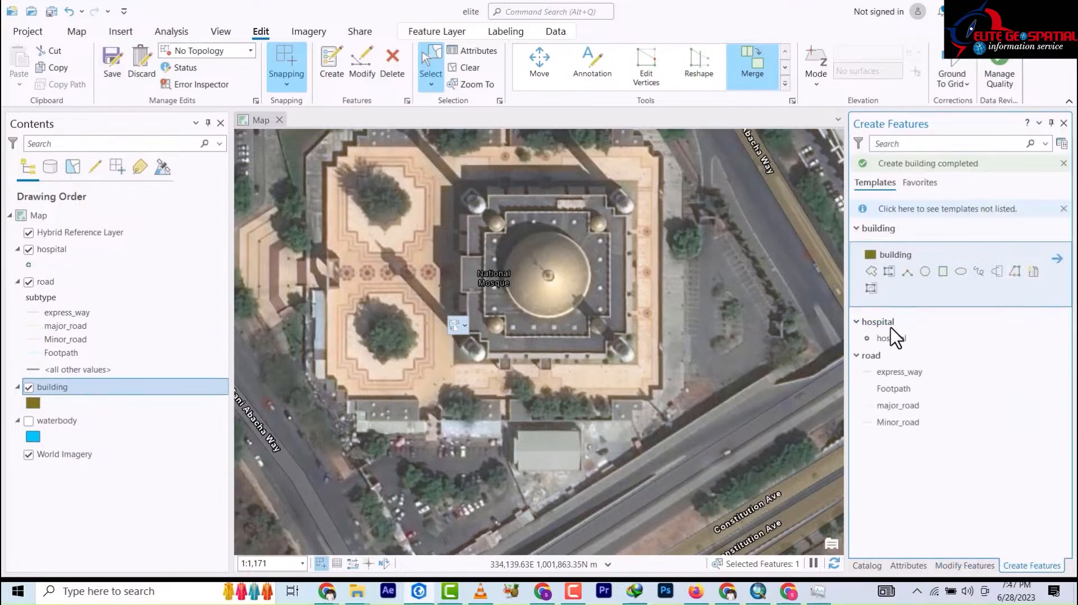
Digitize the National Mosque's central roof around the dome as a twelve-corner, cross-shaped building polygon with notches at the four small domes
click(873, 272)
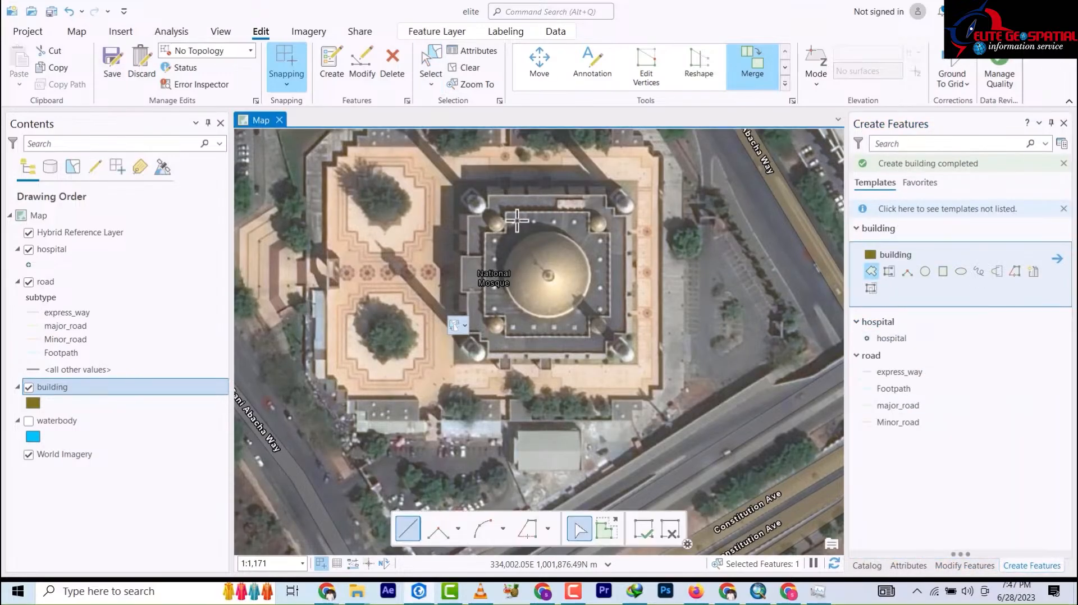
scroll(496, 200, up, 2)
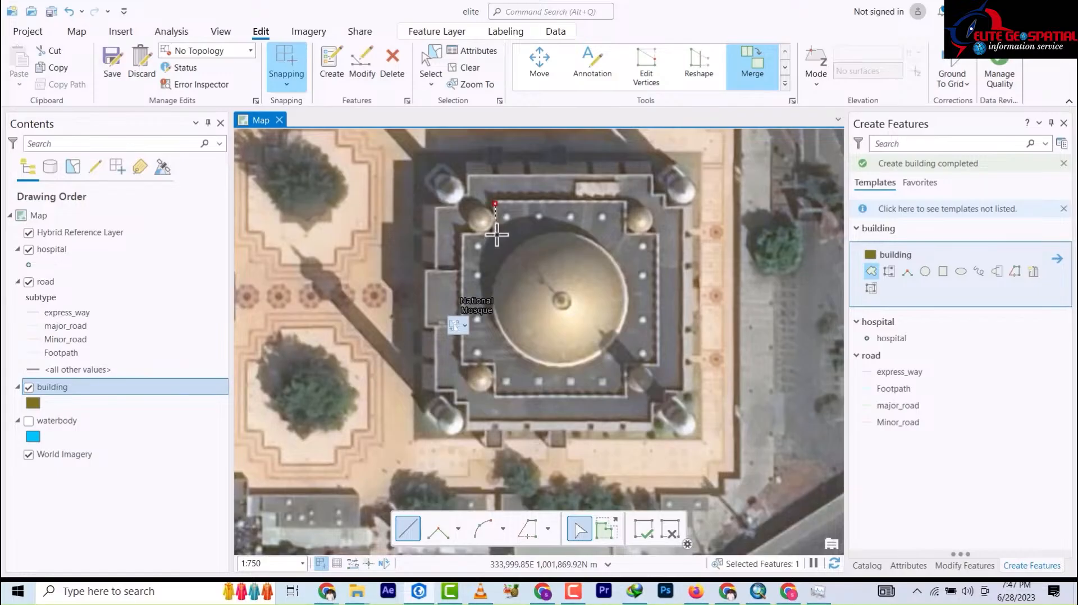
click(495, 233)
click(463, 235)
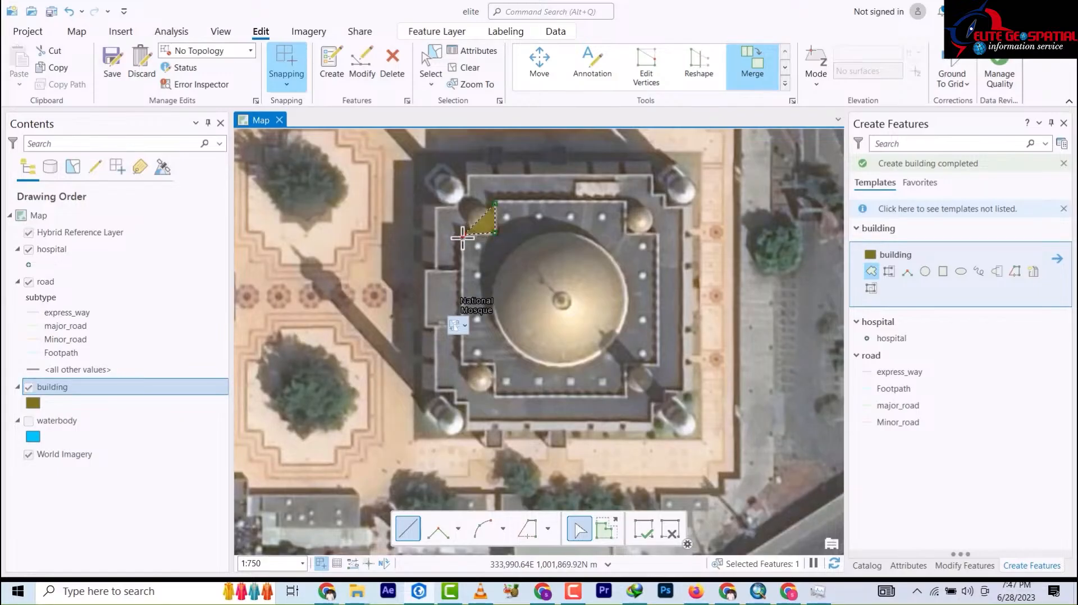
click(461, 366)
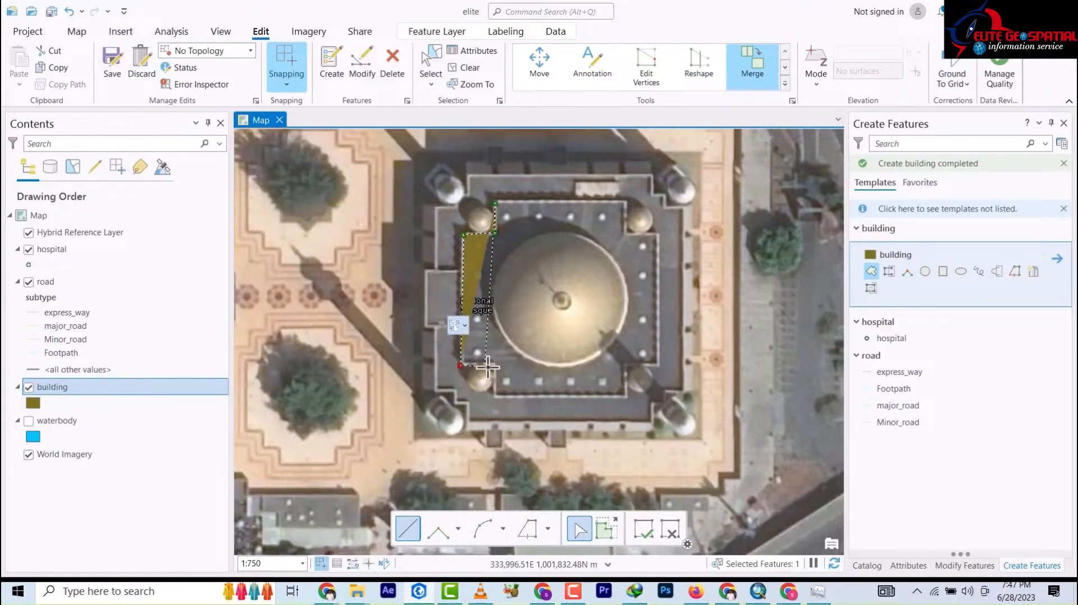
click(494, 365)
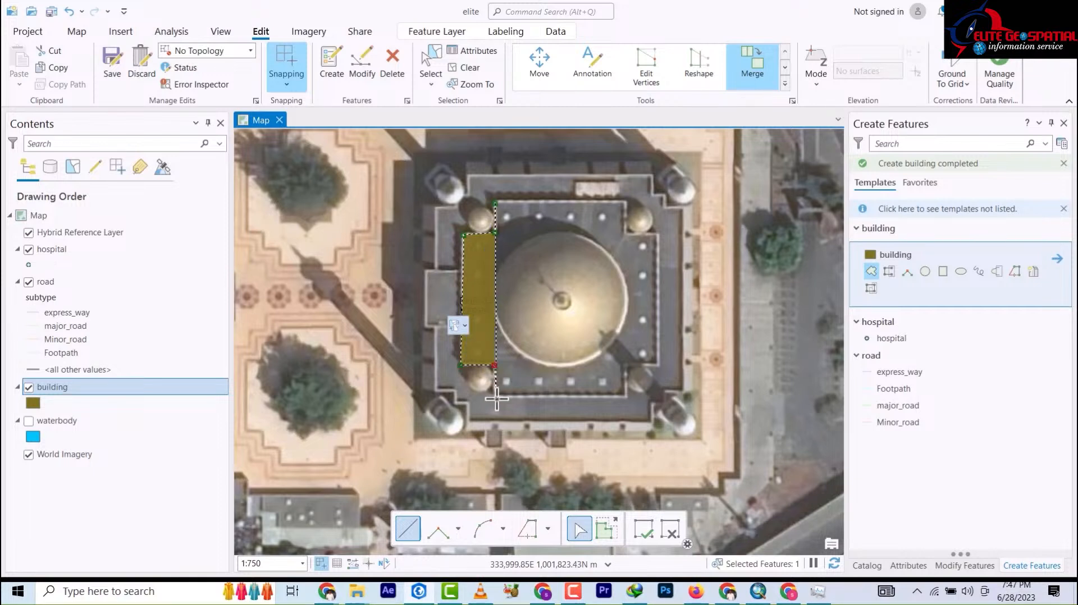
click(496, 398)
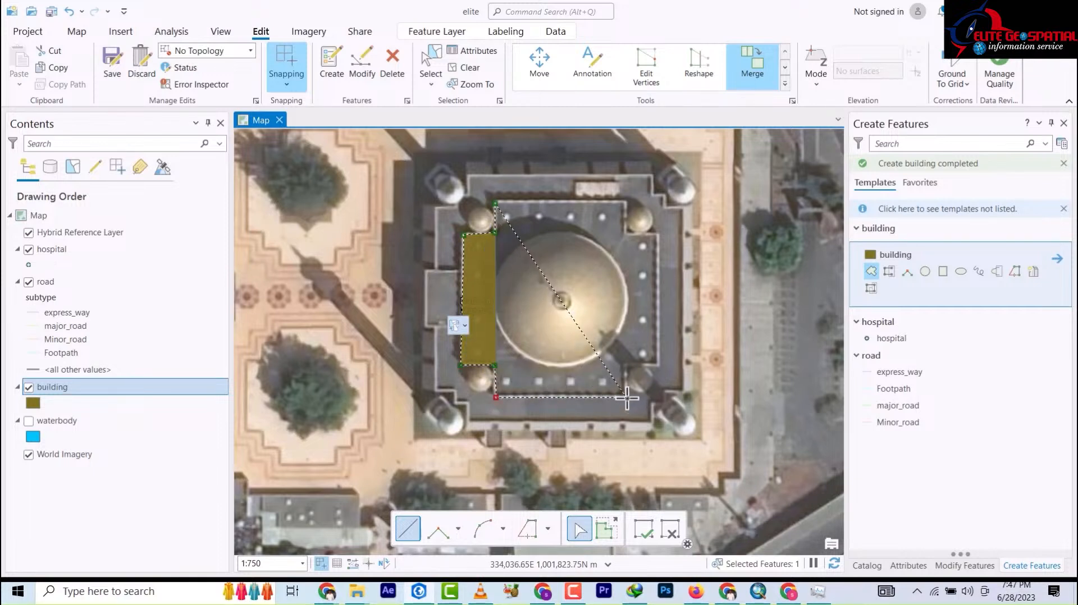
click(626, 397)
click(624, 366)
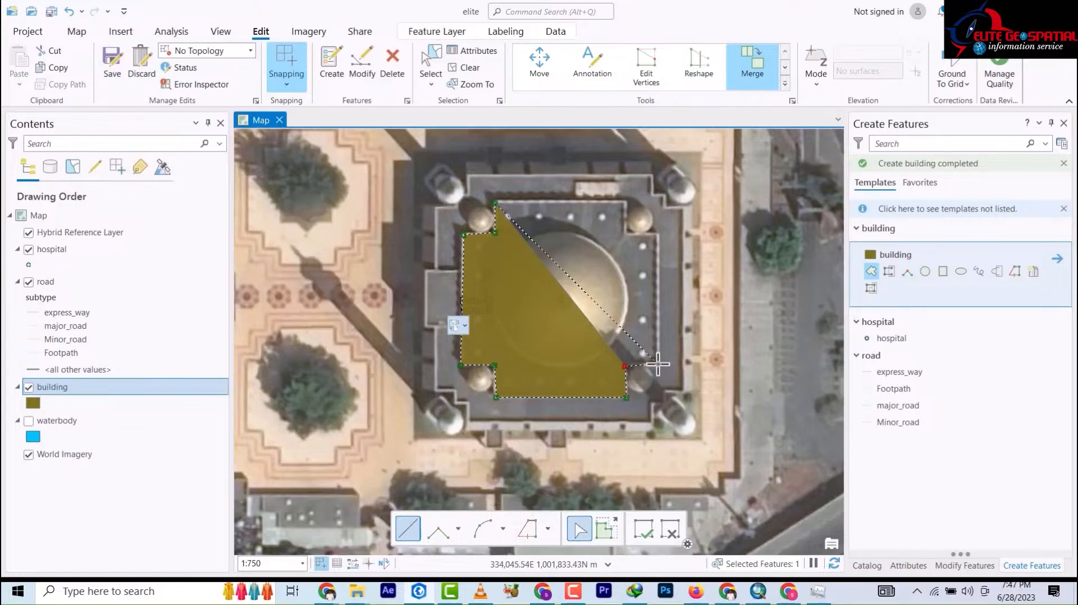
click(660, 365)
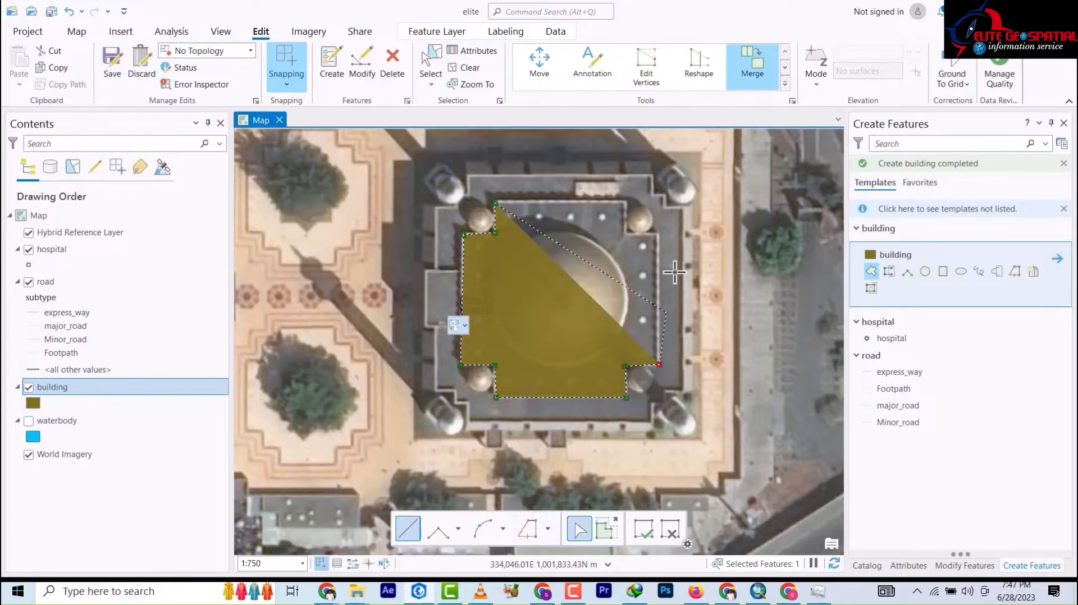
click(658, 234)
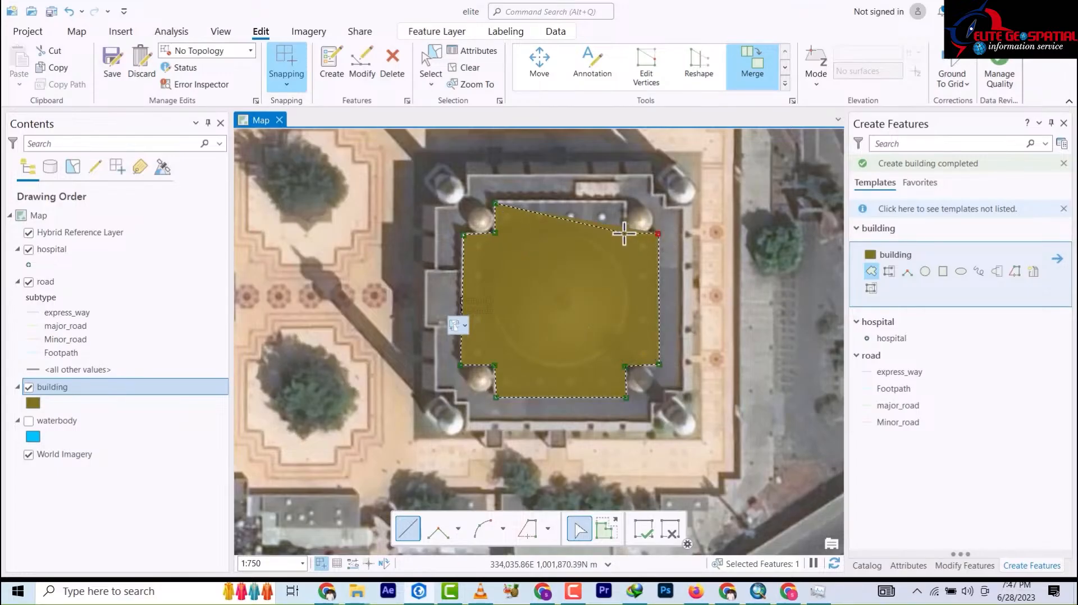
double_click(624, 201)
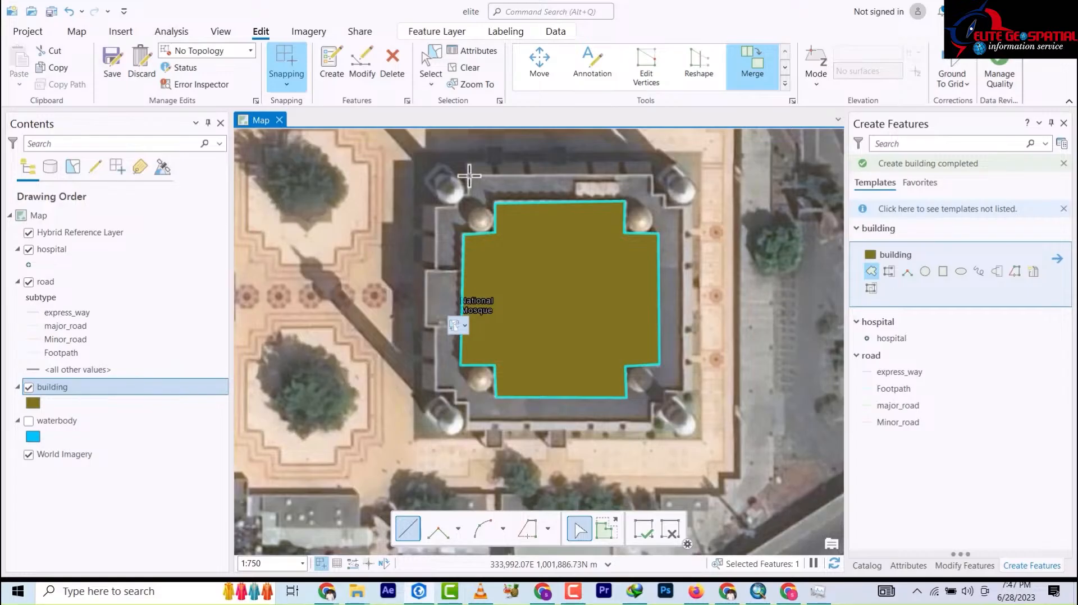
Outline the National Mosque's outer roof with a building polygon along its north, east and south edges, stepping around the northeast and southeast minarets
click(651, 175)
click(652, 191)
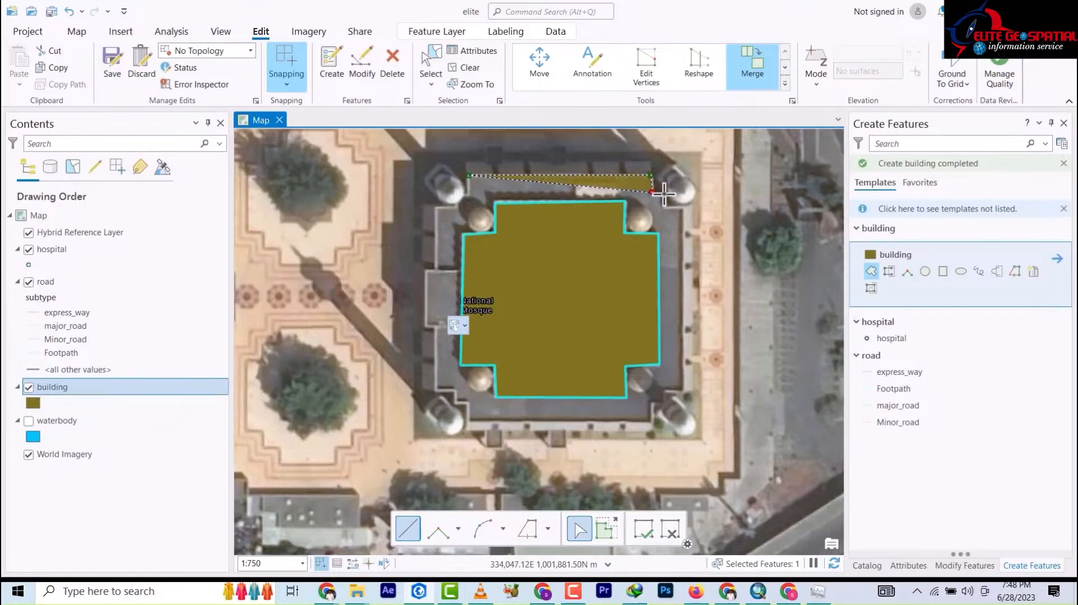
click(664, 206)
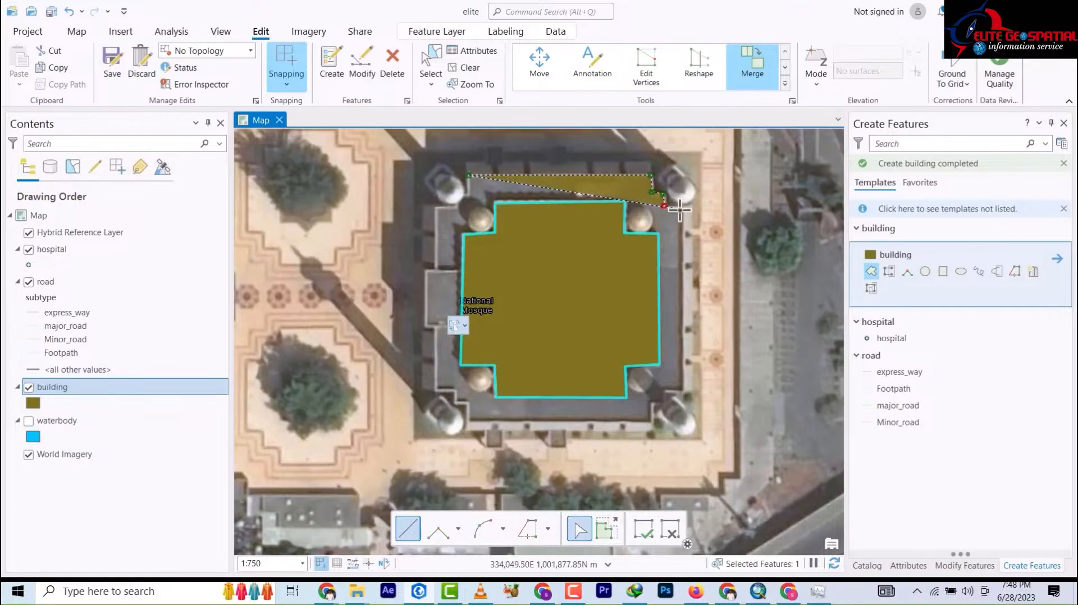
click(684, 391)
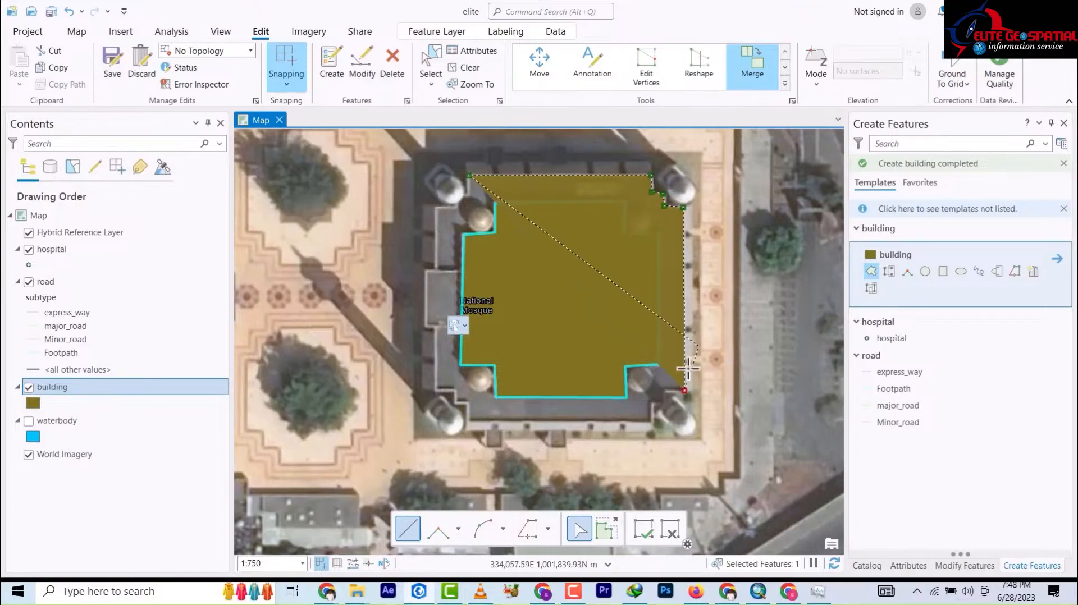
click(665, 391)
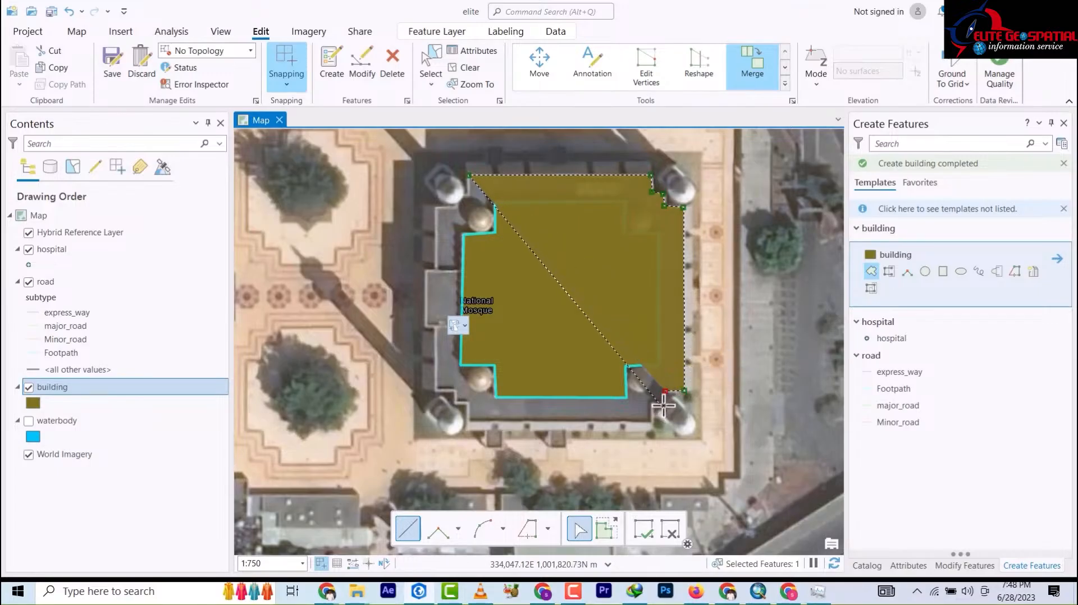
click(665, 406)
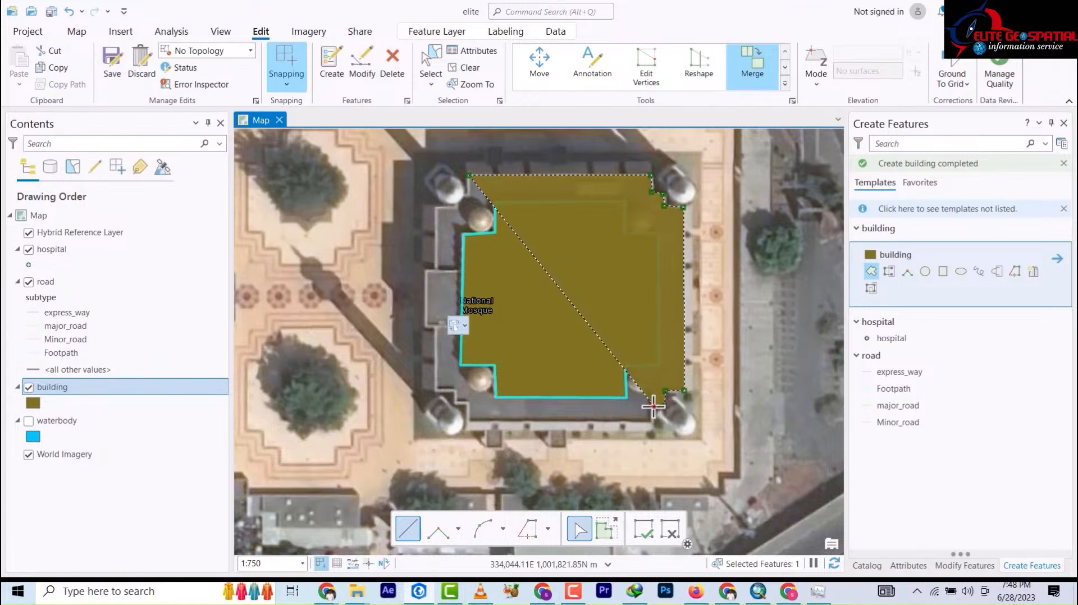
click(653, 405)
click(652, 430)
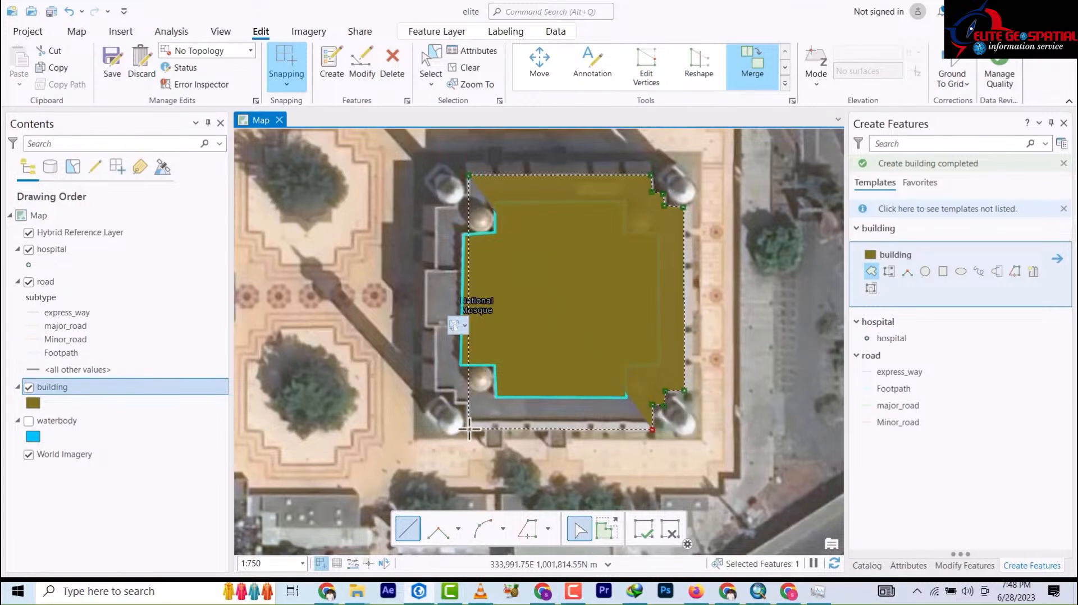
click(470, 430)
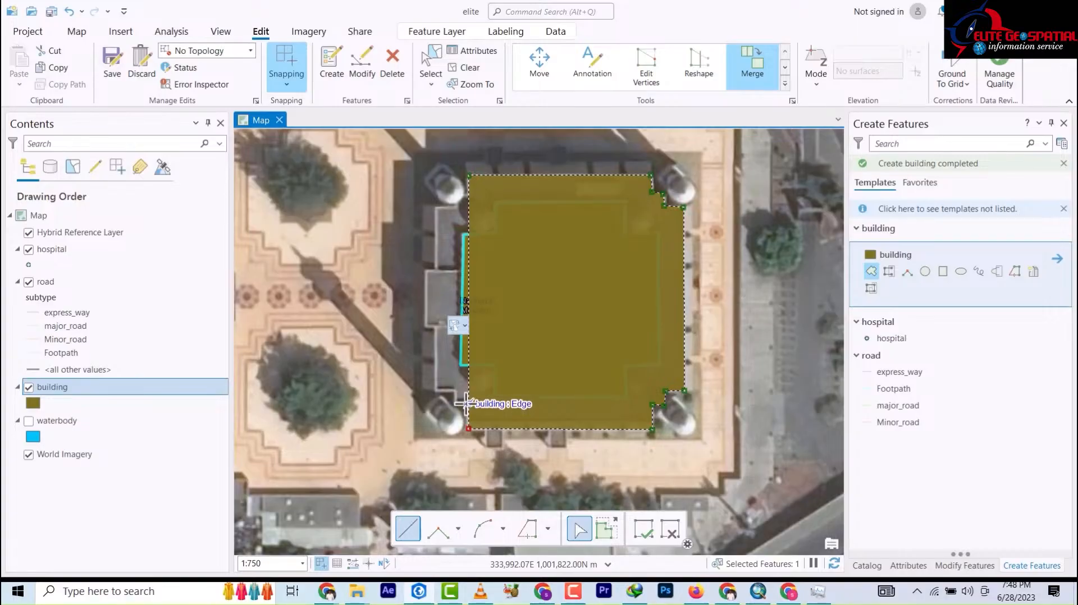
Complete the mosque's outer outline along its west edge, following the projecting middle block and notching the southwest and northwest minaret corners
click(460, 405)
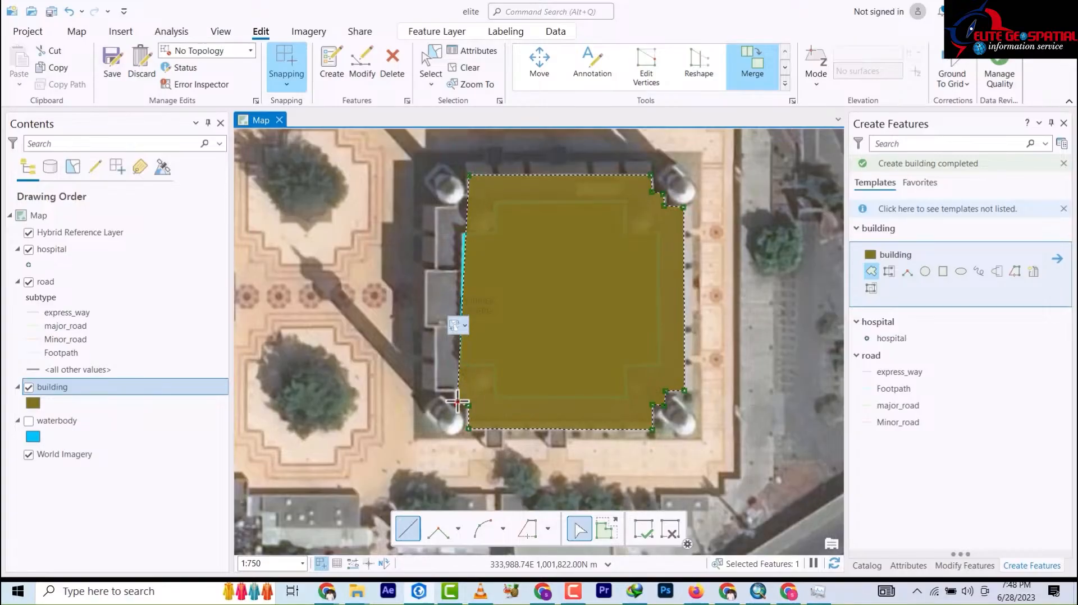
click(444, 395)
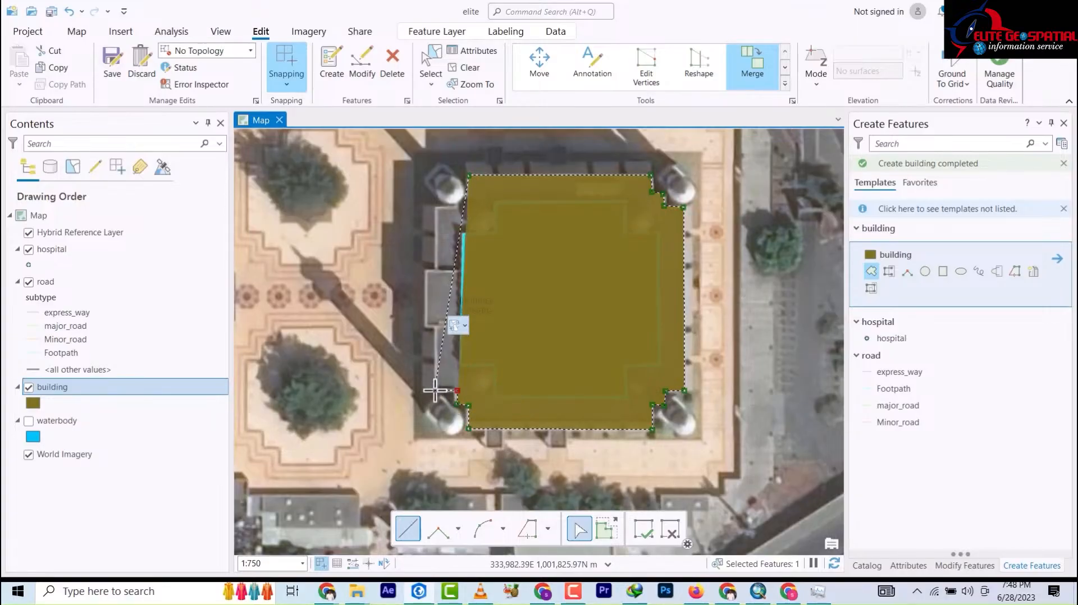
click(435, 390)
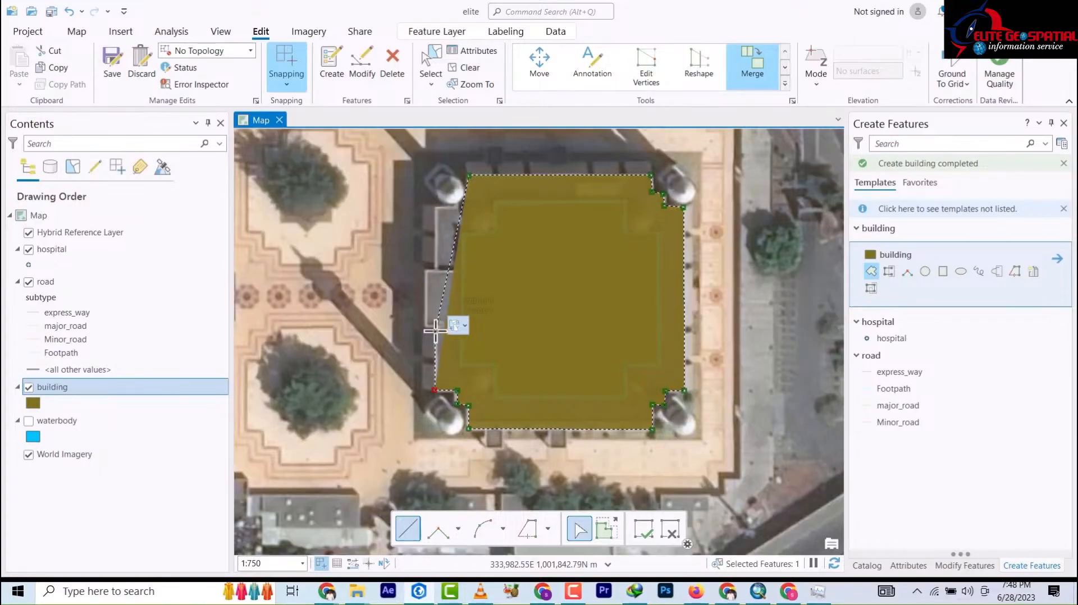
click(435, 330)
click(426, 328)
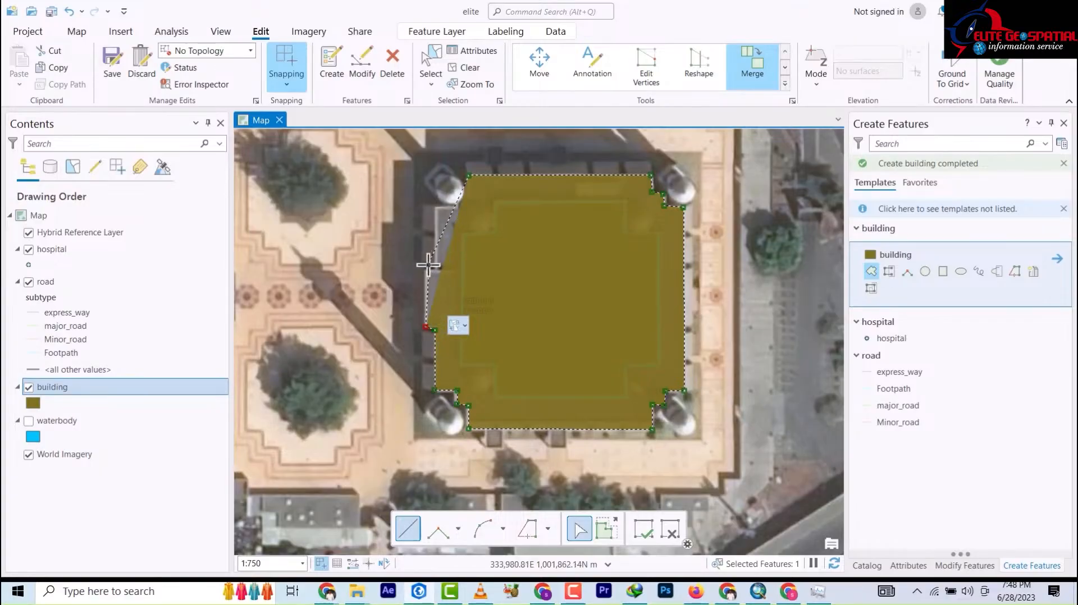
click(428, 275)
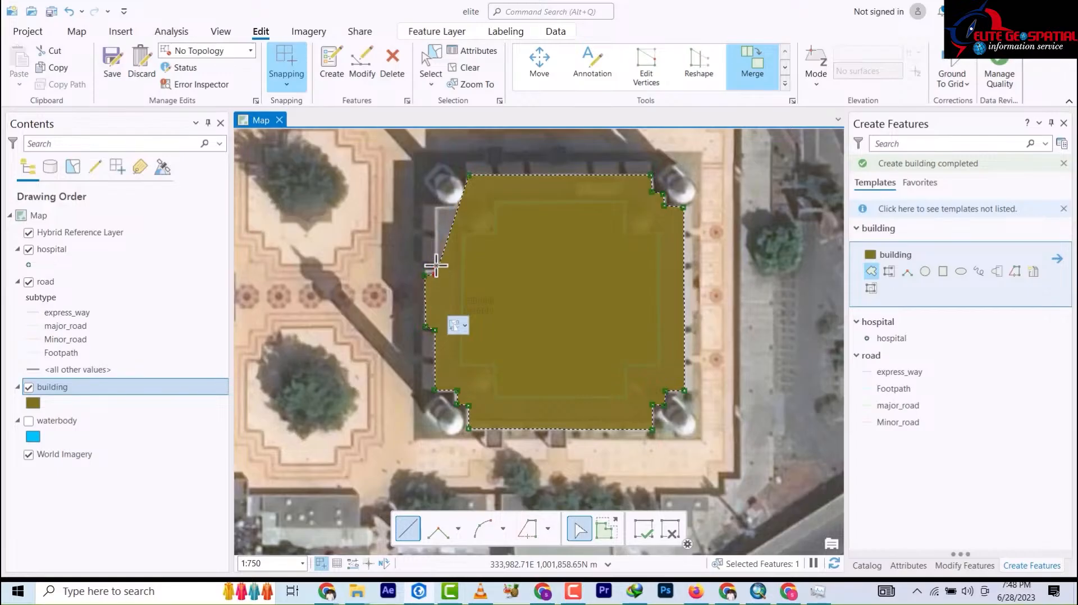
click(436, 212)
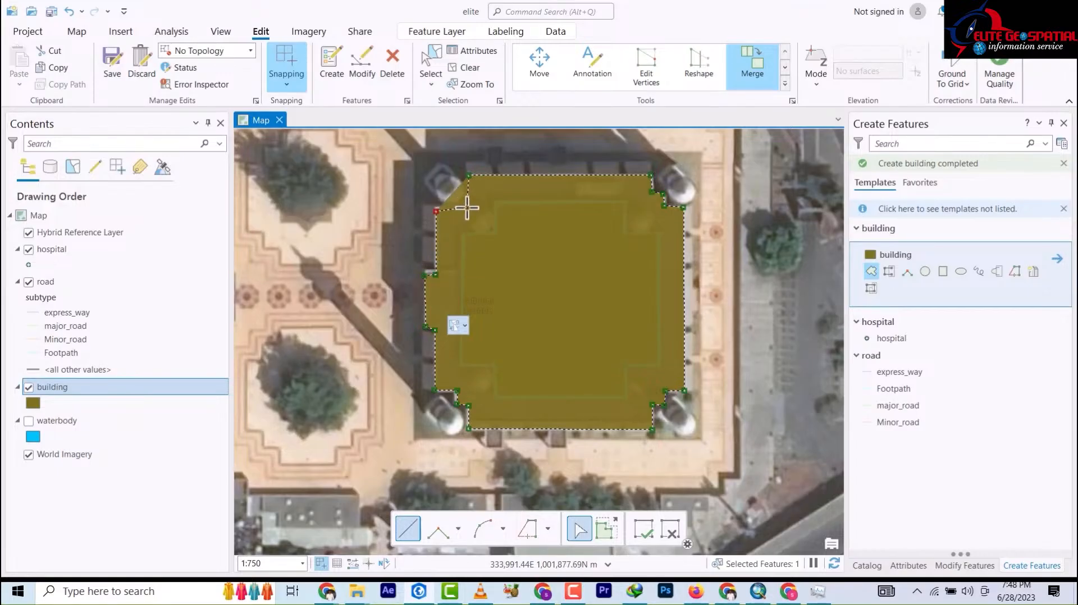
scroll(469, 199, down, 3)
scroll(465, 198, up, 5)
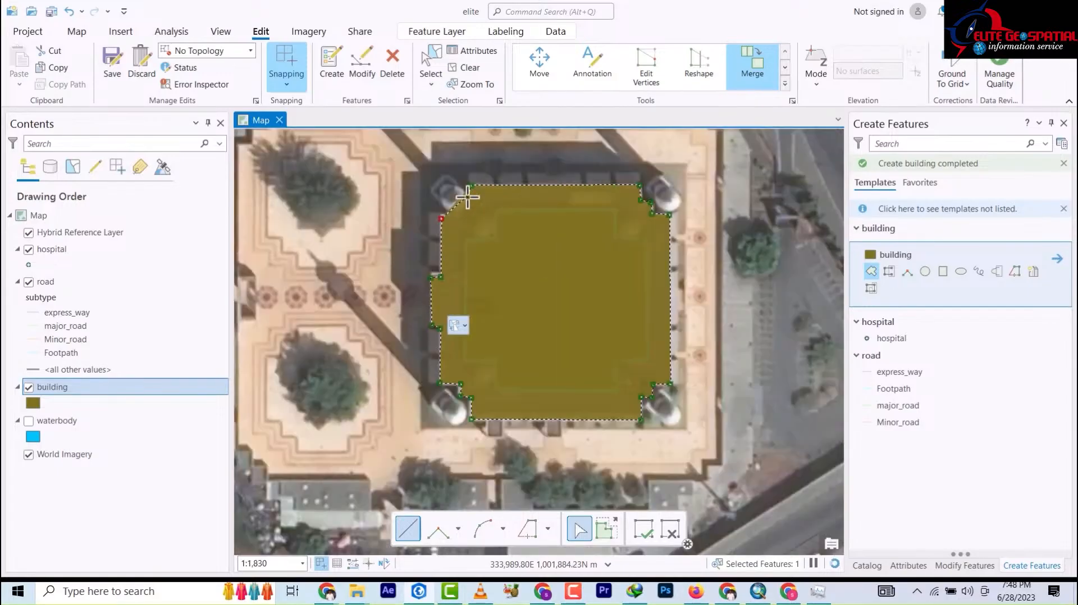
scroll(513, 309, up, 5)
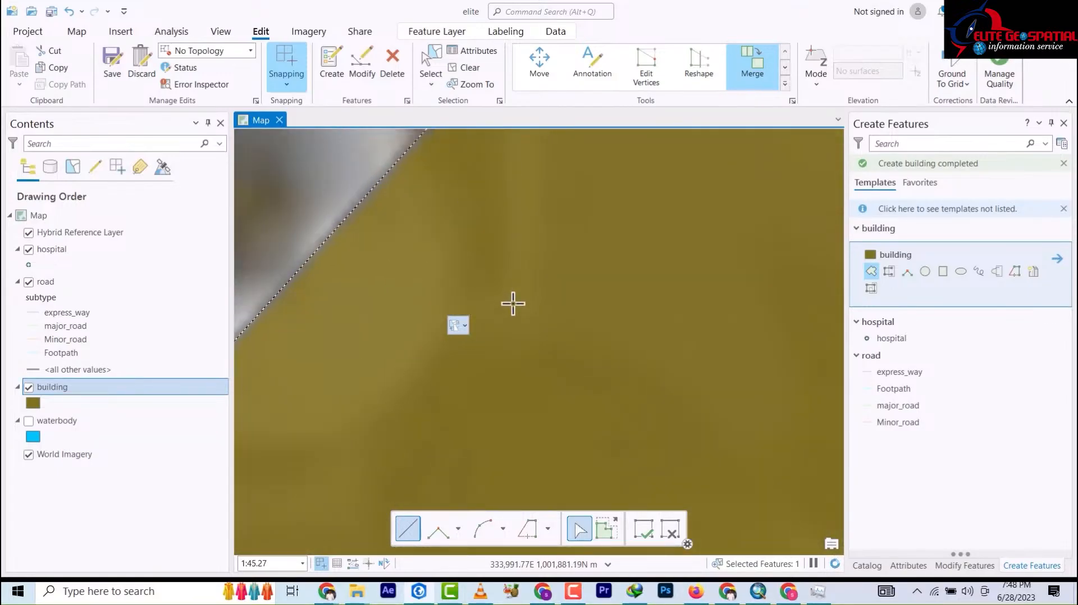
scroll(513, 304, down, 3)
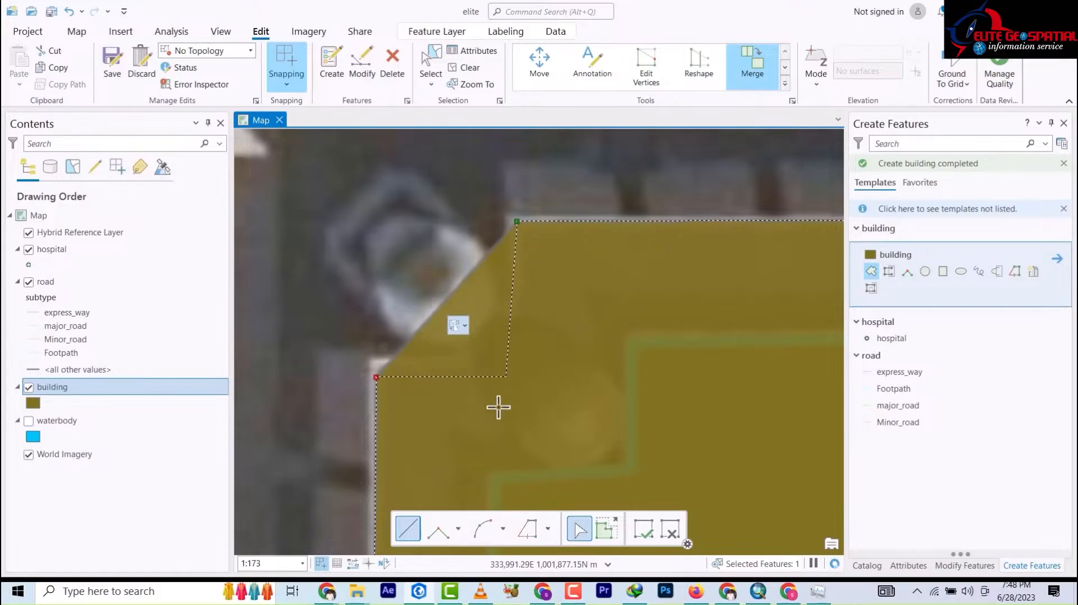
double_click(515, 370)
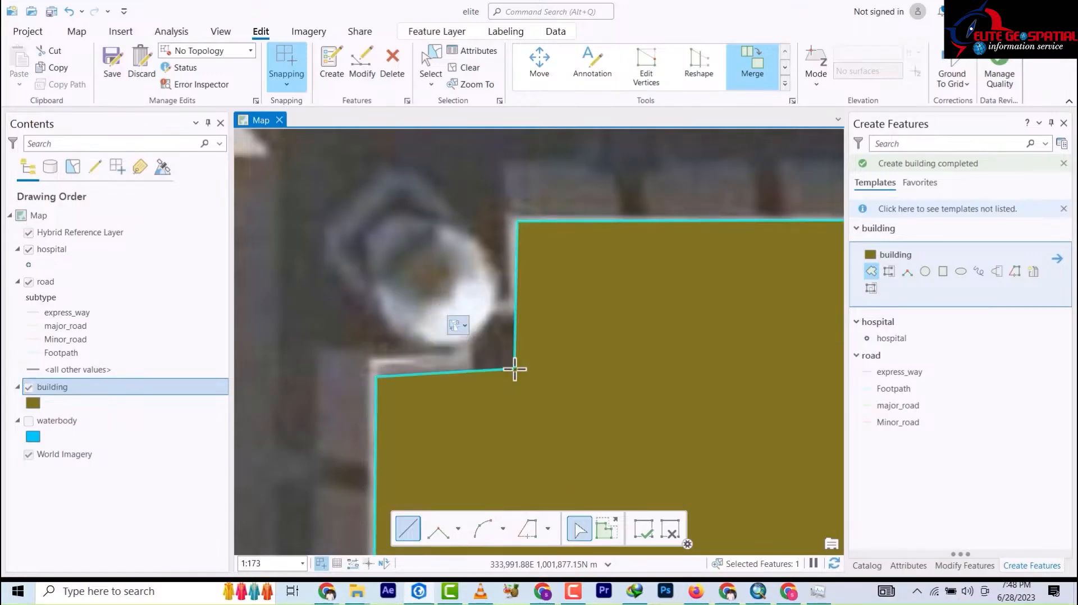
Change the building layer's symbol to the unfilled thin black outline from the ArcGIS 2D gallery
scroll(484, 264, up, 4)
scroll(479, 265, down, 4)
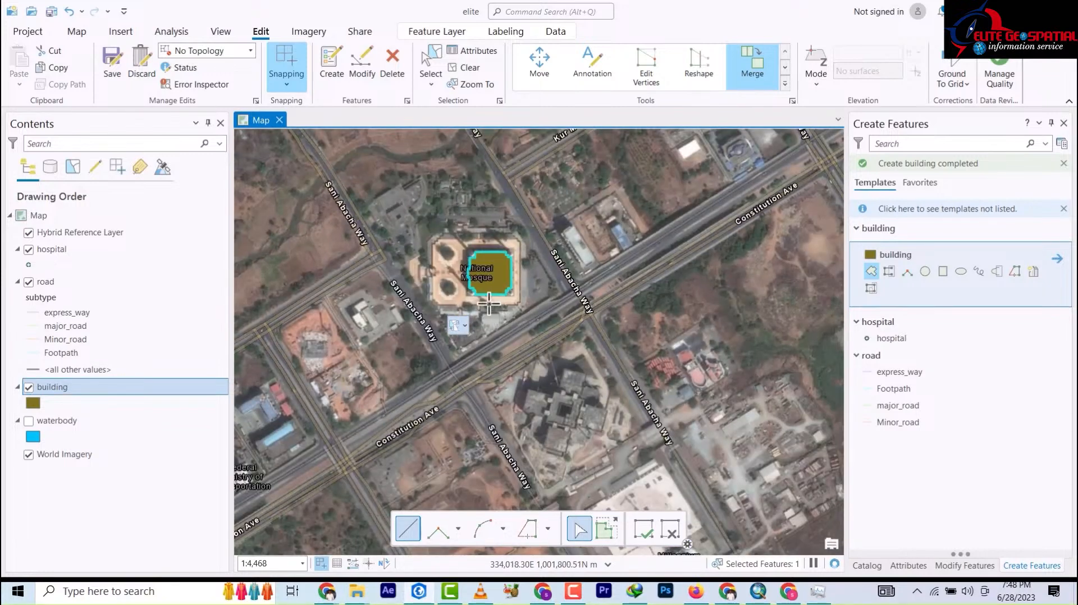
click(35, 403)
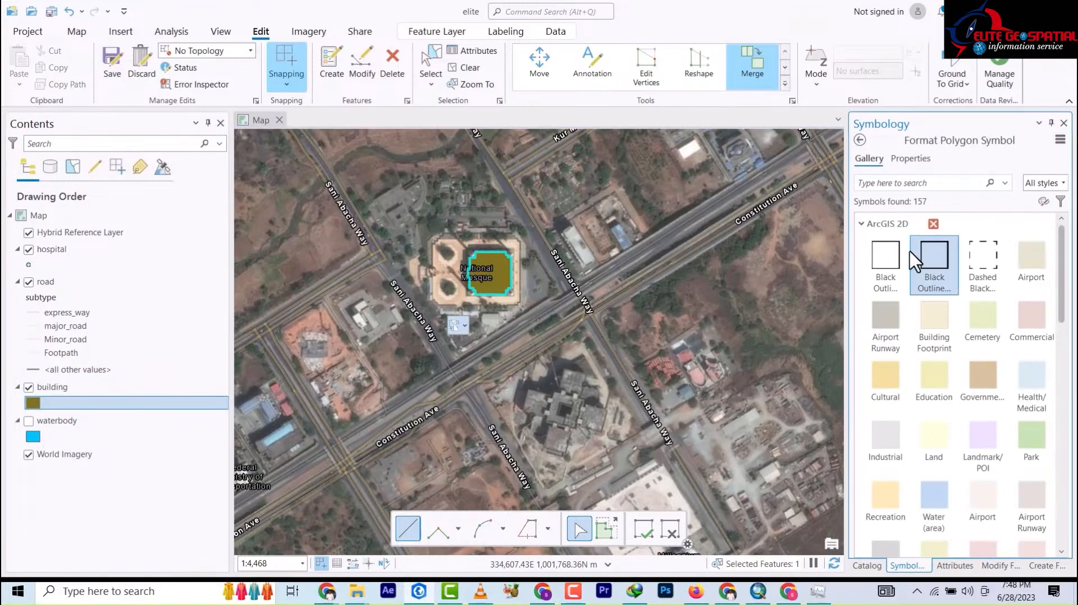
click(885, 264)
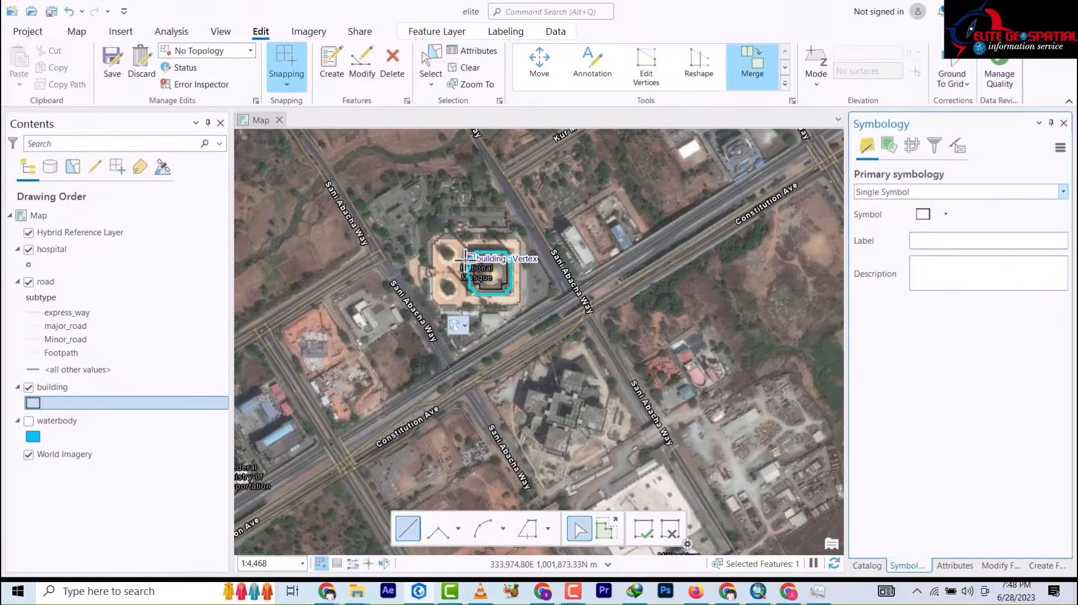
Digitize the mosque's large central dome as a building circle from its centre out to the dome's rim
scroll(489, 275, up, 3)
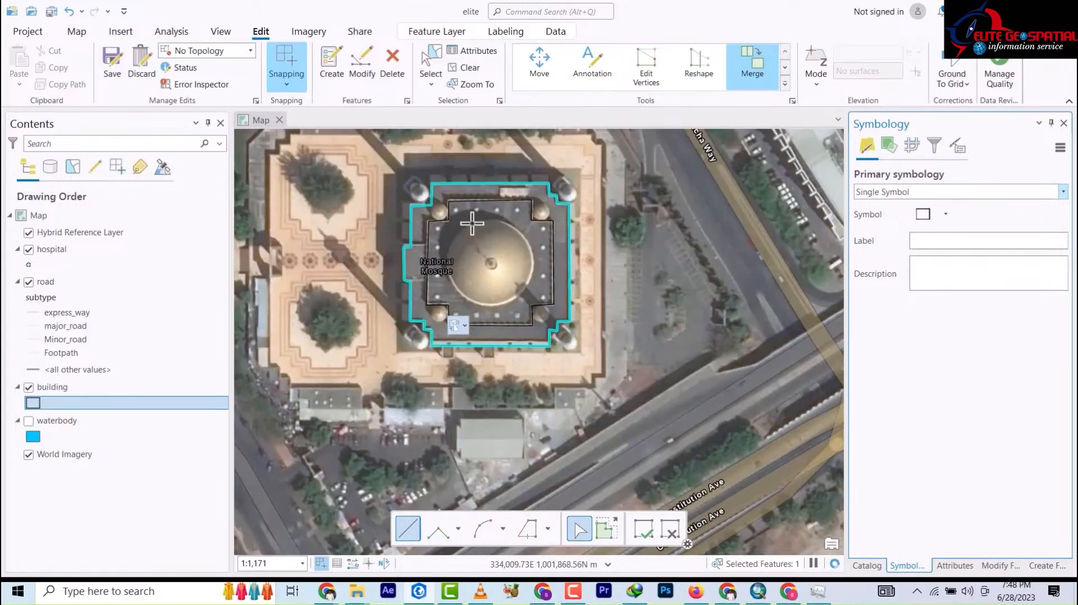
scroll(491, 249, up, 5)
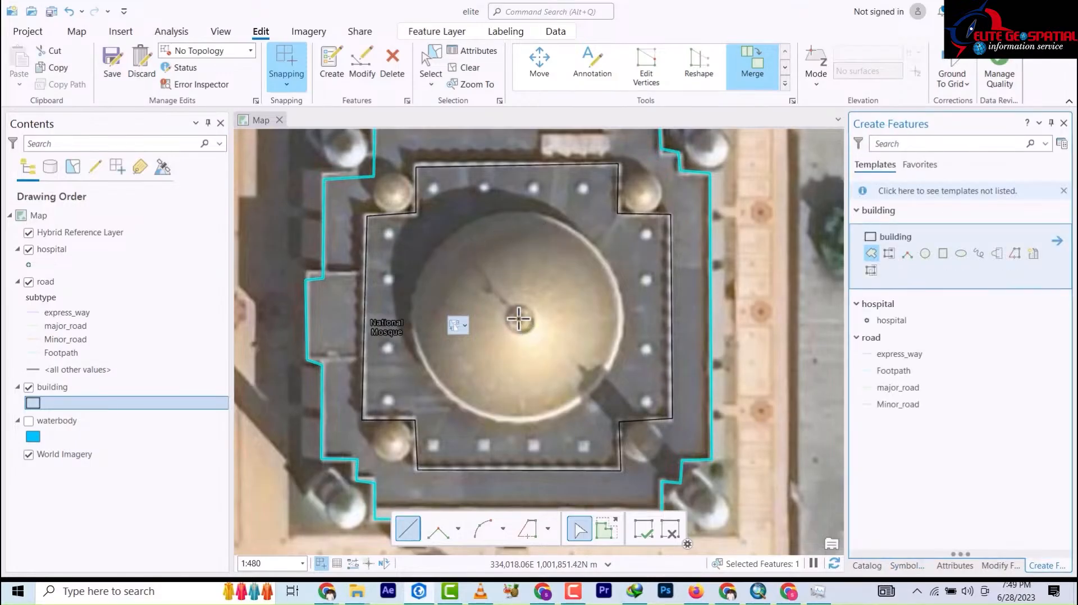
click(518, 319)
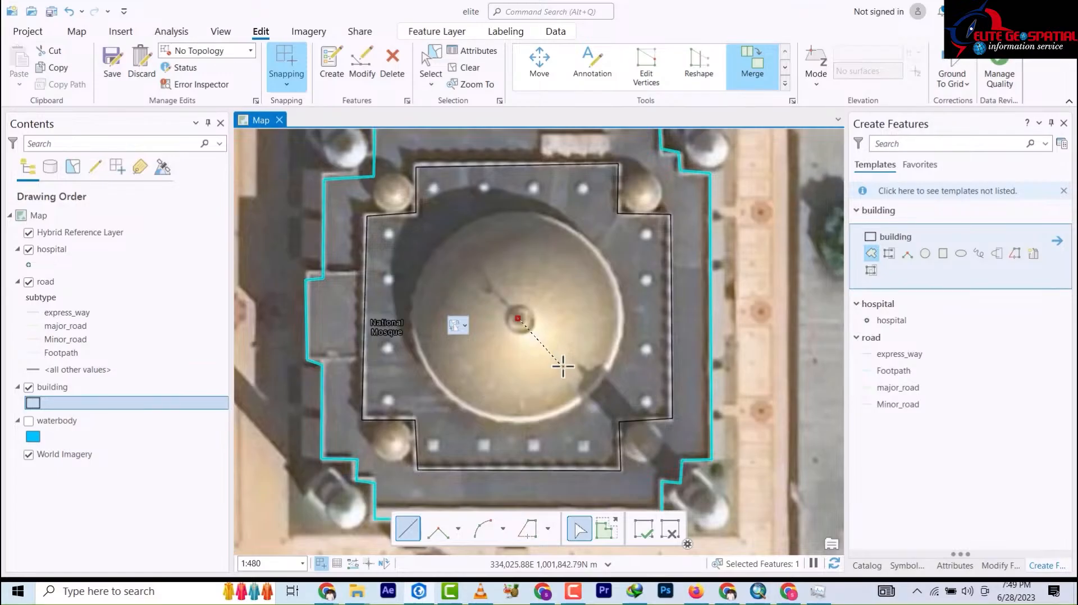
click(925, 254)
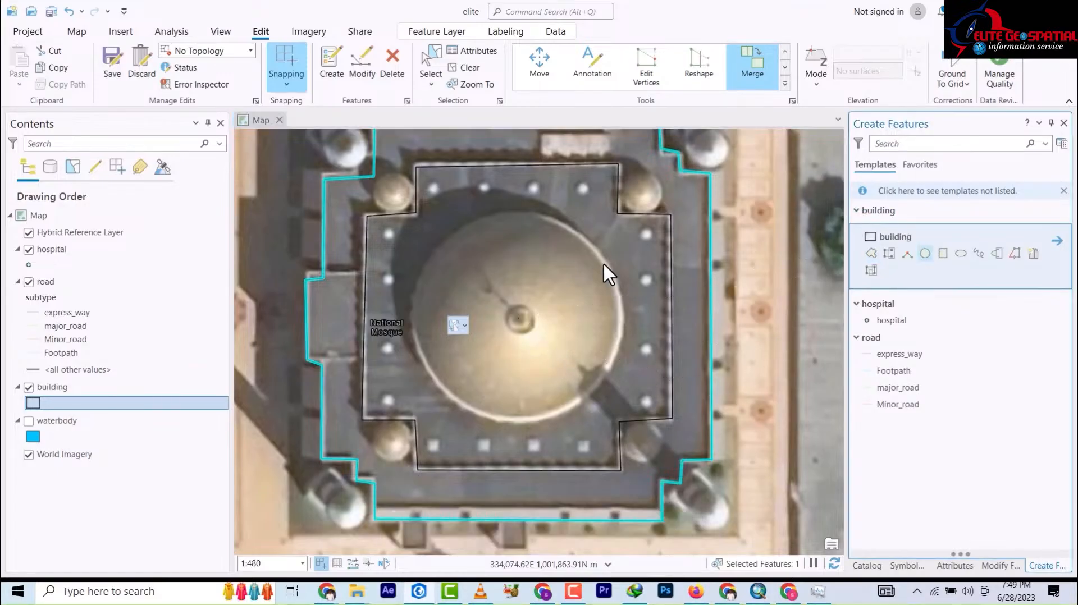
click(522, 320)
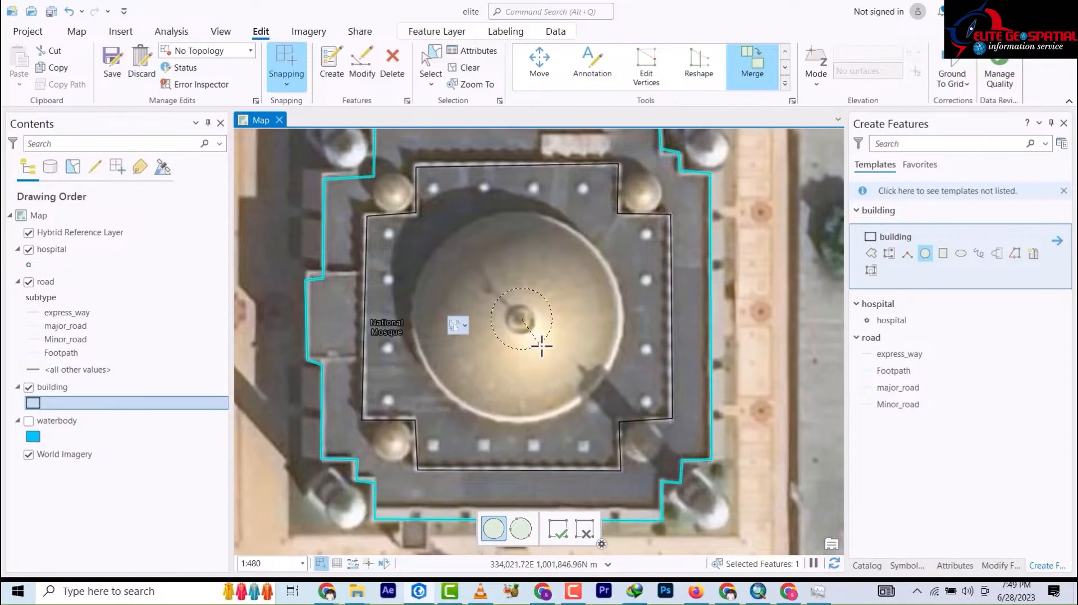
click(572, 408)
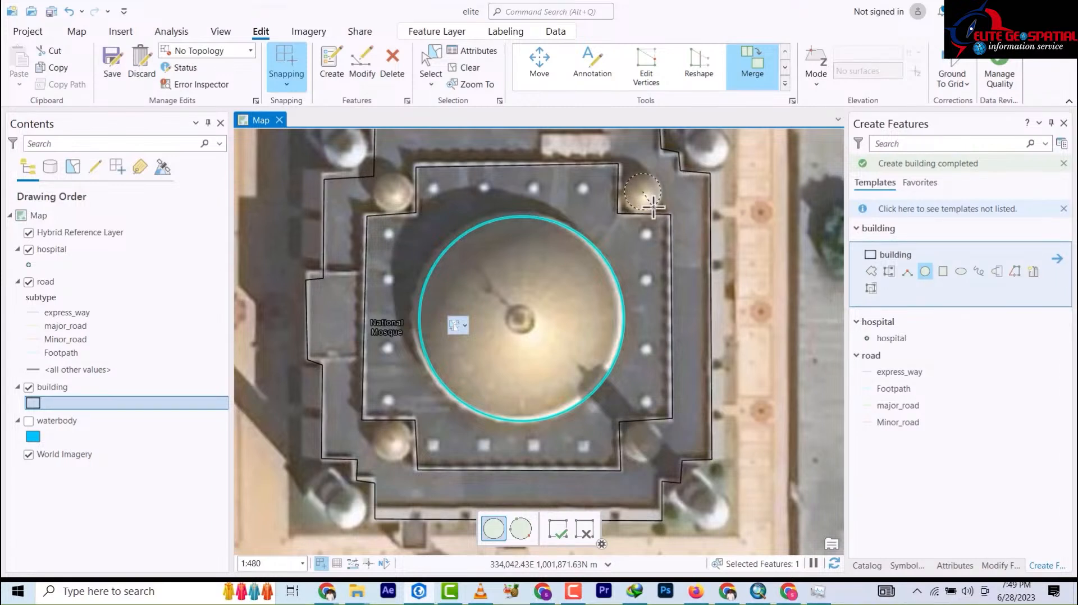
Digitize the small domes at the northeast, northwest and southwest notches of the mosque's central roof as building circles
click(652, 208)
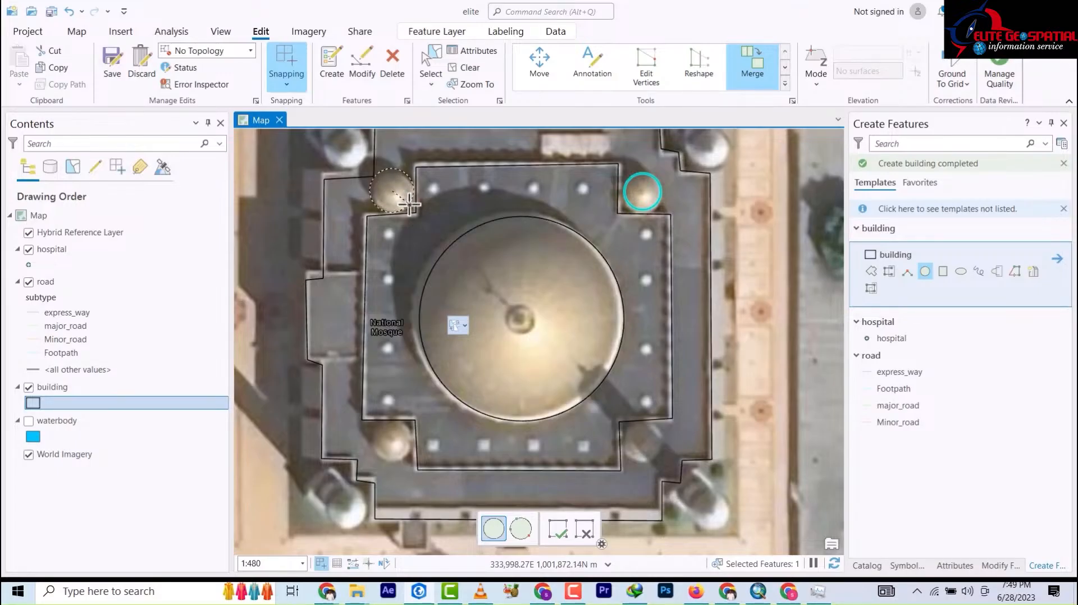
click(408, 205)
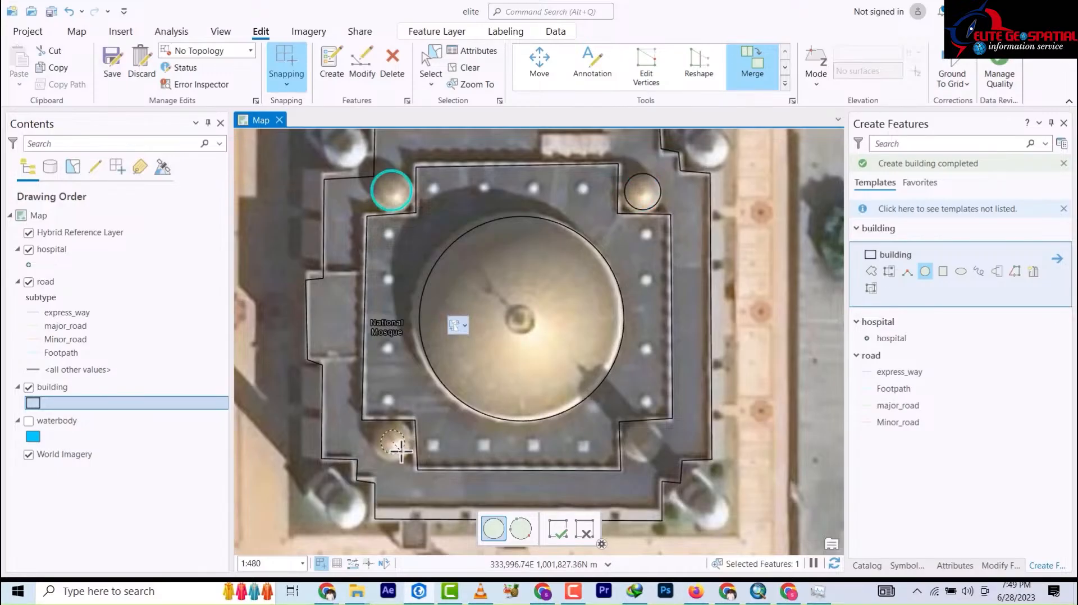
click(403, 456)
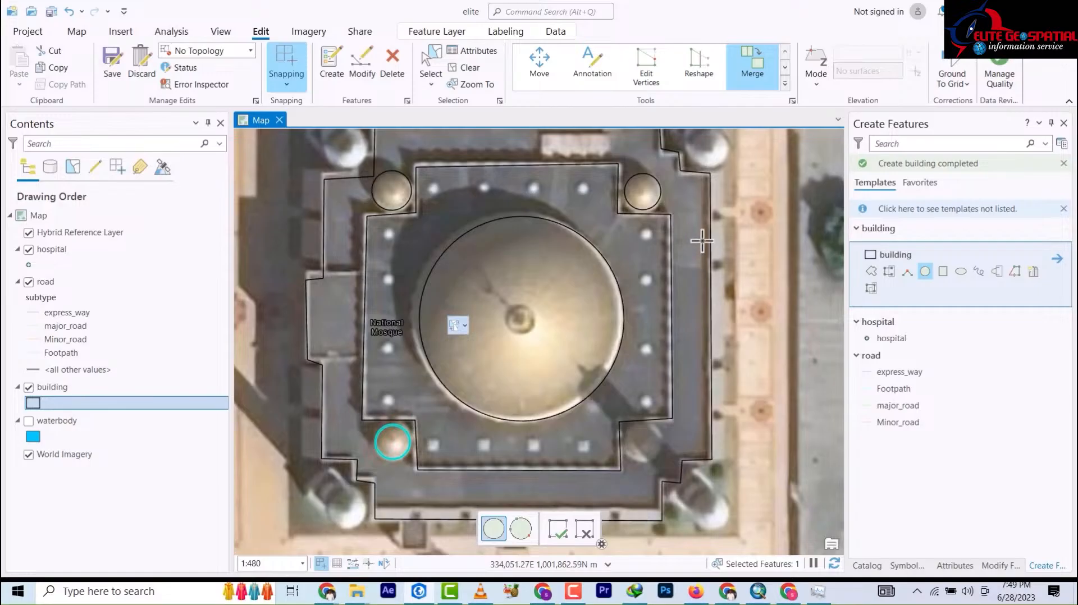
Digitize the minarets at the mosque's northeast, northwest and southwest outer corners as building circles
click(716, 163)
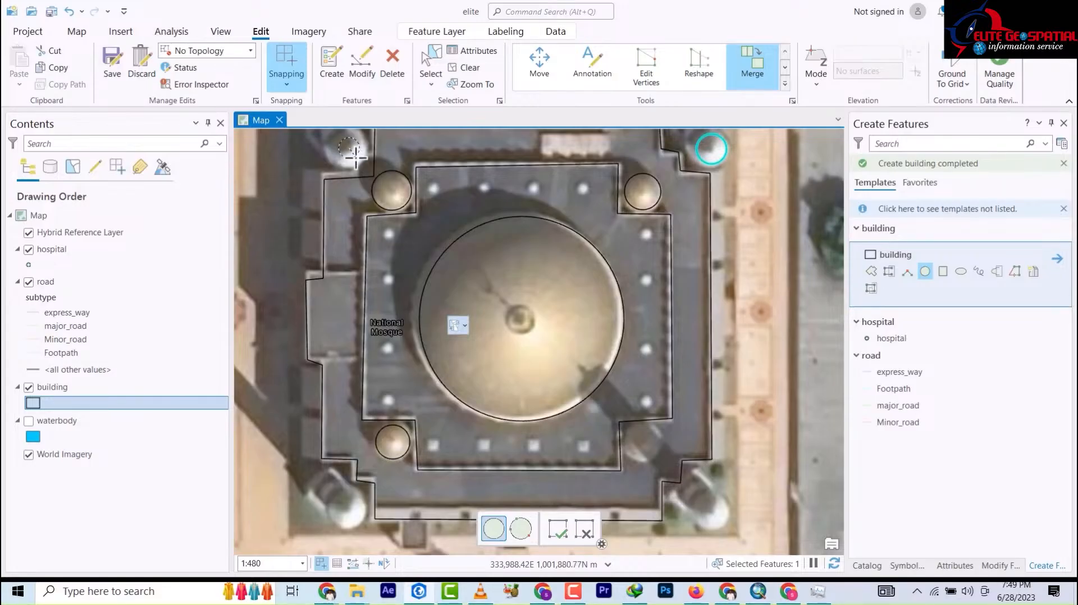
scroll(422, 173, down, 3)
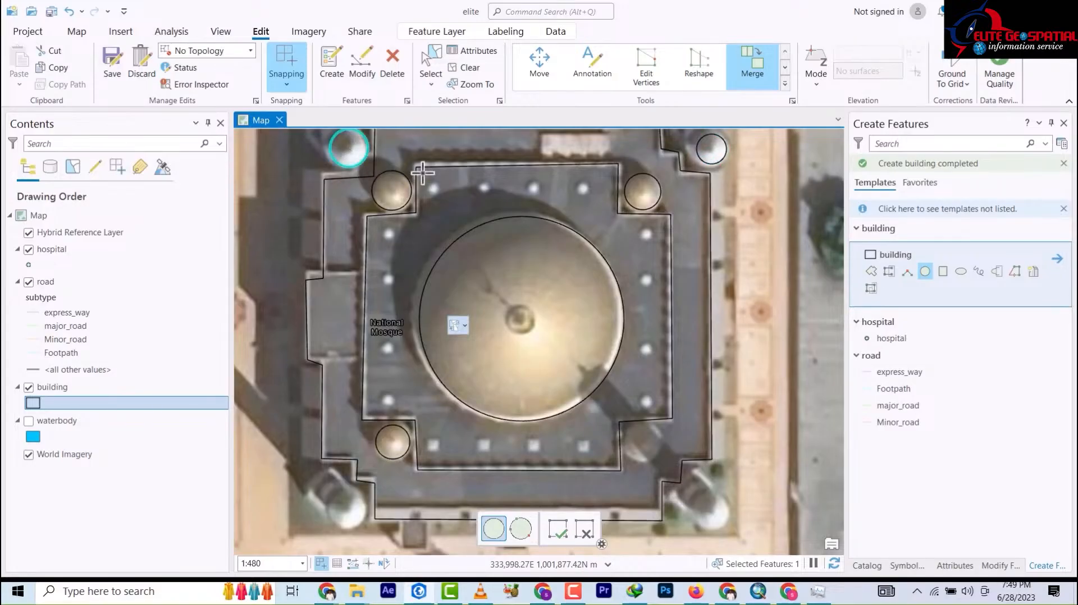
scroll(424, 286, down, 2)
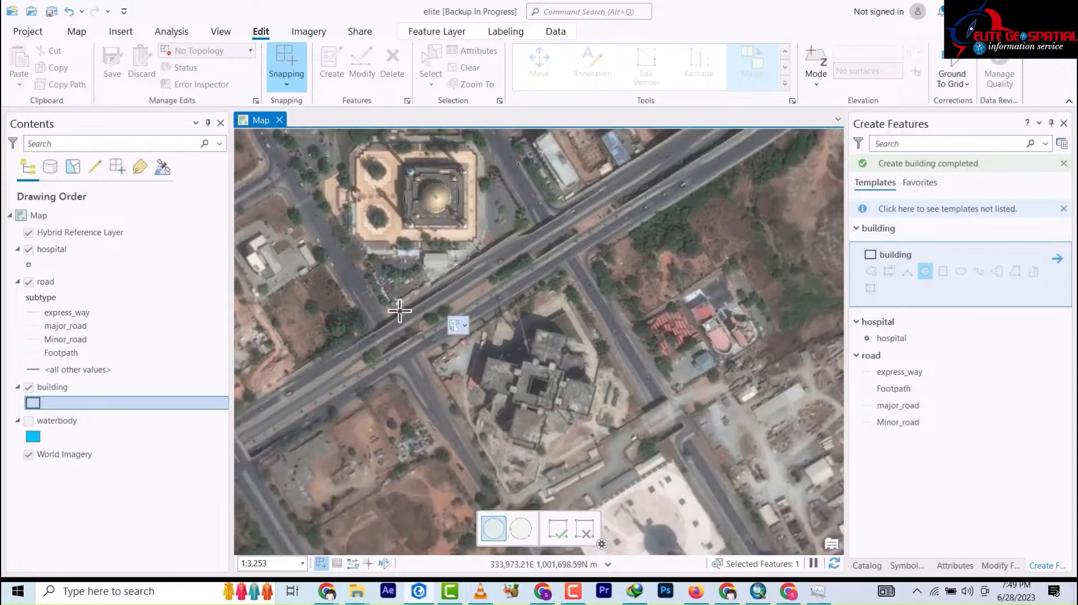
scroll(412, 211, up, 5)
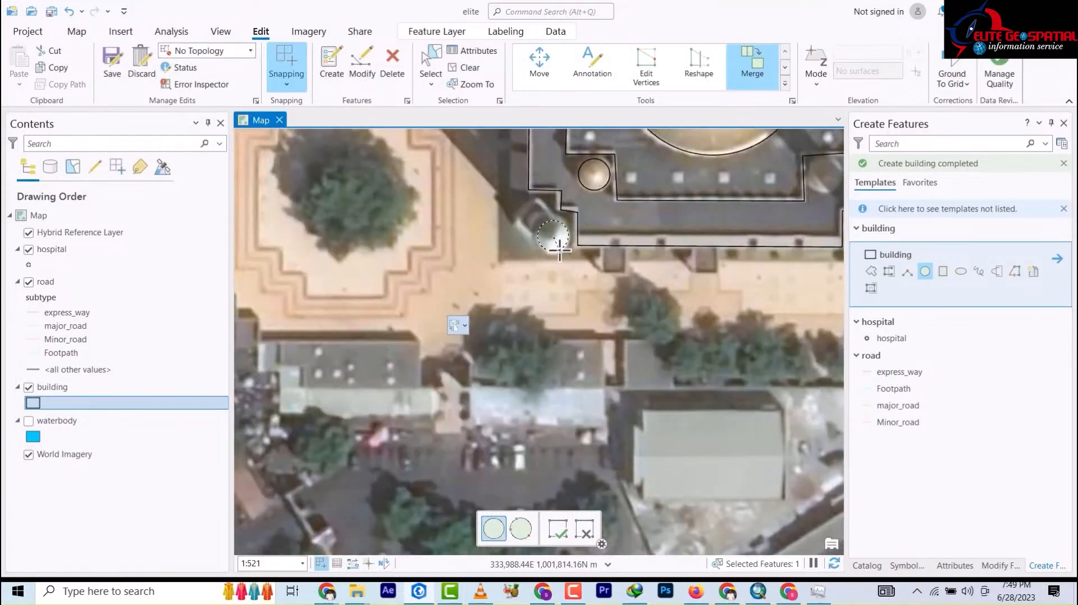
scroll(553, 255, down, 3)
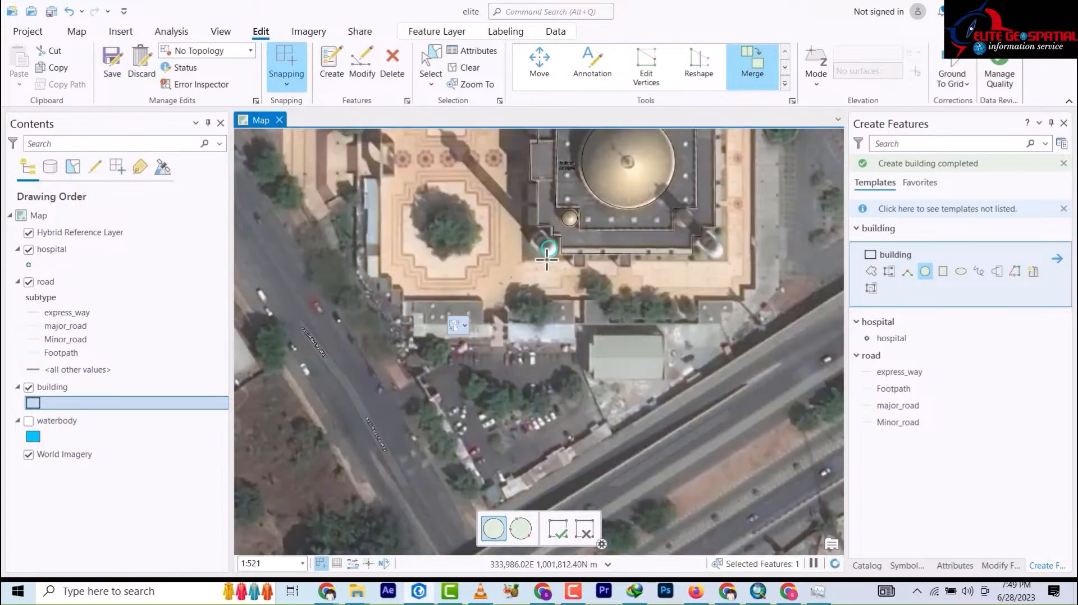
scroll(590, 244, down, 2)
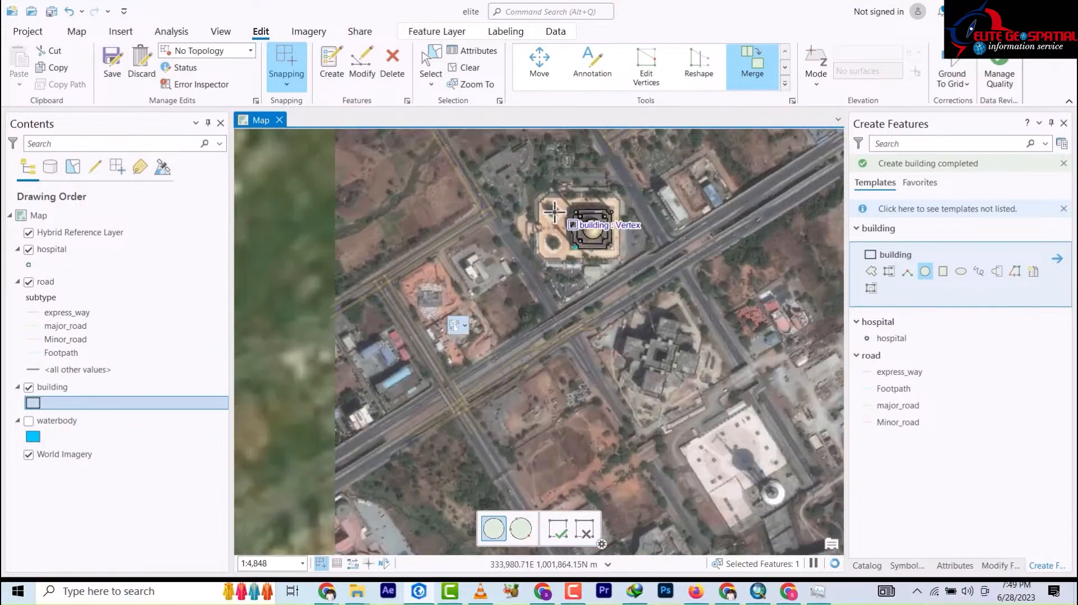
Change the building layer's symbol to the grey Airport Runway fill from the ArcGIS 2D gallery
scroll(606, 208, up, 3)
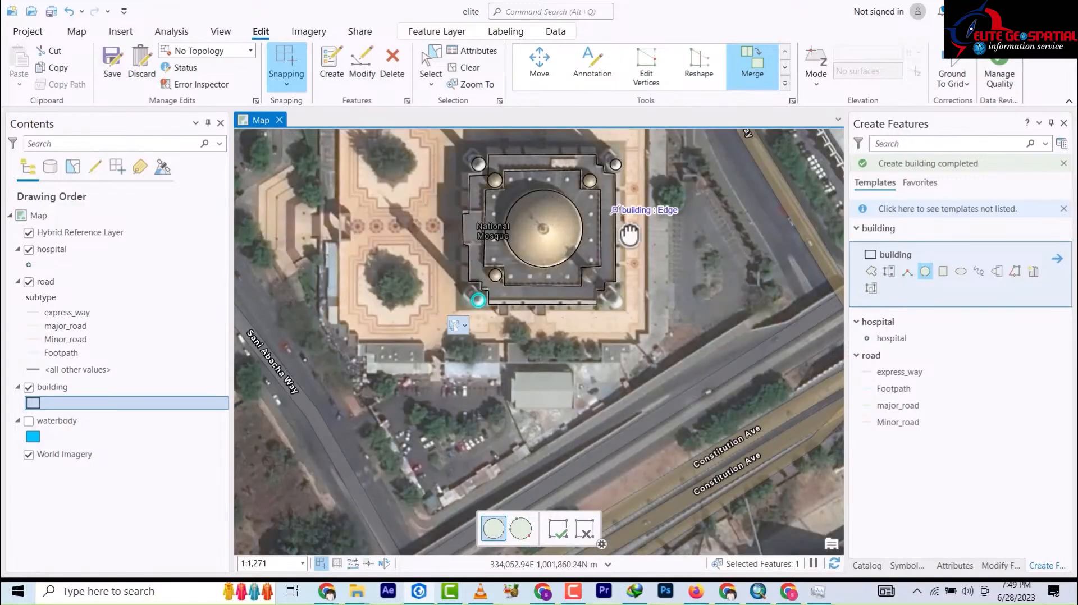
drag(627, 228, 636, 265)
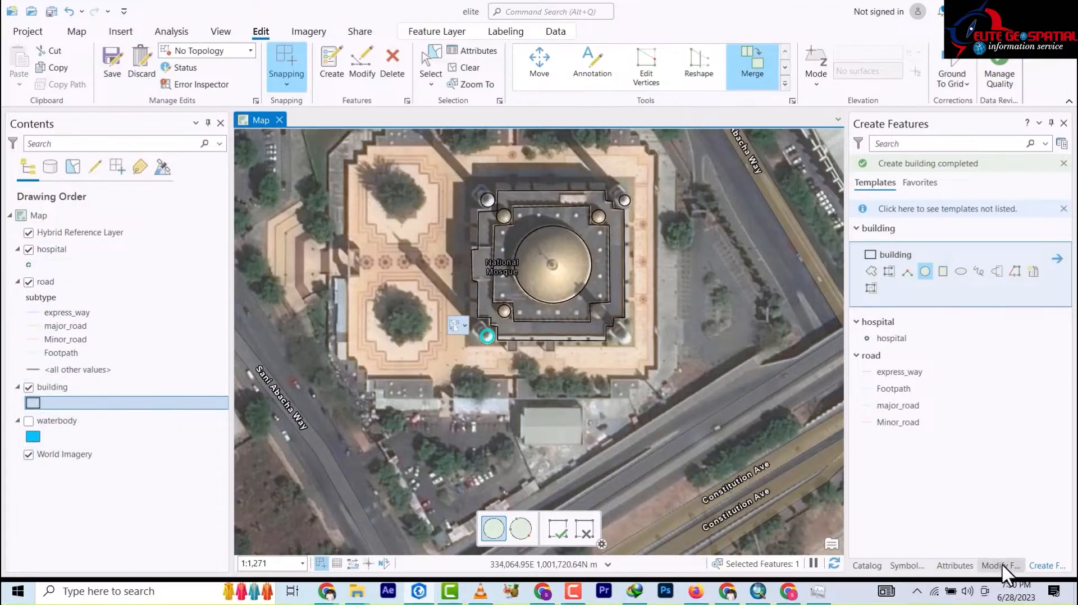
click(980, 565)
click(906, 565)
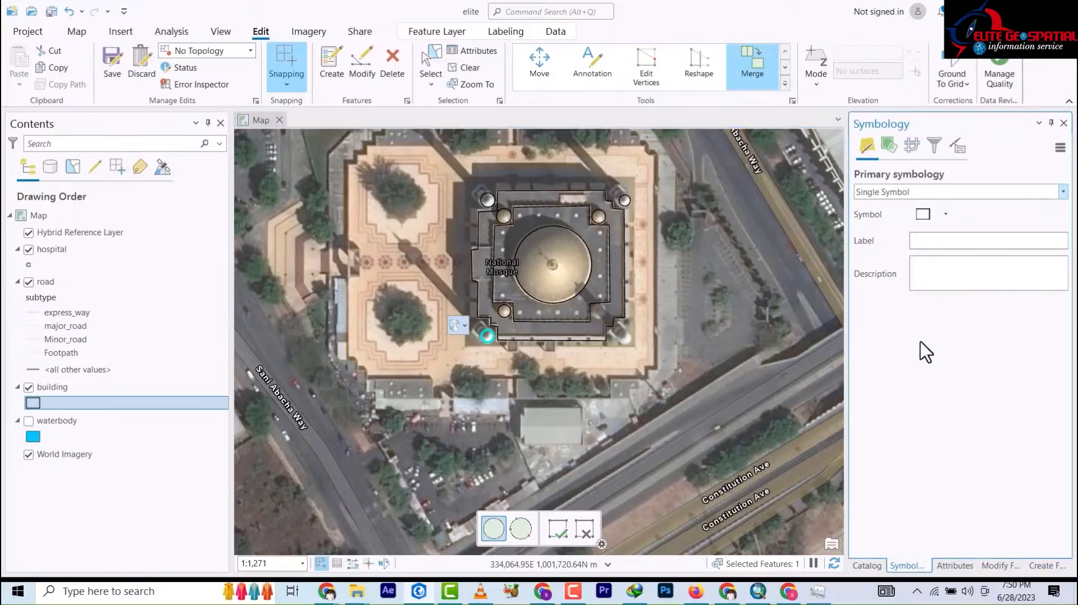
click(922, 215)
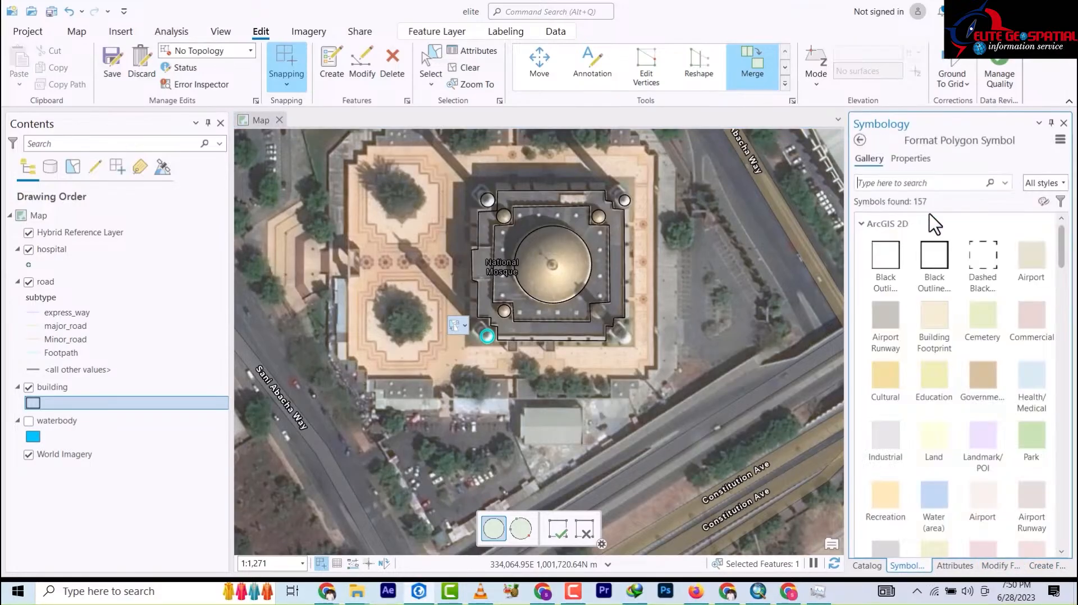
click(895, 320)
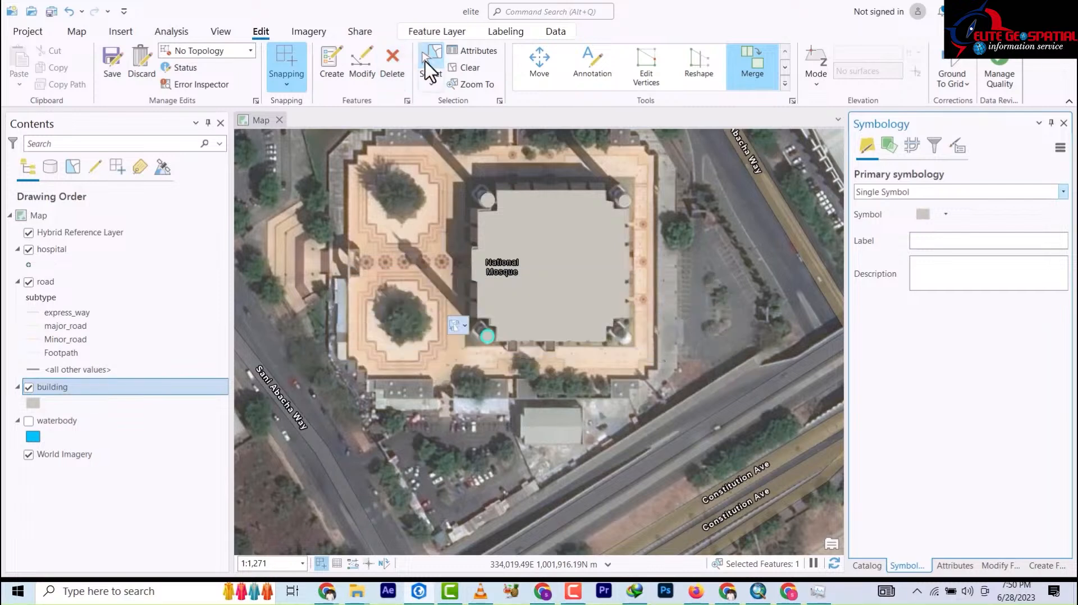
Select all the digitized National Mosque polygons and merge them into one existing feature in the building layer
click(426, 65)
click(359, 70)
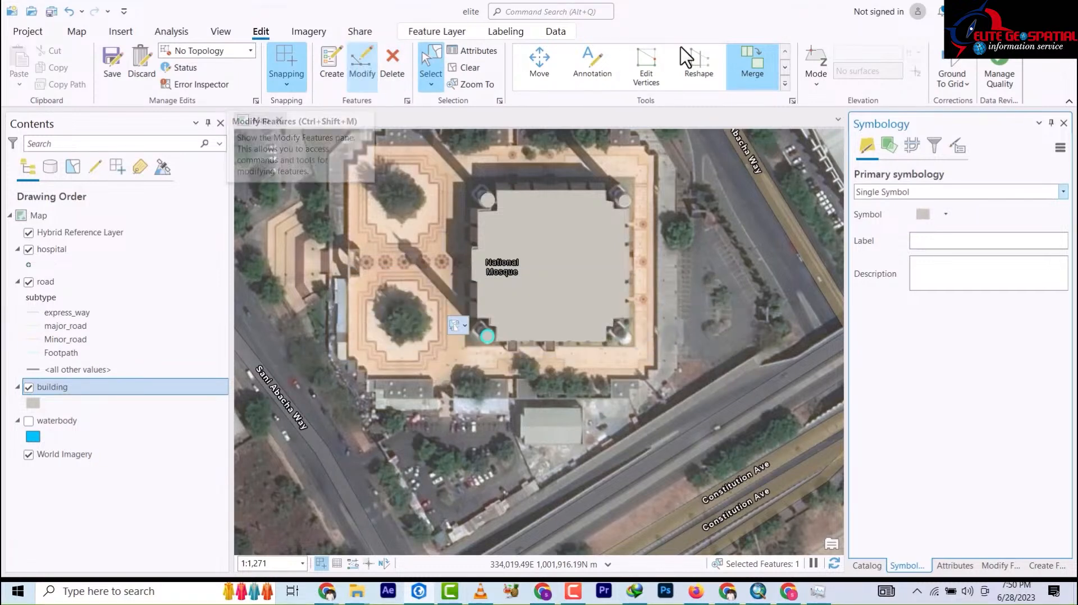
drag(679, 339, 439, 179)
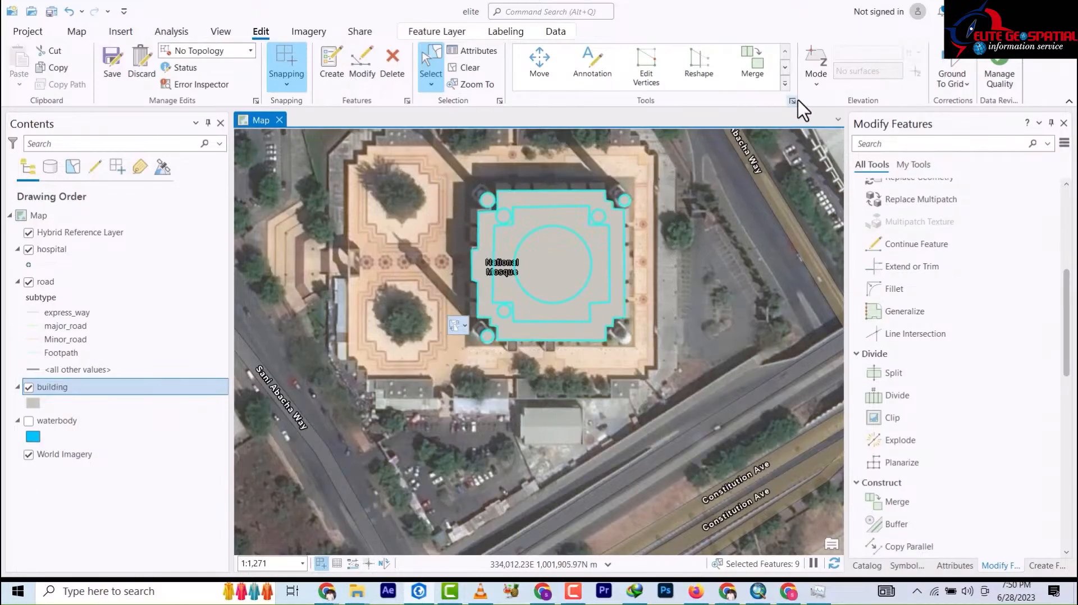
click(752, 70)
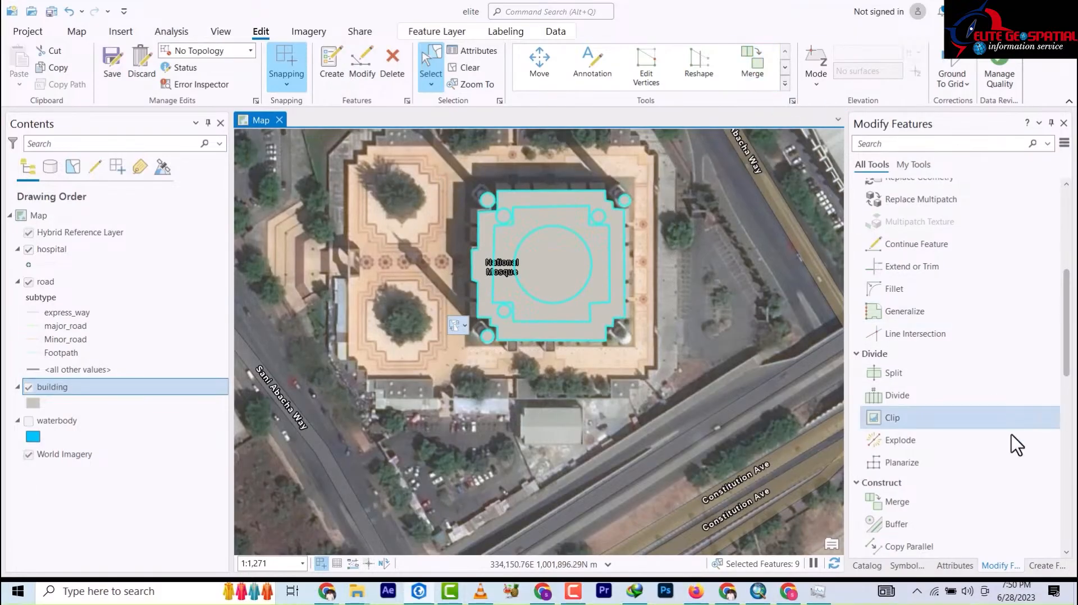
click(1047, 546)
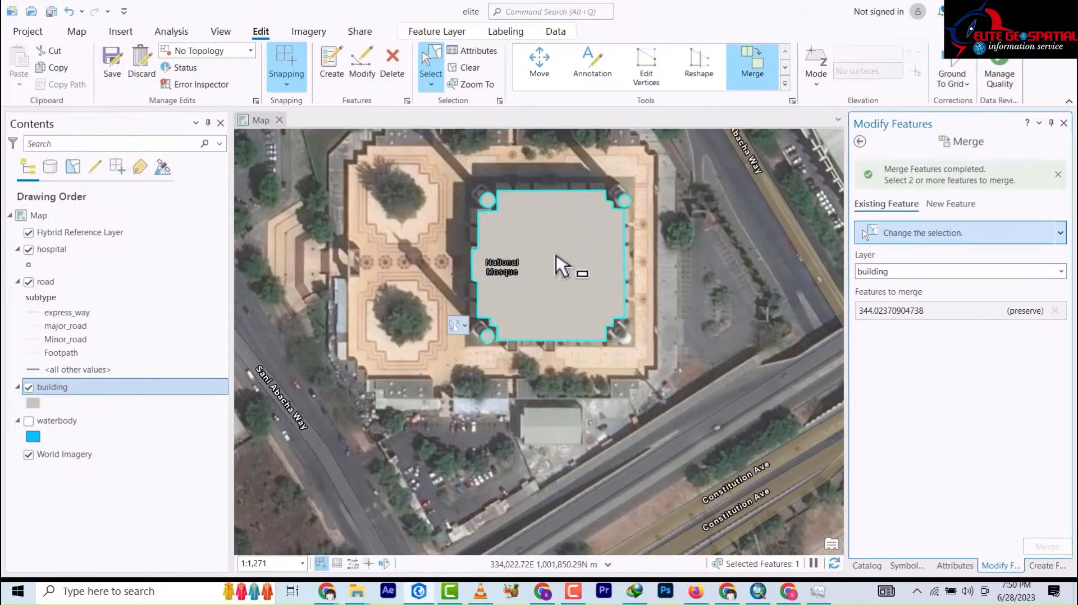
Undo the merge of the mosque polygons and the building layer's change to a grey fill
scroll(548, 247, up, 2)
scroll(548, 255, down, 3)
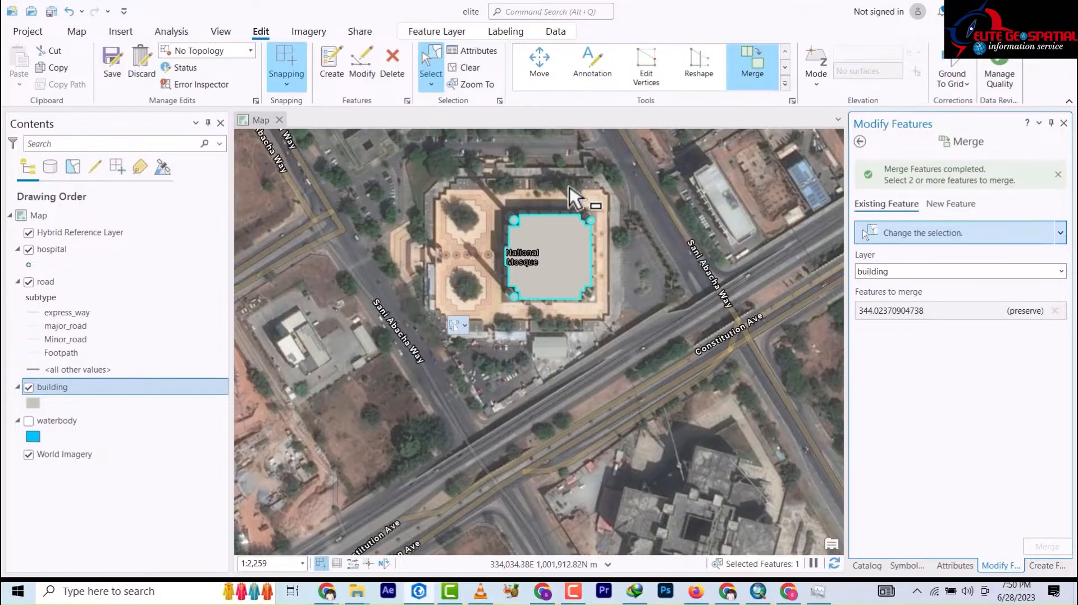
scroll(556, 261, up, 1)
scroll(558, 265, up, 2)
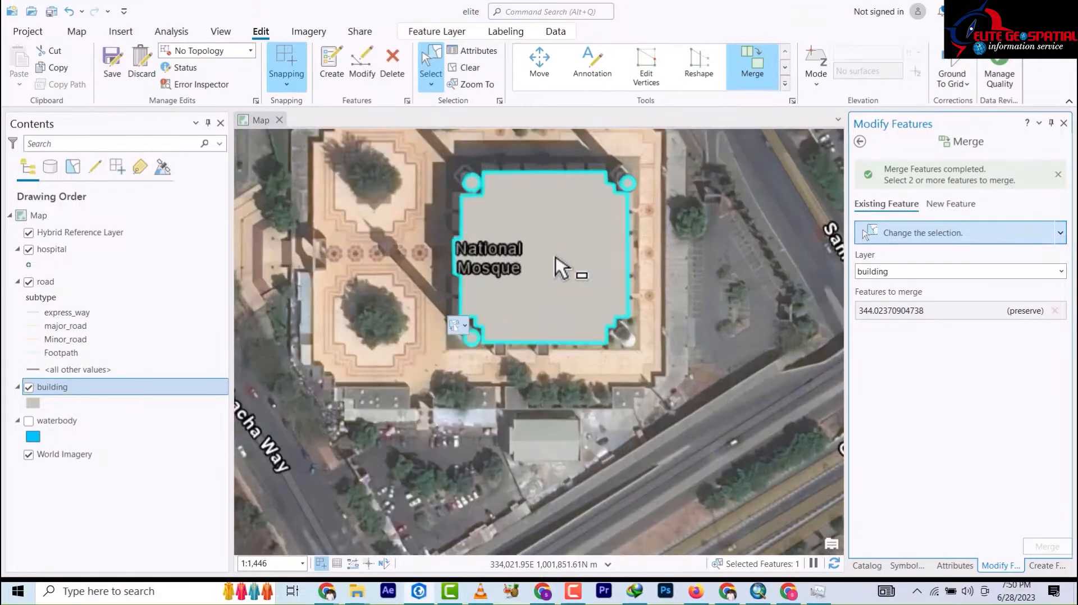
scroll(558, 264, down, 2)
scroll(557, 261, down, 2)
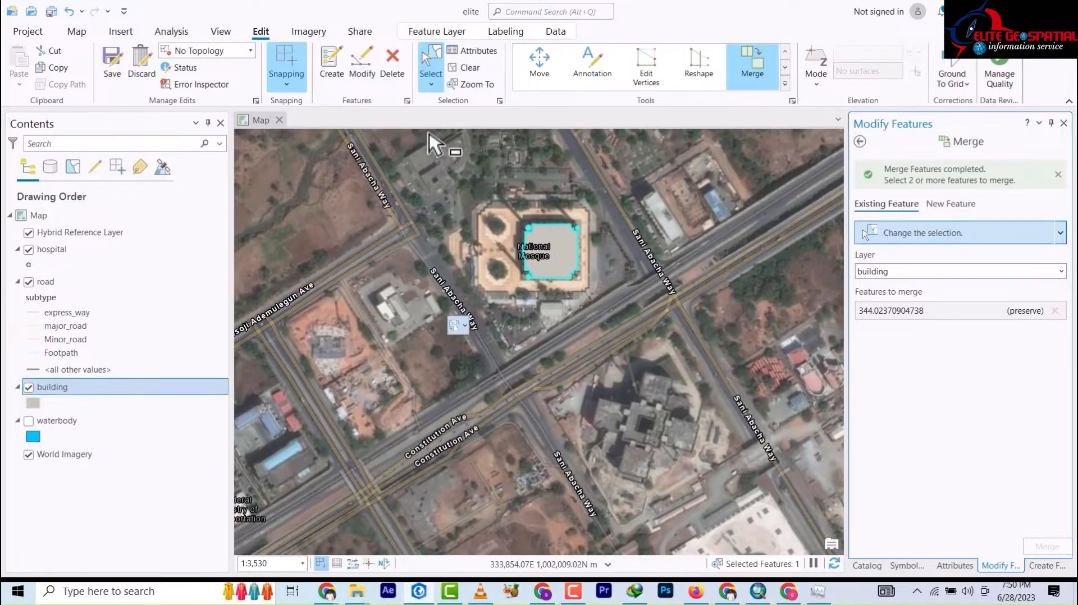
key(ctrl+z)
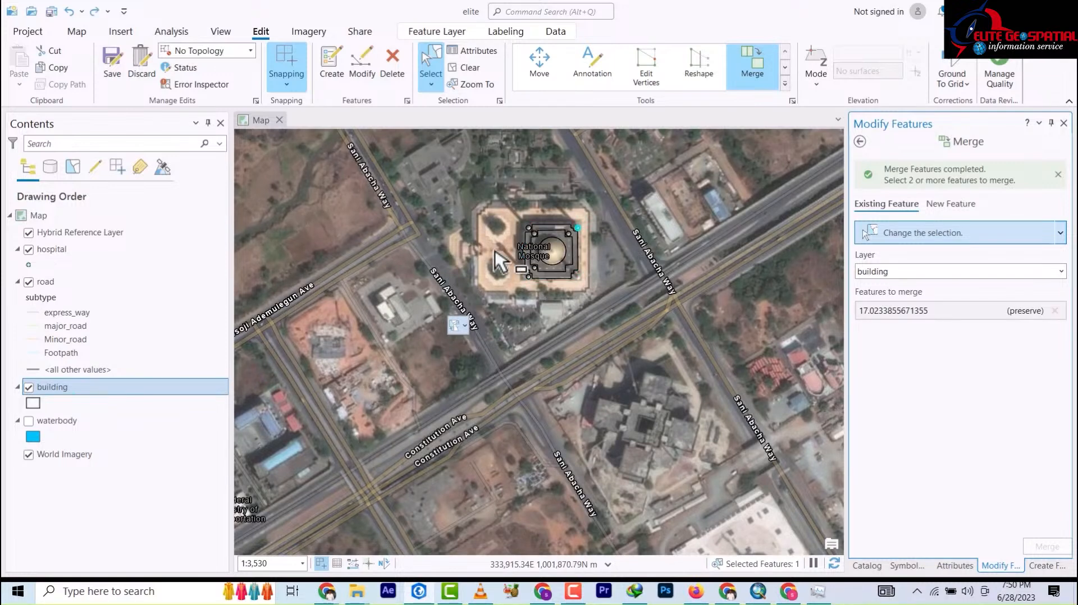
Inspect the mosque's separate dome, minaret and roof outlines against the imagery, both close up and within the surrounding blocks
scroll(550, 253, down, 5)
scroll(547, 246, up, 8)
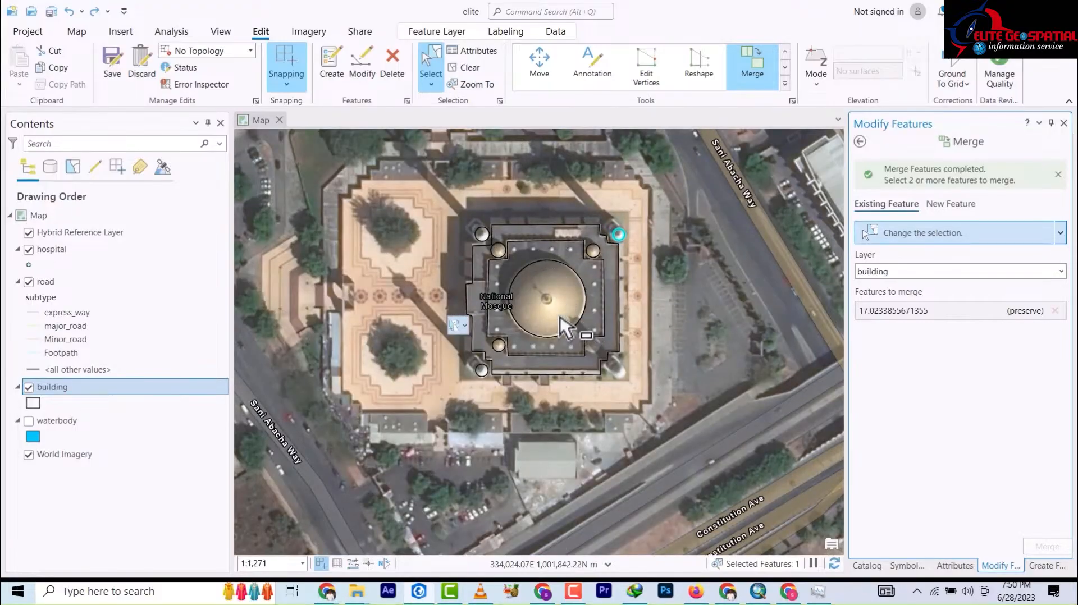
scroll(559, 314, up, 2)
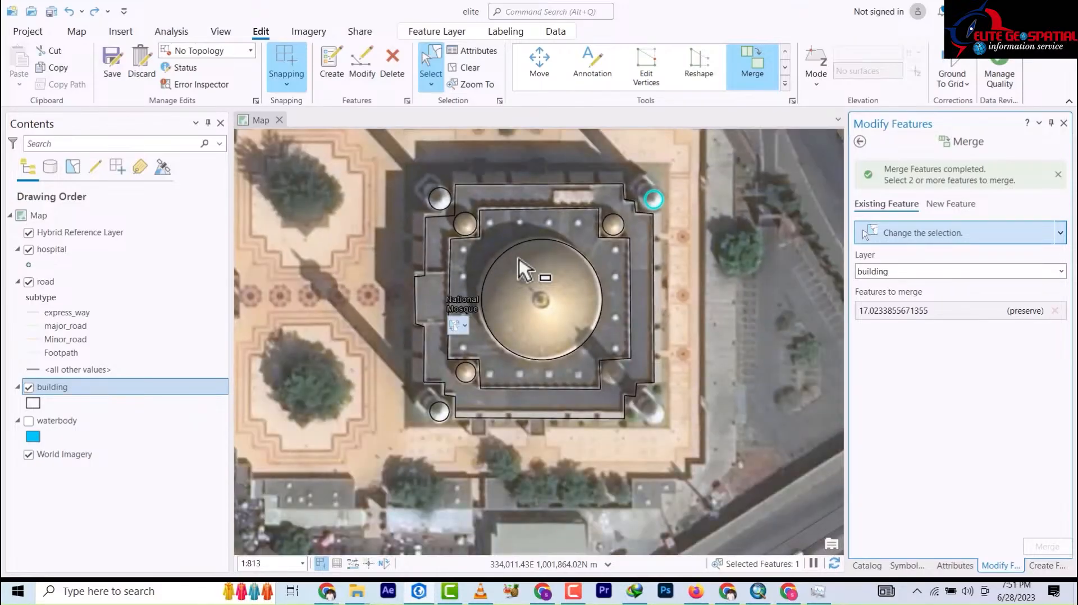
scroll(506, 261, down, 3)
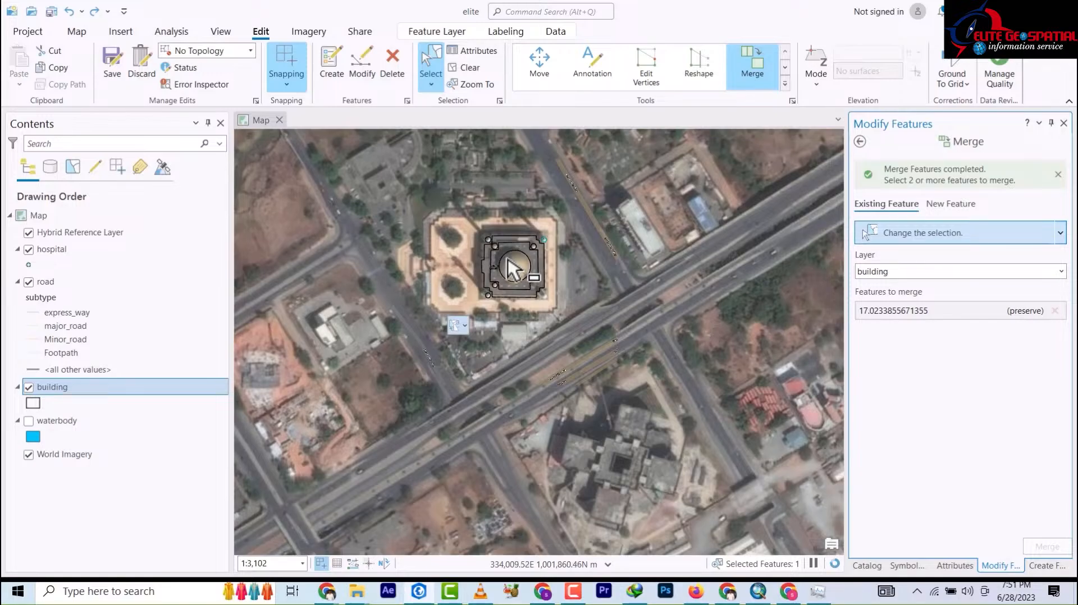
scroll(506, 261, up, 2)
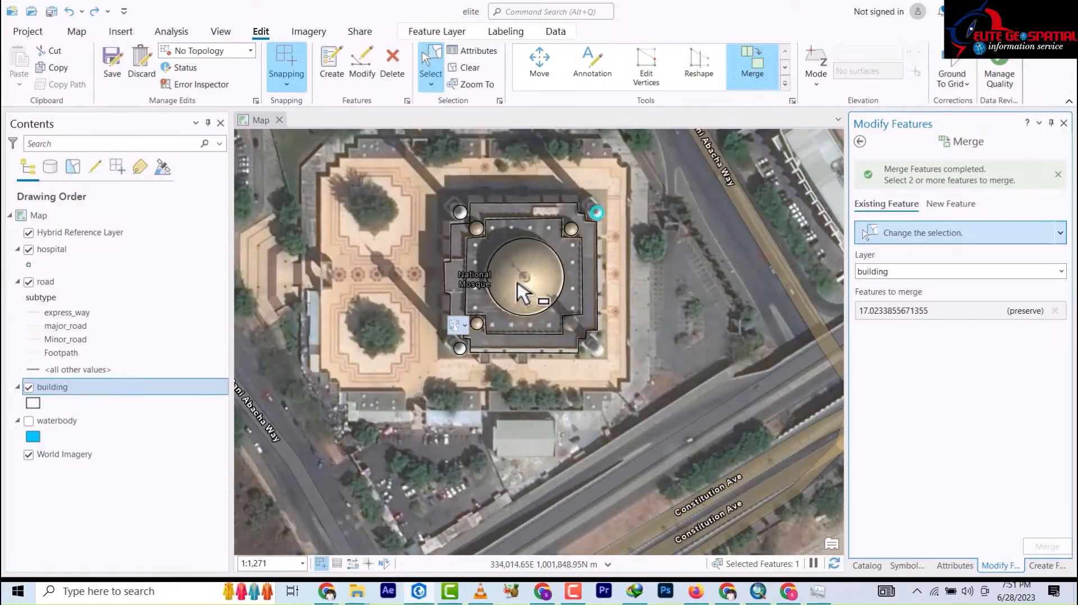
scroll(533, 296, up, 2)
scroll(532, 295, down, 4)
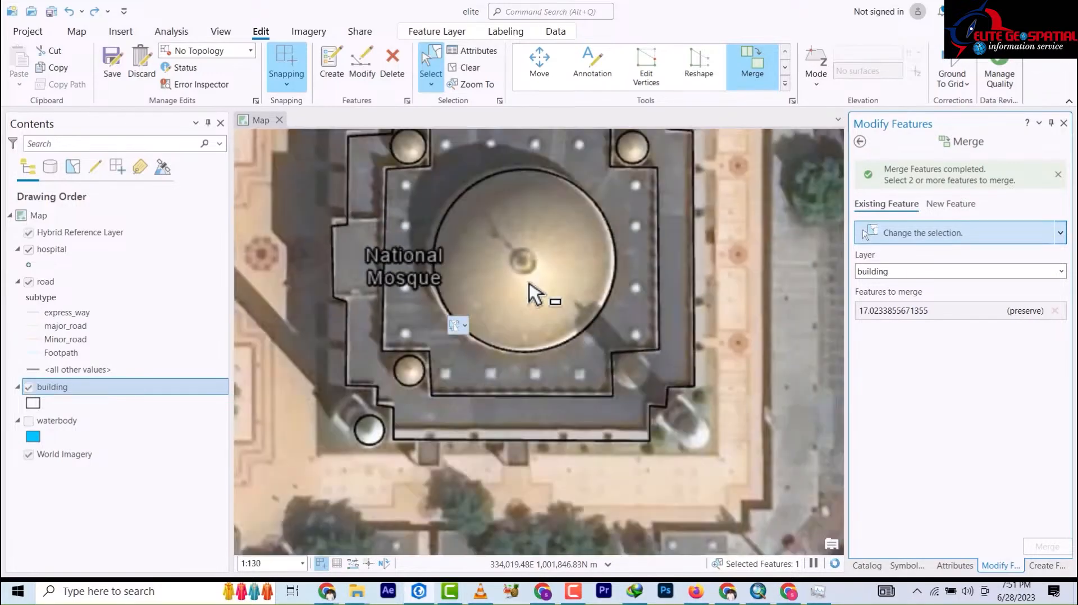
scroll(533, 295, down, 5)
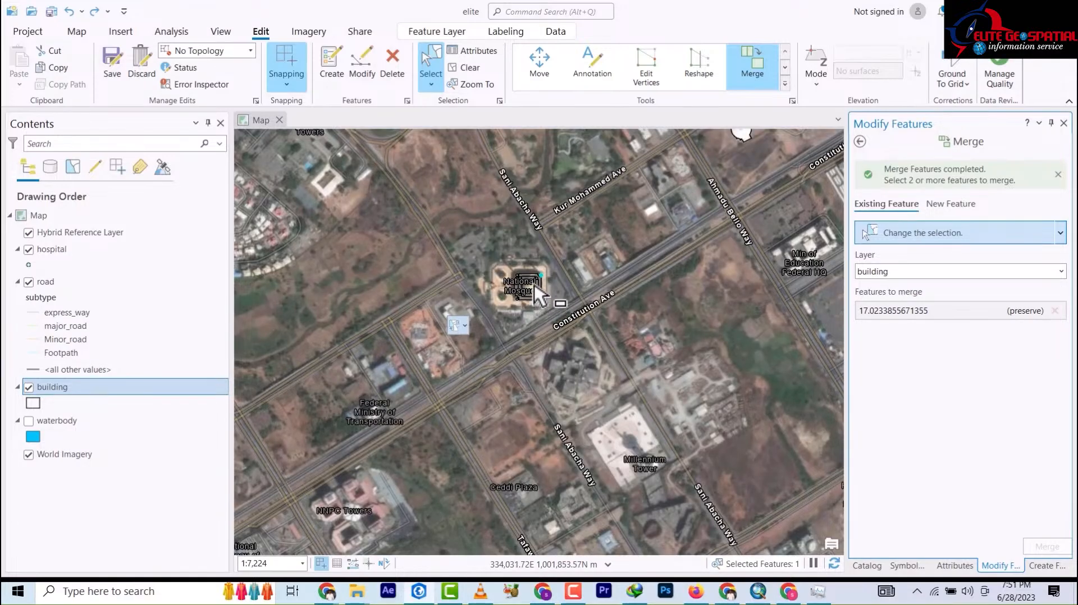
scroll(531, 289, up, 5)
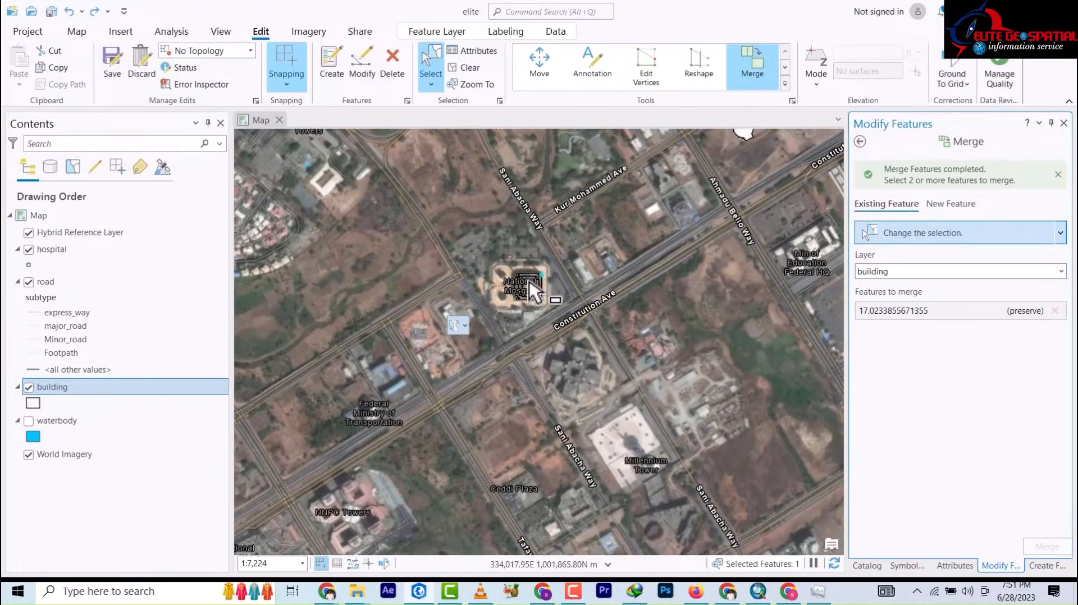
scroll(531, 289, down, 3)
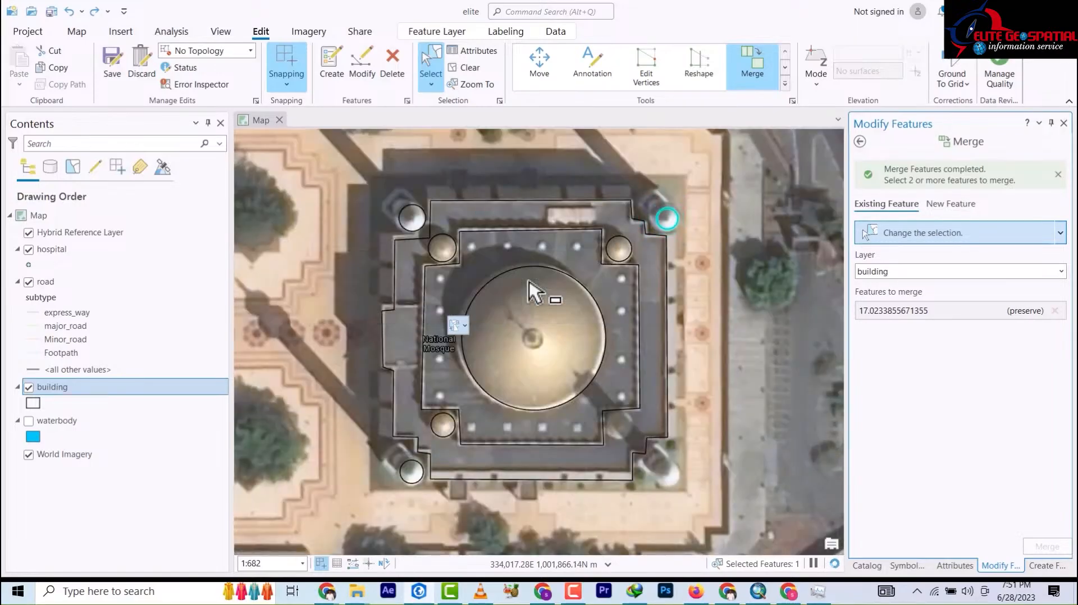
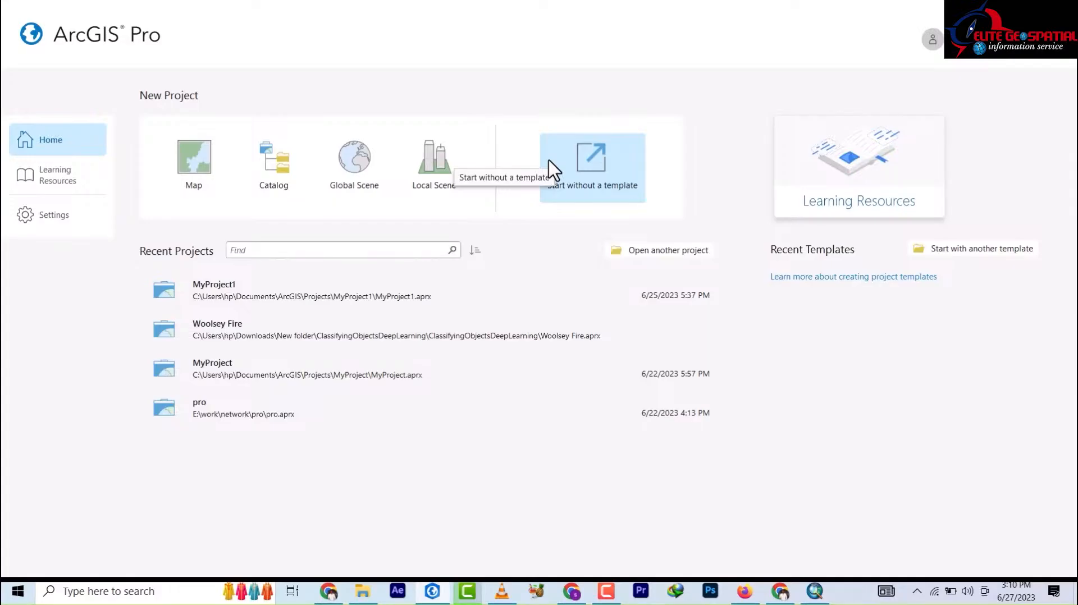
Start a new project from the Map template and name it elite
click(187, 169)
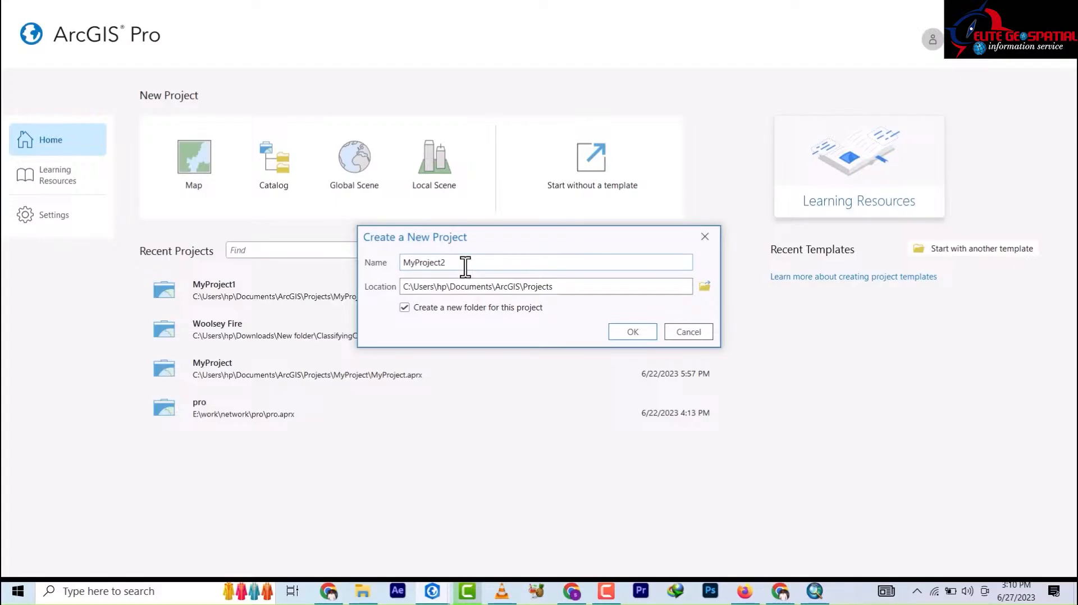
drag(465, 268, 378, 270)
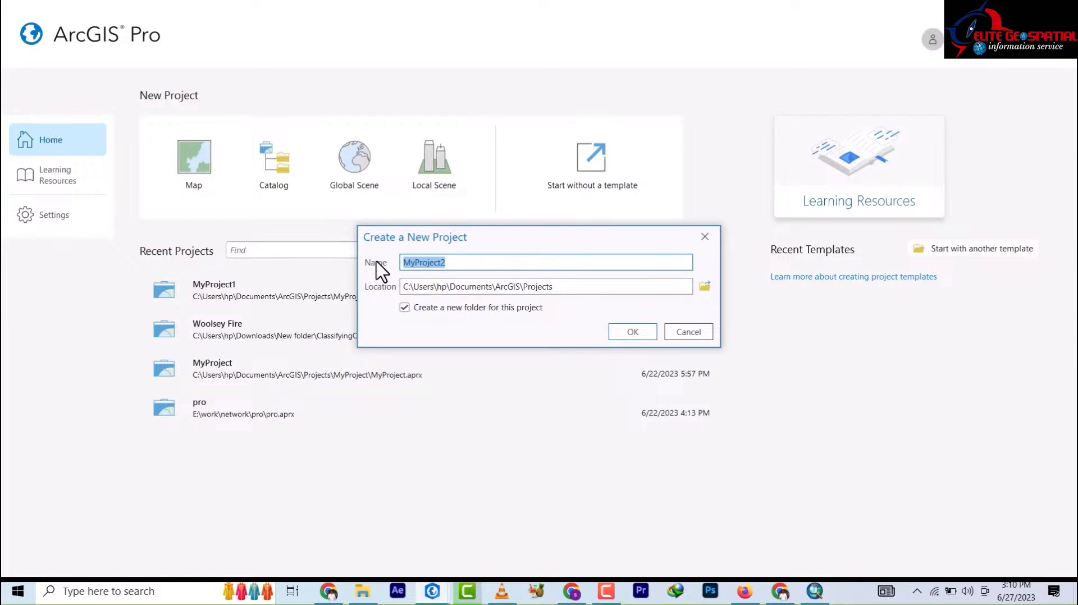
key(BackSpace)
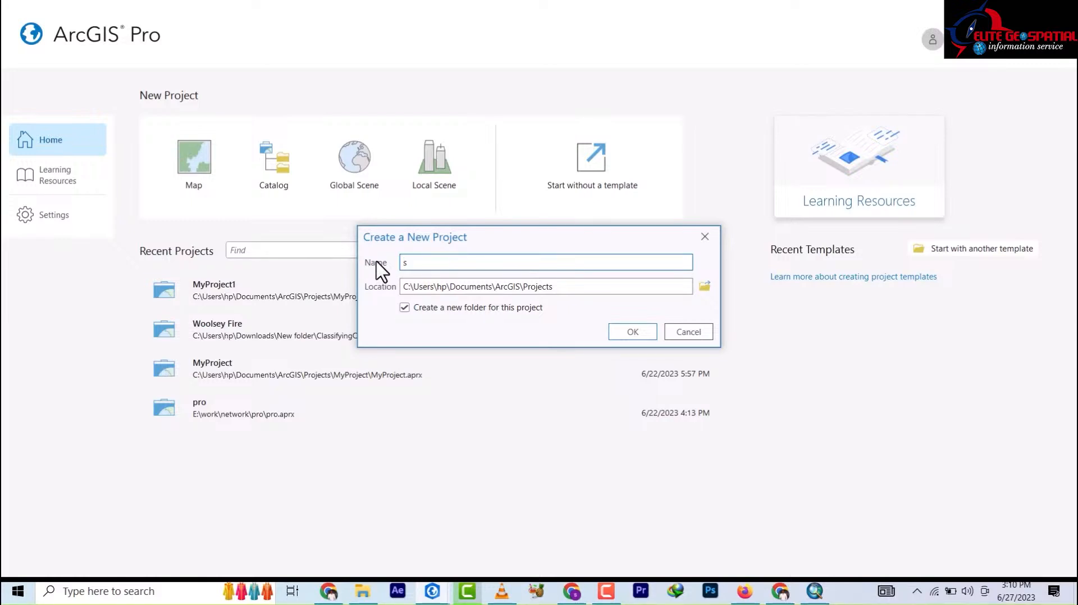
text(elite)
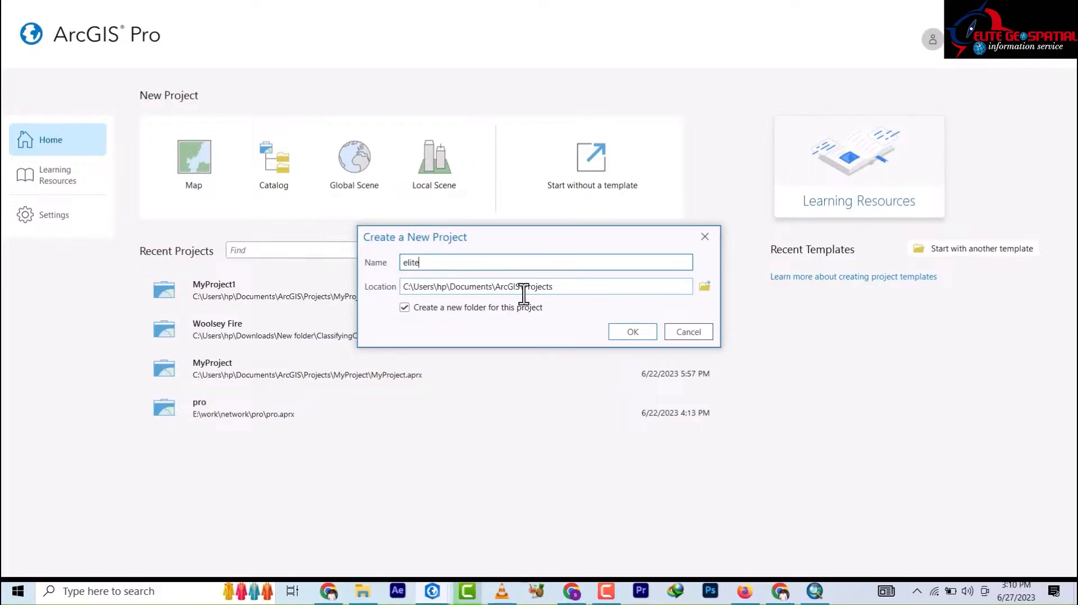
Set the project location to the work folder on the E: drive and create the project
click(704, 287)
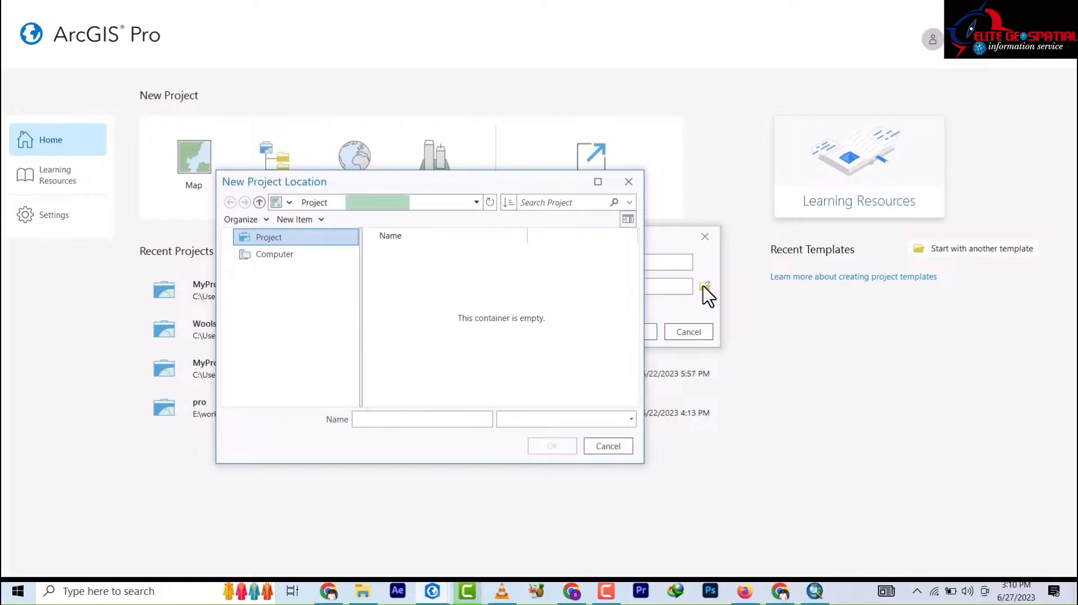
click(266, 256)
click(283, 288)
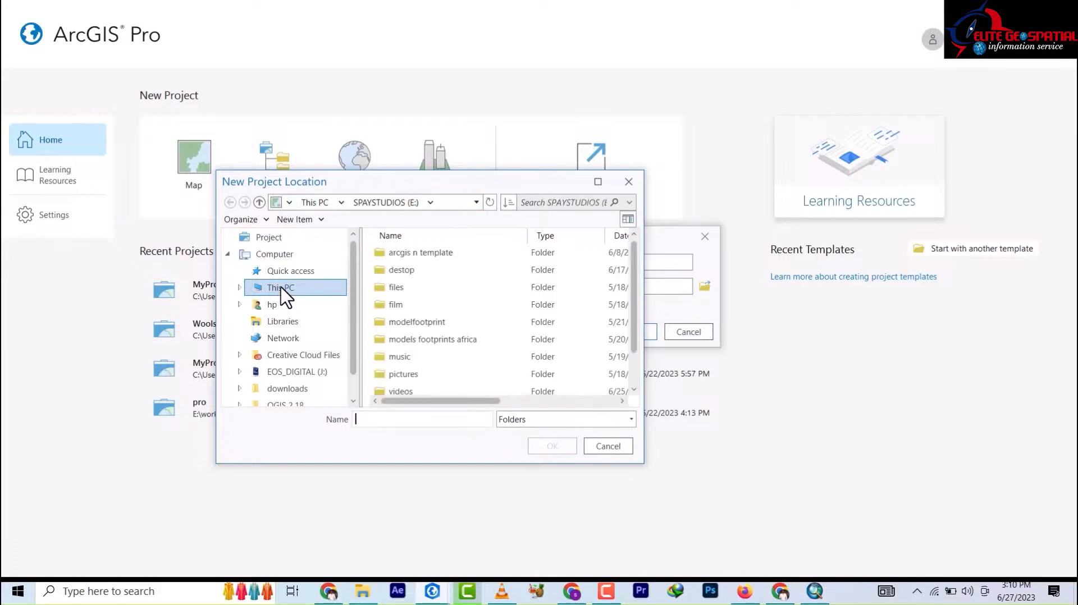
scroll(475, 368, down, 1)
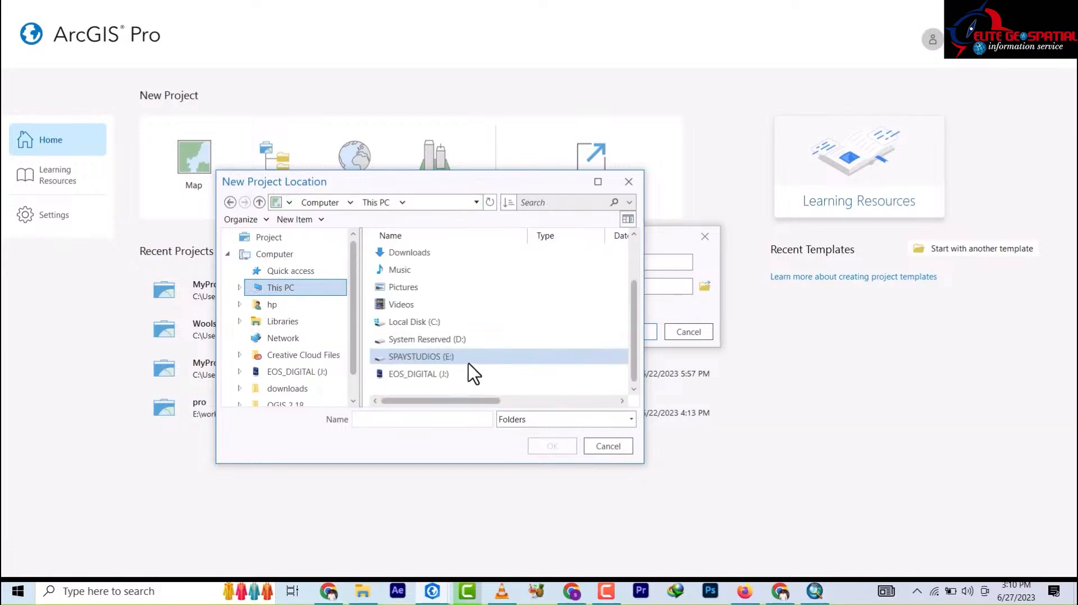
double_click(428, 359)
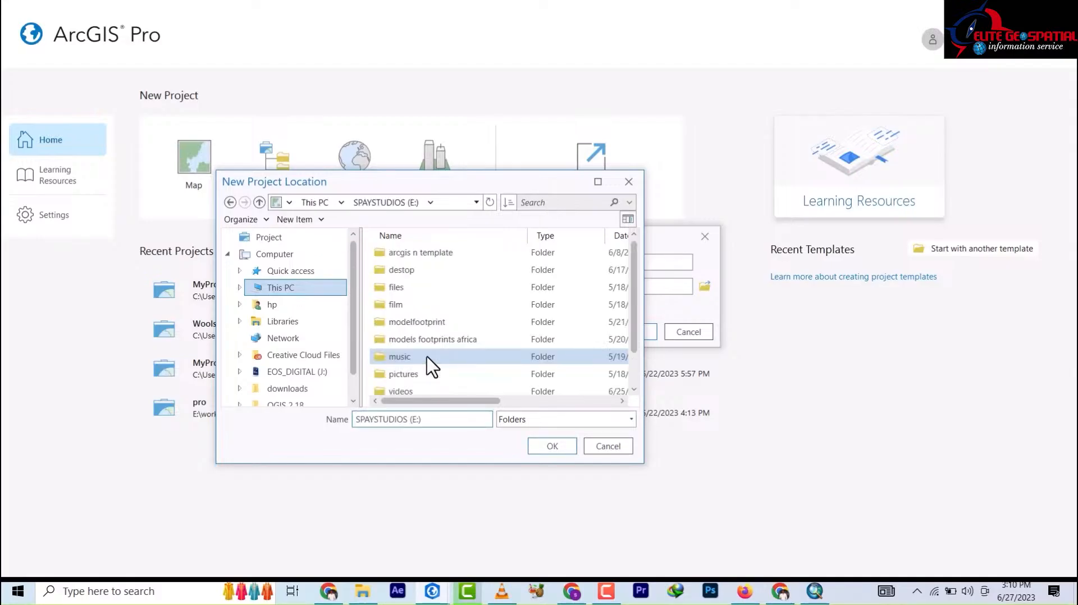
scroll(428, 359, down, 1)
click(396, 373)
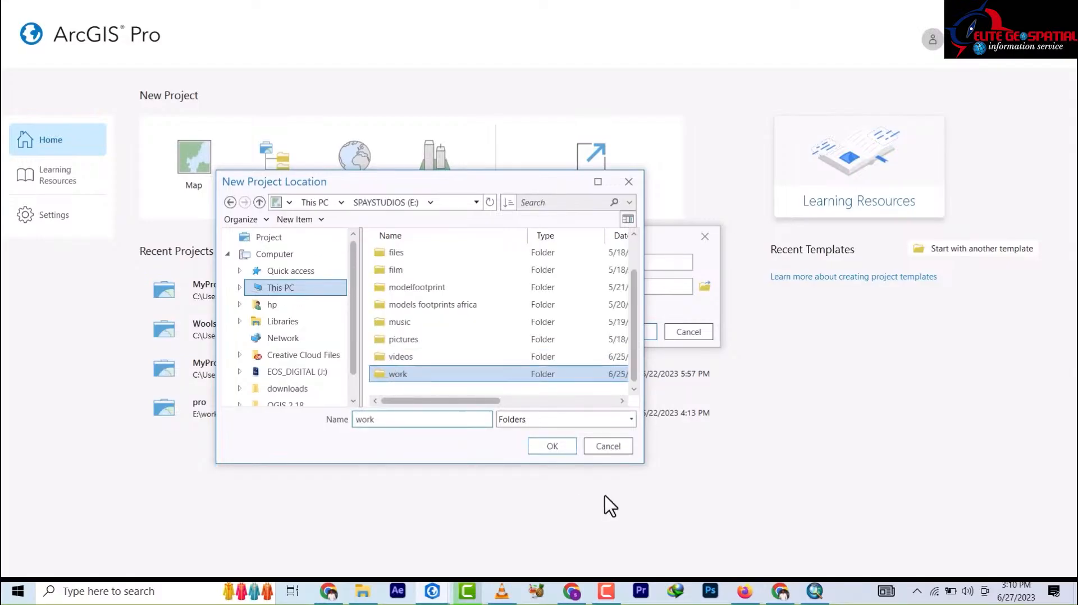
click(552, 446)
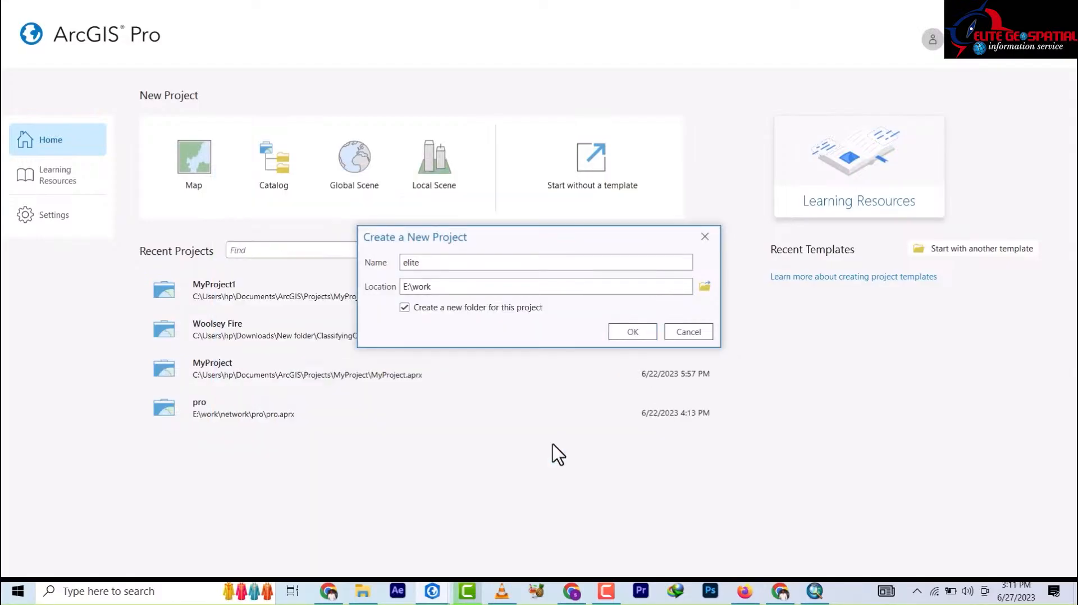
click(633, 333)
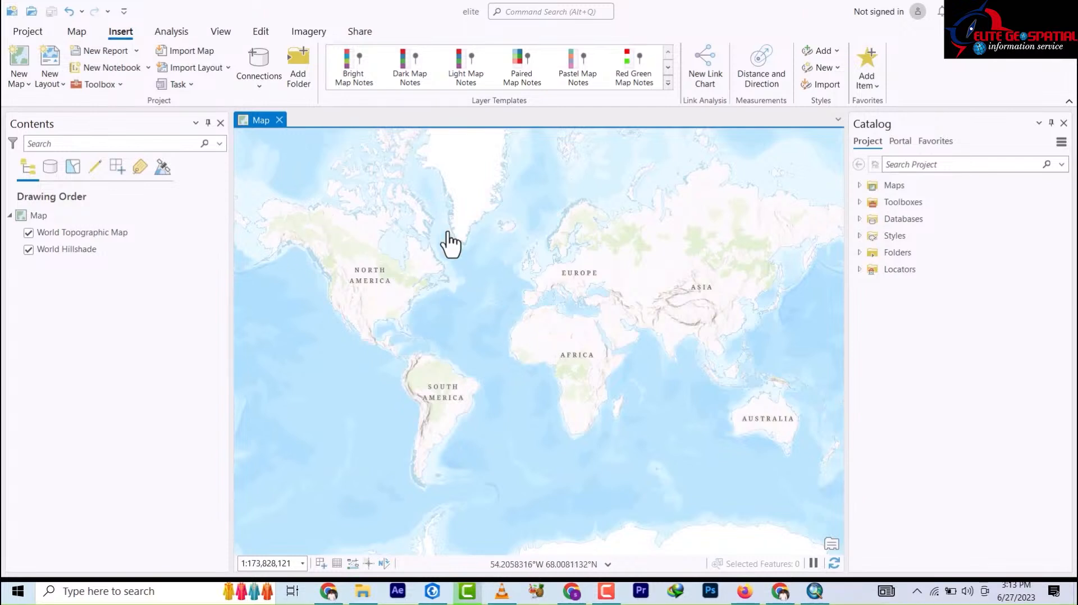
scroll(448, 239, down, 5)
scroll(464, 257, up, 5)
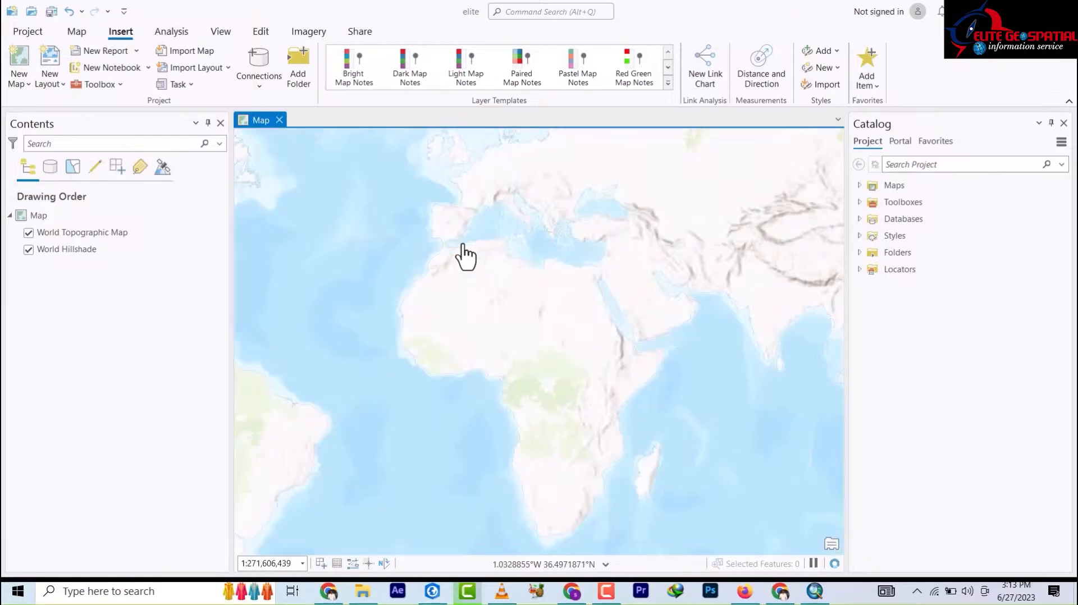
scroll(534, 384, down, 4)
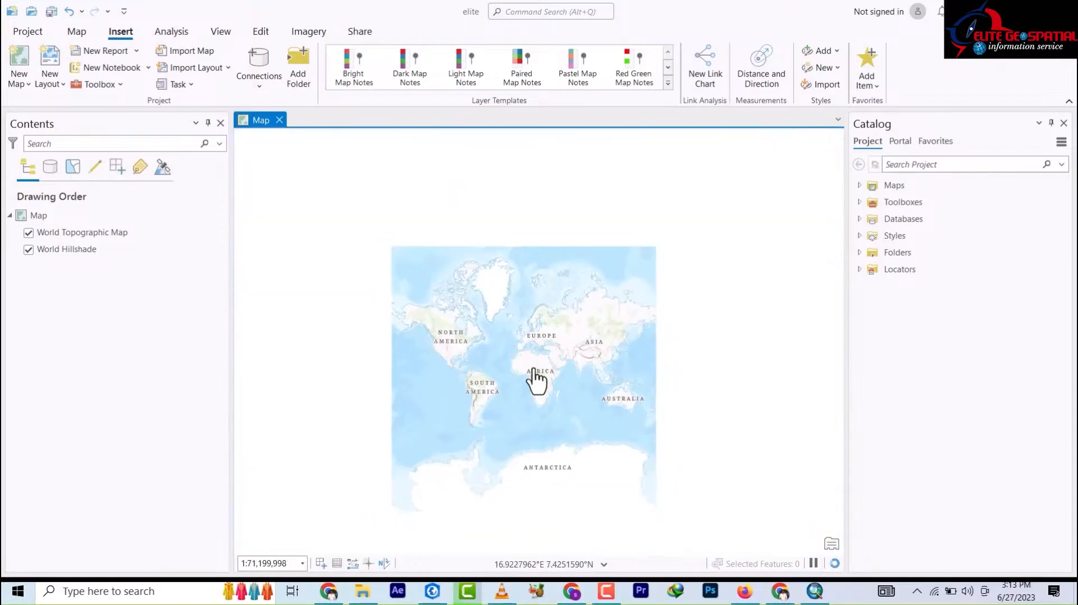
scroll(540, 386, up, 3)
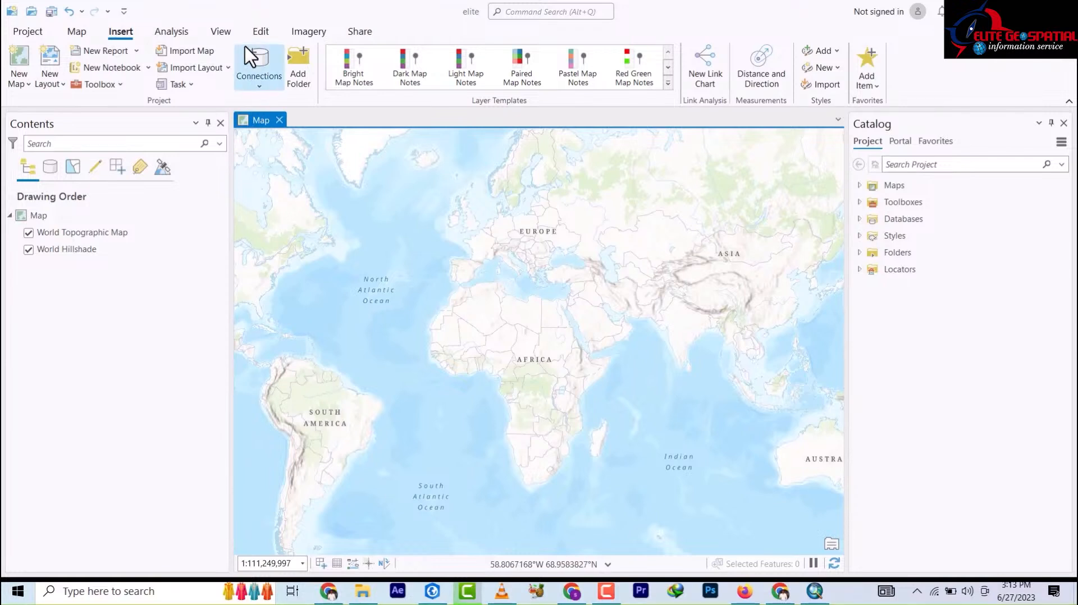
click(77, 33)
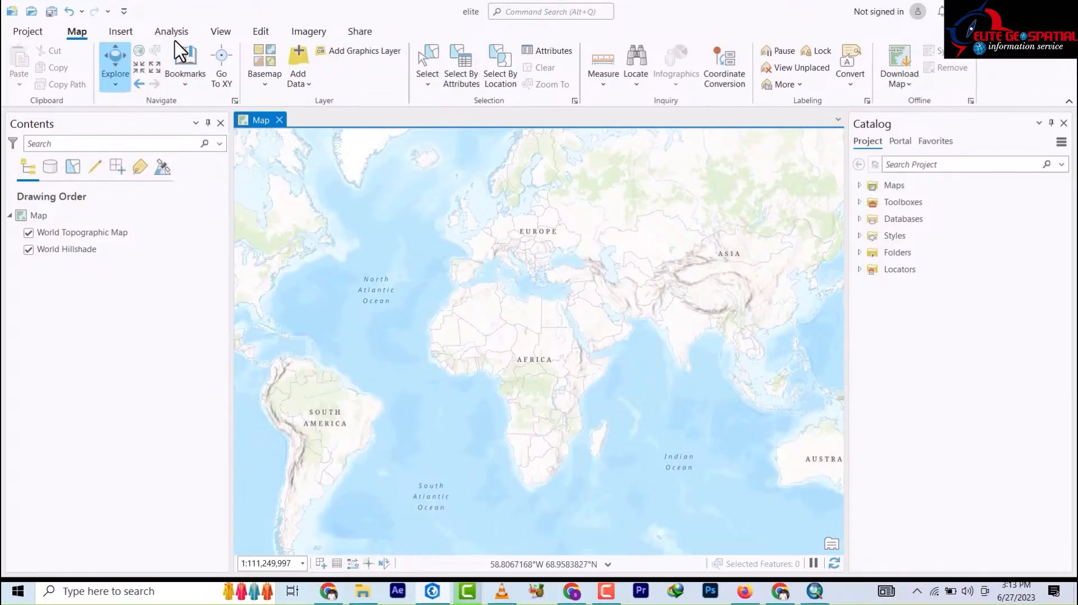
click(120, 34)
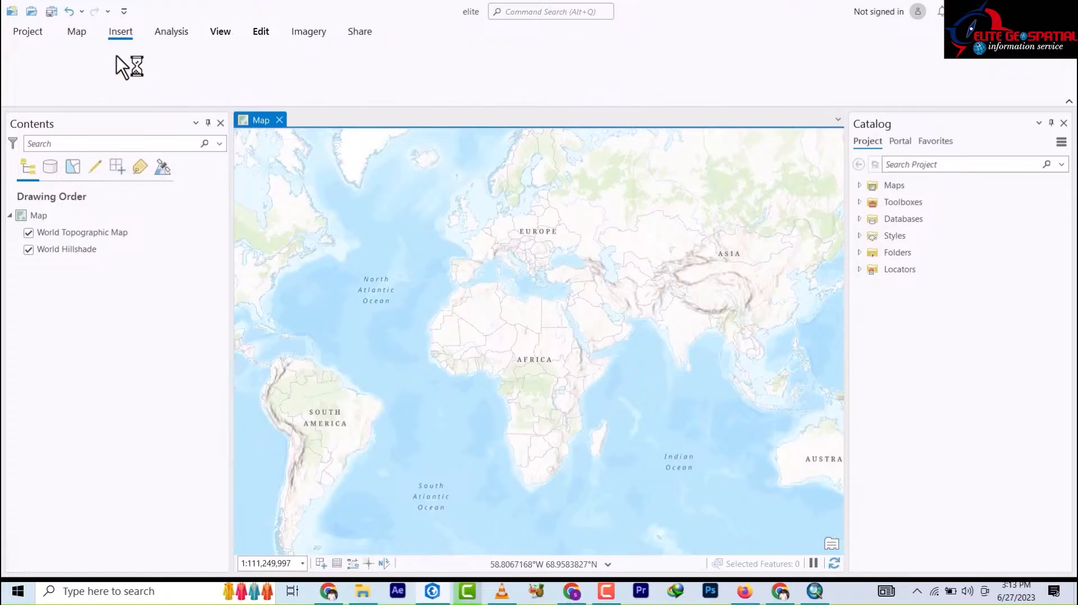
click(72, 32)
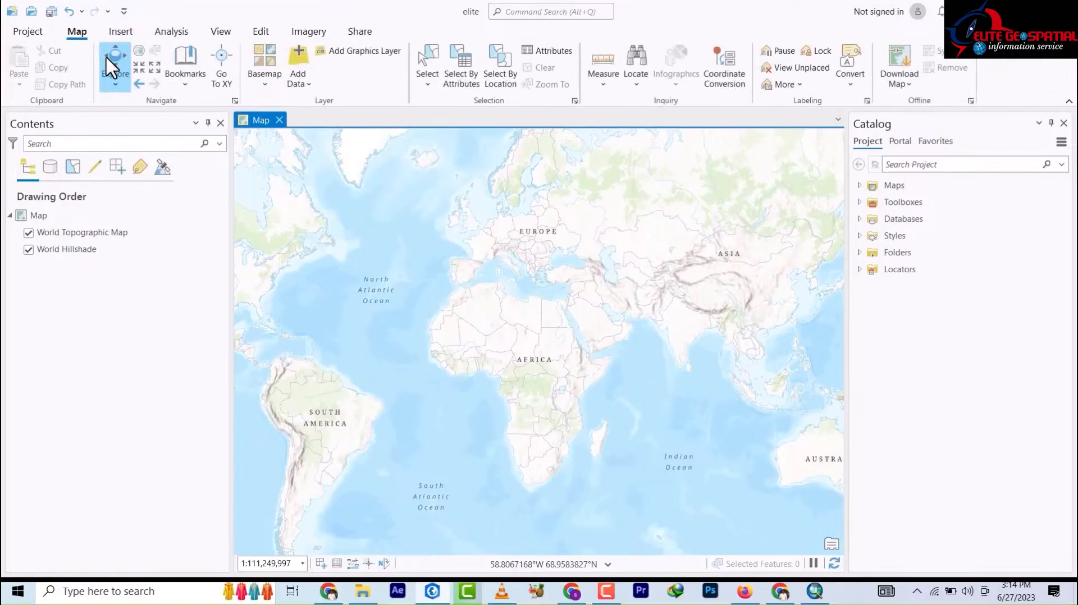
click(120, 87)
click(115, 86)
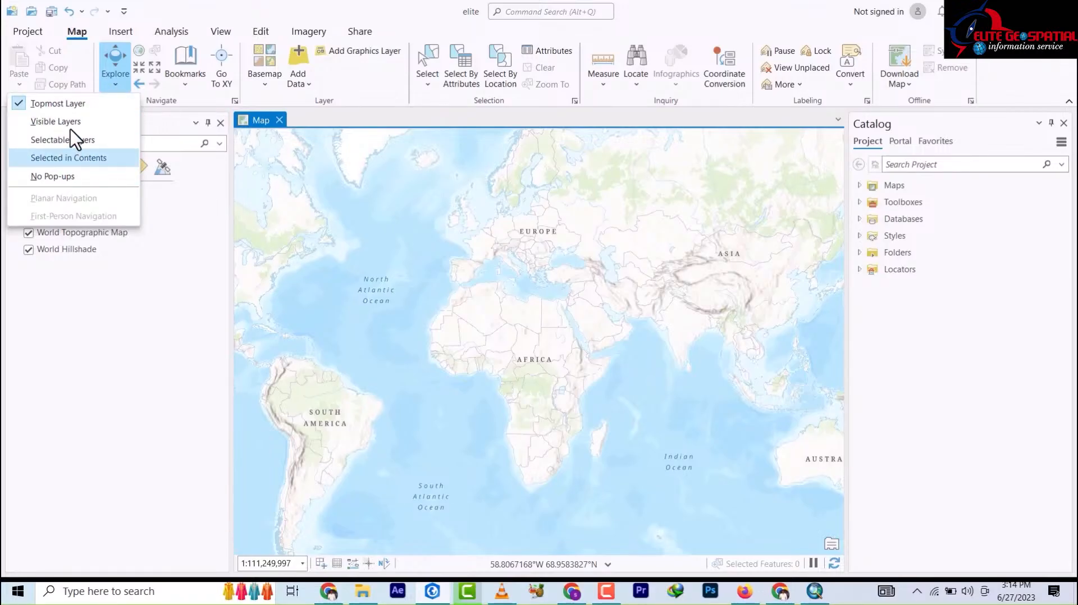
click(274, 29)
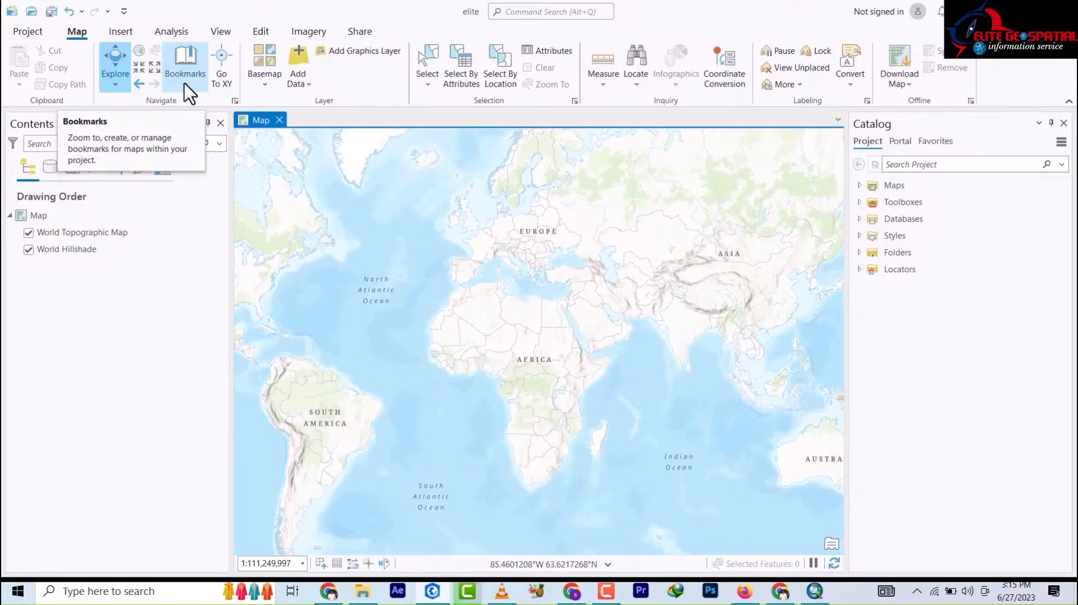
Go to longitude 7.22 and latitude 9.34 in decimal degrees on the map
click(221, 79)
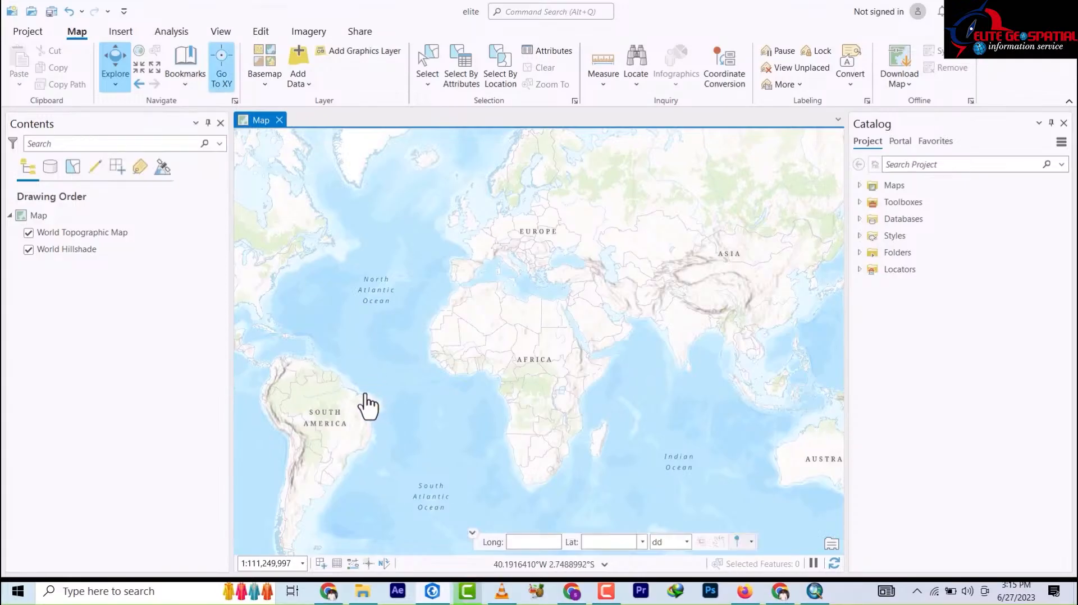
click(529, 543)
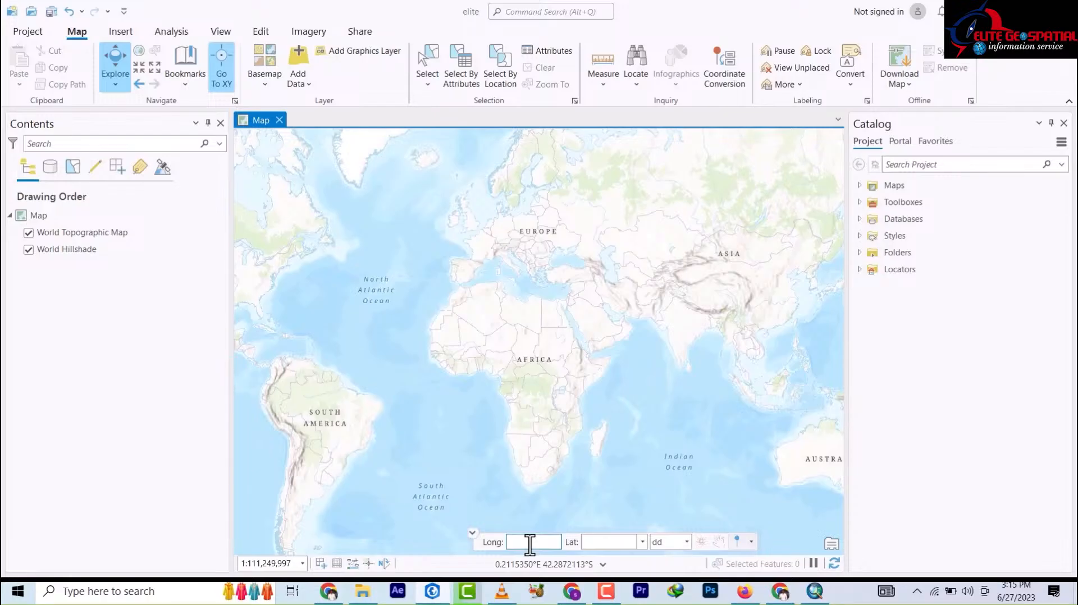
text(7.22)
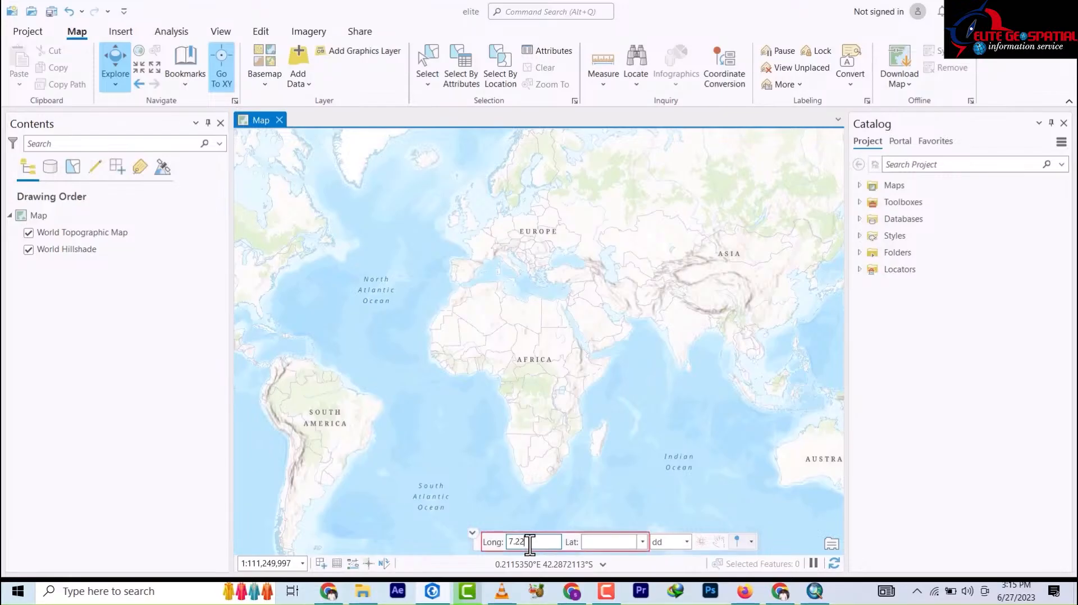
click(605, 541)
text(9.34)
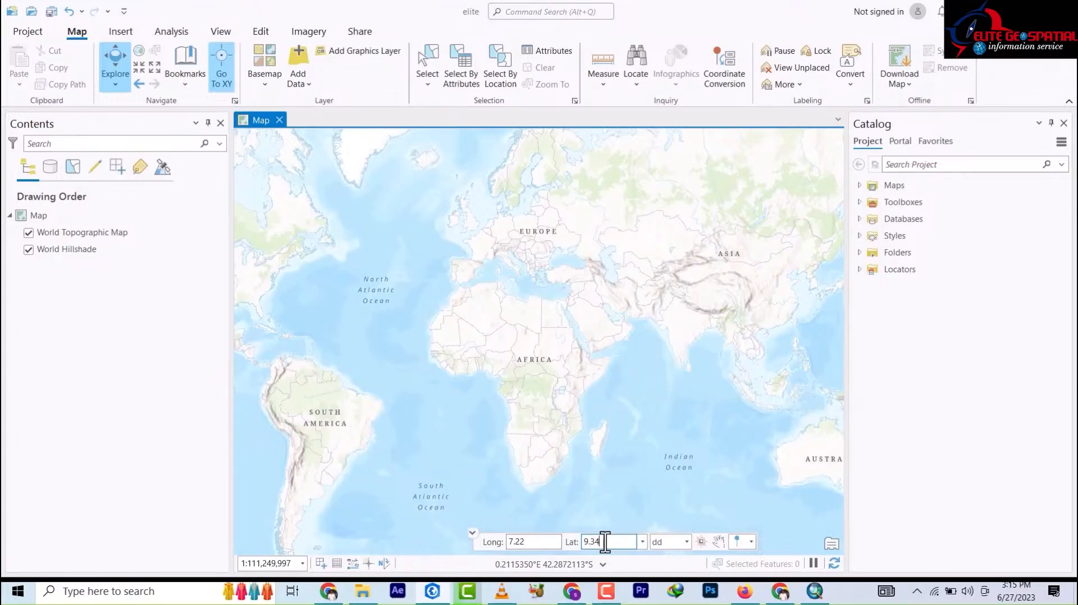
key(Return)
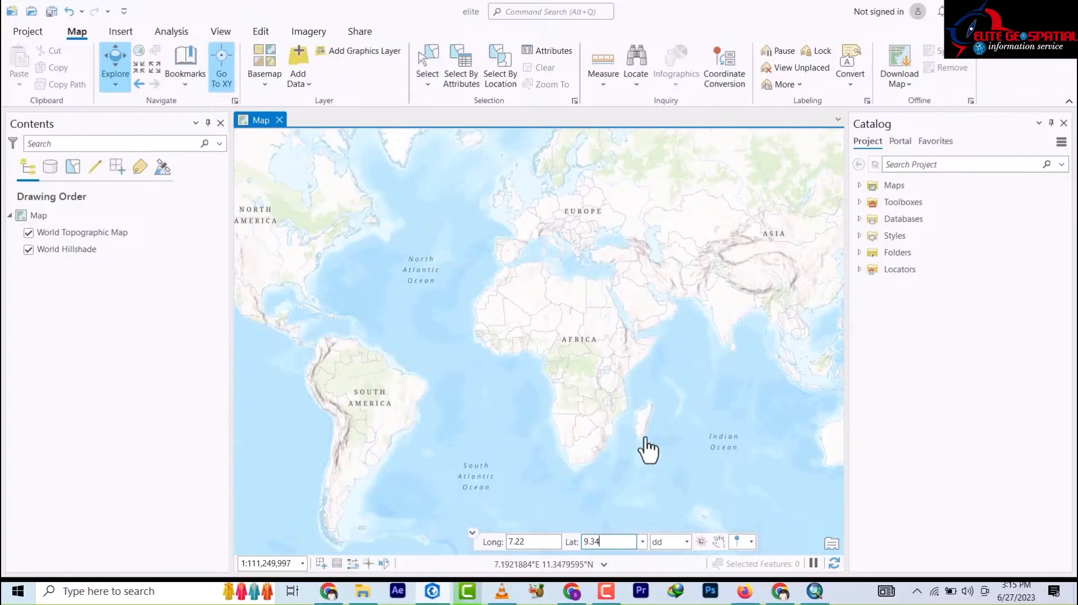
Examine the topographic basemap of central Nigeria around Abuja, Nassarawa and Lafia at different scales
scroll(549, 345, down, 1)
scroll(548, 344, up, 10)
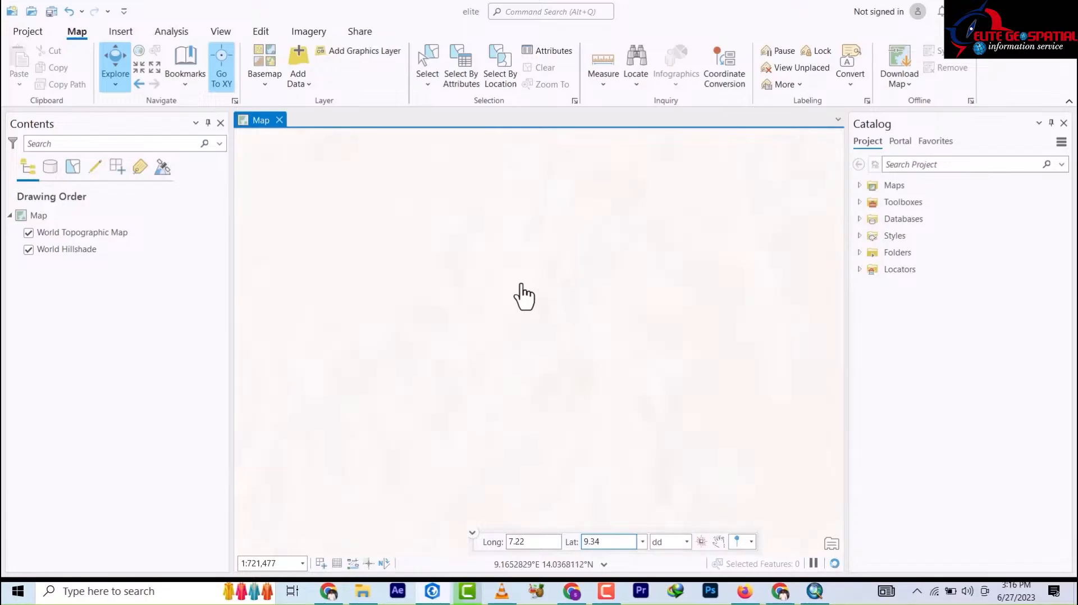
scroll(522, 309, down, 6)
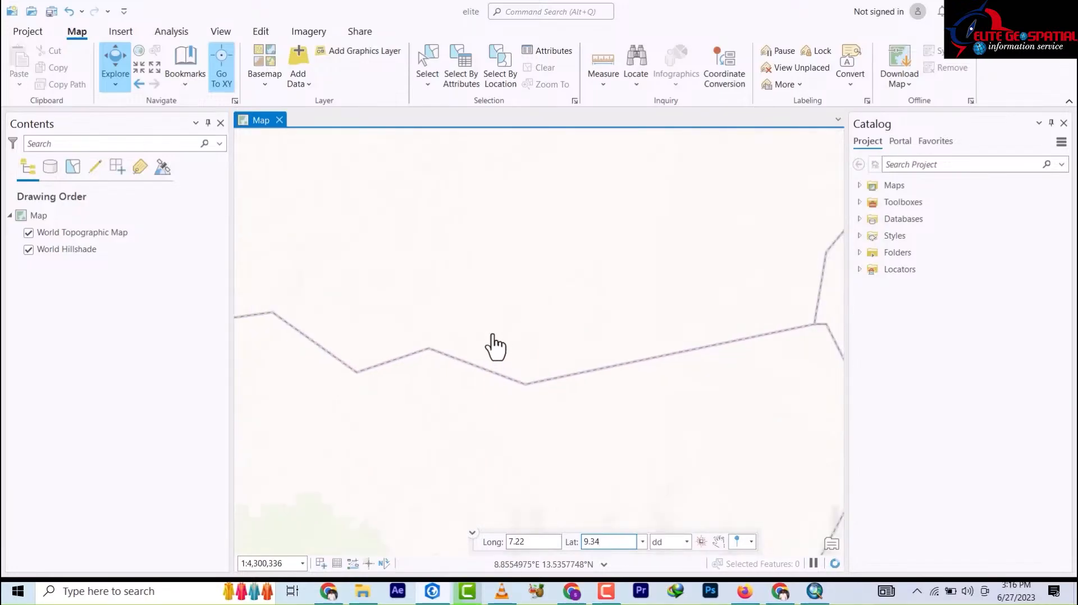
scroll(492, 393, up, 5)
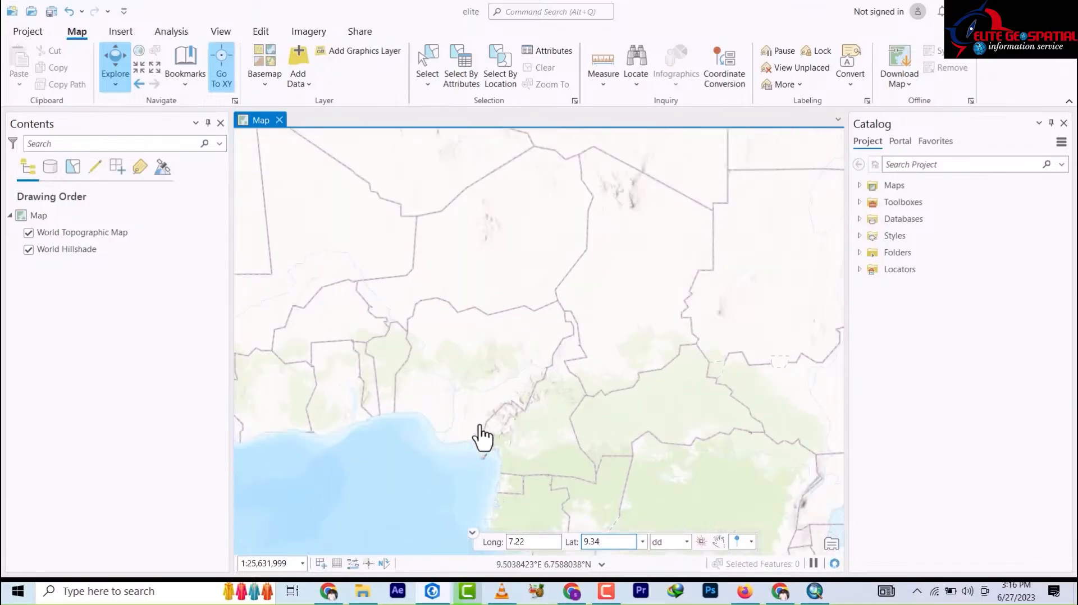
scroll(494, 362, down, 2)
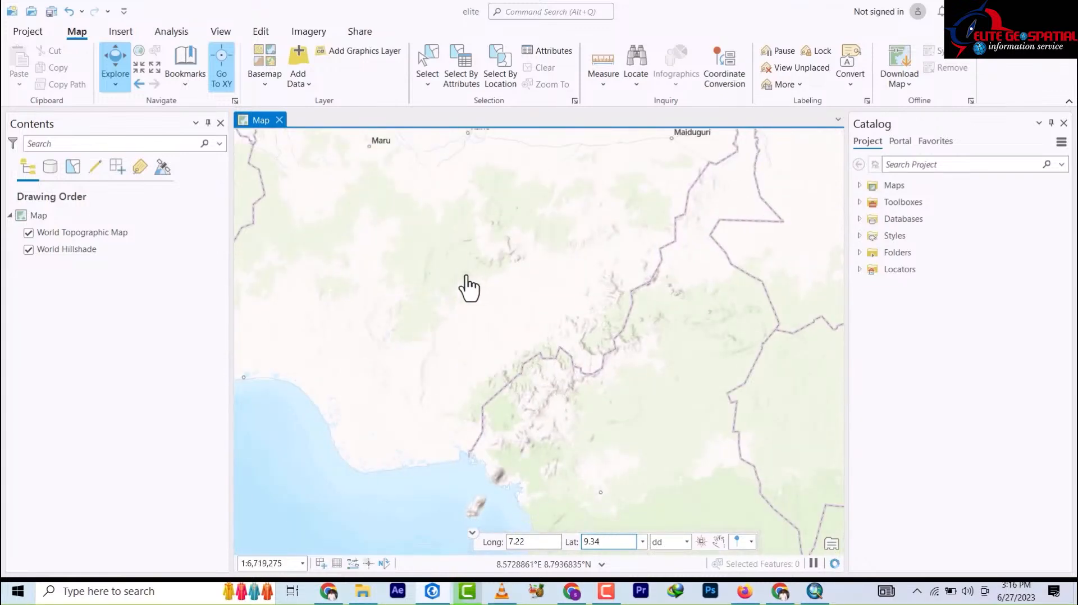
scroll(468, 289, up, 5)
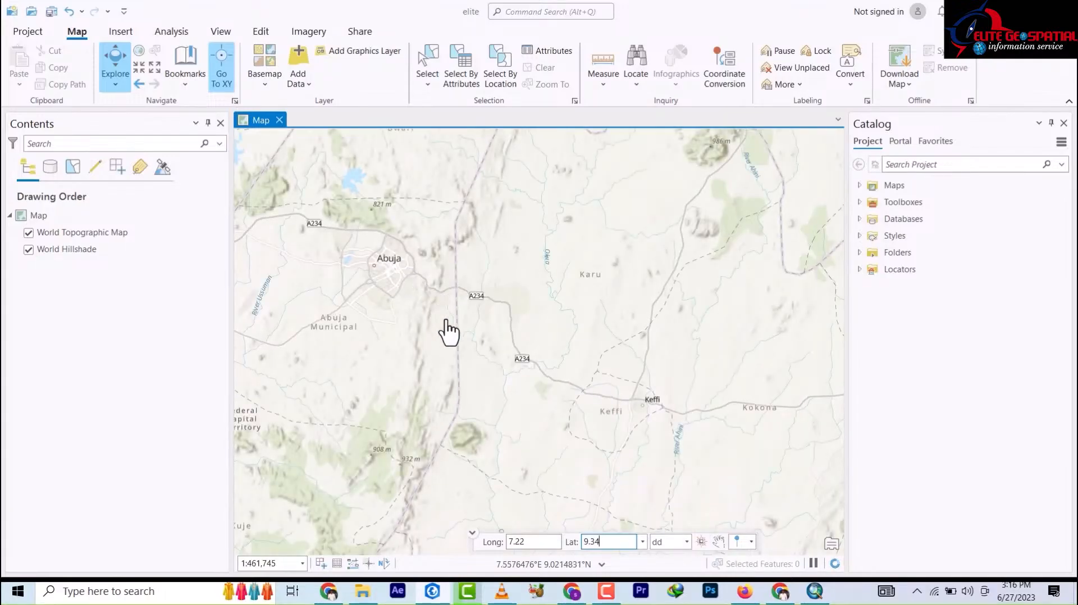
drag(406, 269, 383, 234)
drag(476, 313, 418, 138)
drag(501, 420, 432, 428)
drag(496, 281, 474, 395)
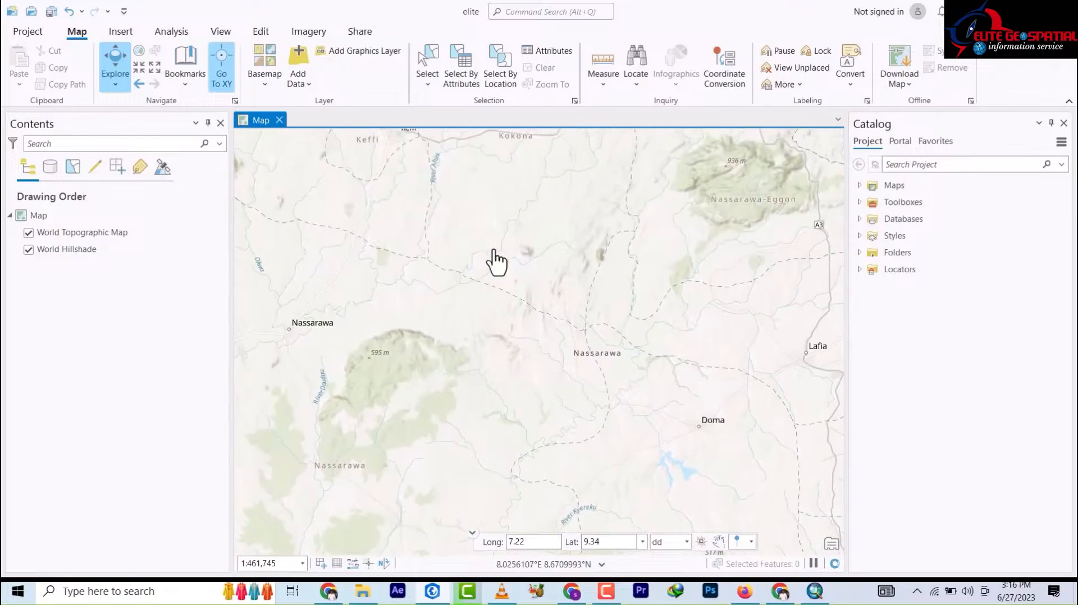
drag(496, 262, 577, 426)
drag(503, 279, 321, 245)
drag(470, 265, 376, 226)
drag(525, 298, 331, 132)
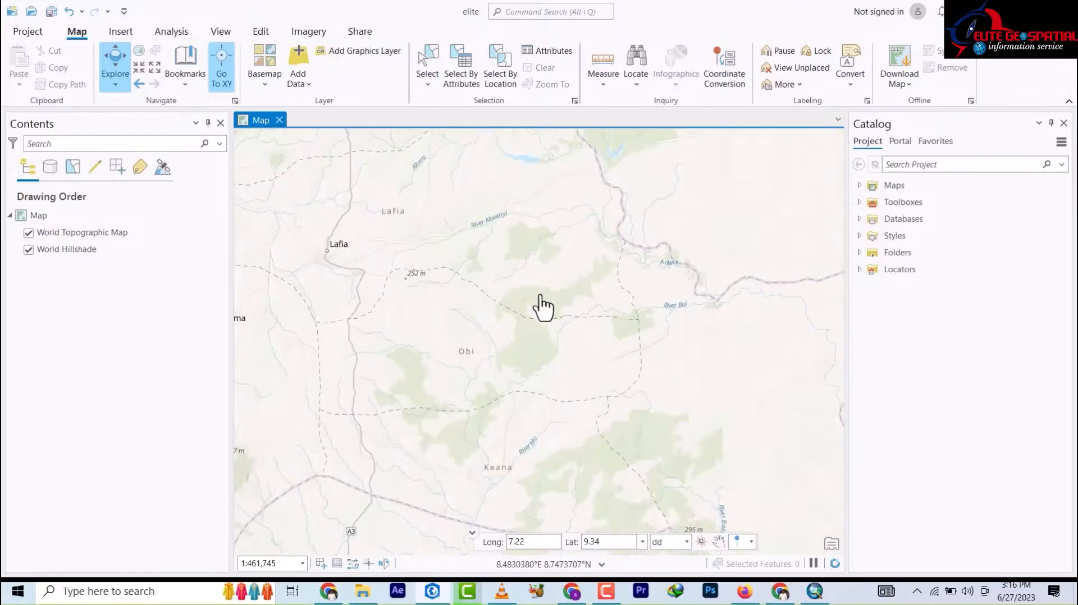
scroll(542, 306, down, 5)
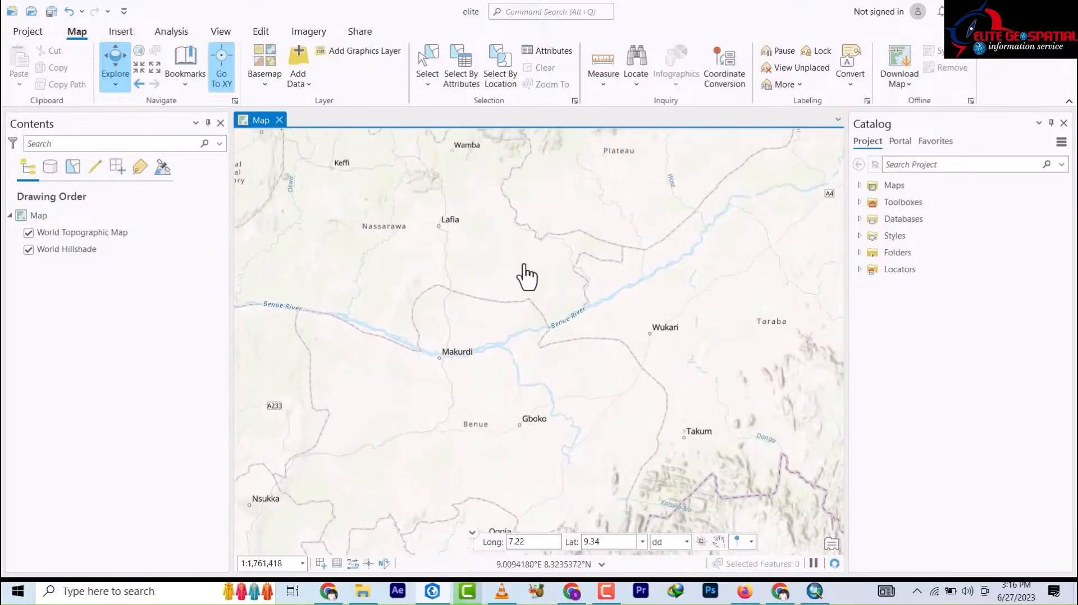
Mark the entered coordinates with a pin graphic and view its location closely northwest of Abuja
click(752, 542)
click(739, 555)
scroll(576, 312, up, 2)
scroll(576, 312, down, 6)
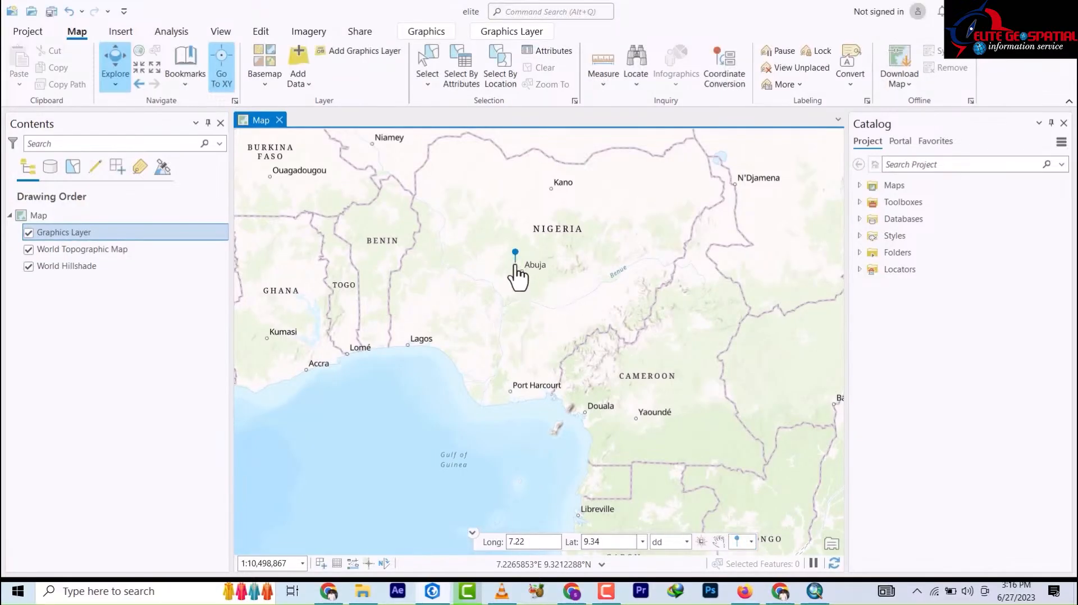
scroll(516, 268, up, 3)
scroll(516, 268, up, 4)
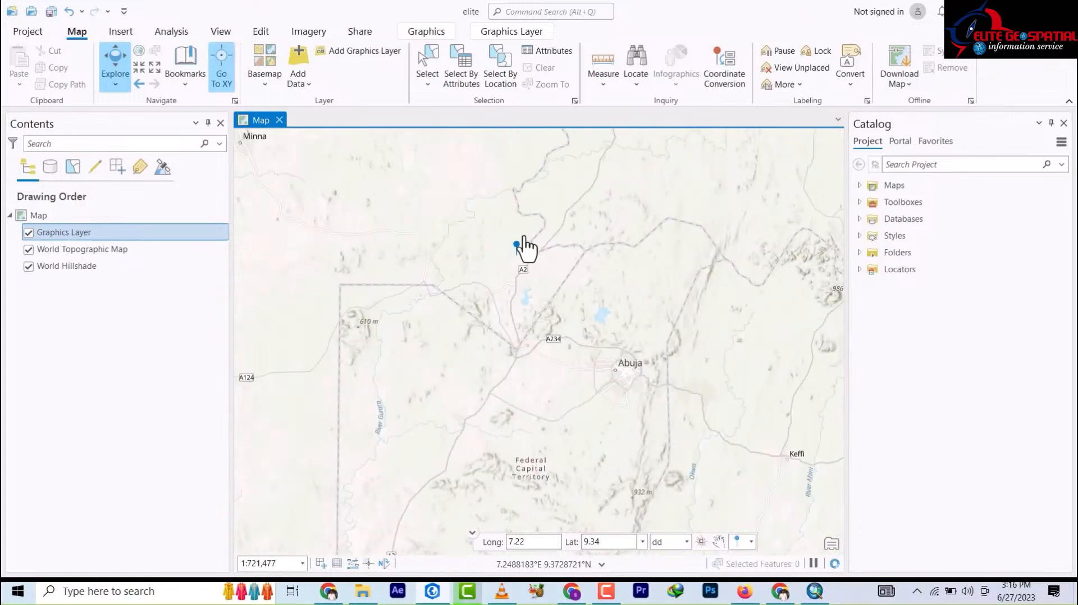
scroll(517, 245, up, 3)
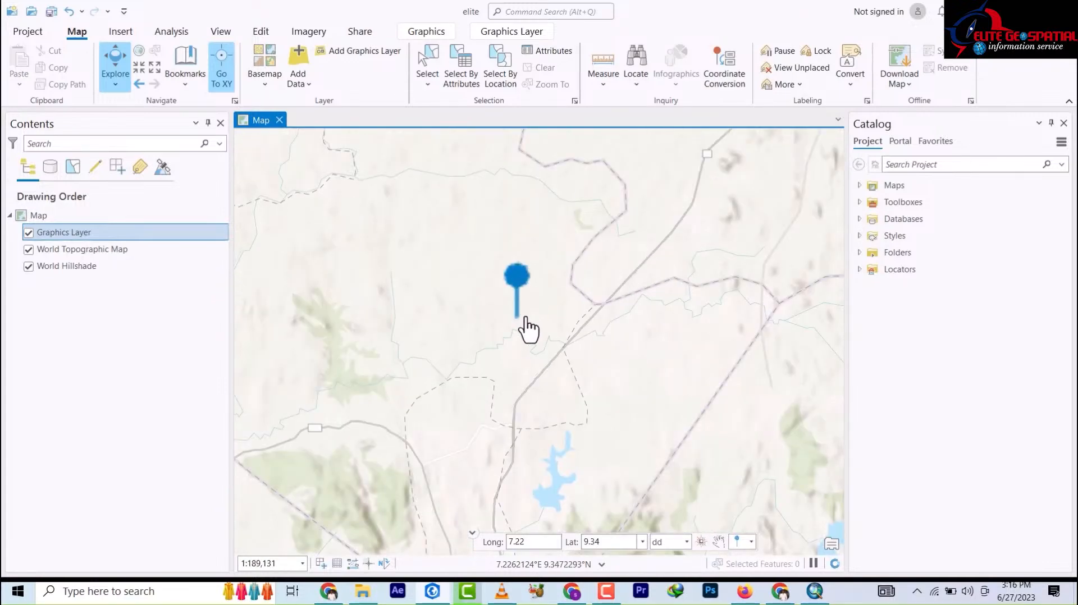
scroll(519, 323, up, 2)
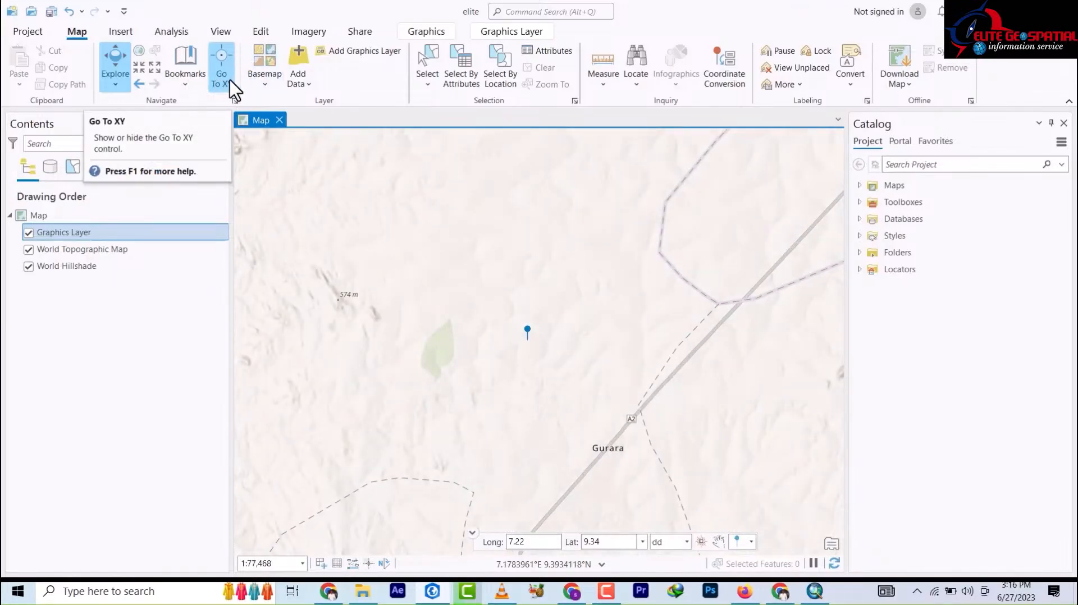
Change the basemap to Imagery Hybrid and examine the satellite imagery around the pin at close and regional scales
click(265, 84)
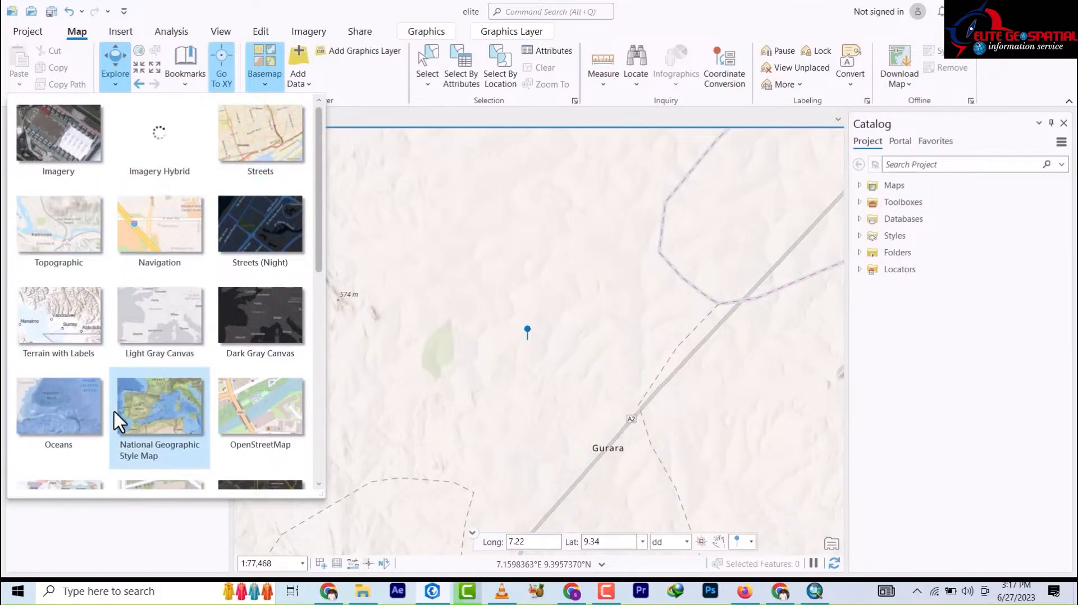
scroll(141, 373, down, 3)
scroll(141, 373, down, 10)
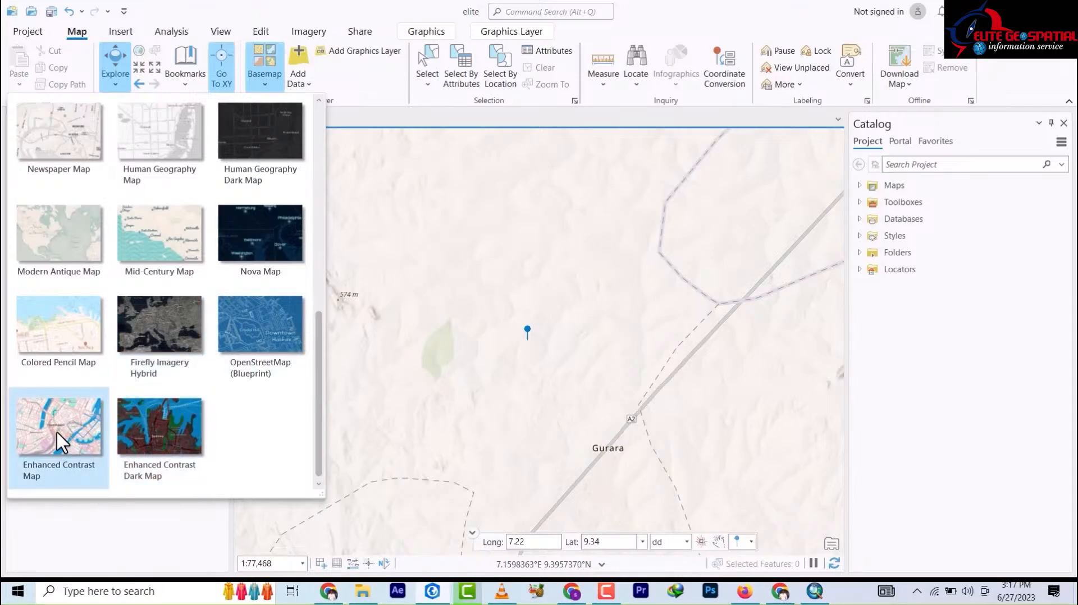
scroll(79, 369, up, 8)
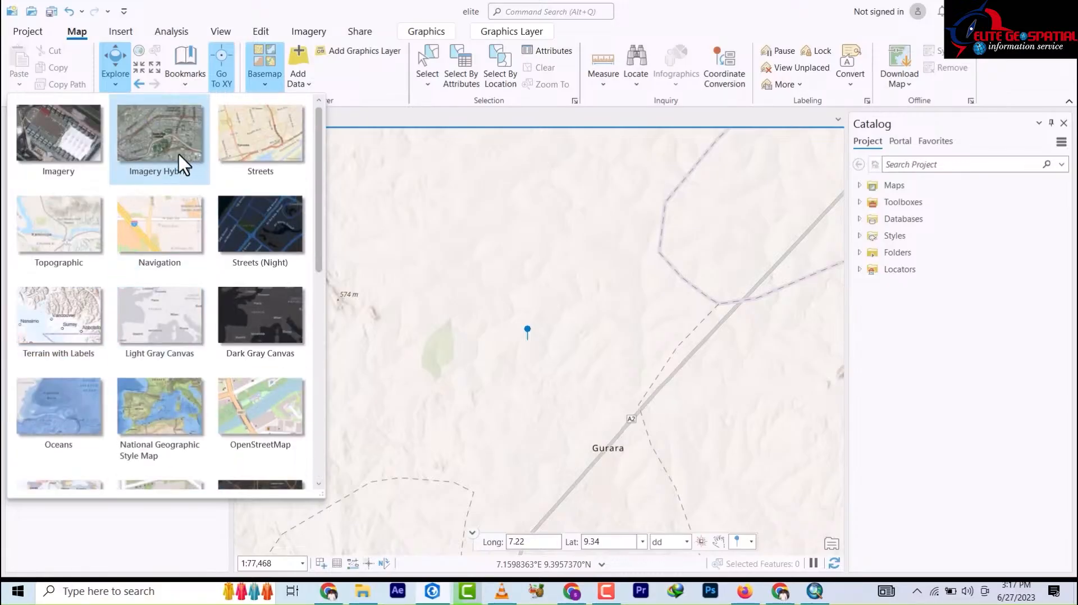
click(159, 140)
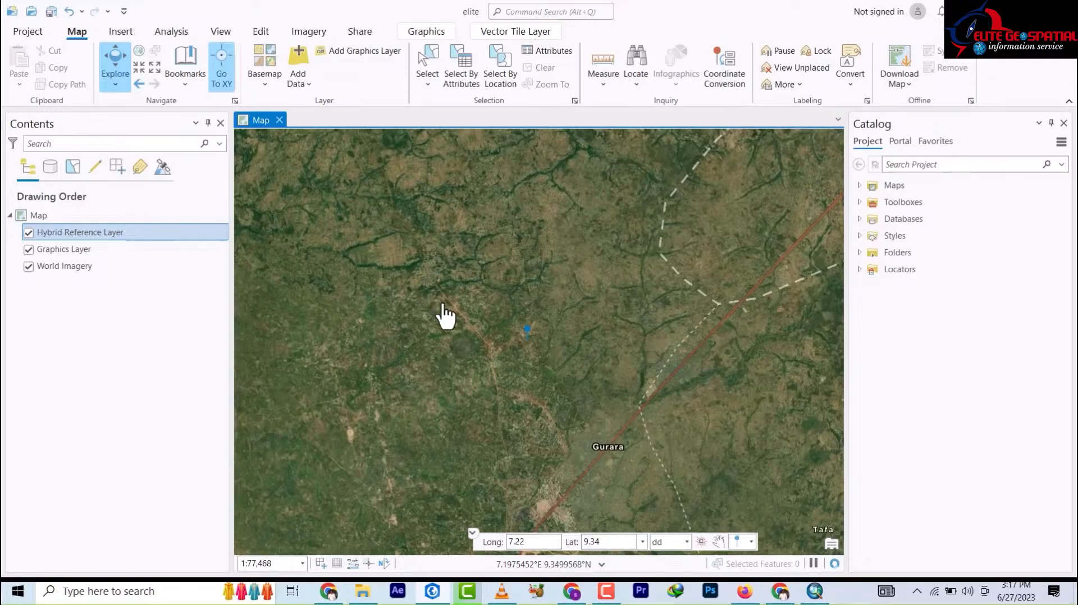
scroll(458, 320, up, 3)
scroll(462, 326, up, 5)
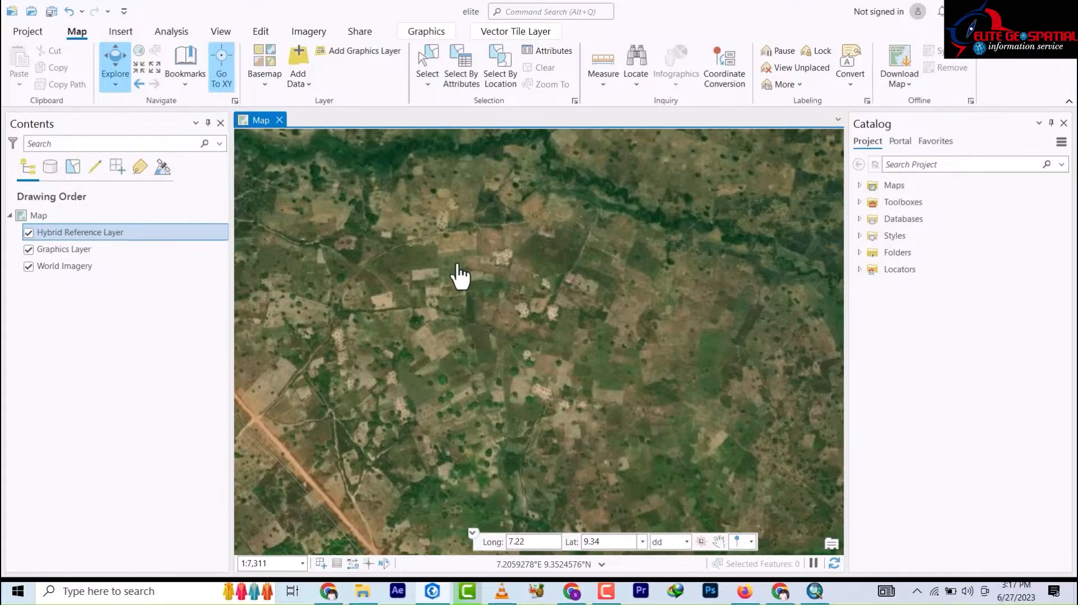
scroll(460, 275, down, 8)
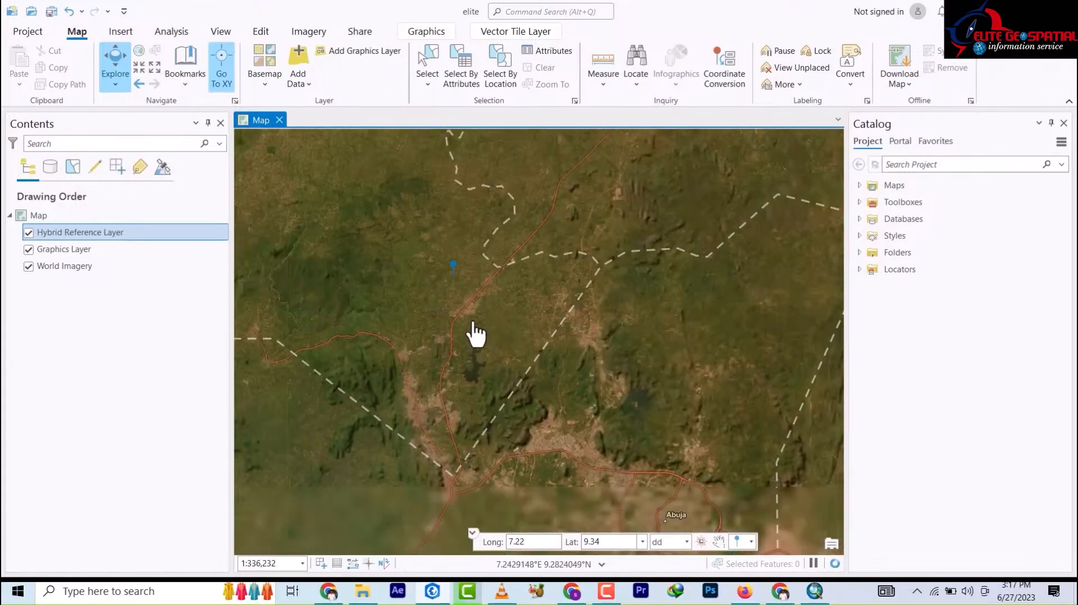
scroll(436, 325, up, 5)
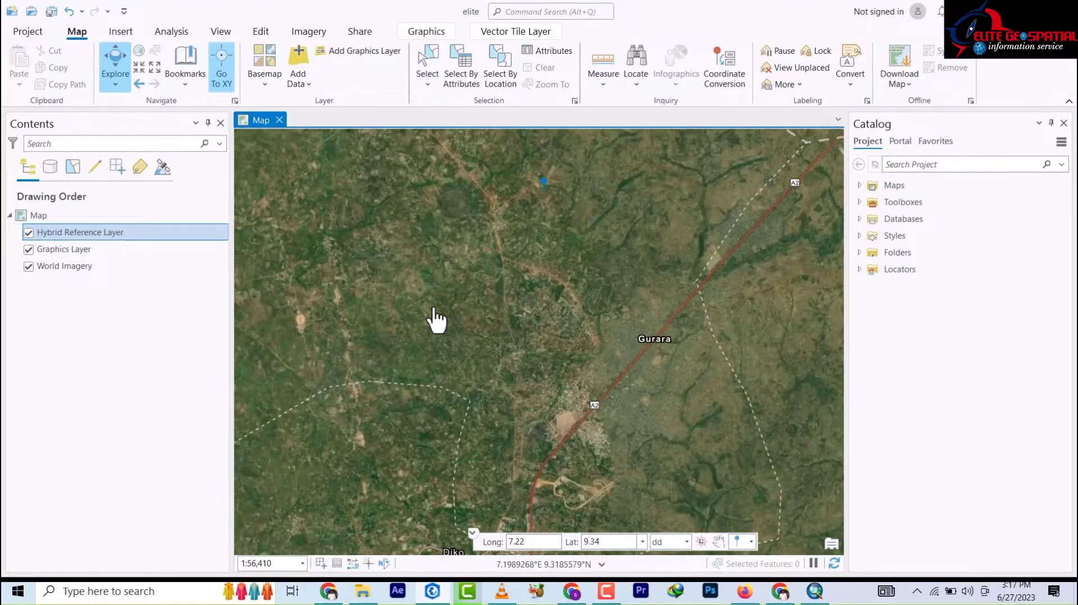
scroll(435, 319, down, 7)
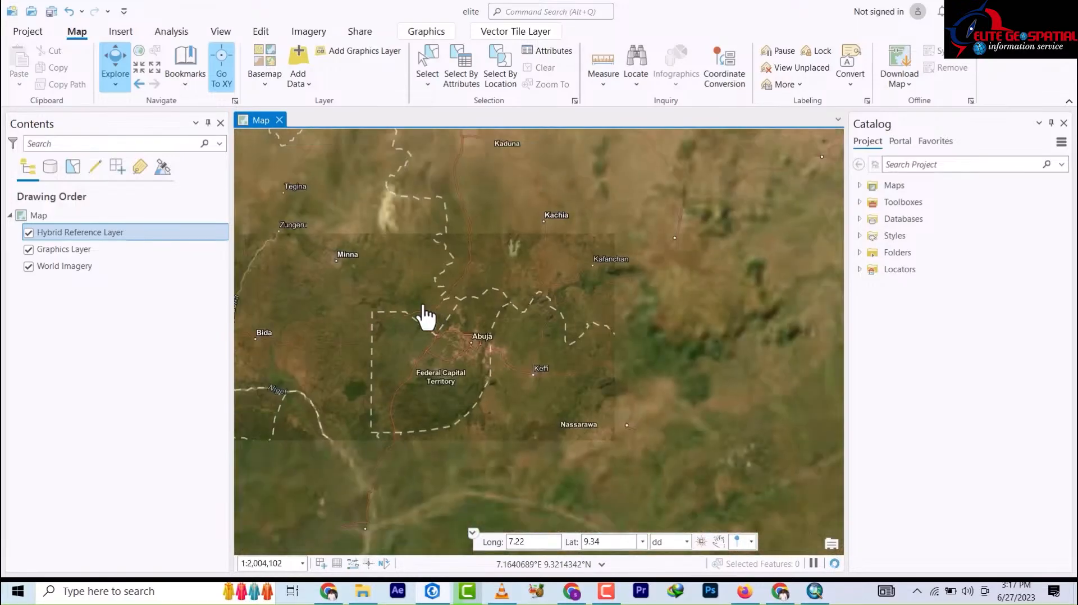
scroll(426, 297, down, 3)
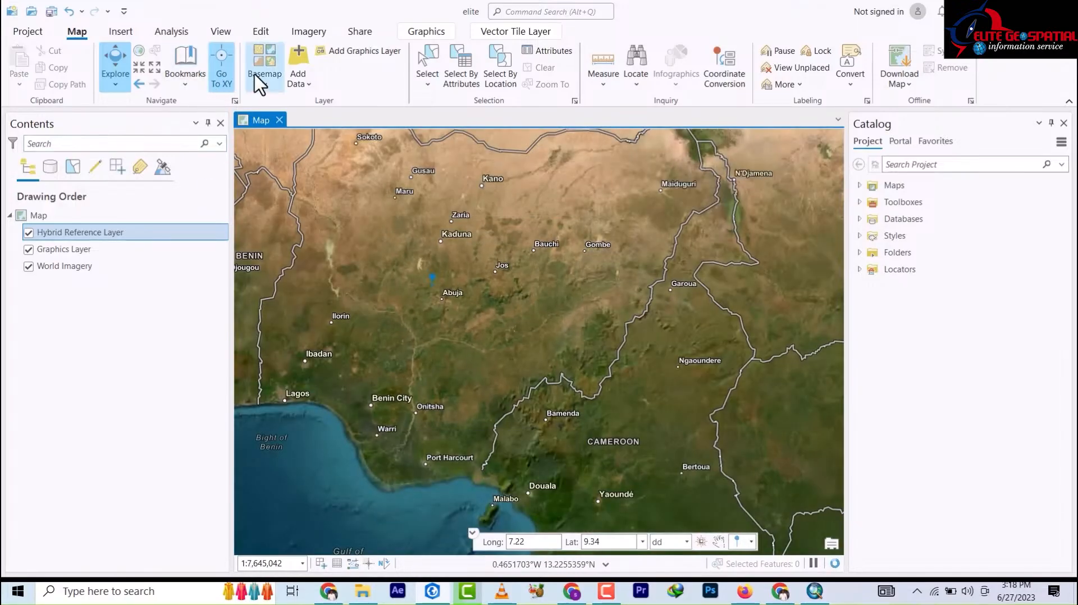
Change the basemap to OpenStreetMap and view the area north of the pin in closer detail
click(270, 91)
scroll(260, 411, down, 1)
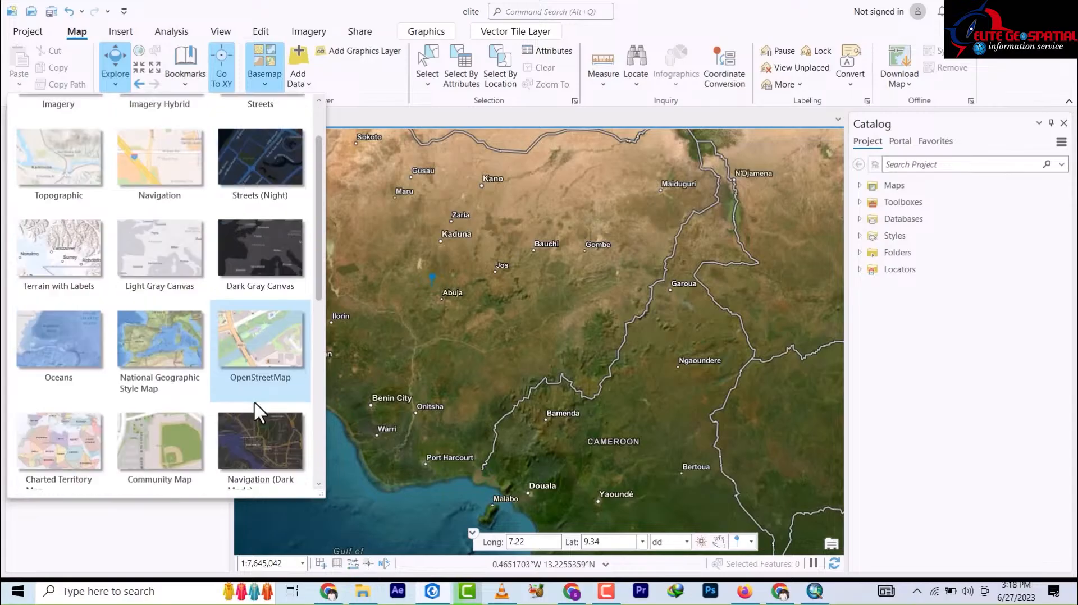
click(255, 326)
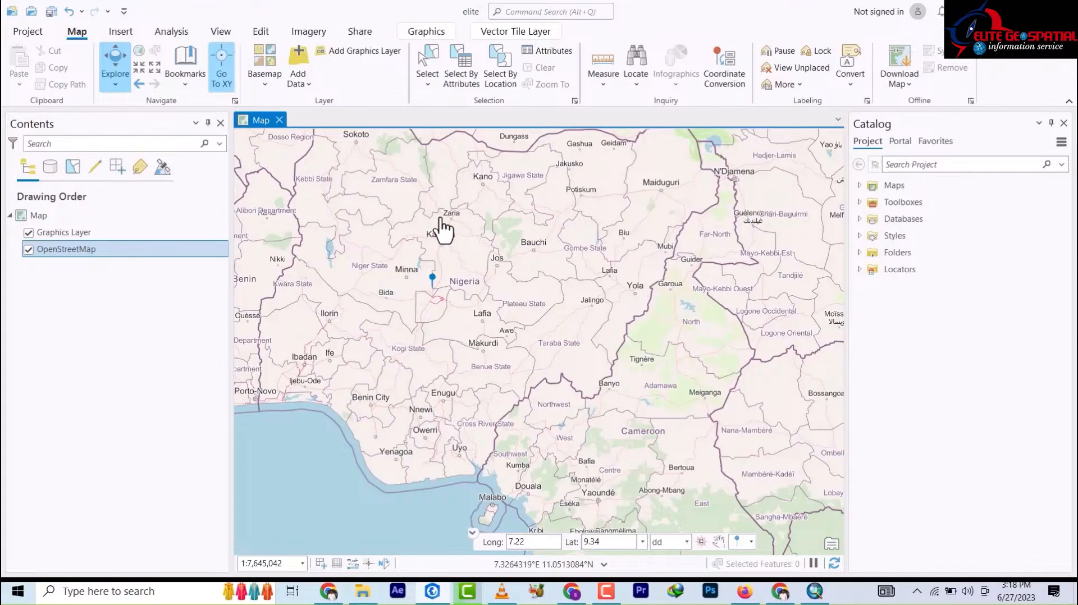
scroll(446, 220, up, 1)
scroll(446, 221, up, 8)
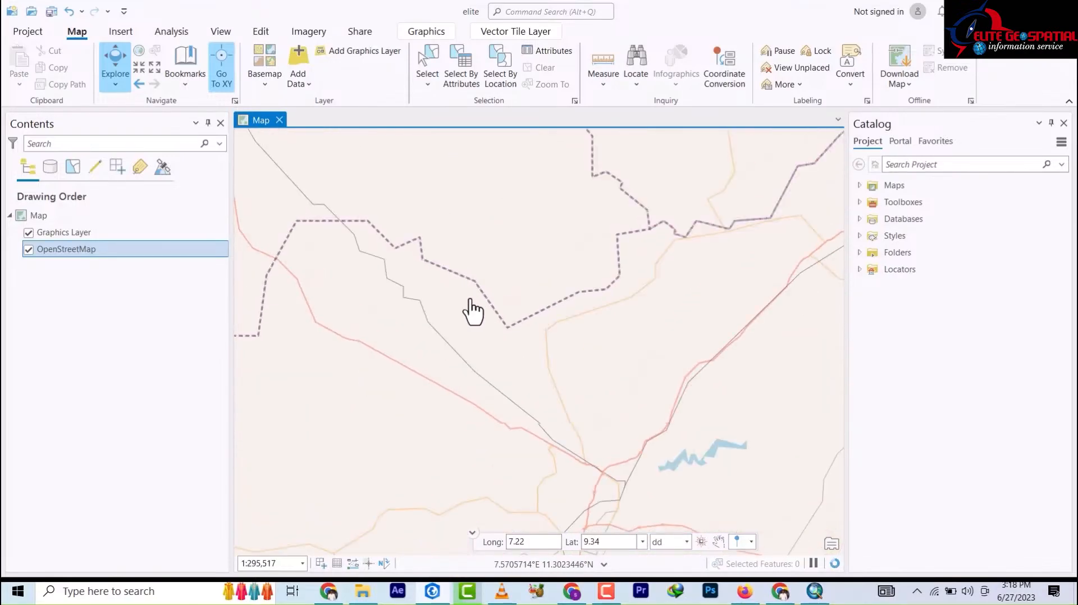
Examine the streets and building footprints around Hanwa and GRA in Zaria on the OpenStreetMap basemap
drag(581, 459, 440, 289)
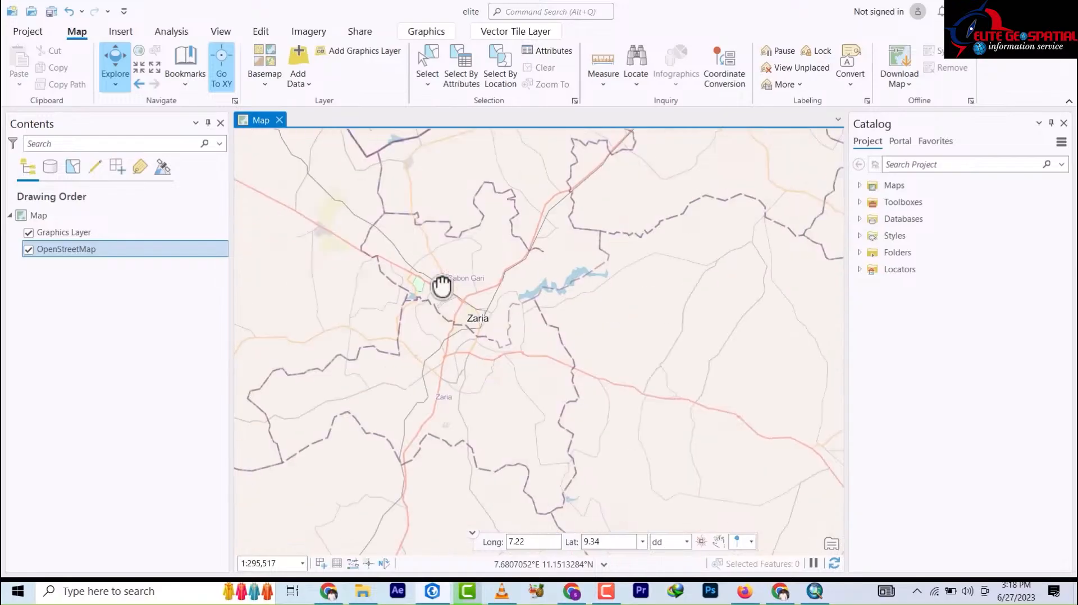
scroll(468, 326, up, 10)
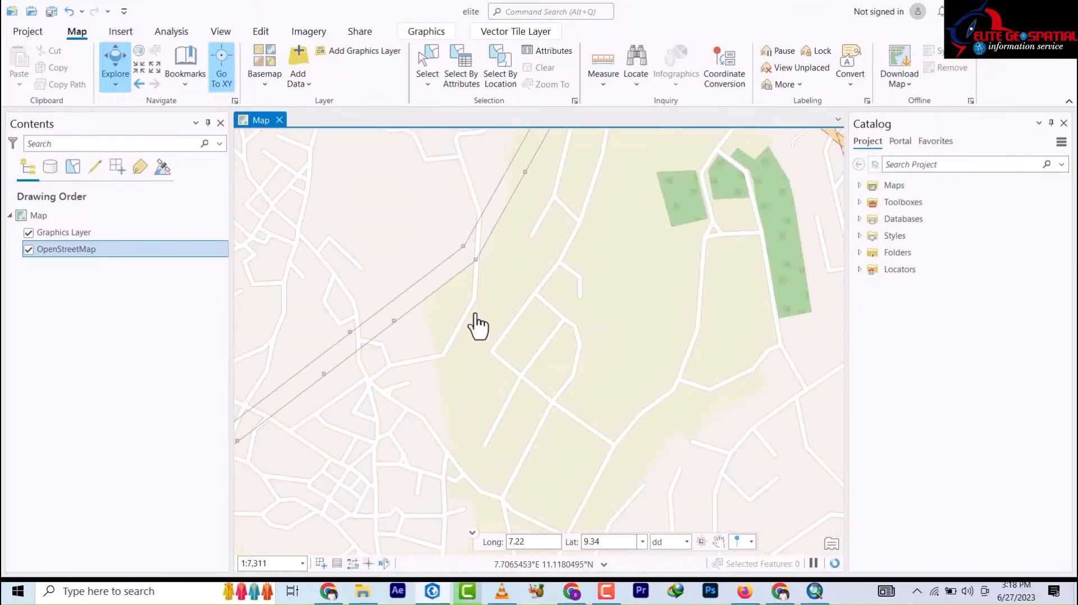
drag(493, 313, 571, 301)
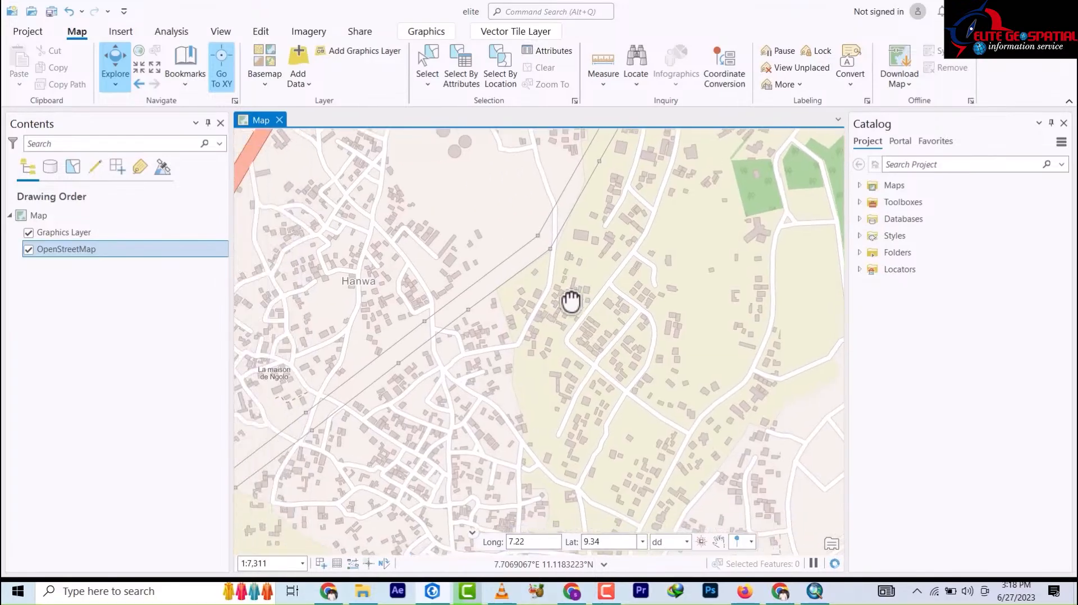
scroll(546, 319, down, 3)
drag(520, 409, 502, 354)
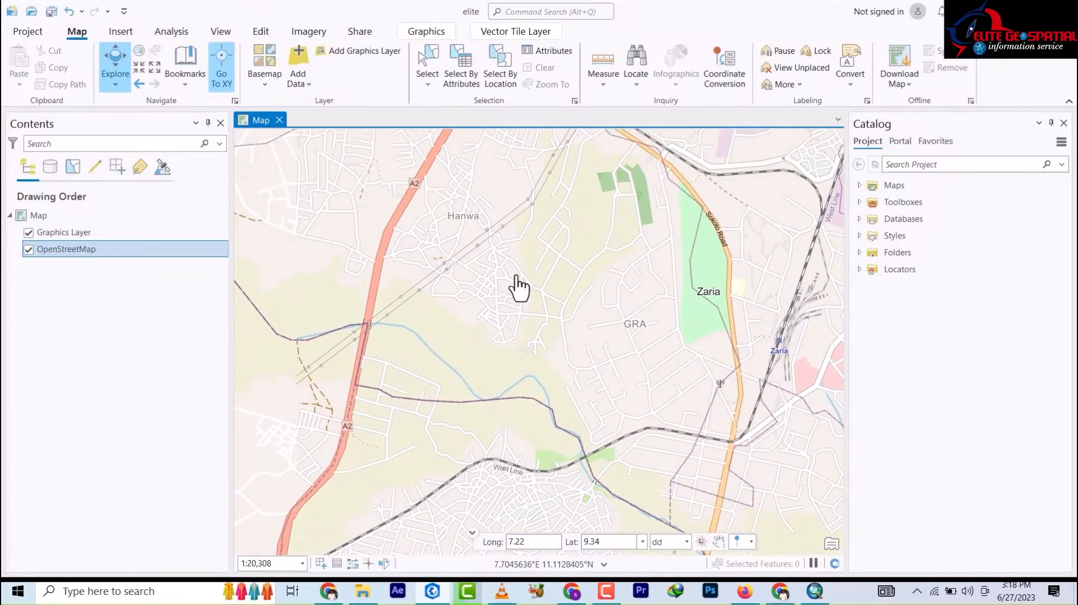
drag(518, 286, 429, 329)
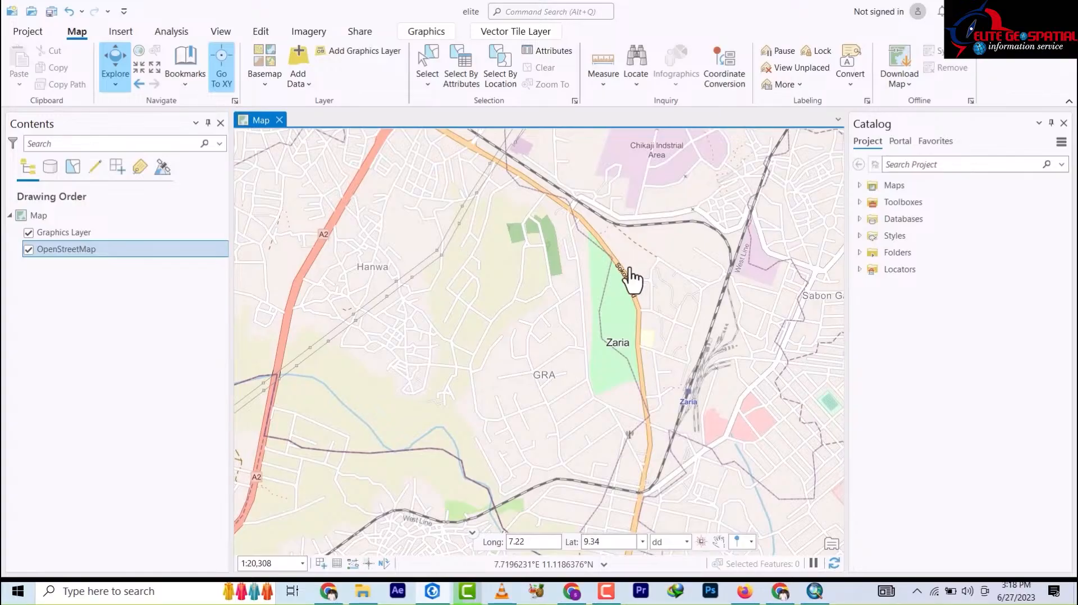
Examine the OpenStreetMap detail along Sokoto Road in Zaria, from BATC Road past the golf course to Zaria High Street
scroll(631, 278, up, 3)
drag(612, 261, 560, 269)
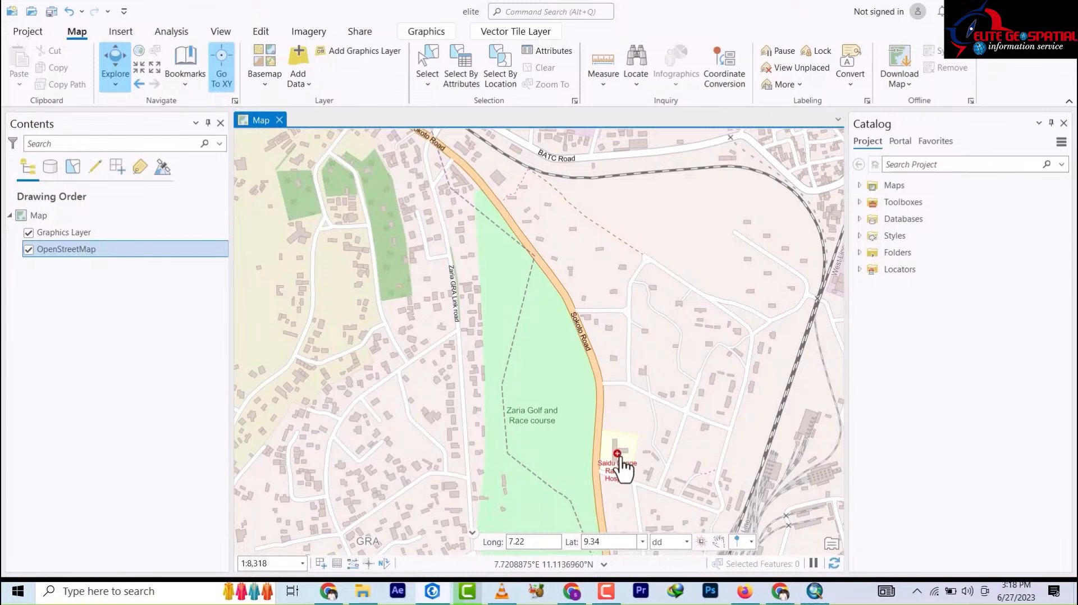
drag(596, 267, 630, 373)
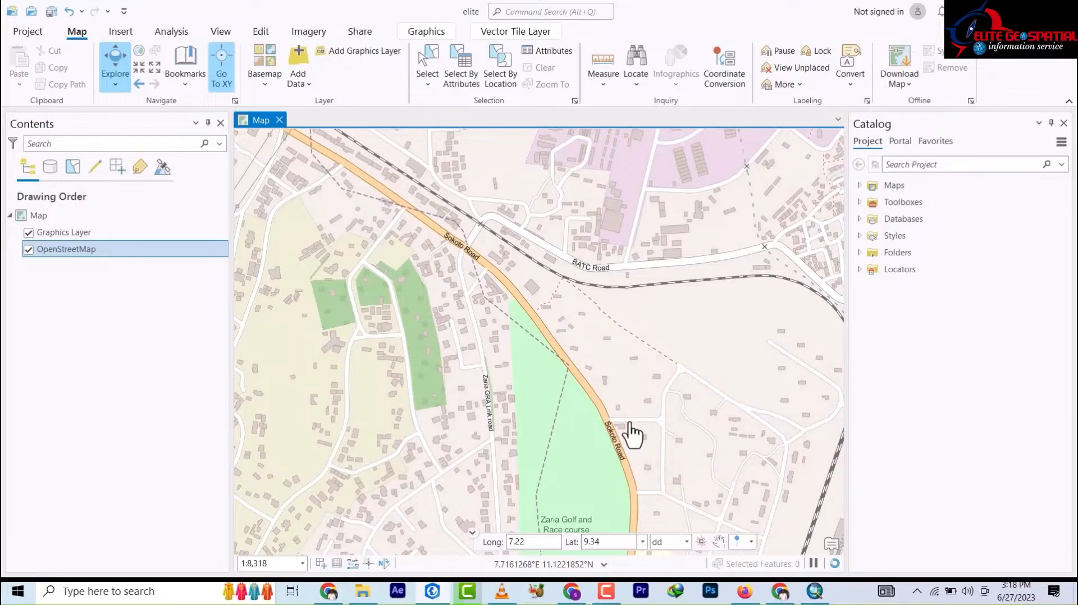
mouse_move(630, 425)
mouse_down()
mouse_move(552, 204)
mouse_move(588, 299)
mouse_move(572, 213)
mouse_up()
drag(575, 402, 581, 274)
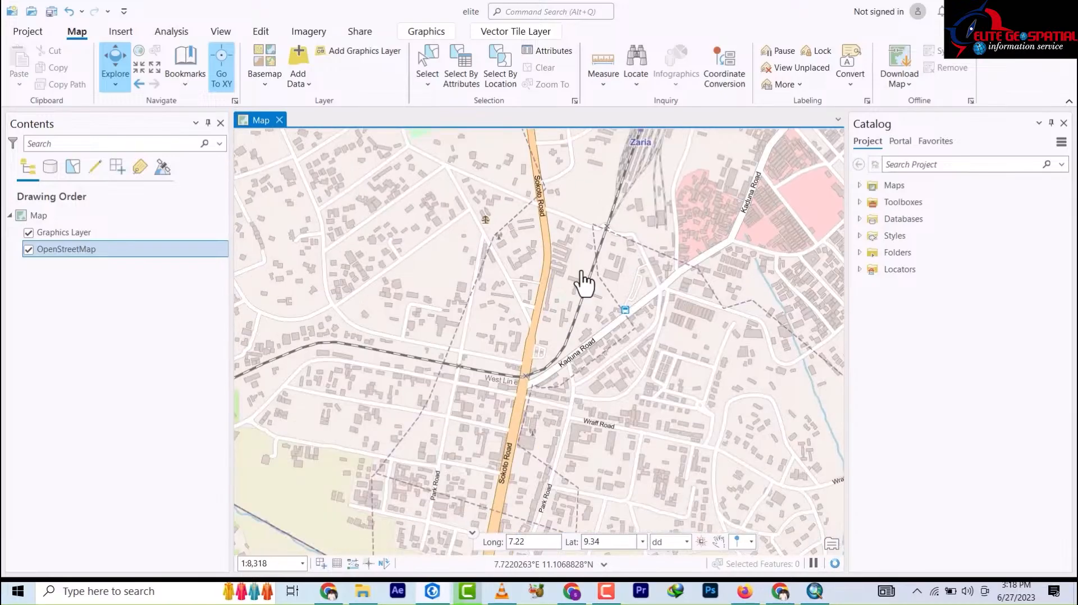
drag(588, 513, 592, 394)
drag(575, 186, 576, 305)
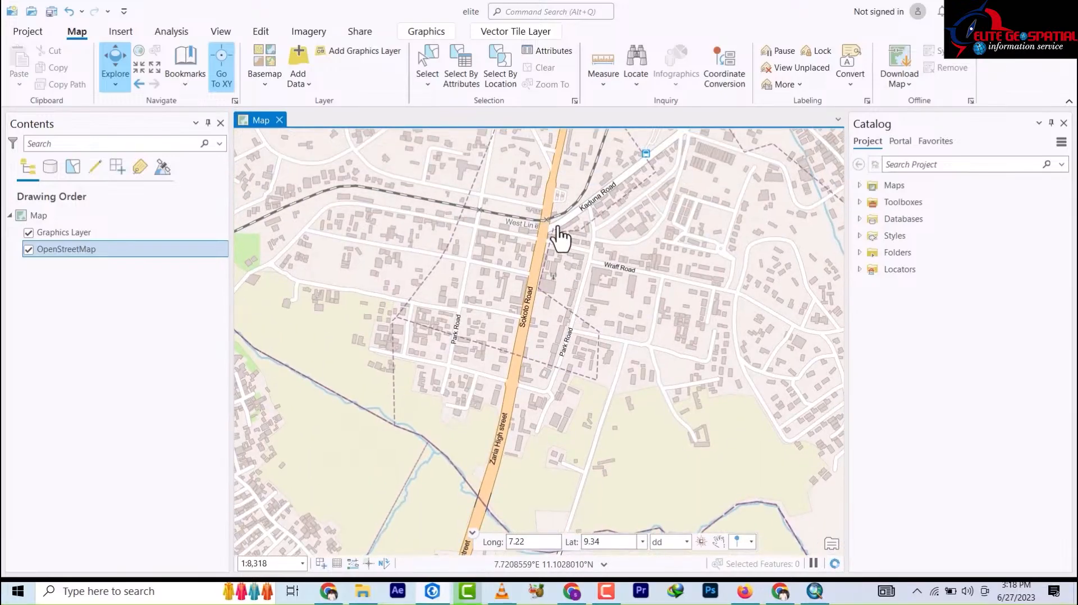
drag(580, 243, 561, 334)
drag(585, 242, 594, 533)
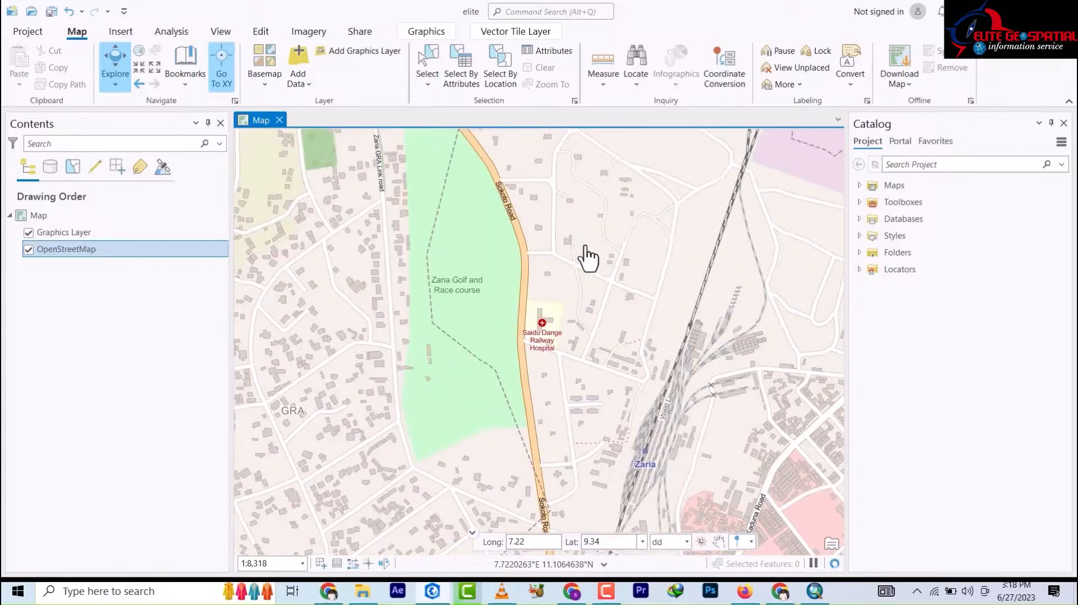
mouse_move(594, 140)
mouse_down()
mouse_move(595, 219)
mouse_move(595, 194)
mouse_up()
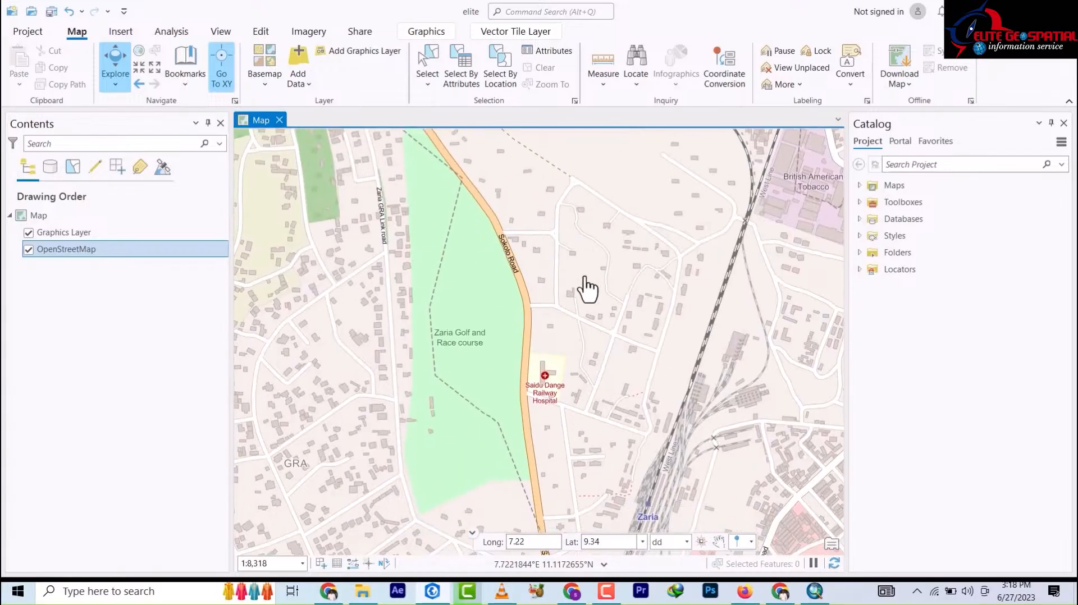
mouse_move(567, 275)
mouse_down()
mouse_move(599, 360)
mouse_move(614, 342)
mouse_up()
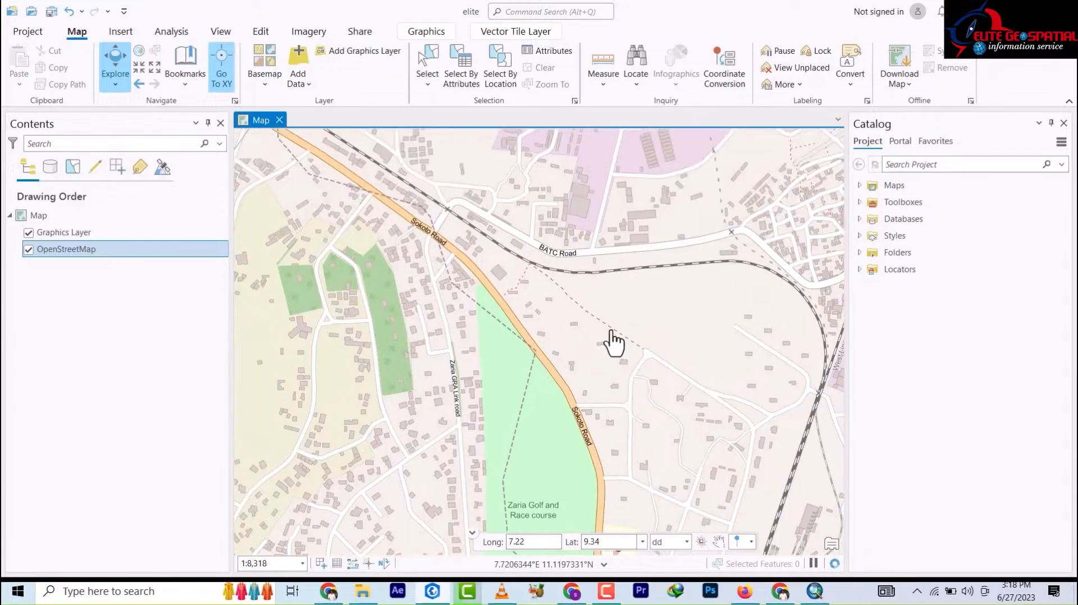
scroll(482, 253, down, 2)
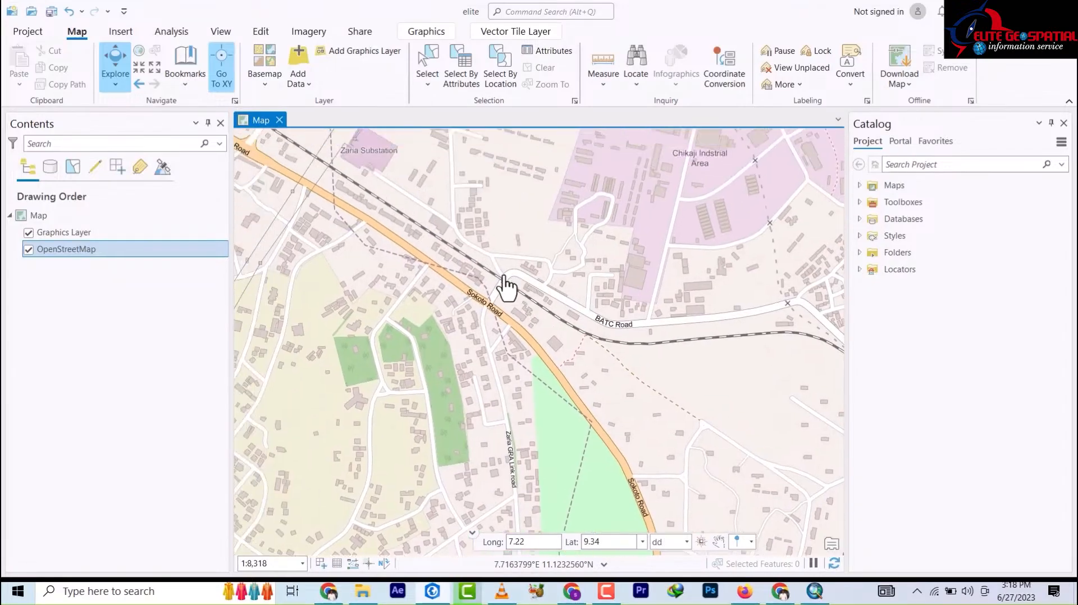
scroll(424, 210, down, 4)
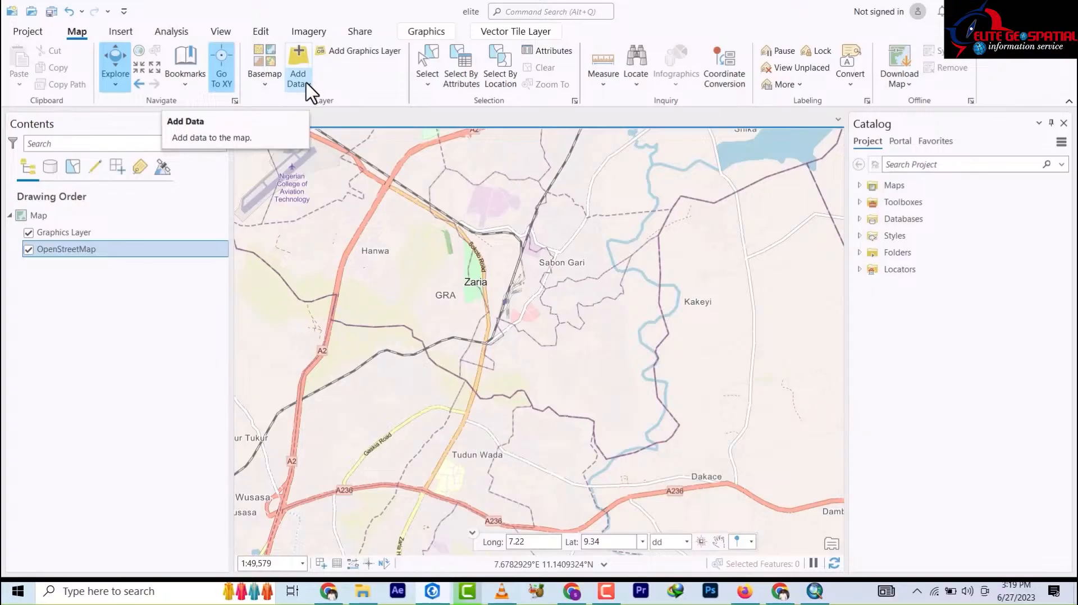
Review the types of data that can be added to the map, and add a second graphics layer
click(298, 79)
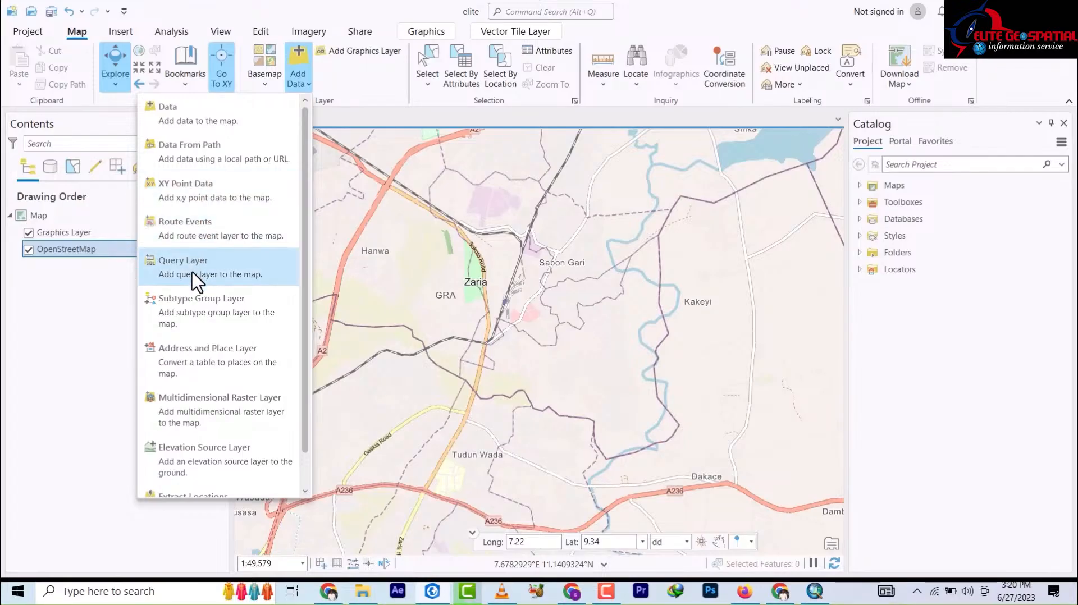
scroll(173, 371, down, 1)
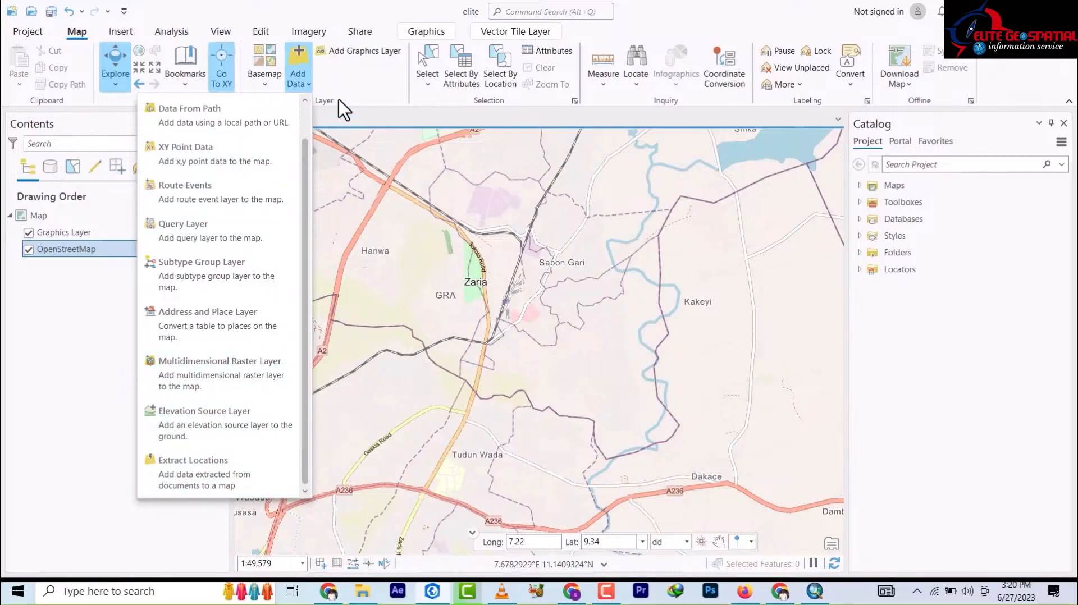
click(357, 55)
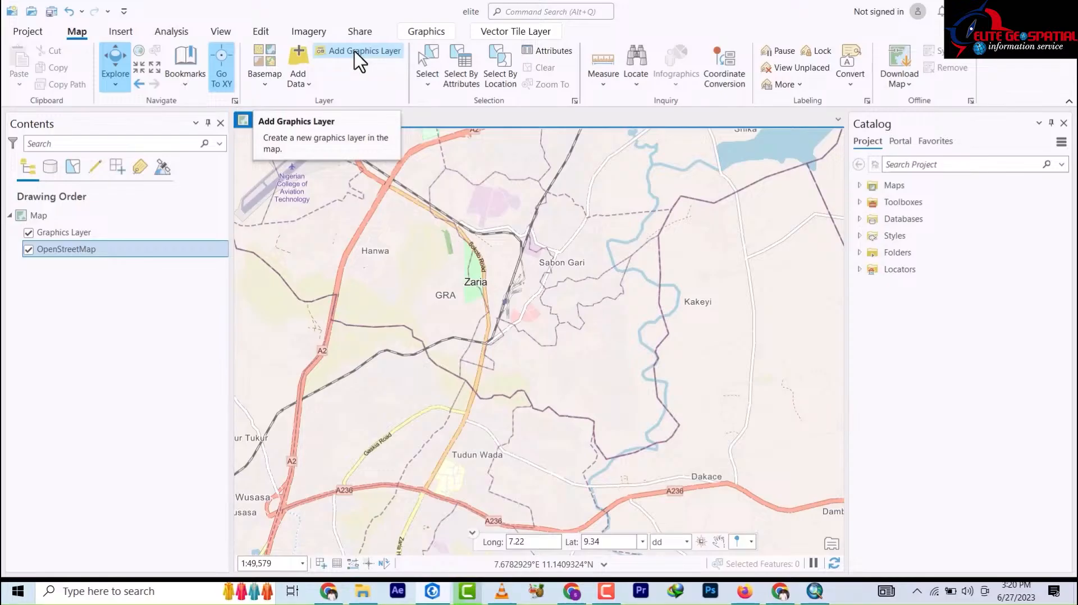
click(357, 55)
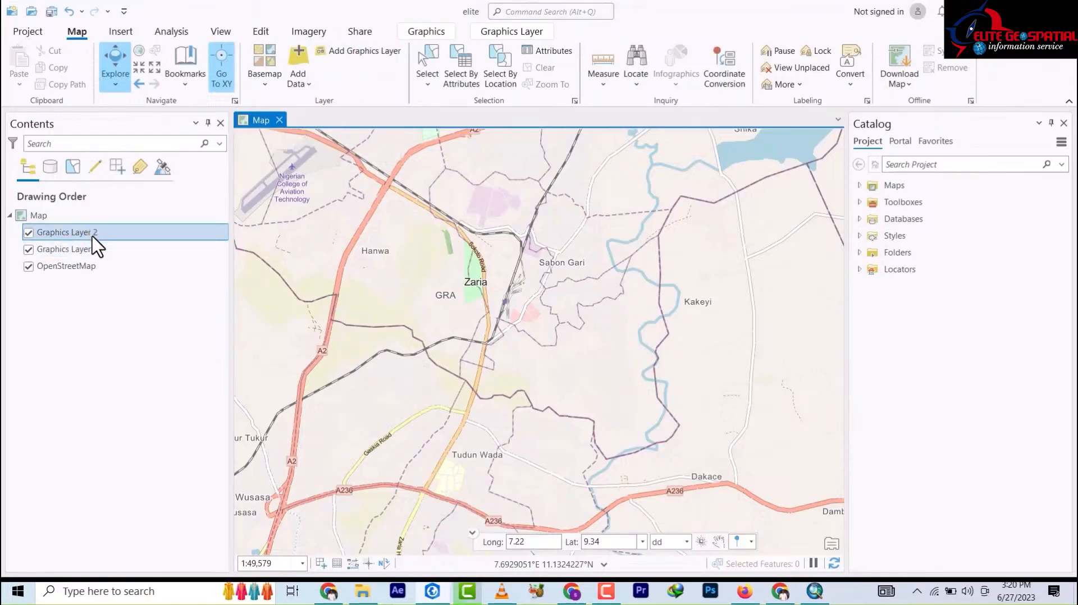
Activate the rectangle selection tool on the map and review the available selection shapes
click(429, 85)
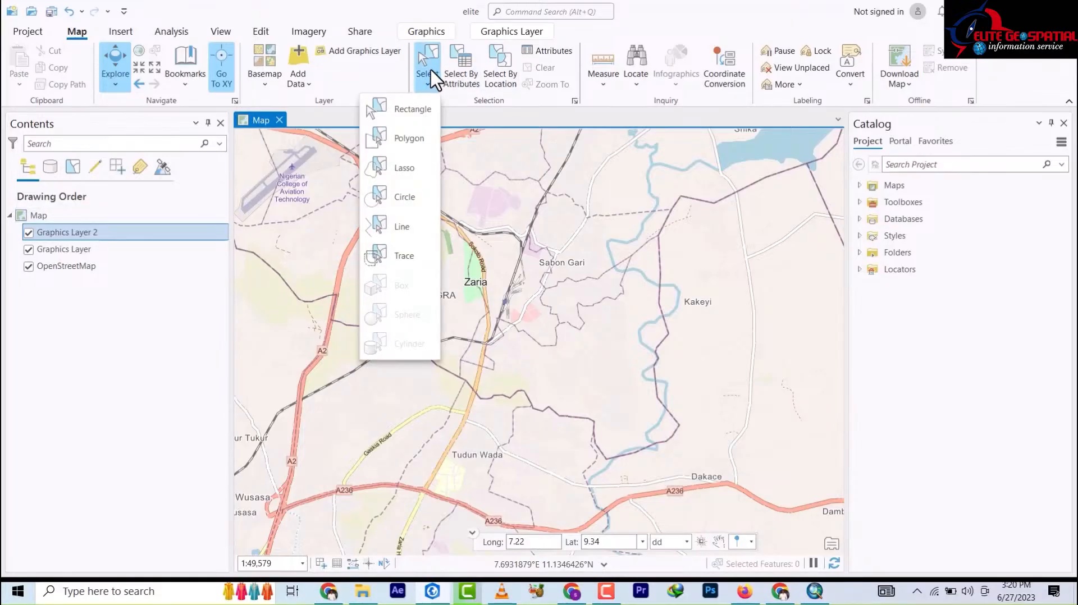
click(429, 76)
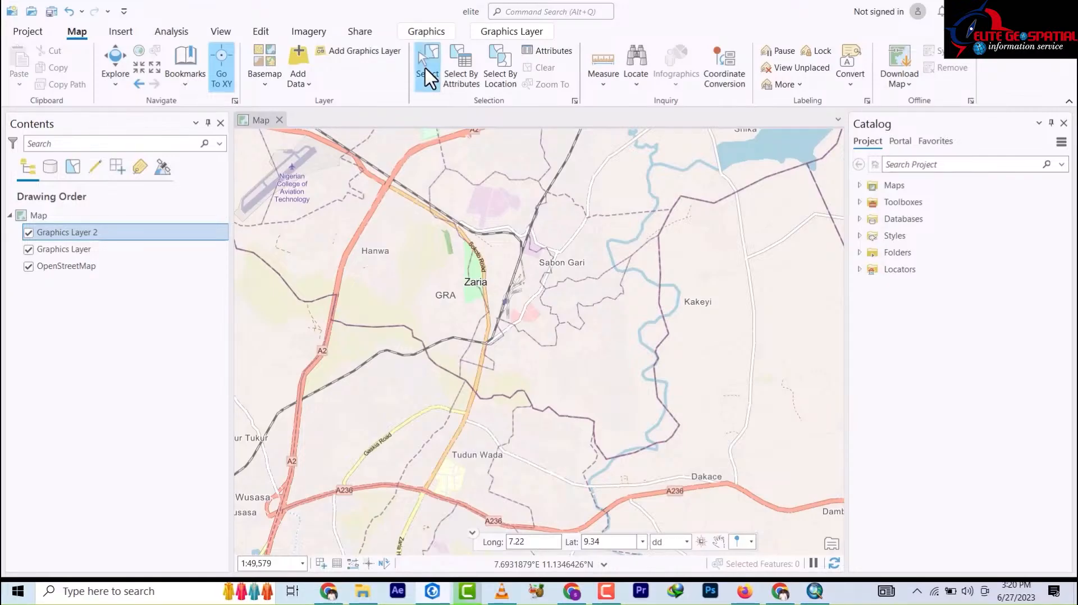
click(428, 85)
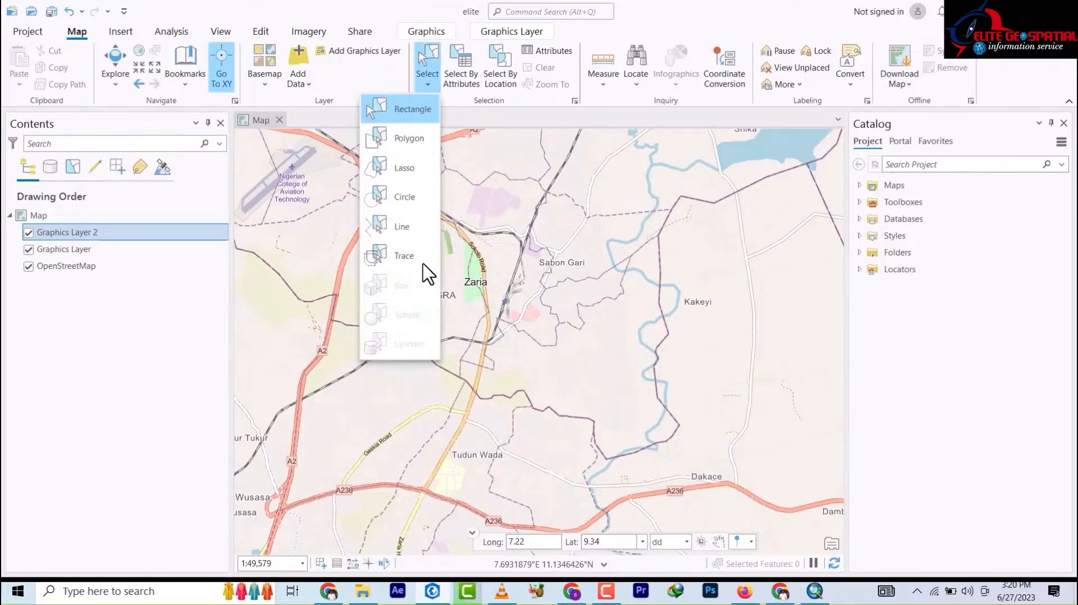
click(590, 274)
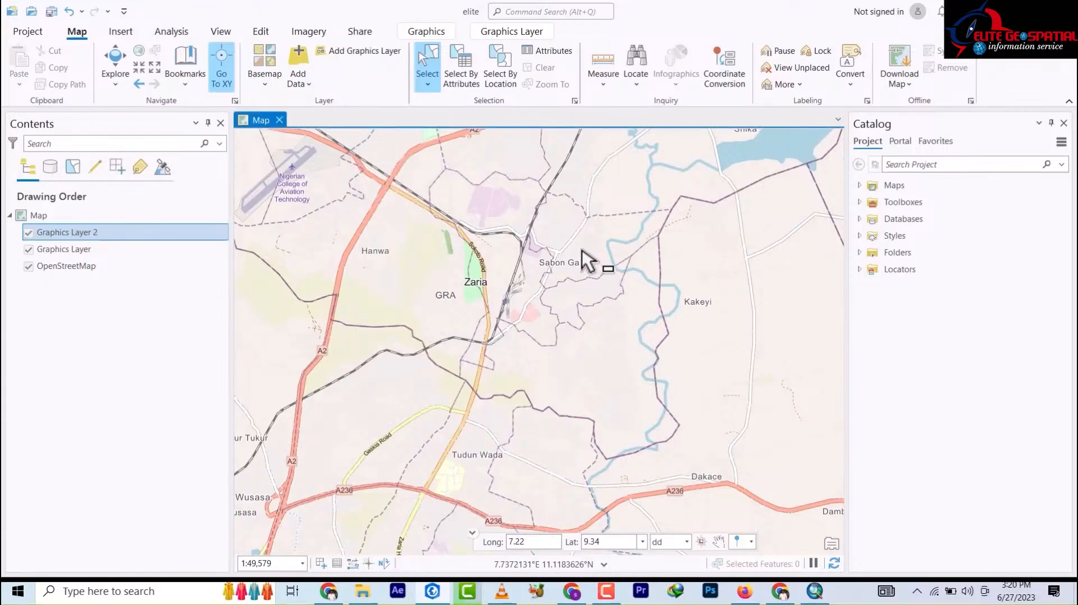
Review the alternative selection shapes and look at the Select By Attributes dialog without defining a query
click(429, 85)
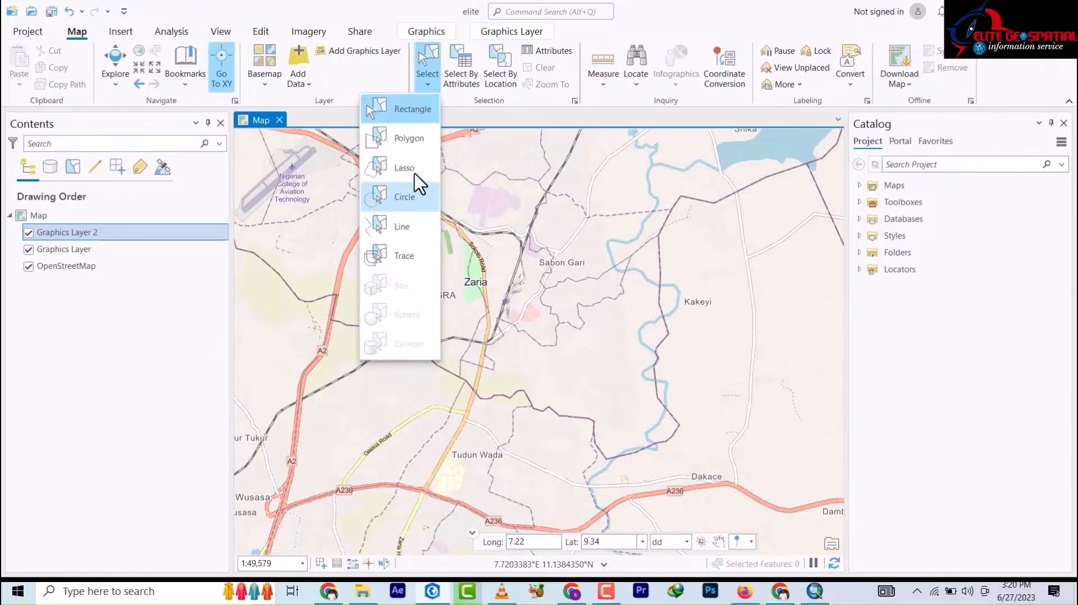
click(466, 74)
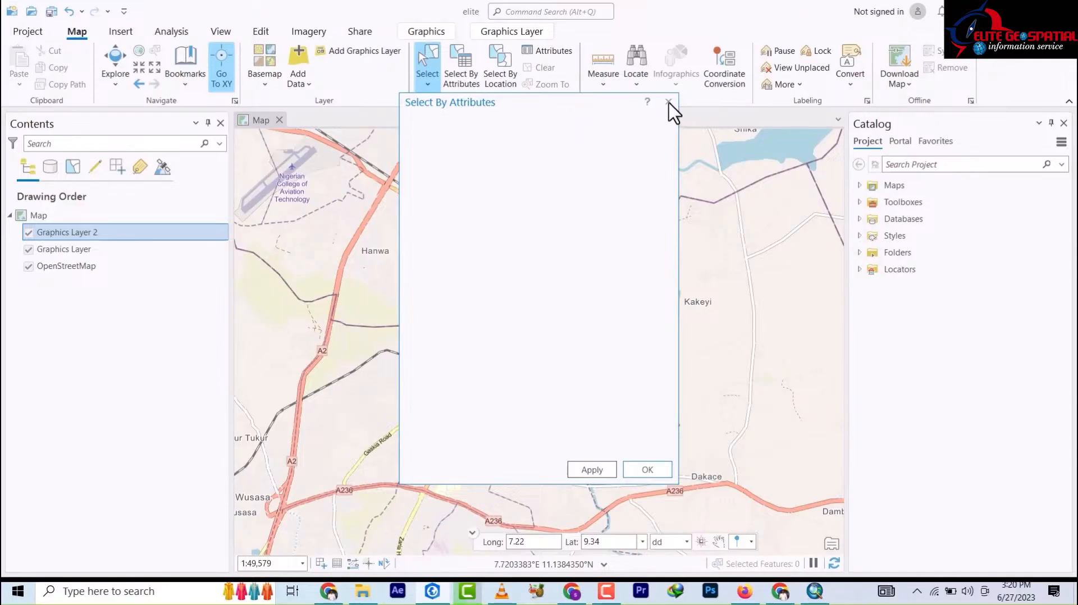
click(646, 468)
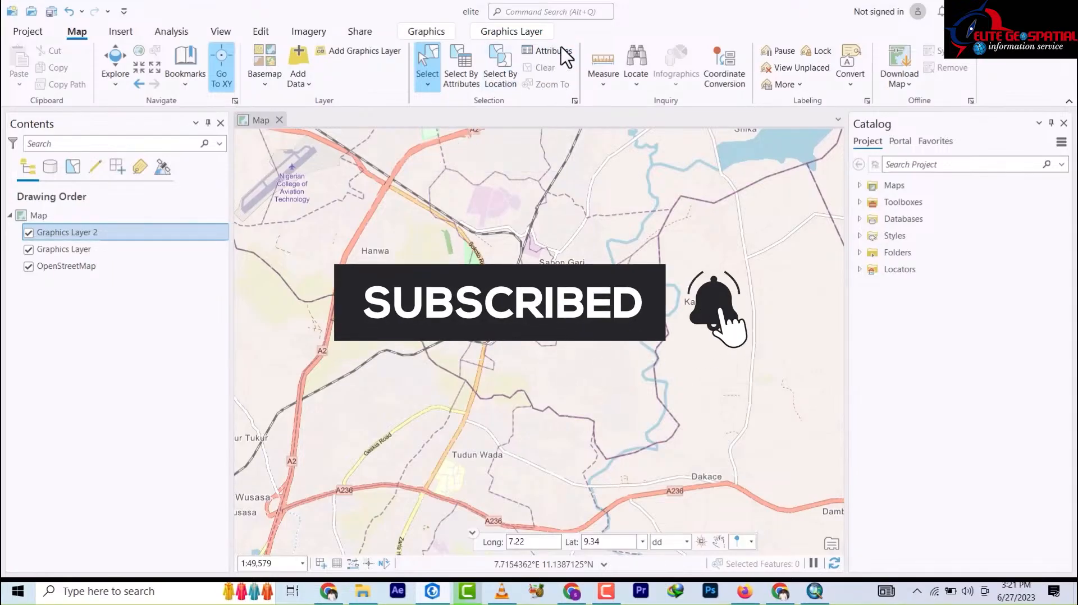
Start the Measure Distance tool and locate the reservoir between Shangunu and New Bussa
click(603, 86)
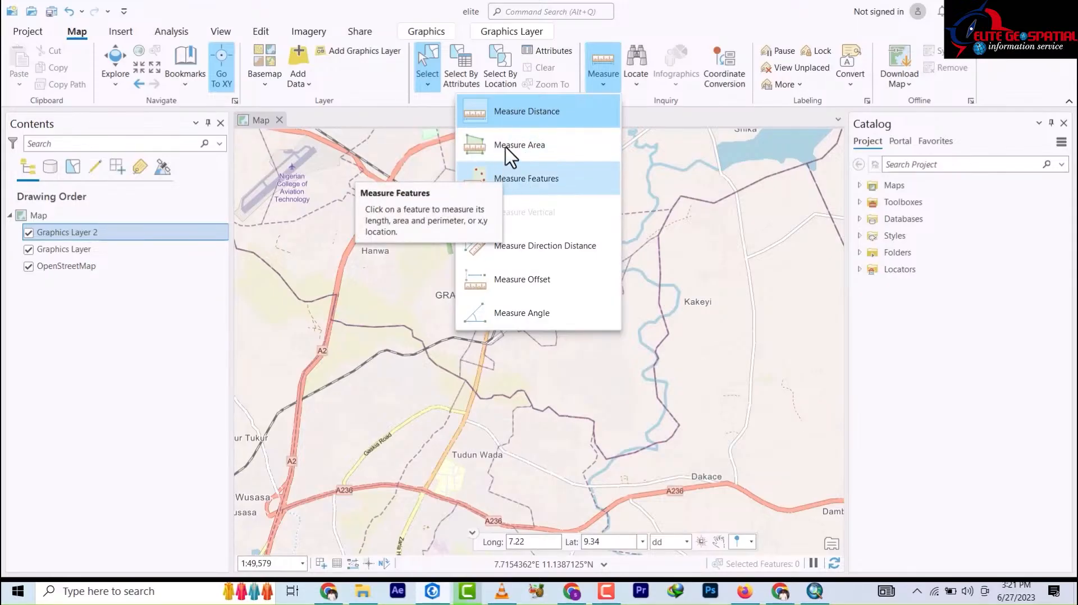
click(398, 269)
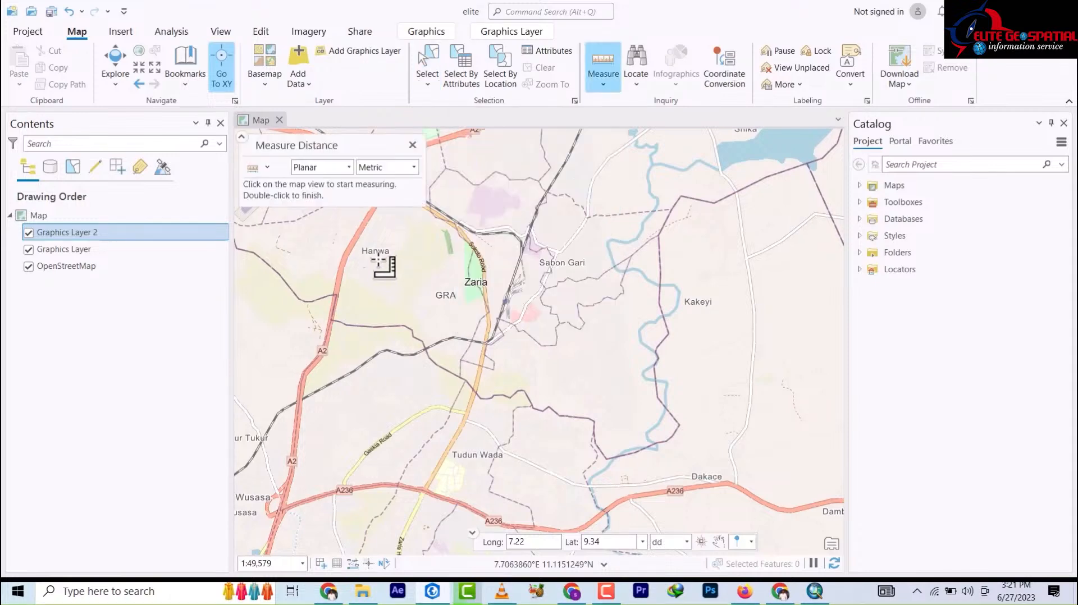
scroll(393, 259, up, 3)
scroll(462, 261, down, 6)
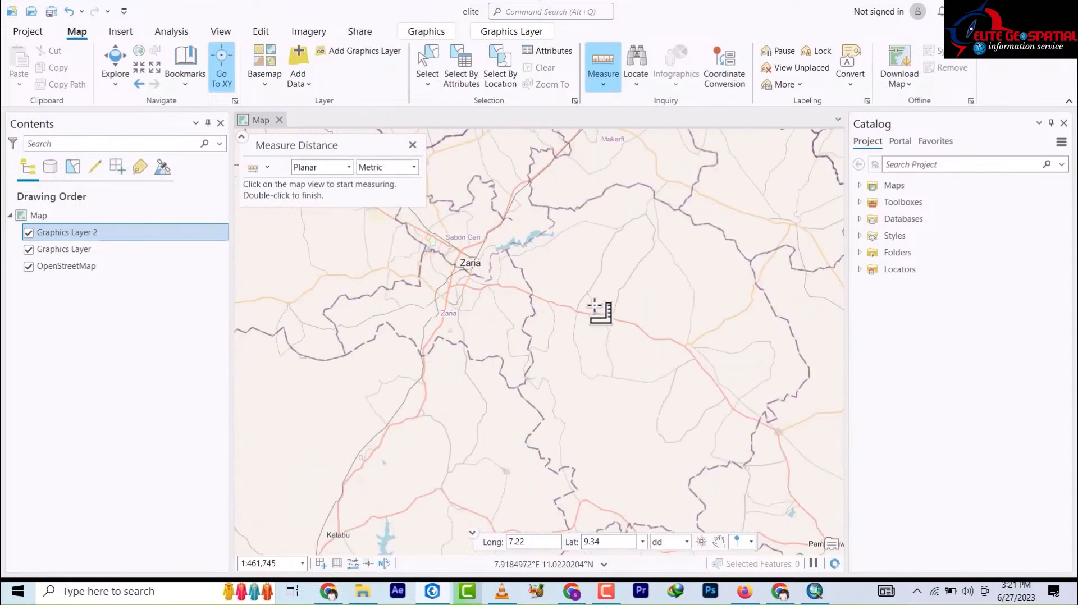
scroll(578, 286, down, 3)
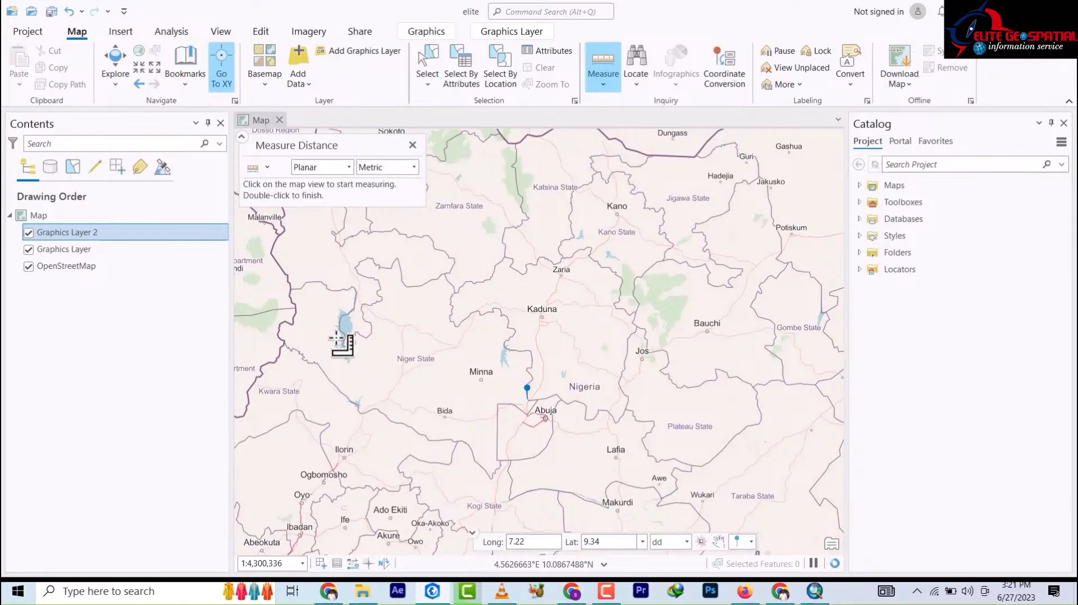
scroll(336, 332, down, 3)
scroll(334, 357, up, 4)
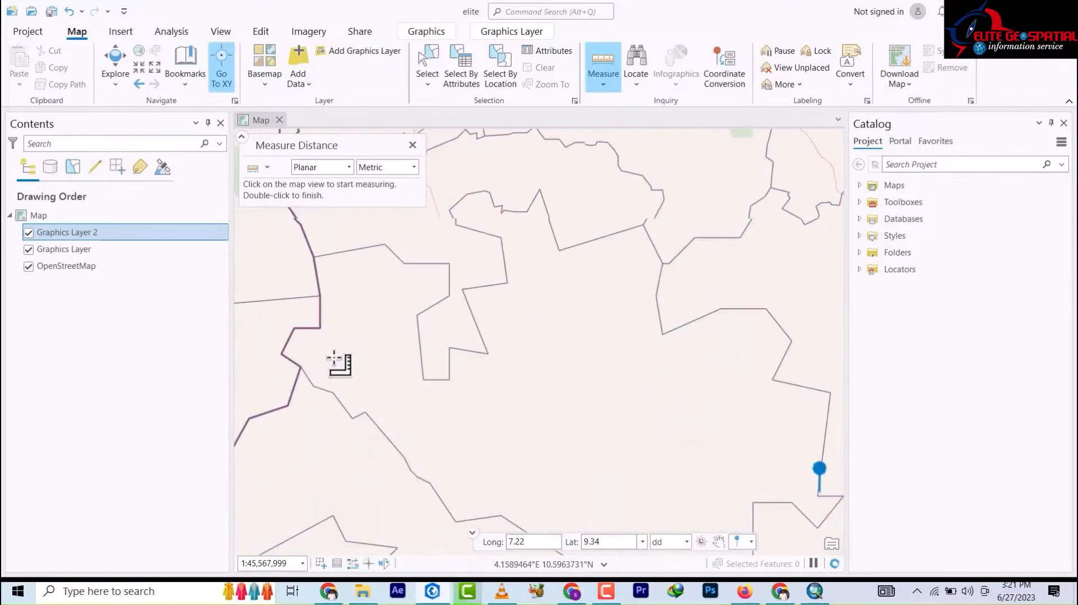
scroll(394, 355, up, 2)
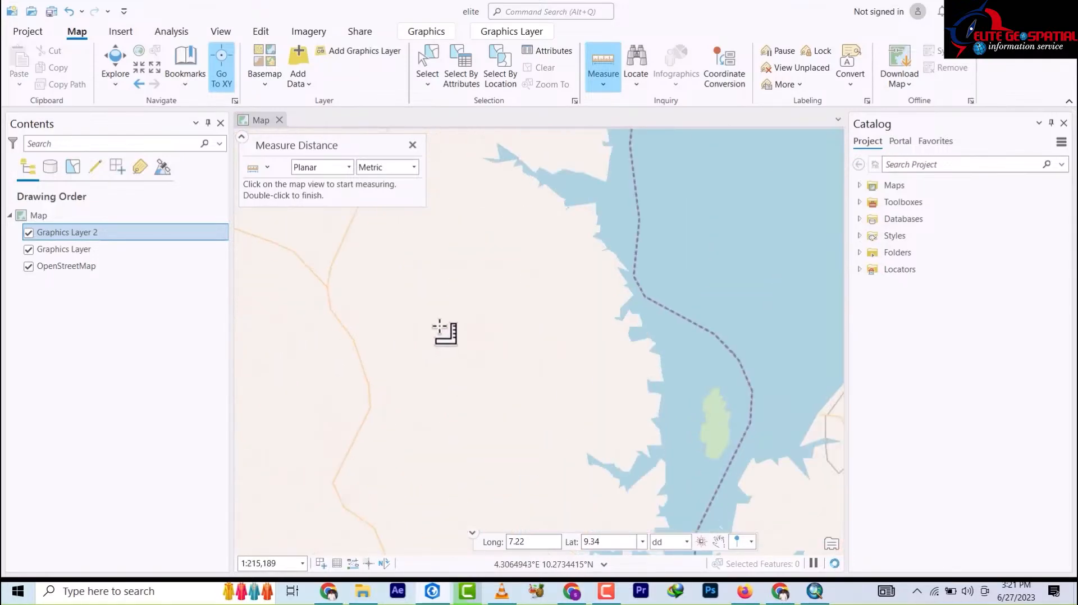
scroll(443, 329, down, 2)
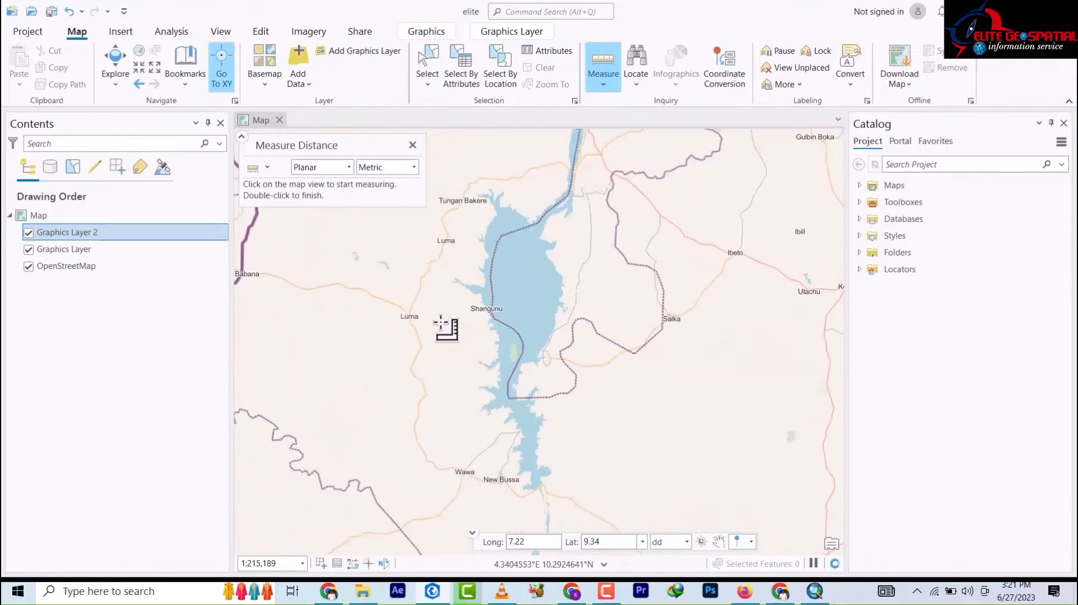
Measure the planar area of the reservoir between Tungan Bakere and New Bussa by tracing its shoreline in metric units
click(604, 82)
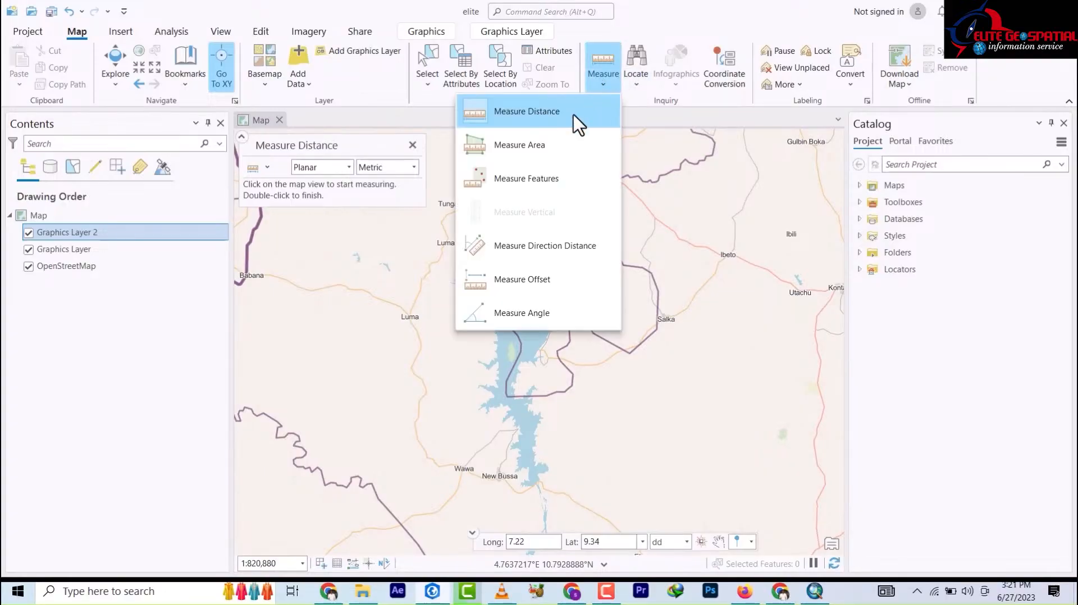
click(530, 148)
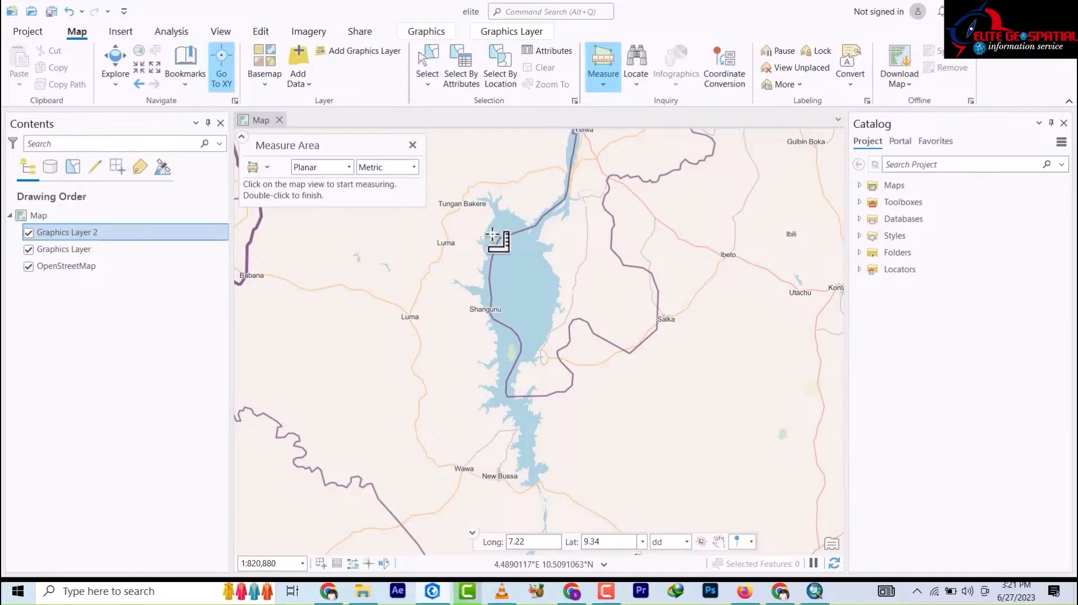
scroll(487, 224, down, 2)
scroll(487, 224, up, 2)
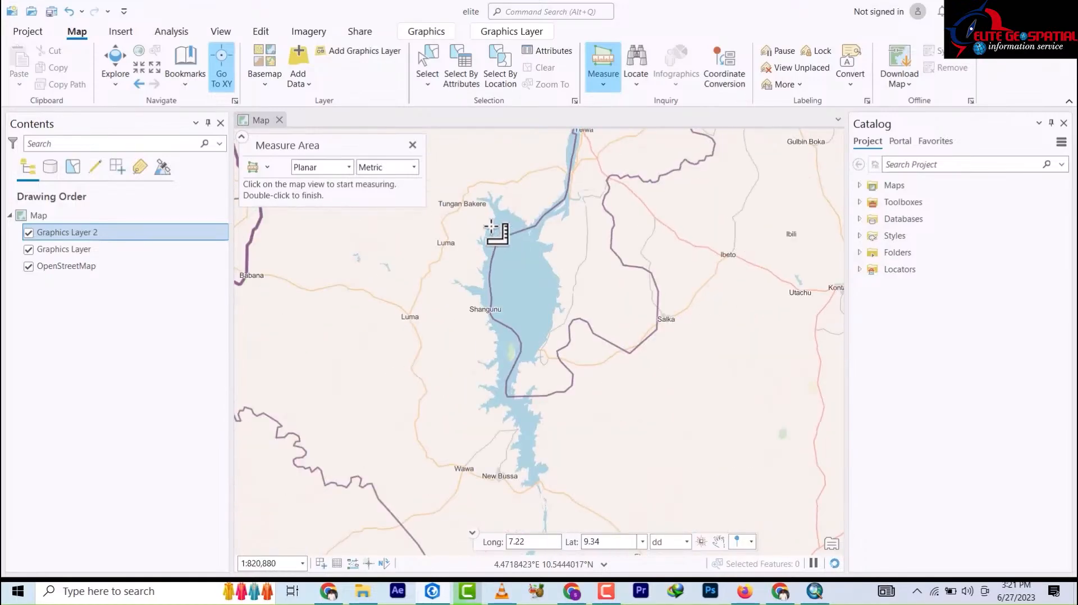
click(494, 215)
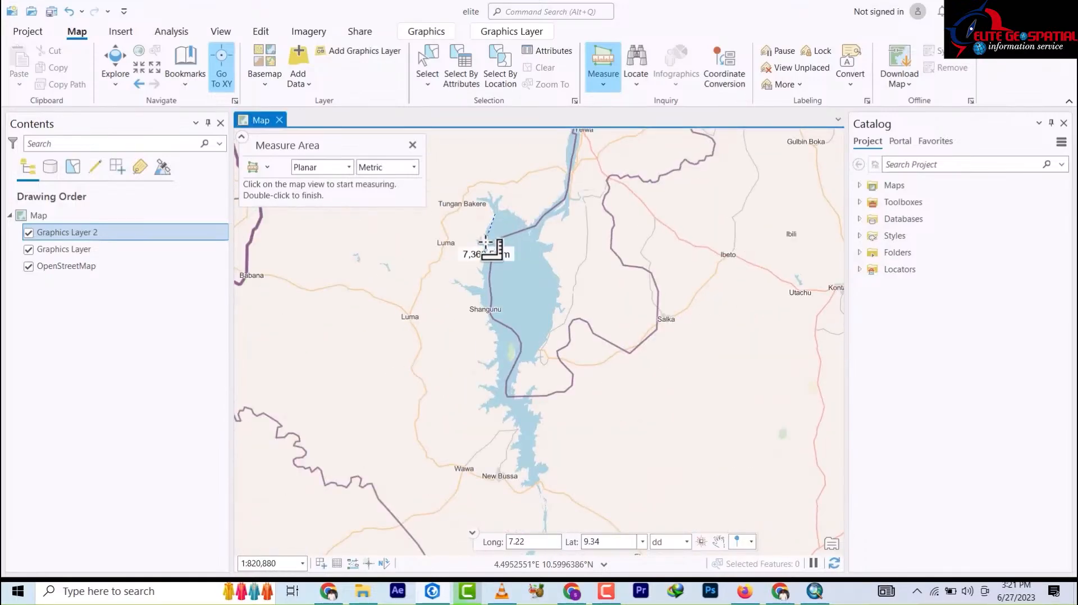
click(487, 293)
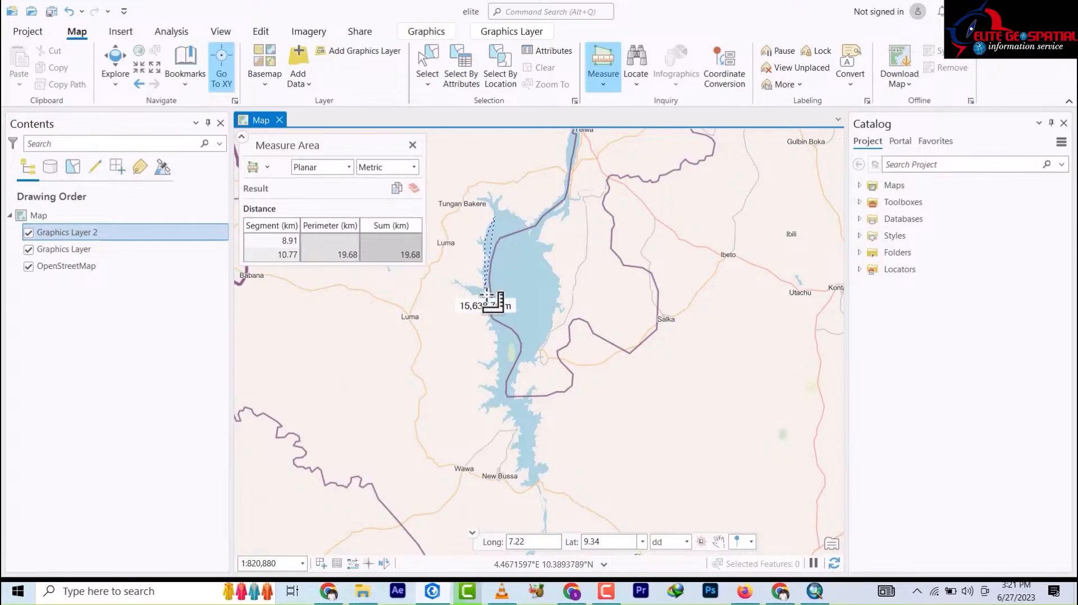
click(495, 338)
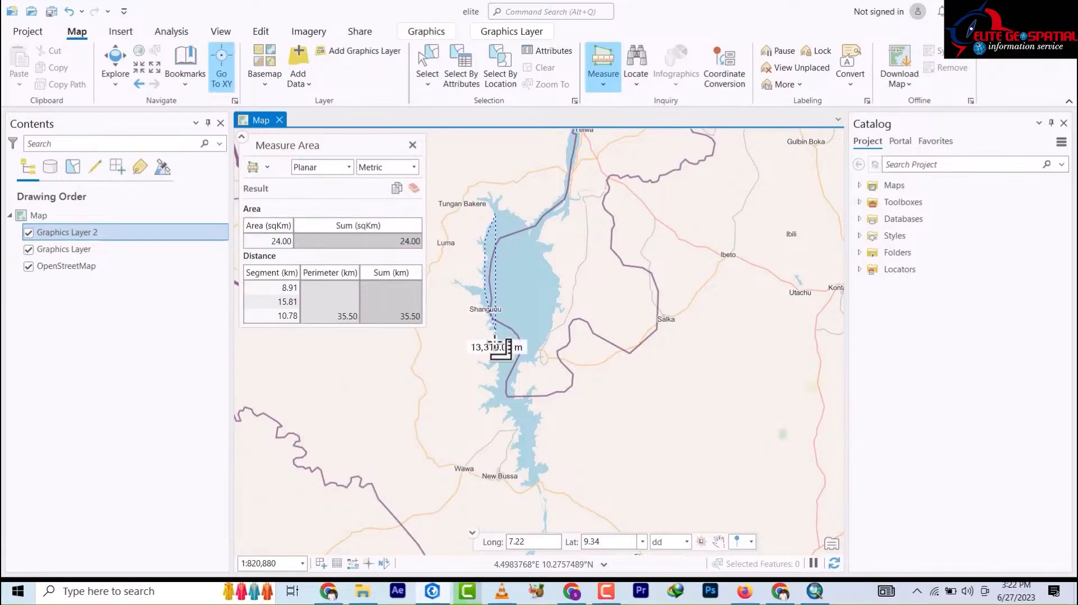
click(498, 381)
click(493, 399)
click(509, 412)
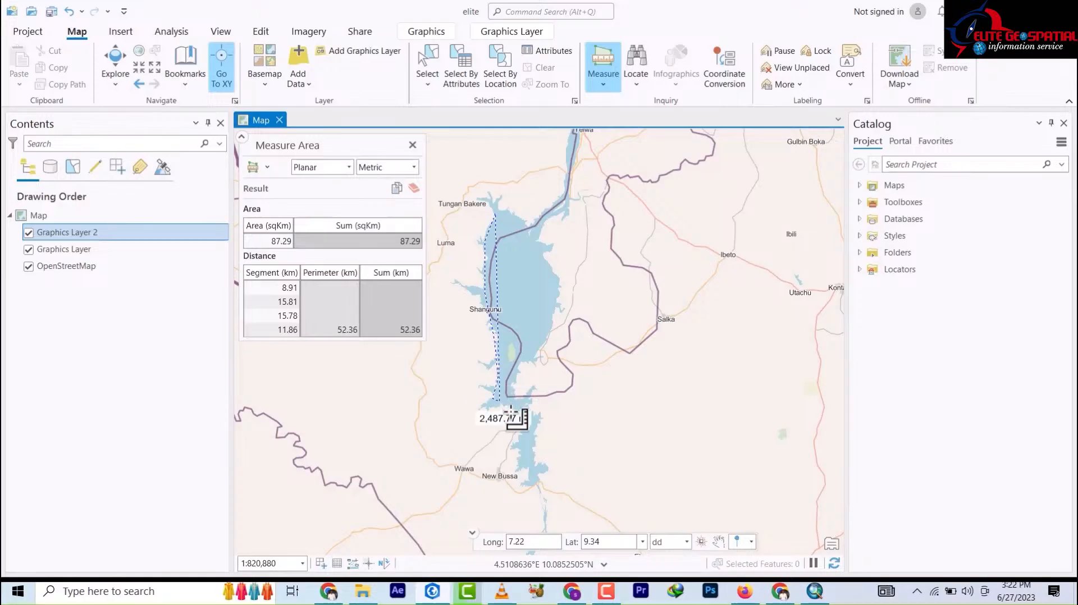
click(531, 439)
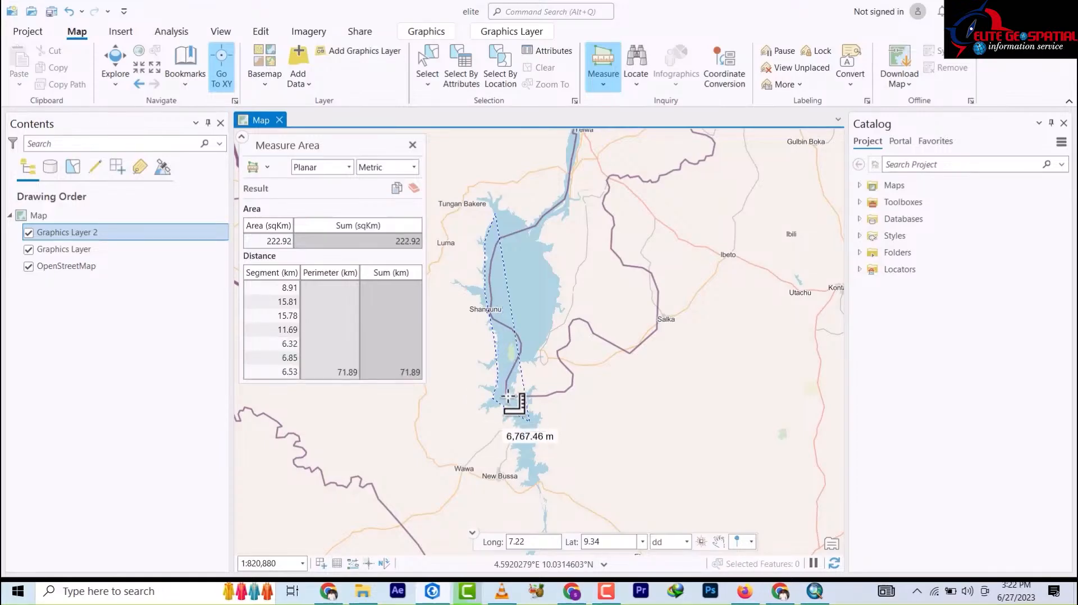
click(522, 374)
click(540, 331)
click(549, 311)
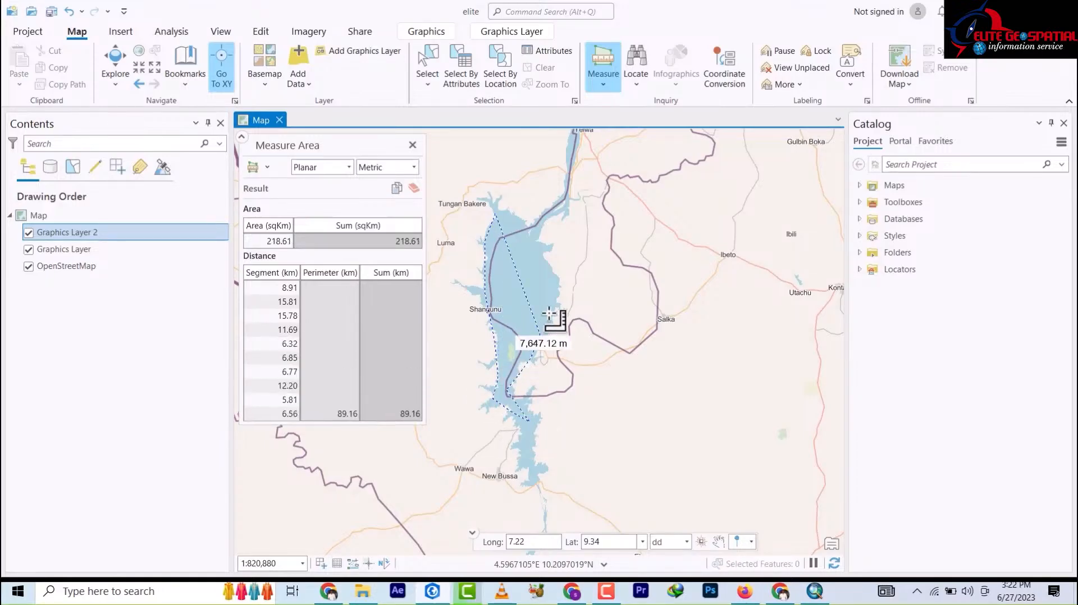
click(546, 284)
click(543, 259)
click(527, 226)
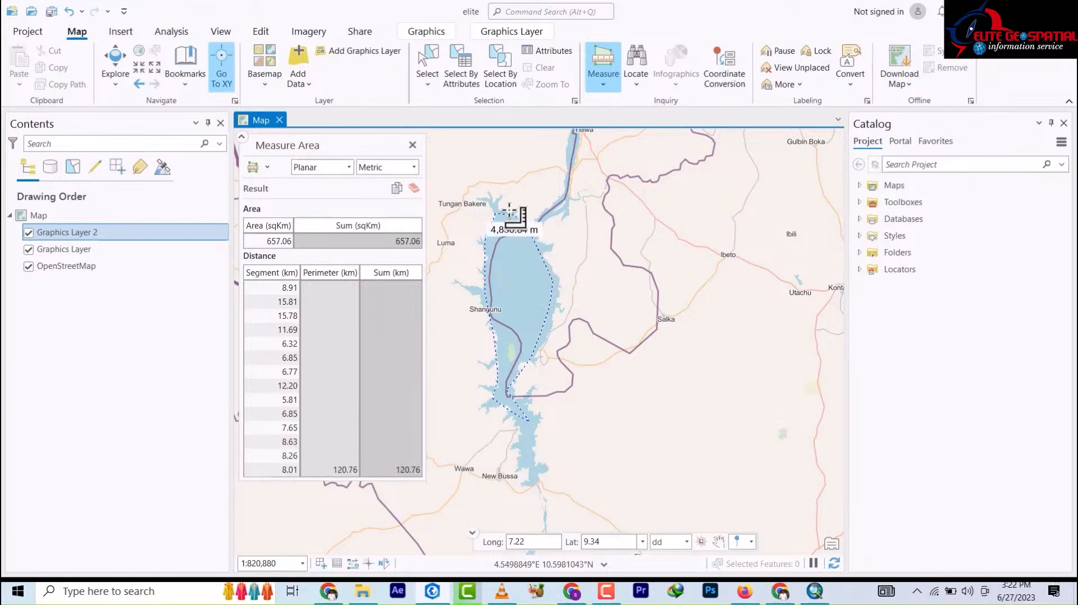
double_click(504, 208)
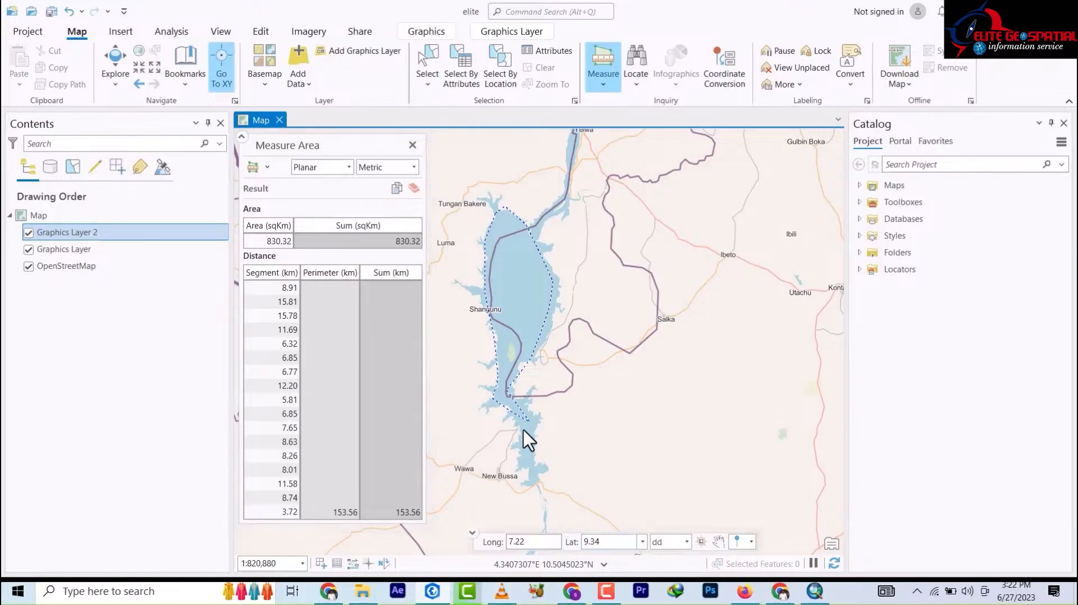
click(327, 308)
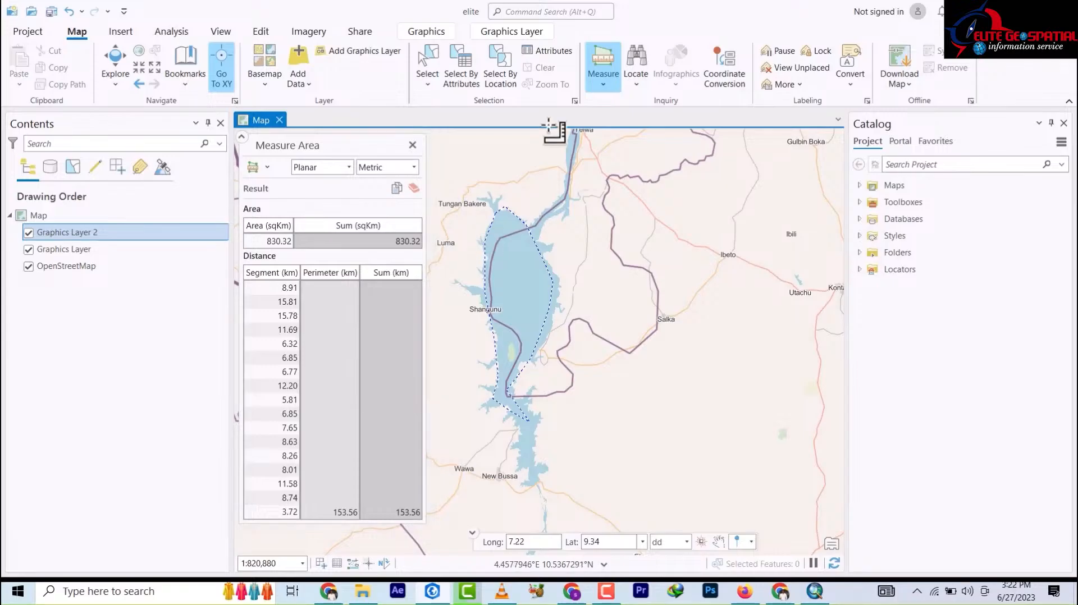
Look over central Africa on the map and review the Locate search options
click(602, 85)
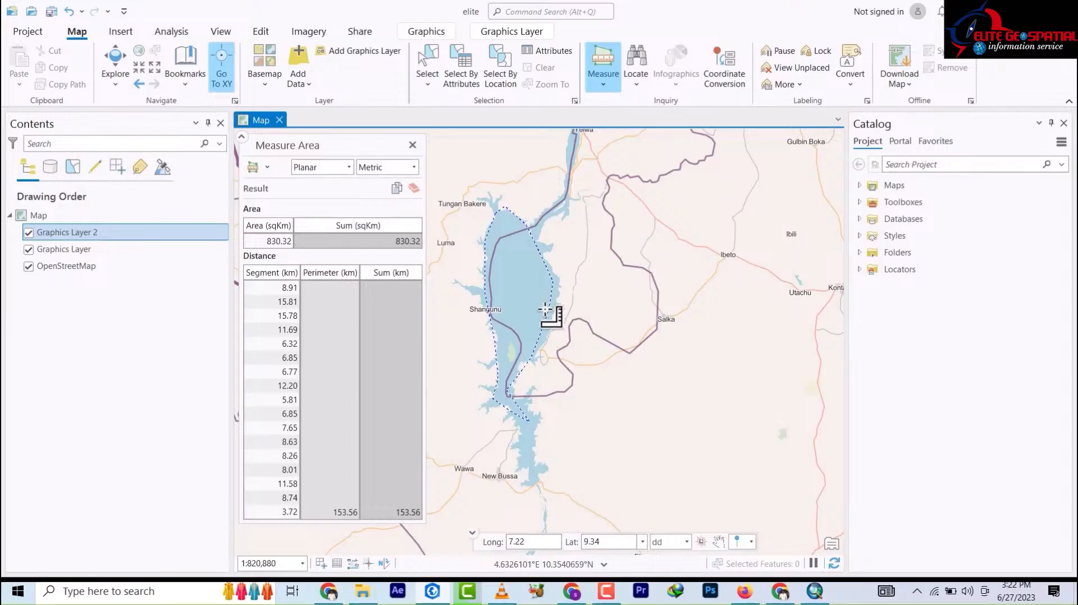
scroll(551, 312, down, 4)
scroll(545, 310, down, 4)
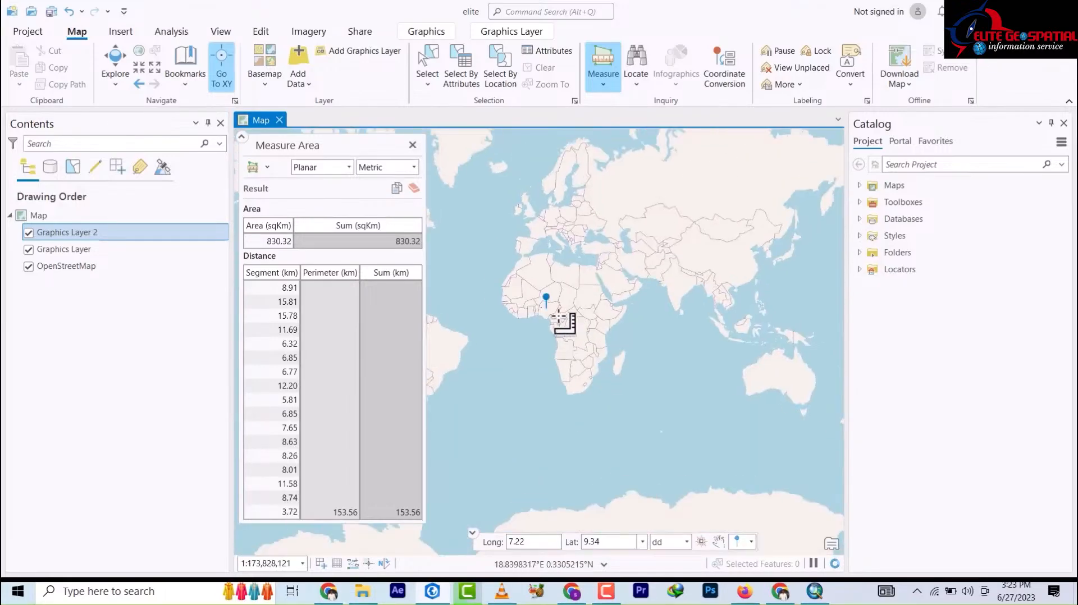
scroll(534, 305, up, 4)
scroll(512, 275, up, 2)
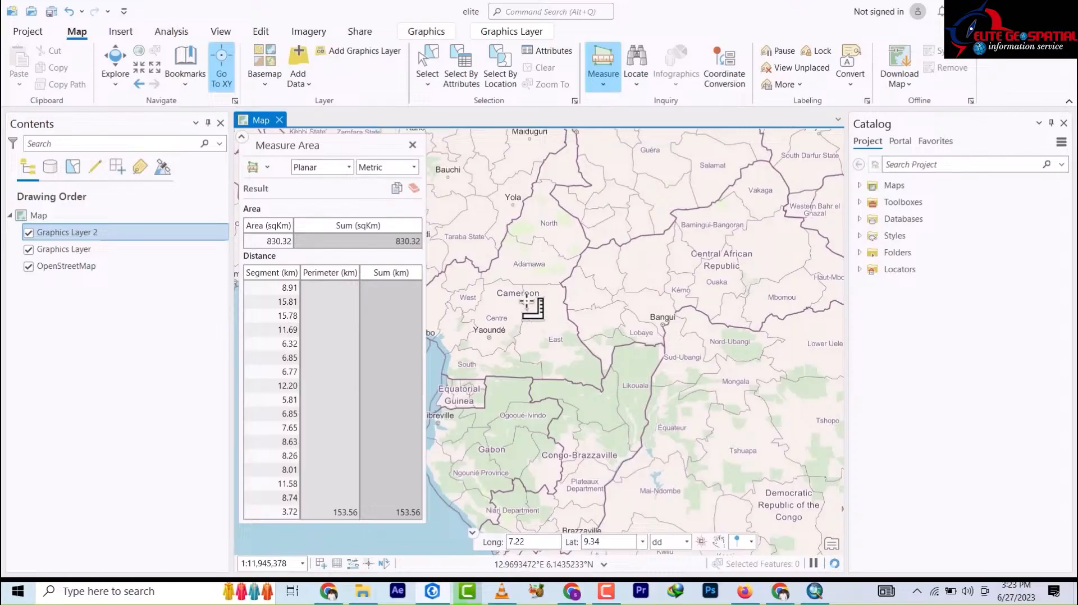
scroll(645, 335, down, 3)
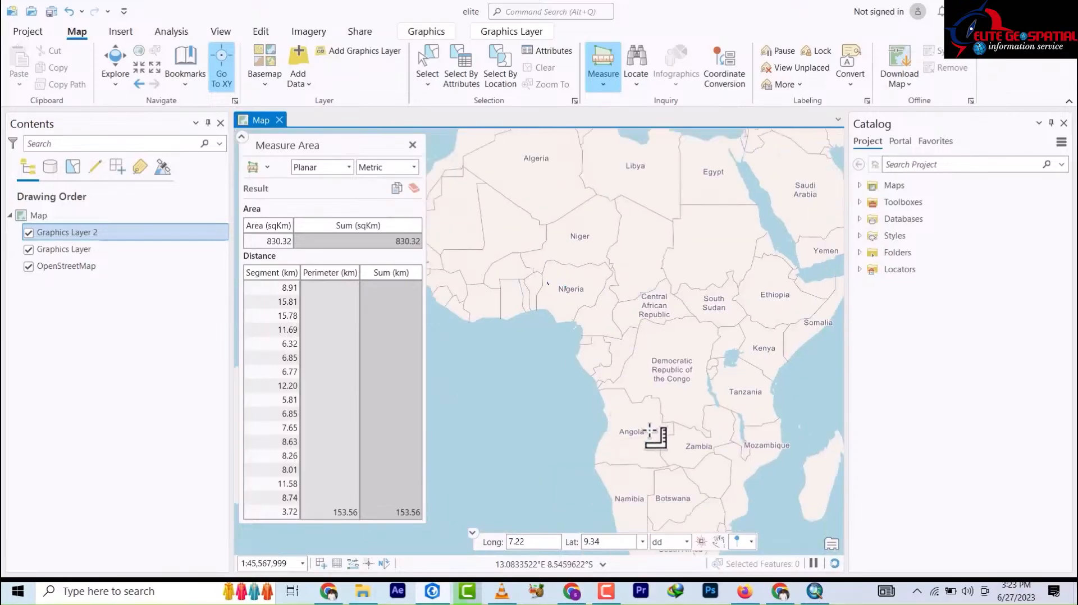
scroll(667, 362, up, 3)
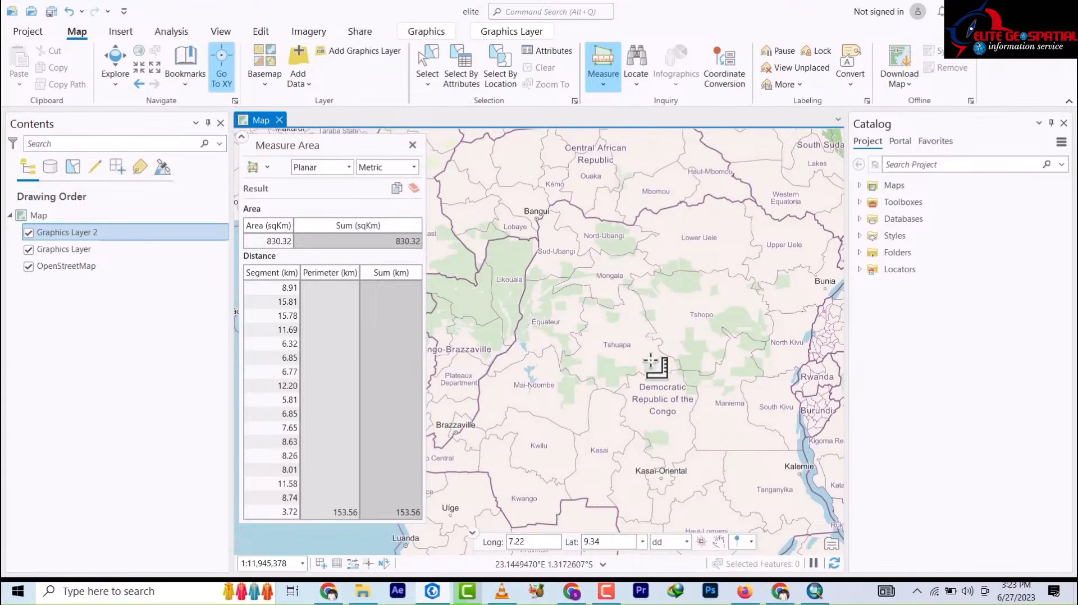
click(635, 84)
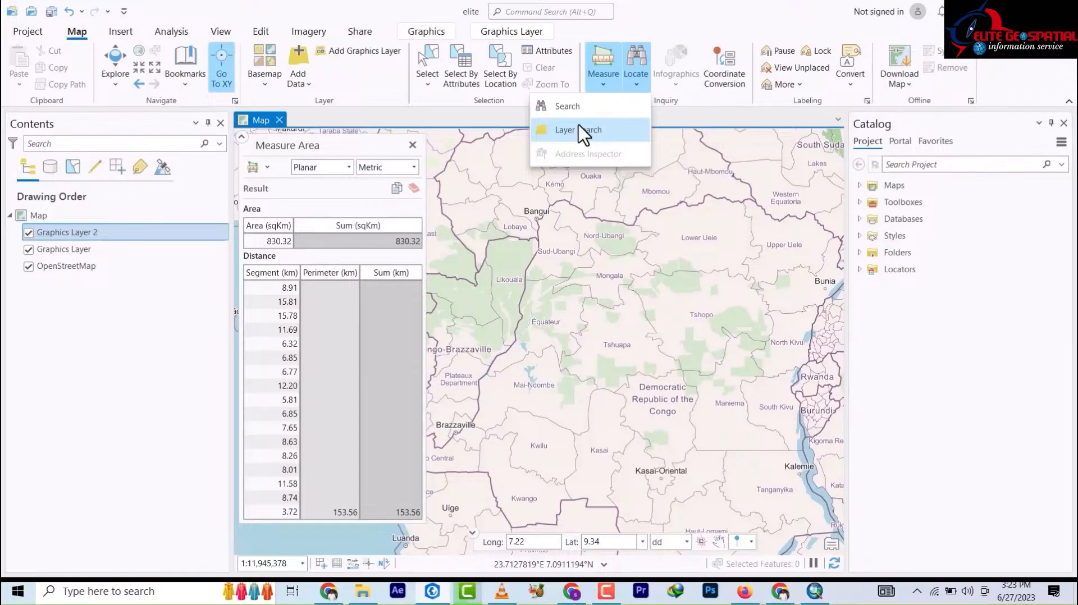
click(708, 36)
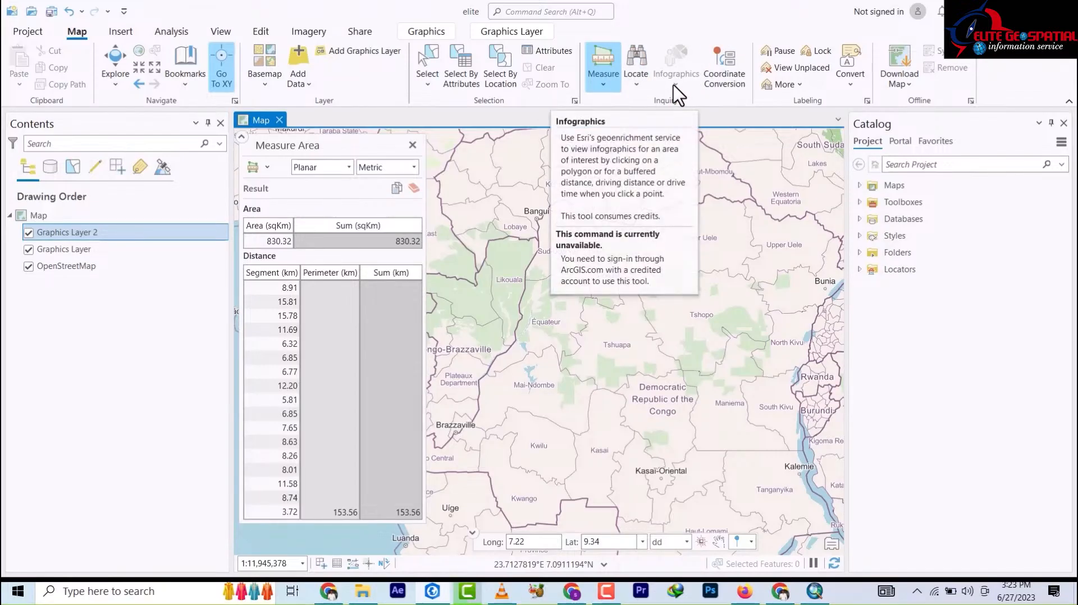
Capture a map point near Lower Uele with Coordinate Conversion, and clear the list of coordinates
click(736, 89)
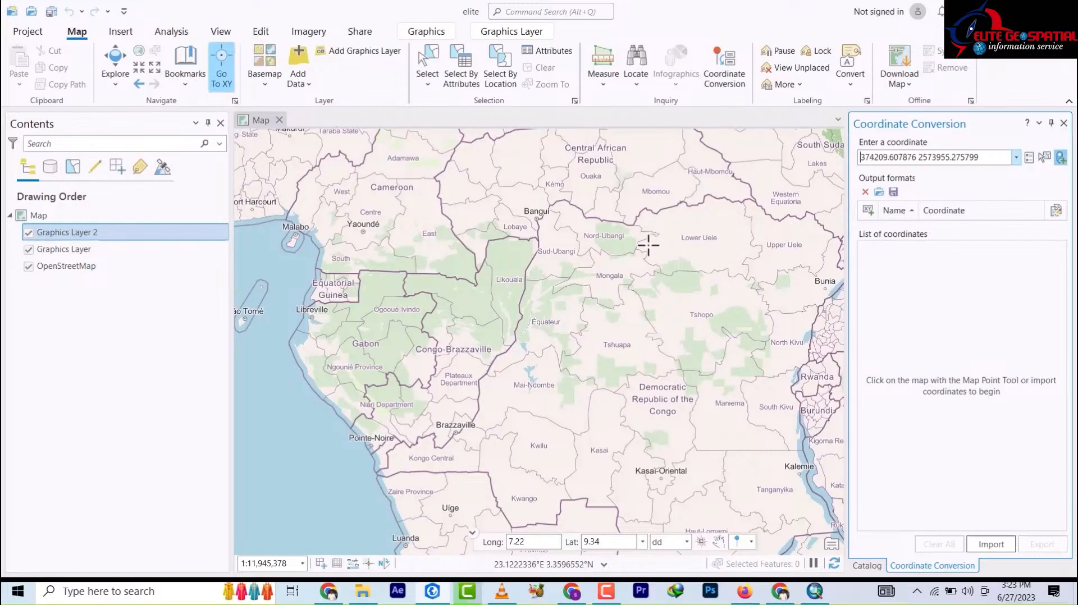
click(671, 221)
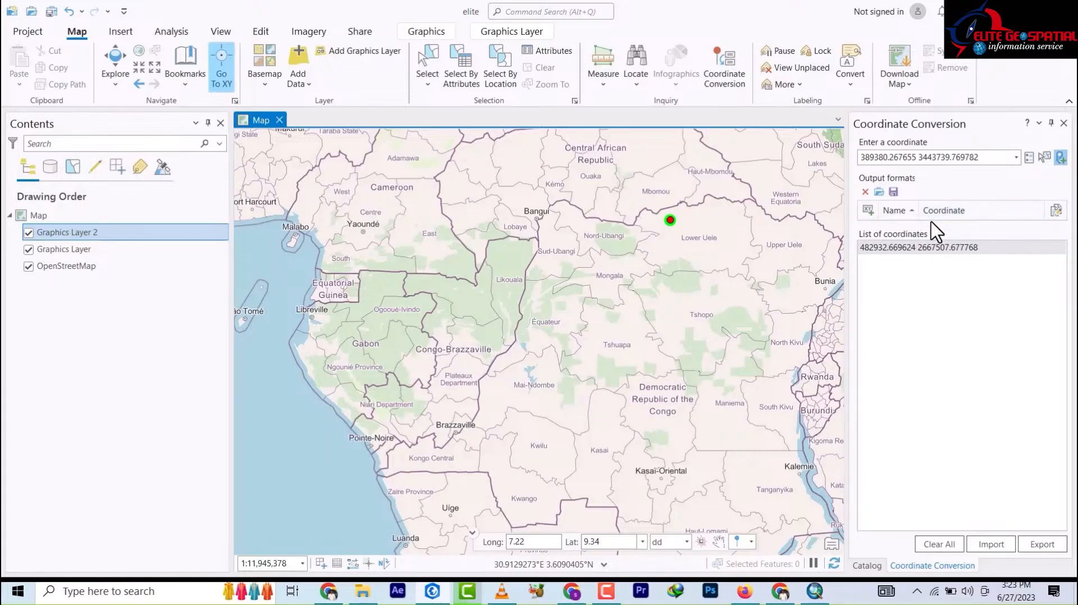
click(935, 542)
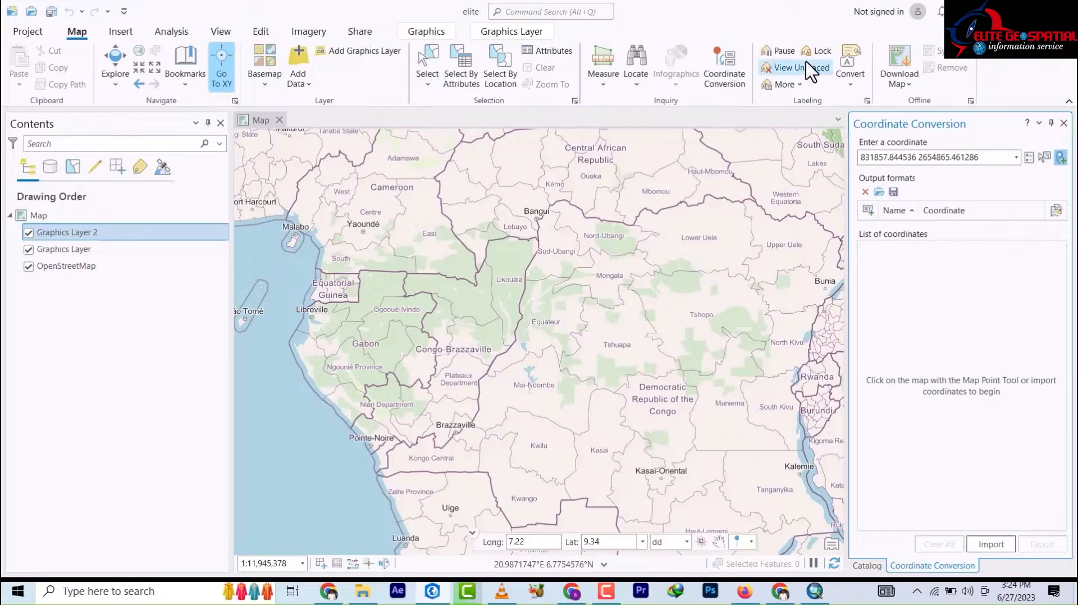
Review the offline map download options and the connections, map types and layout page sizes that can be inserted into the project
click(909, 85)
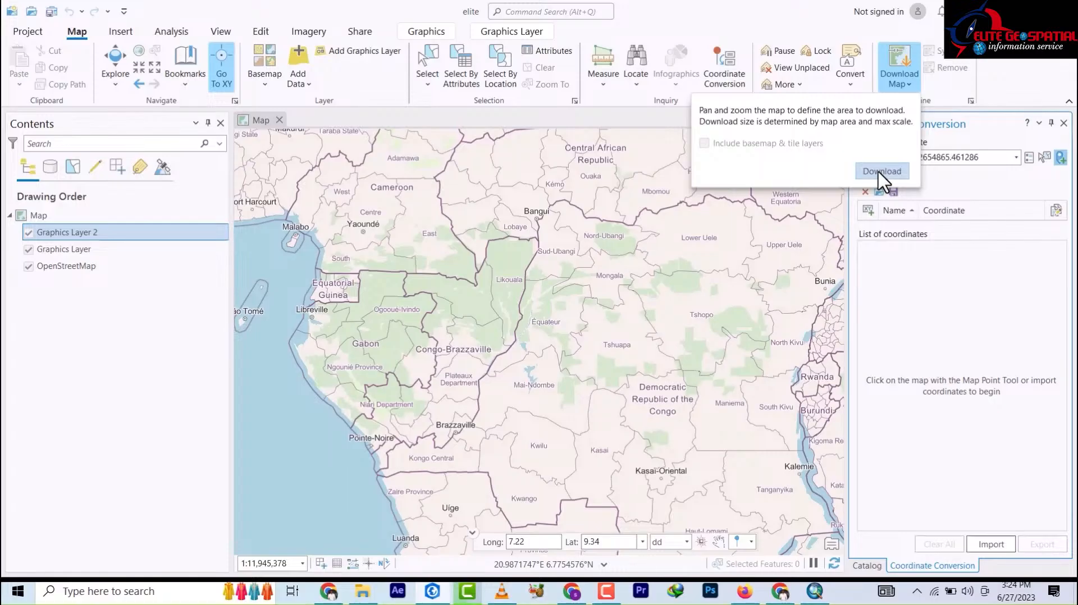
click(814, 19)
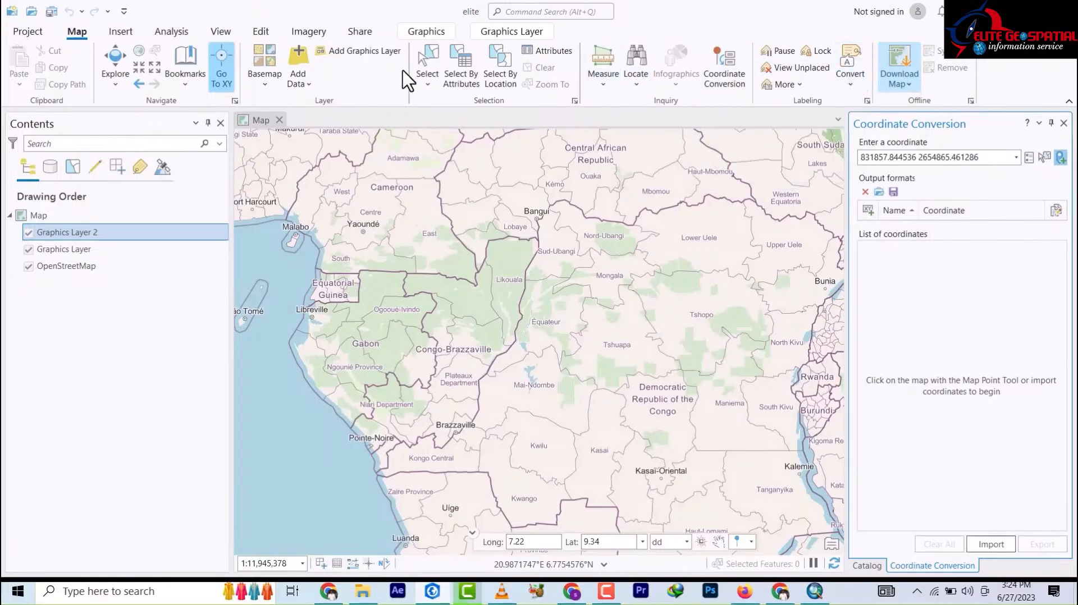
click(120, 32)
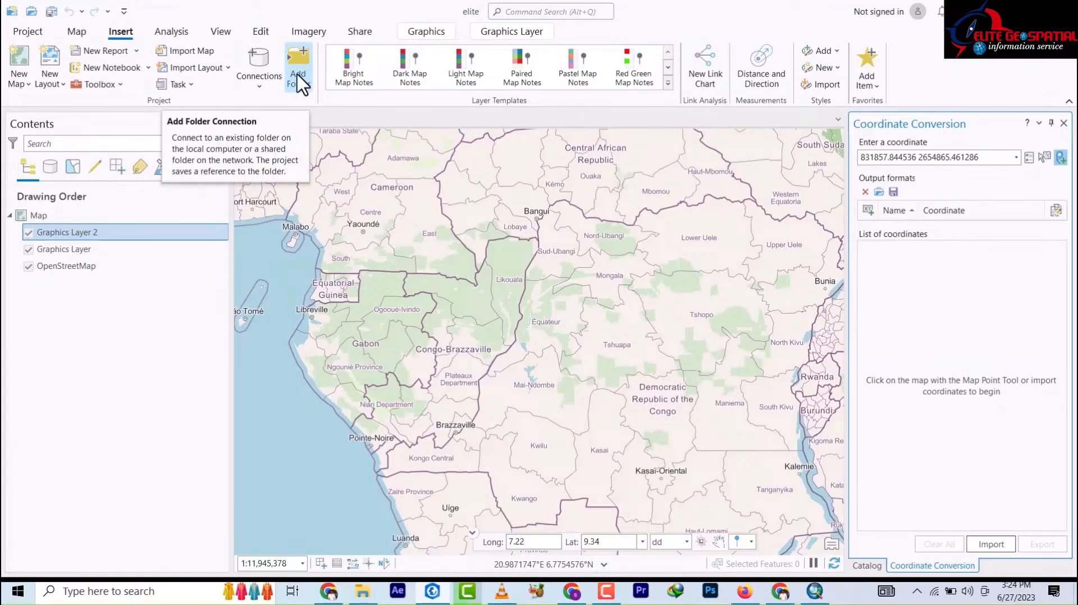
click(263, 83)
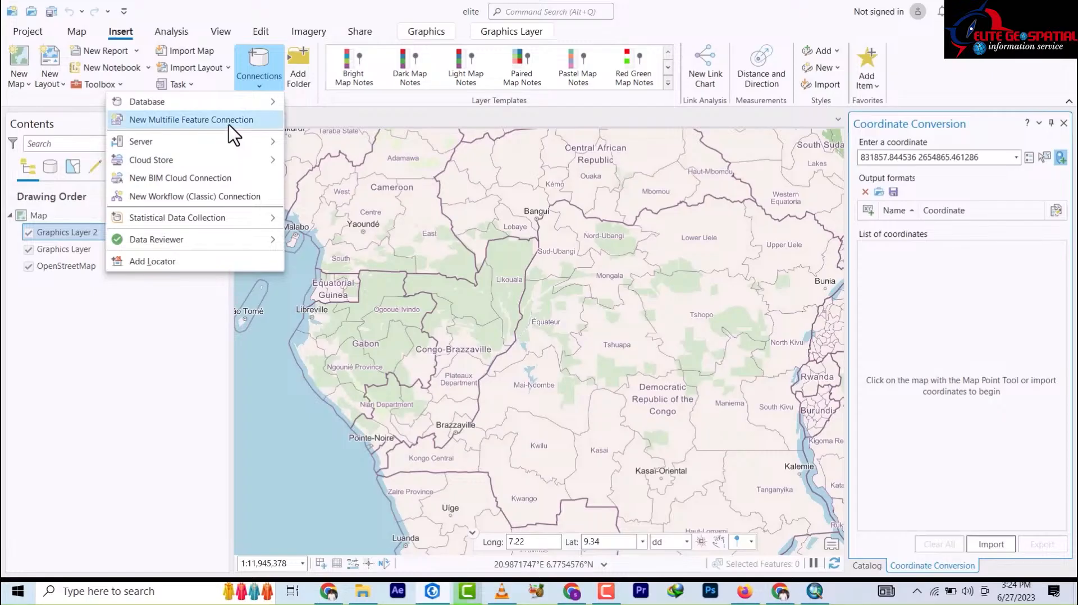
mouse_move(214, 110)
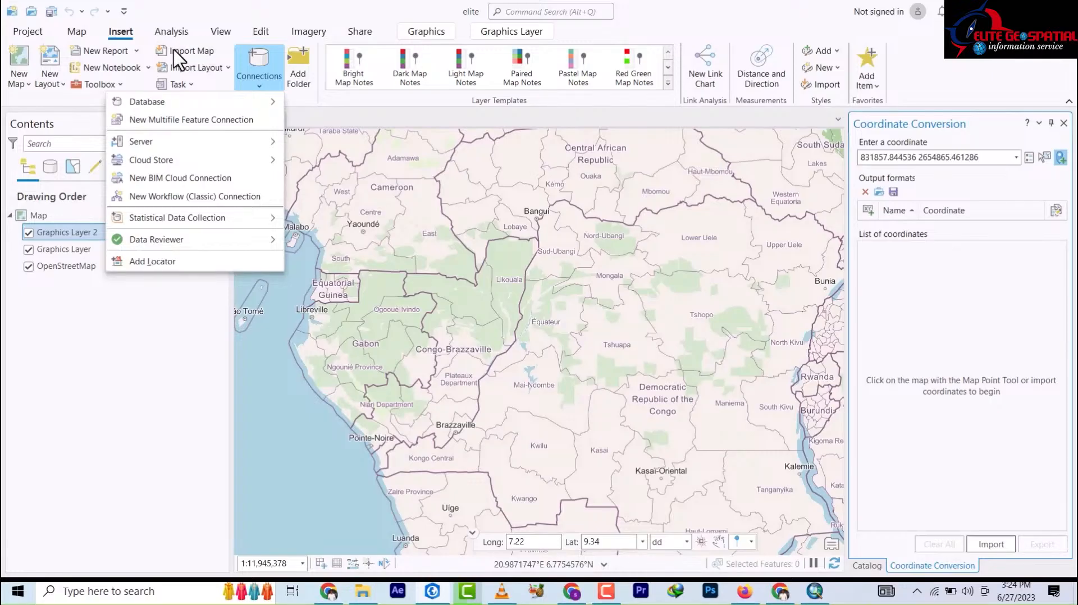
click(27, 84)
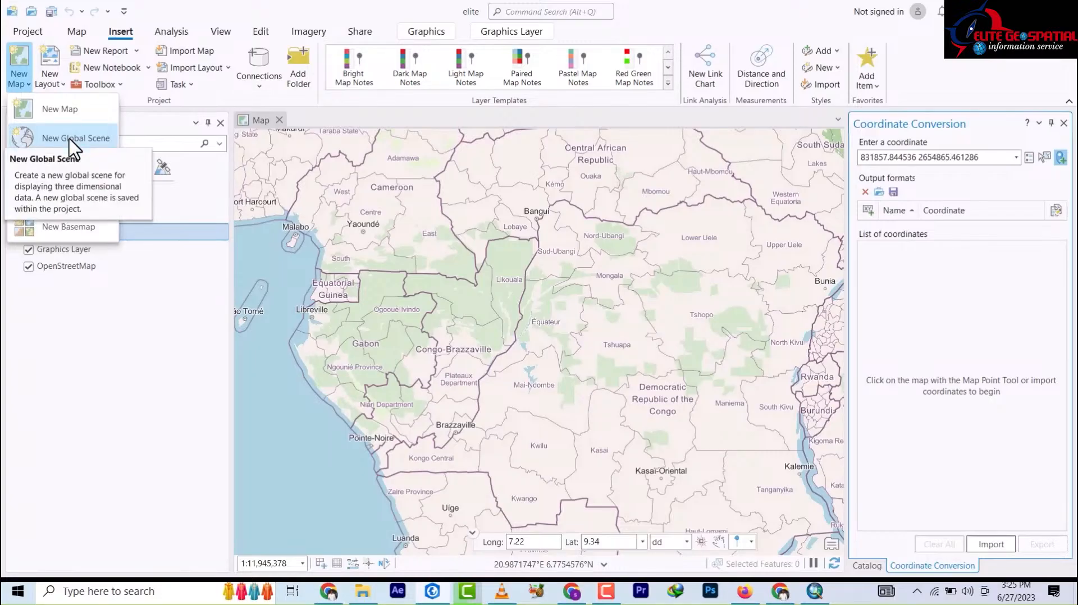
click(60, 86)
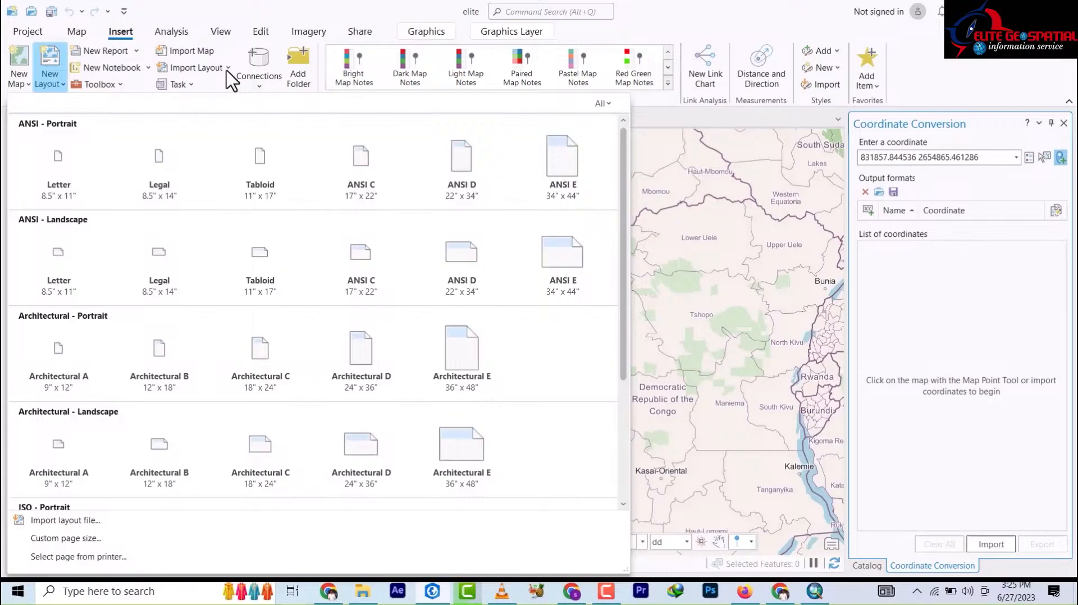
Review the network analysis types, Data Interop tools and geoprocessing options without changing any settings
click(165, 33)
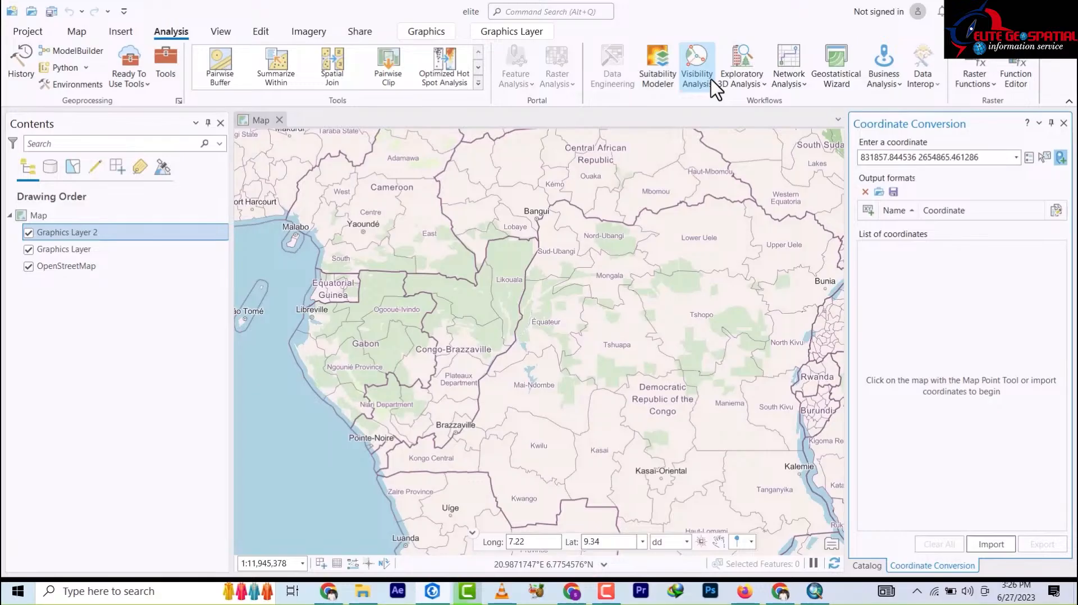
click(804, 83)
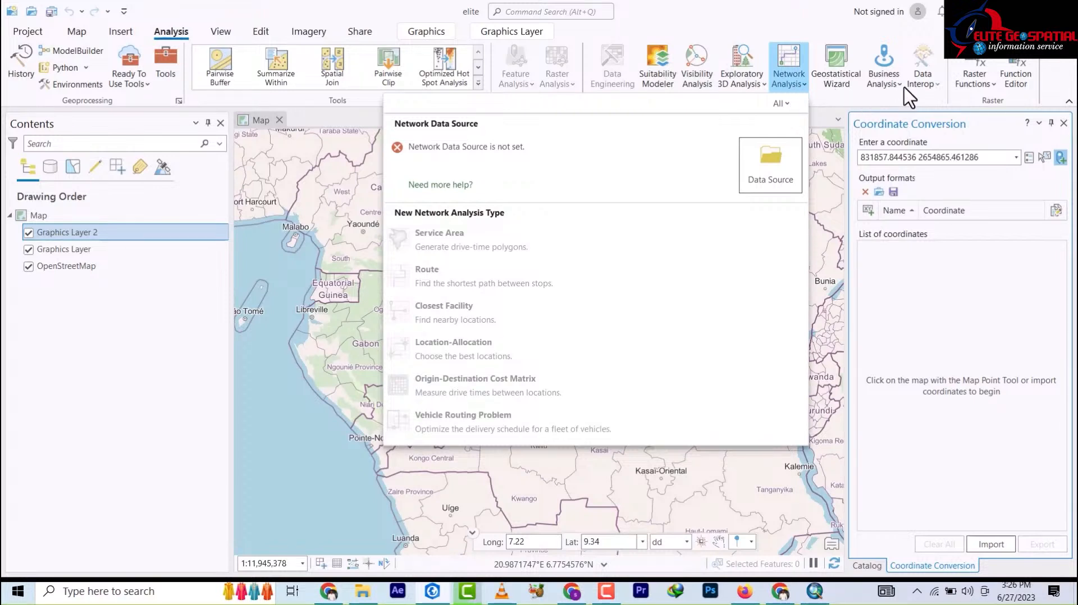
click(938, 84)
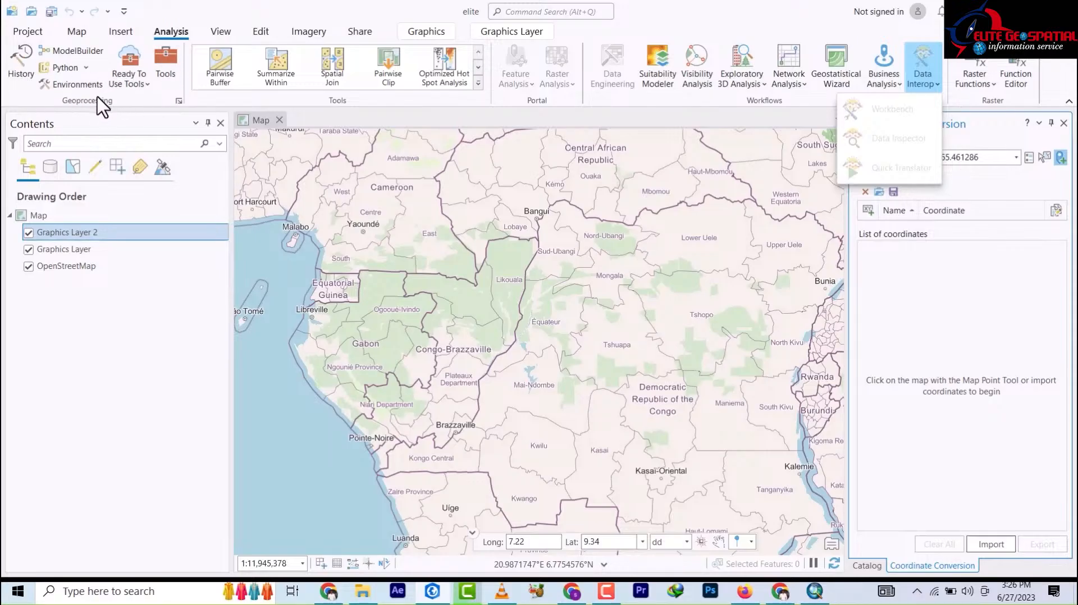
click(178, 101)
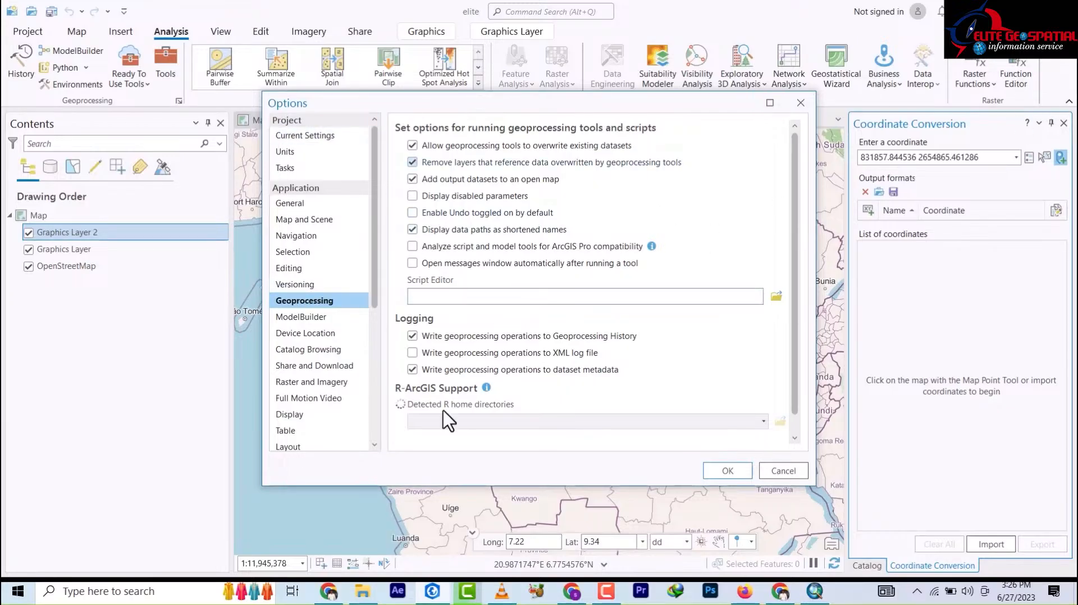
click(801, 104)
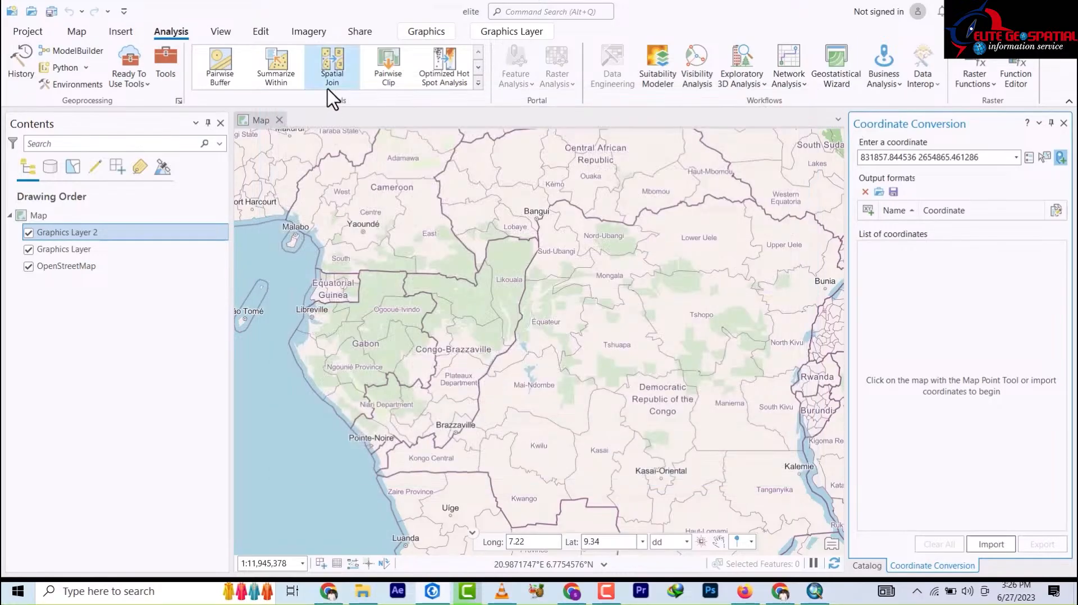
Review the map view conversion types and the Aviation and Indoors options among the view tools
click(220, 32)
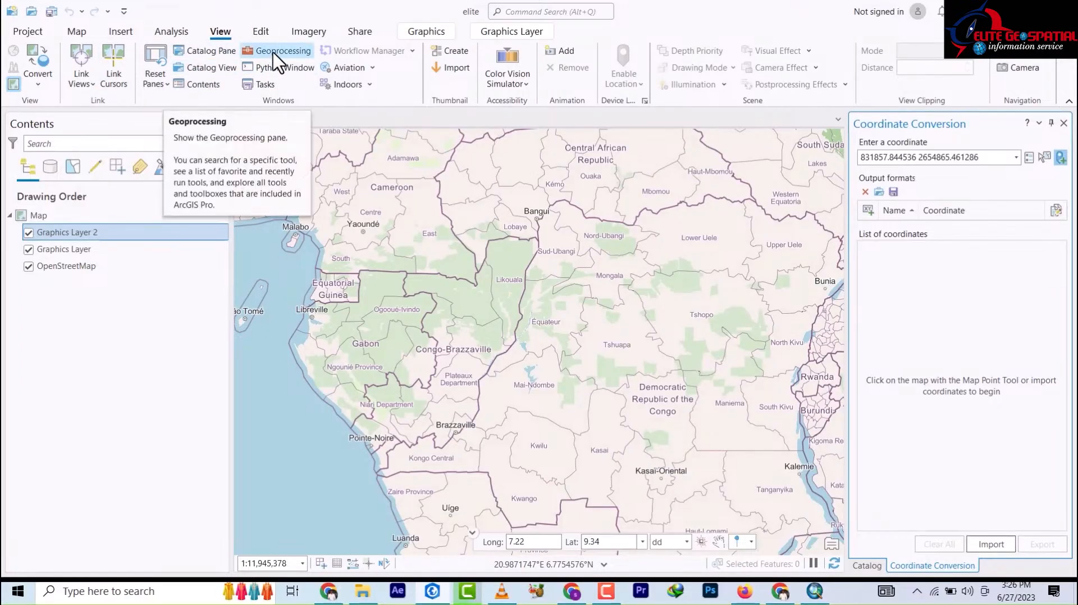
click(38, 85)
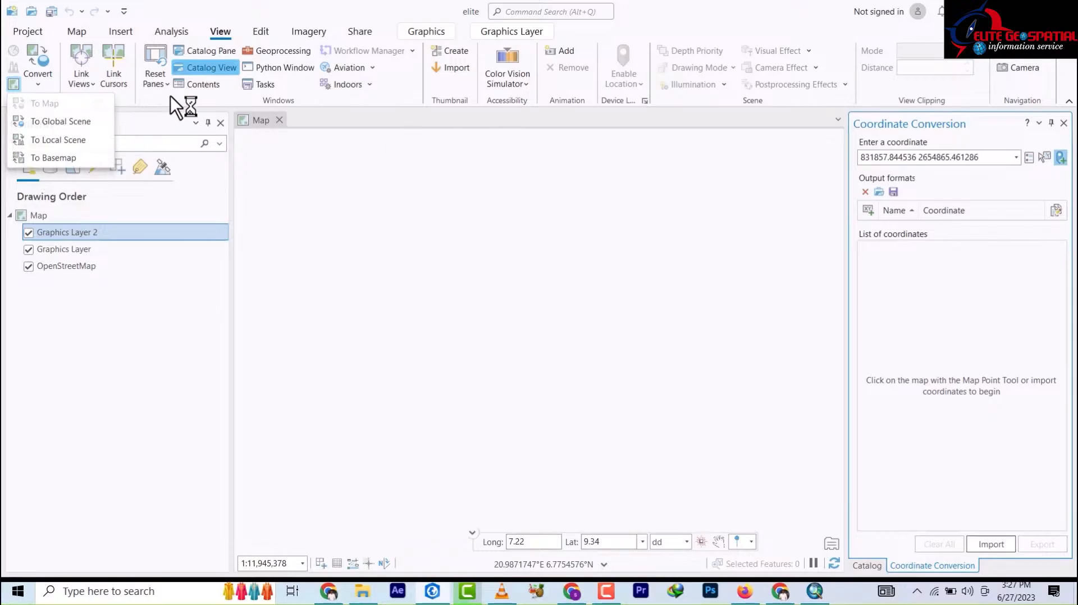
click(230, 66)
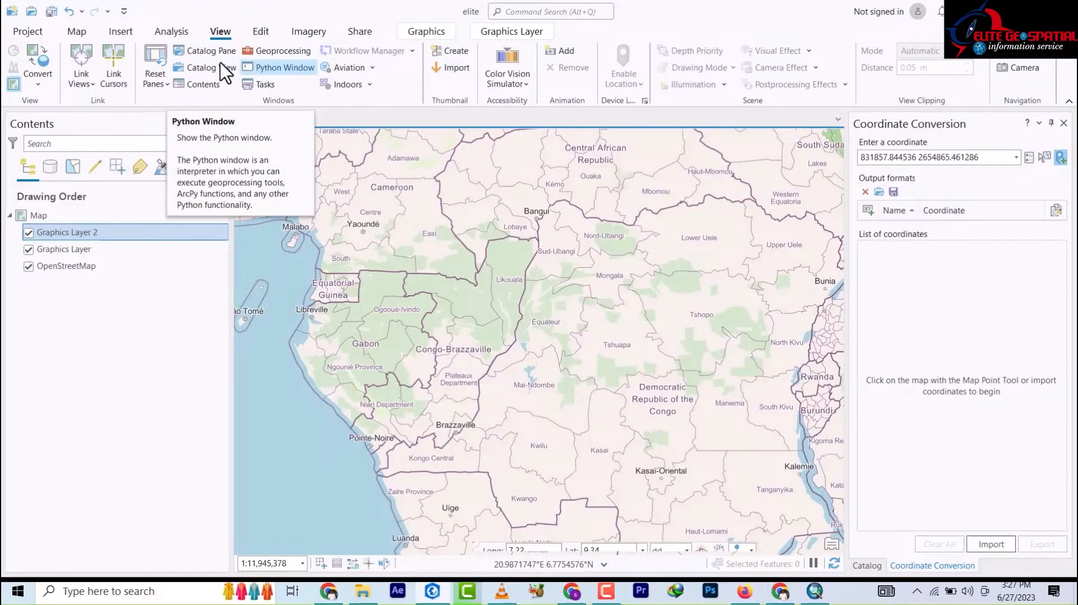
click(373, 69)
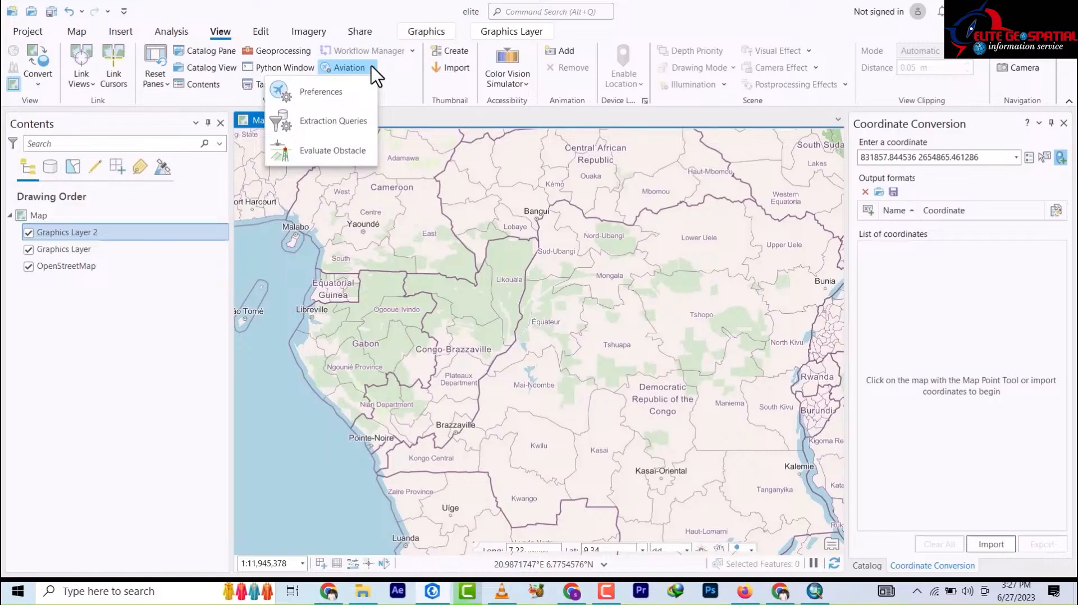
click(371, 67)
click(370, 83)
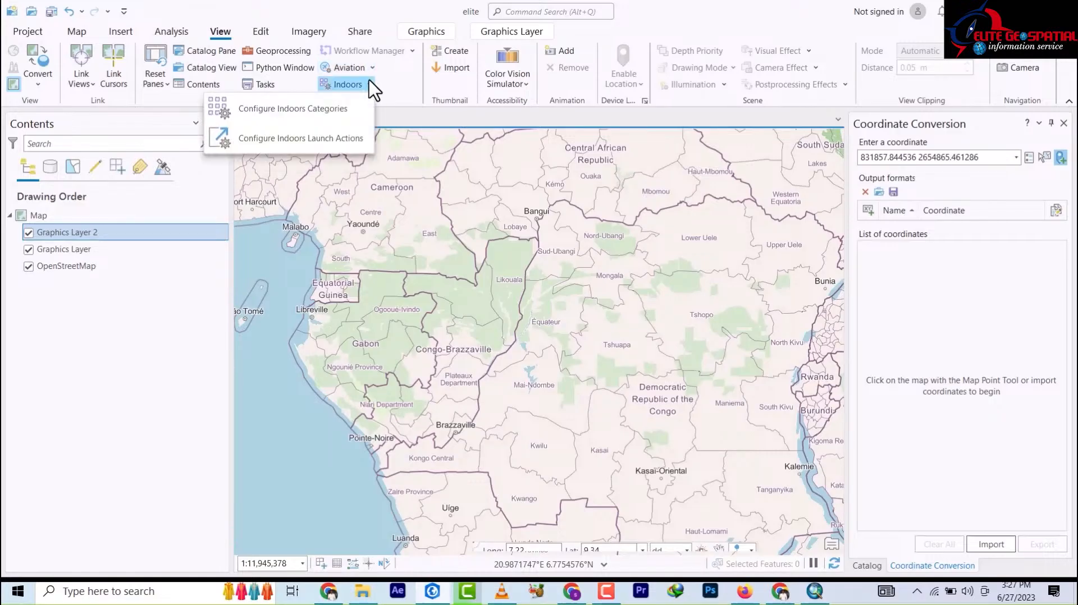
click(415, 81)
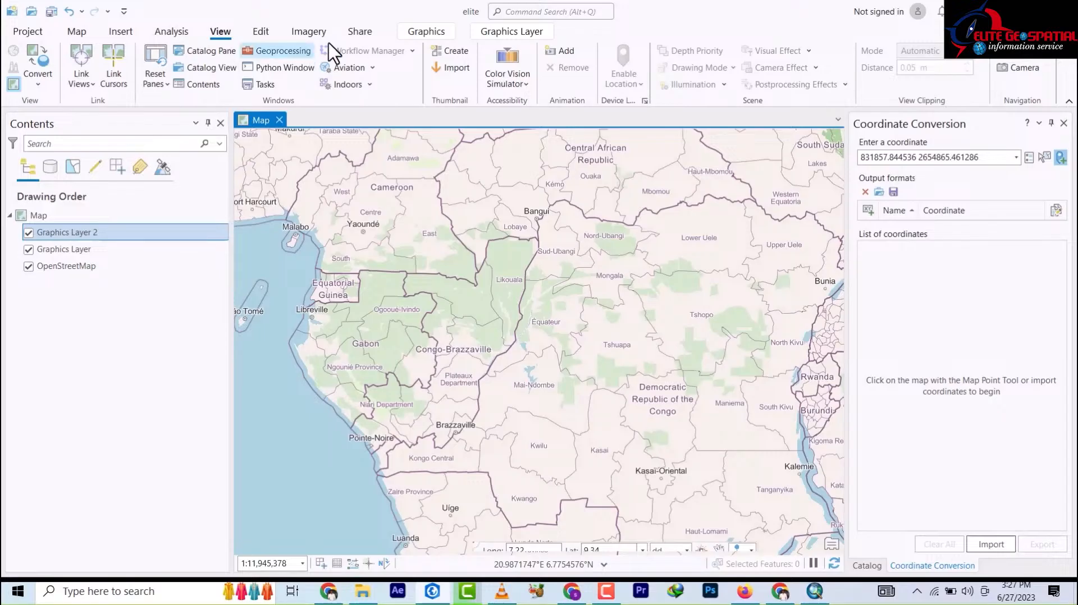
Review the feature selection methods among the editing tools and turn on snapping
click(260, 32)
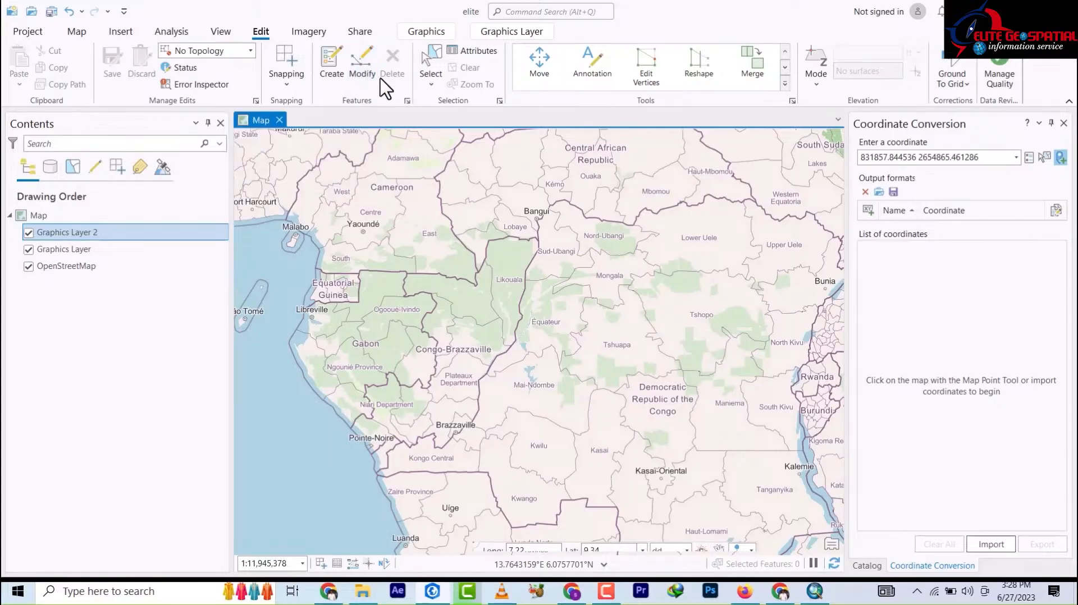
click(432, 85)
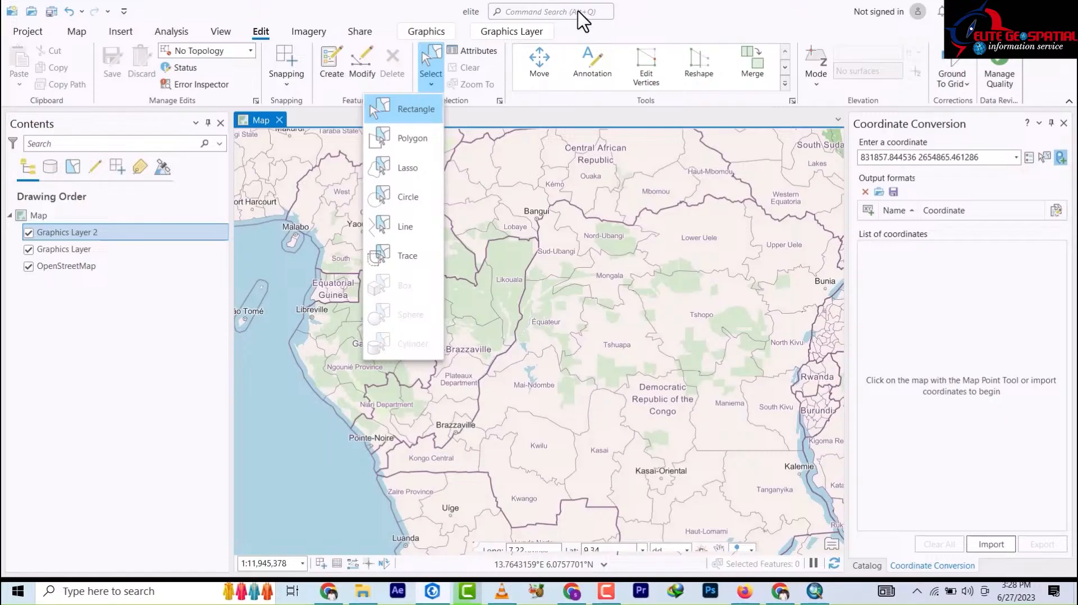
click(614, 30)
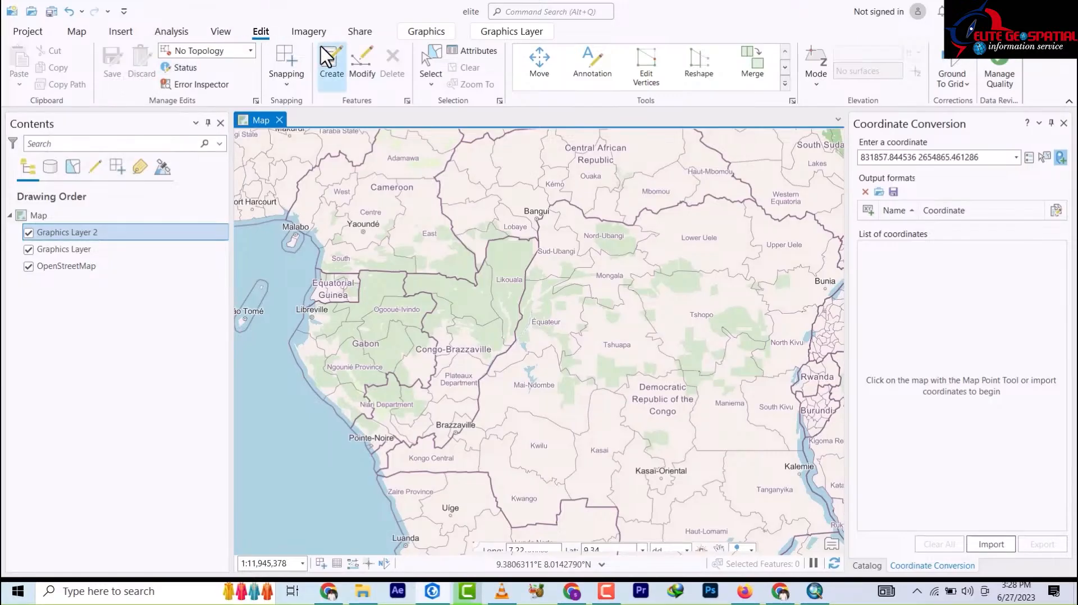
click(286, 83)
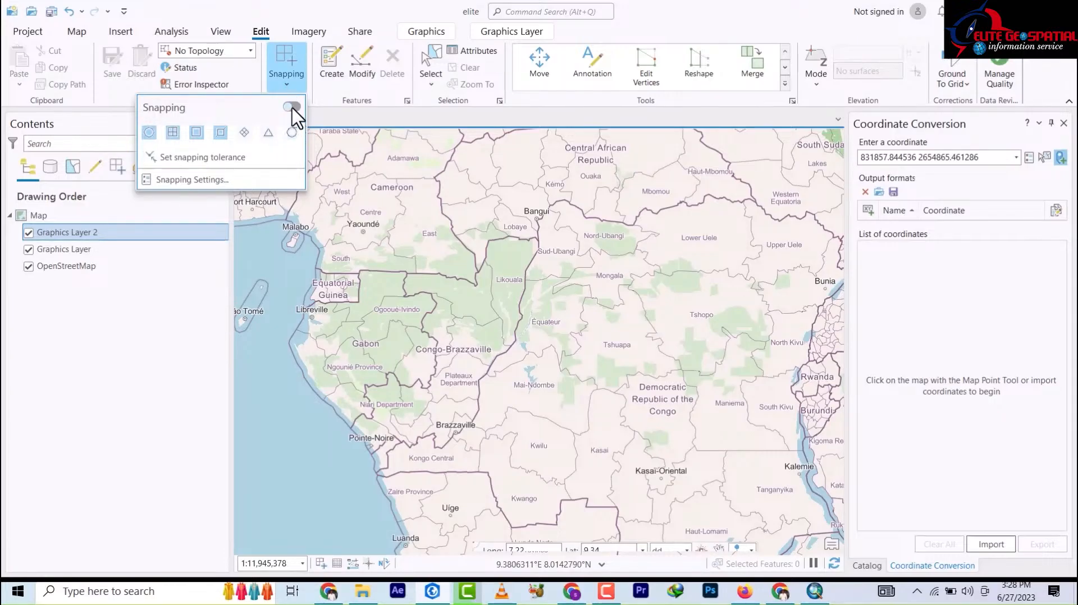
click(291, 108)
Look over the imagery, sharing and graphics tools available for the map
click(308, 35)
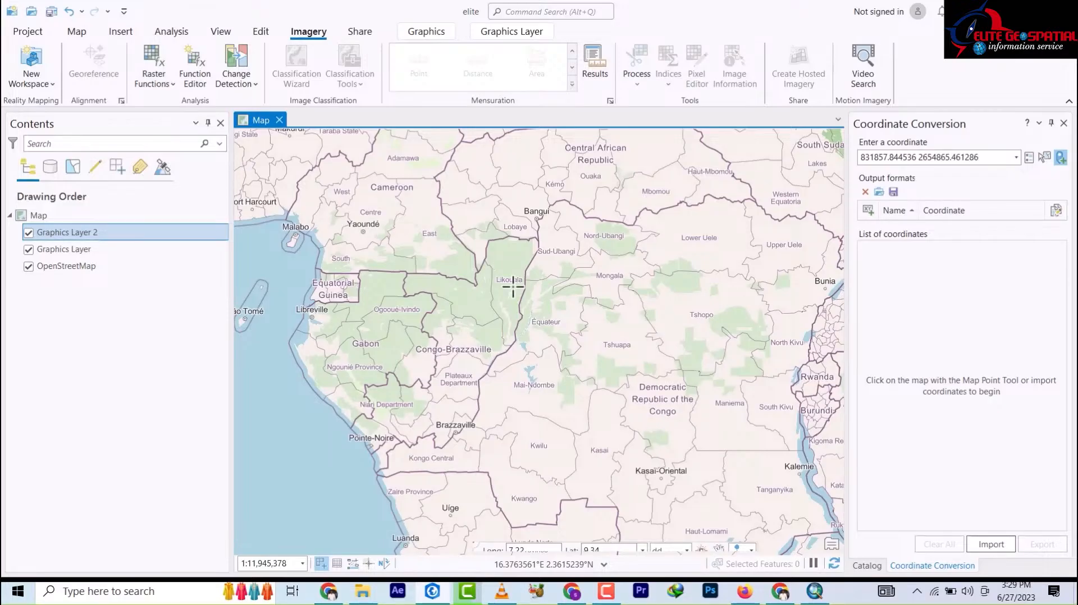
click(359, 33)
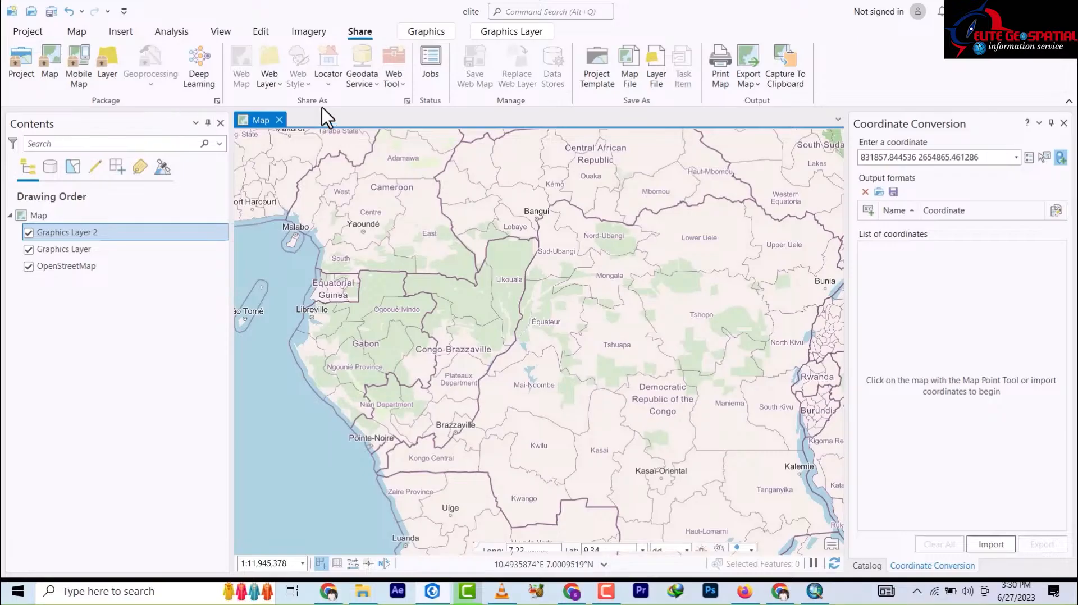
click(430, 34)
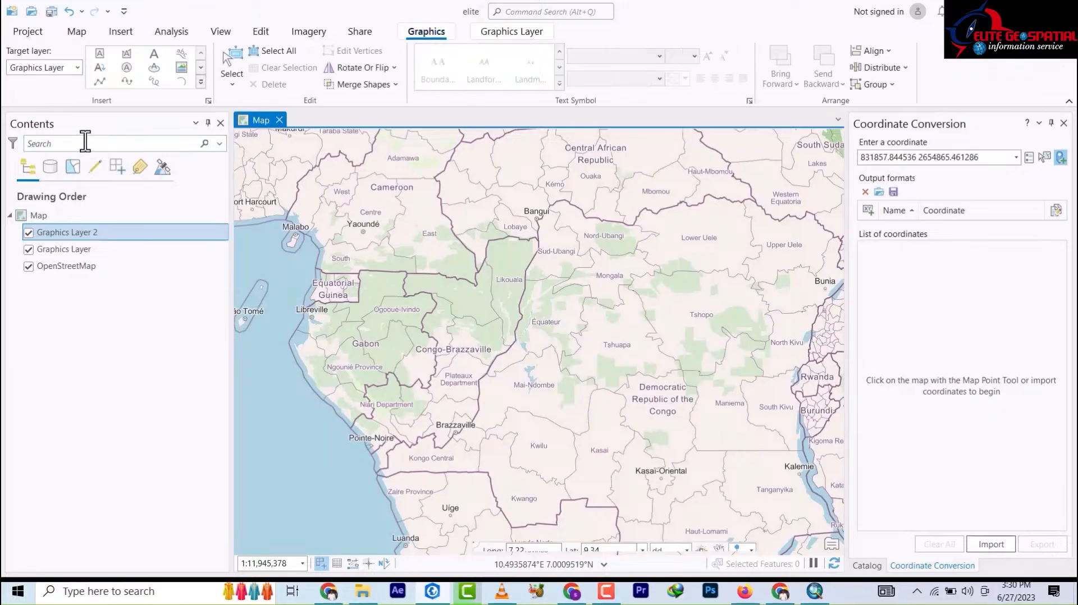